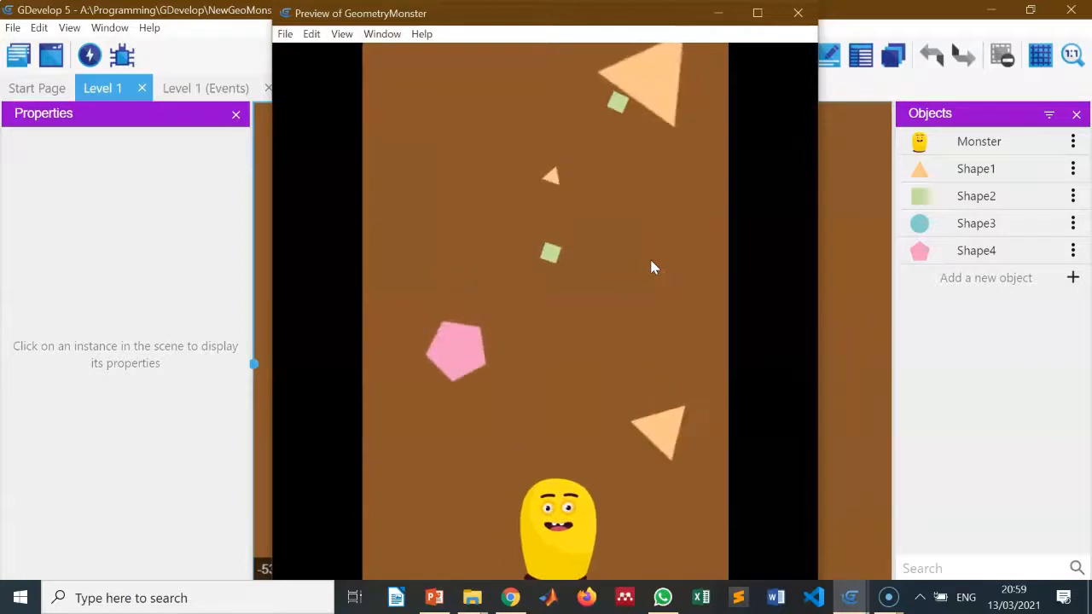
# Playtest the game preview by moving the monster left and right to catch the falling shapes
pyautogui.press('Left')
pyautogui.press('Left')
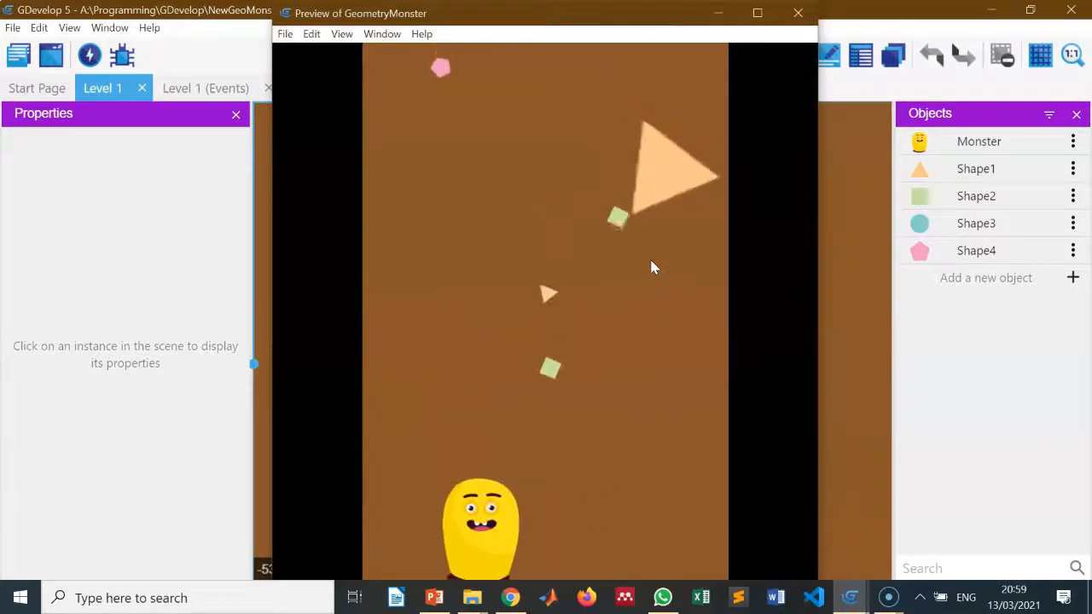
pyautogui.press('Right')
pyautogui.press('Right')
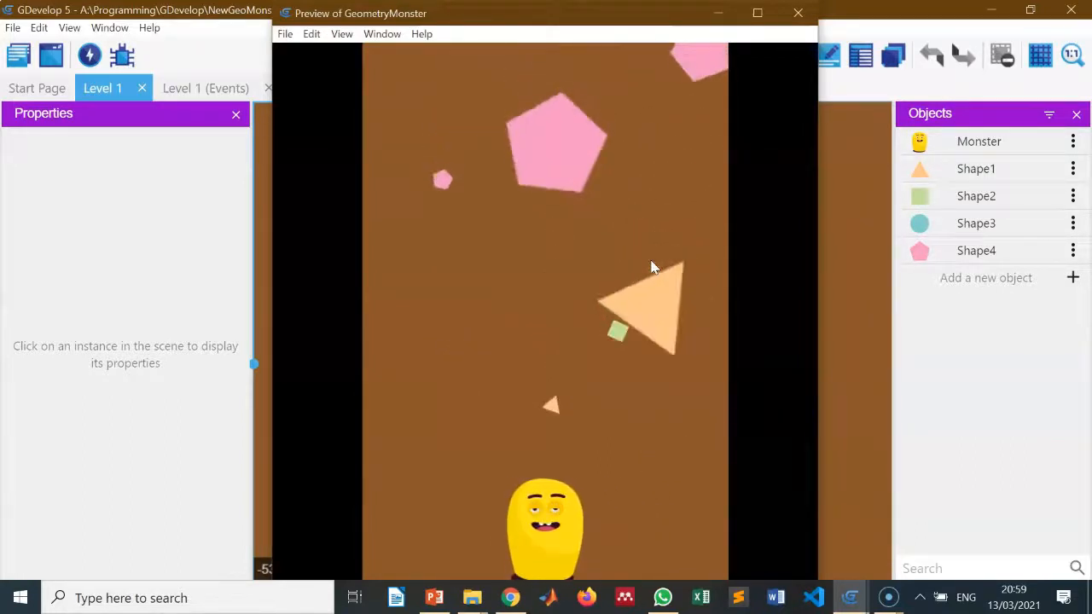
pyautogui.press('Left')
pyautogui.press('Right')
pyautogui.press('Right')
pyautogui.press('Right')
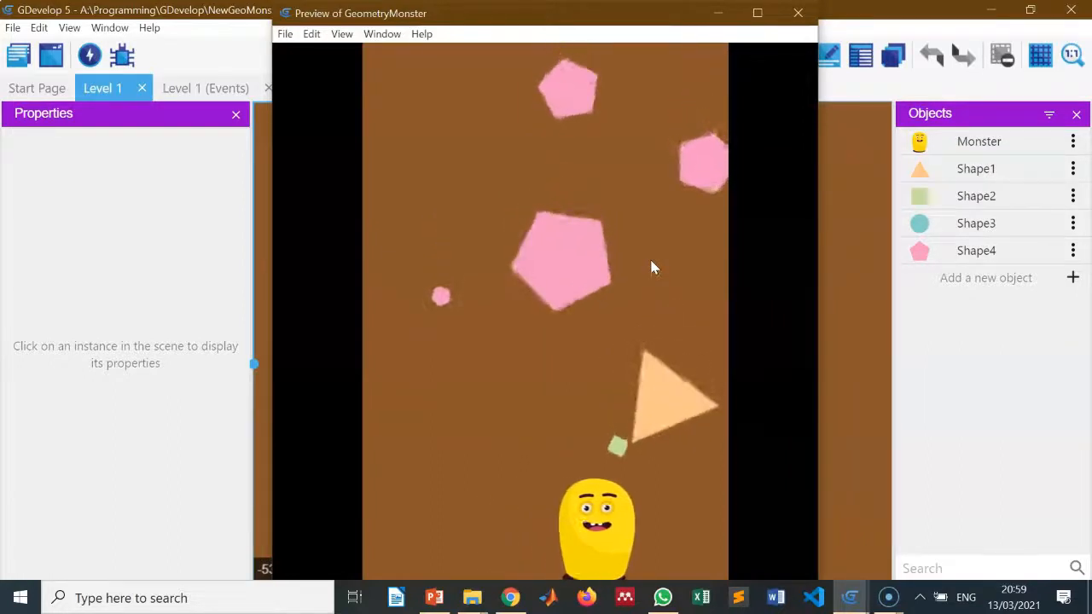
pyautogui.press('Left')
pyautogui.press('Left')
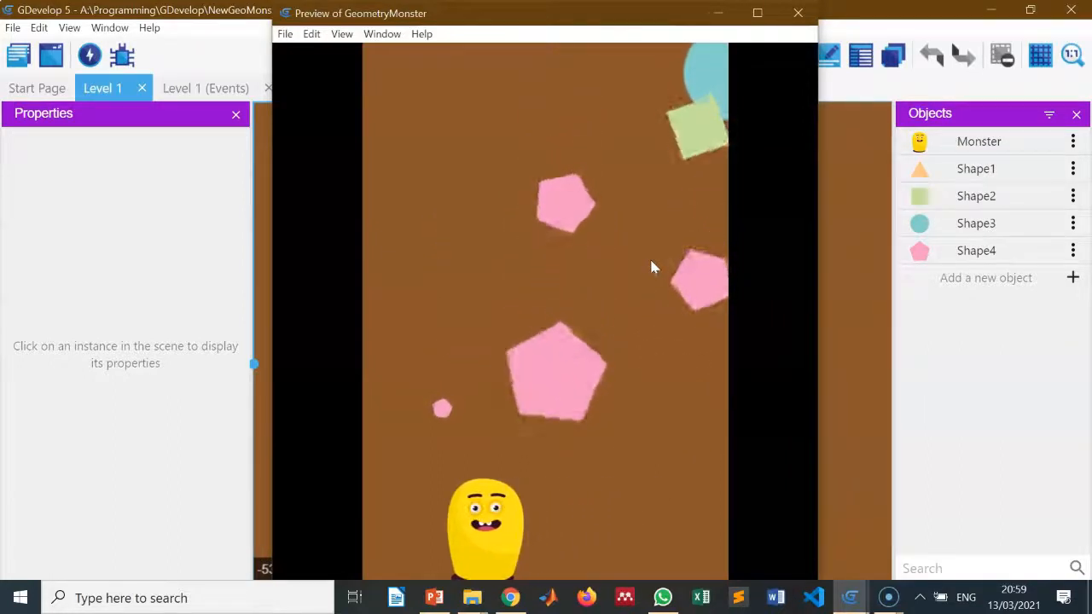
pyautogui.press('Right')
pyautogui.press('Right')
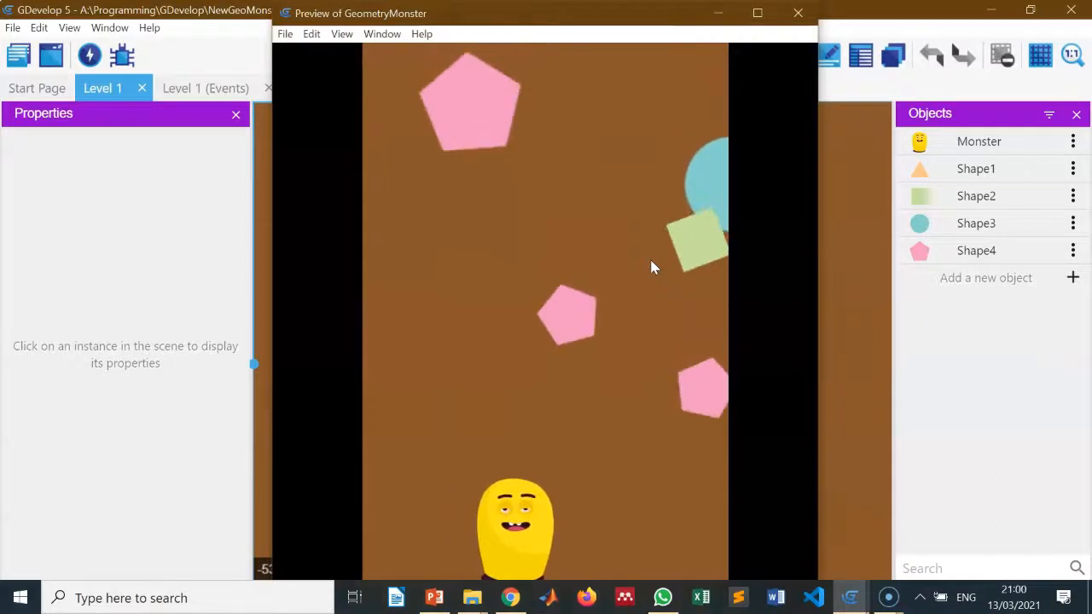
pyautogui.press('Left')
pyautogui.press('Left')
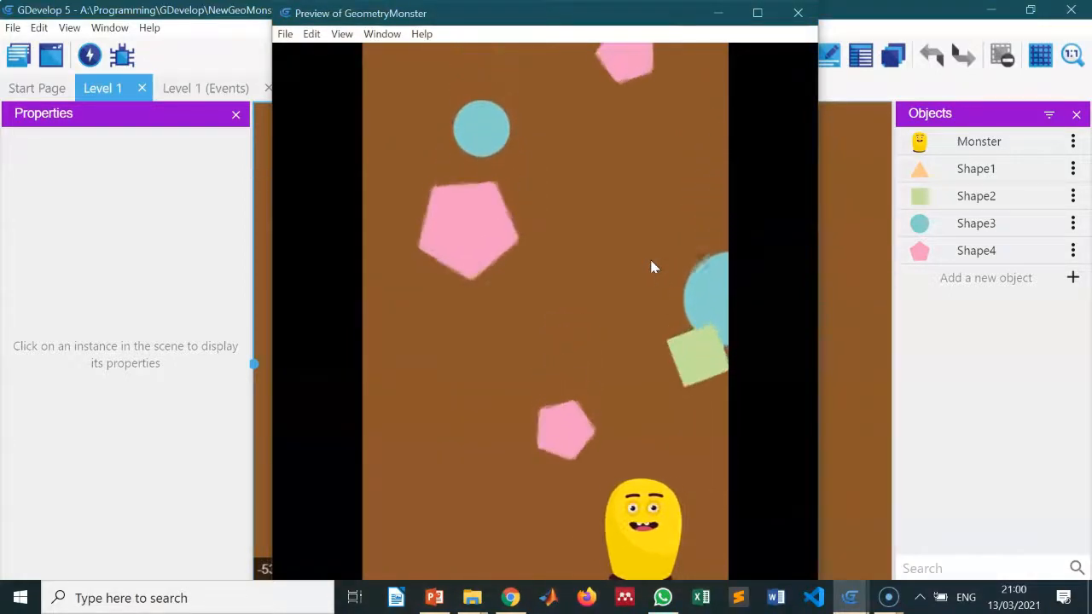
pyautogui.press('Right')
pyautogui.press('Right')
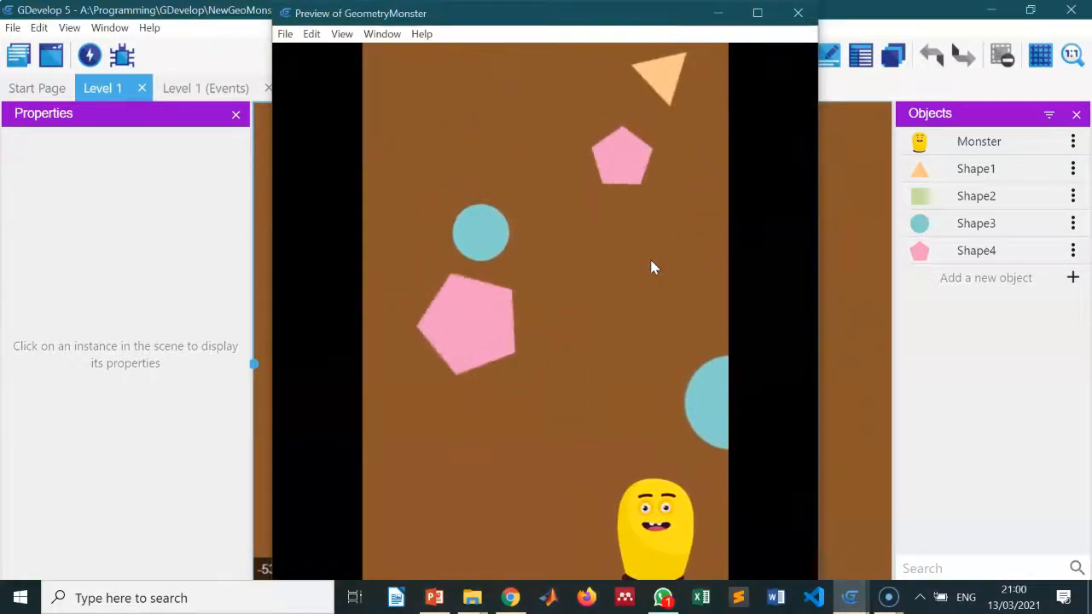
pyautogui.press('Left')
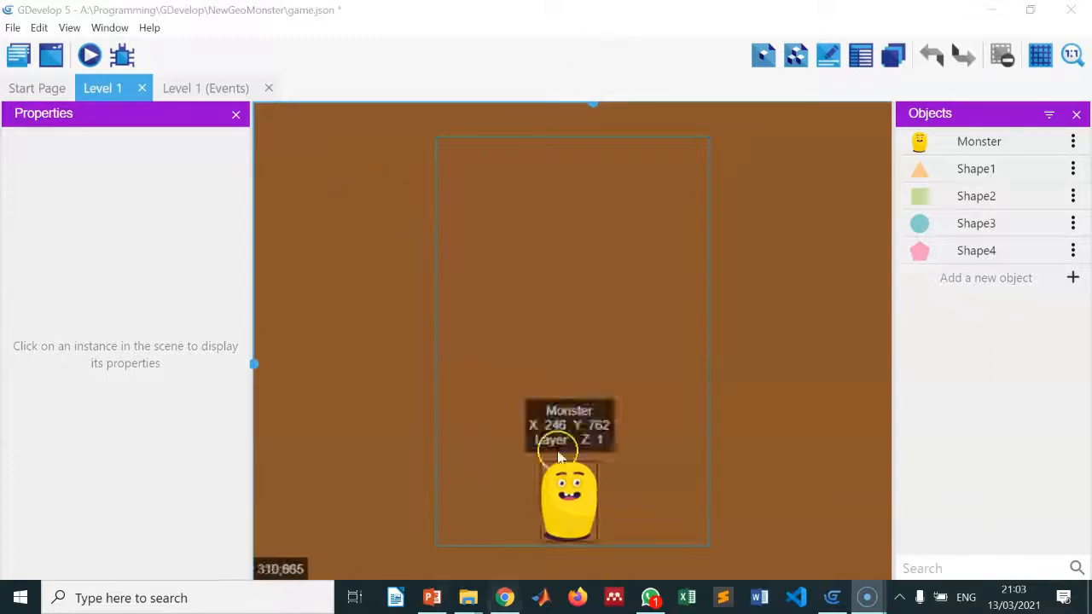
# Add an action to the Monster and Shapes collision event in Level 1 that adds 1 to the scene variable score
pyautogui.click(189, 89)
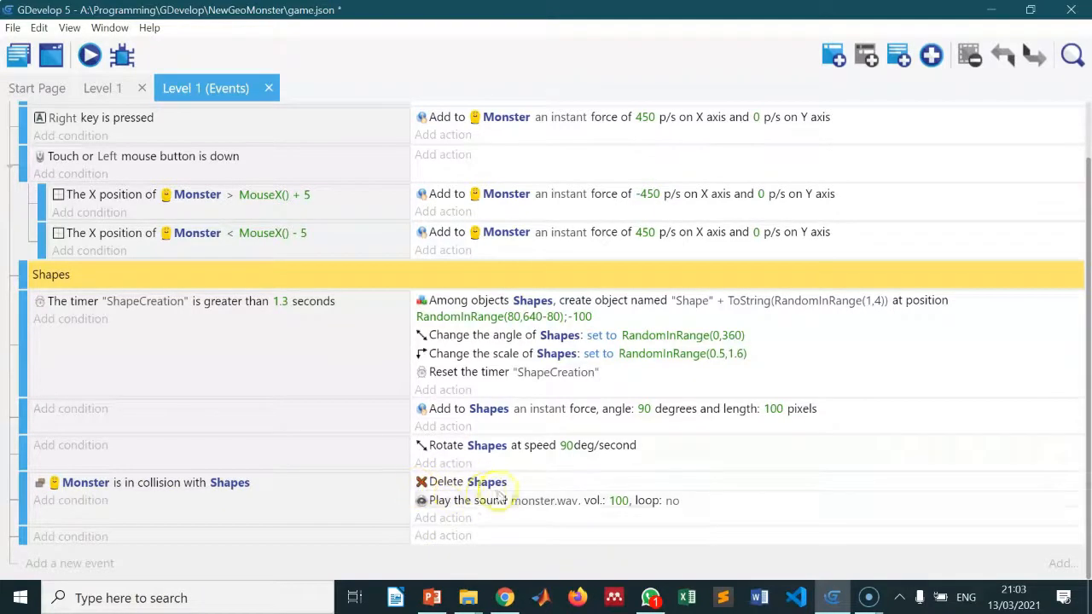
pyautogui.click(447, 519)
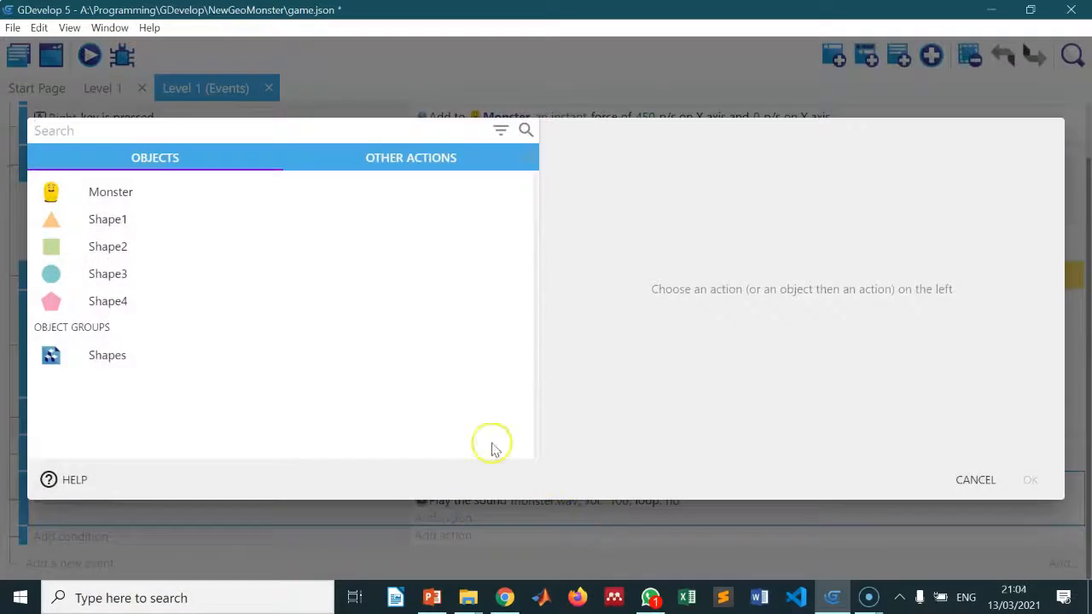
pyautogui.click(410, 162)
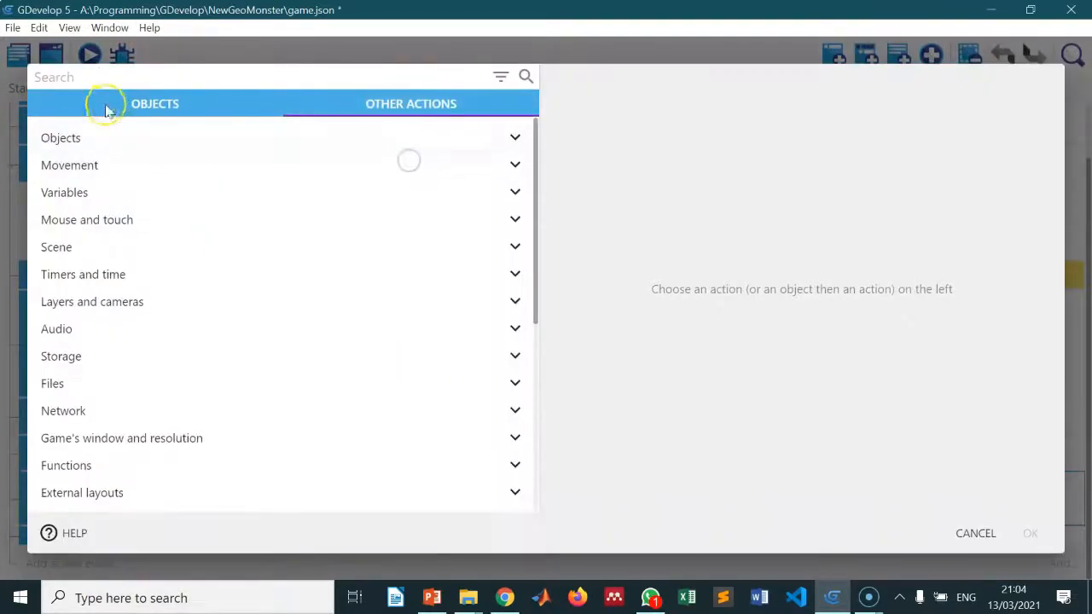
pyautogui.click(114, 196)
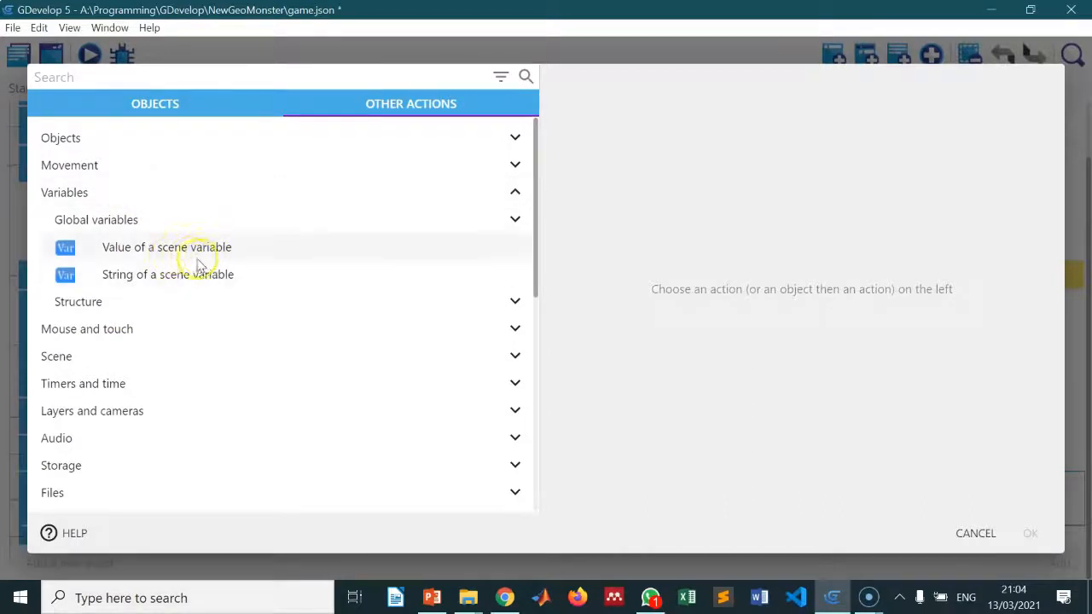
pyautogui.click(188, 256)
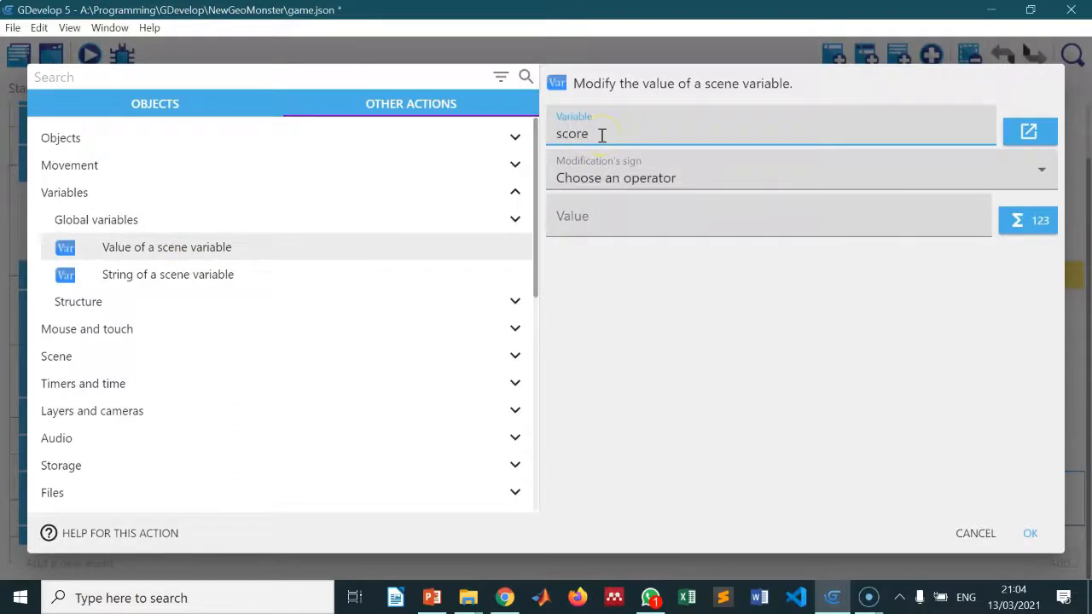
pyautogui.click(660, 177)
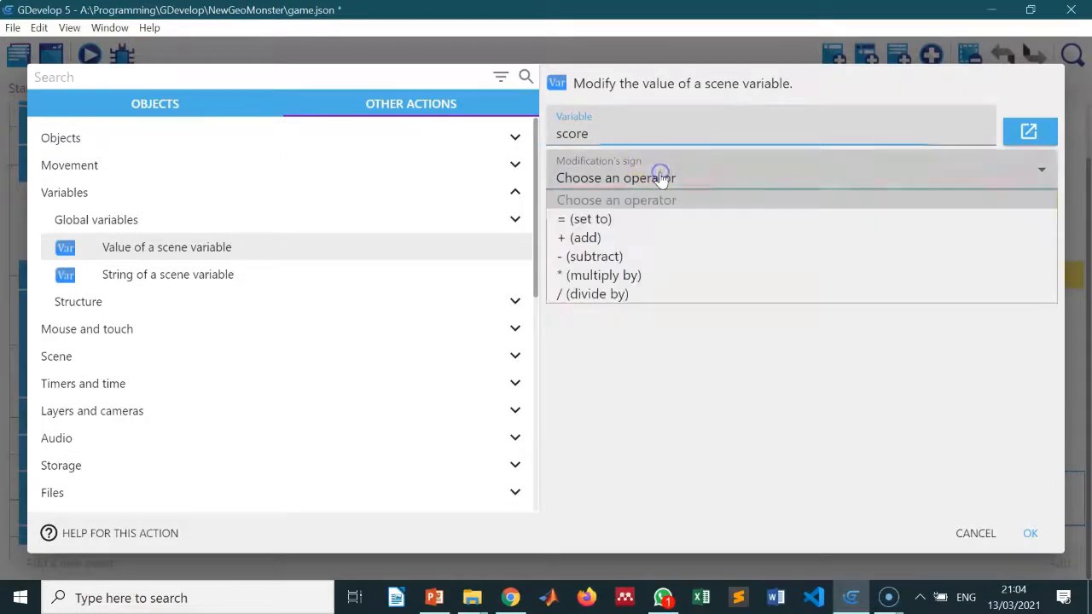
pyautogui.click(625, 239)
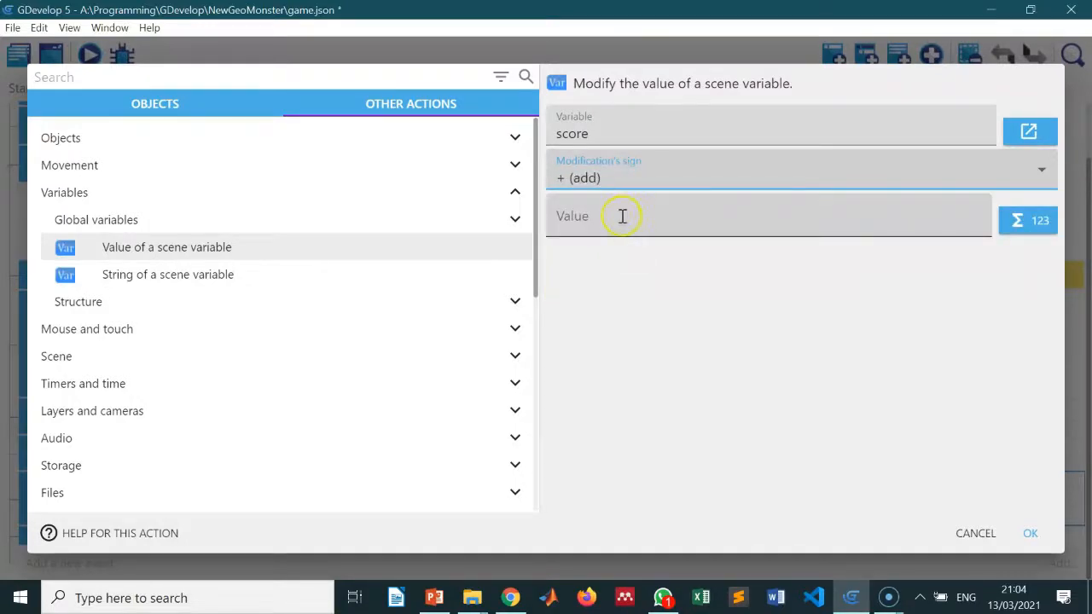
pyautogui.click(623, 216)
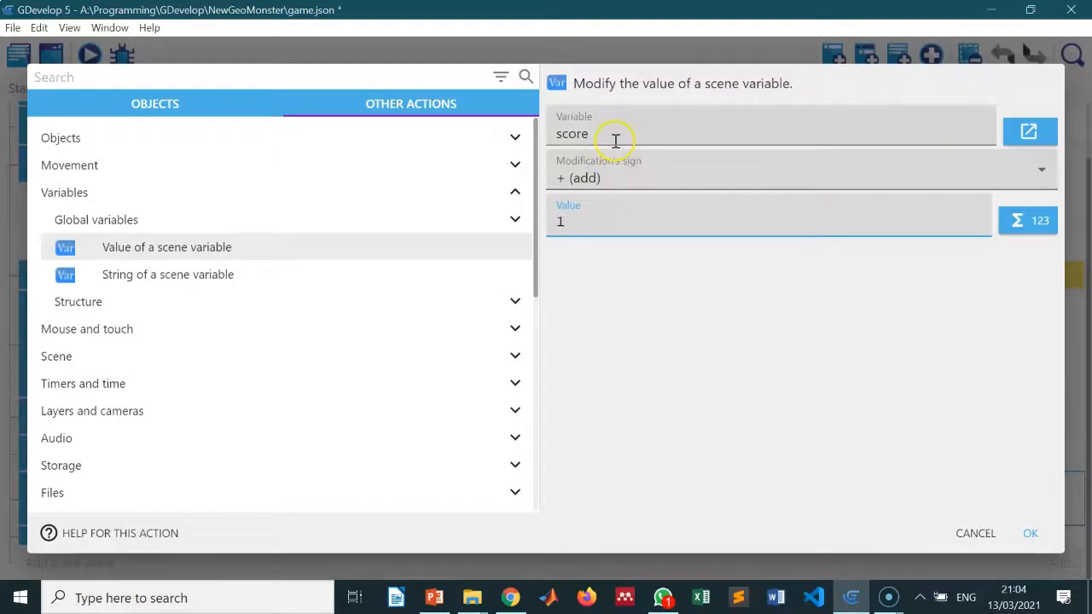
pyautogui.click(1030, 534)
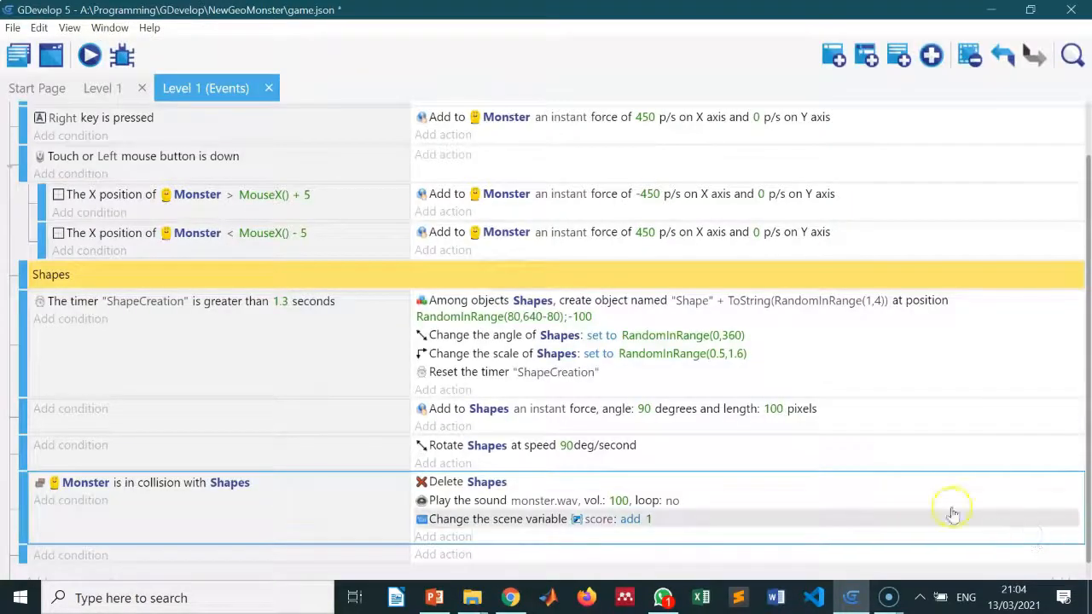
# Create a new text object in the Level 1 scene and name it txtScore
pyautogui.click(103, 88)
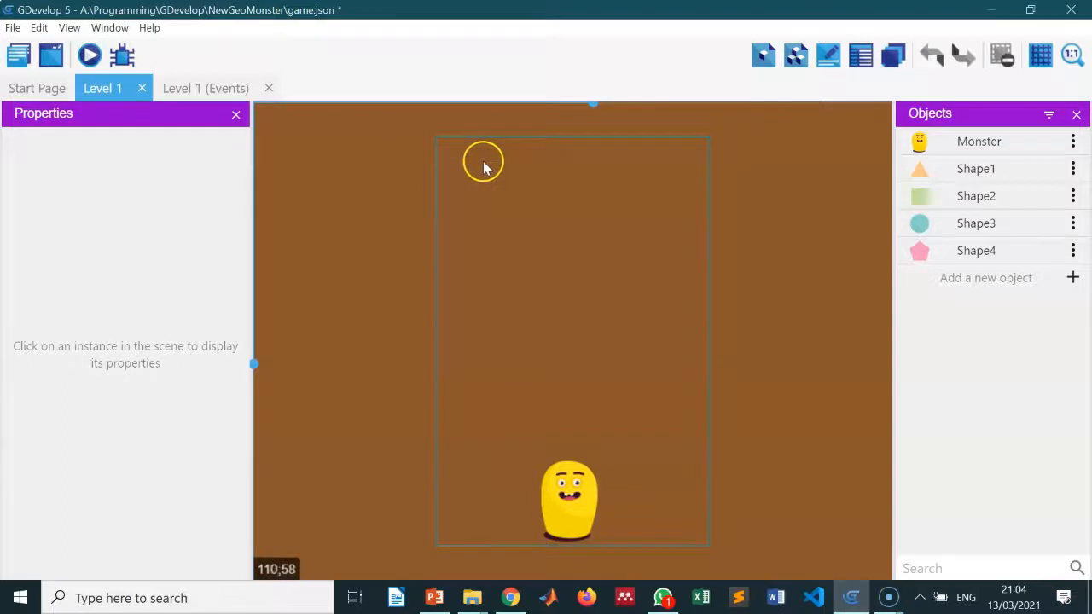
pyautogui.click(1073, 279)
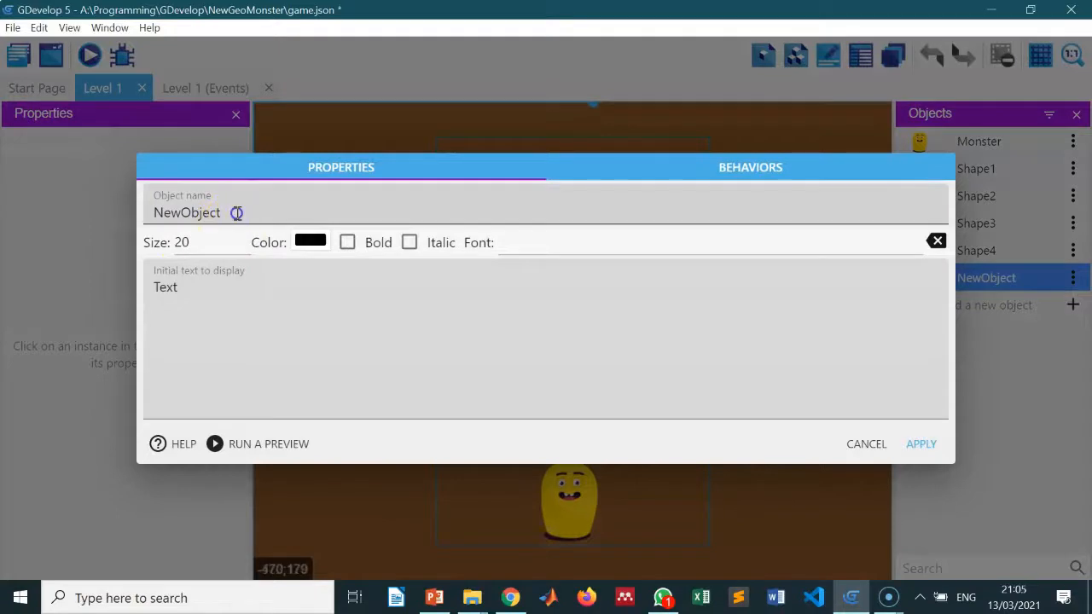
pyautogui.moveTo(236, 212); pyautogui.dragTo(103, 219)
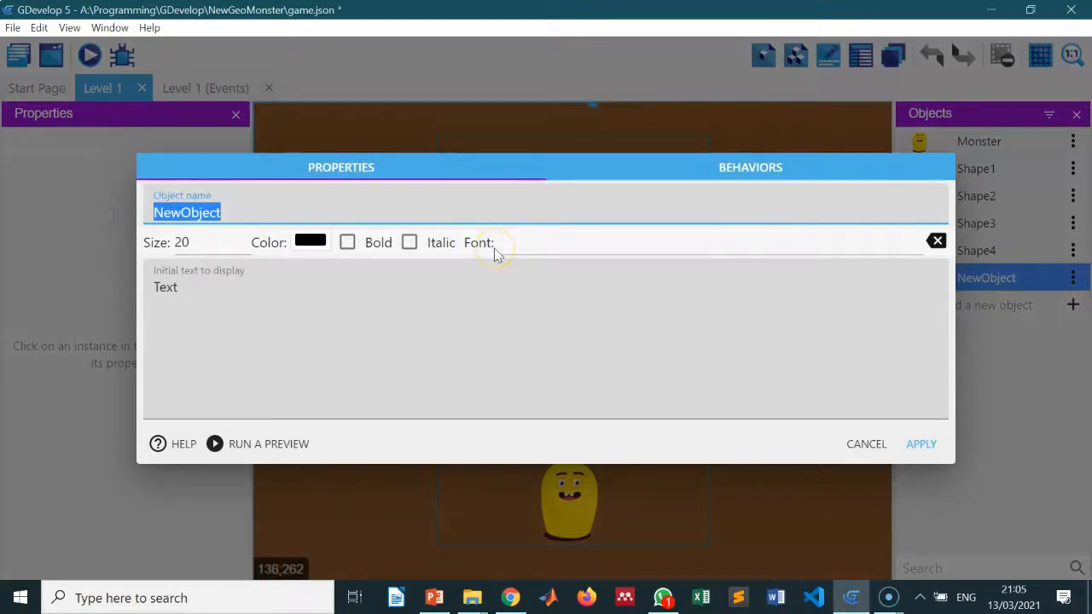
pyautogui.write('txtScore')
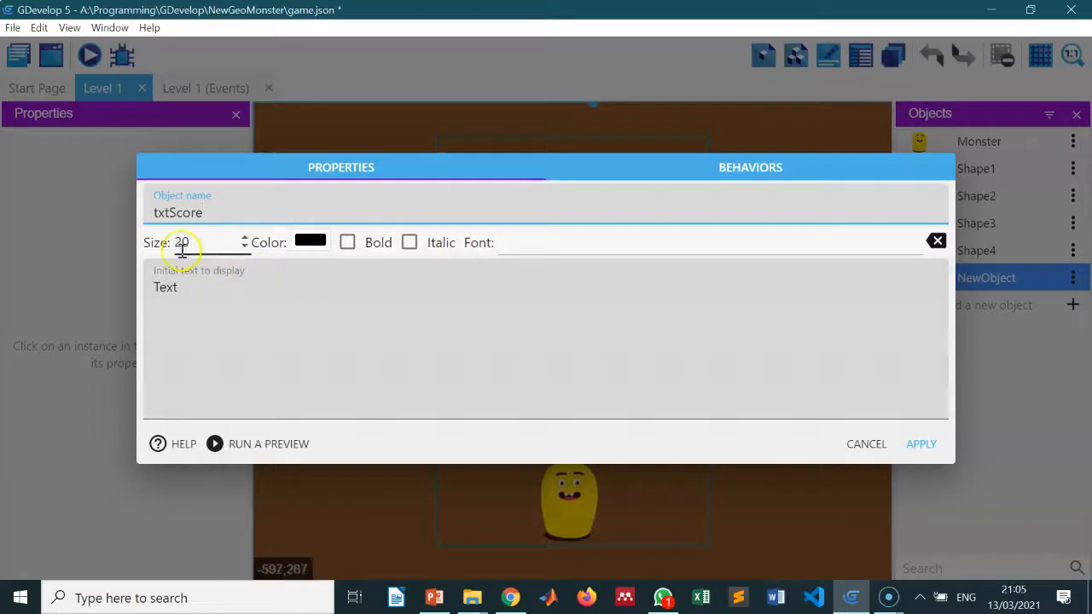
# Give txtScore the yellow colour F8E71C, bold style and the initial text "Score:", and apply the properties
pyautogui.click(310, 242)
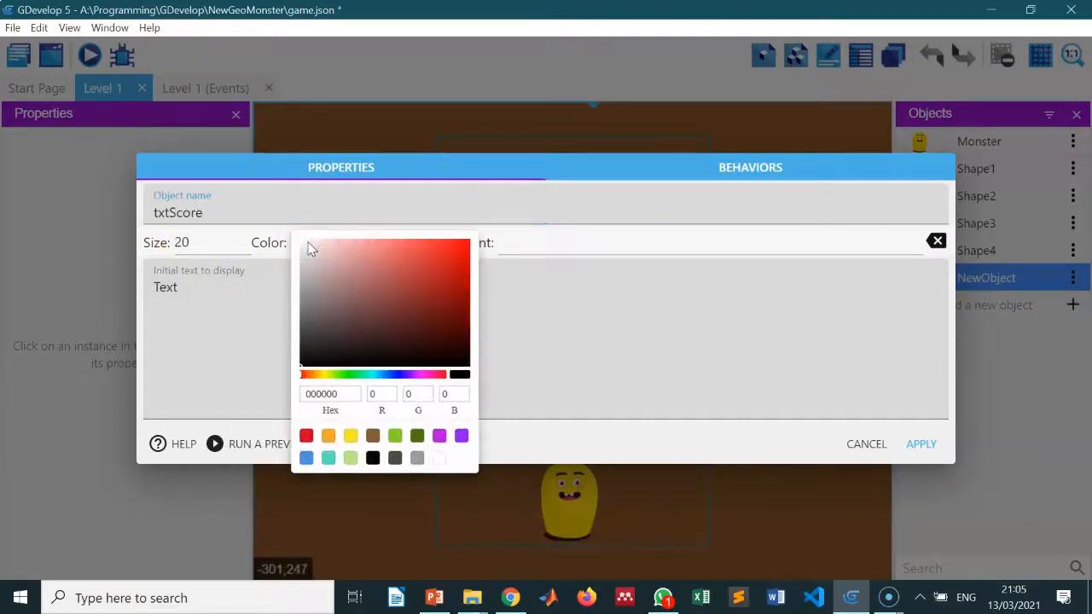
pyautogui.click(351, 438)
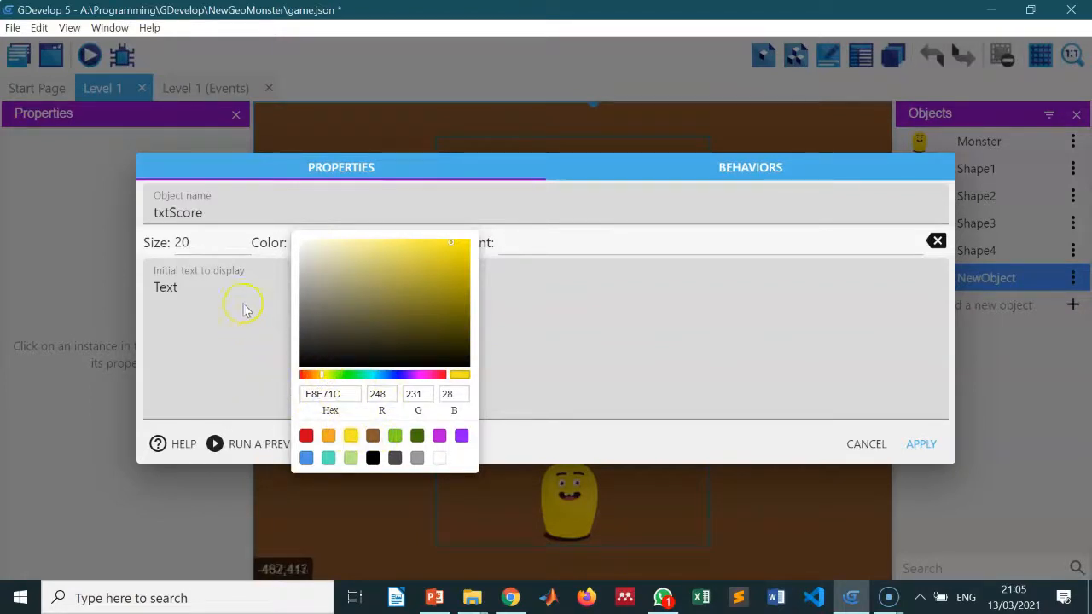
pyautogui.click(422, 162)
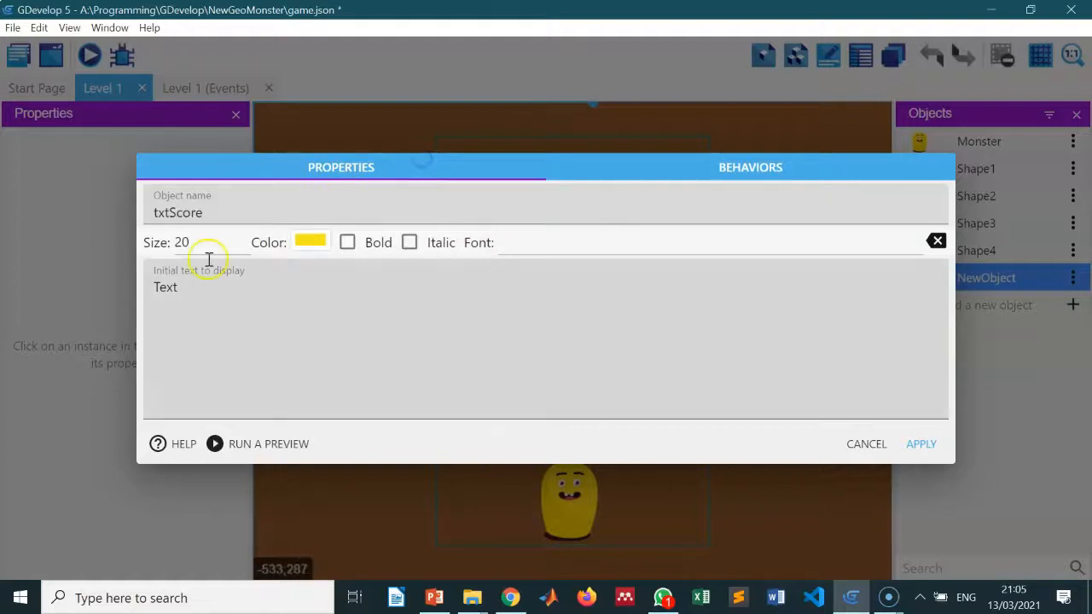
pyautogui.click(348, 244)
pyautogui.moveTo(190, 290); pyautogui.dragTo(89, 294)
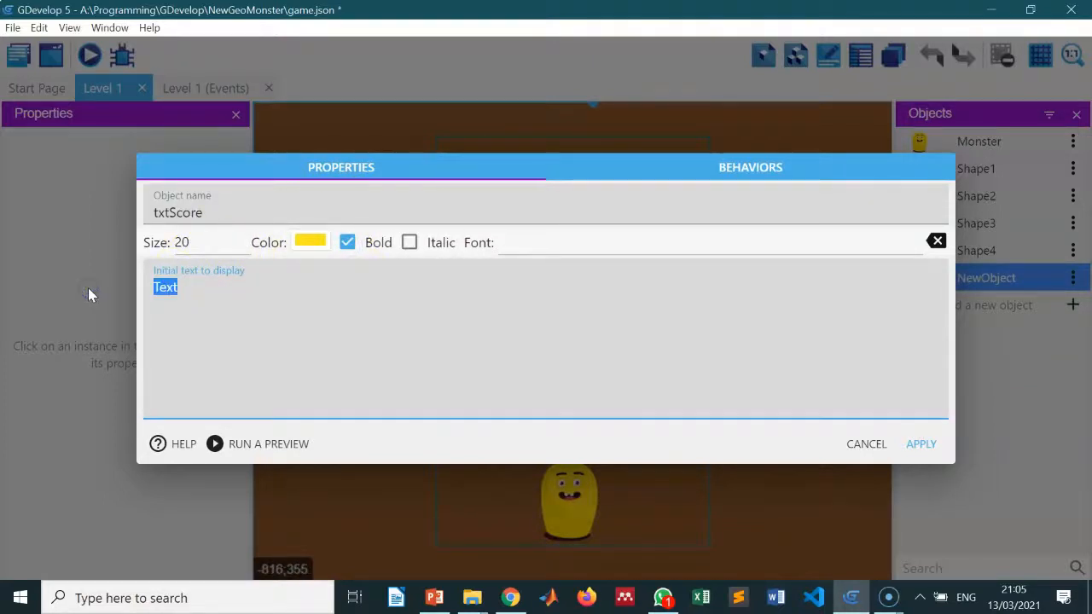
pyautogui.write('Score:')
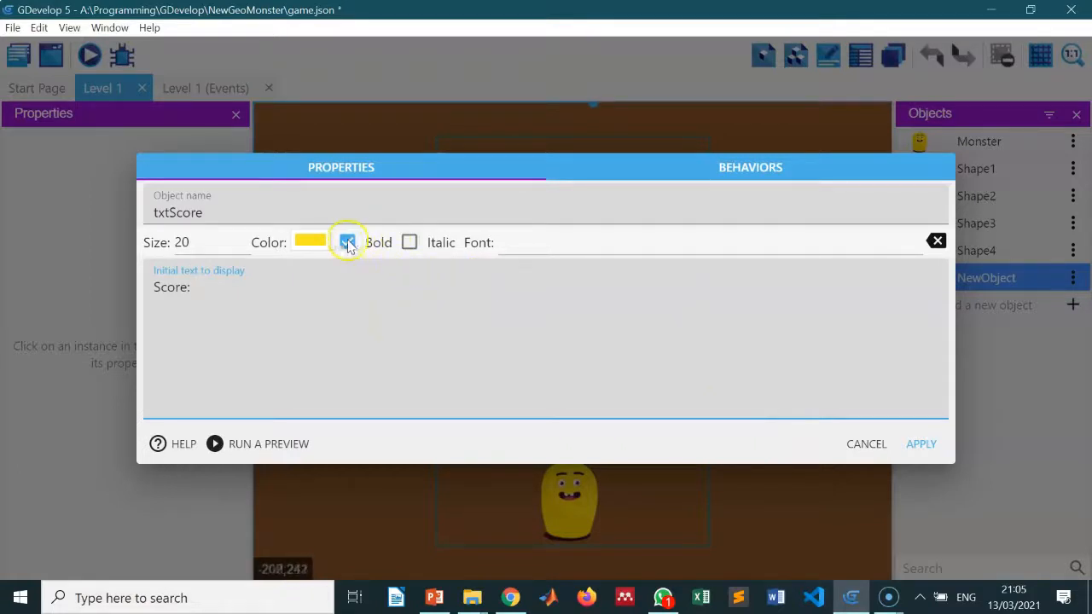
pyautogui.click(932, 448)
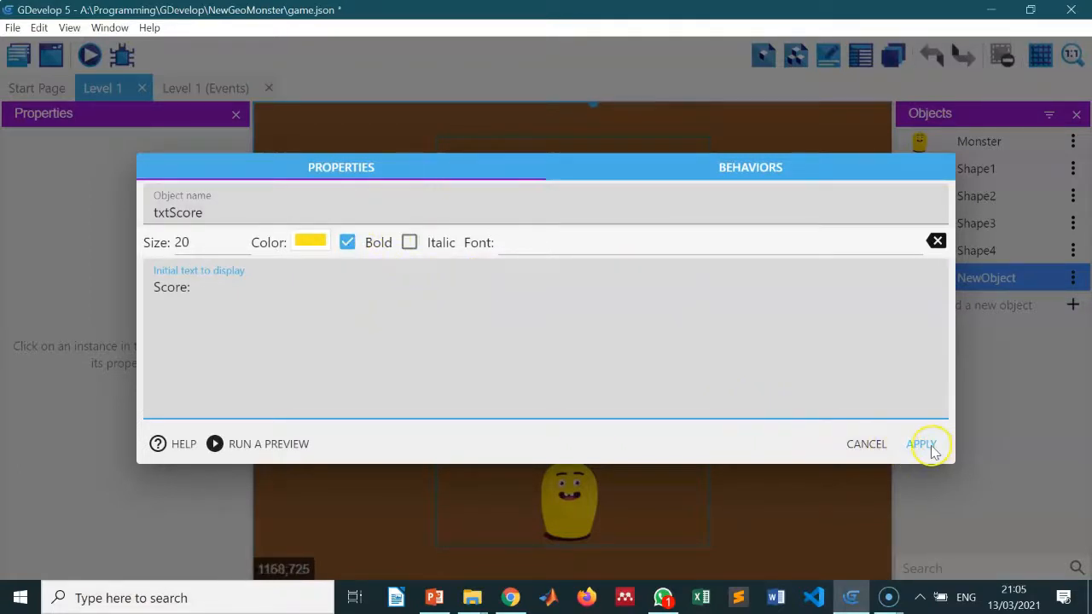
pyautogui.click(921, 445)
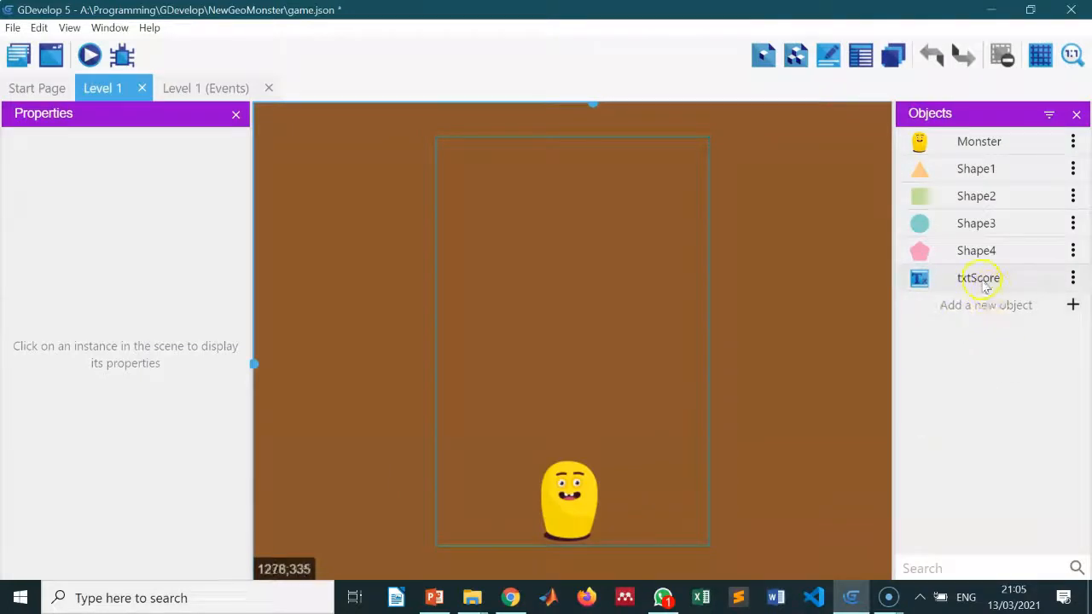
# Place txtScore near the scene frame's upper-left corner at about X 46, Y 32, and enlarge its text size
pyautogui.moveTo(985, 284); pyautogui.dragTo(458, 157)
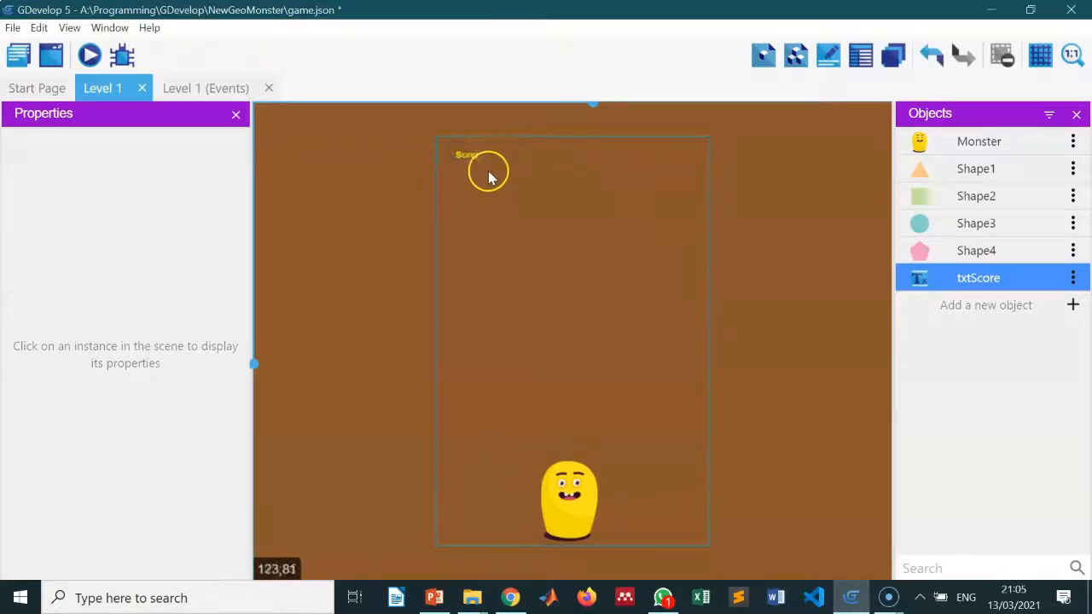
pyautogui.click(464, 162)
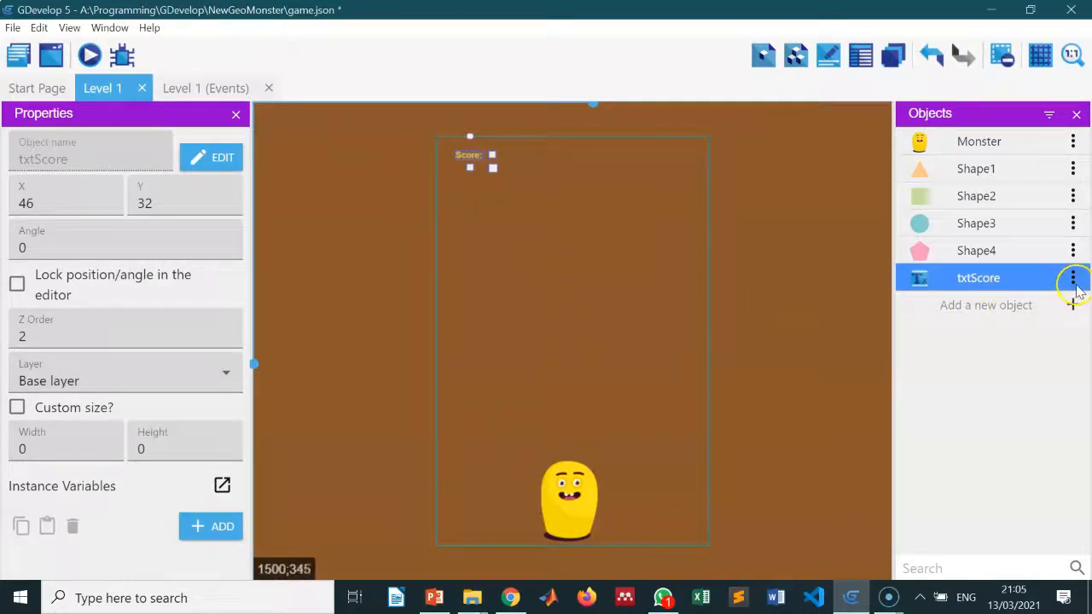
pyautogui.doubleClick(994, 279)
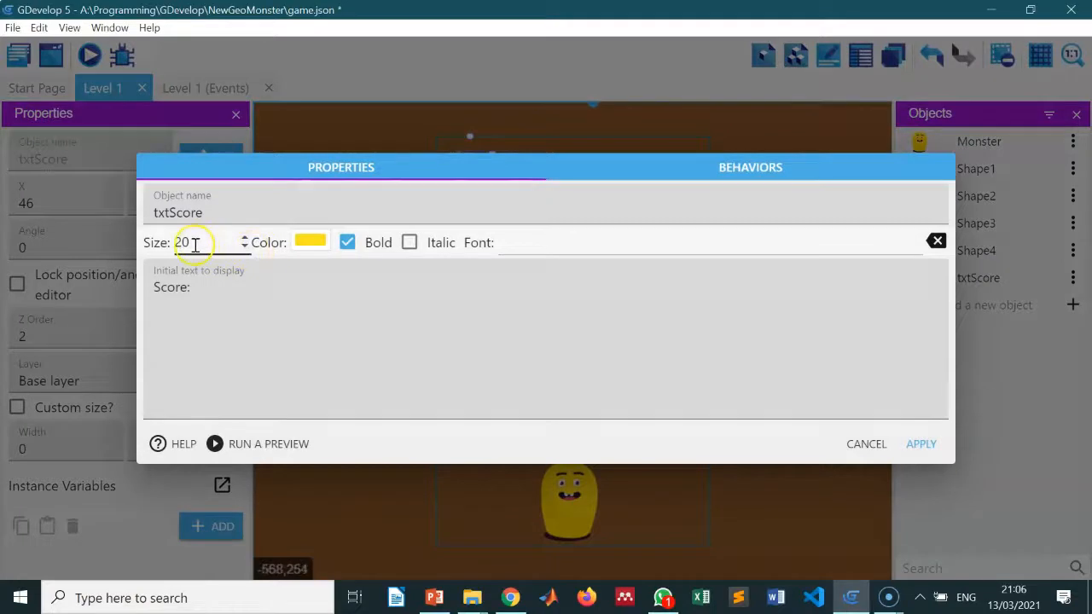
pyautogui.doubleClick(179, 242)
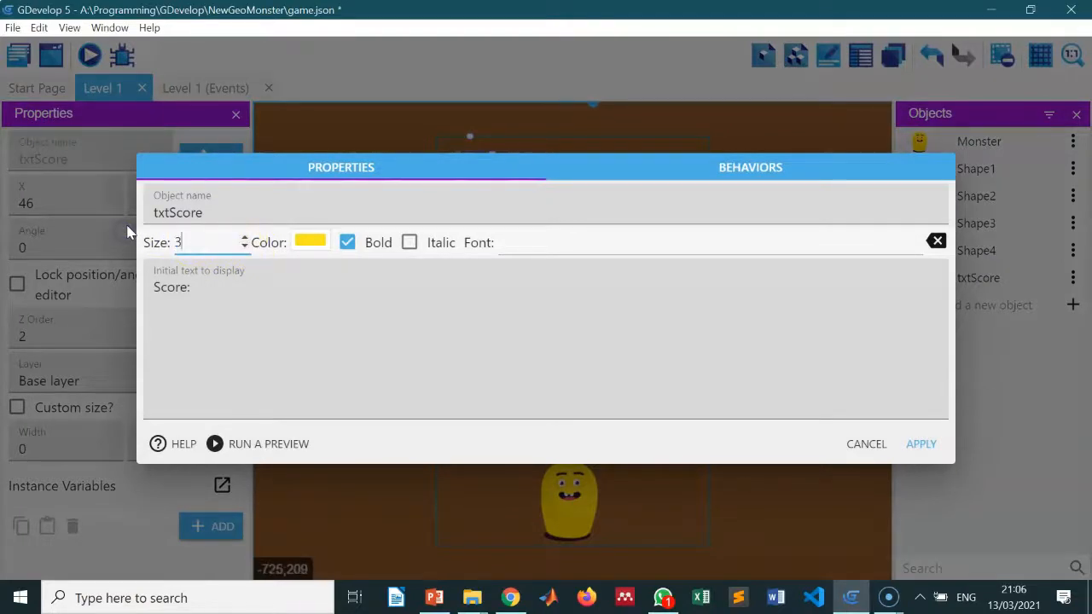
pyautogui.click(921, 444)
pyautogui.click(540, 188)
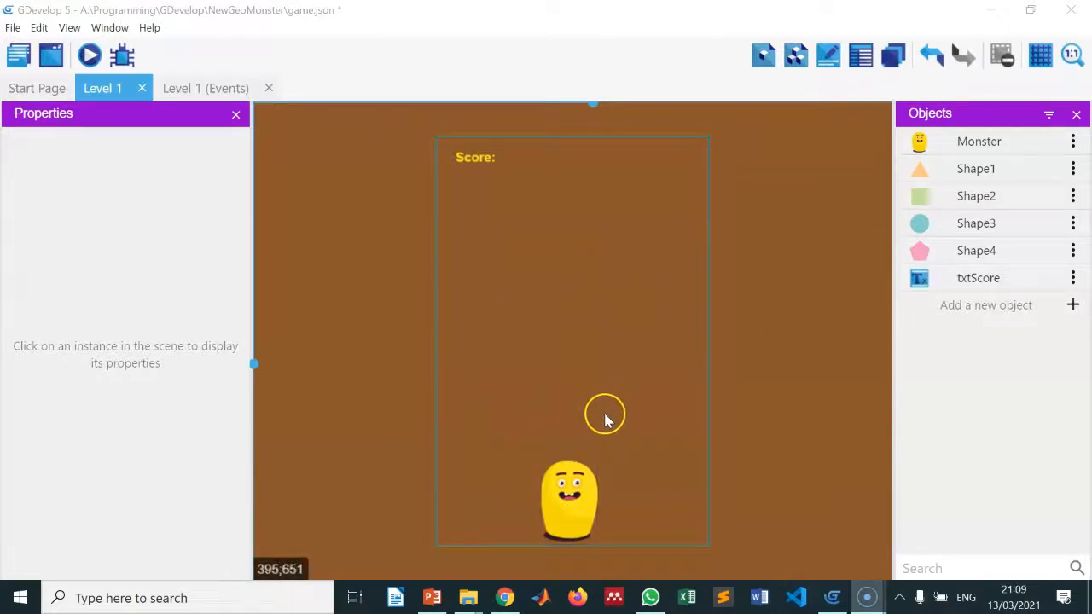
# Add a Modify the text action for txtScore to the Monster and Shapes collision event, using the = (set to) operator
pyautogui.click(203, 92)
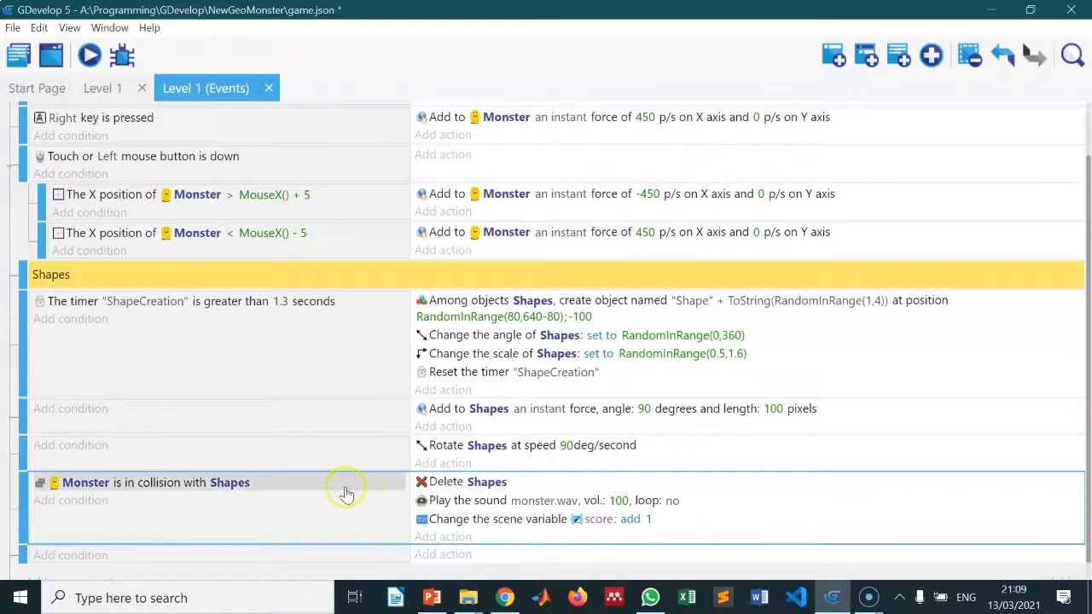
pyautogui.scroll(-1, 478, 537)
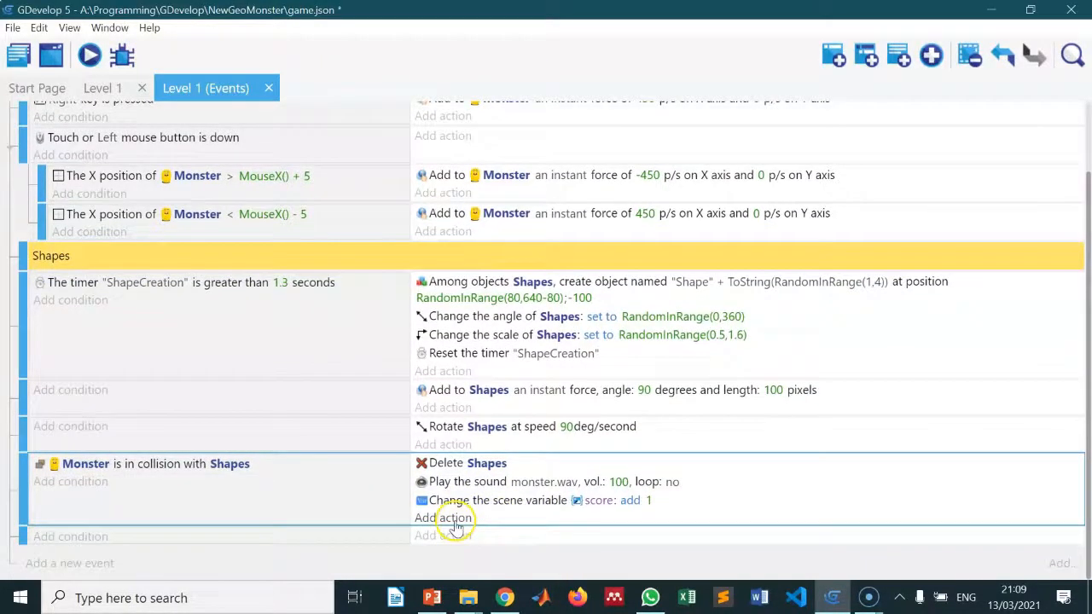
pyautogui.click(452, 519)
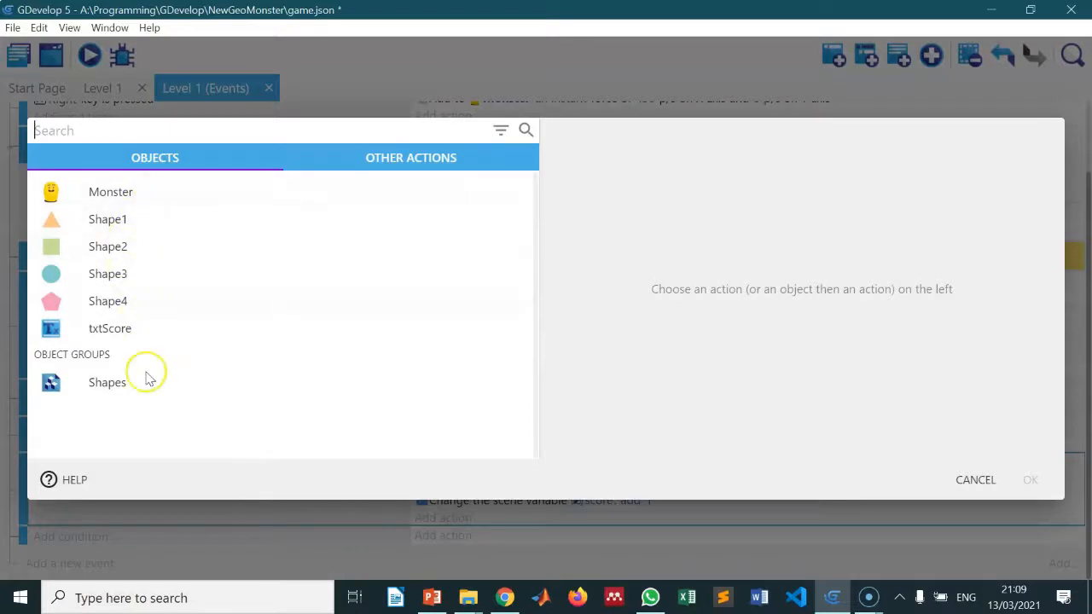
pyautogui.click(119, 331)
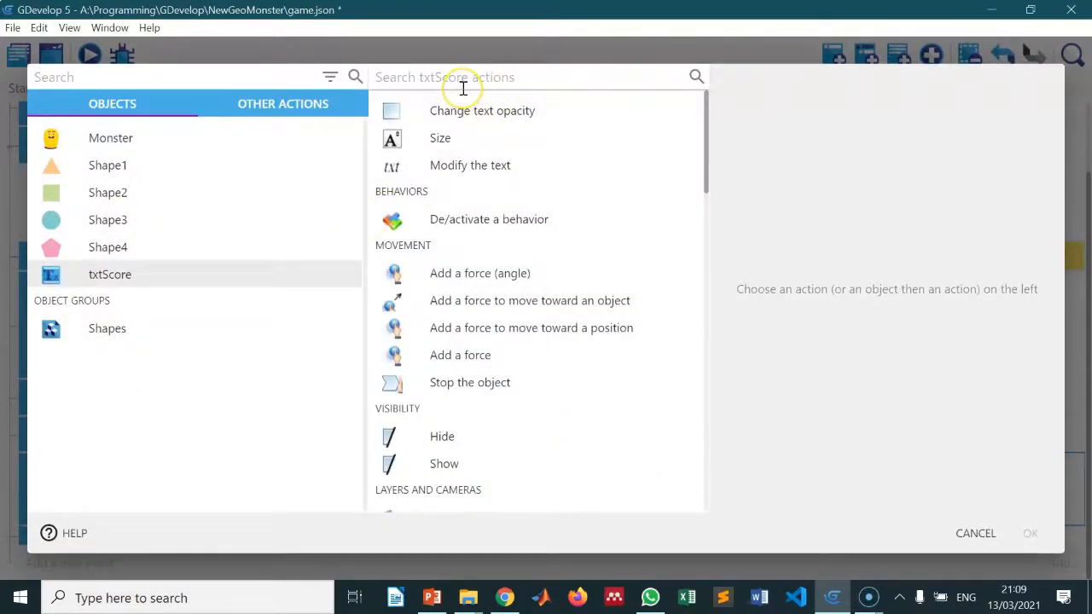
pyautogui.write('mo')
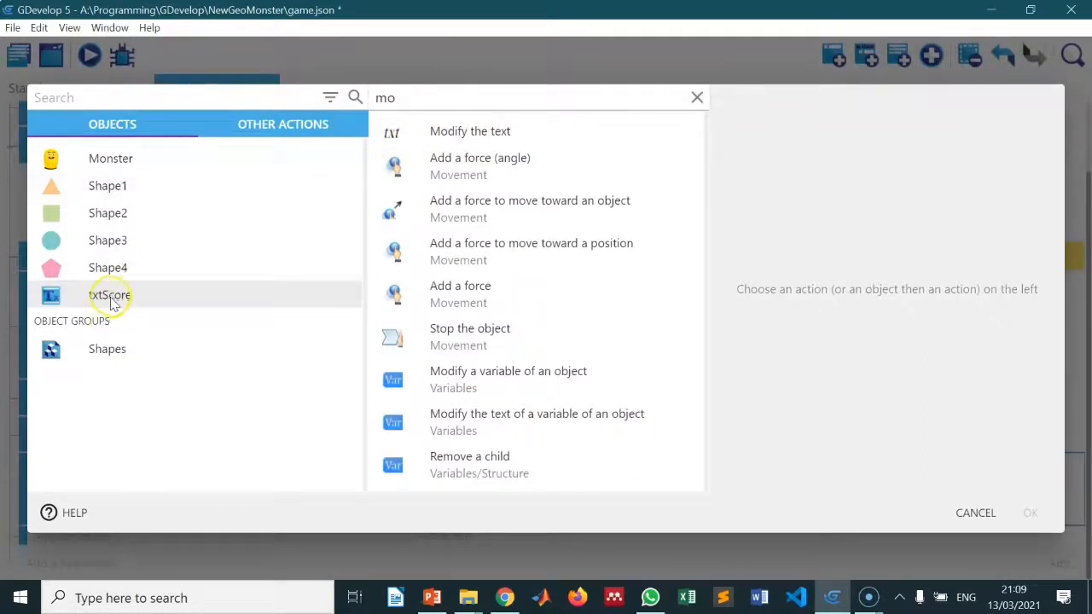
pyautogui.click(473, 134)
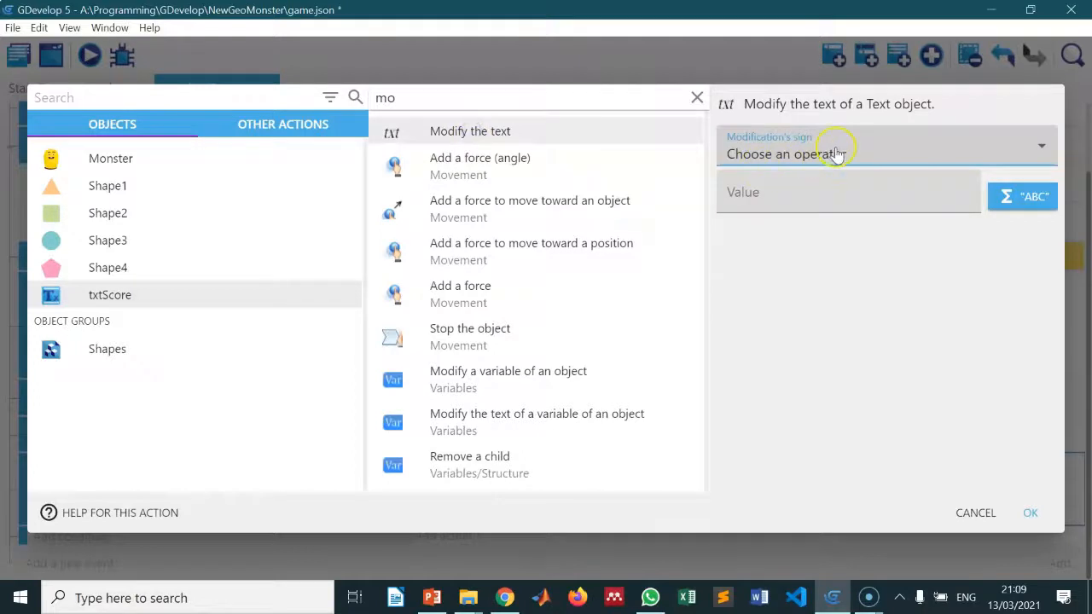
pyautogui.click(838, 153)
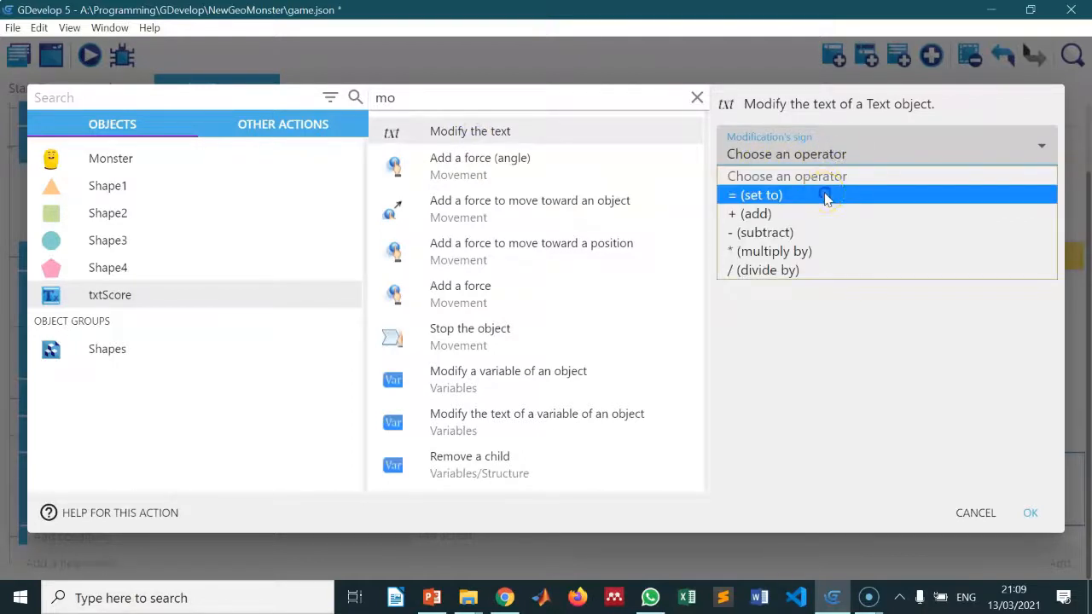
pyautogui.click(826, 195)
# Set the txtScore action's value to "Score: " +VariableString(score) and confirm the action
pyautogui.click(787, 196)
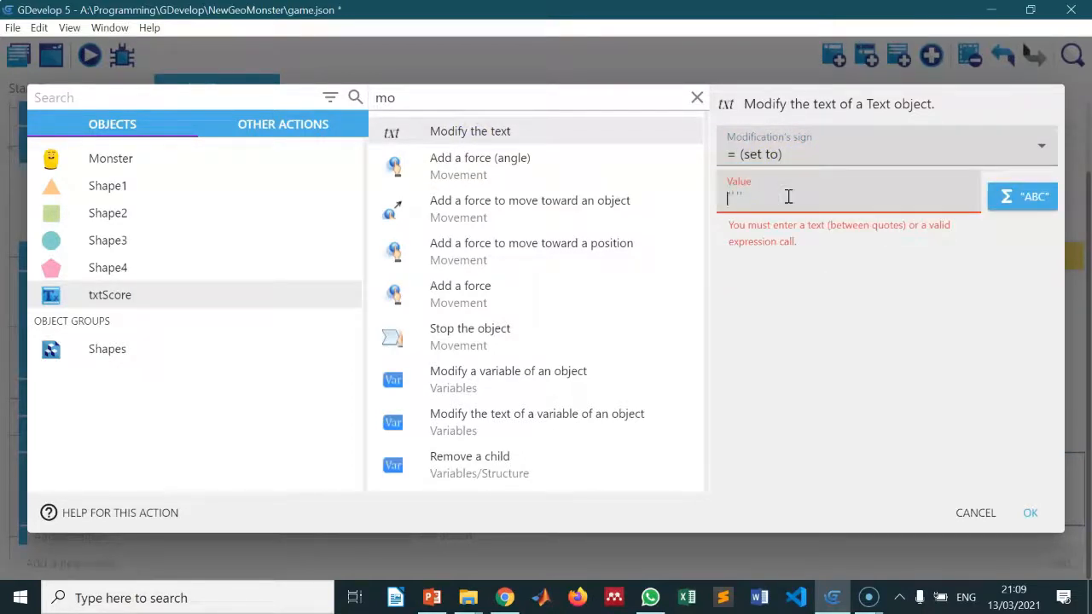
pyautogui.write('"Score:')
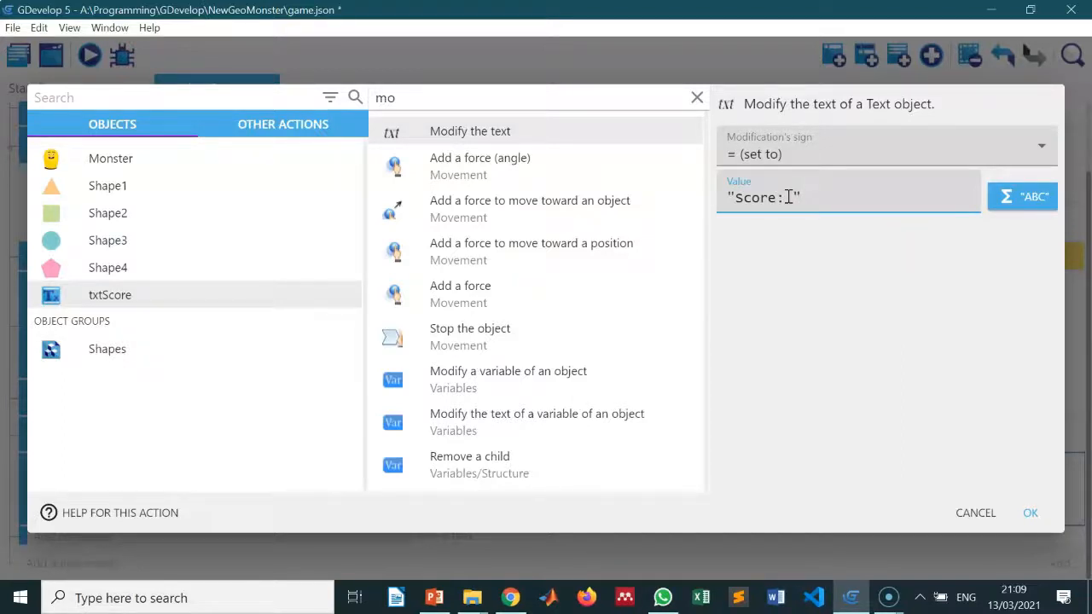
pyautogui.write('+')
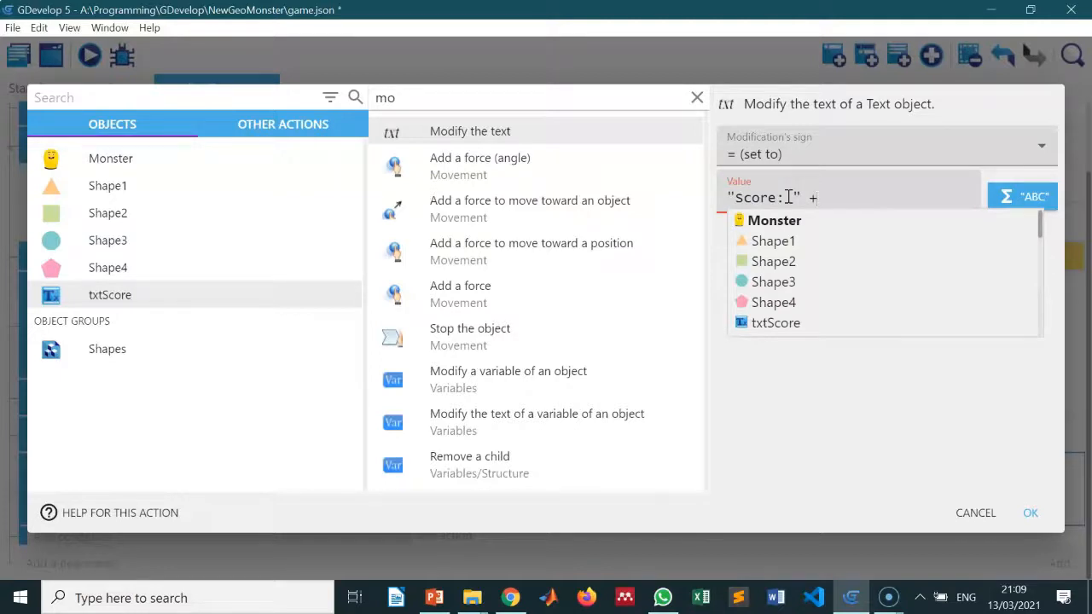
pyautogui.scroll(-1, 823, 267)
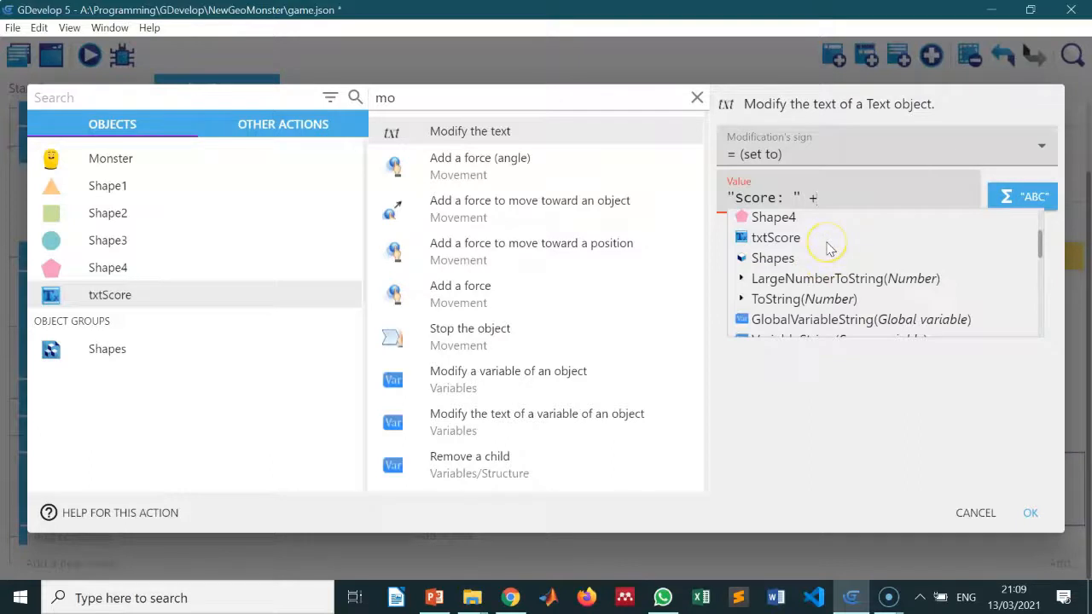
pyautogui.scroll(-1, 832, 248)
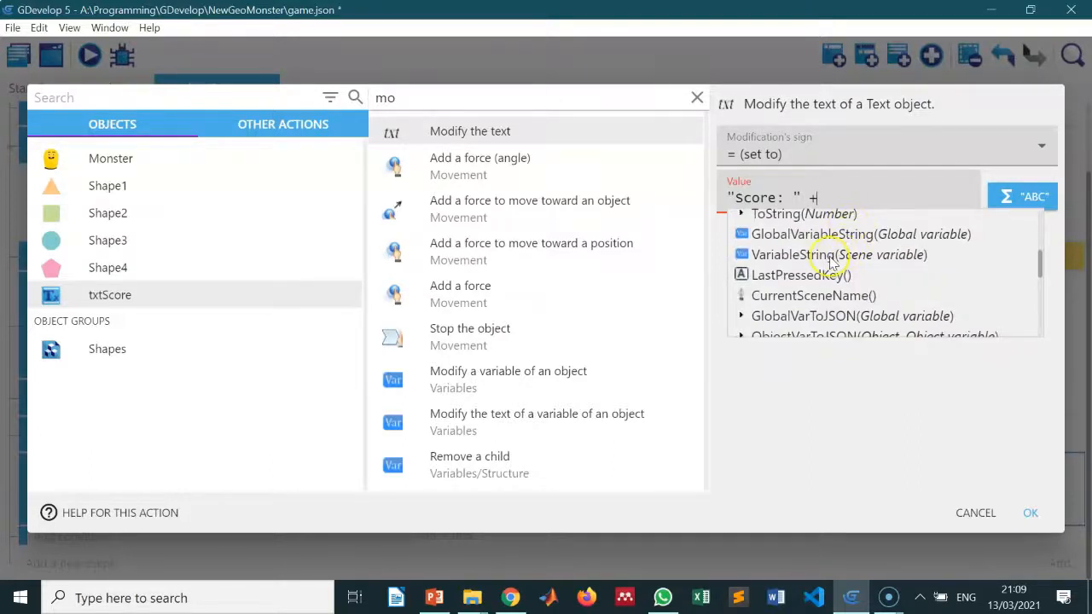
pyautogui.click(793, 254)
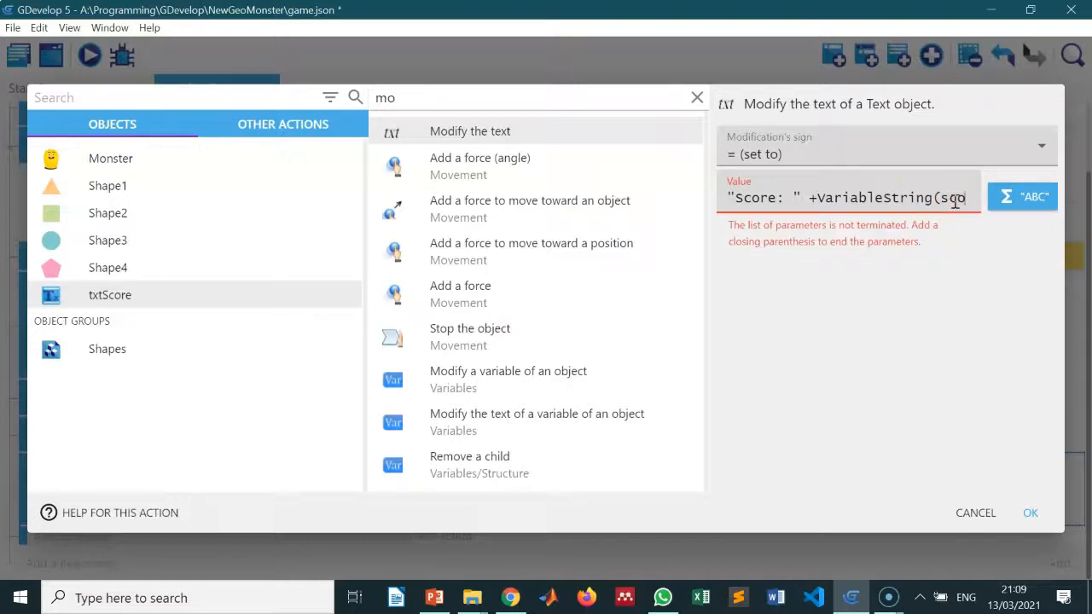
pyautogui.write('score')
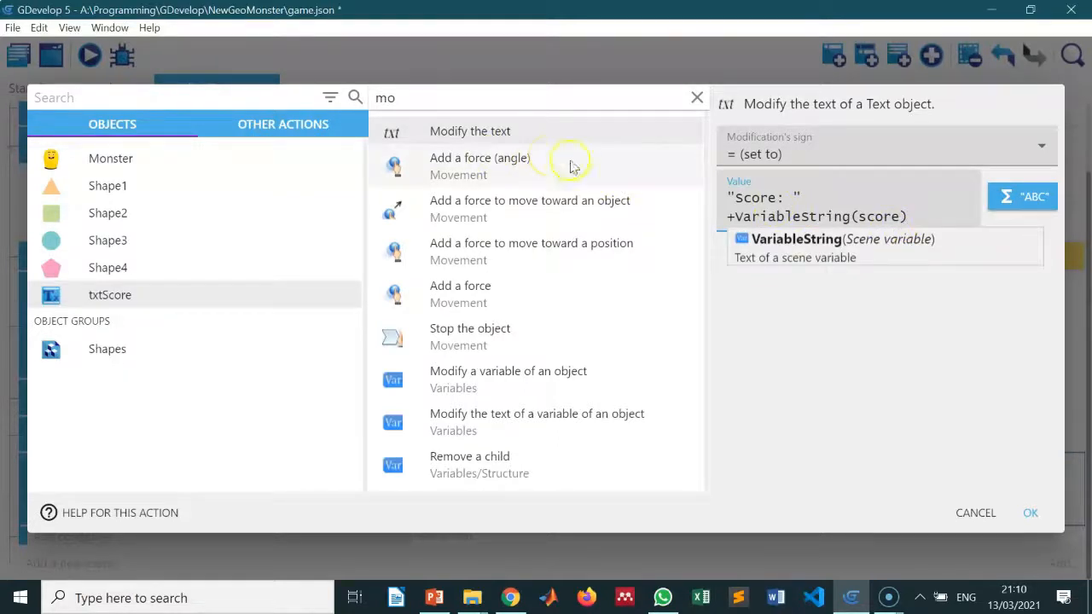
pyautogui.click(864, 246)
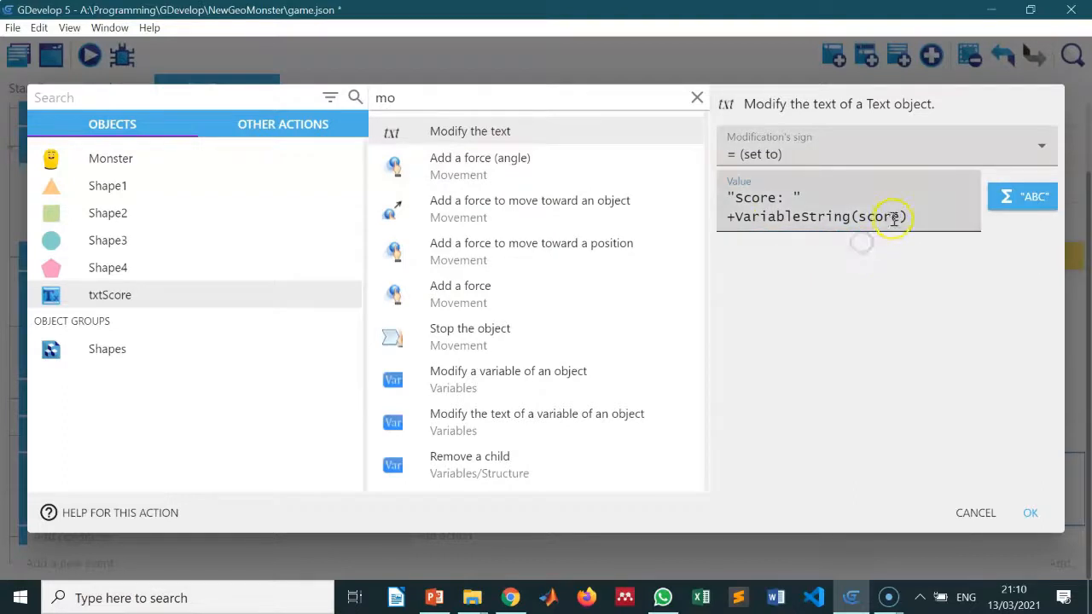
pyautogui.click(1030, 513)
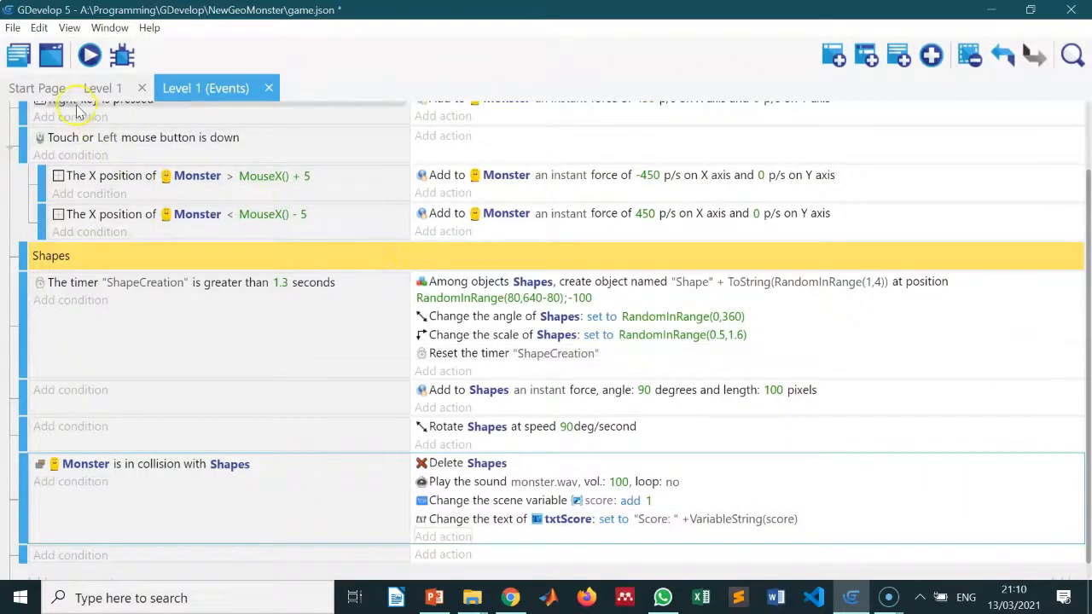
# Preview the game, move the monster left and right to catch falling shapes and check the score text, and close the preview
pyautogui.click(89, 57)
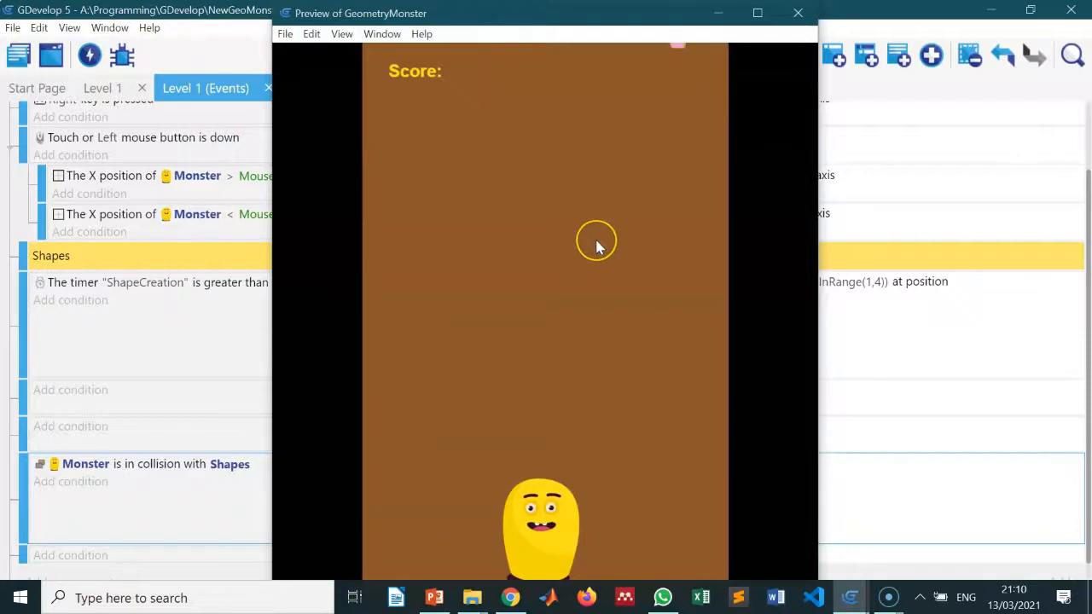
pyautogui.press('Right')
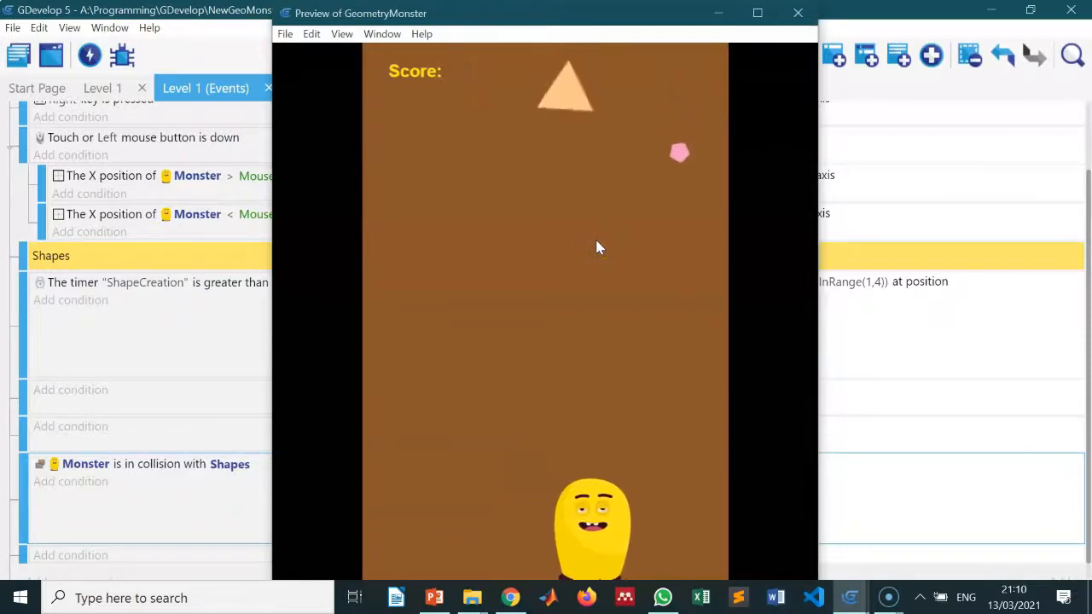
pyautogui.press('Right')
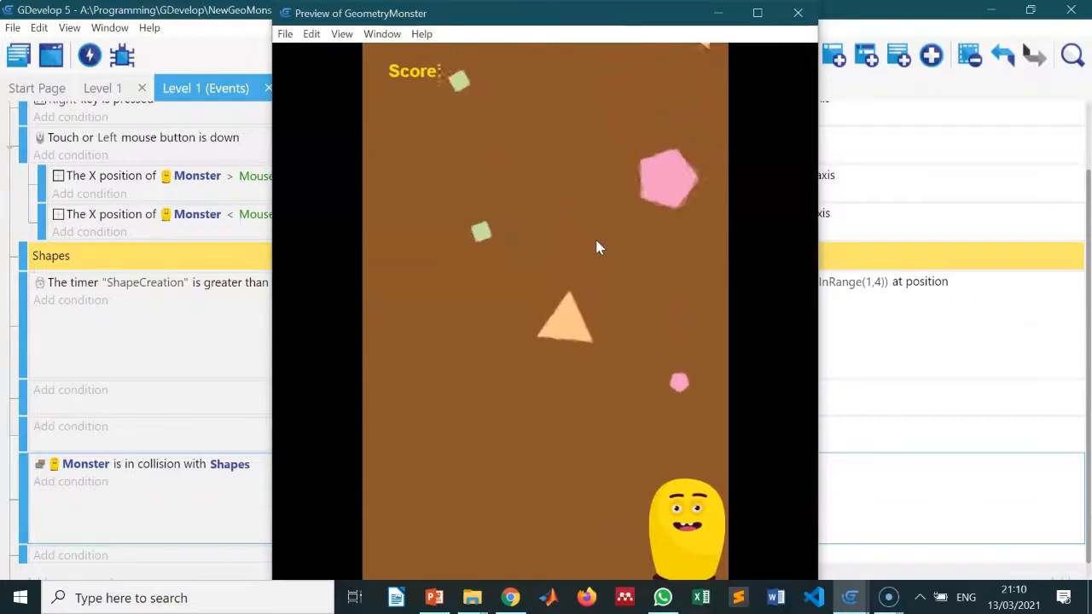
pyautogui.press('Left')
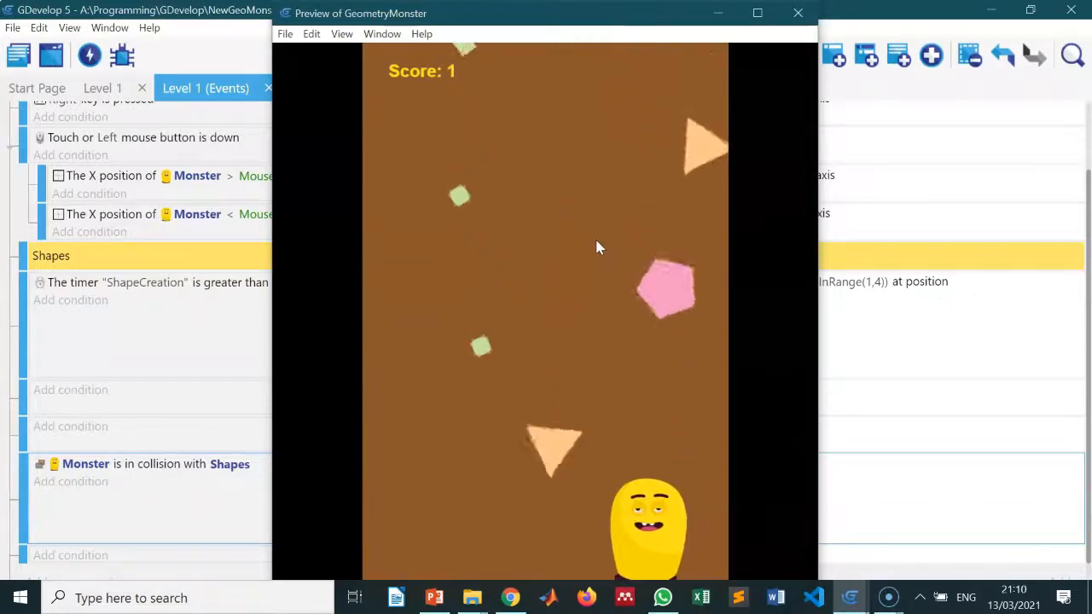
pyautogui.press('Left')
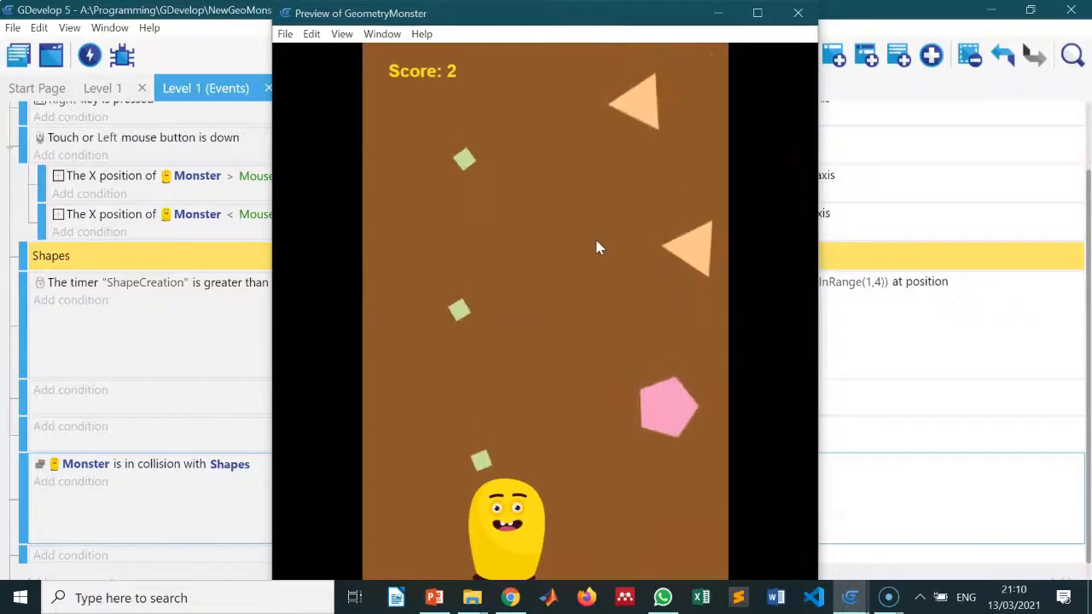
pyautogui.press('Right')
pyautogui.press('Left')
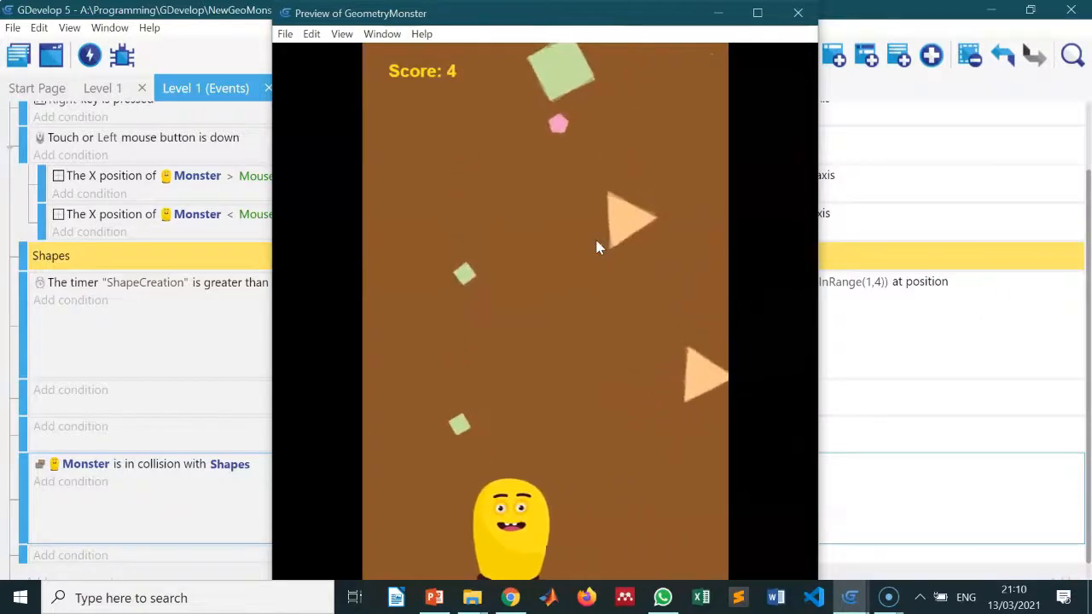
pyautogui.press('Right')
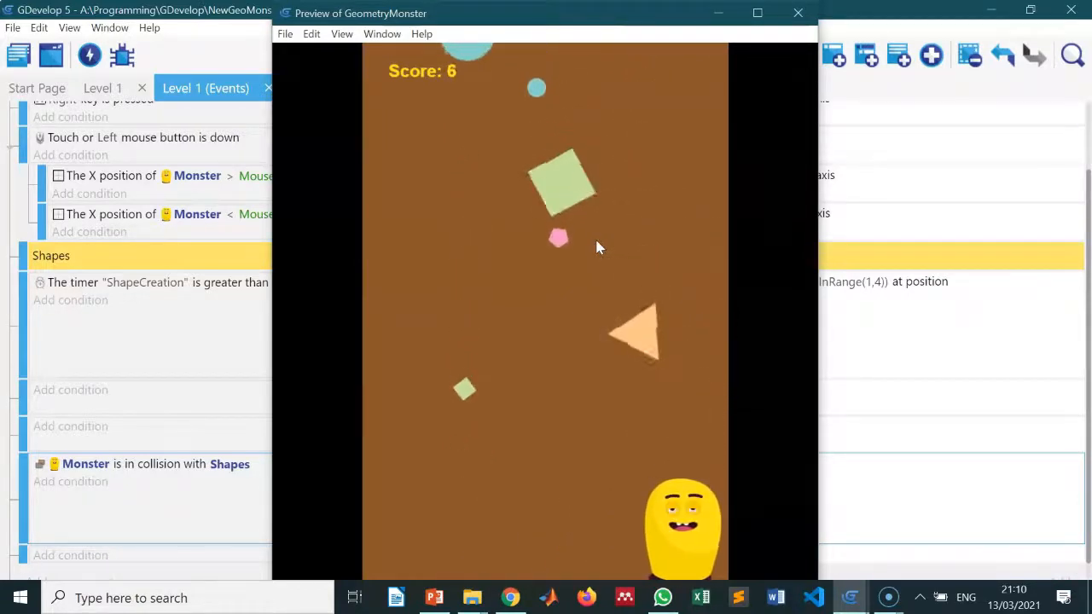
pyautogui.press('Left')
pyautogui.press('Left')
pyautogui.press('Right')
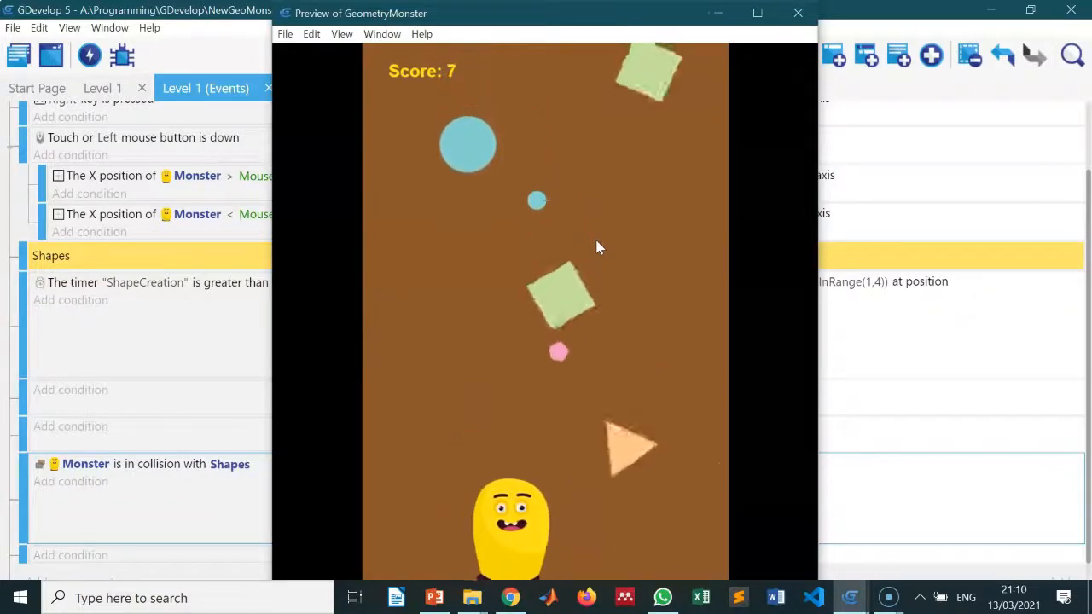
pyautogui.press('Left')
pyautogui.press('Right')
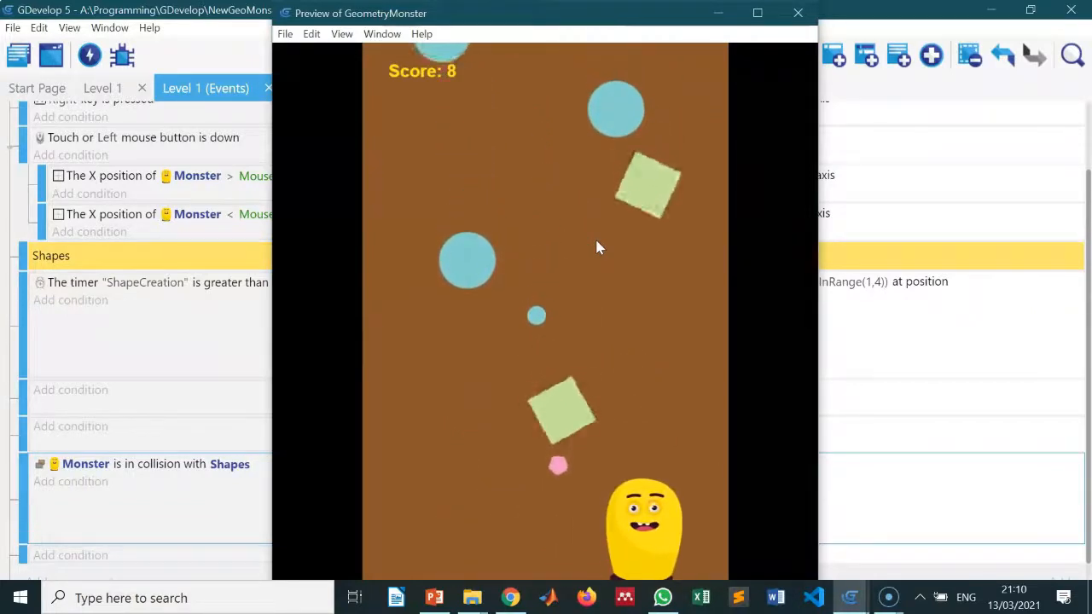
pyautogui.press('Left')
pyautogui.press('Left')
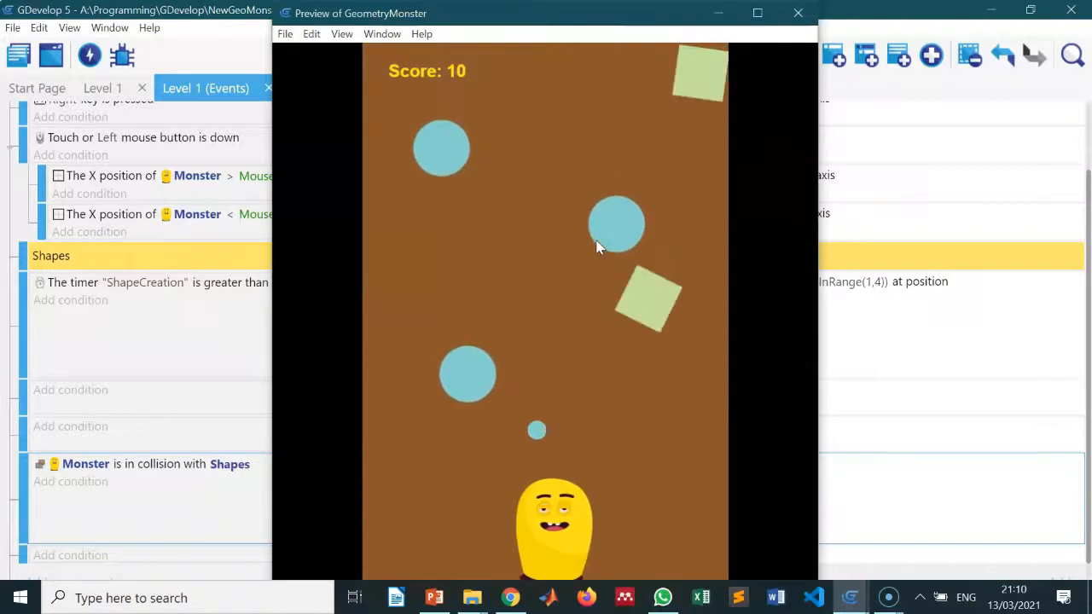
pyautogui.press('Right')
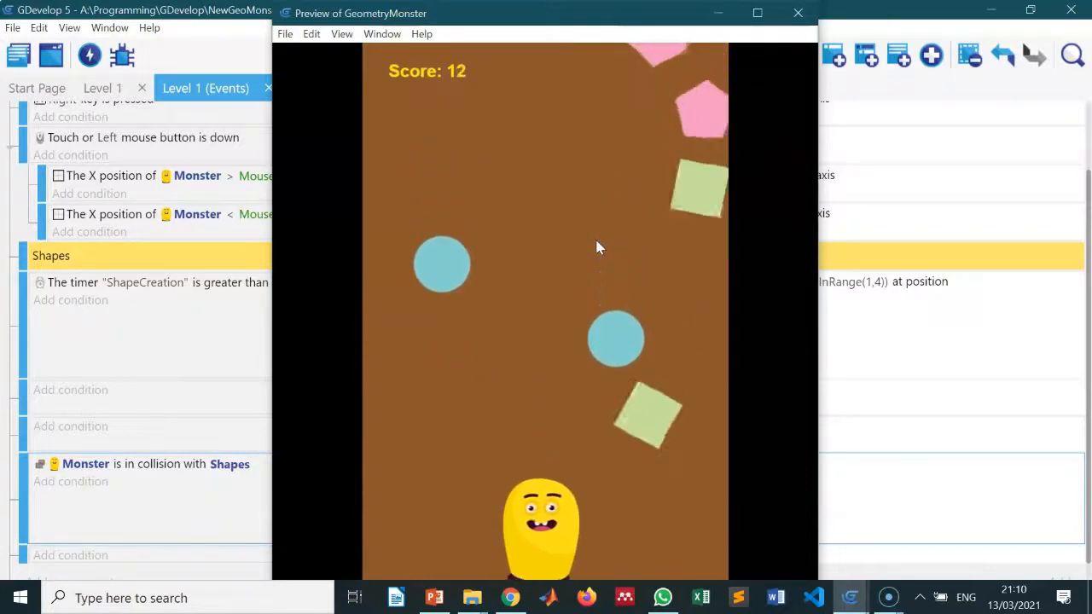
pyautogui.press('Left')
pyautogui.press('Right')
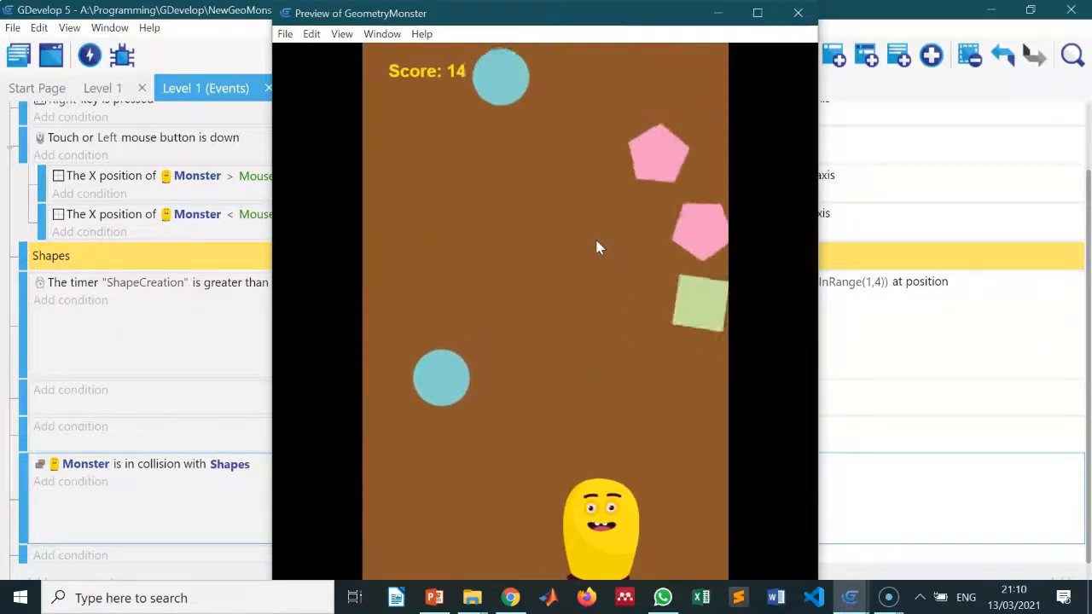
pyautogui.press('Left')
pyautogui.press('Right')
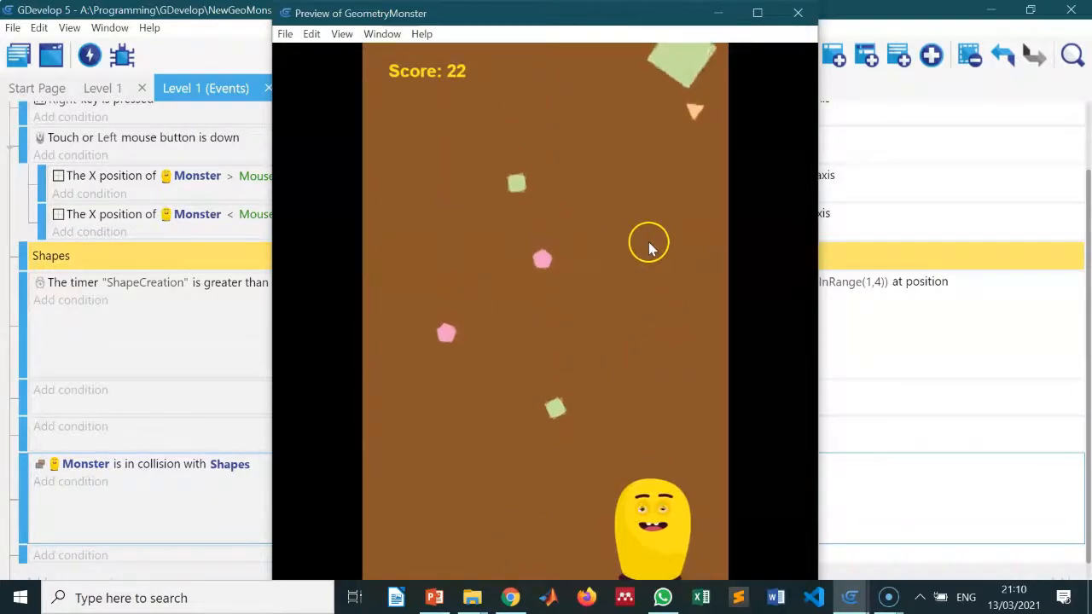
pyautogui.click(793, 14)
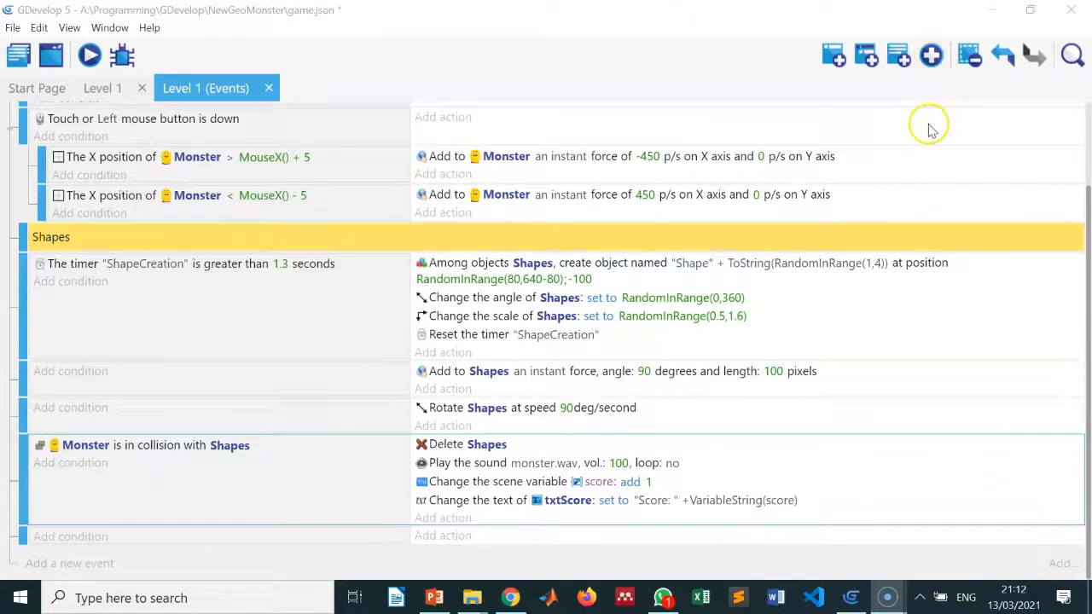
# Add a For each object event below the collision event and make it repeat for each instance of the Shapes group
pyautogui.click(934, 64)
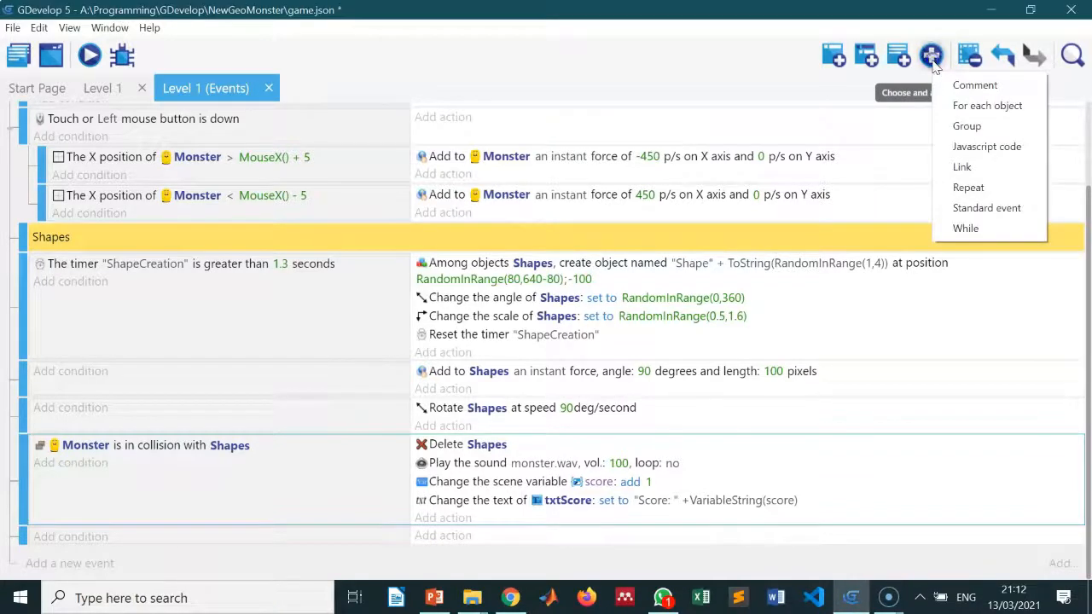
pyautogui.click(985, 106)
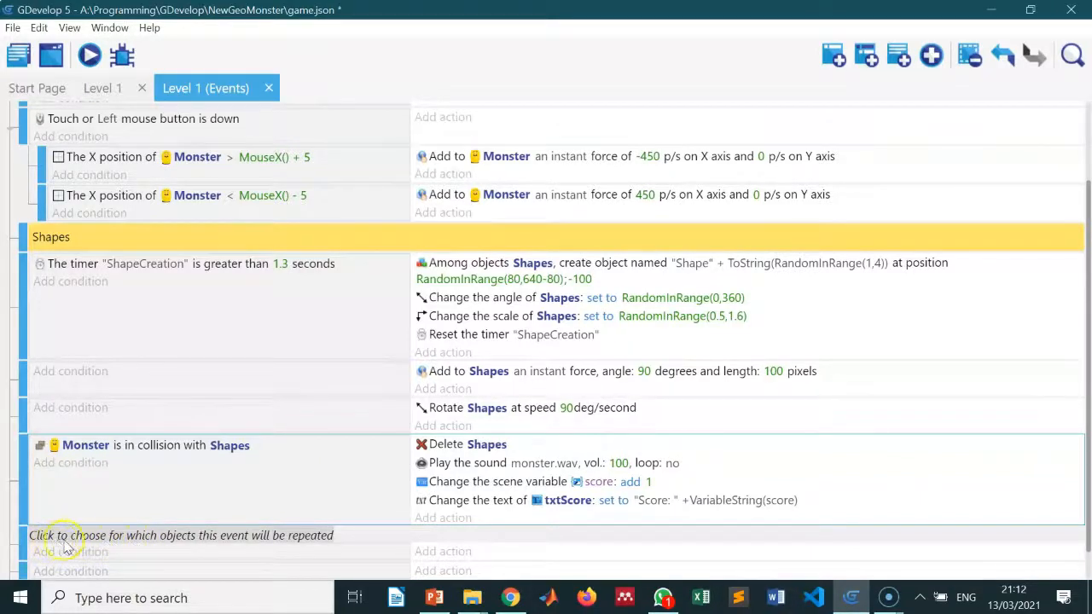
pyautogui.click(164, 537)
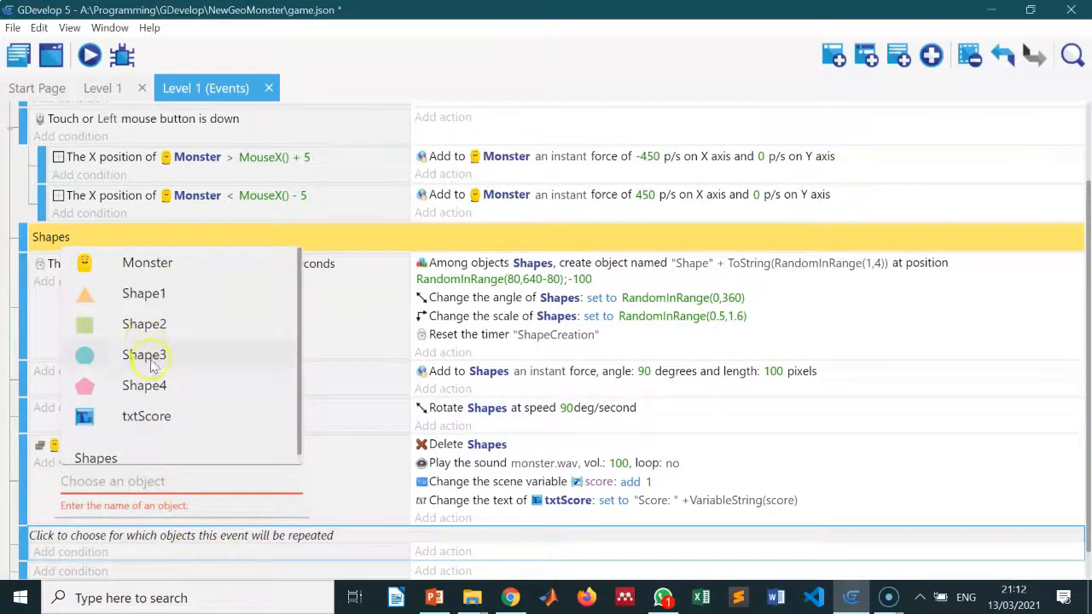
pyautogui.scroll(-1, 159, 325)
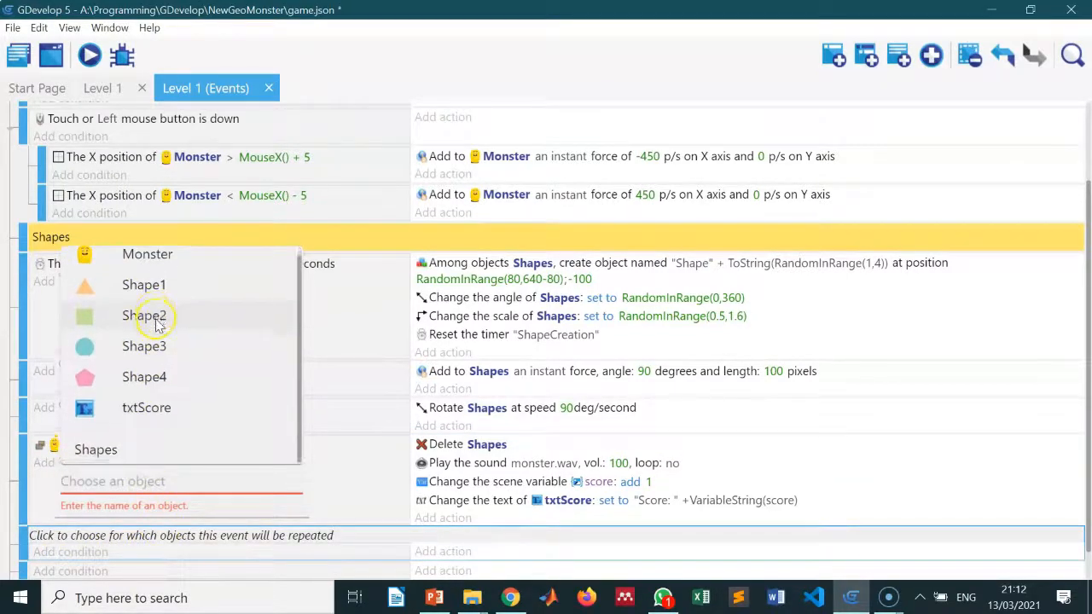
pyautogui.click(105, 457)
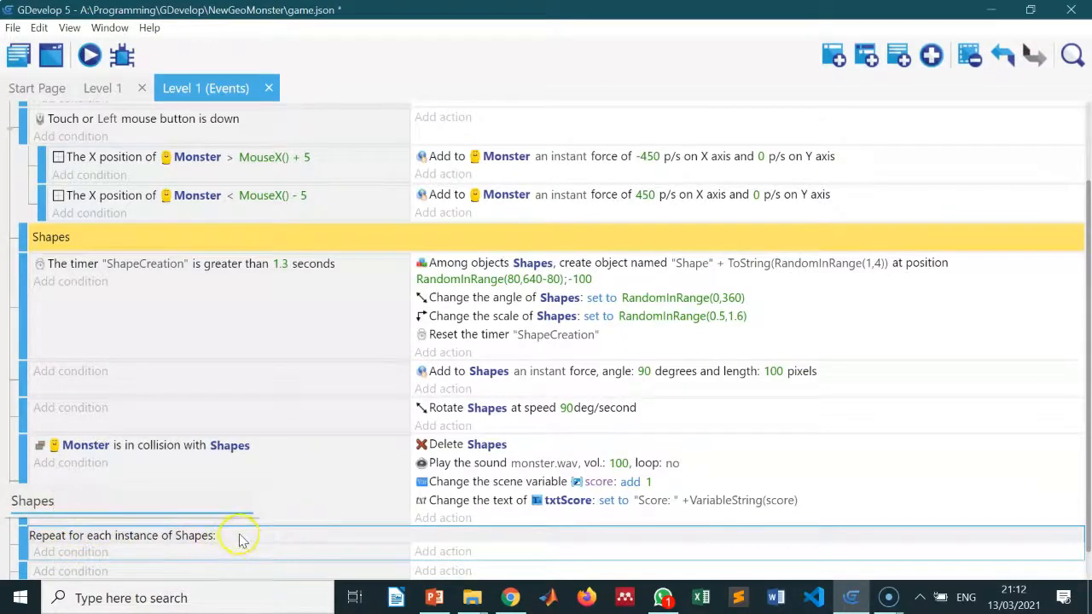
# Nest the Monster collision event under the Shapes For each event and move its collision condition up into the For each event
pyautogui.scroll(-1, 242, 538)
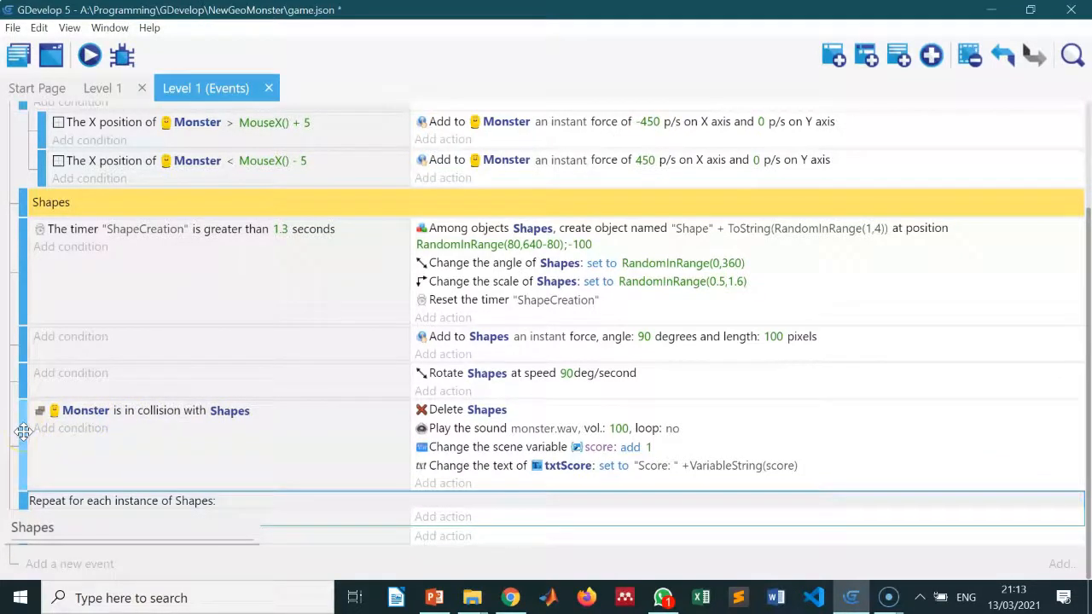
pyautogui.moveTo(23, 431); pyautogui.dragTo(47, 494)
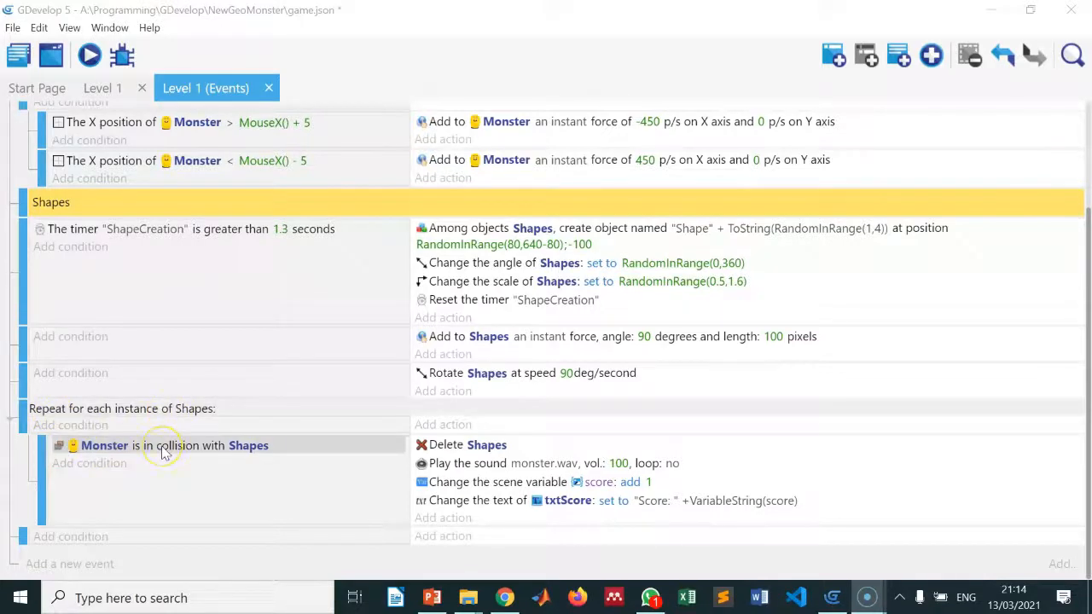
pyautogui.moveTo(165, 452); pyautogui.dragTo(68, 426)
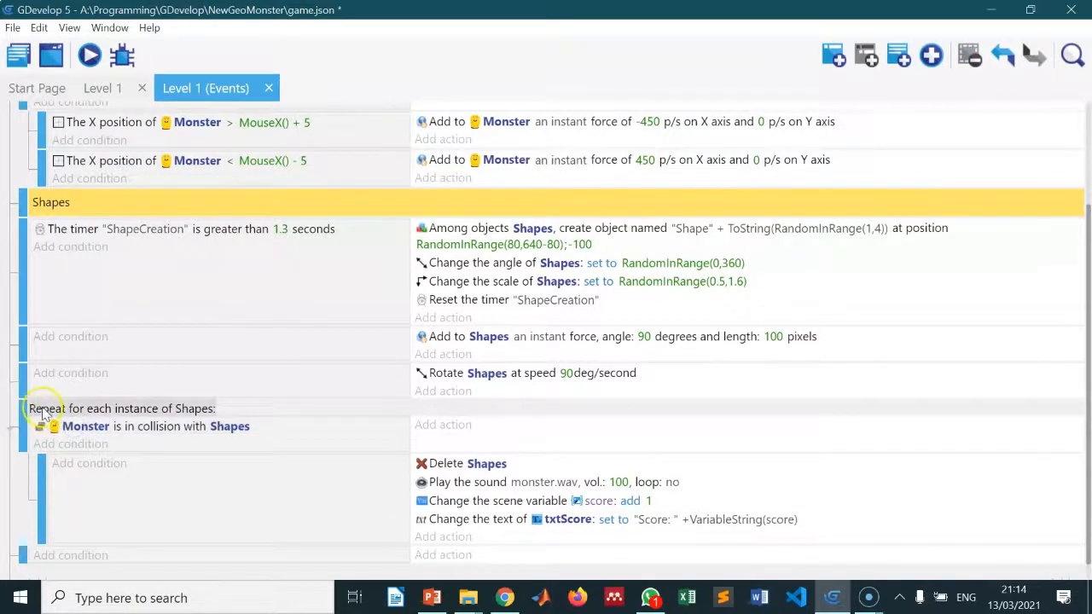
pyautogui.click(35, 411)
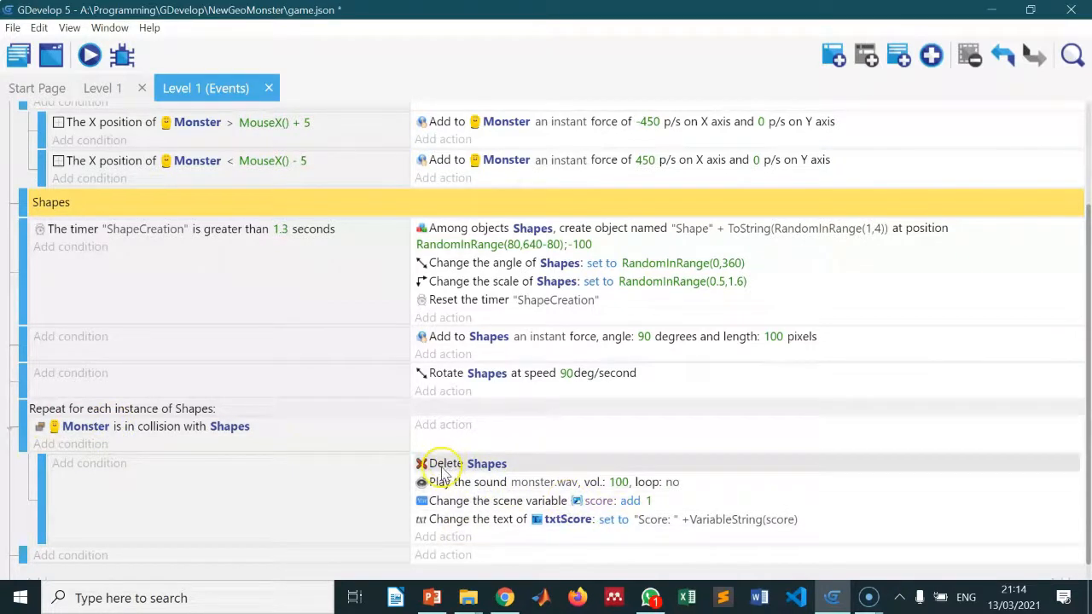
# Move the delete, sound, score and txtScore actions into the For each event, and un-nest the emptied sub-event to the top level
pyautogui.moveTo(443, 472)
pyautogui.mouseDown()
pyautogui.moveTo(434, 436)
pyautogui.moveTo(447, 463)
pyautogui.mouseUp()
pyautogui.moveTo(440, 501); pyautogui.dragTo(440, 484)
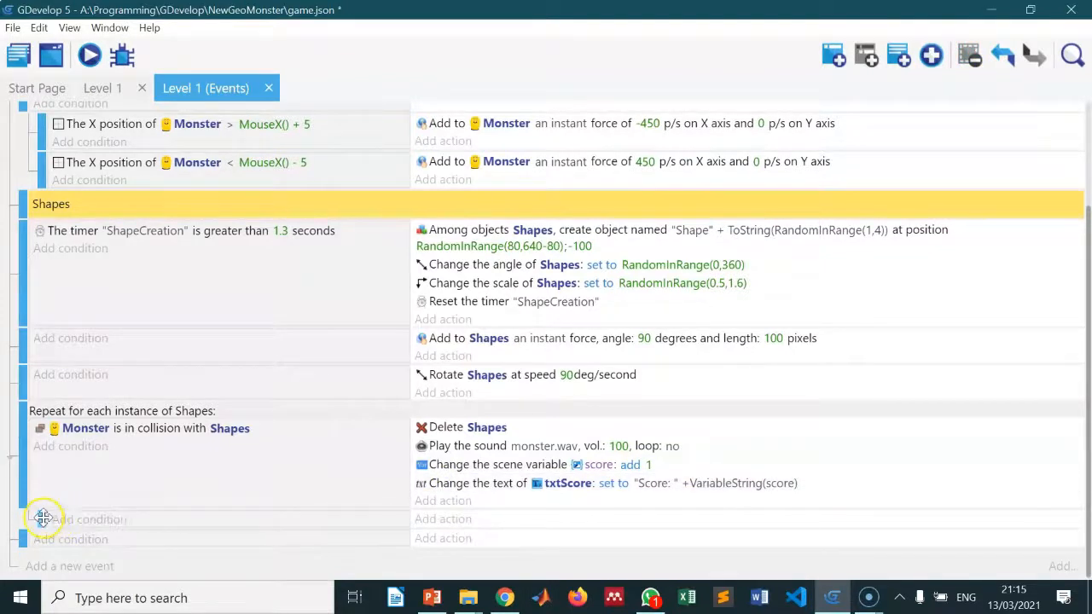
pyautogui.moveTo(43, 519); pyautogui.dragTo(24, 520)
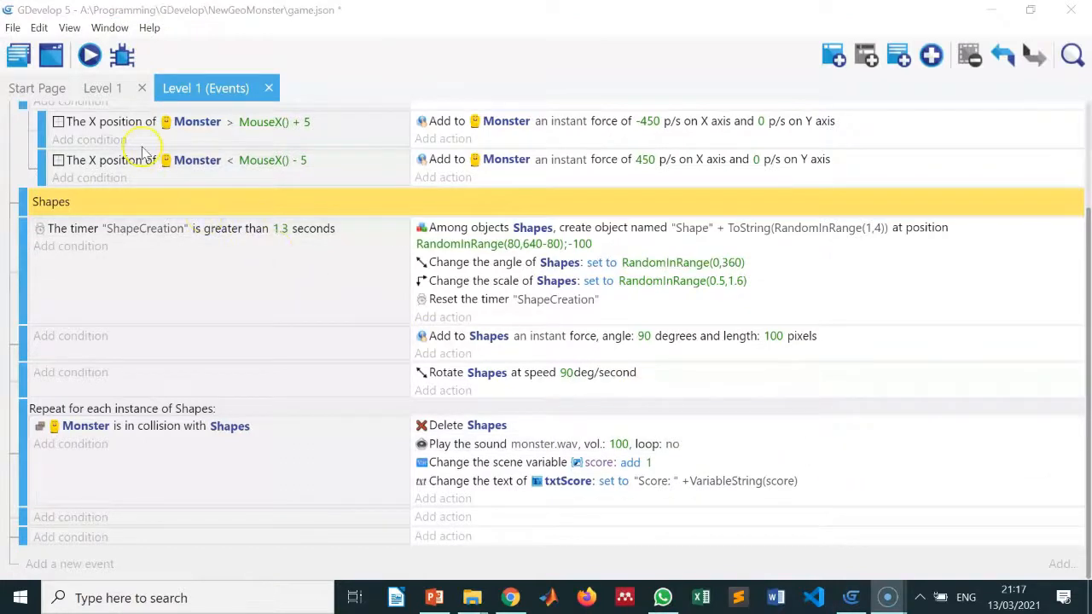
# Add a new Sprite object to the Level 1 scene and name it Obstacle
pyautogui.click(100, 89)
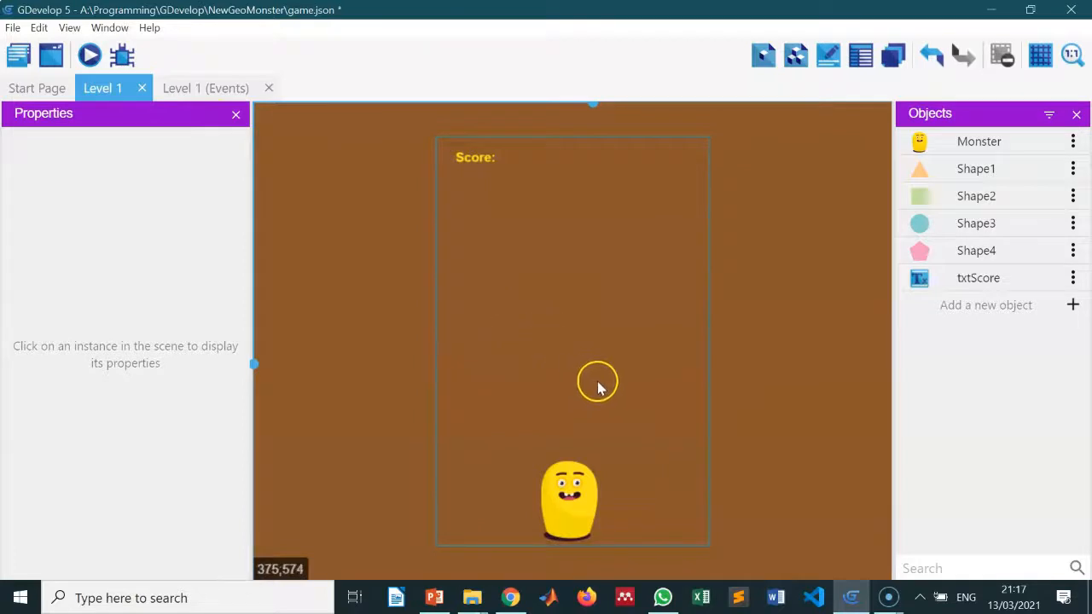
pyautogui.click(1054, 305)
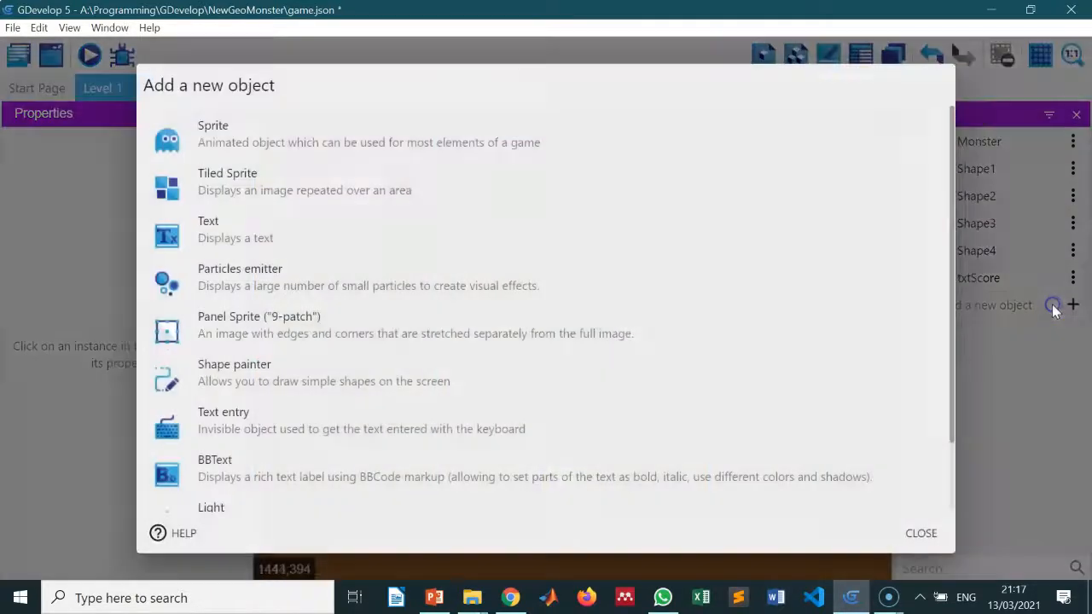
pyautogui.click(264, 141)
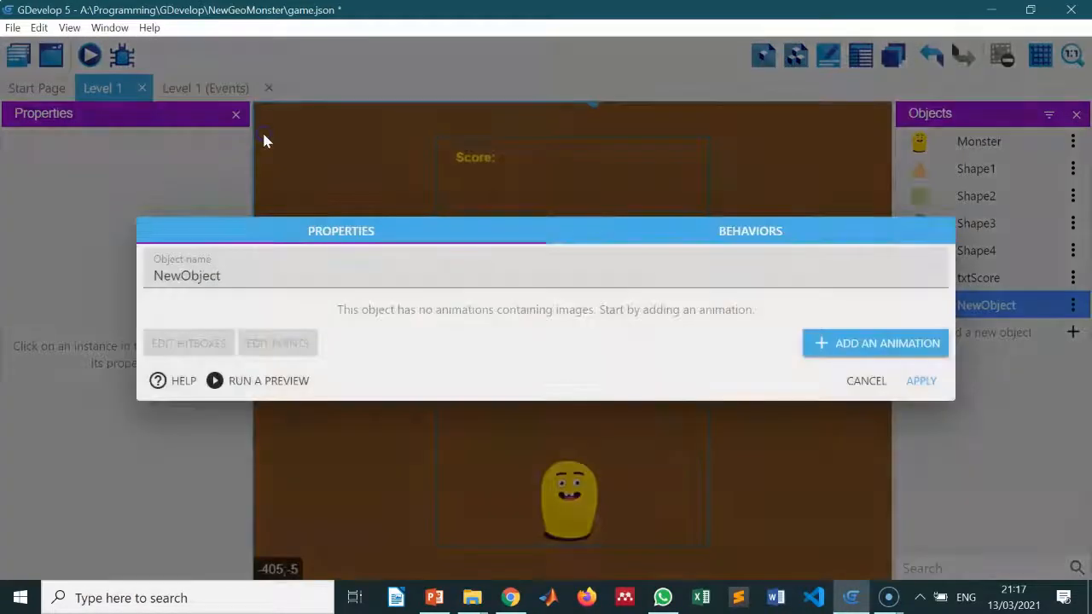
pyautogui.moveTo(228, 276); pyautogui.dragTo(120, 296)
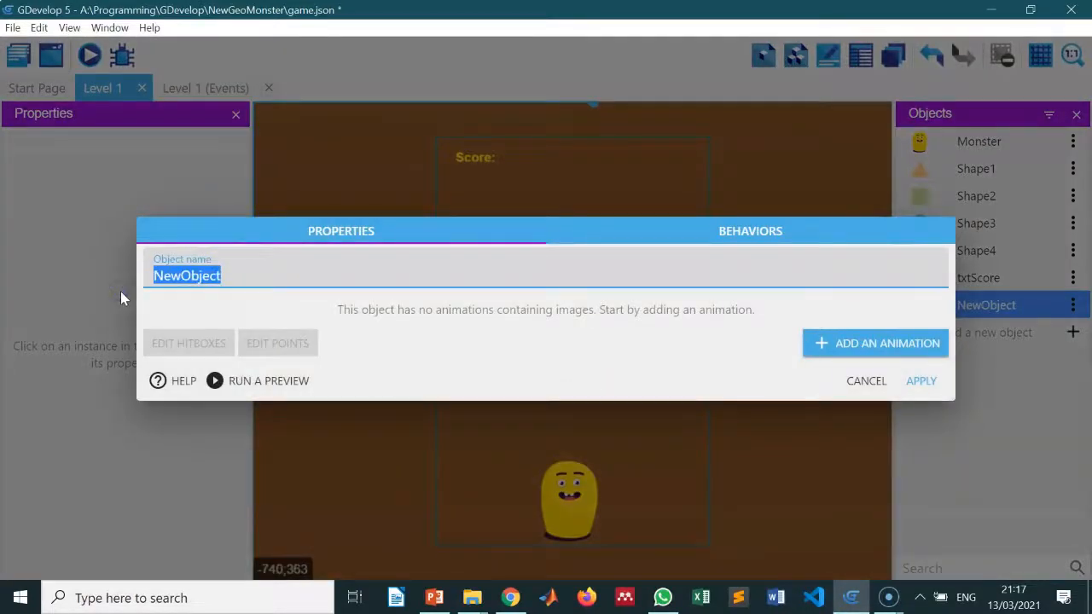
pyautogui.write('Ob')
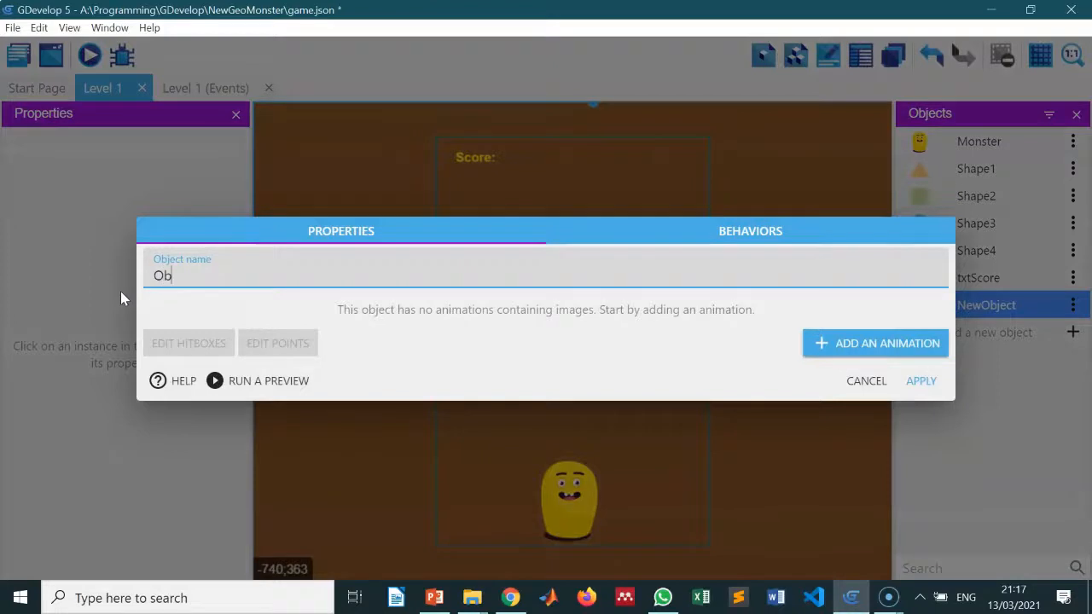
pyautogui.write('stacle')
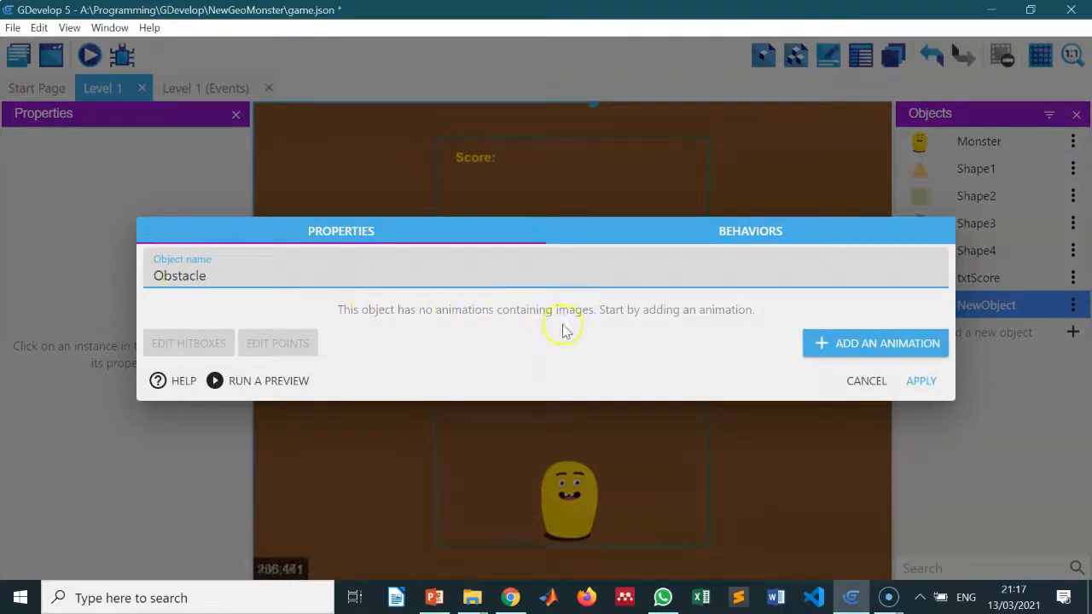
# Add an animation to Obstacle with bomb1.png from the geometry-monster-sources folder as its first frame, copying the file into the project folder
pyautogui.click(864, 349)
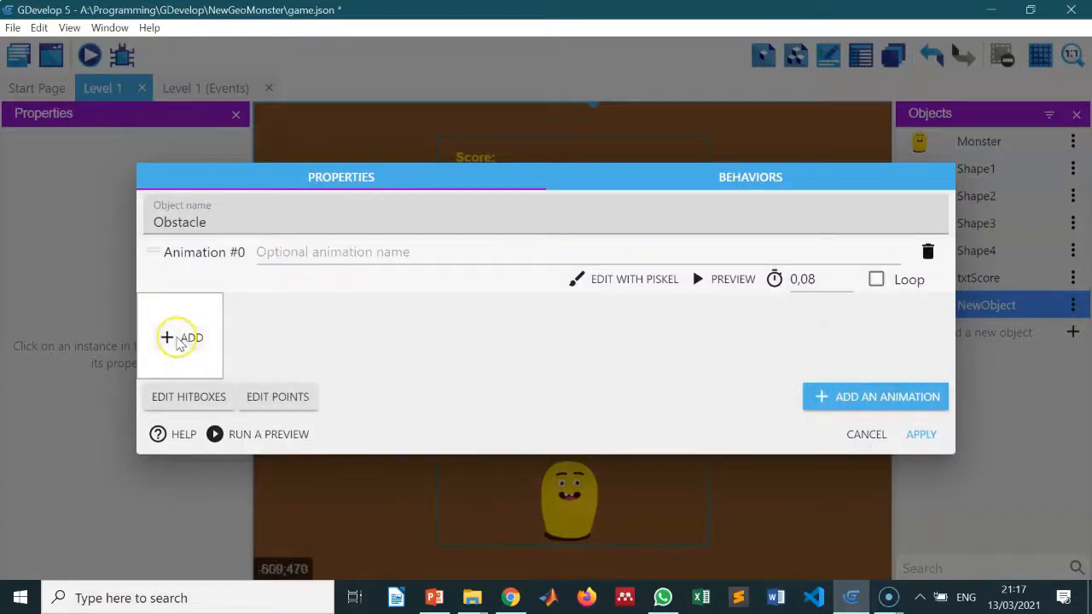
pyautogui.click(177, 339)
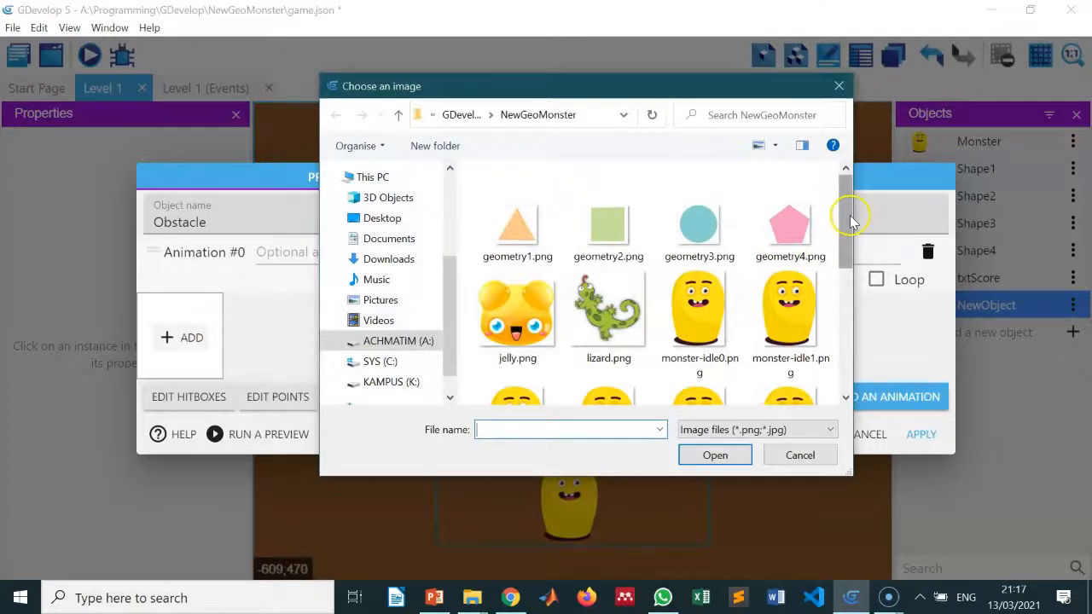
pyautogui.moveTo(850, 220)
pyautogui.mouseDown()
pyautogui.moveTo(868, 341)
pyautogui.moveTo(860, 236)
pyautogui.mouseUp()
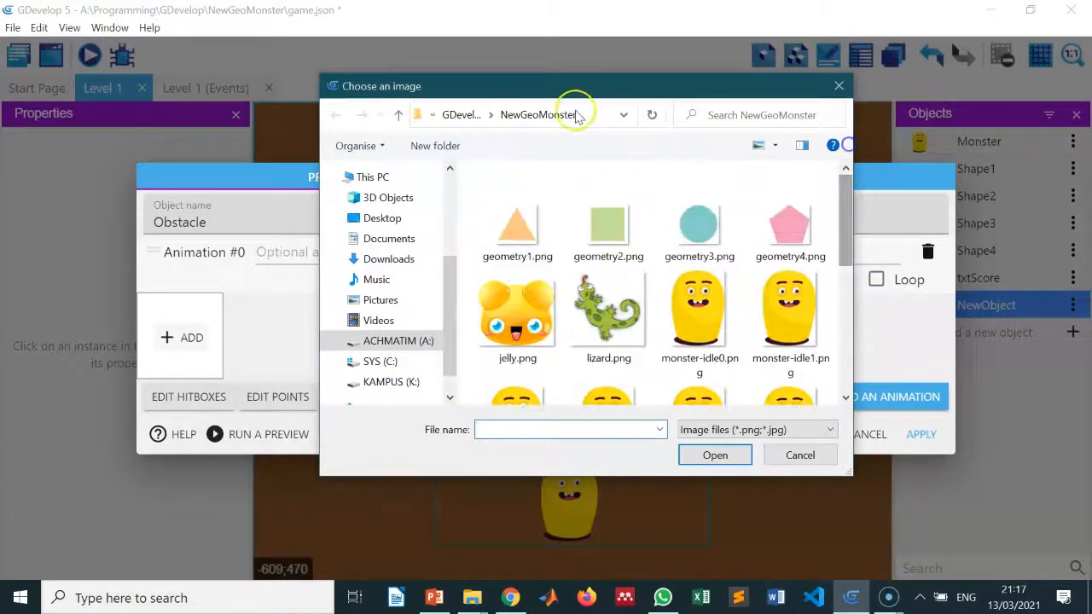
pyautogui.click(460, 114)
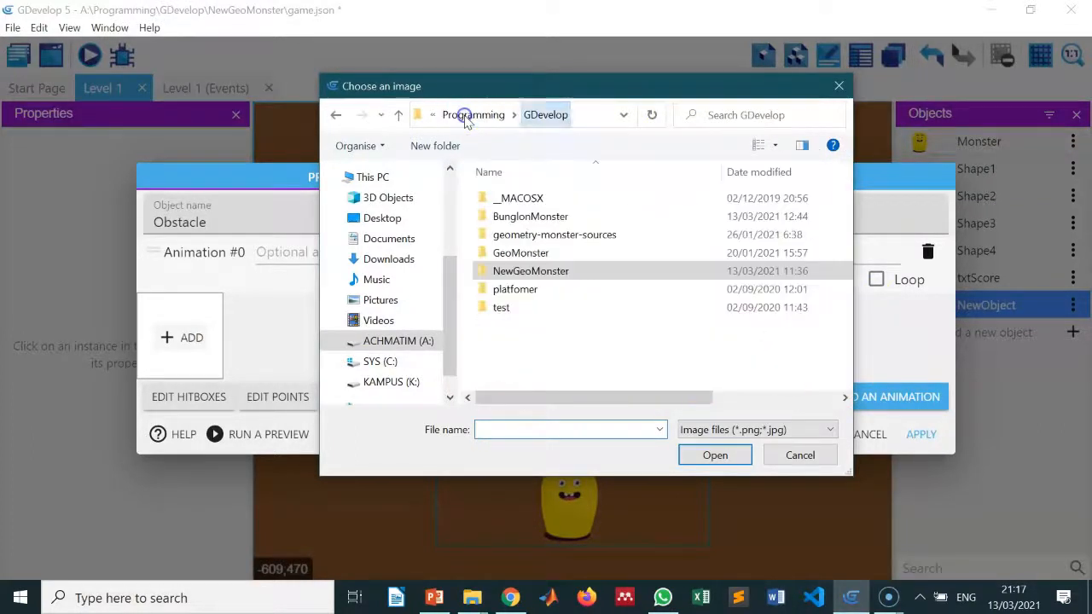
pyautogui.doubleClick(610, 243)
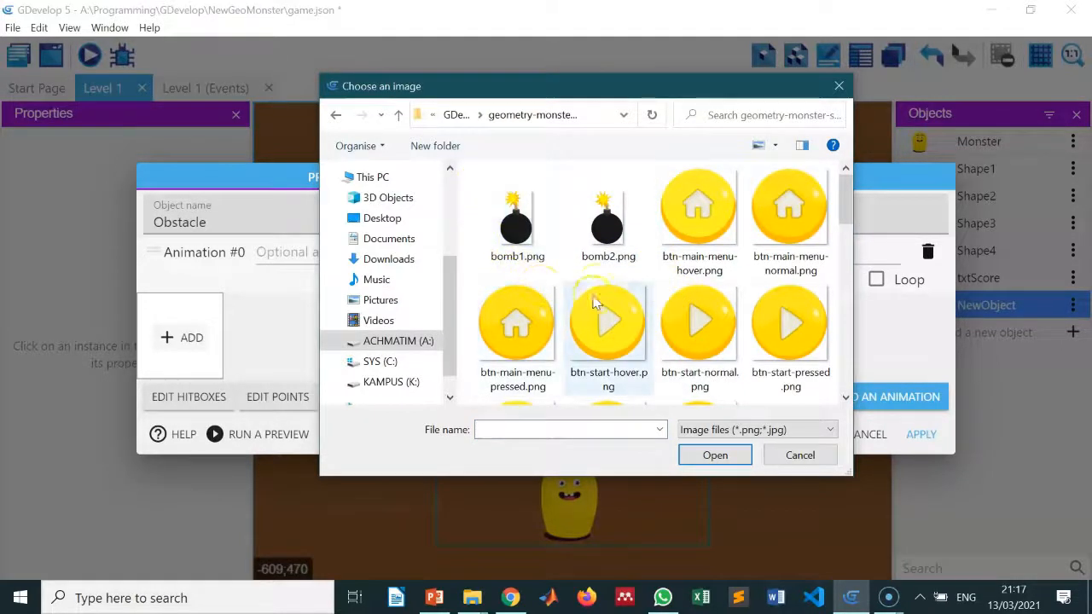
pyautogui.click(513, 228)
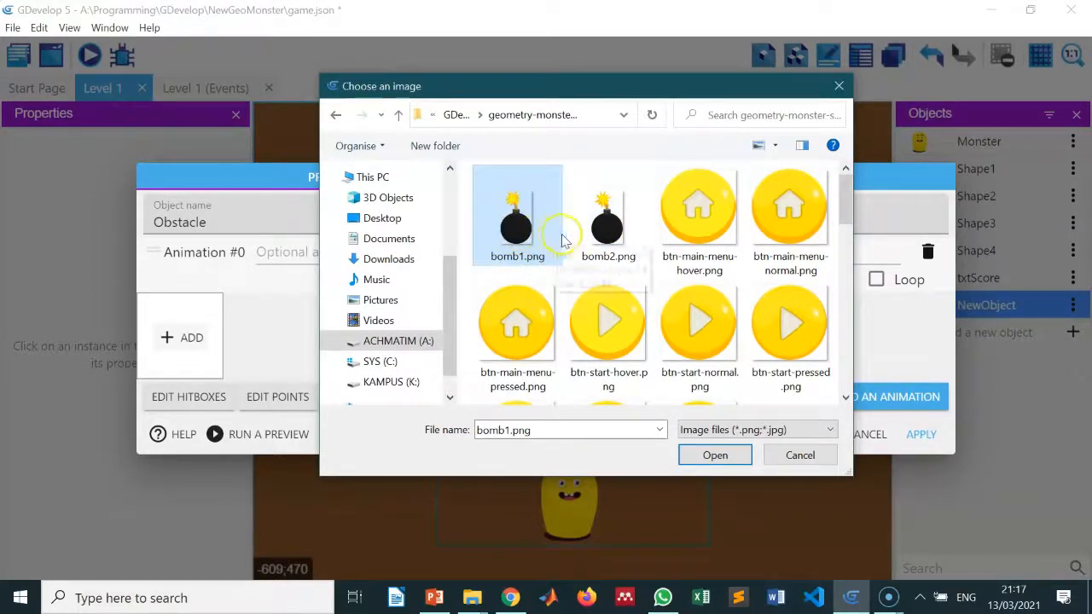
pyautogui.click(719, 458)
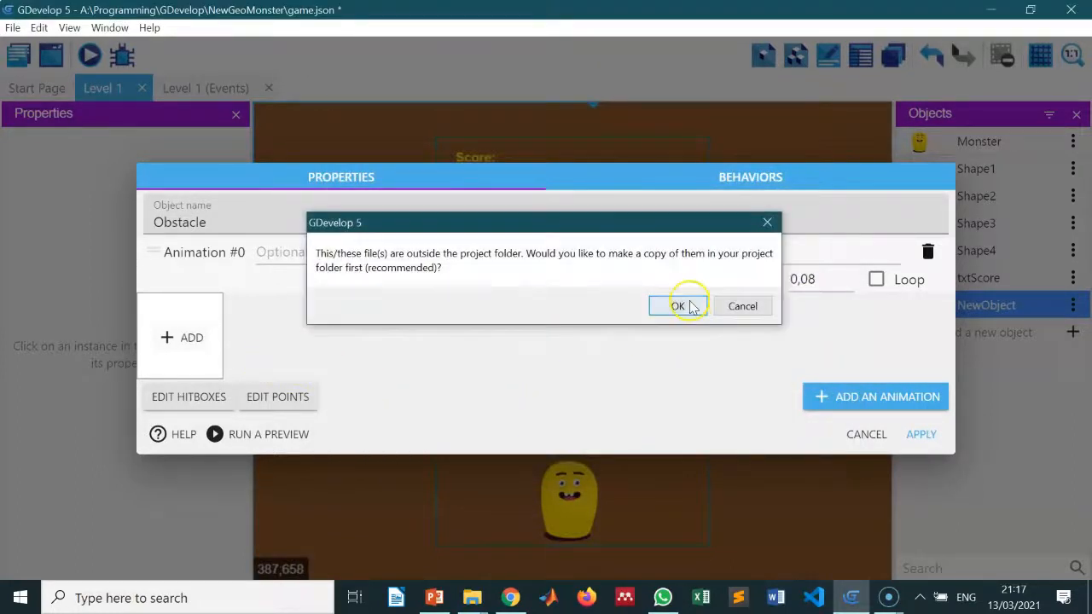
pyautogui.click(677, 305)
# Add bomb2.png as the second frame of the Obstacle animation, copying the file into the project folder
pyautogui.click(278, 336)
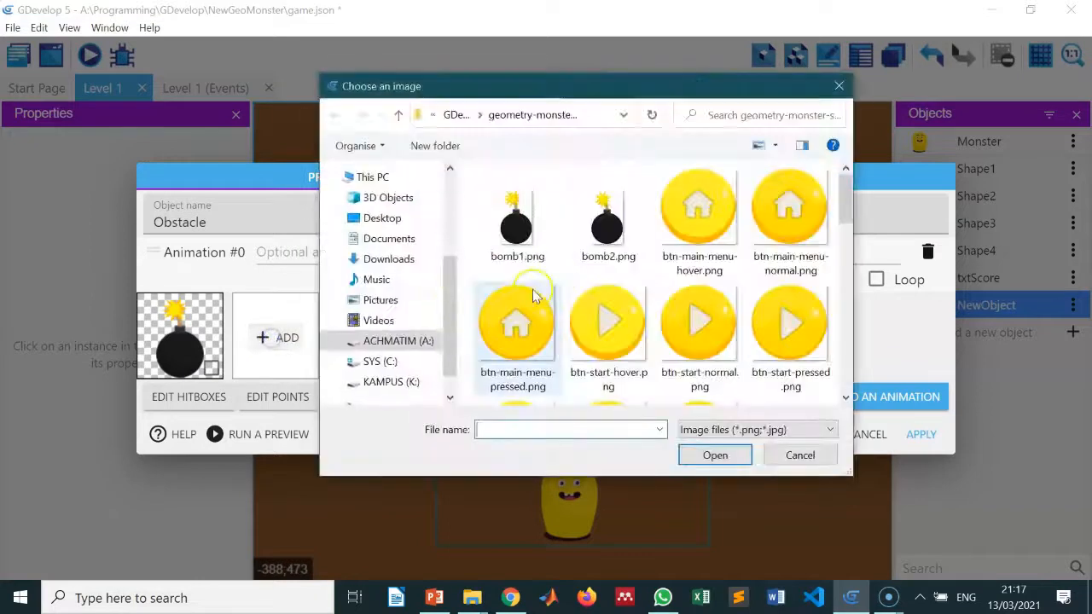
pyautogui.click(597, 226)
pyautogui.click(712, 458)
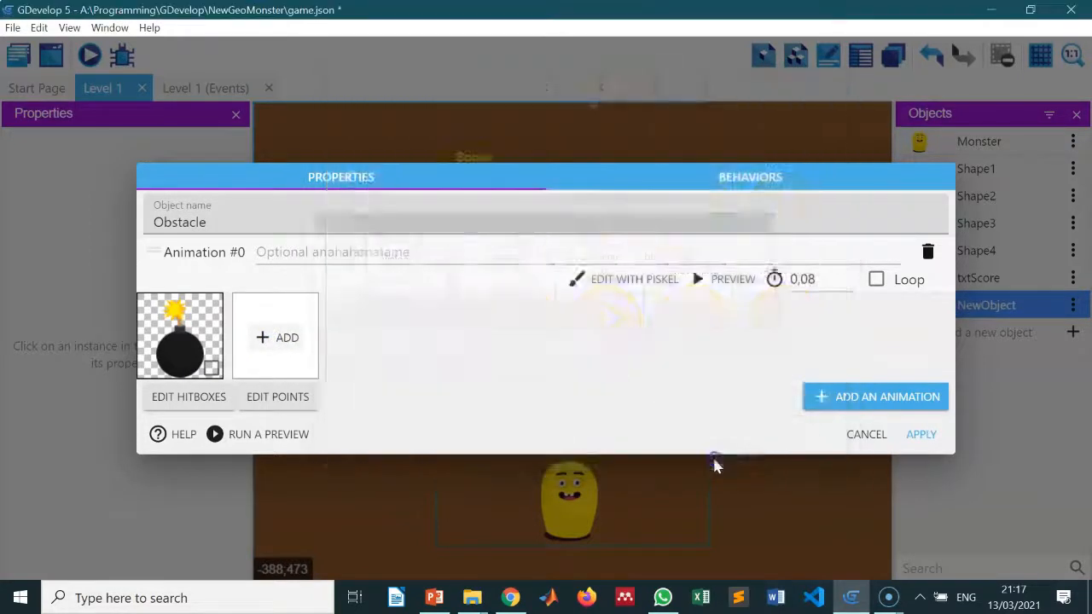
pyautogui.click(671, 306)
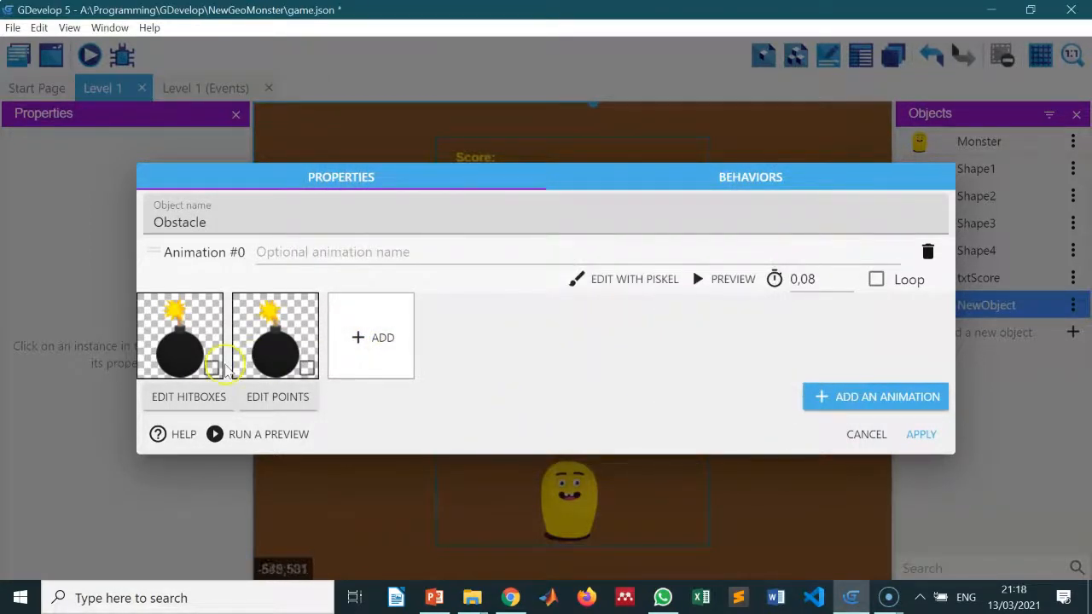
# Set the bomb animation to loop, name it Obstacle, and apply the object's properties
pyautogui.click(878, 284)
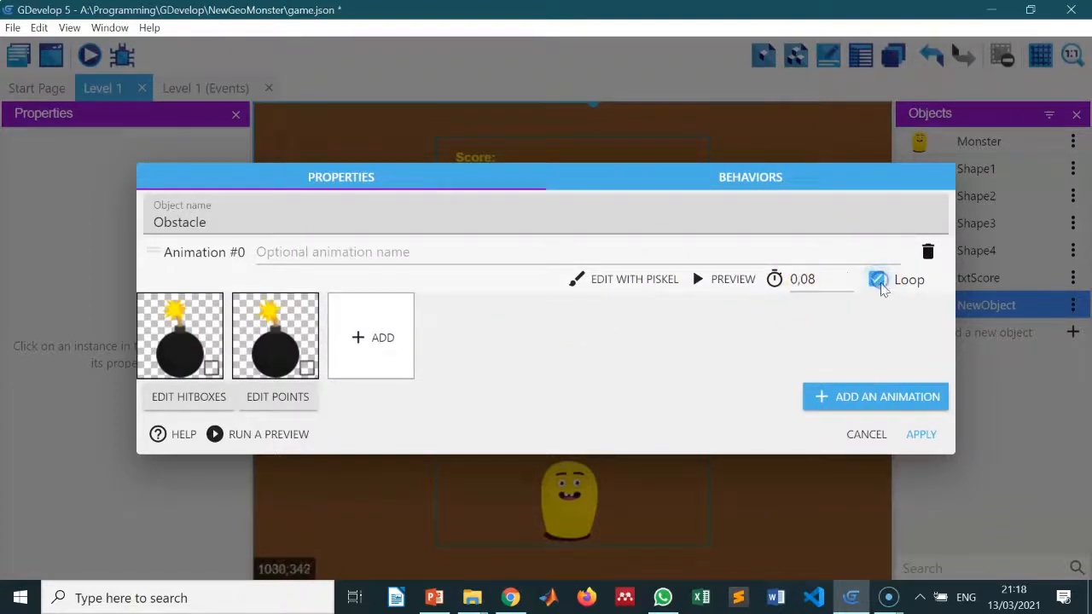
pyautogui.click(806, 279)
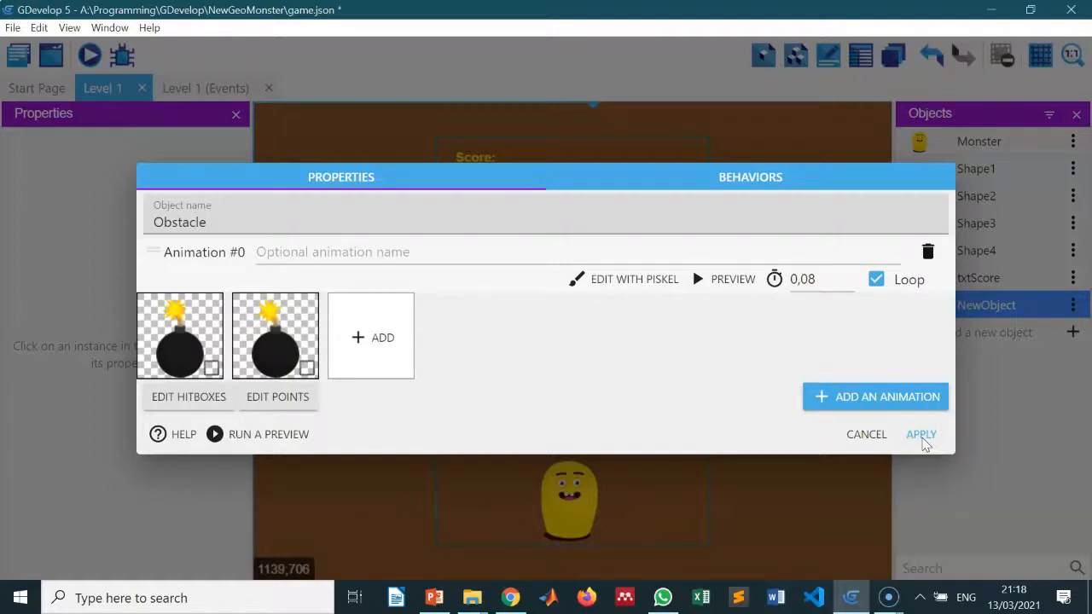
pyautogui.click(285, 253)
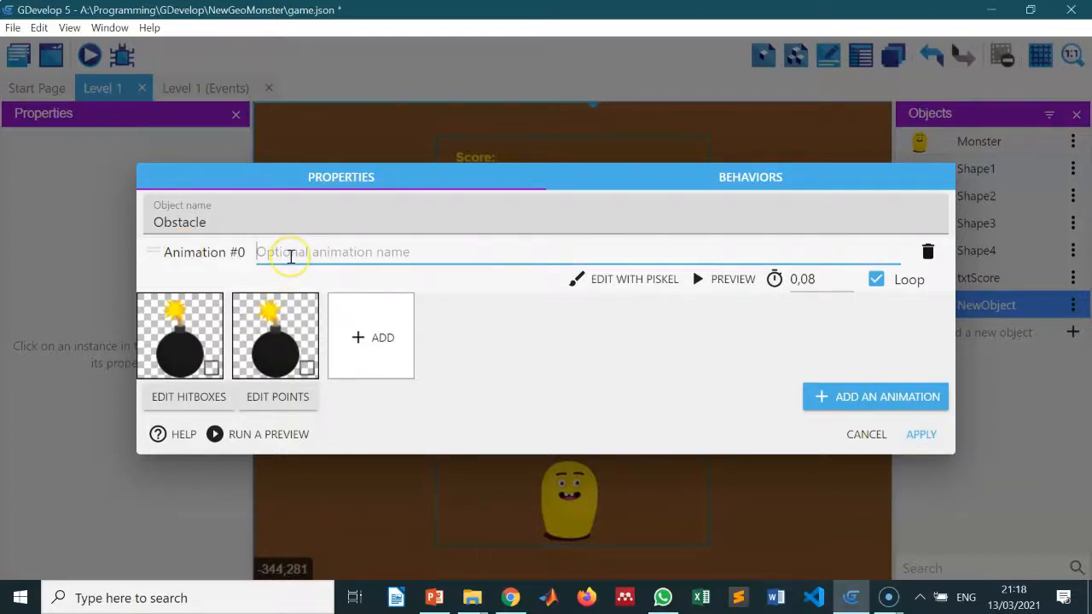
pyautogui.write('Obstacle')
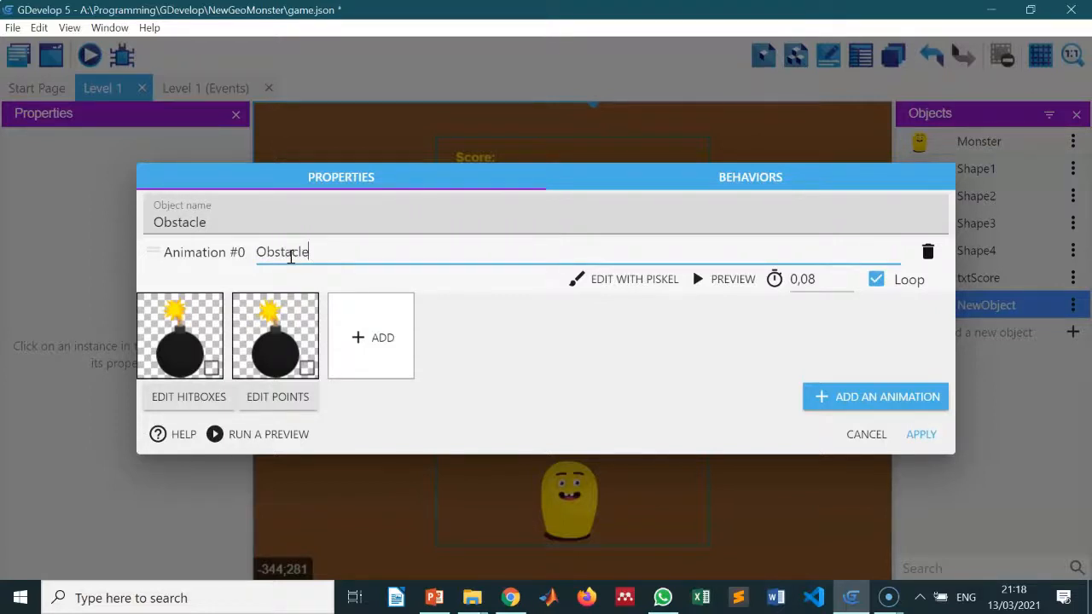
pyautogui.click(925, 435)
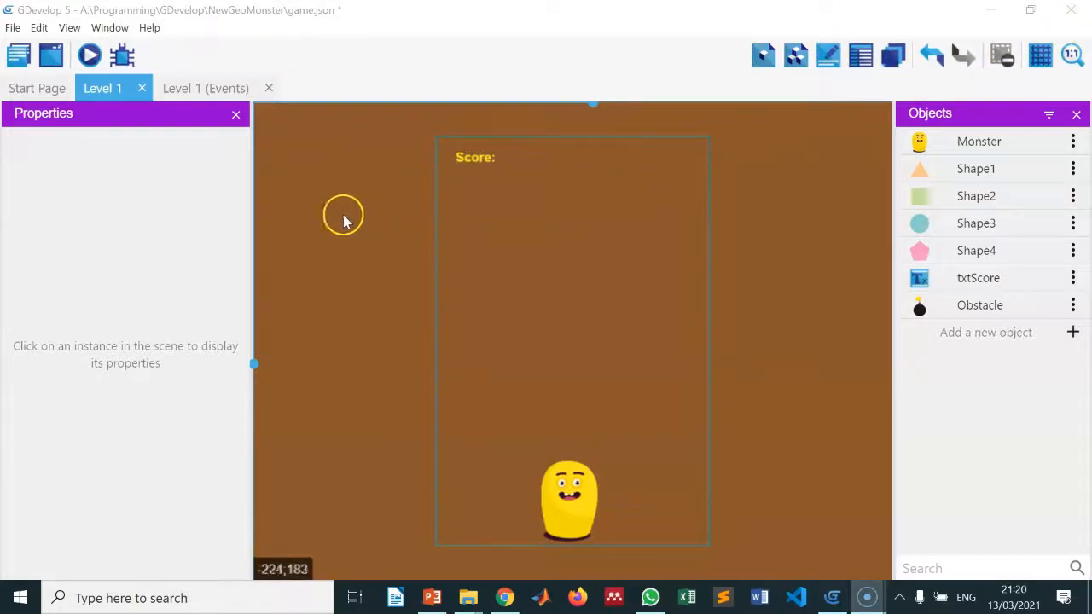
# In the Level 1 events, add a Value of a timer condition for Obstacle to the first empty event
pyautogui.click(184, 92)
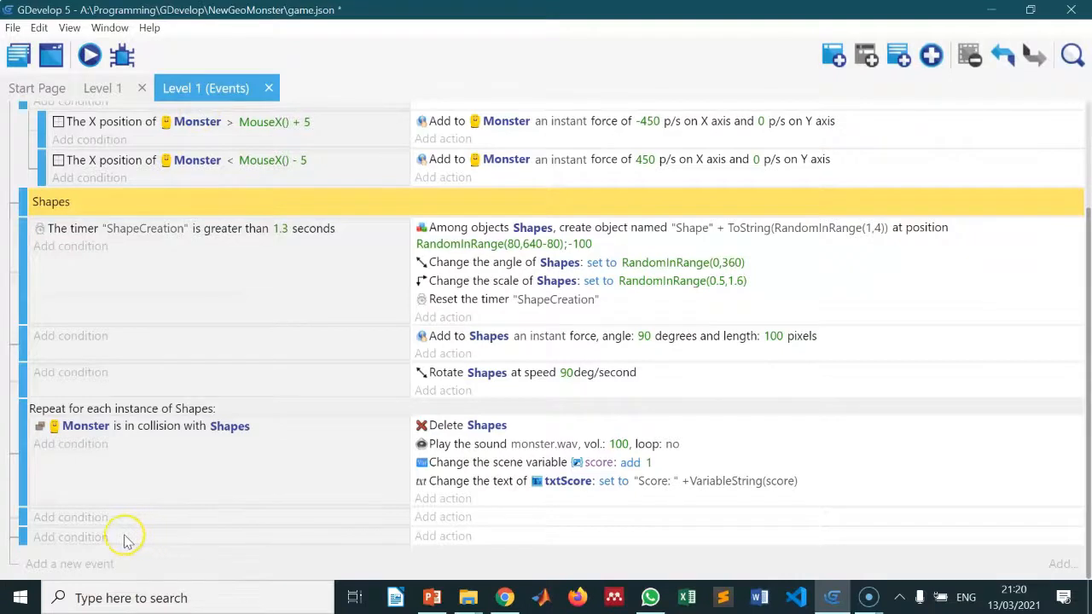
pyautogui.click(71, 517)
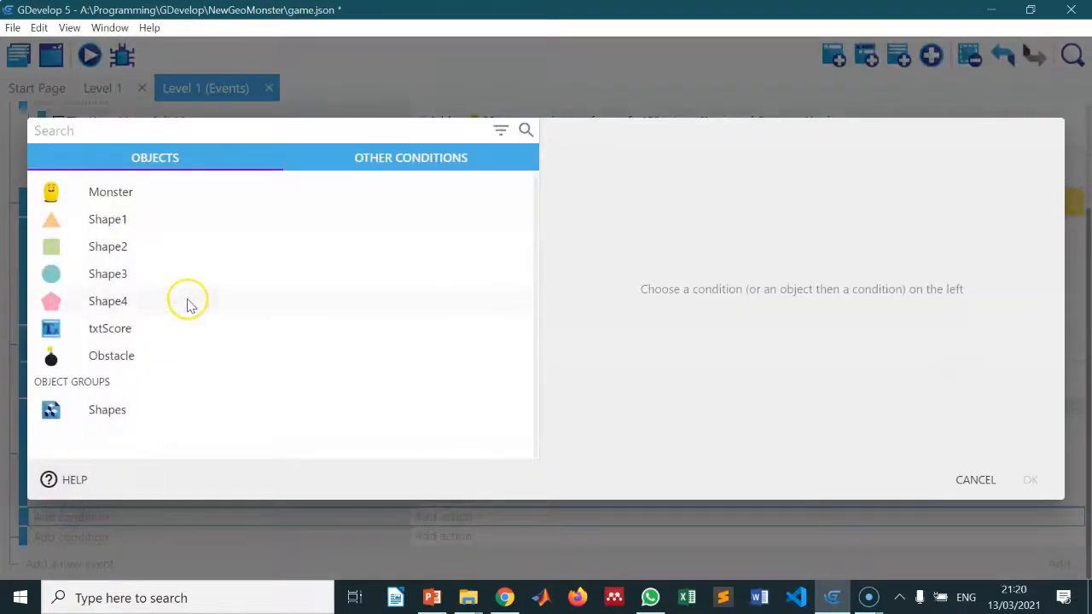
pyautogui.click(125, 358)
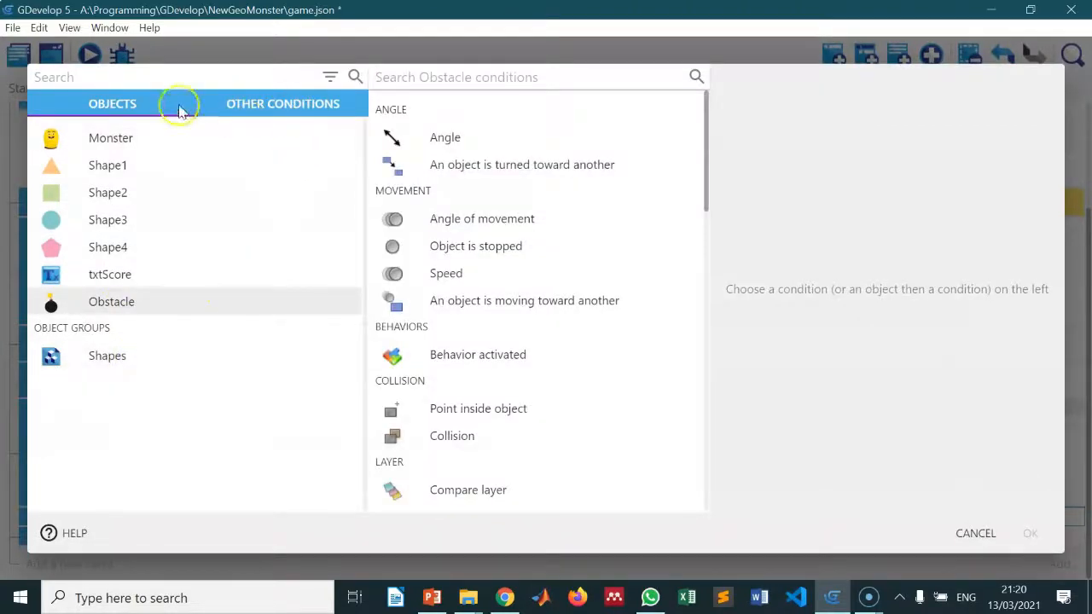
pyautogui.click(291, 105)
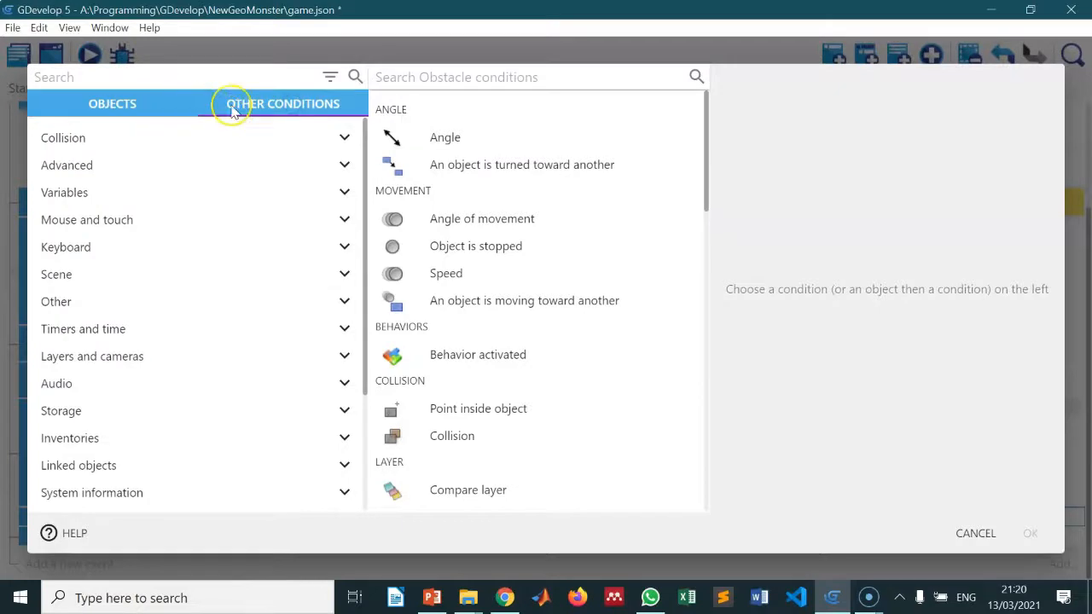
pyautogui.click(401, 78)
pyautogui.write('t')
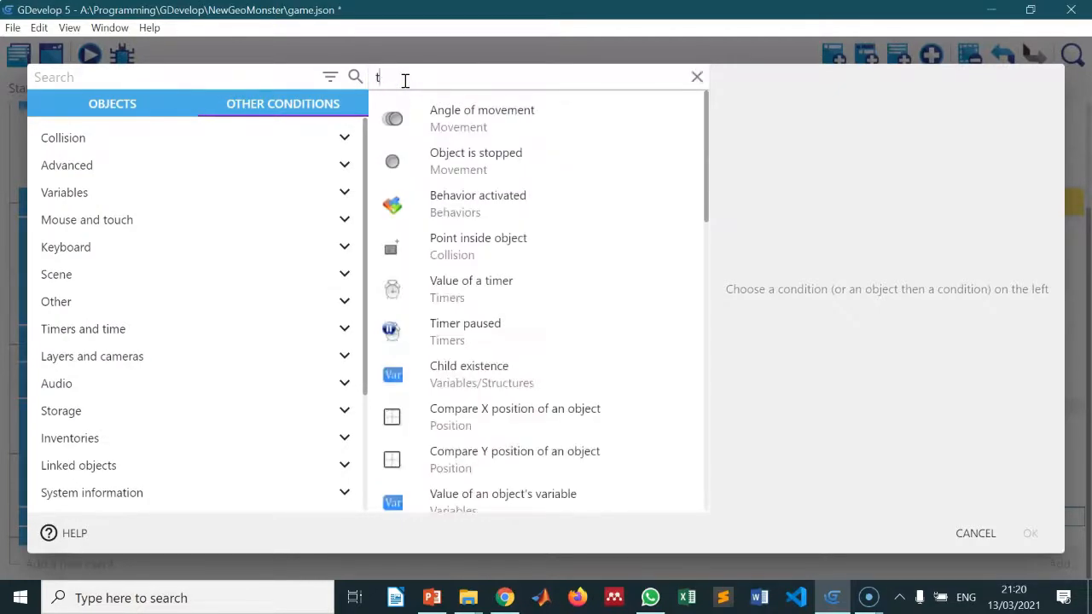
pyautogui.write('im')
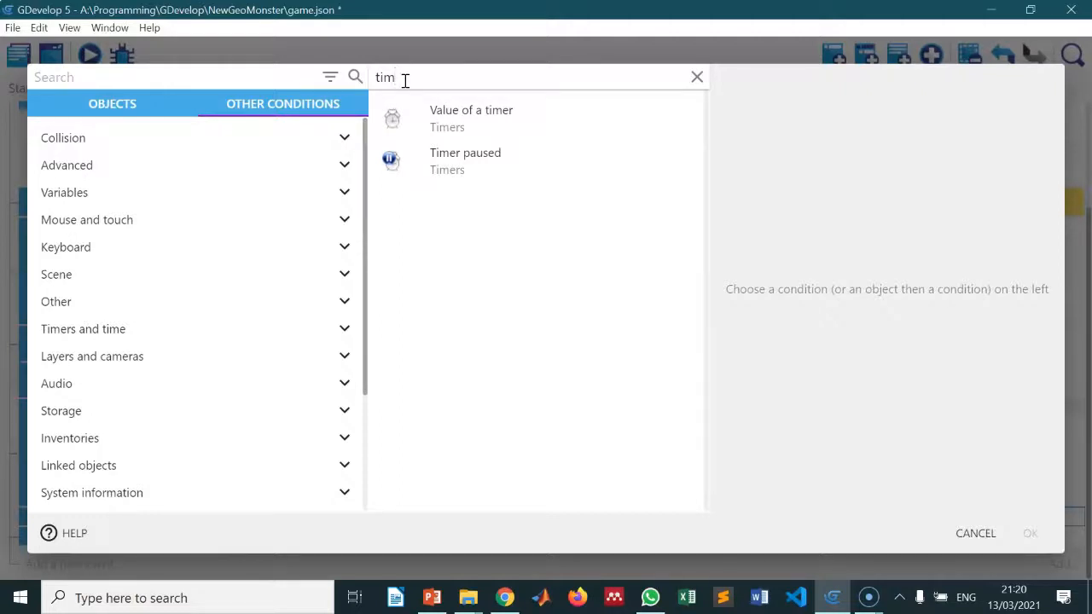
pyautogui.click(504, 127)
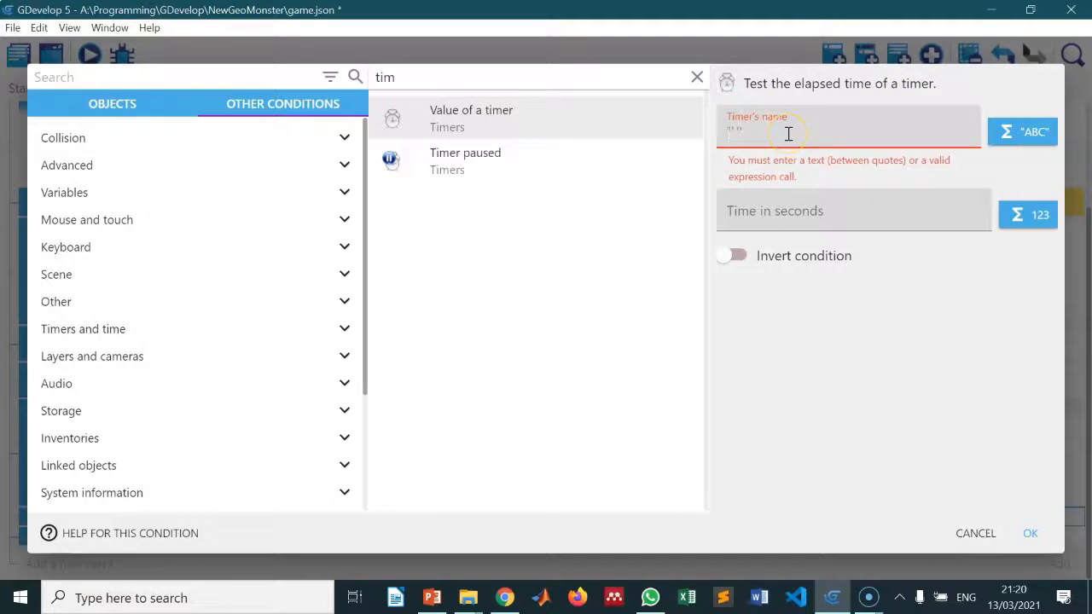
# Set the timer condition's name to "ObstacleCreation" with a time of 5 seconds and confirm it
pyautogui.write('"ObstacleCreation')
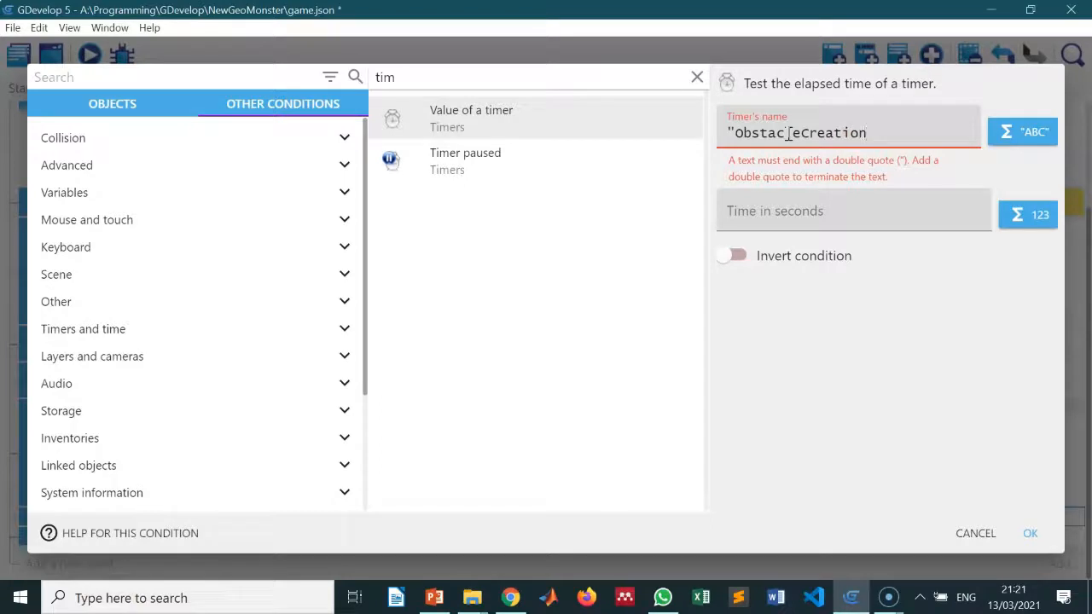
pyautogui.write('"')
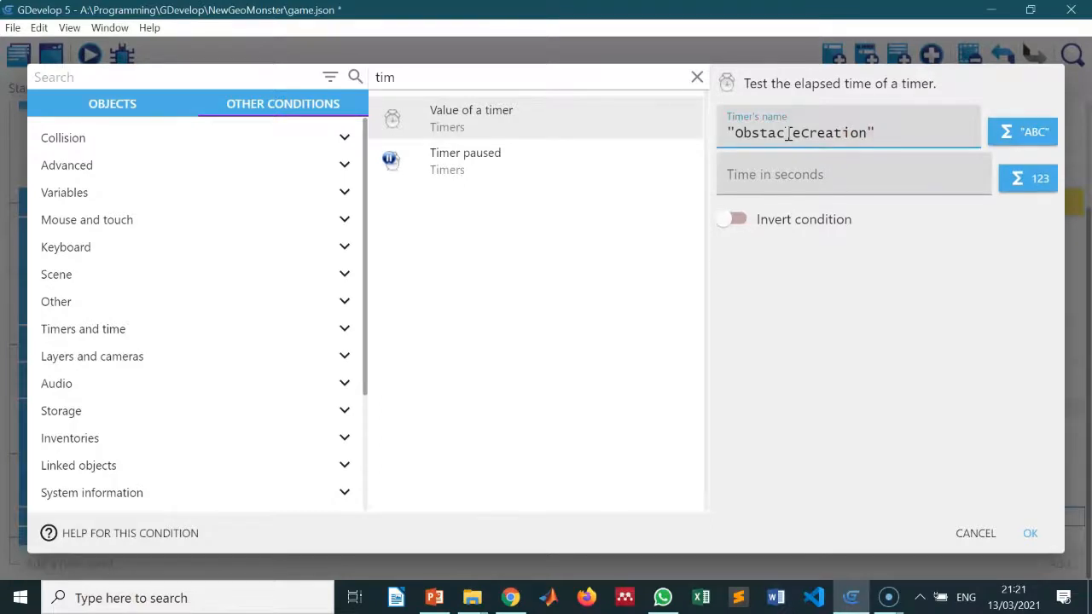
pyautogui.click(781, 174)
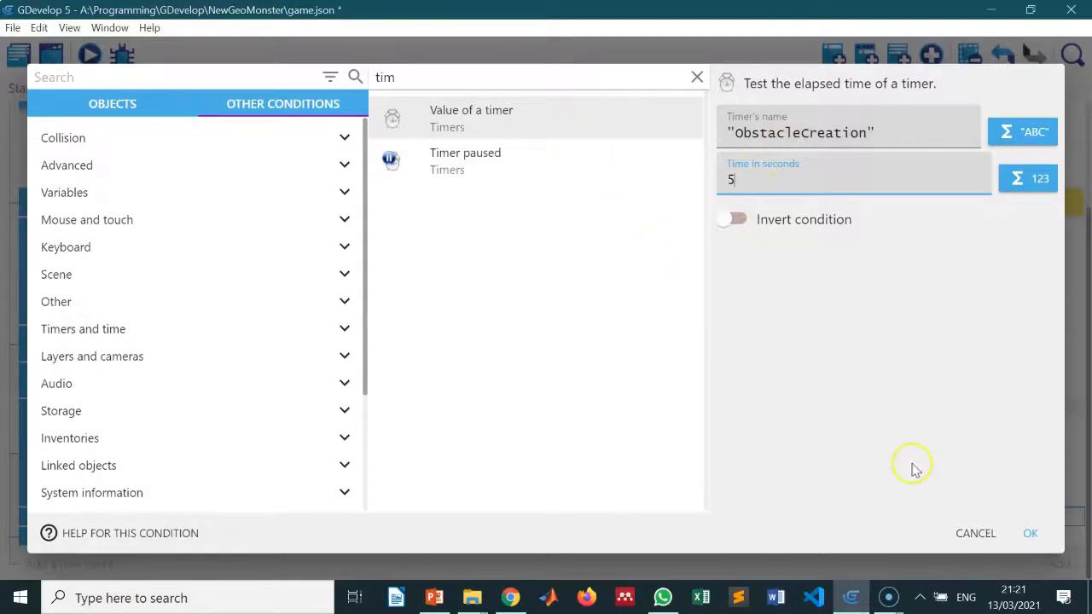
pyautogui.click(1031, 535)
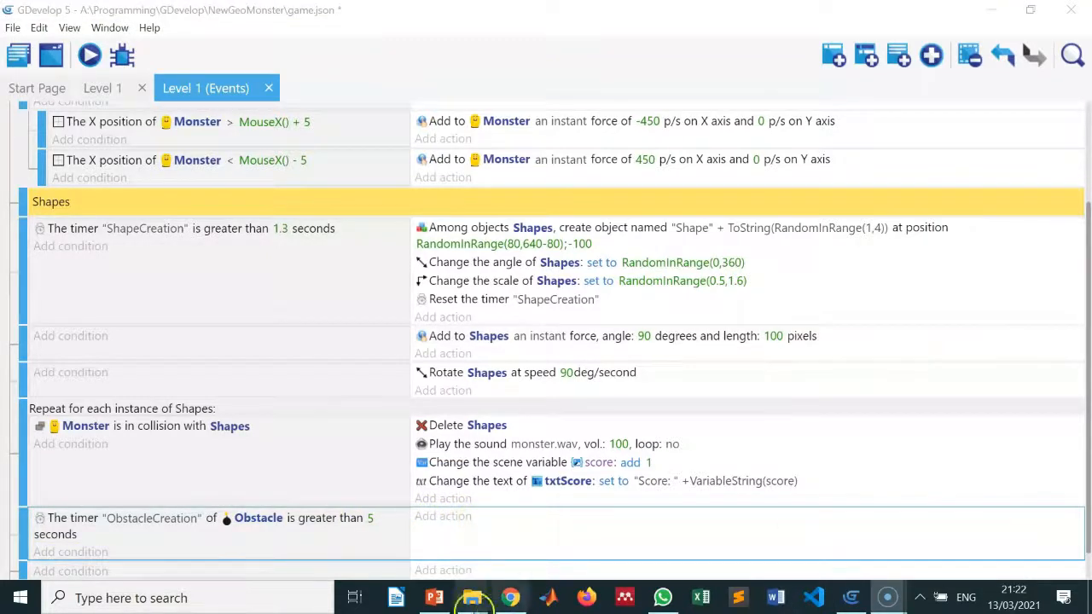
pyautogui.click(443, 517)
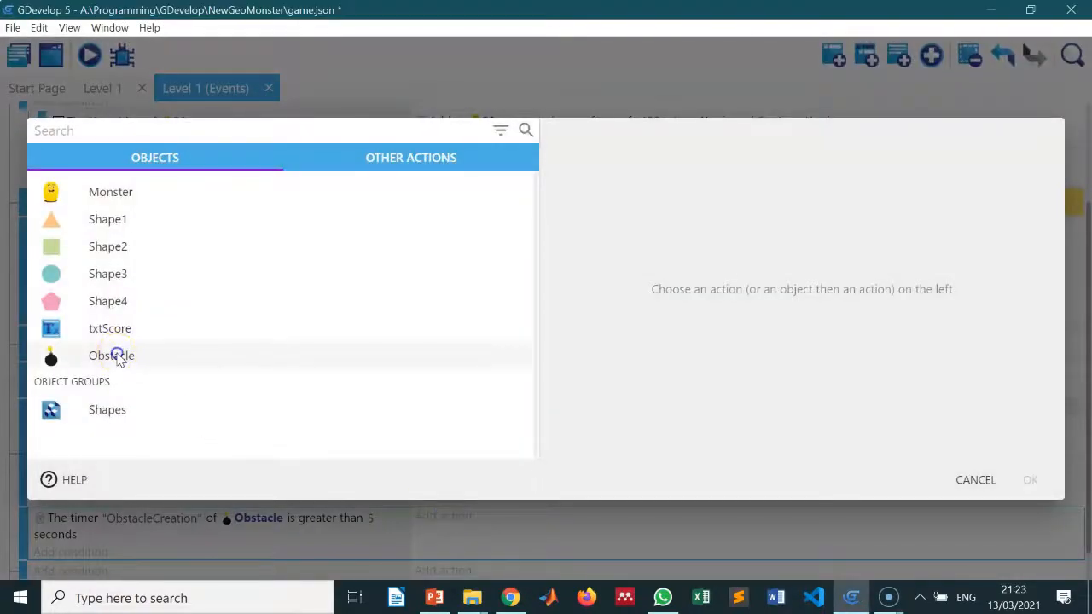
pyautogui.click(114, 355)
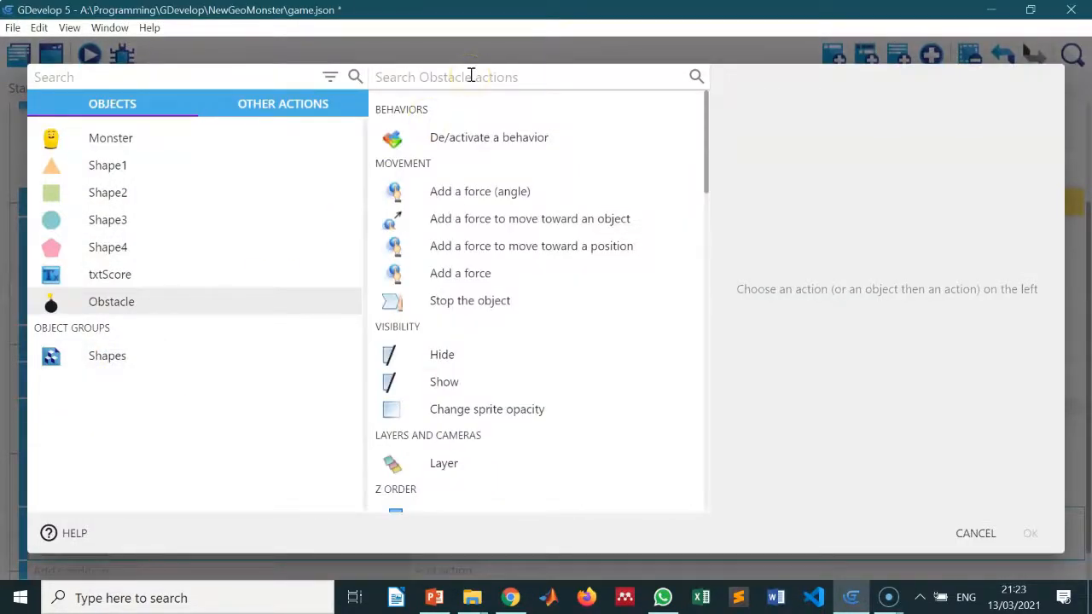
pyautogui.write('cre')
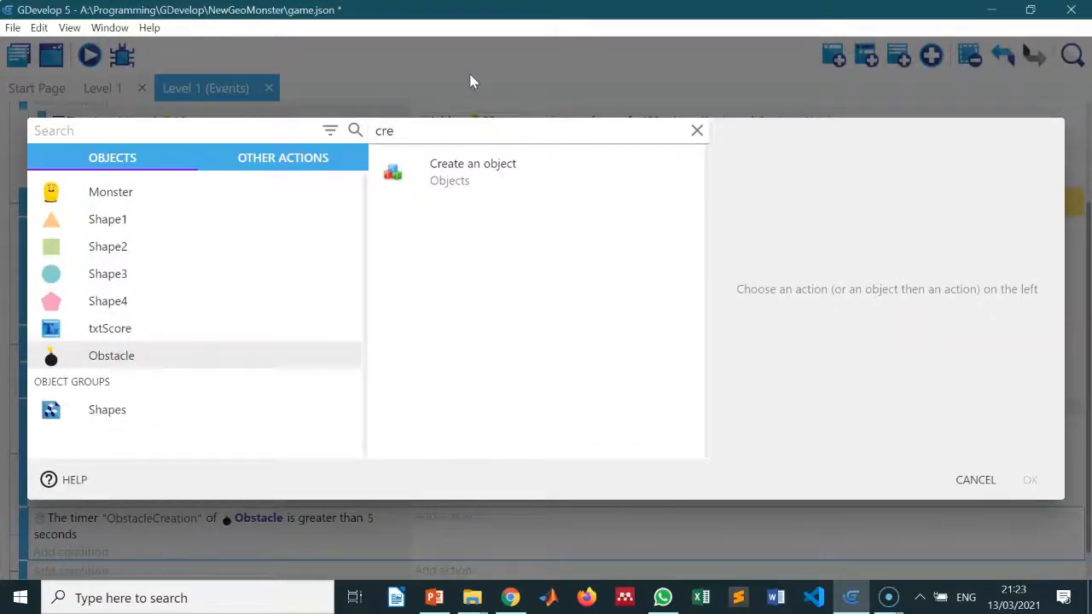
pyautogui.click(481, 163)
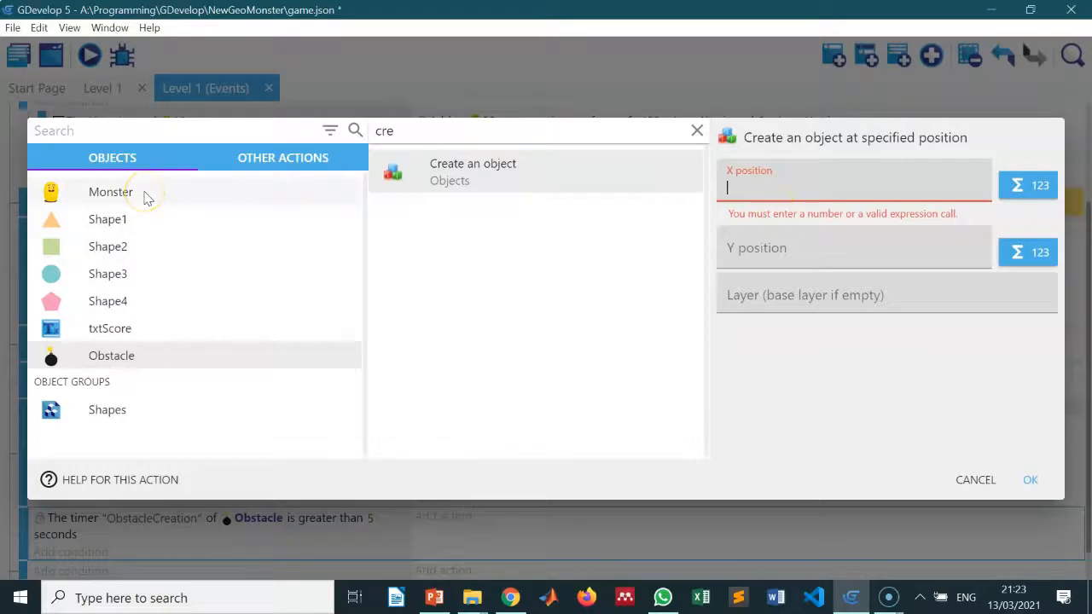
pyautogui.click(108, 410)
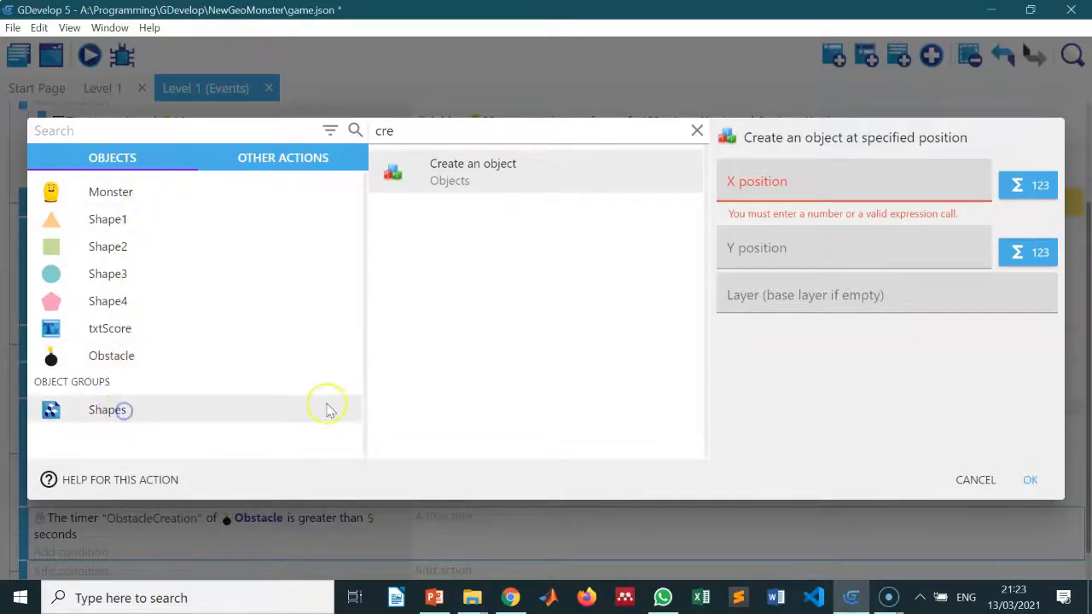
pyautogui.click(975, 481)
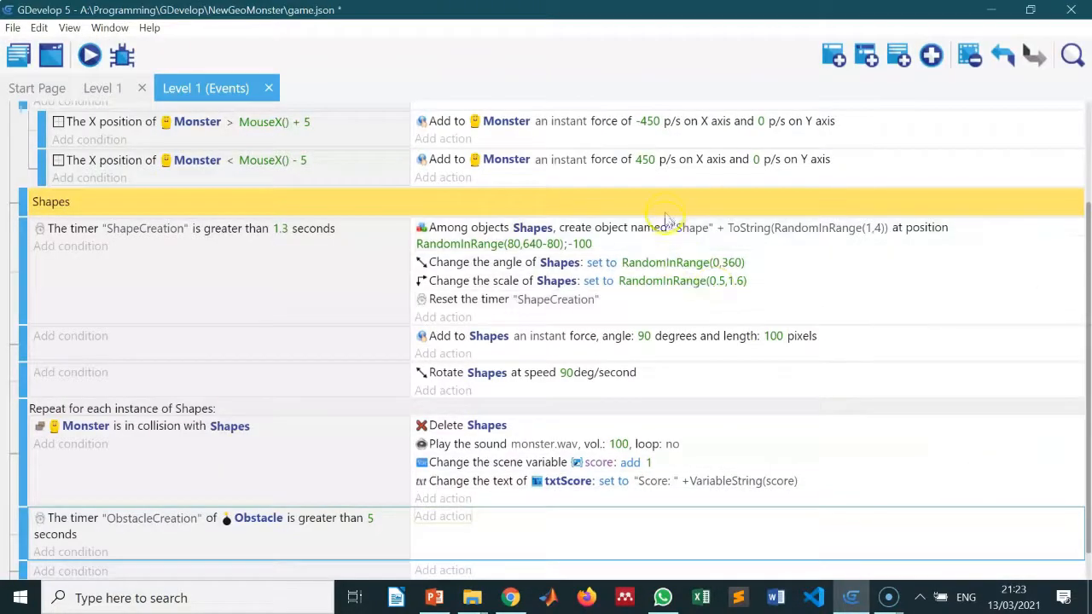
# Copy the X position expression RandomInRange(80,640-80) from the Shapes creation action
pyautogui.scroll(3, 668, 216)
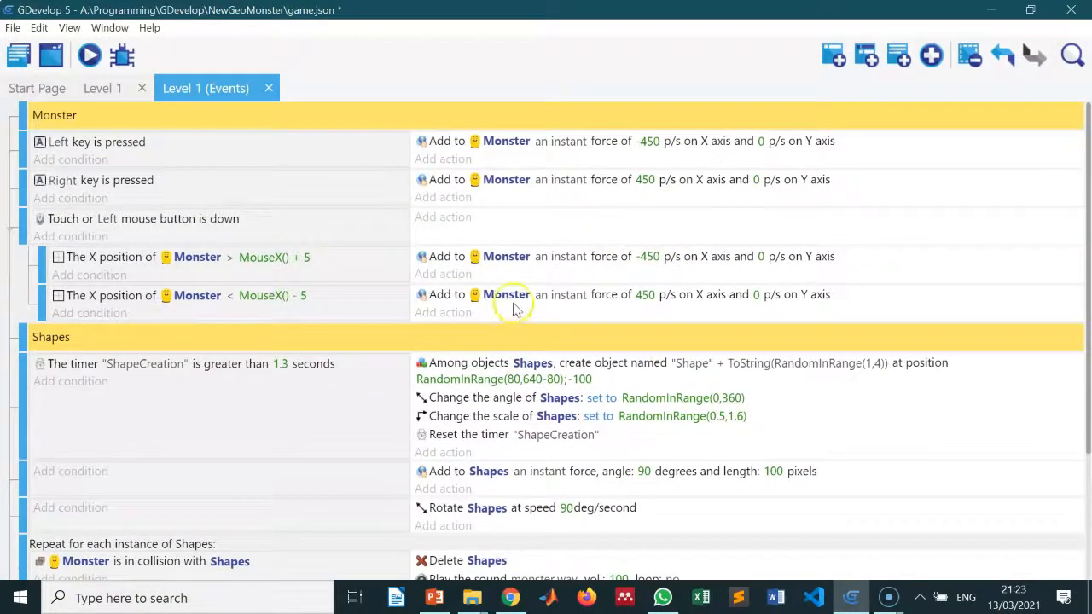
pyautogui.scroll(-3, 546, 305)
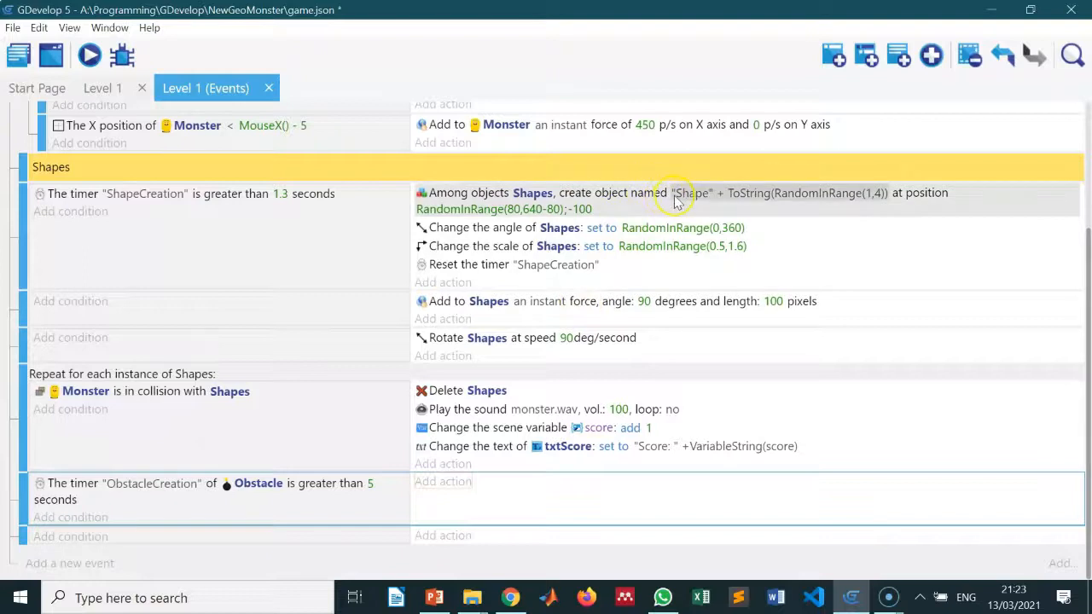
pyautogui.click(537, 213)
pyautogui.moveTo(564, 249); pyautogui.dragTo(362, 252)
pyautogui.rightClick(408, 254)
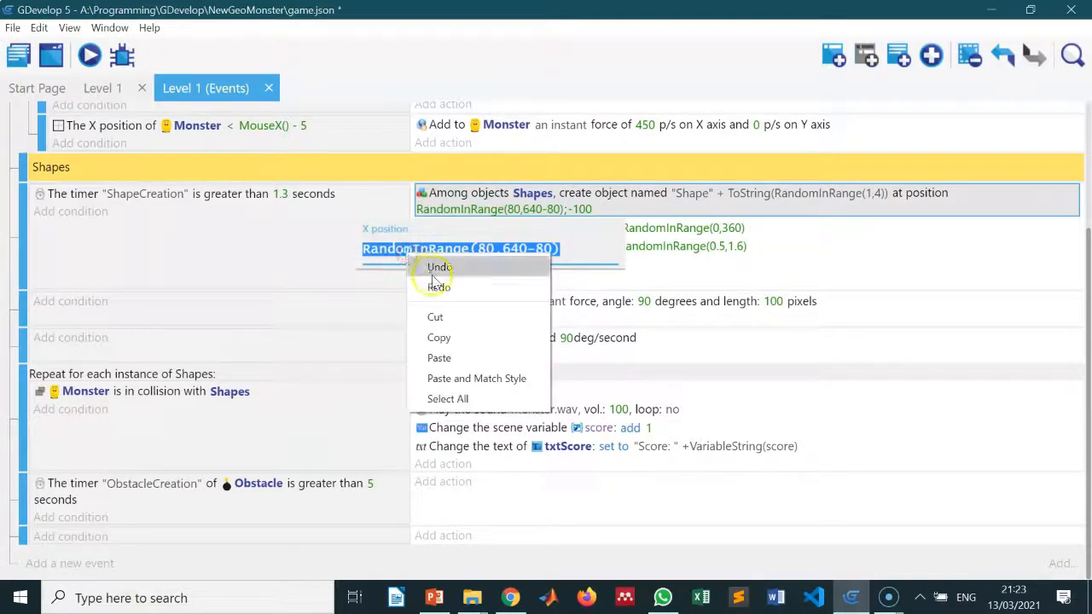
pyautogui.click(454, 340)
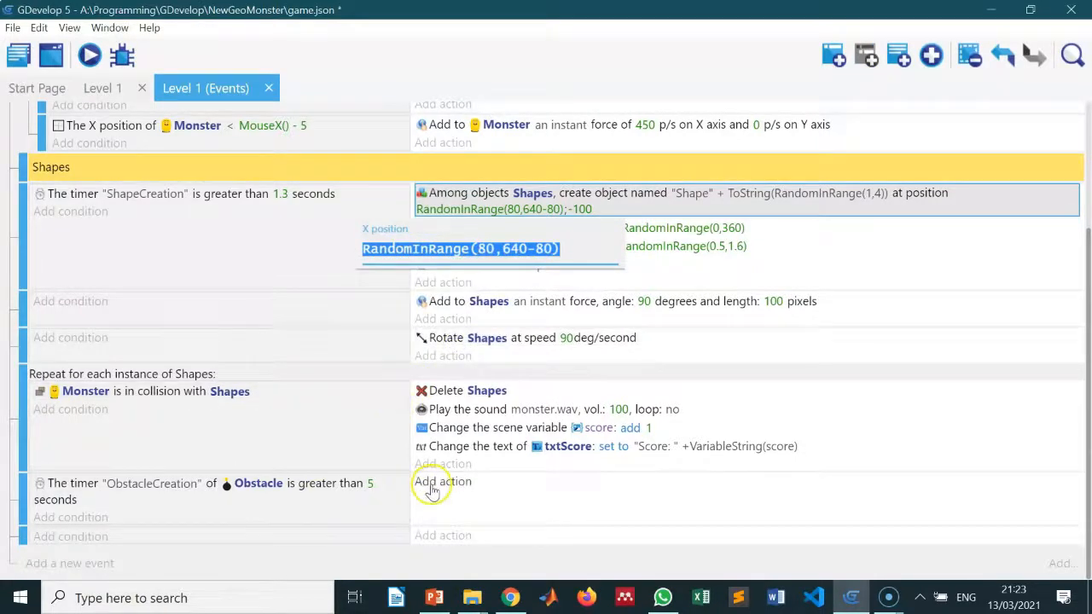
# Add an action to the ObstacleCreation event that creates Obstacle at X RandomInRange(80,640-80) and Y -100, pasting the copied expression
pyautogui.click(431, 483)
pyautogui.click(112, 355)
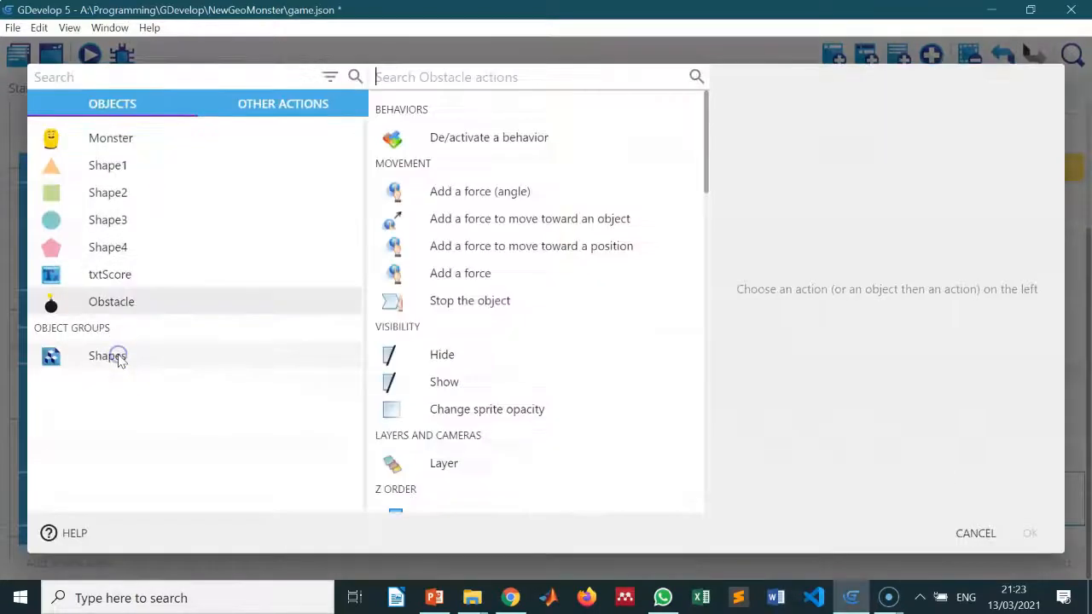
pyautogui.write('crea')
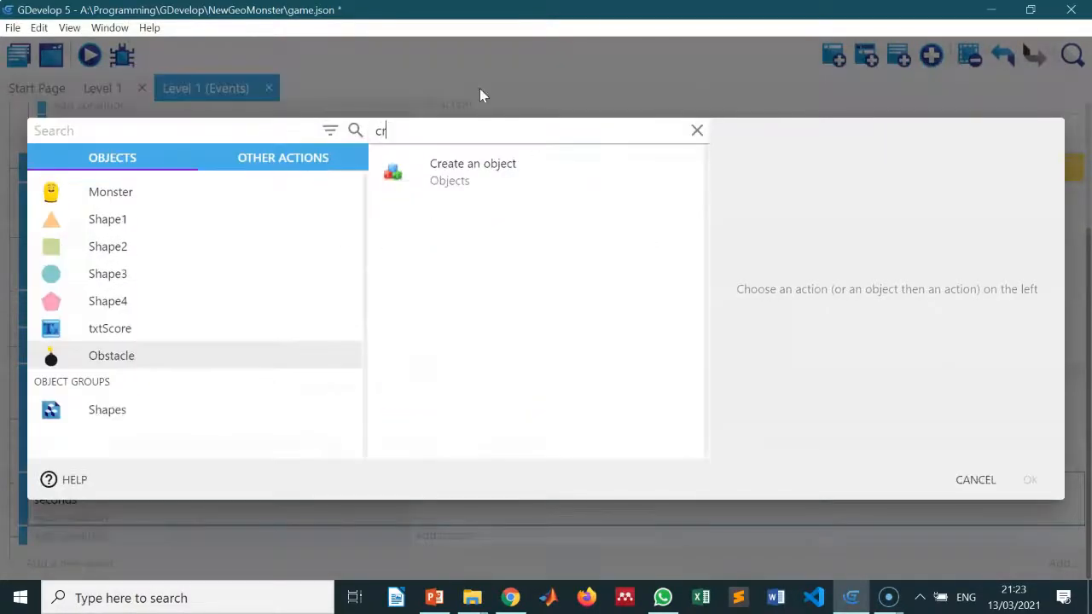
pyautogui.click(507, 187)
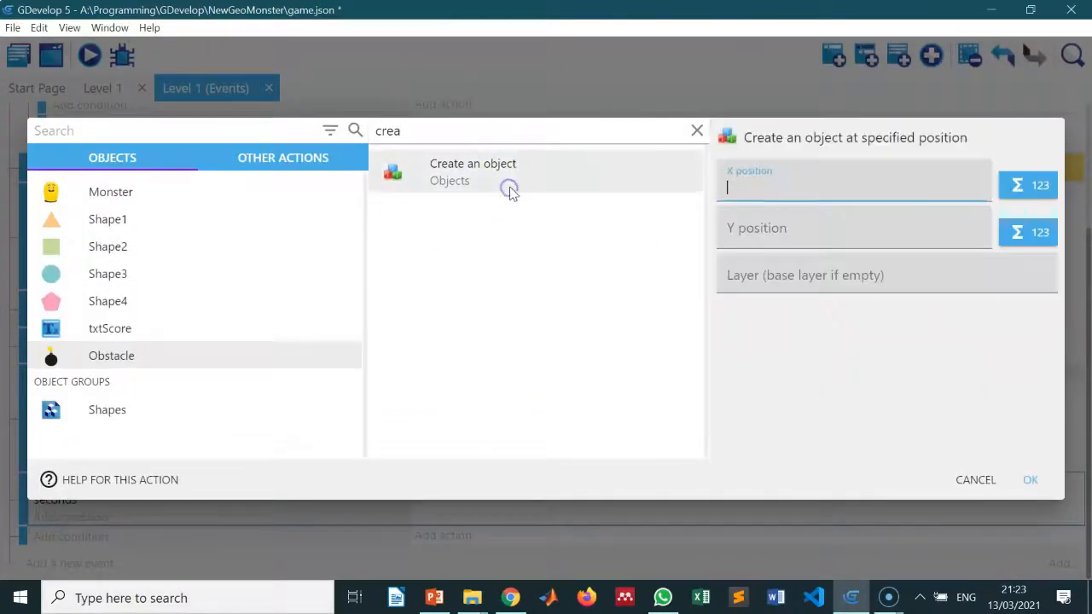
pyautogui.rightClick(755, 189)
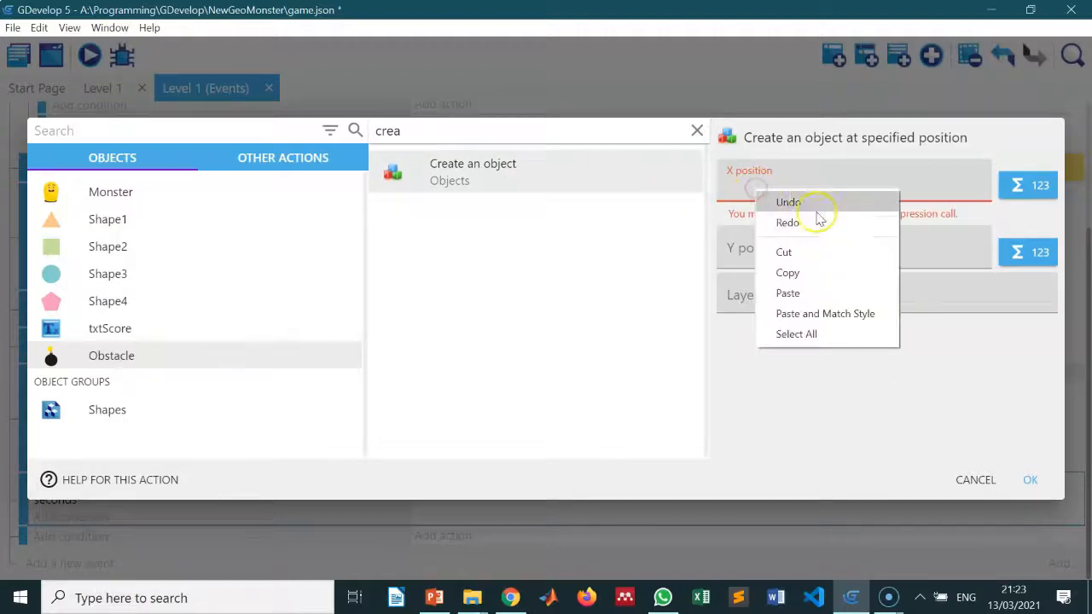
pyautogui.click(827, 290)
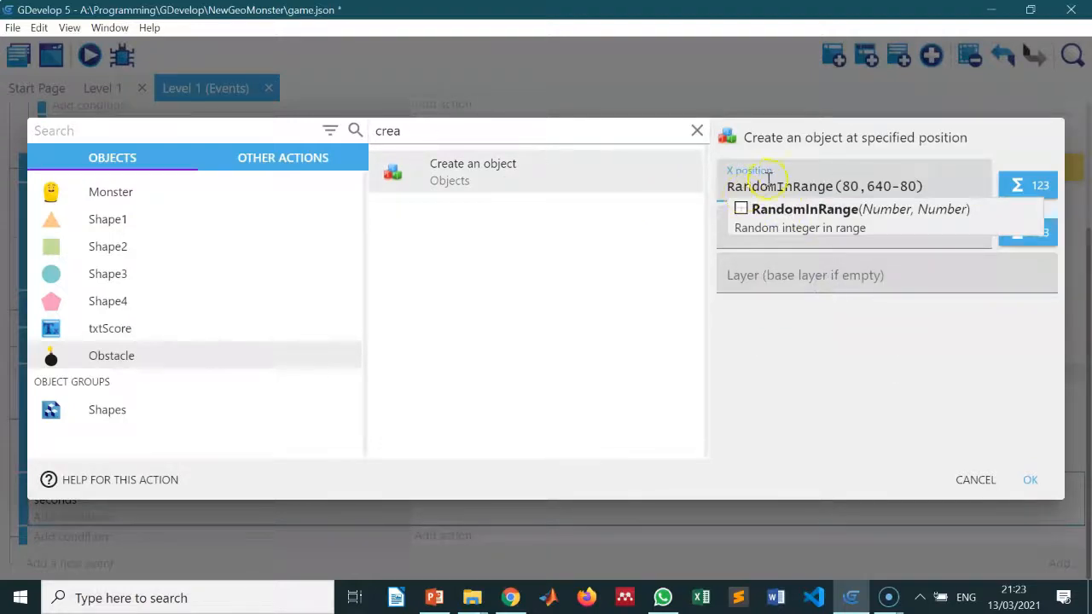
pyautogui.click(854, 185)
pyautogui.click(803, 231)
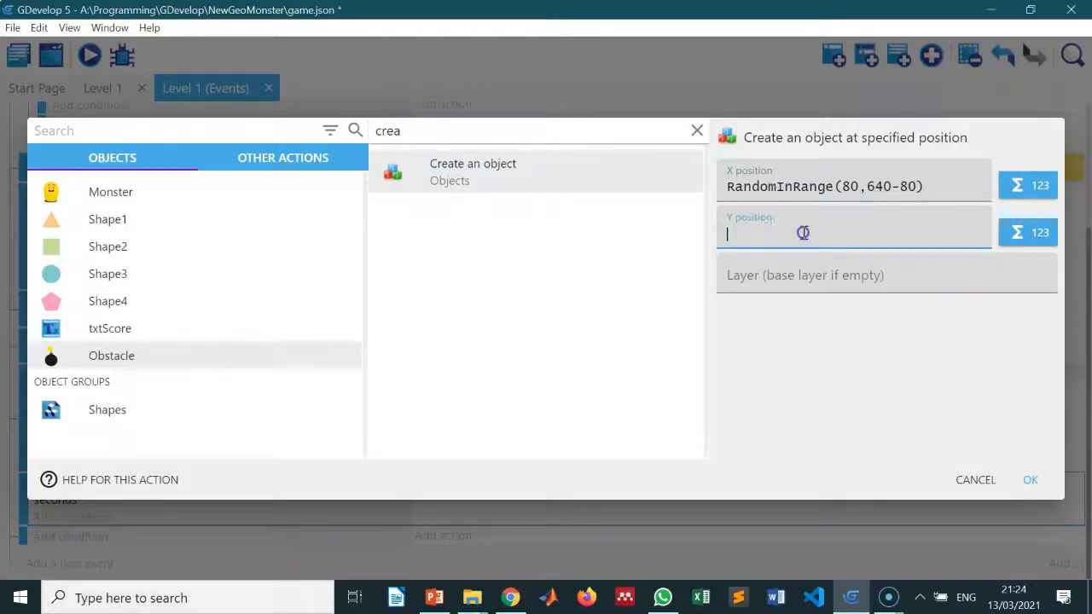
pyautogui.write('-100')
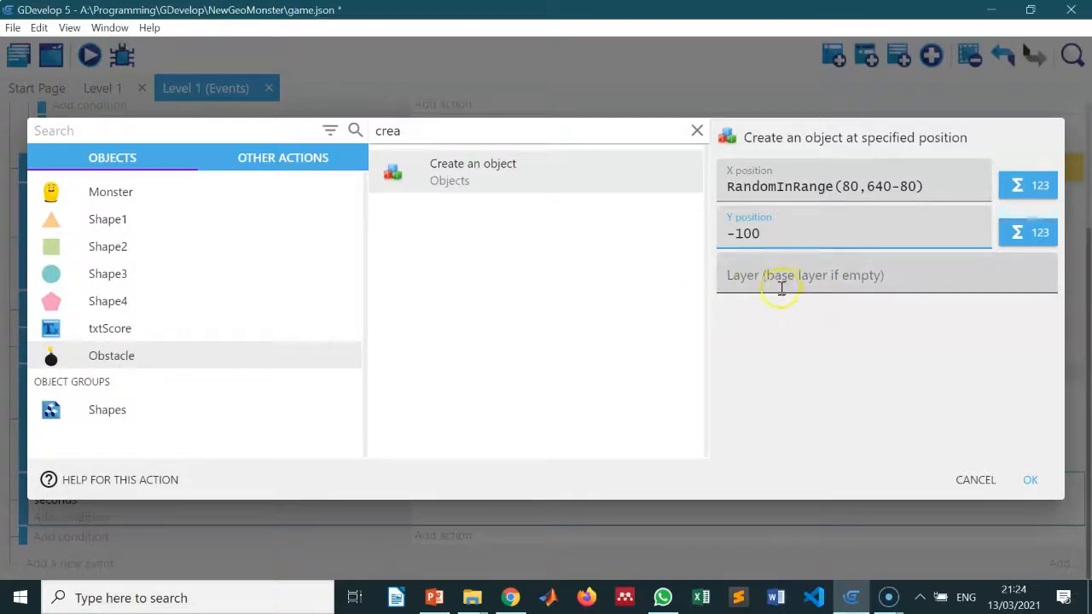
pyautogui.click(1031, 481)
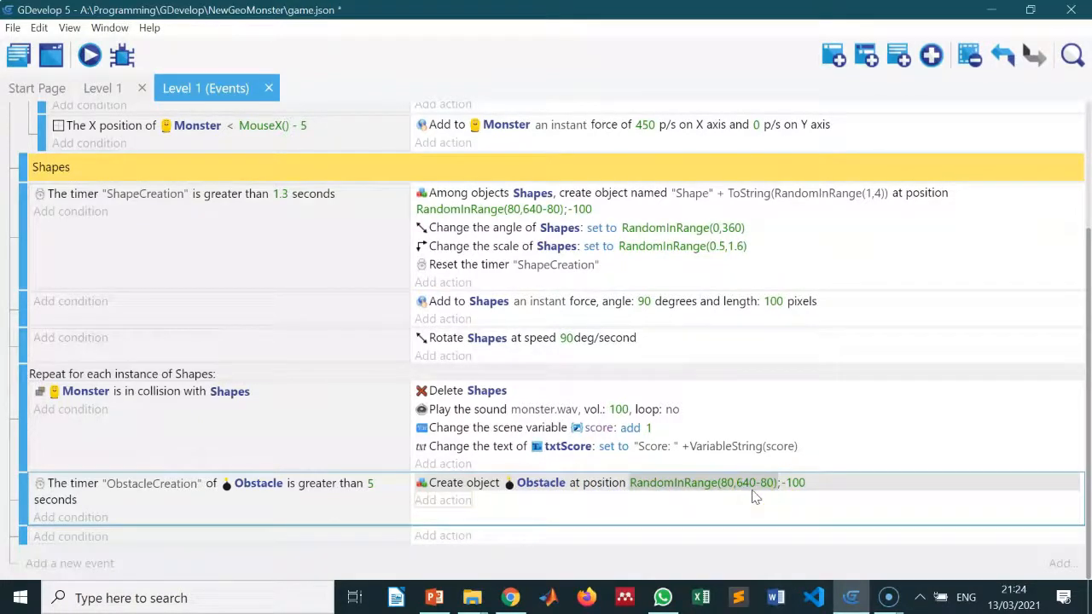
pyautogui.click(574, 484)
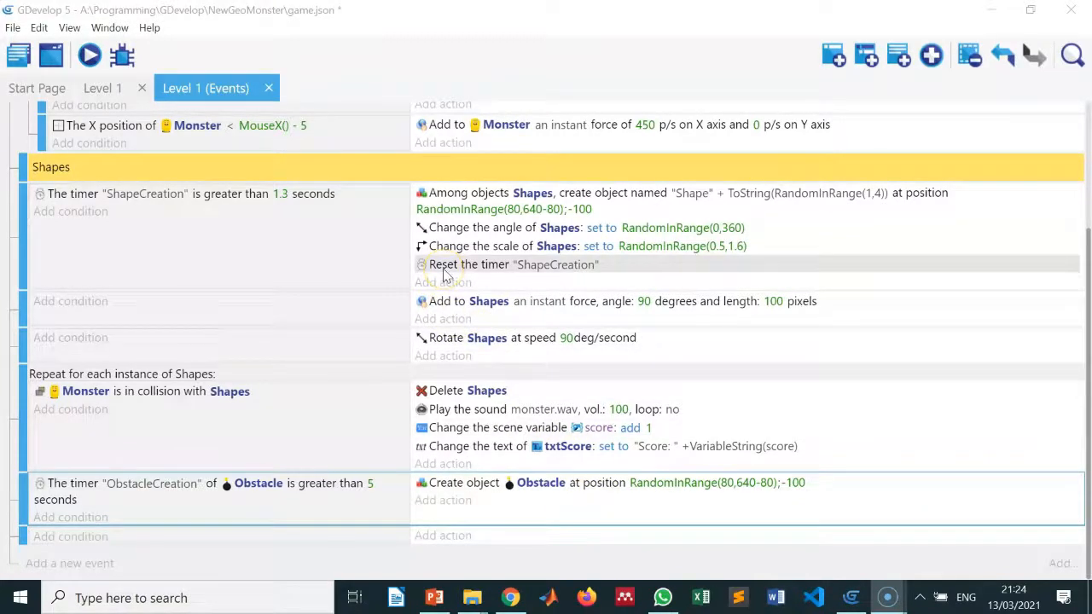
# Add a Start (or reset) a scene timer action for the timer "ObstacleCreation" to the Obstacle creation event
pyautogui.click(443, 268)
pyautogui.click(435, 503)
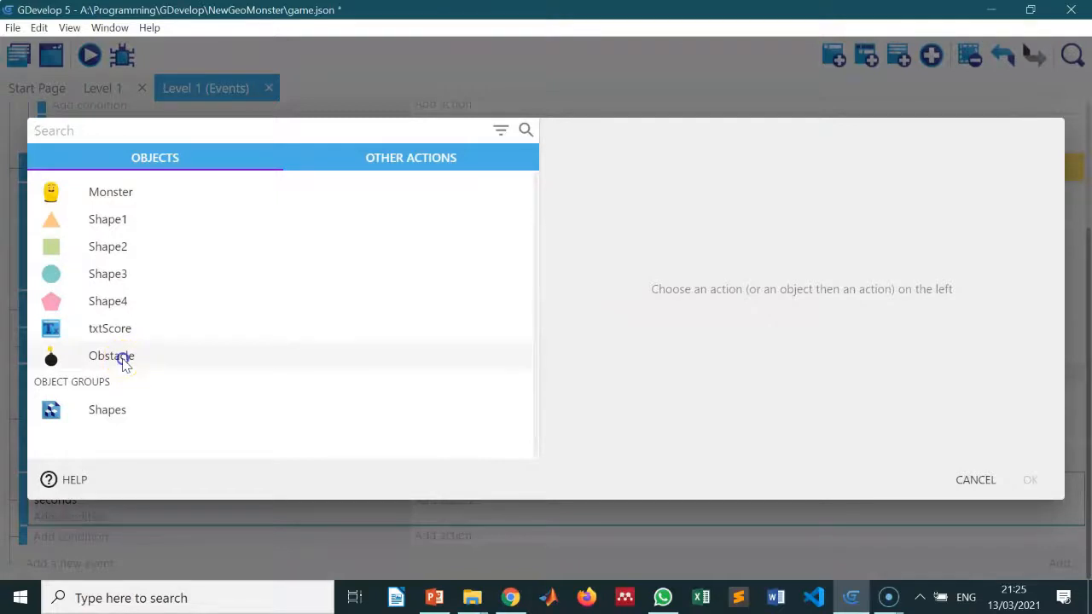
pyautogui.click(124, 360)
pyautogui.click(275, 104)
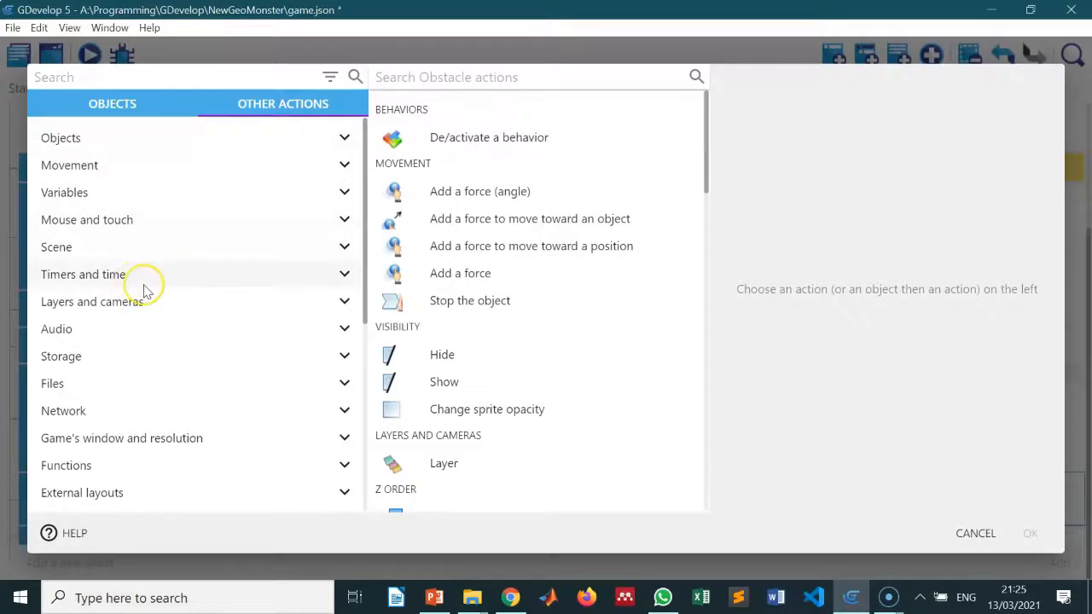
pyautogui.click(213, 278)
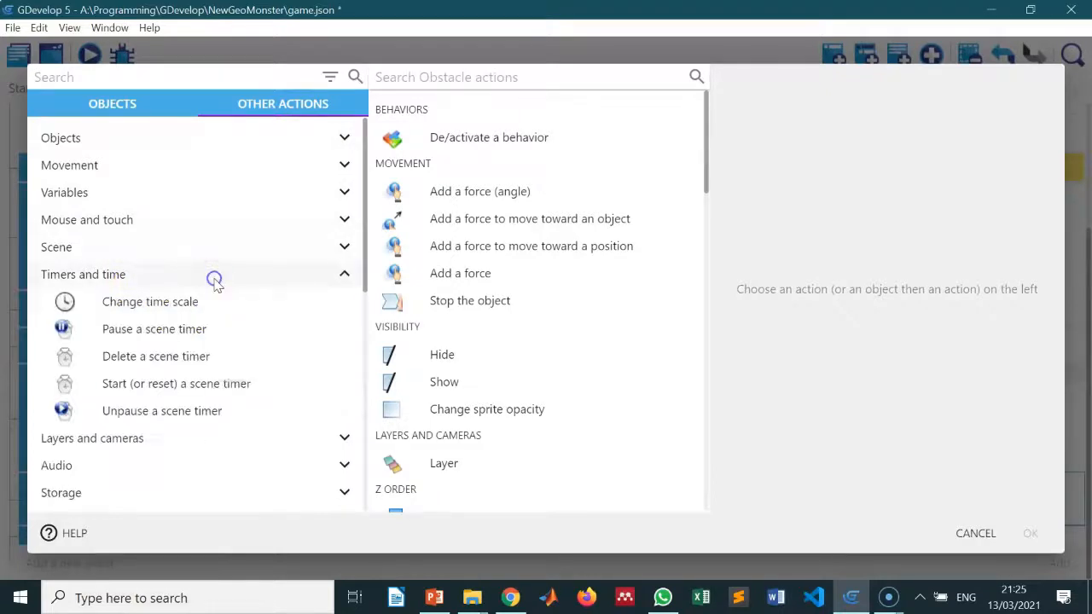
pyautogui.click(162, 385)
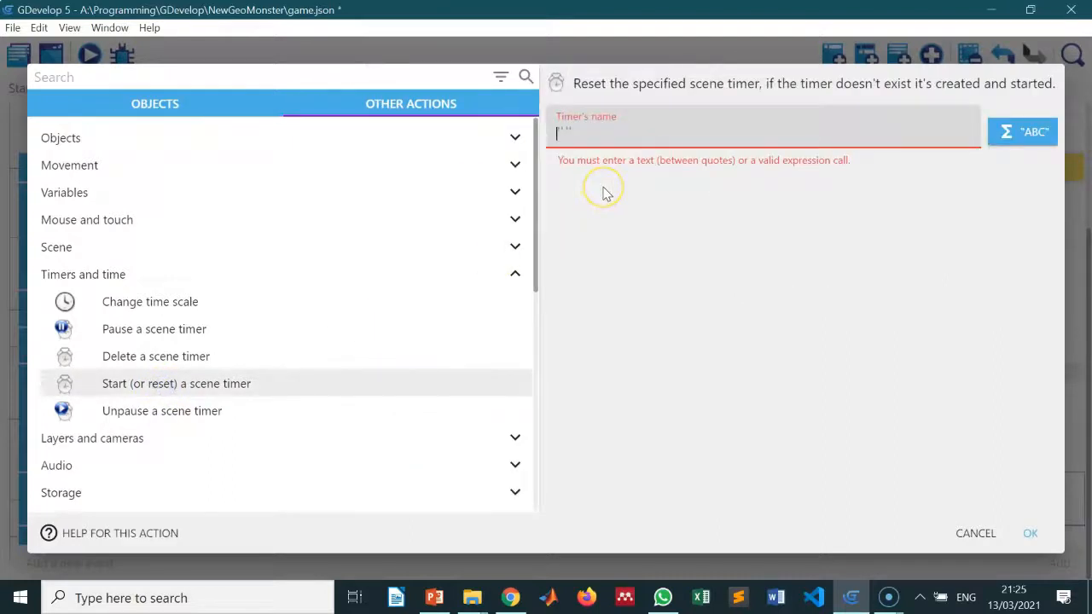
pyautogui.write('"o')
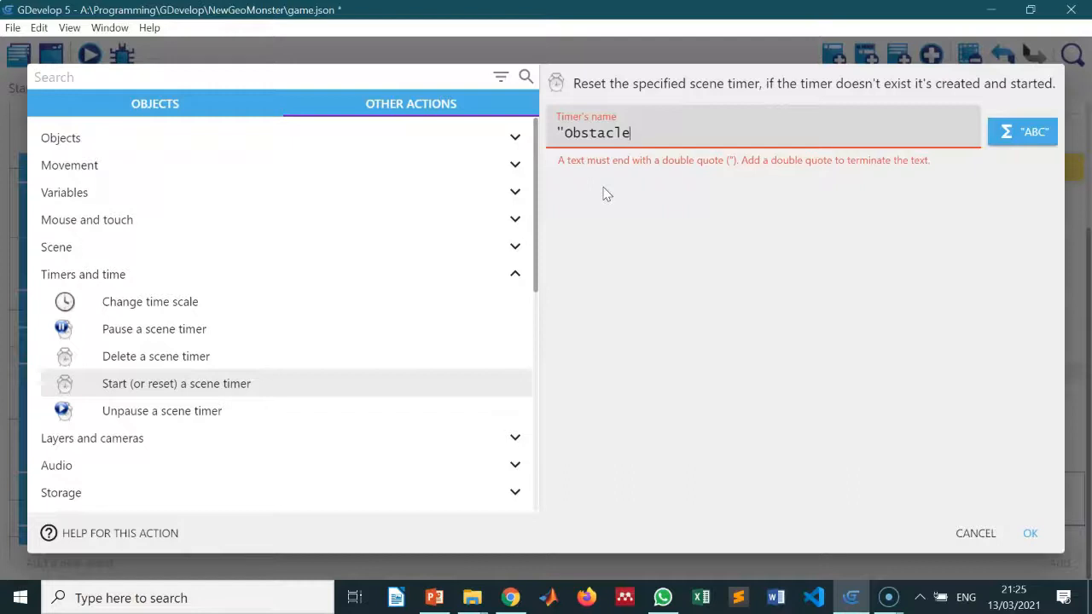
pyautogui.write('tion"')
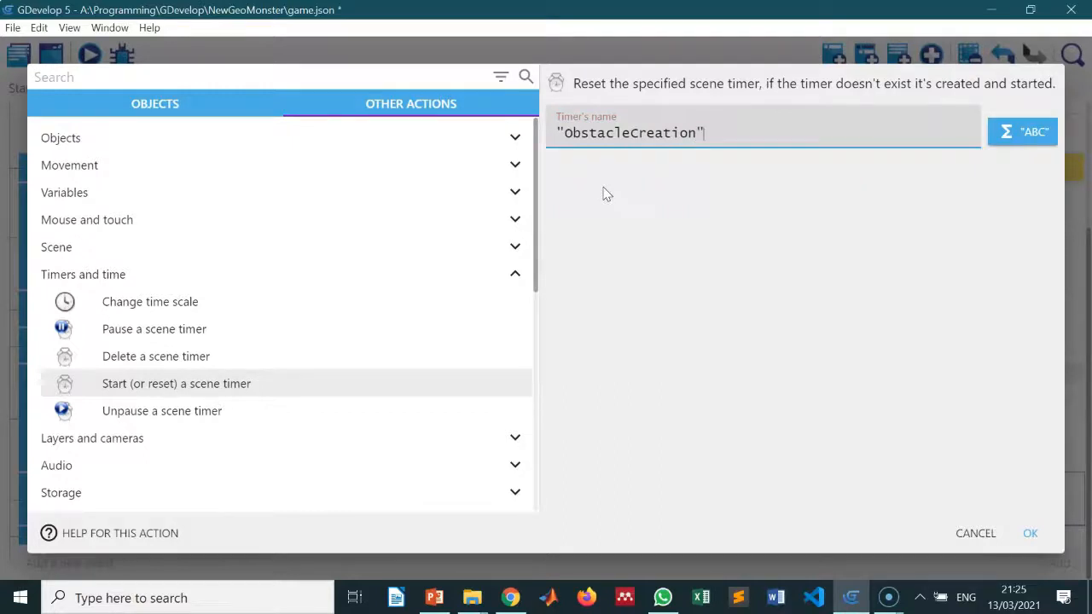
pyautogui.click(1032, 535)
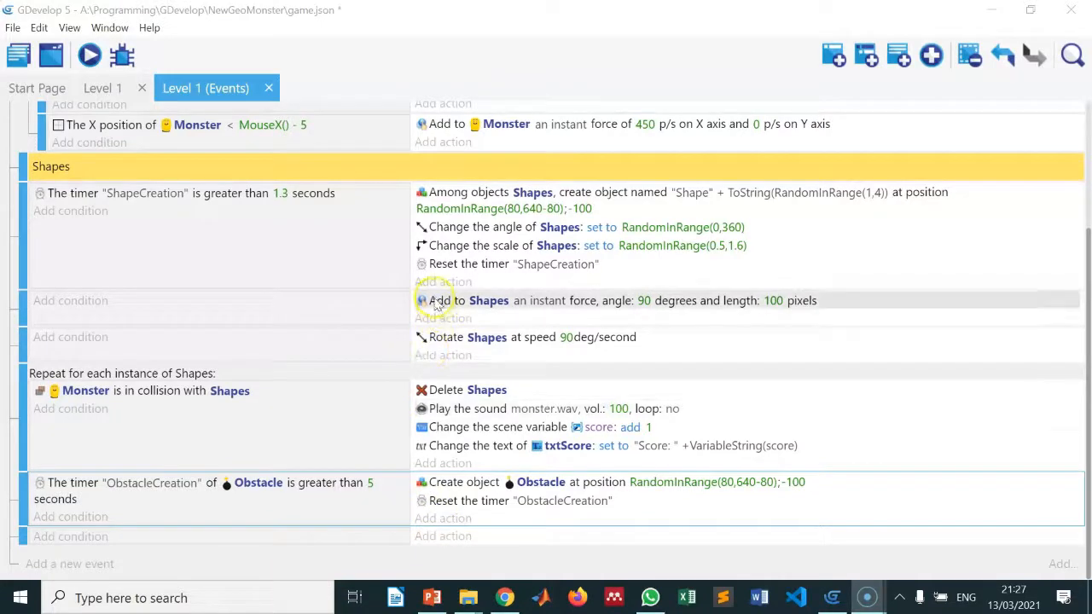
# Copy the Shapes instant force action (angle 90 degrees, length 100 pixels) and paste it into the Obstacle creation event
pyautogui.rightClick(432, 295)
pyautogui.click(452, 311)
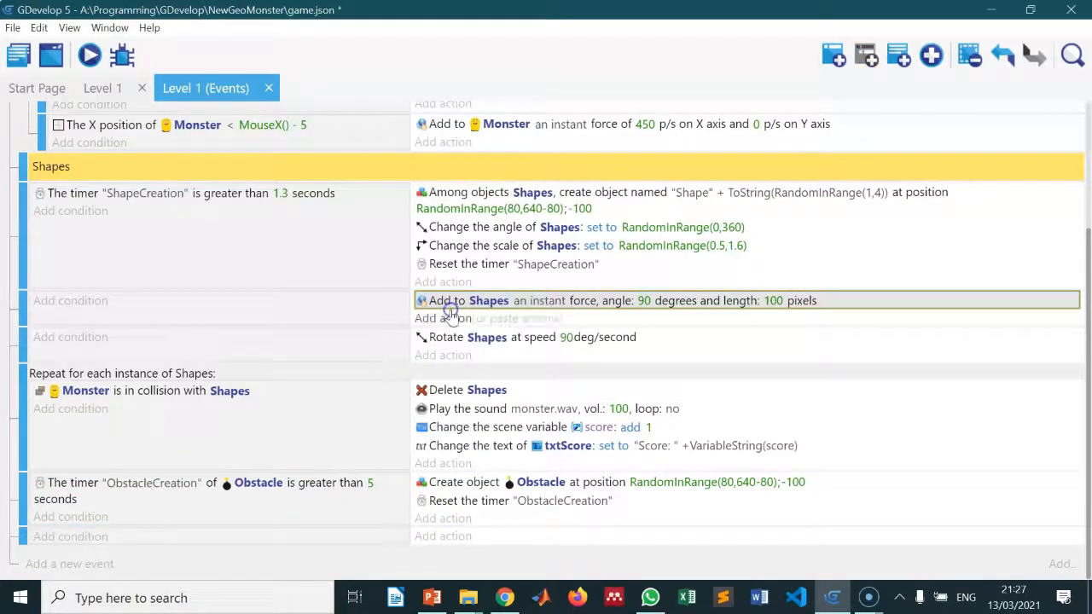
pyautogui.click(436, 518)
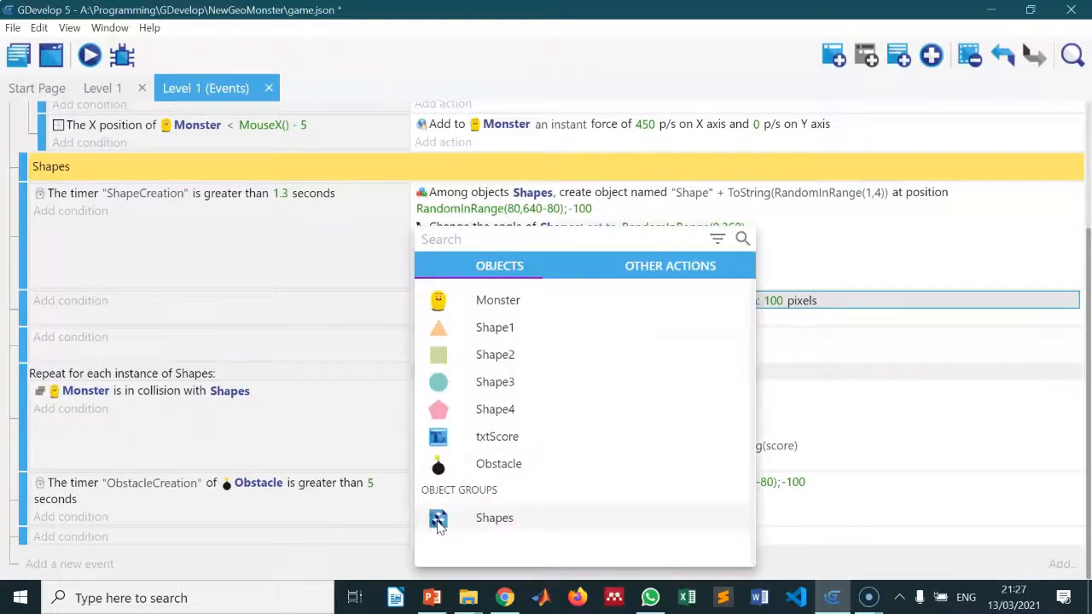
pyautogui.click(936, 418)
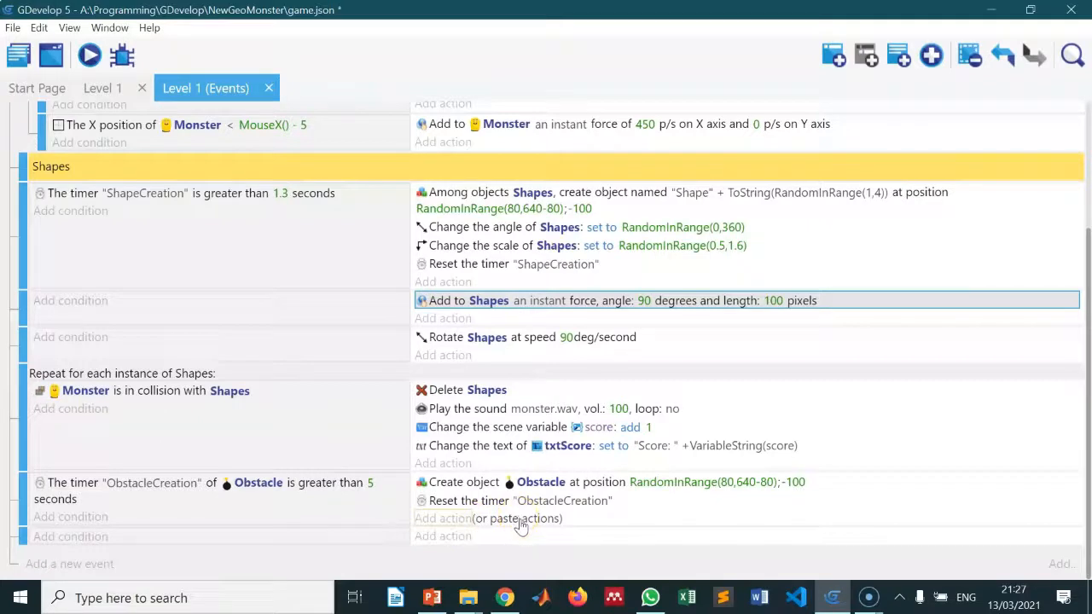
pyautogui.click(520, 521)
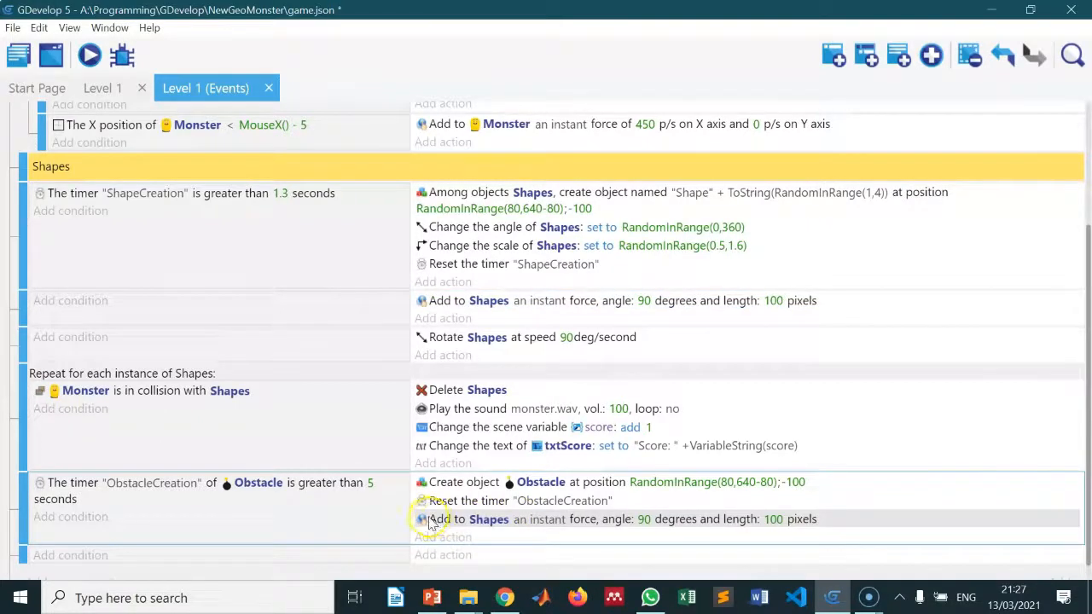
# Change the target object of the pasted instant force action to Obstacle
pyautogui.click(487, 520)
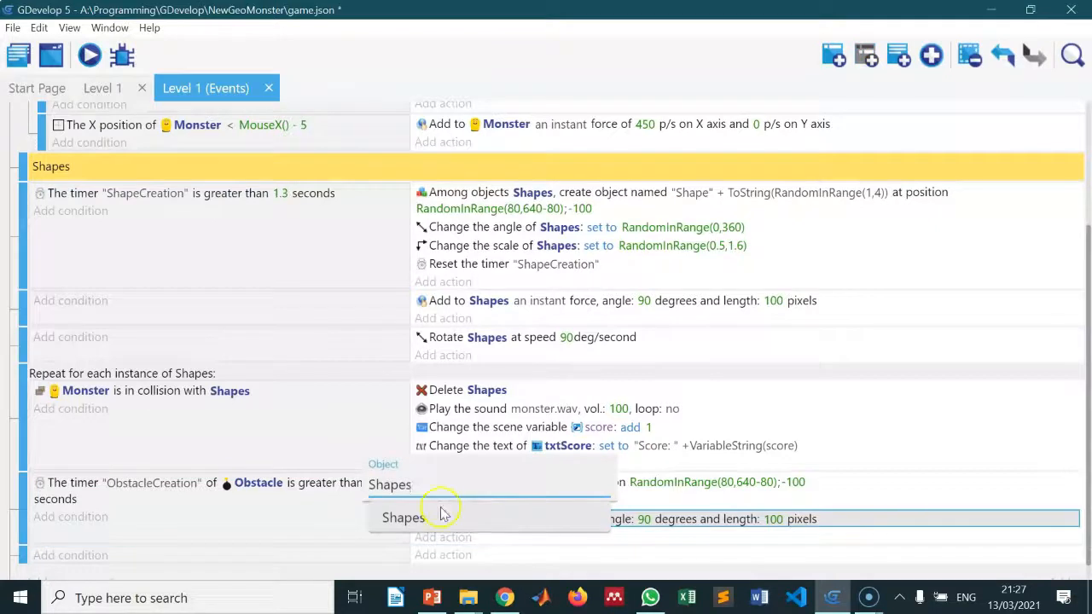
pyautogui.press('BackSpace')
pyautogui.press('BackSpace')
pyautogui.press('BackSpace')
pyautogui.press('BackSpace')
pyautogui.press('BackSpace')
pyautogui.press('BackSpace')
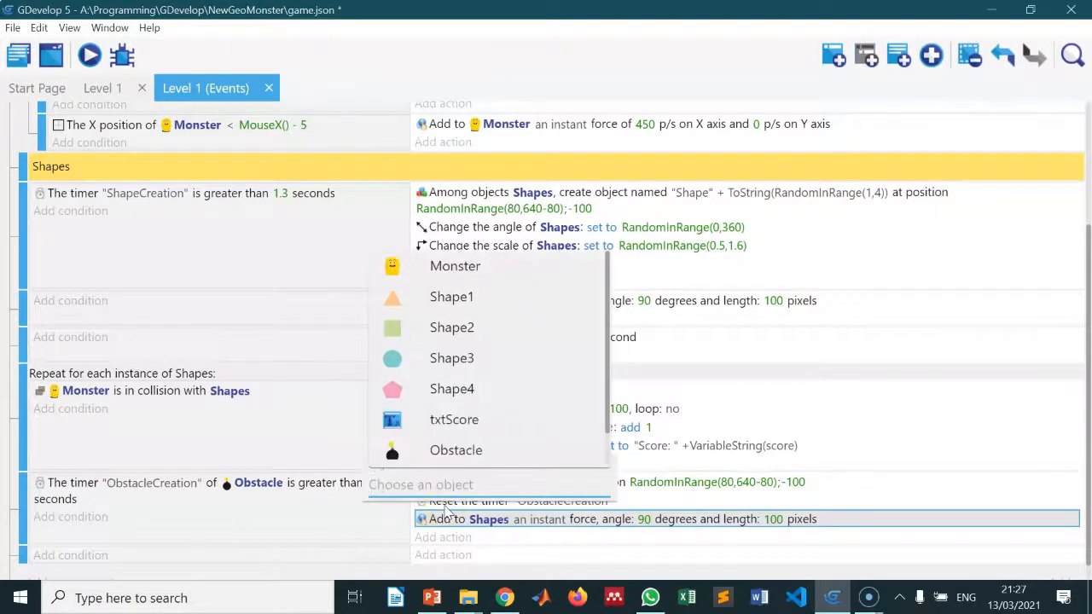
pyautogui.write('O')
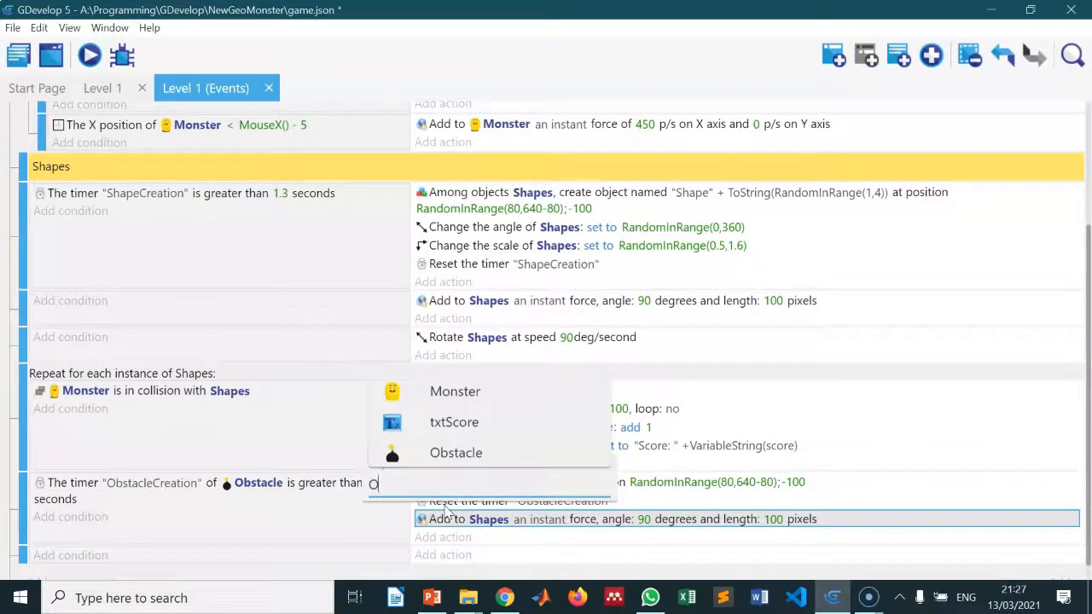
pyautogui.click(460, 454)
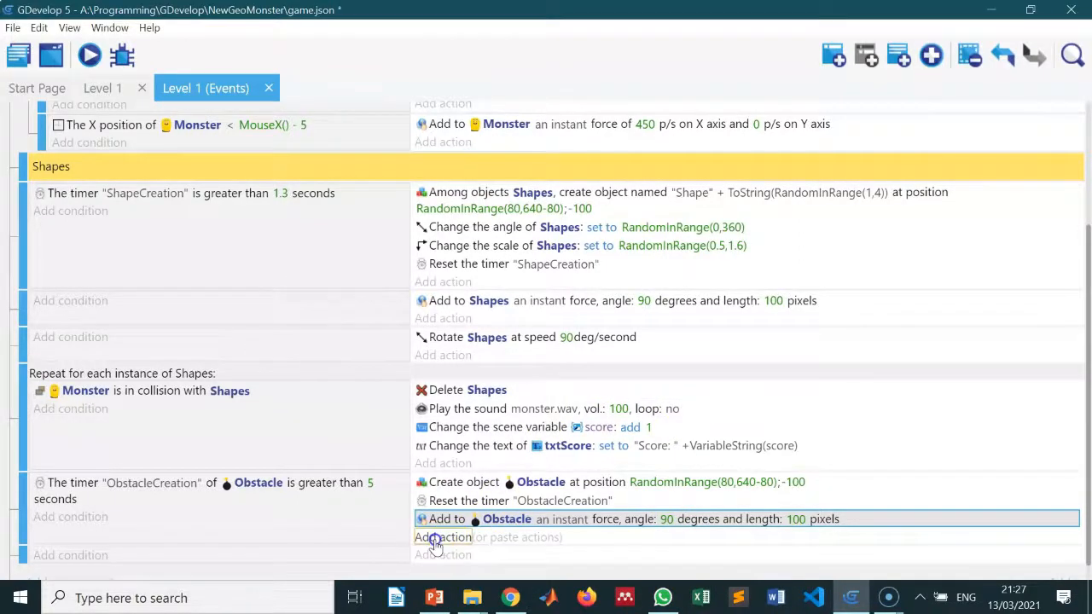
# Add a Z order action that sets the z-order of Obstacle to 4 in the Obstacle creation event
pyautogui.click(435, 539)
pyautogui.click(126, 353)
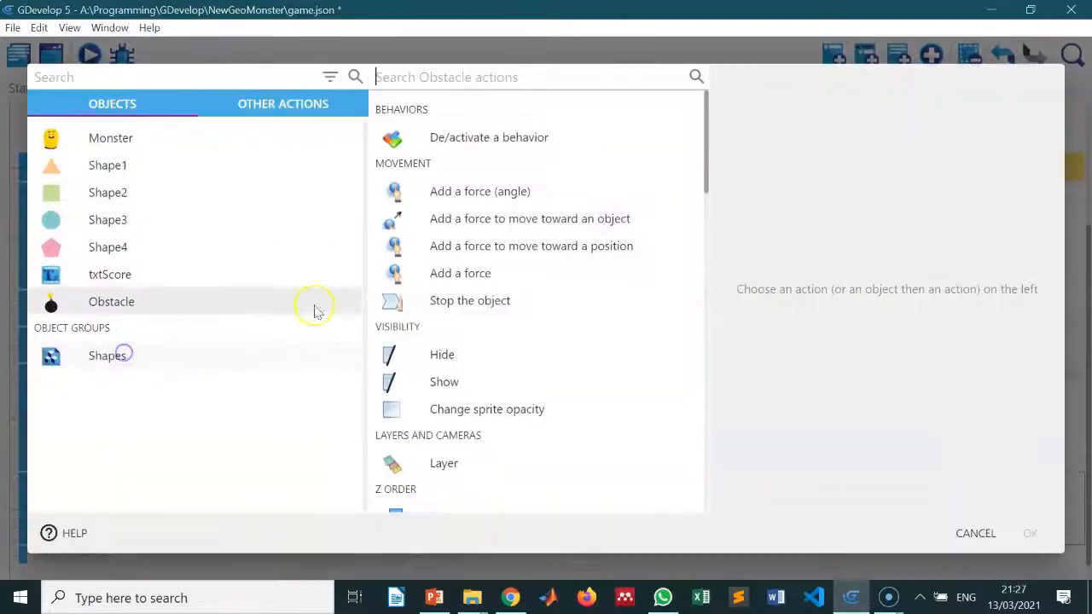
pyautogui.write('z')
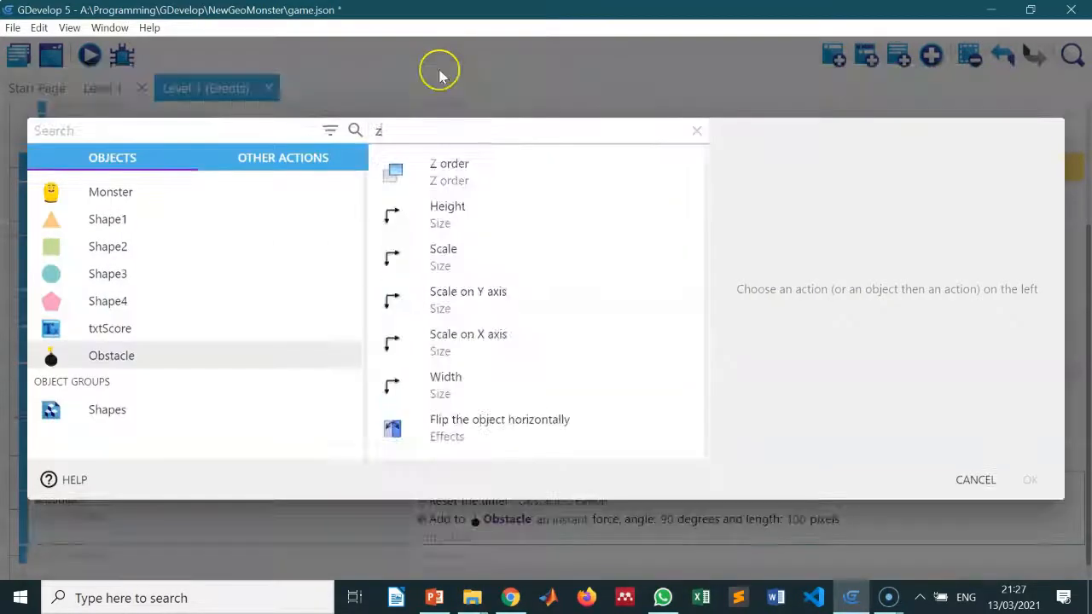
pyautogui.click(478, 181)
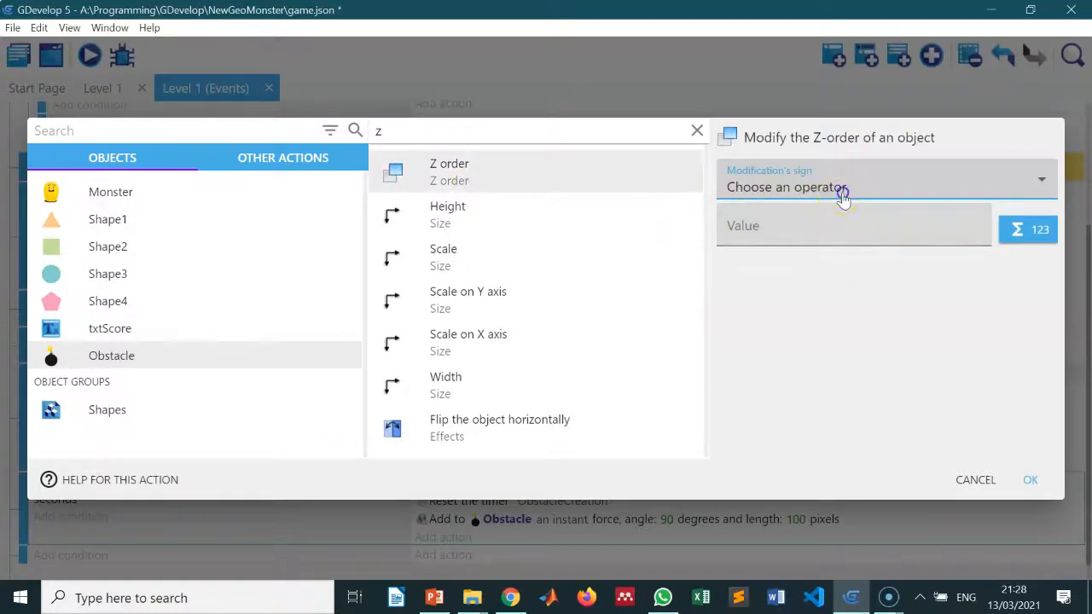
pyautogui.click(832, 190)
pyautogui.click(814, 229)
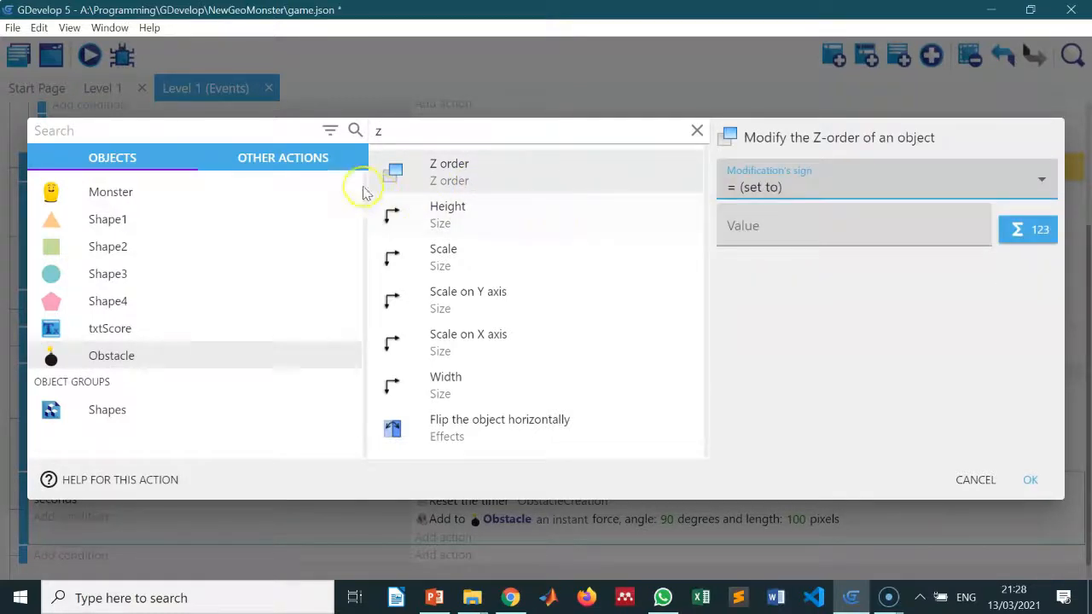
pyautogui.click(796, 223)
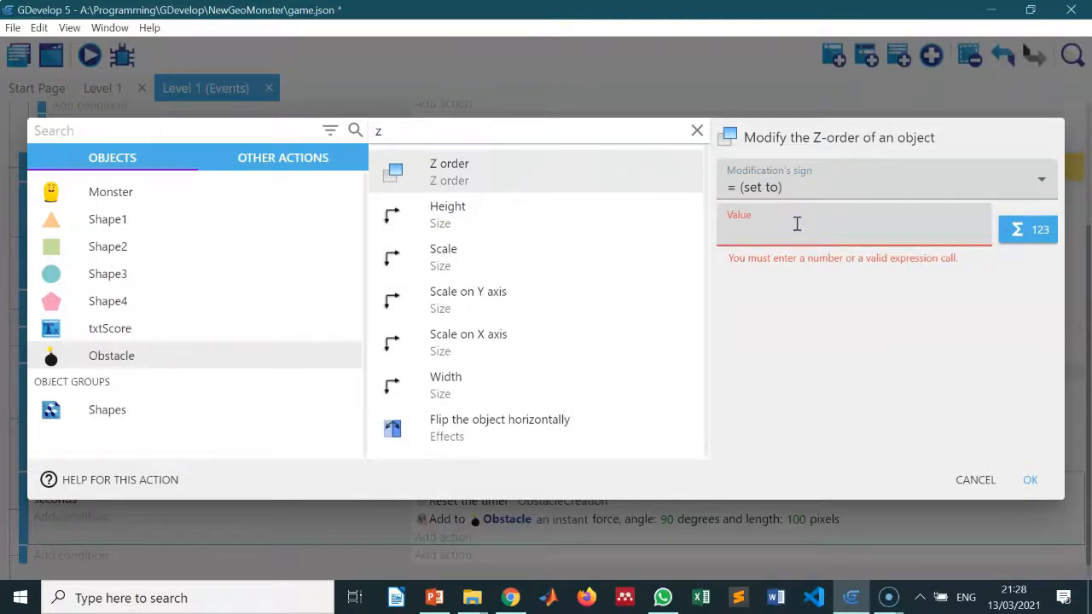
pyautogui.write('4')
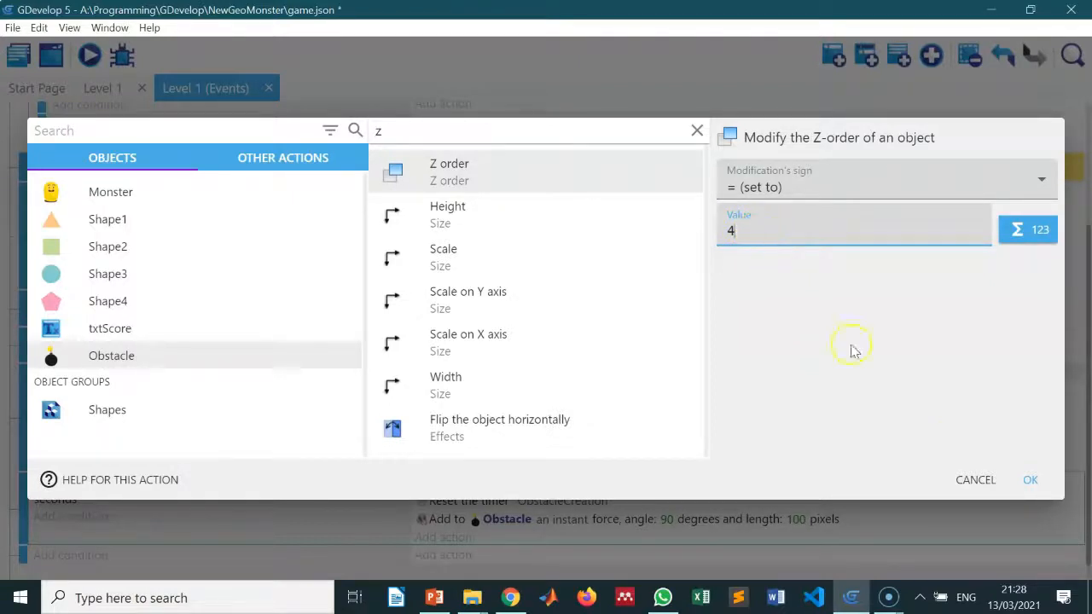
pyautogui.click(1031, 480)
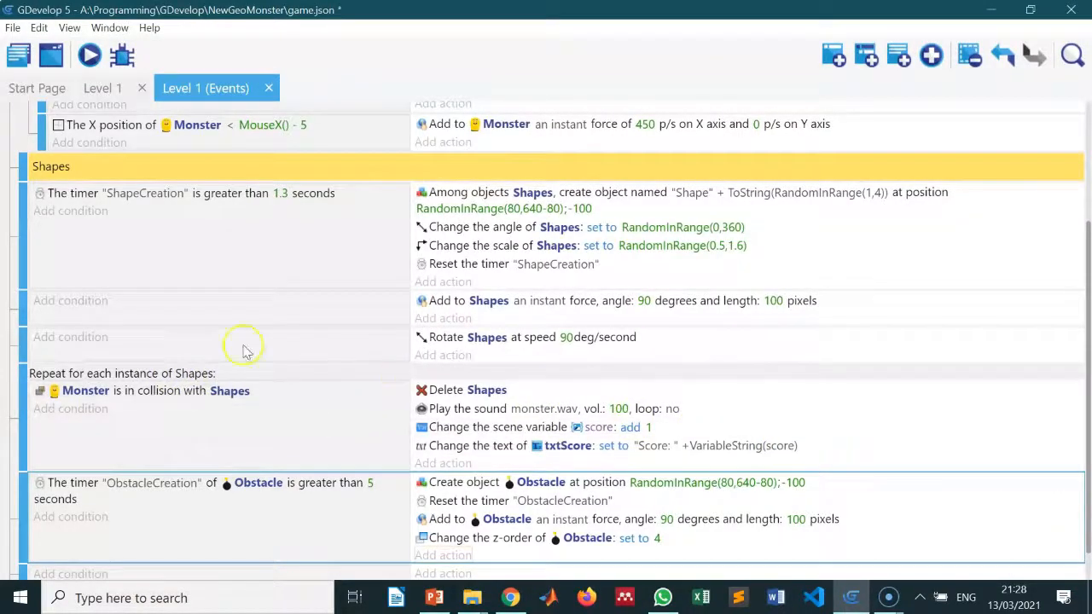
# Preview the game and move the monster left and right to check the falling shapes, obstacles and score
pyautogui.click(89, 56)
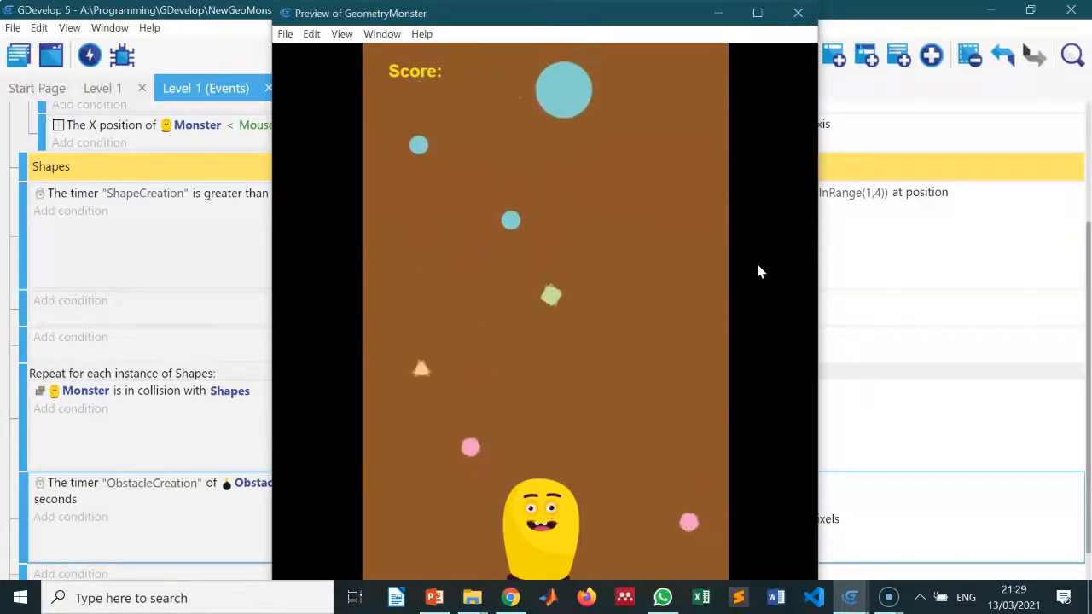
pyautogui.press('Left')
pyautogui.press('Left')
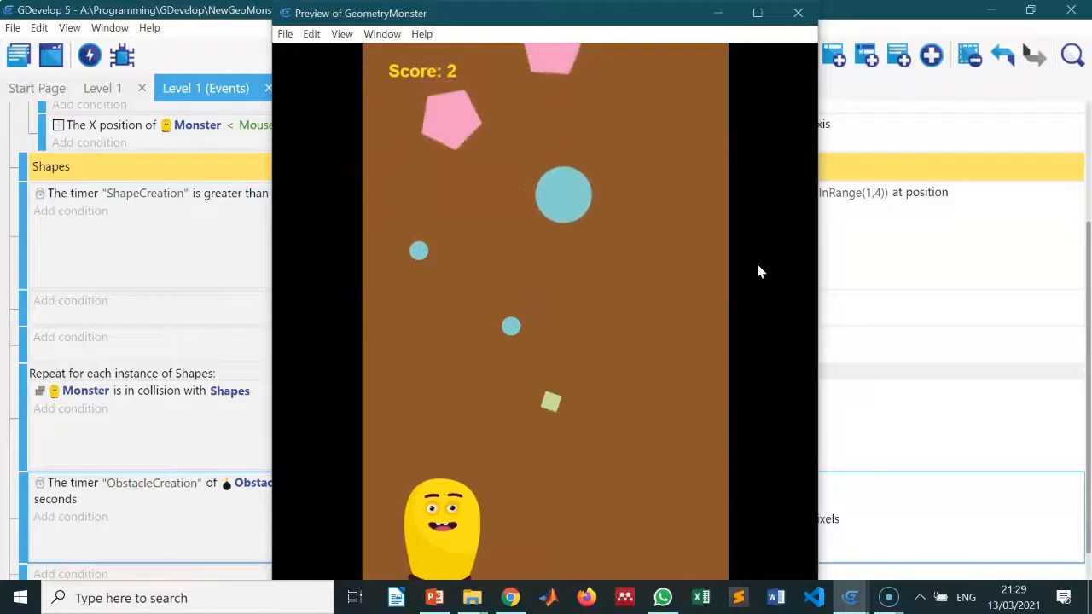
pyautogui.press('Right')
pyautogui.press('Right')
pyautogui.press('Left')
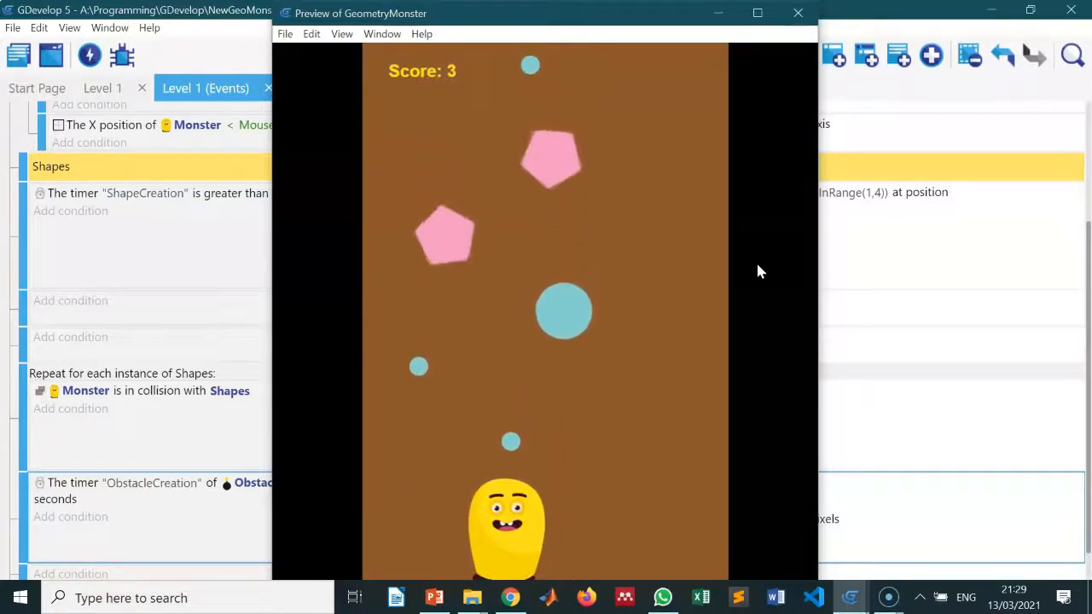
pyautogui.press('Left')
pyautogui.press('Right')
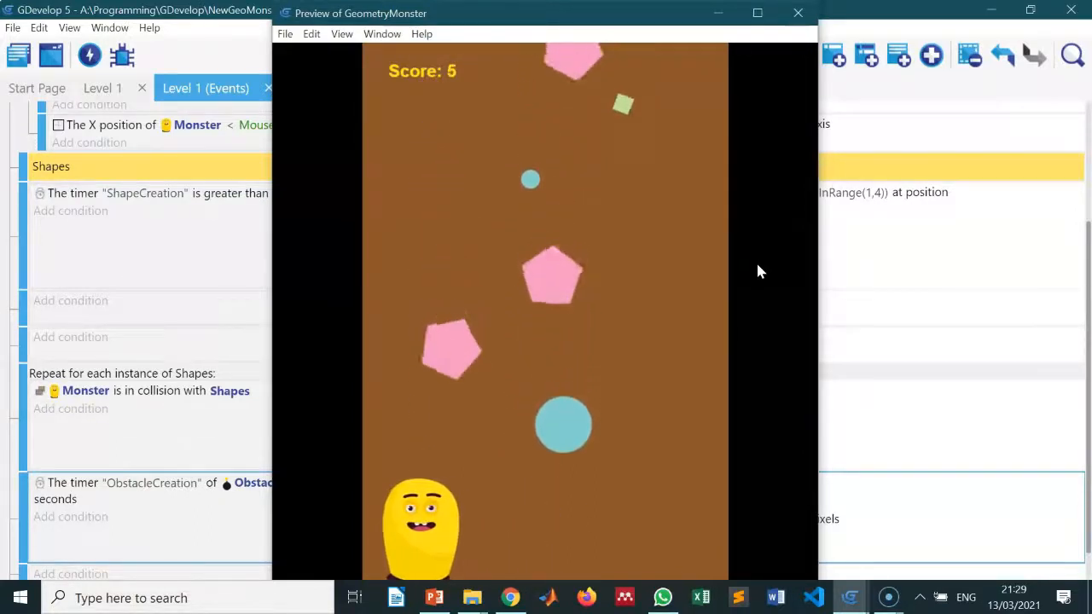
pyautogui.press('Left')
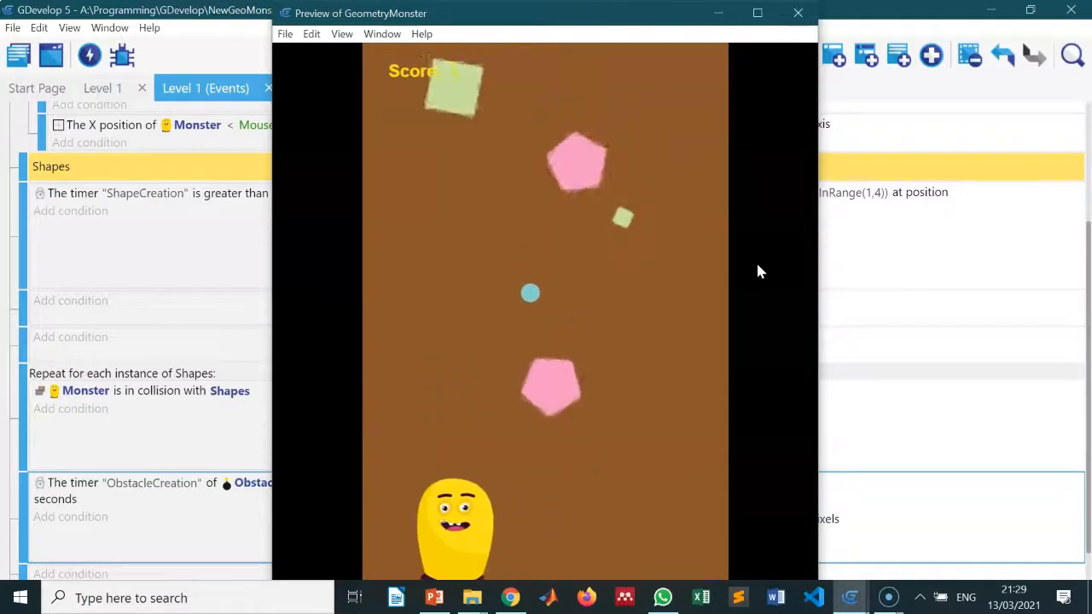
pyautogui.press('Right')
pyautogui.press('Right')
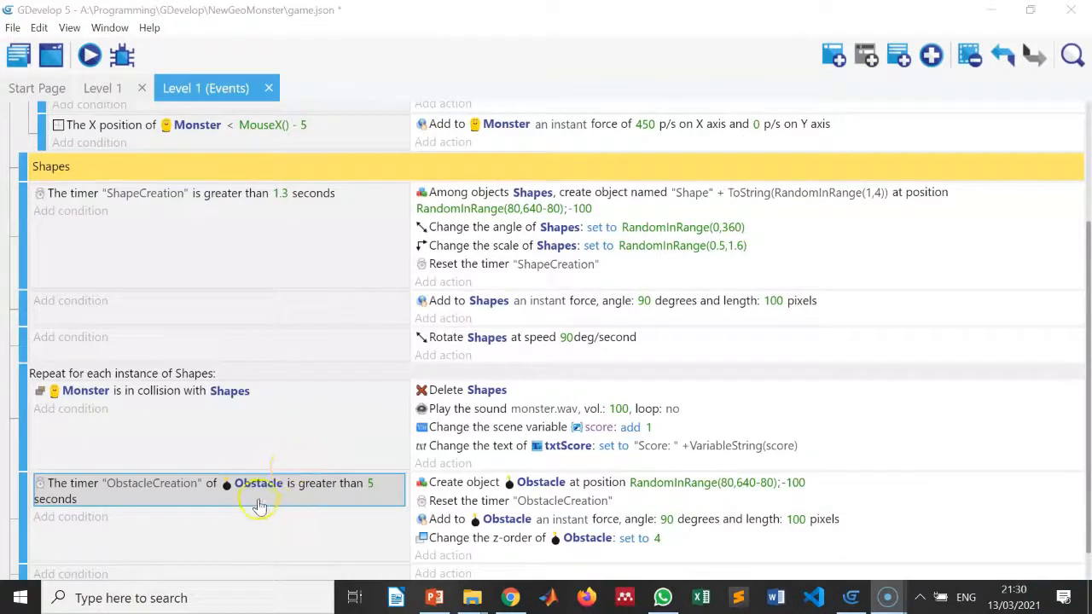
# Delete the "ObstacleCreation" object timer condition from the Obstacle creation event
pyautogui.scroll(-1, 260, 508)
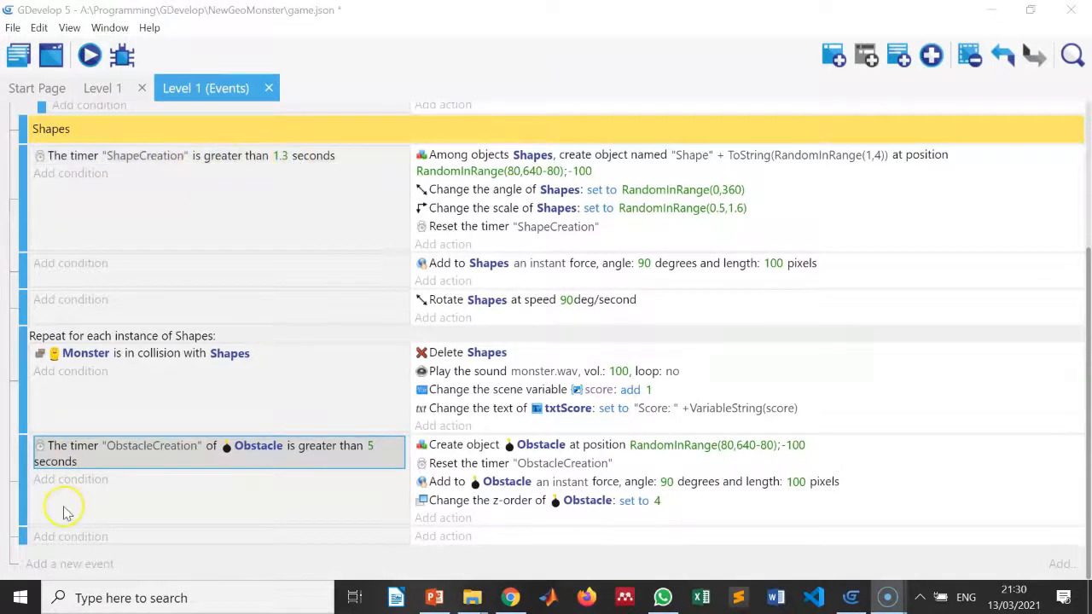
pyautogui.rightClick(86, 455)
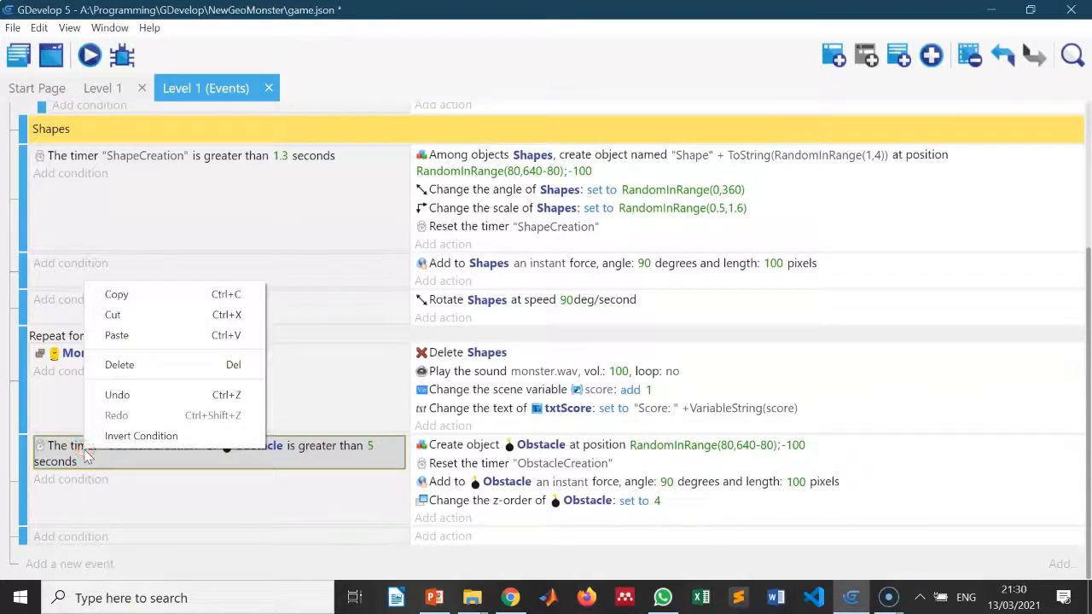
pyautogui.click(137, 368)
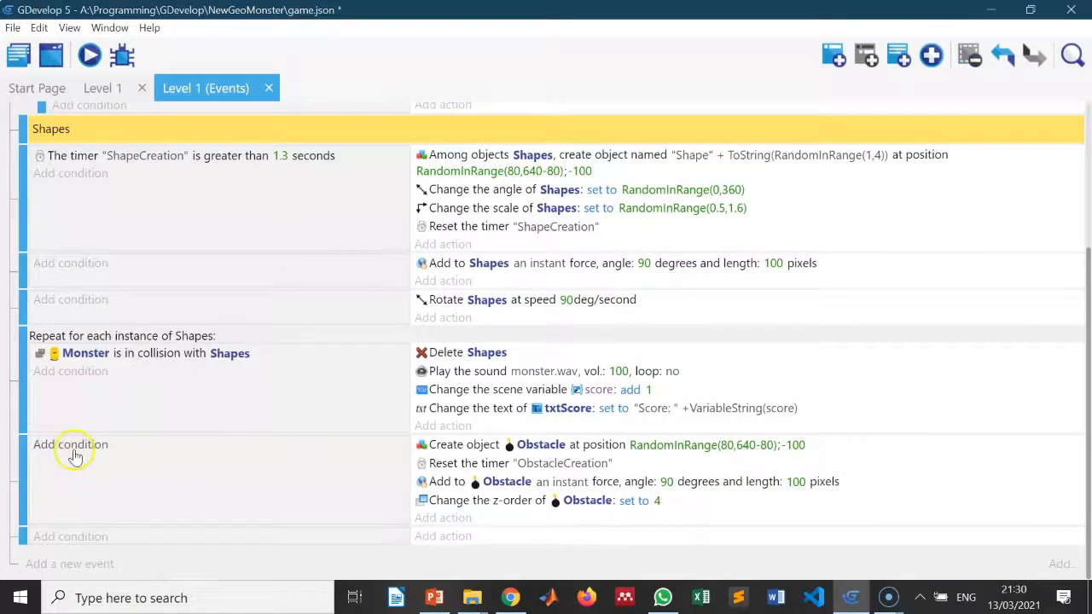
# Add a scene timer condition to the Obstacle creation event testing whether the "ObstacleCreation" timer exceeds 5 seconds
pyautogui.click(74, 453)
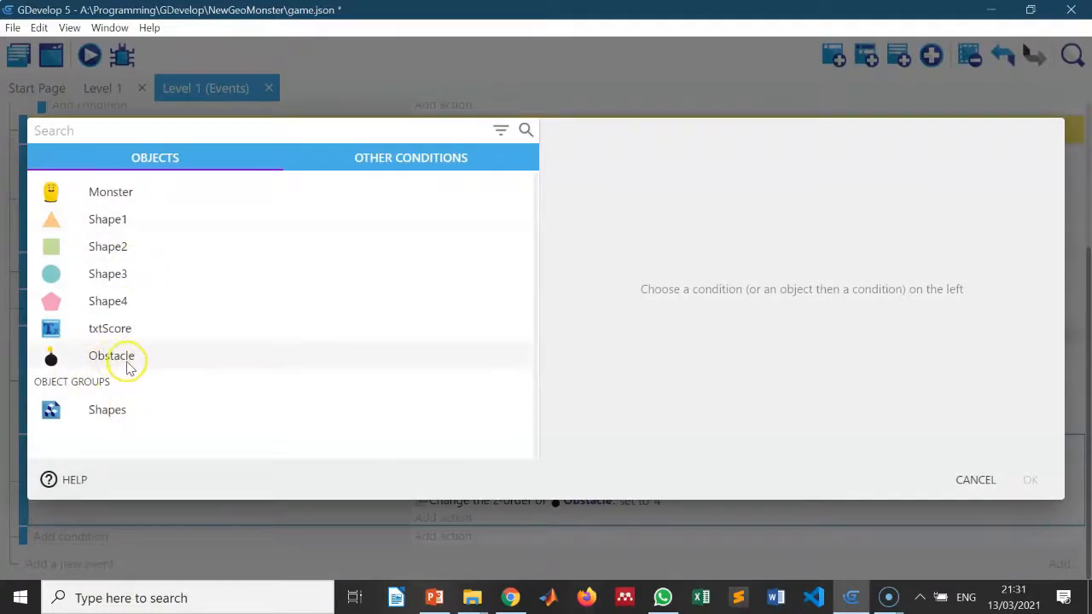
pyautogui.click(392, 157)
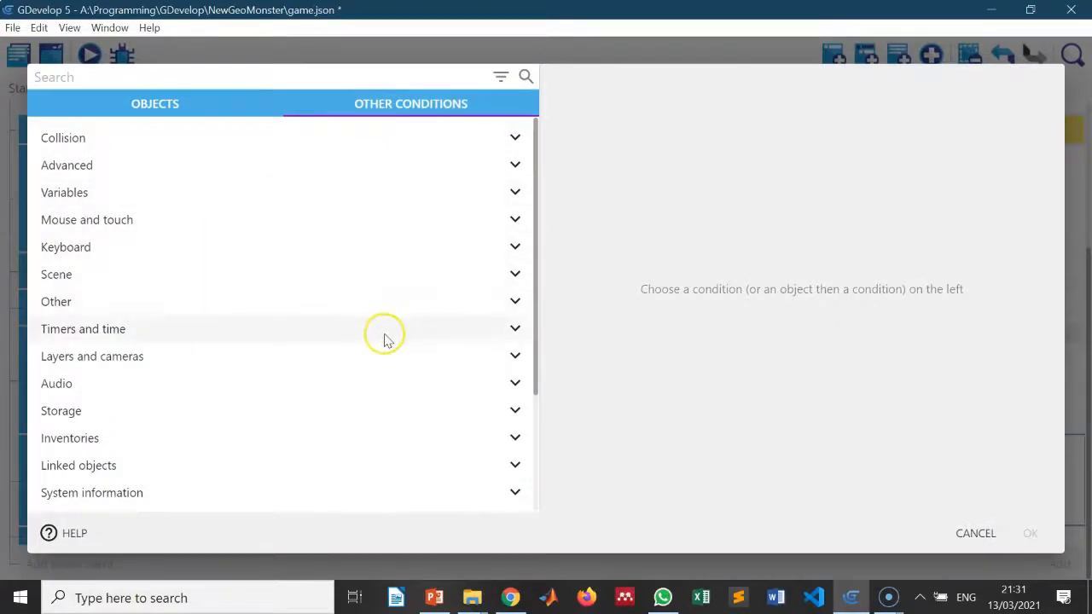
pyautogui.click(514, 329)
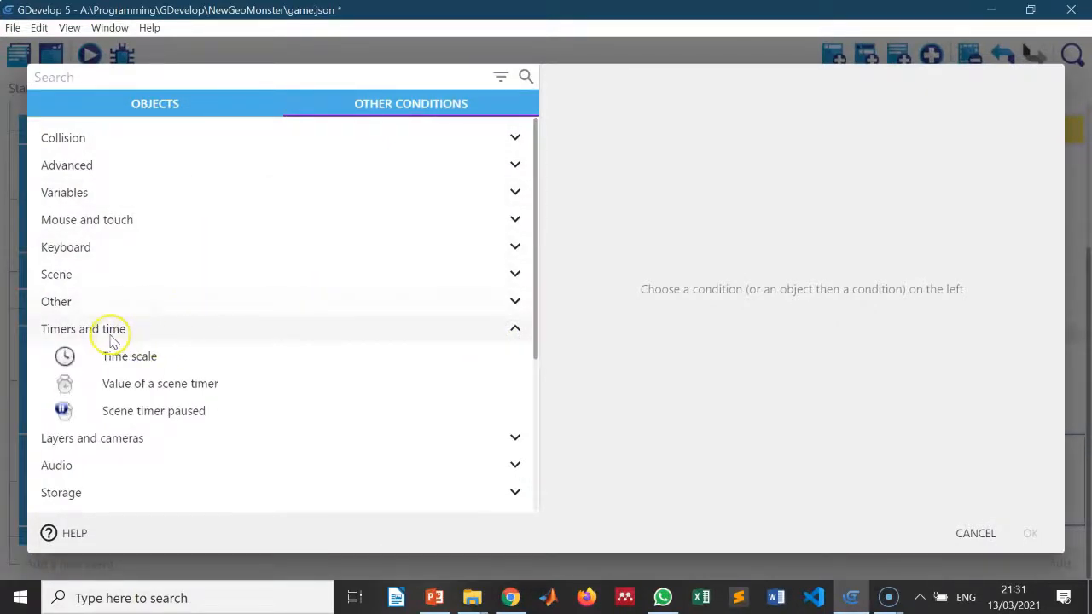
pyautogui.click(176, 383)
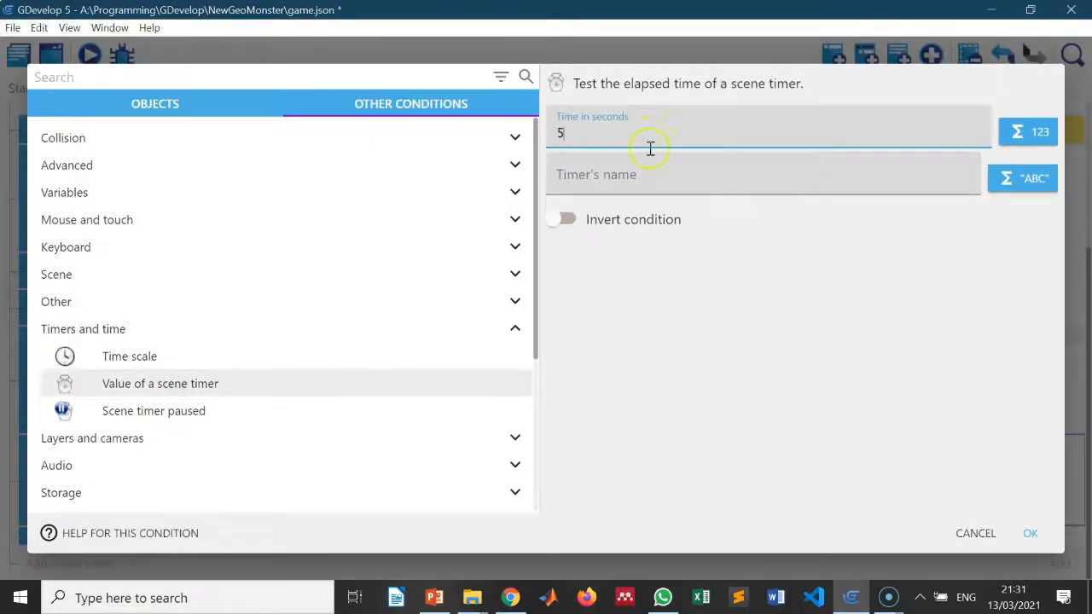
pyautogui.click(646, 170)
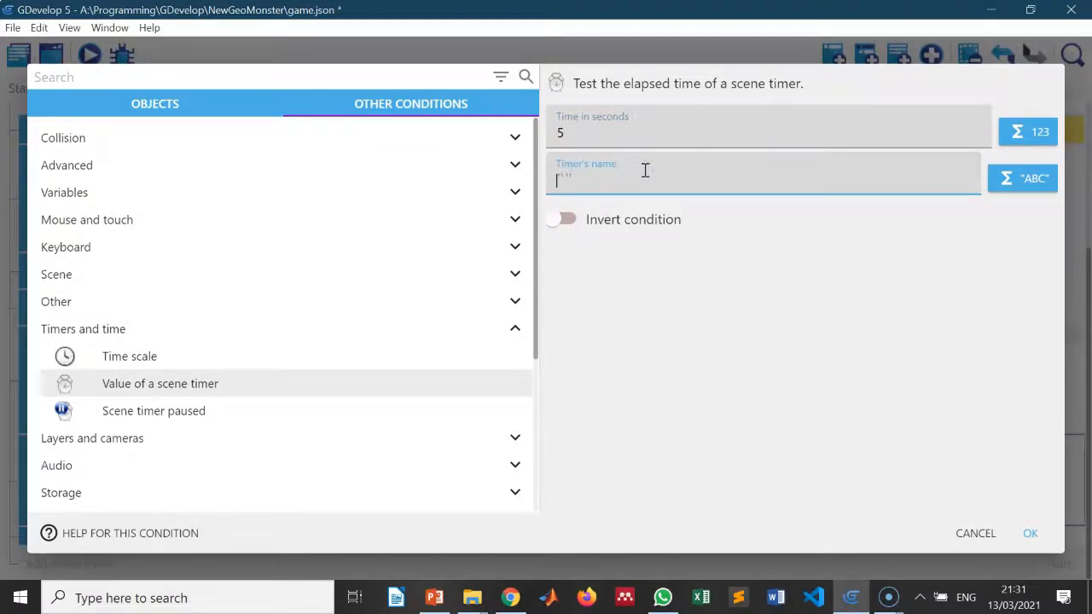
pyautogui.press('BackSpace')
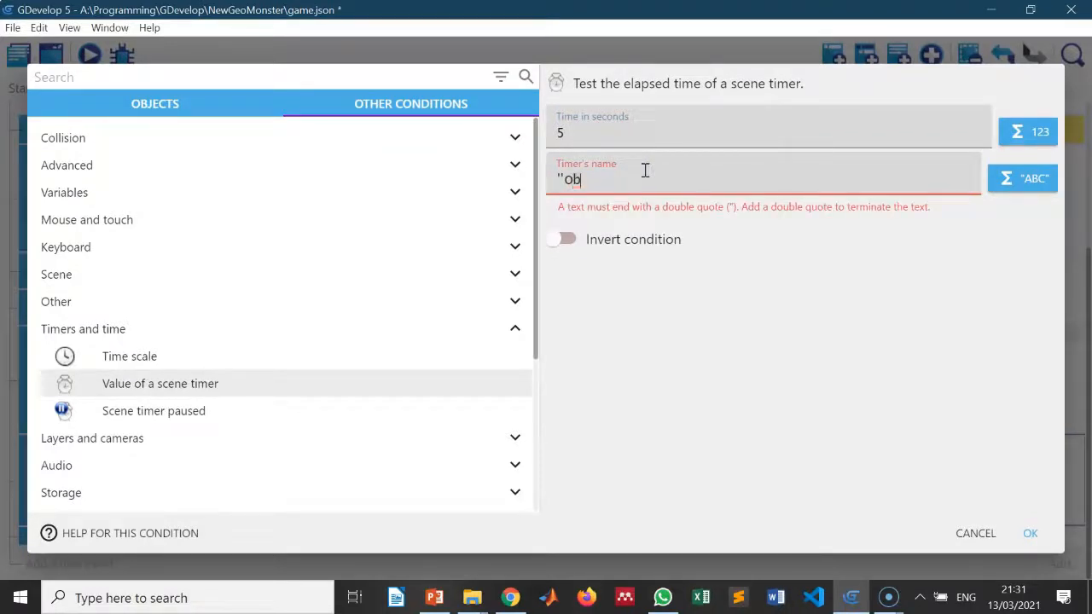
pyautogui.write('ObstacleCreation')
pyautogui.click(1032, 535)
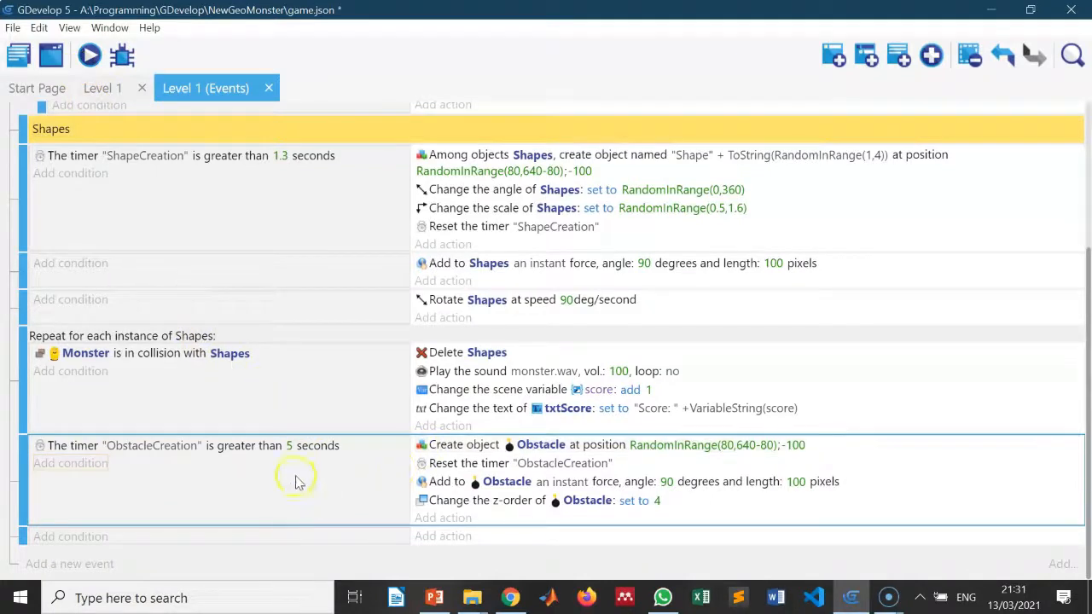
# Preview the game and steer the monster to catch shapes while checking how the timed obstacles appear
pyautogui.click(89, 55)
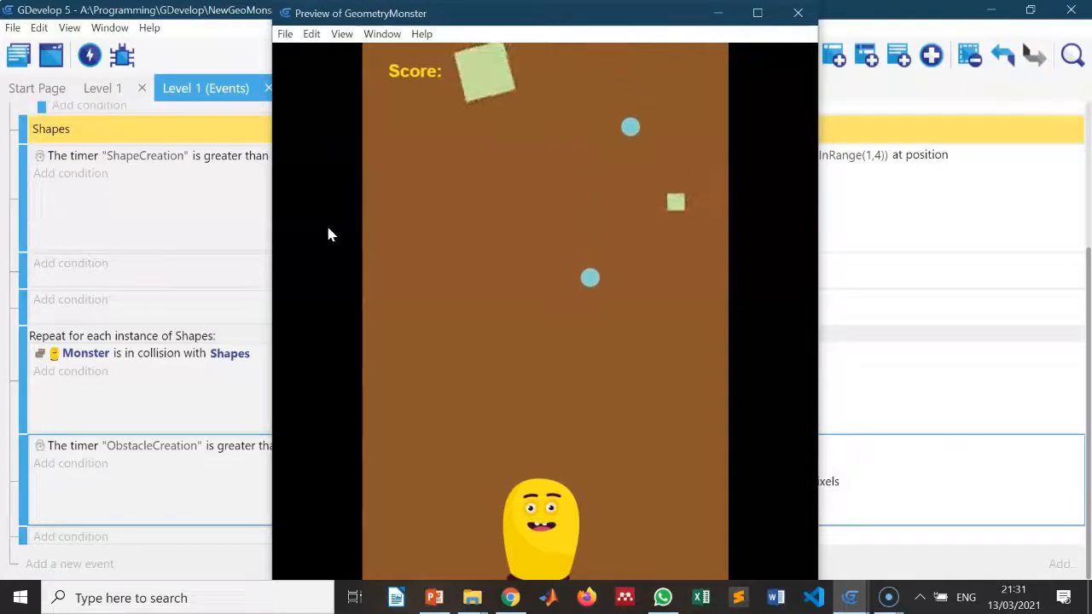
pyautogui.press('Right')
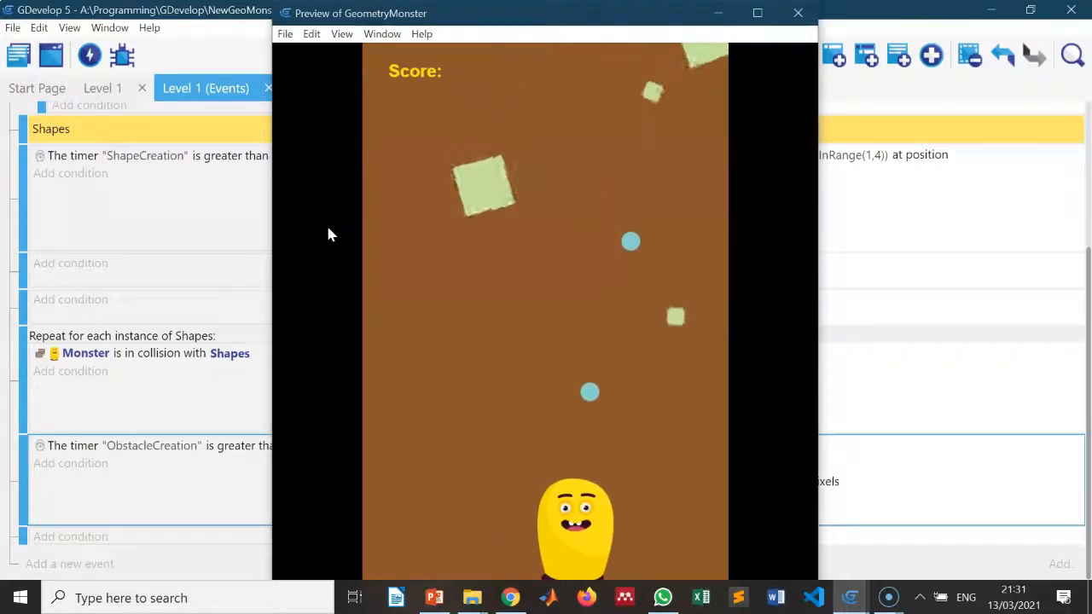
pyautogui.press('Right')
pyautogui.press('Right')
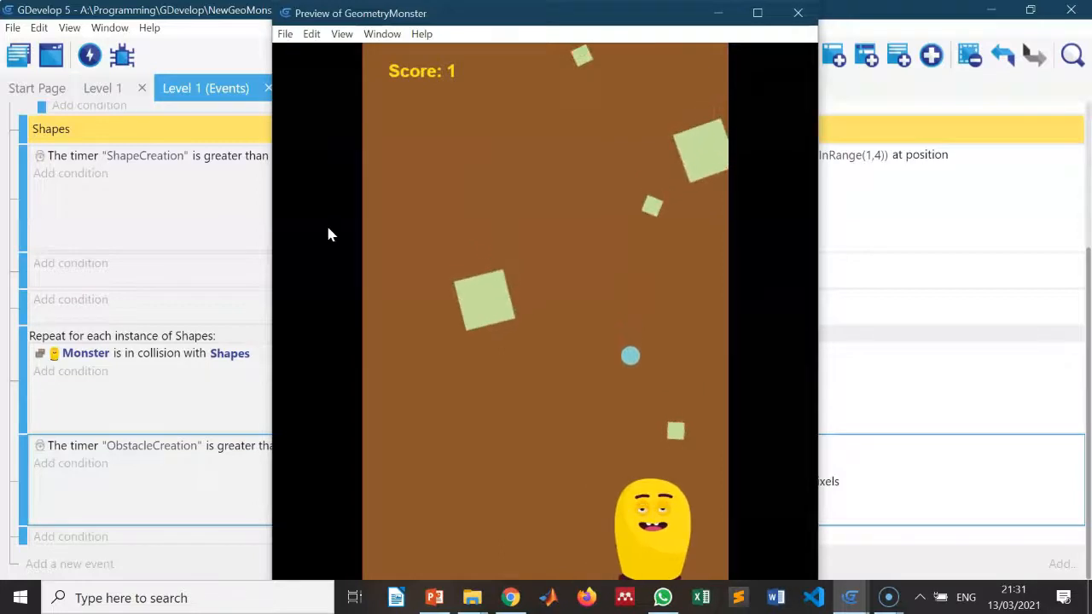
pyautogui.press('Right')
pyautogui.press('Left')
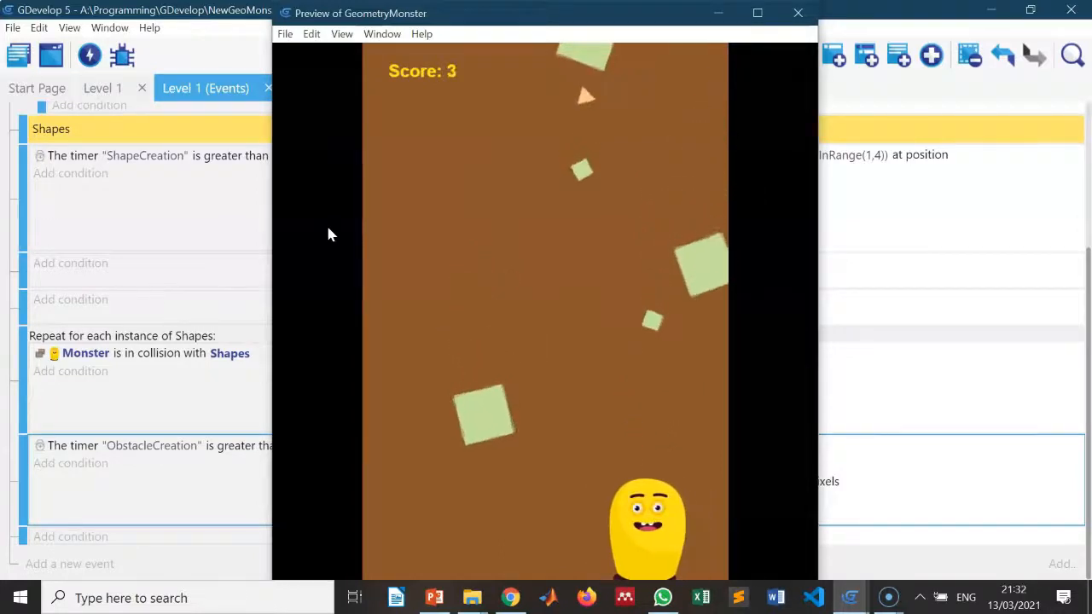
pyautogui.press('Left')
pyautogui.press('Right')
pyautogui.press('Right')
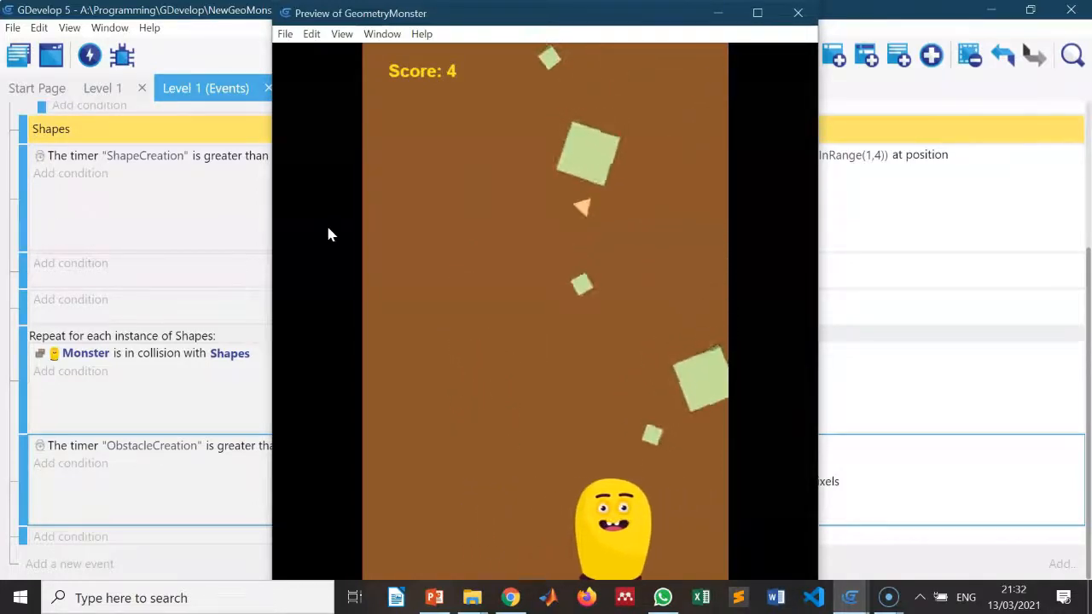
pyautogui.press('Left')
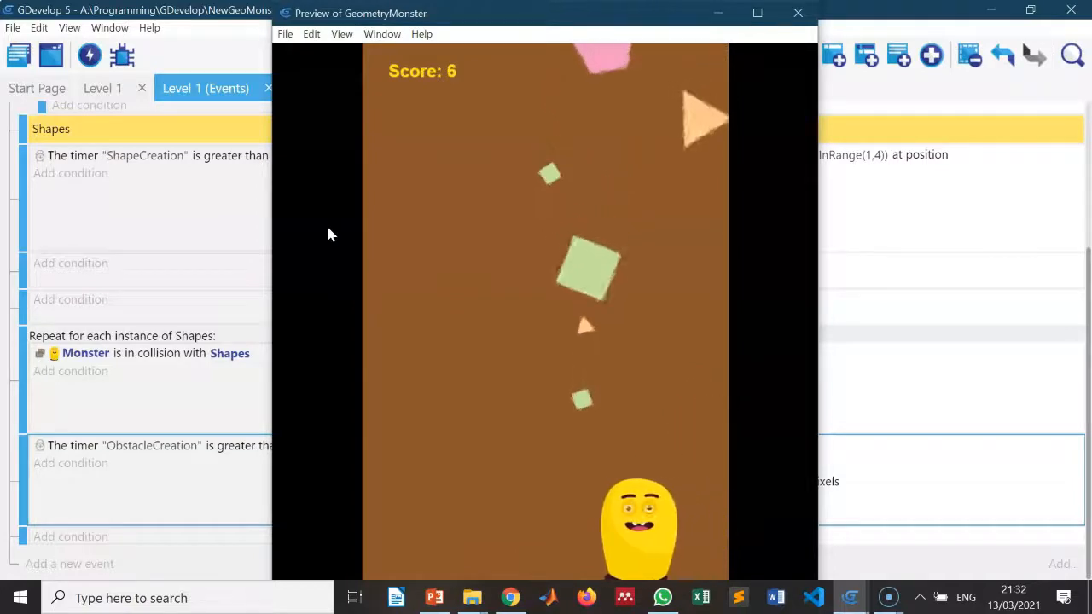
pyautogui.press('Left')
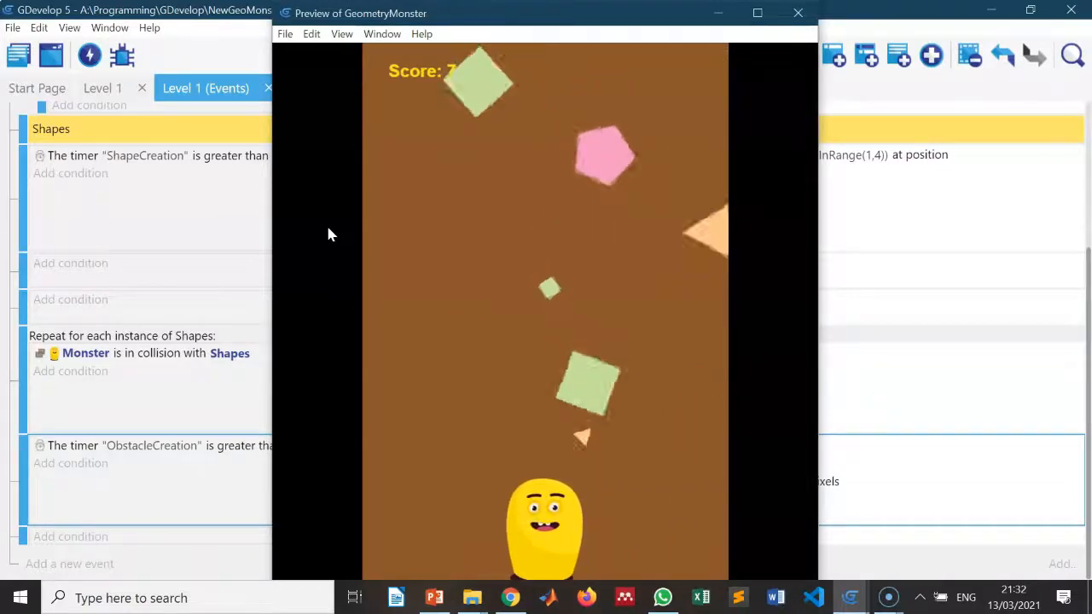
pyautogui.press('Right')
pyautogui.press('Left')
pyautogui.press('Right')
pyautogui.press('Left')
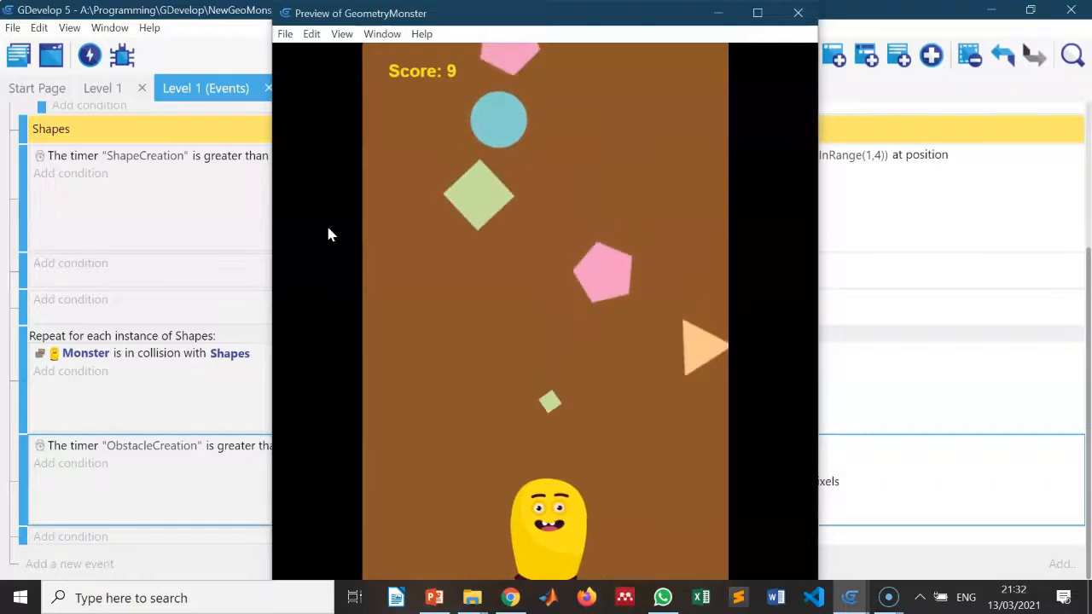
pyautogui.press('Right')
pyautogui.press('Left')
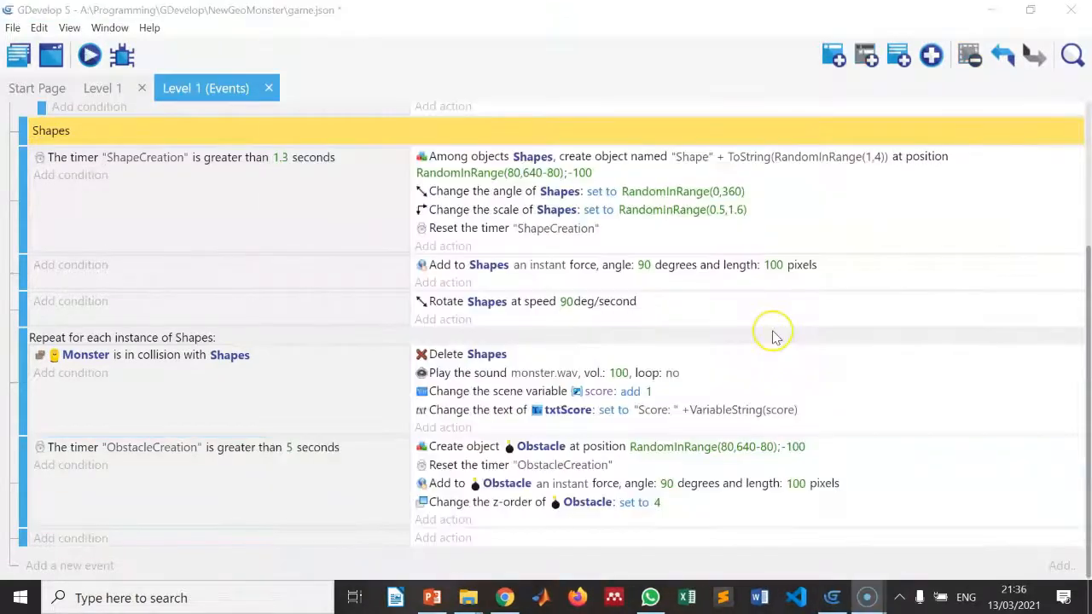
# Move the Obstacle instant force and z-order actions out of the "ObstacleCreation" timer event into the empty event below it
pyautogui.click(730, 356)
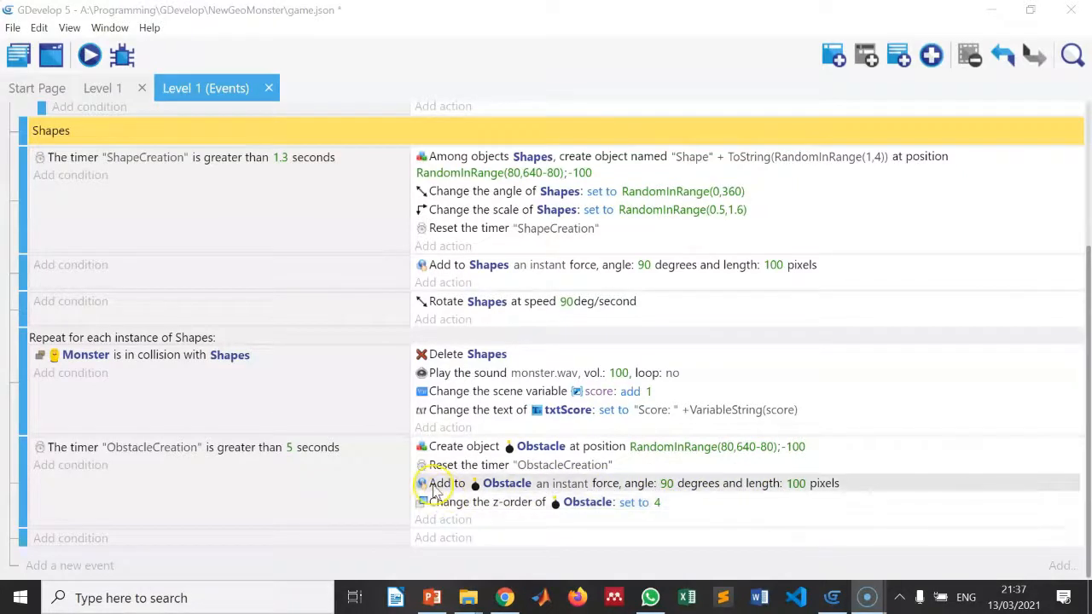
pyautogui.click(435, 491)
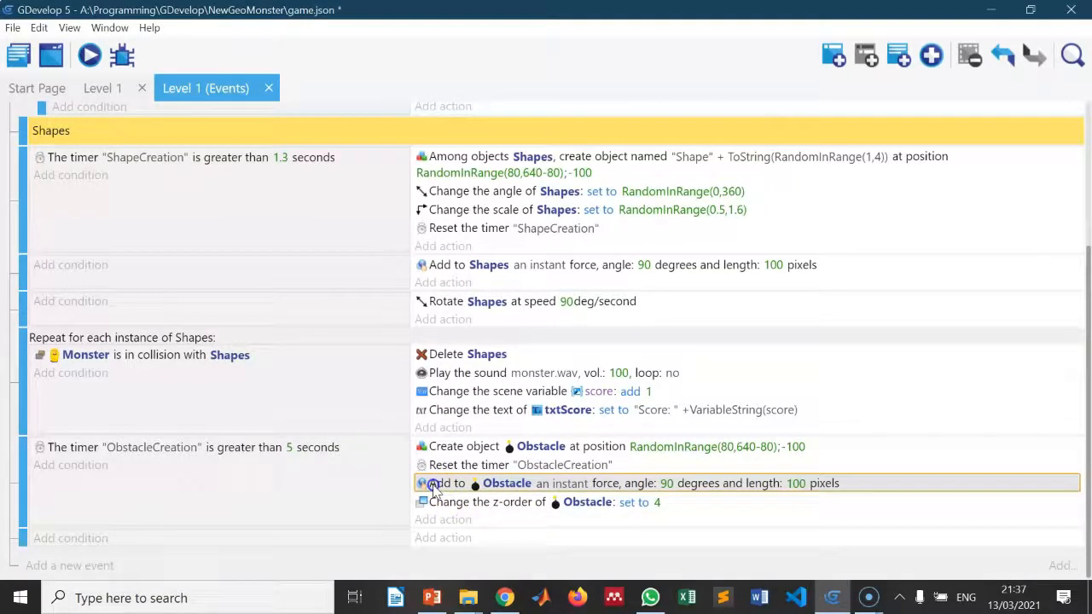
pyautogui.moveTo(433, 486); pyautogui.dragTo(435, 536)
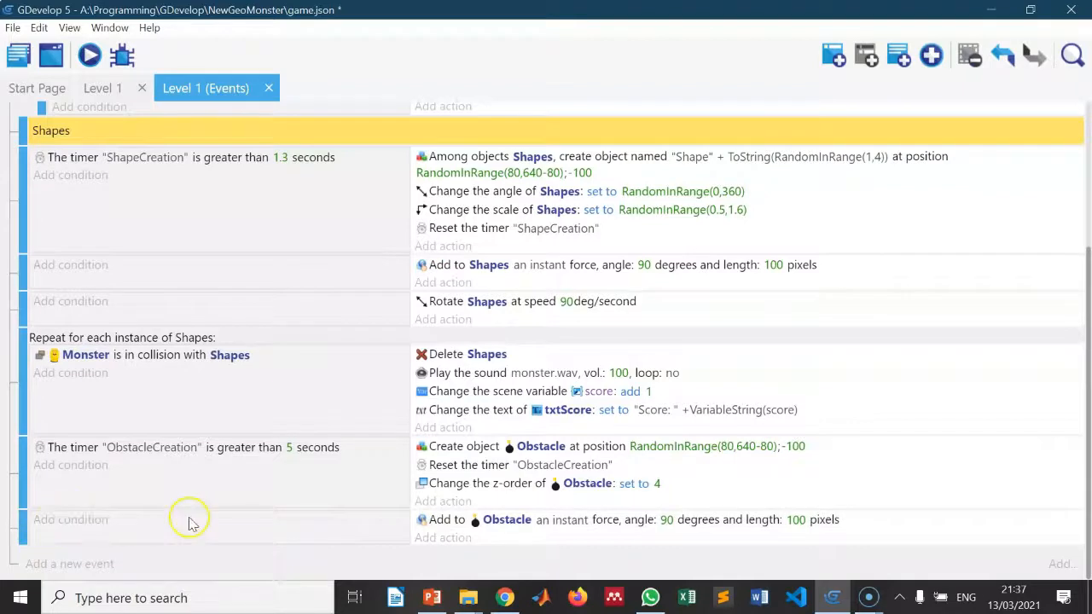
pyautogui.moveTo(426, 483); pyautogui.dragTo(430, 546)
pyautogui.click(435, 522)
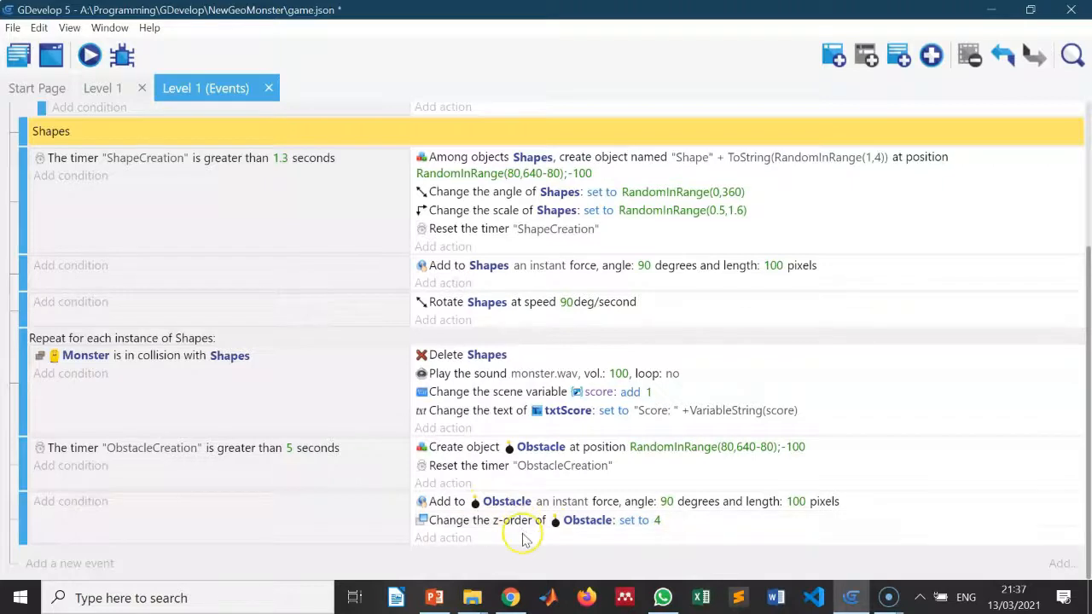
# Preview the game again, steering the monster among the shapes to check that the bombs fall, and close the preview
pyautogui.click(90, 55)
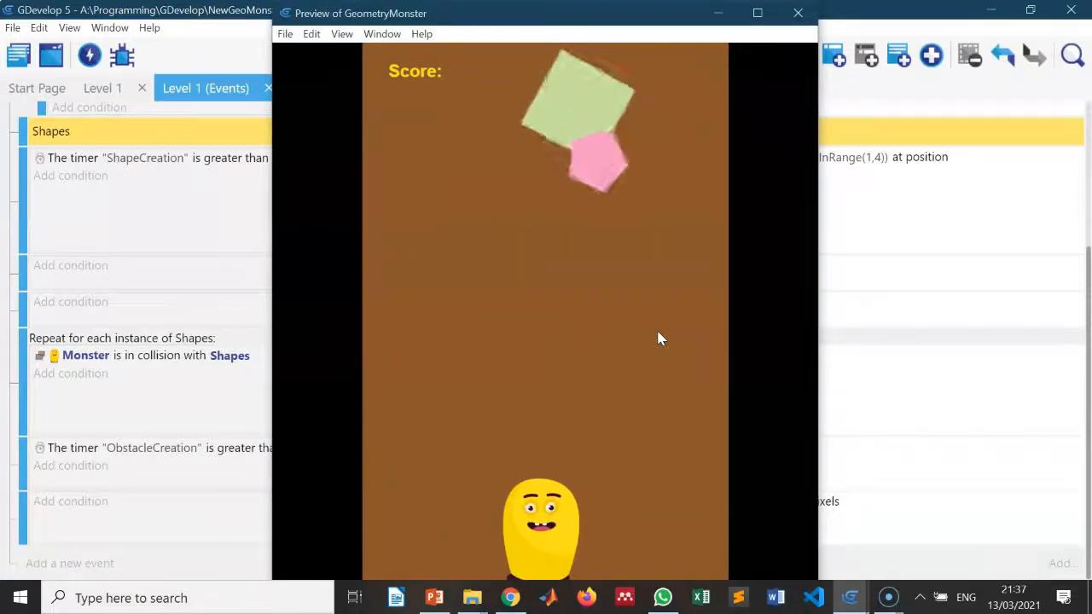
pyautogui.press('Right')
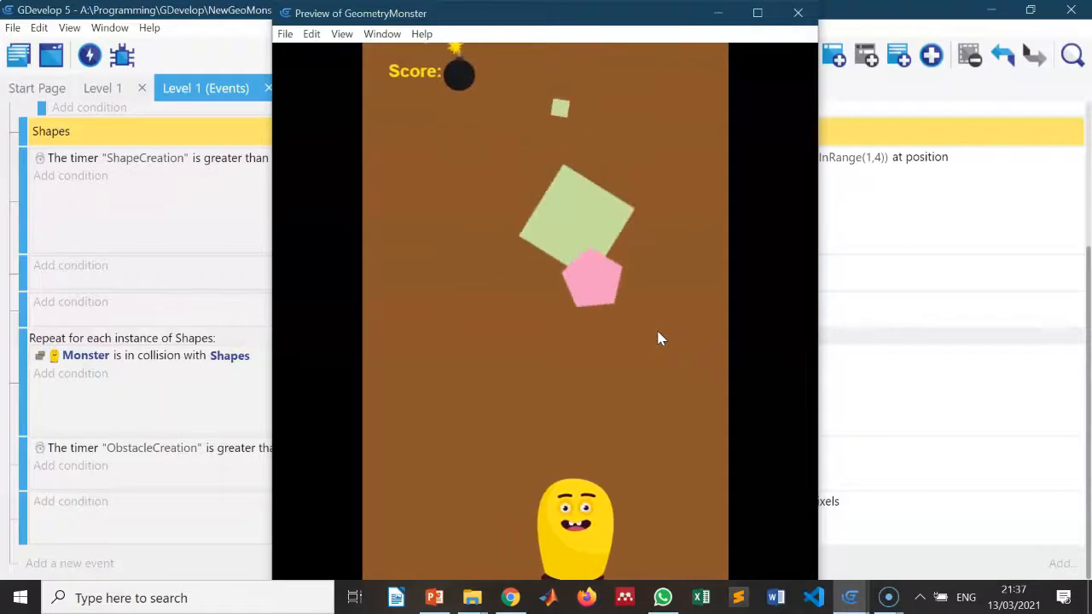
pyautogui.press('Left')
pyautogui.press('Left')
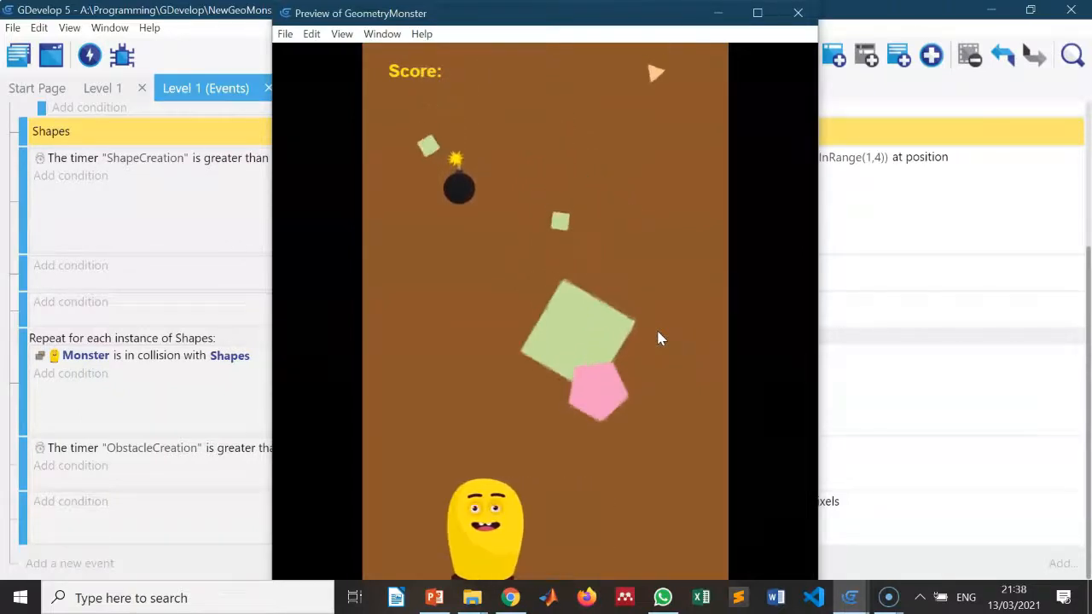
pyautogui.press('Right')
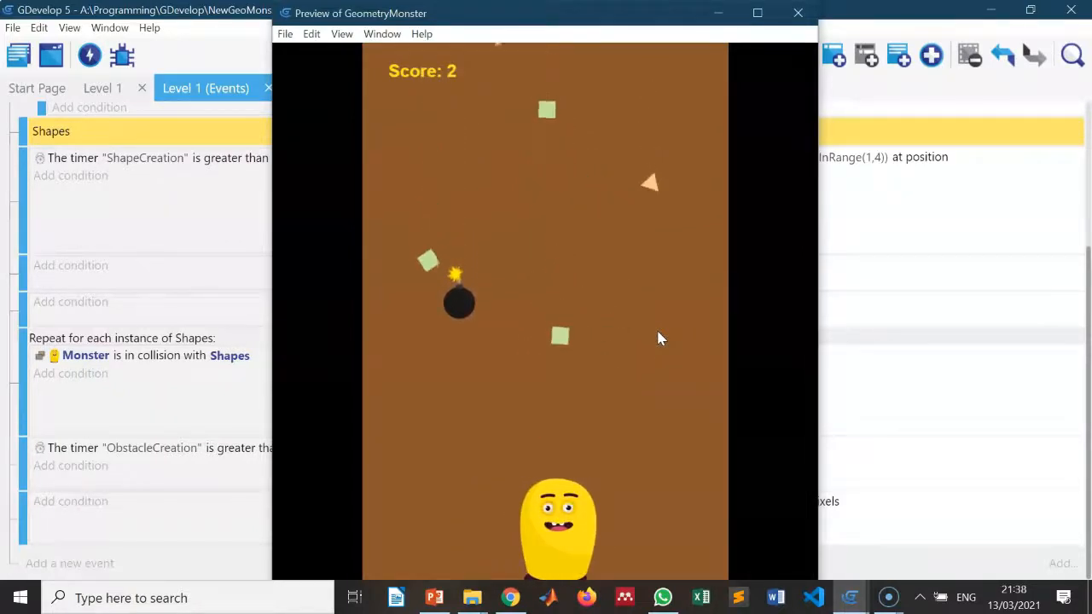
pyautogui.press('Left')
pyautogui.press('Right')
pyautogui.press('Left')
pyautogui.press('Right')
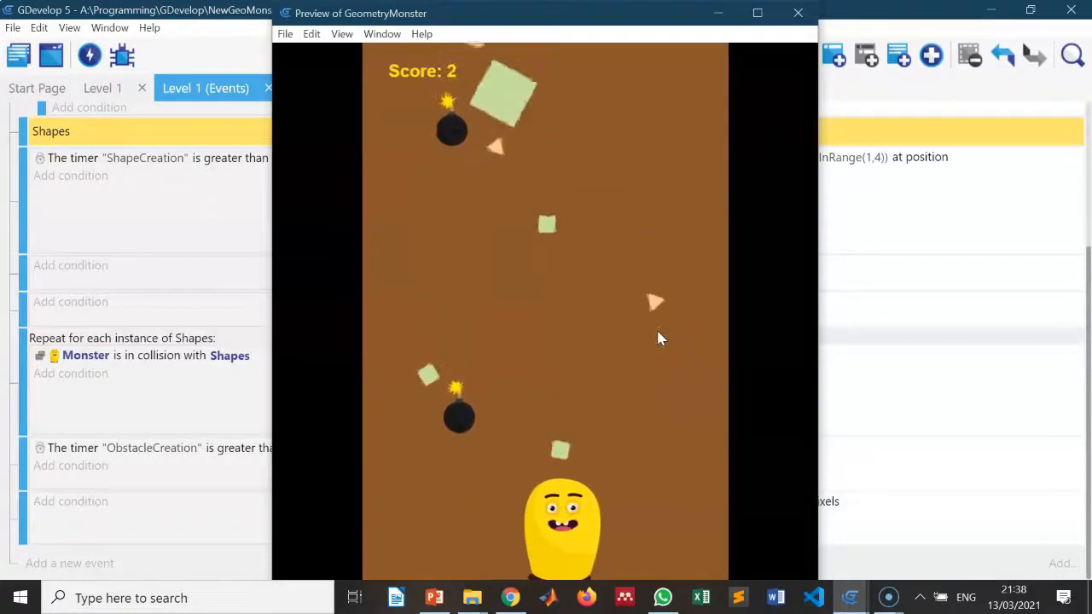
pyautogui.press('Left')
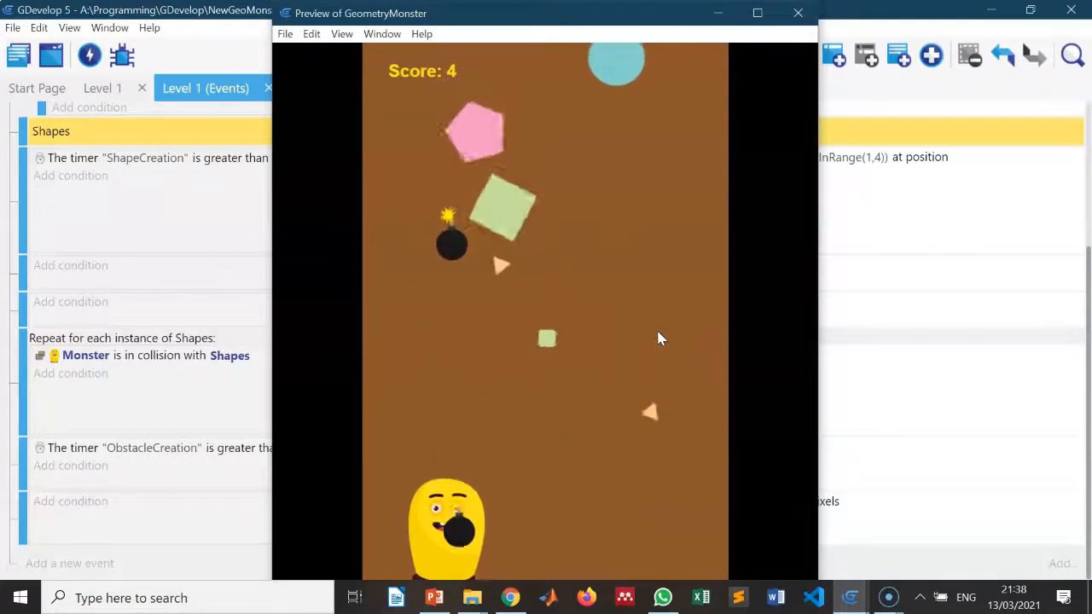
pyautogui.press('Right')
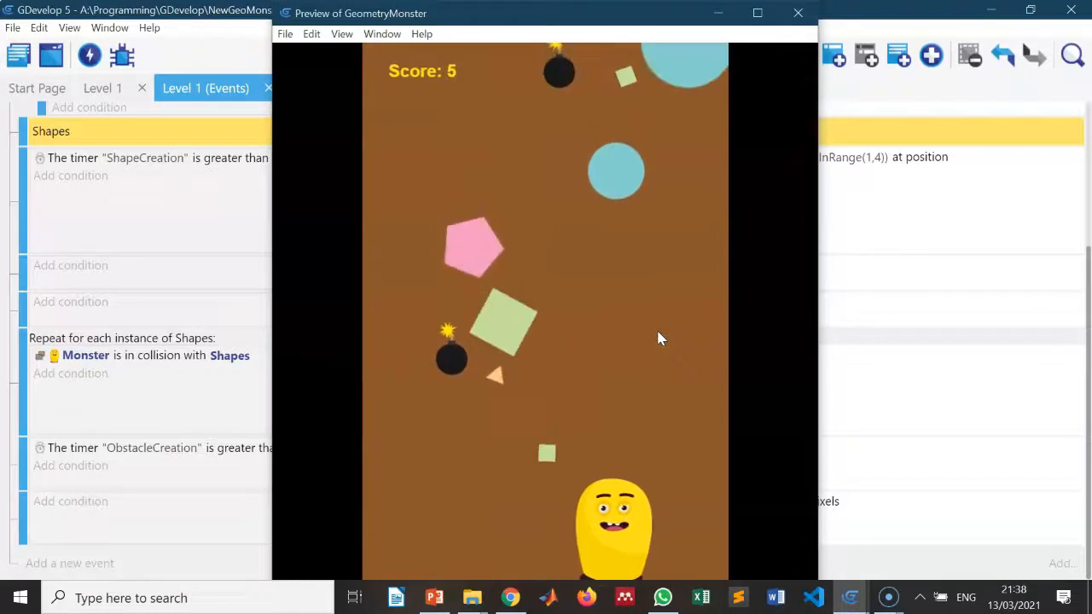
pyautogui.press('Left')
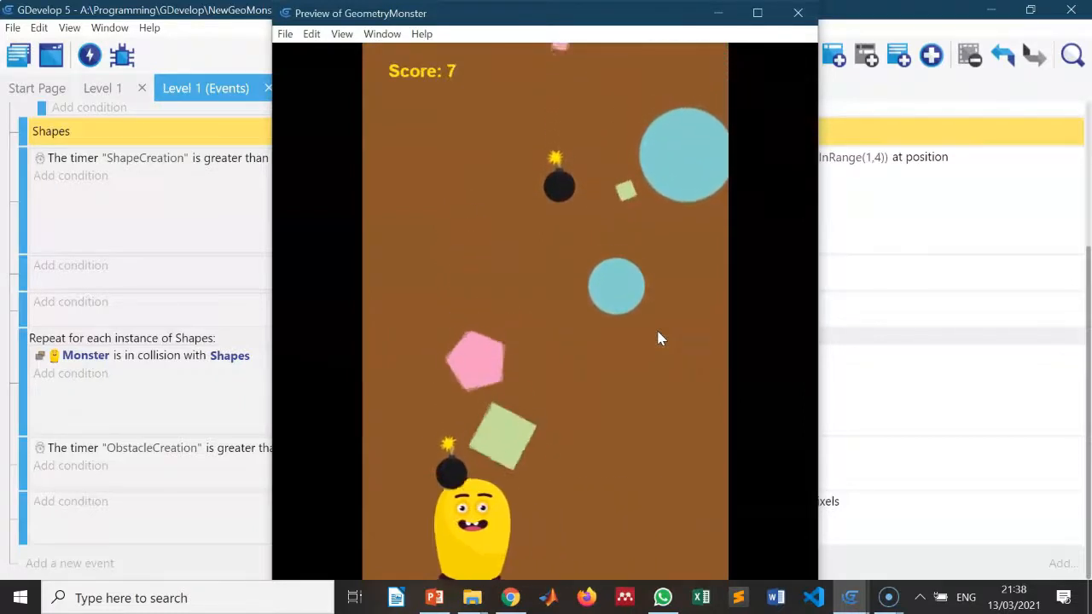
pyautogui.press('Right')
pyautogui.press('Left')
pyautogui.press('Right')
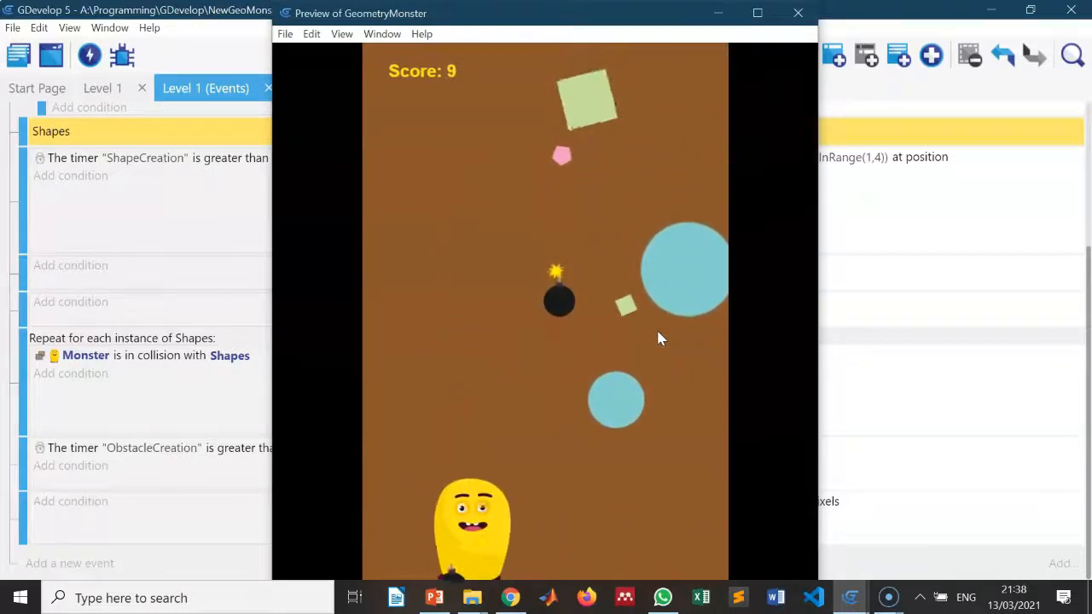
pyautogui.press('Left')
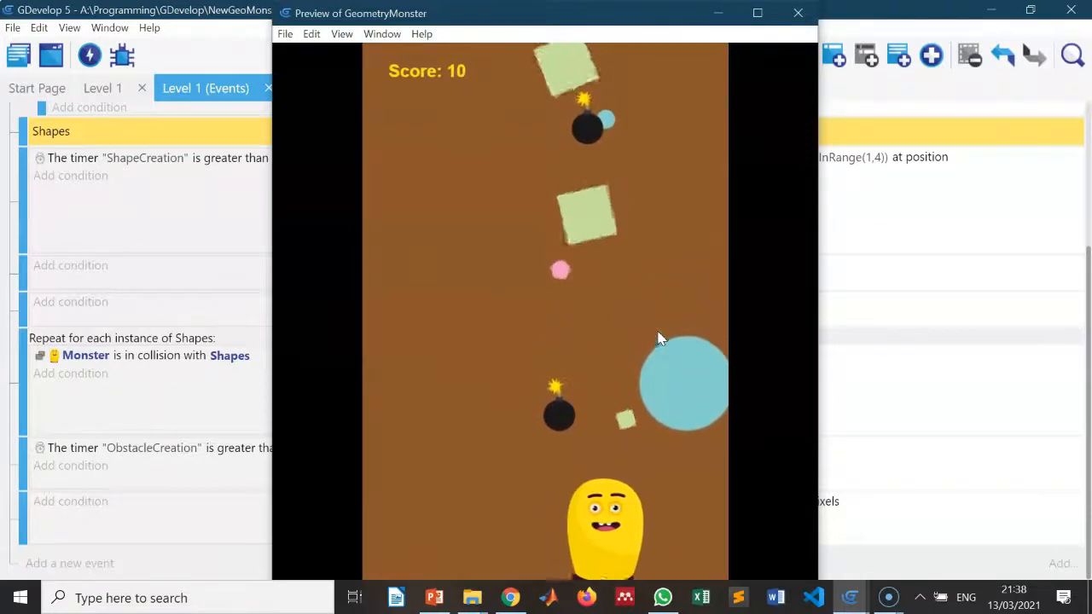
pyautogui.press('Right')
pyautogui.press('Left')
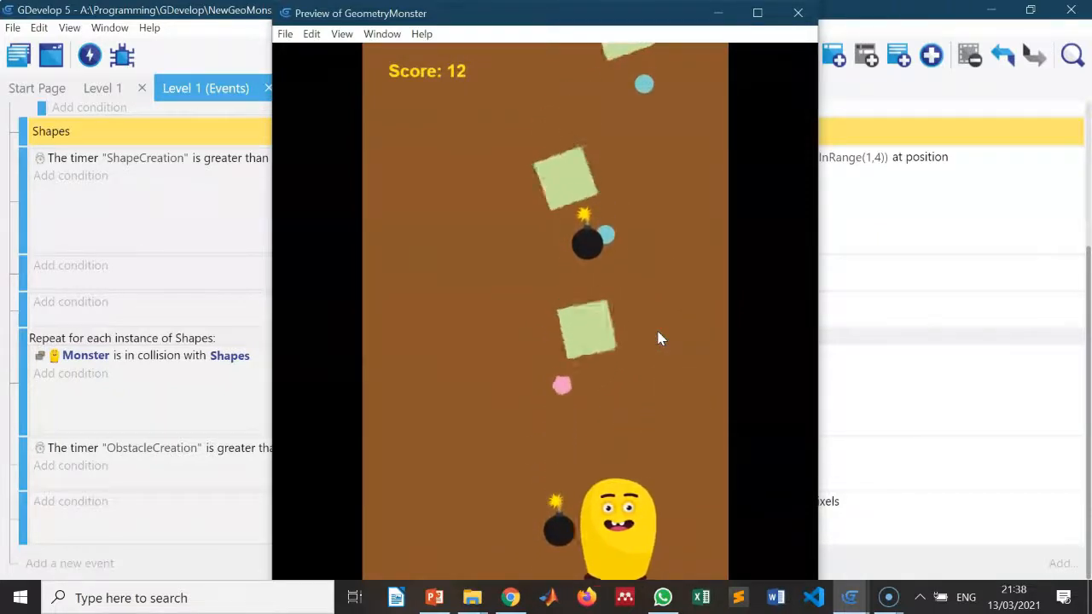
pyautogui.press('Right')
pyautogui.press('Right')
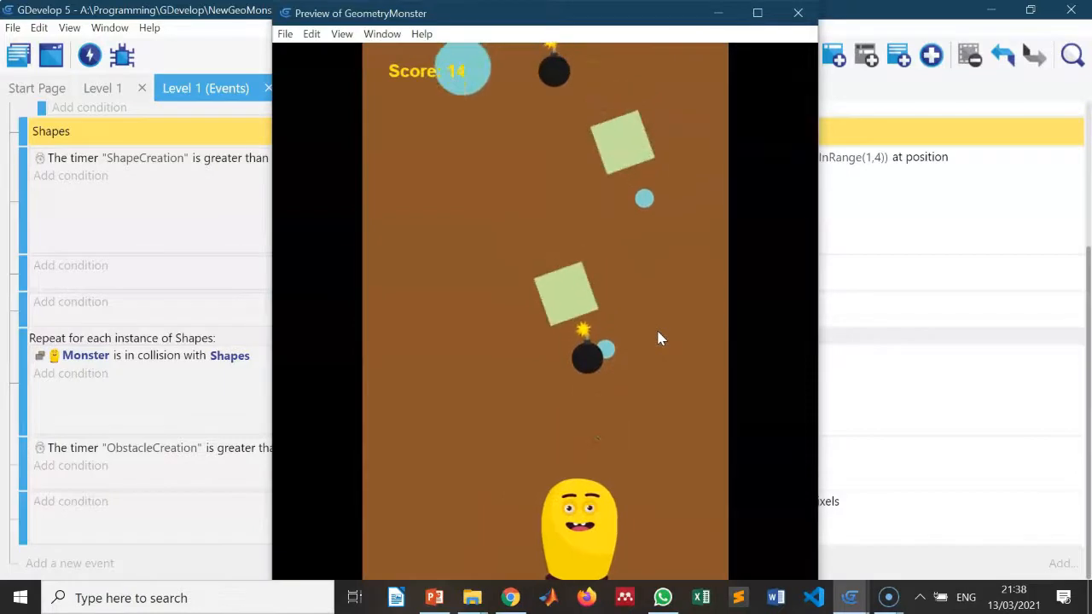
pyautogui.click(660, 333)
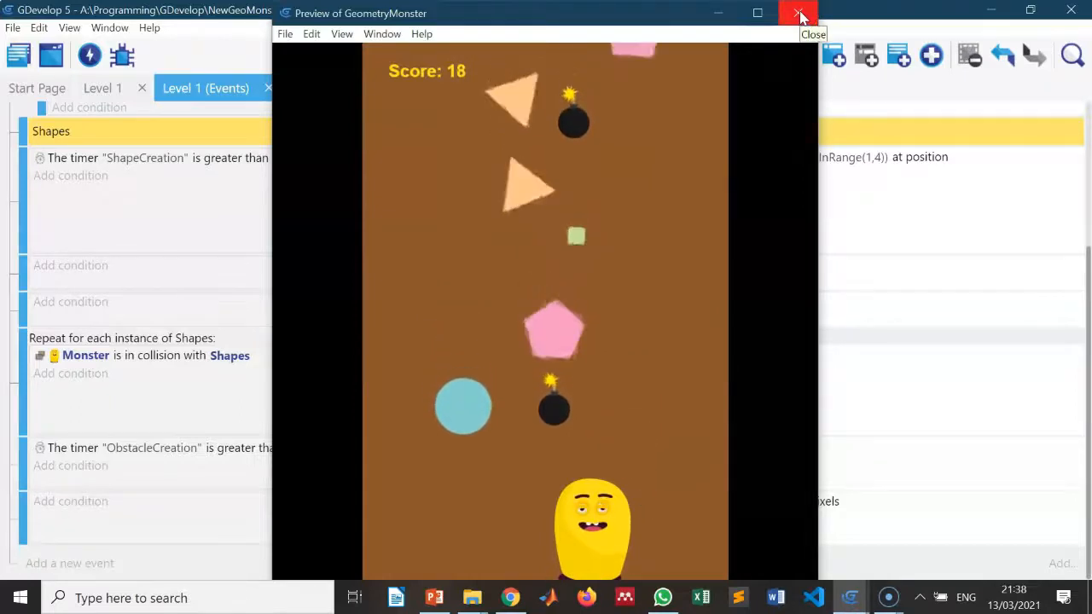
pyautogui.click(799, 14)
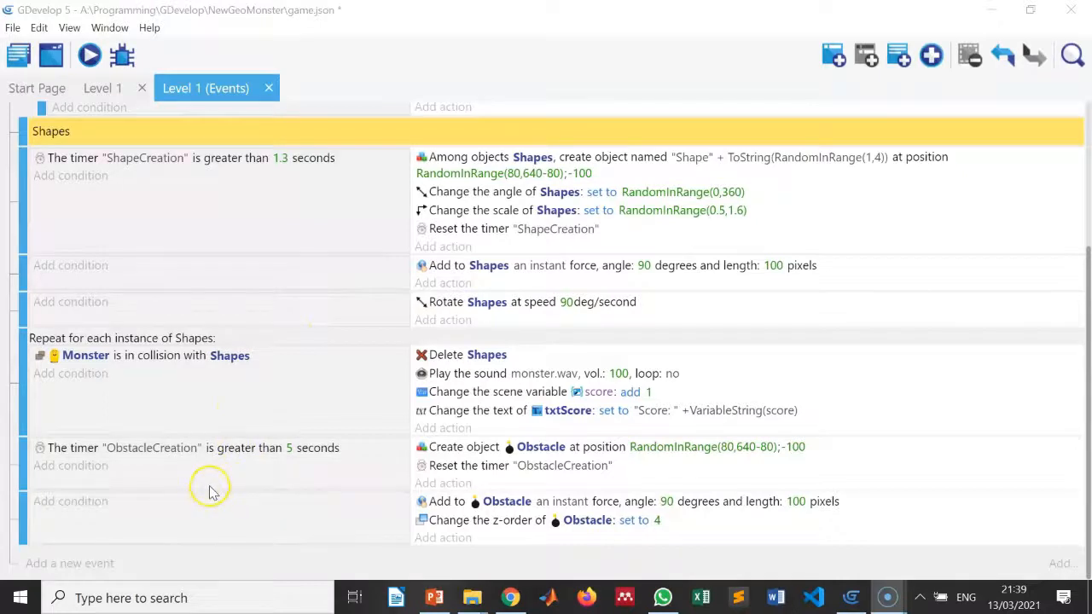
# Return to the Level 1 scene and search the GeometryMonster project items for "life"
pyautogui.click(104, 90)
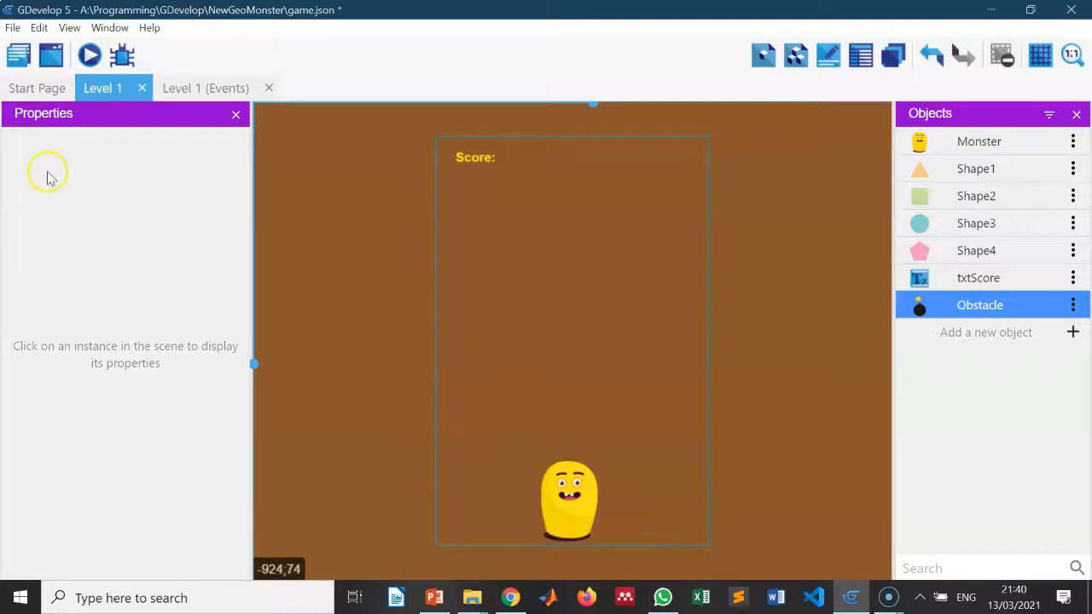
pyautogui.click(19, 56)
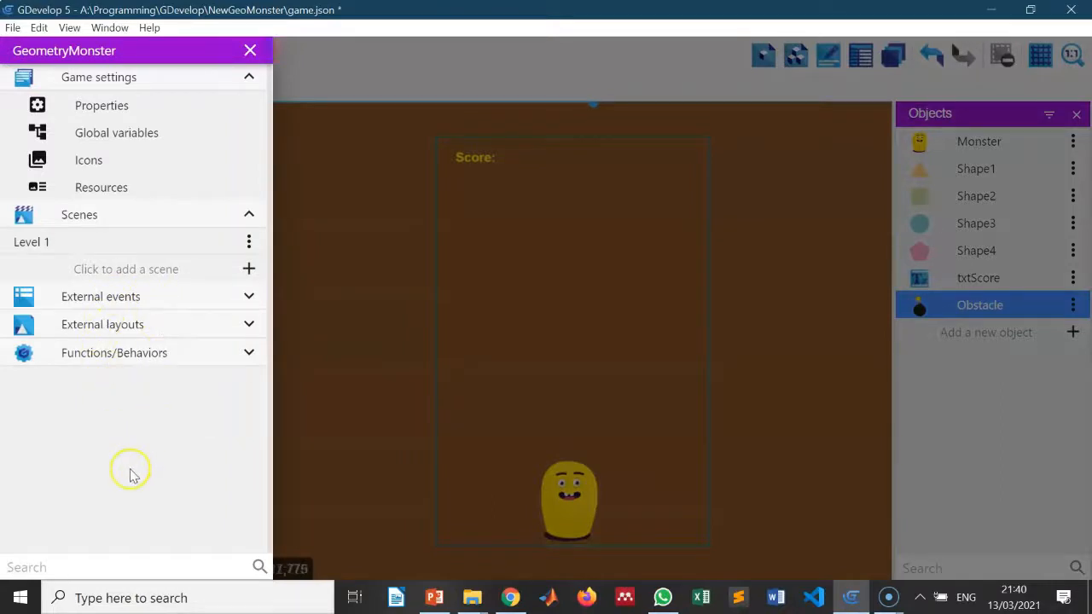
pyautogui.click(59, 558)
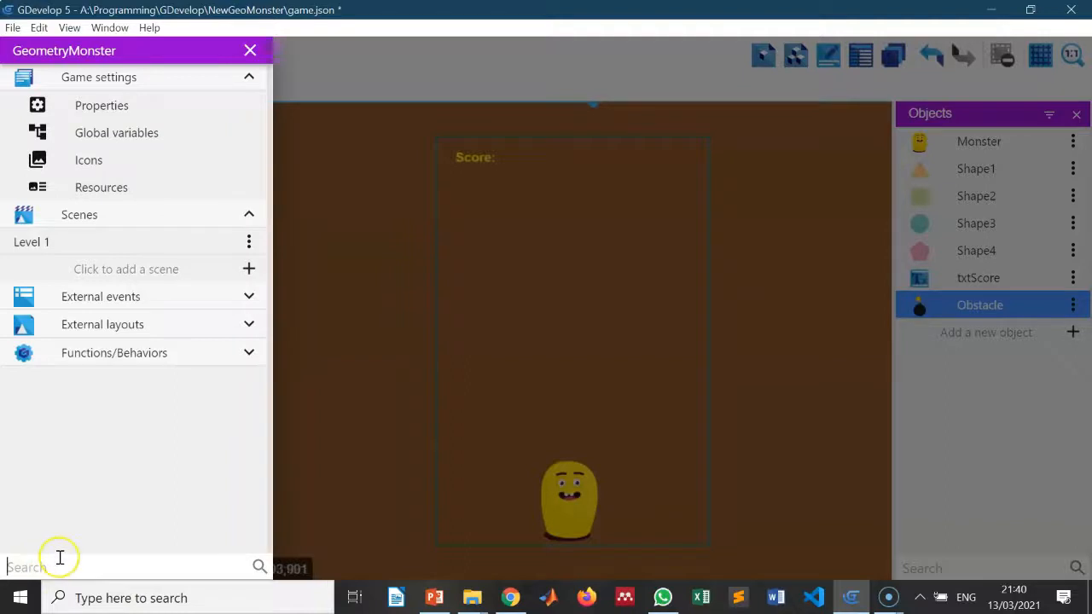
pyautogui.click(248, 324)
pyautogui.click(248, 324)
pyautogui.click(247, 296)
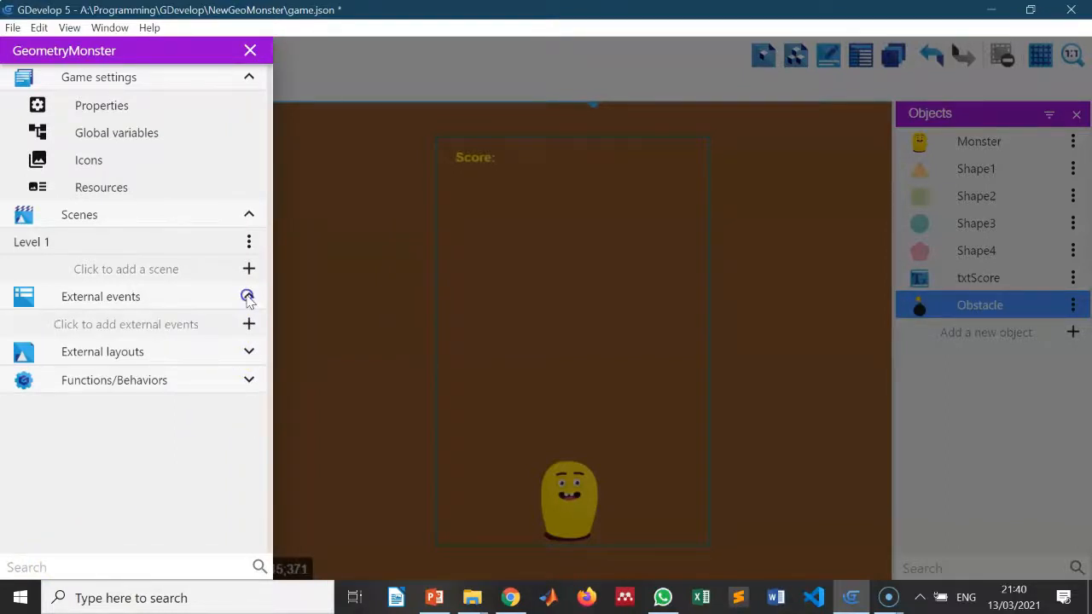
pyautogui.click(247, 296)
pyautogui.click(64, 566)
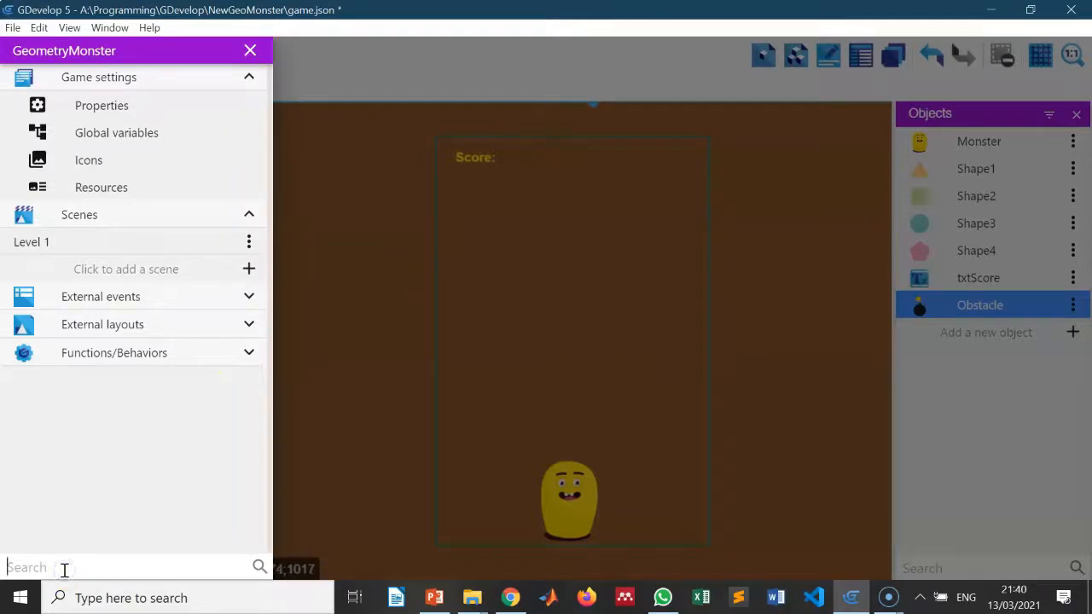
pyautogui.write('life')
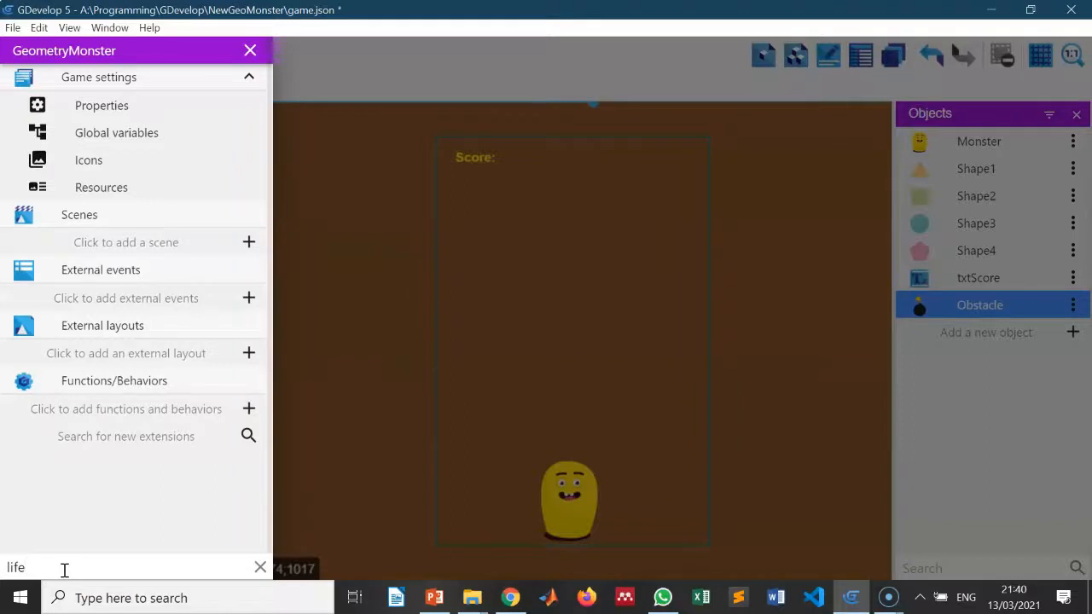
# Search the new extensions for "life" and install Health (life points and damages for objects) in the project
pyautogui.click(108, 439)
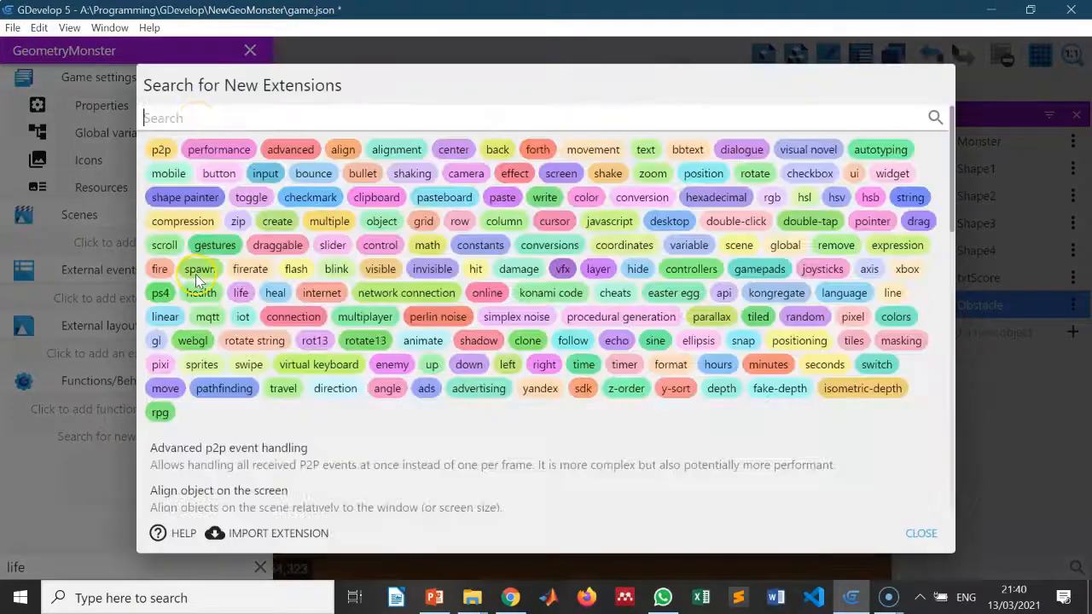
pyautogui.click(204, 116)
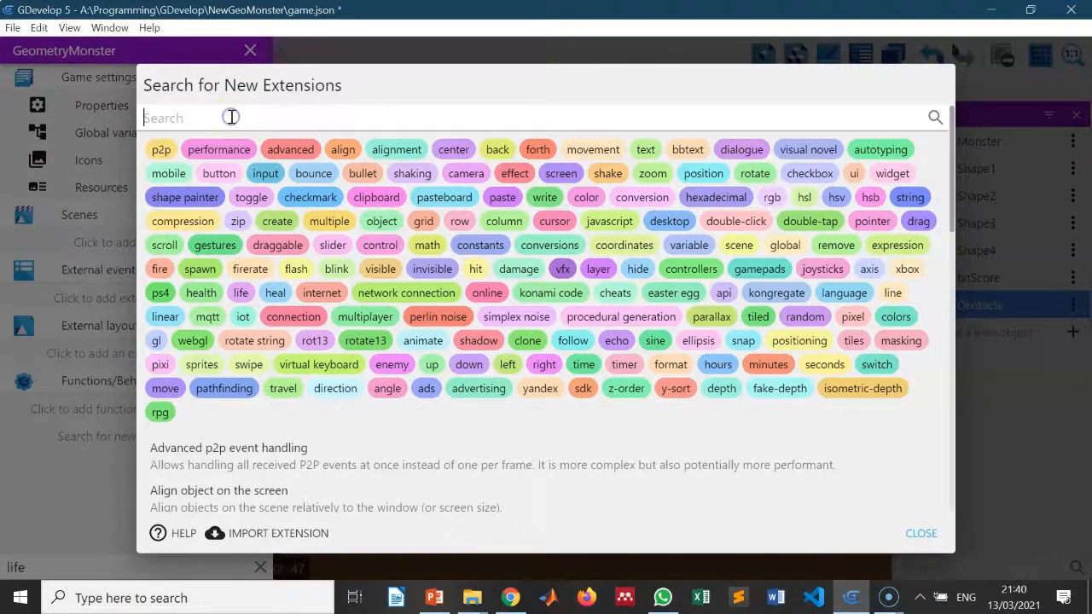
pyautogui.write('li')
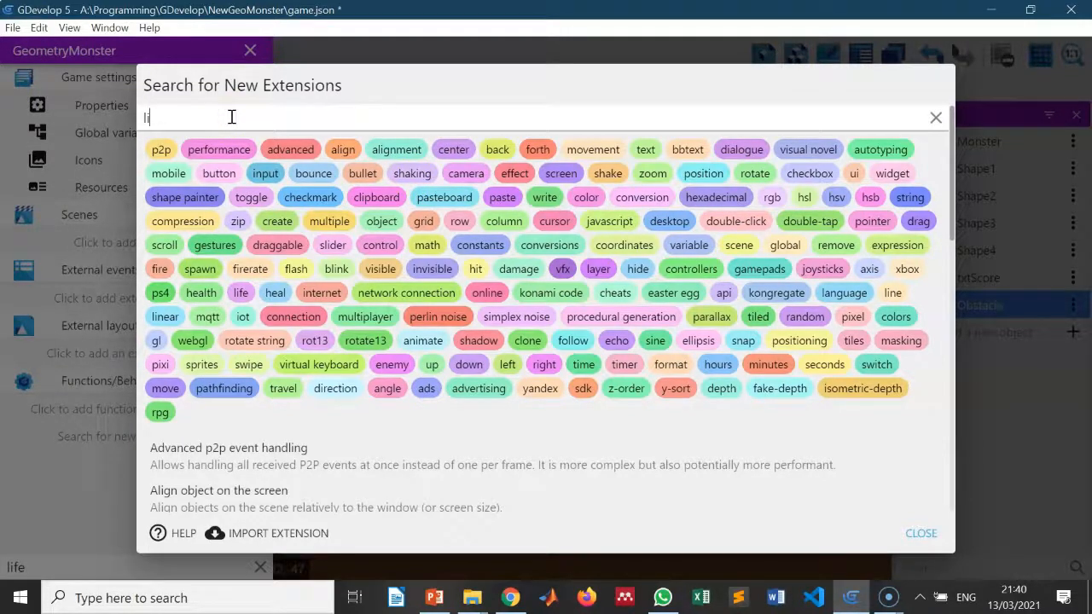
pyautogui.write('fe')
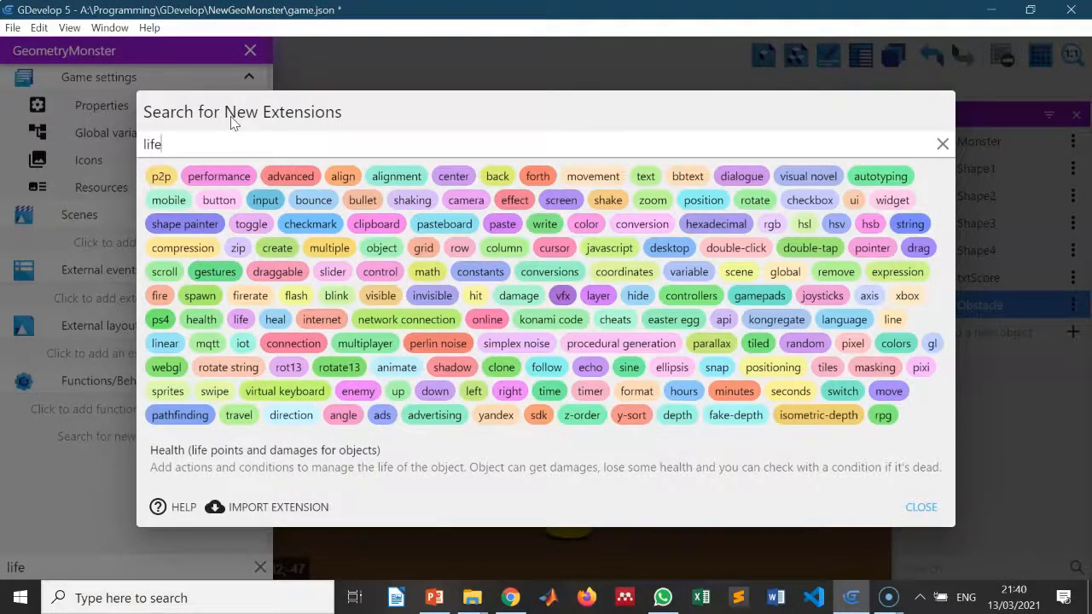
pyautogui.click(222, 466)
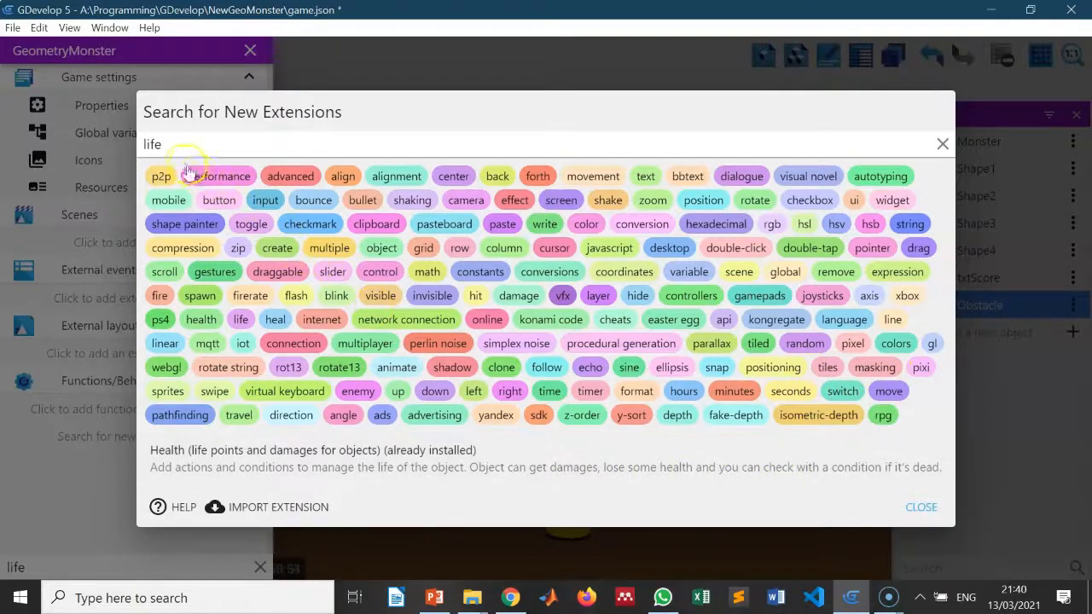
# Search the extensions for "bli", install Flash (blink) in the project, and return to the Level 1 scene
pyautogui.click(150, 144)
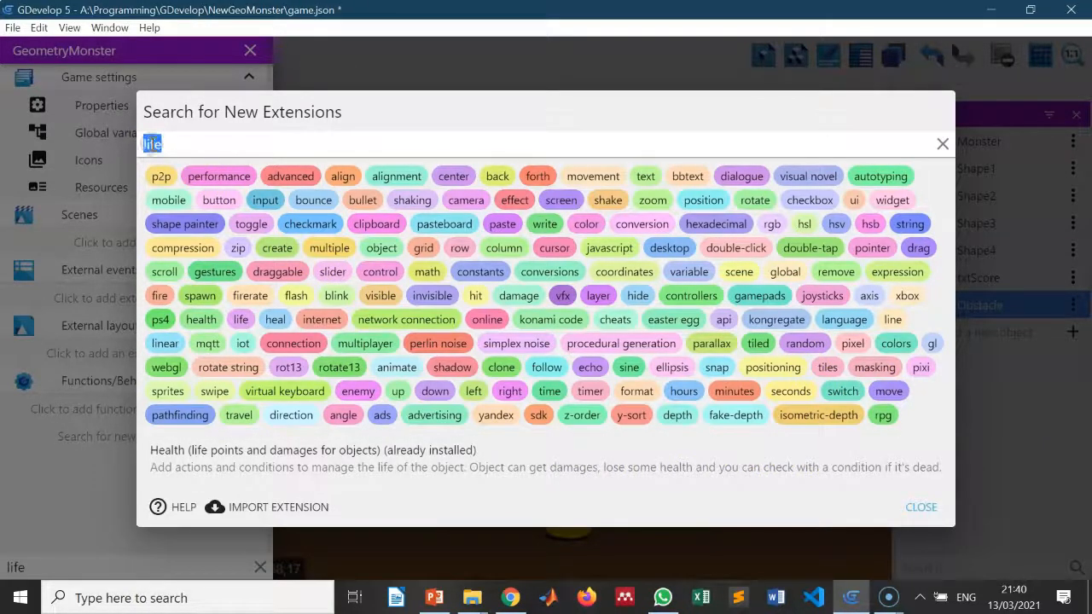
pyautogui.write('bli')
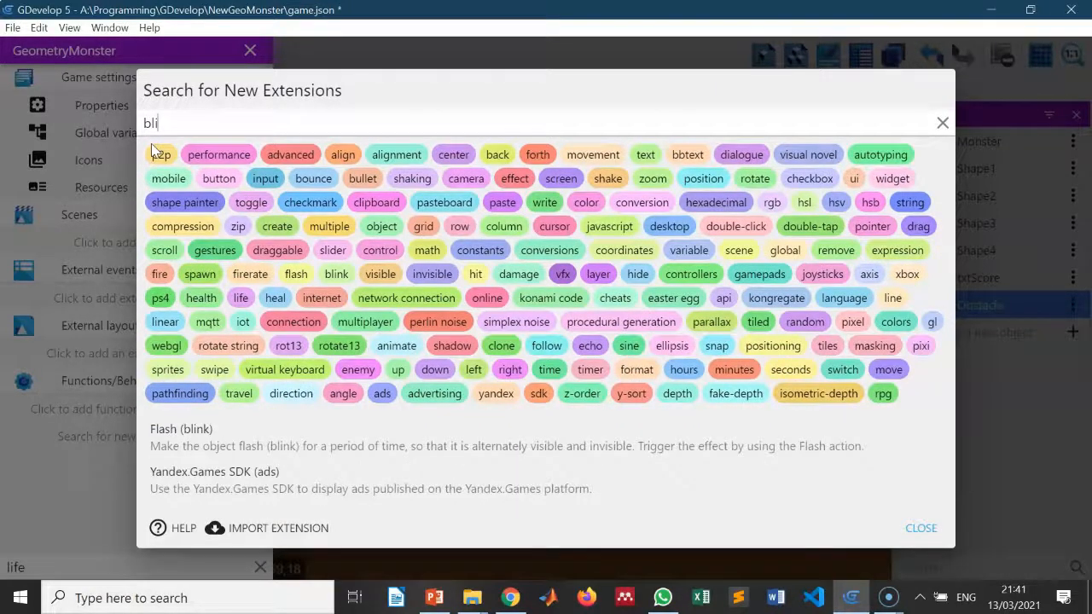
pyautogui.click(232, 444)
pyautogui.click(228, 436)
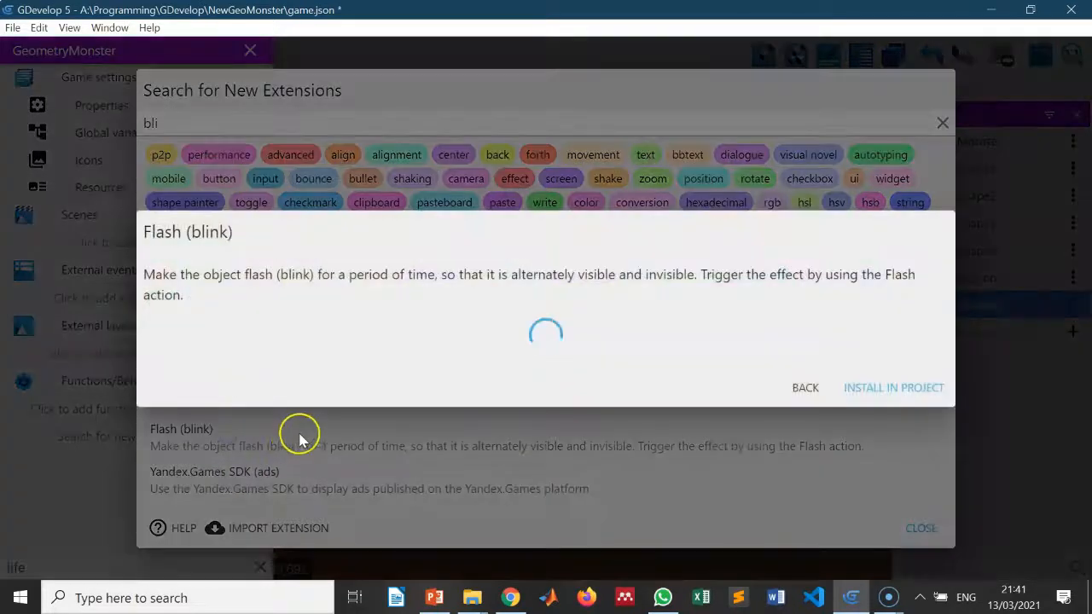
pyautogui.click(884, 373)
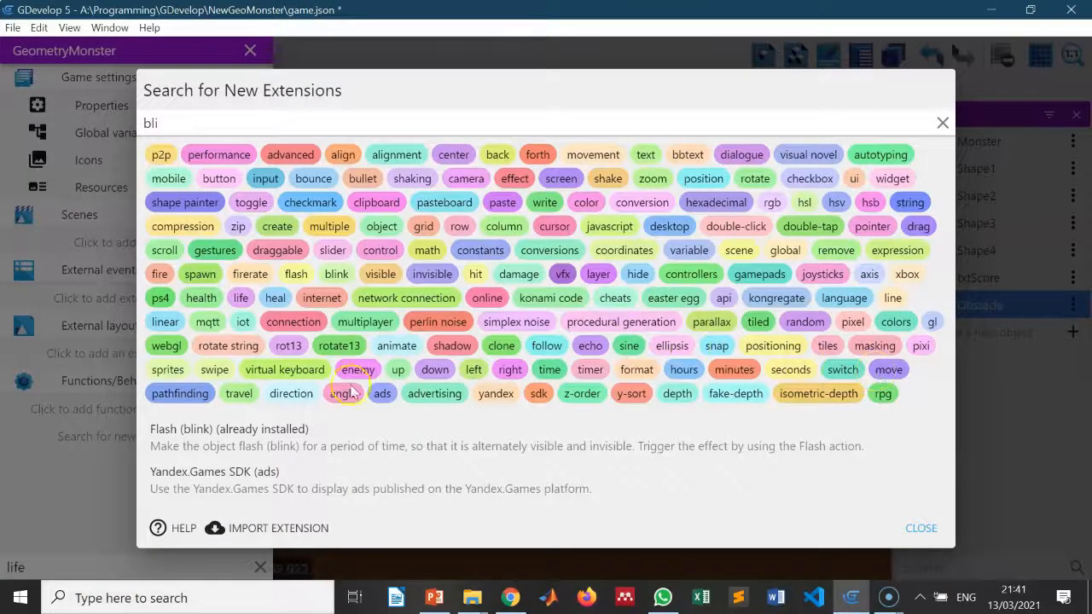
pyautogui.click(913, 530)
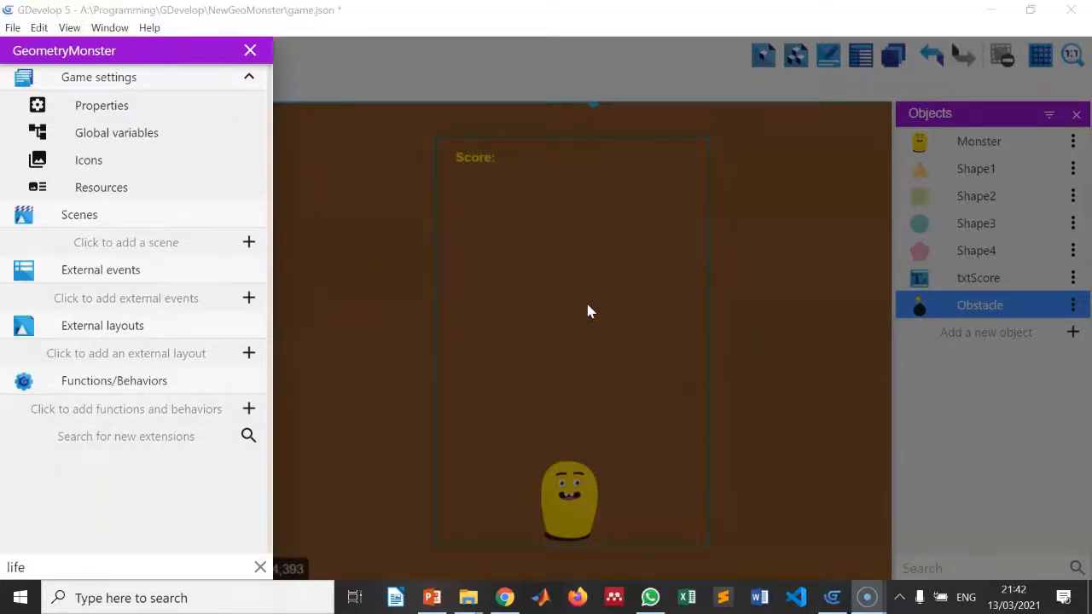
pyautogui.click(386, 288)
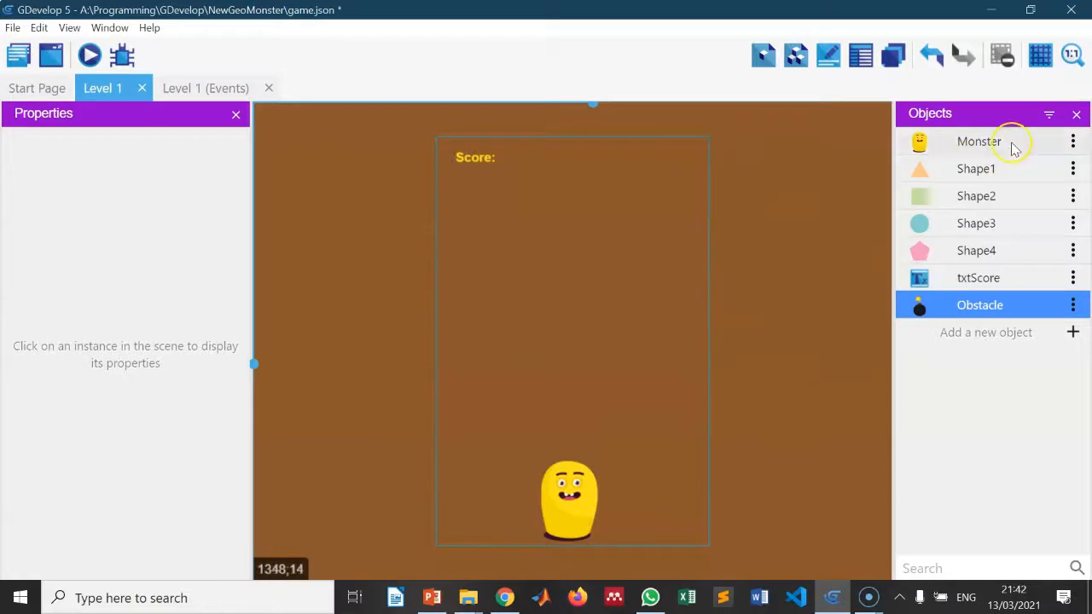
# Add the Health behavior to the Monster object
pyautogui.click(985, 144)
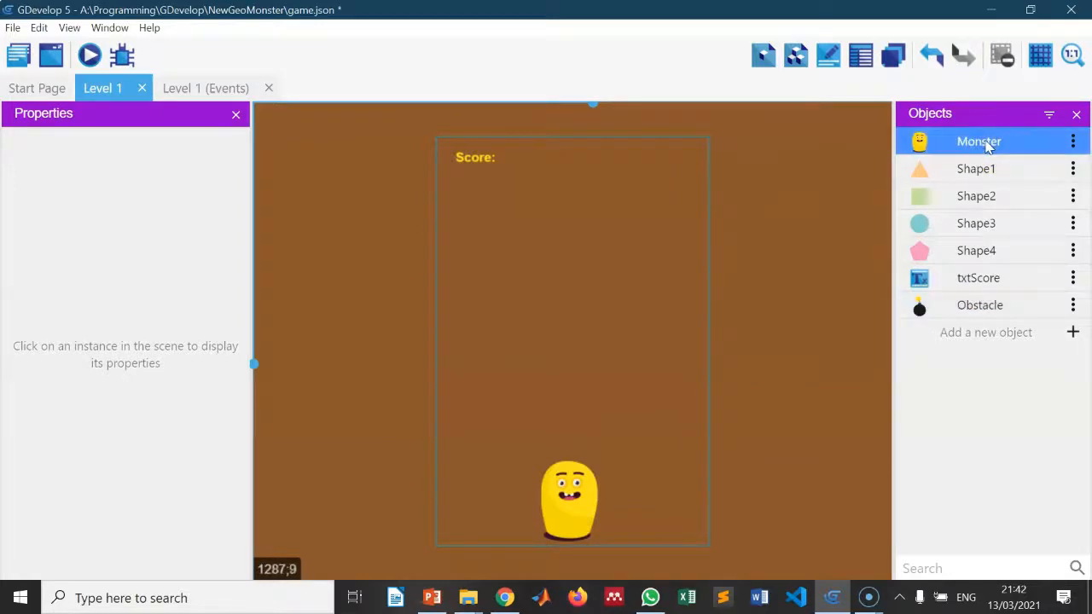
pyautogui.doubleClick(972, 141)
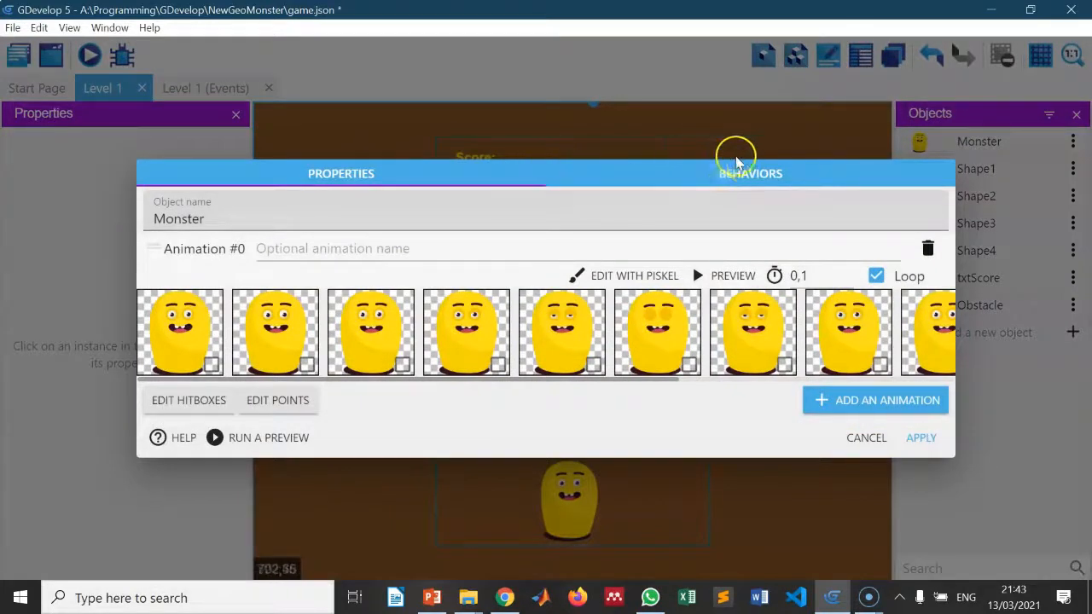
pyautogui.click(767, 174)
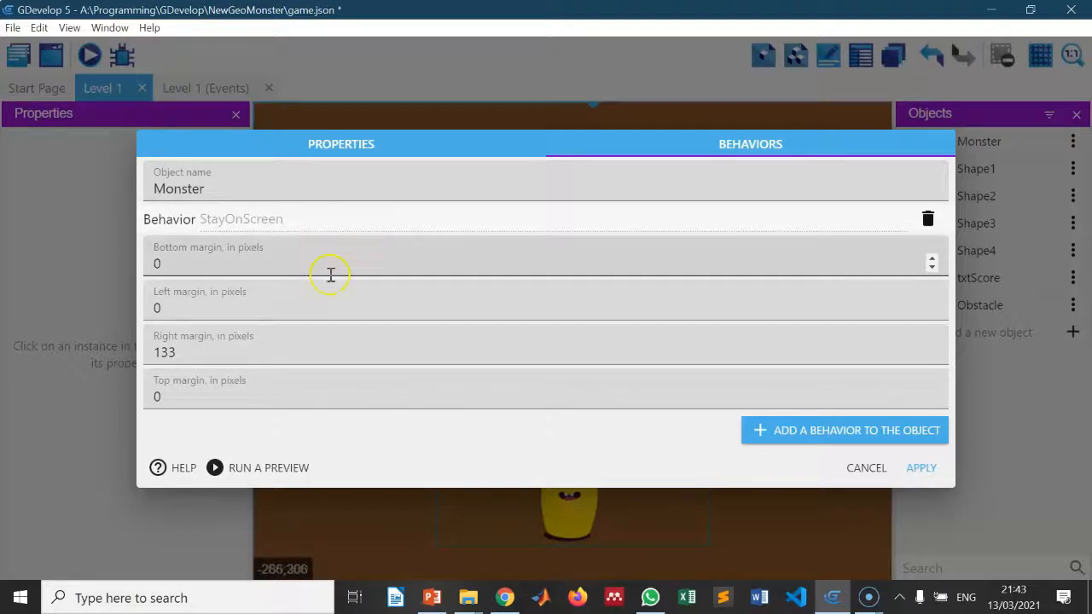
pyautogui.click(827, 435)
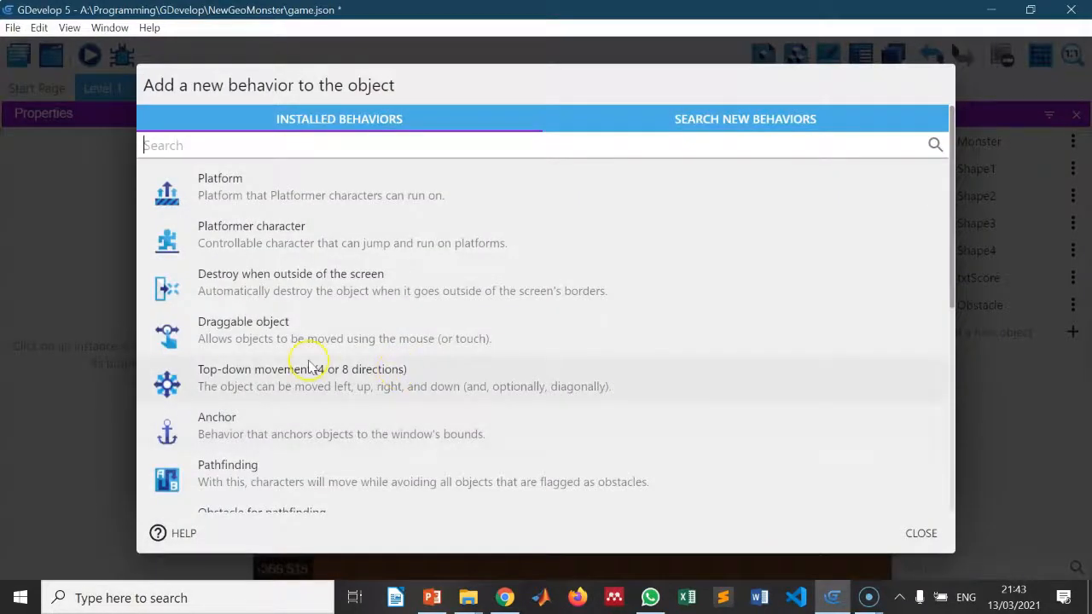
pyautogui.scroll(-4, 273, 243)
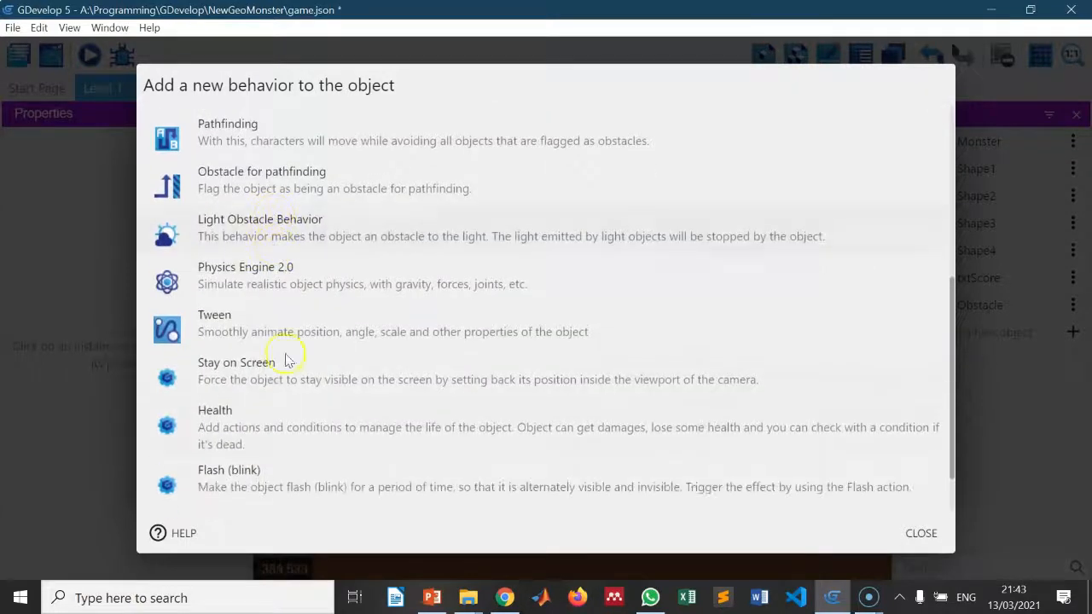
pyautogui.click(276, 427)
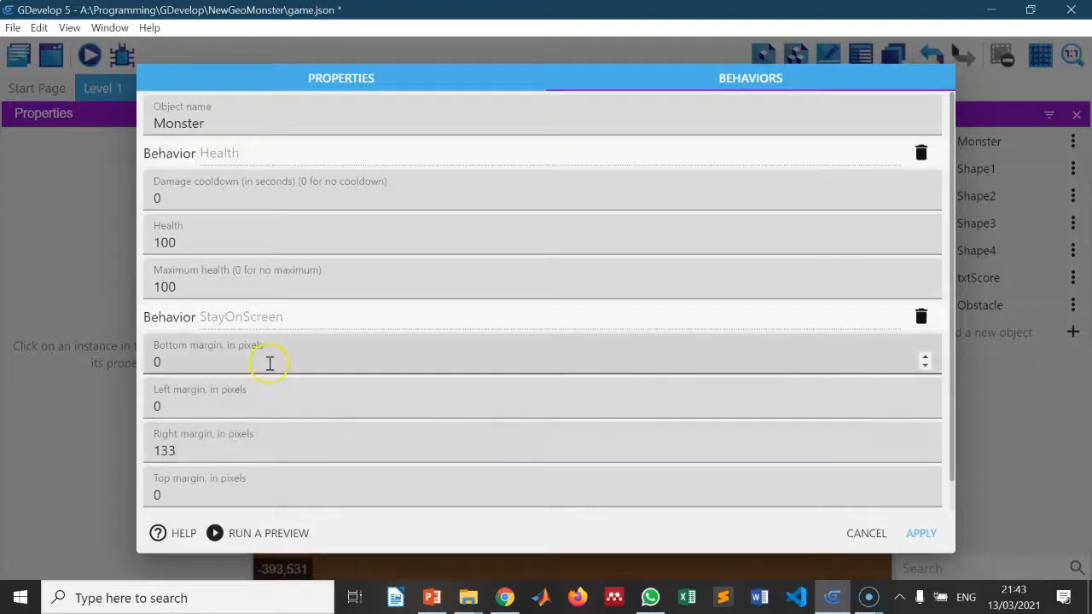
# Set the Monster's Health behavior to a damage cooldown of 0.8 seconds, health 3 and maximum health 3
pyautogui.click(156, 199)
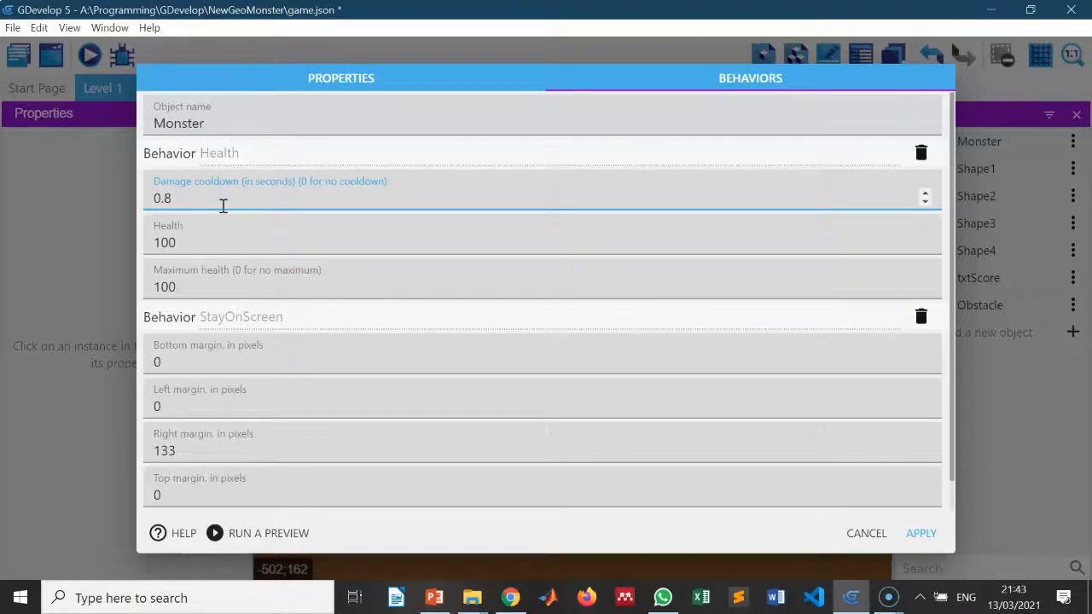
pyautogui.press('Tab')
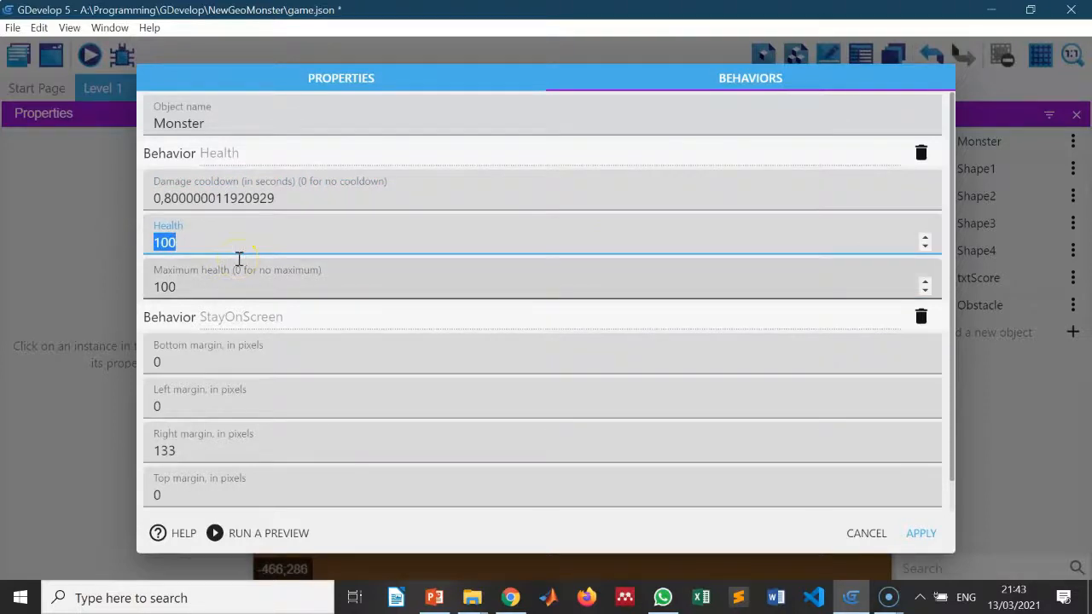
pyautogui.write('3')
pyautogui.click(183, 291)
pyautogui.moveTo(171, 282); pyautogui.dragTo(139, 275)
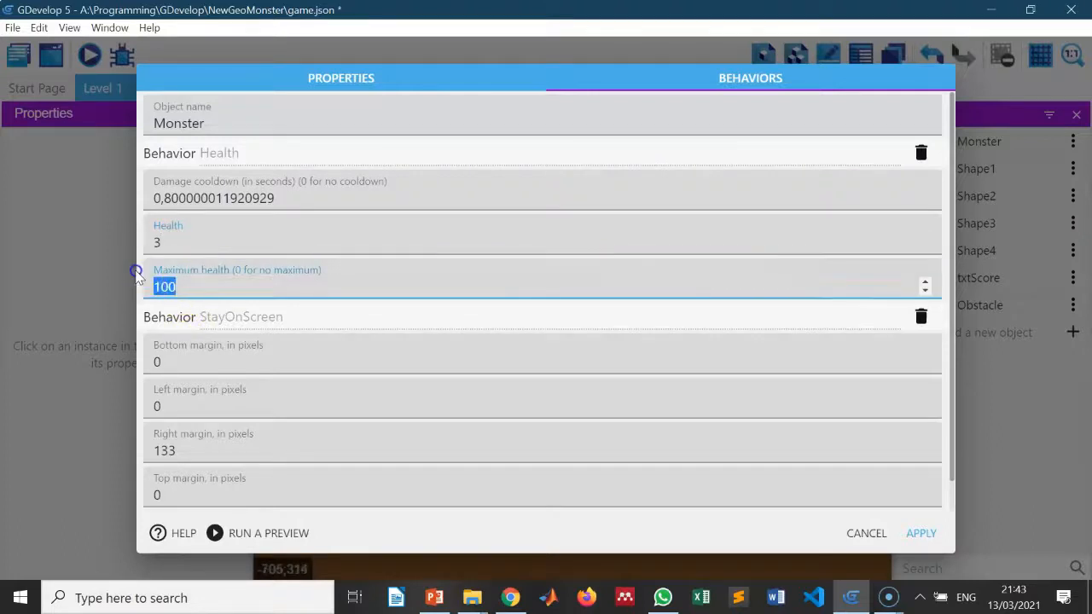
pyautogui.write('3')
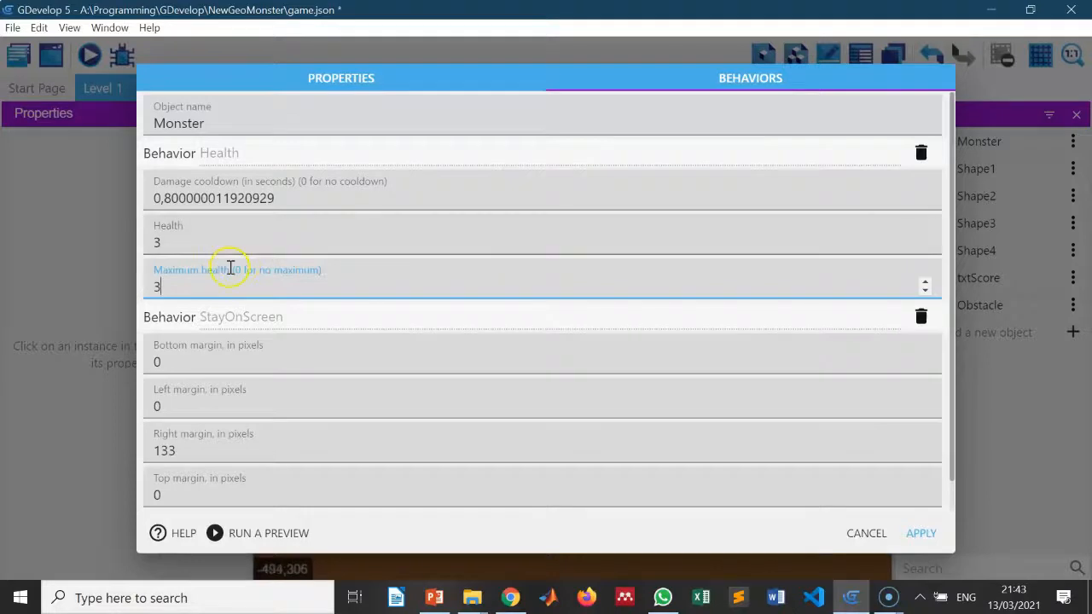
pyautogui.click(179, 239)
pyautogui.click(190, 288)
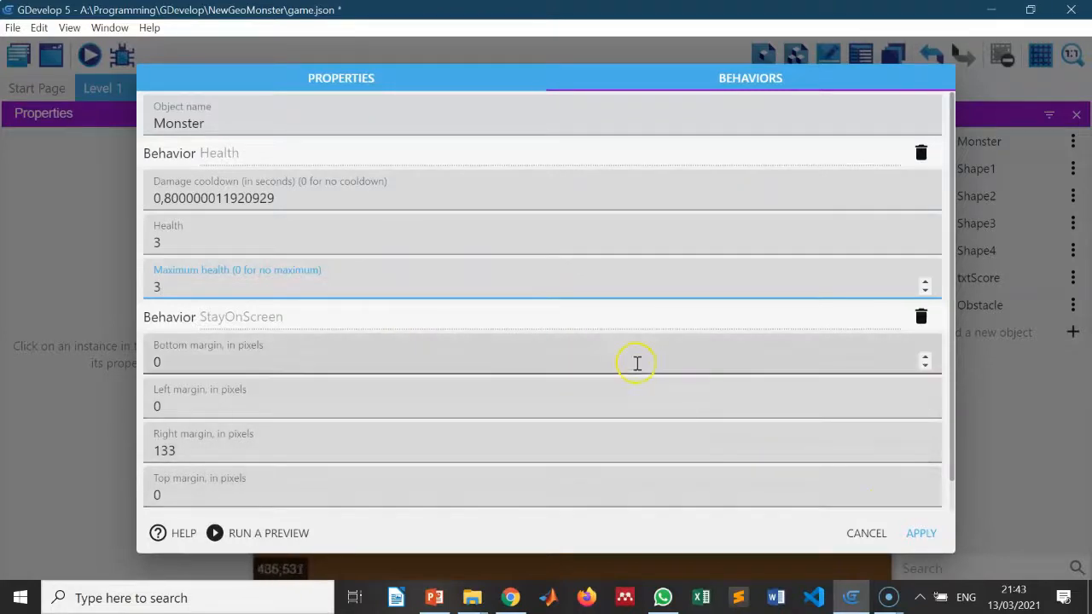
pyautogui.click(450, 336)
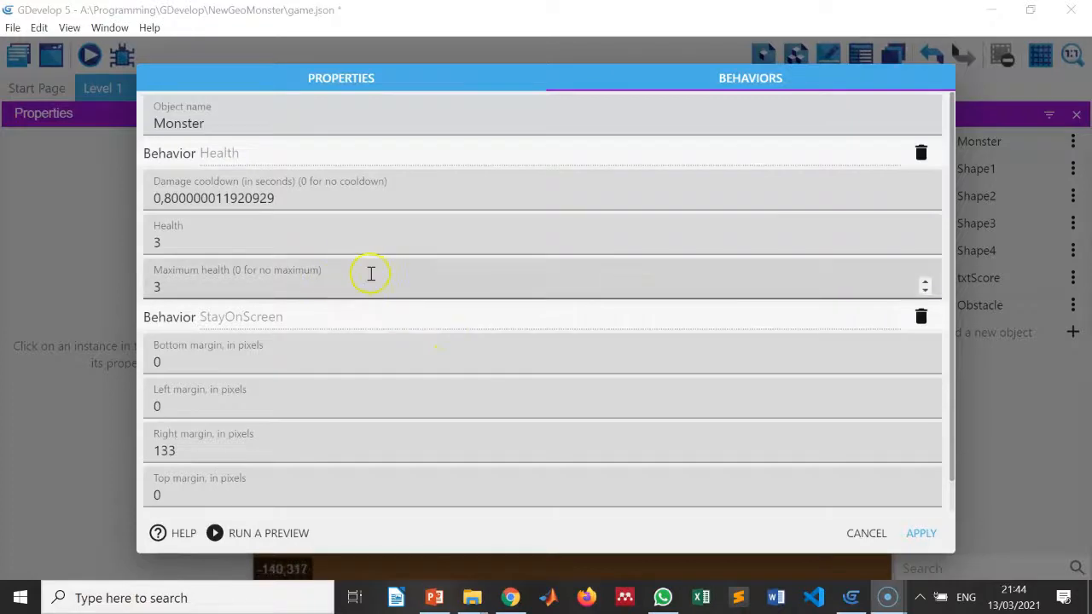
# Add the Flash (blink) behavior to the Monster object
pyautogui.scroll(-1, 787, 337)
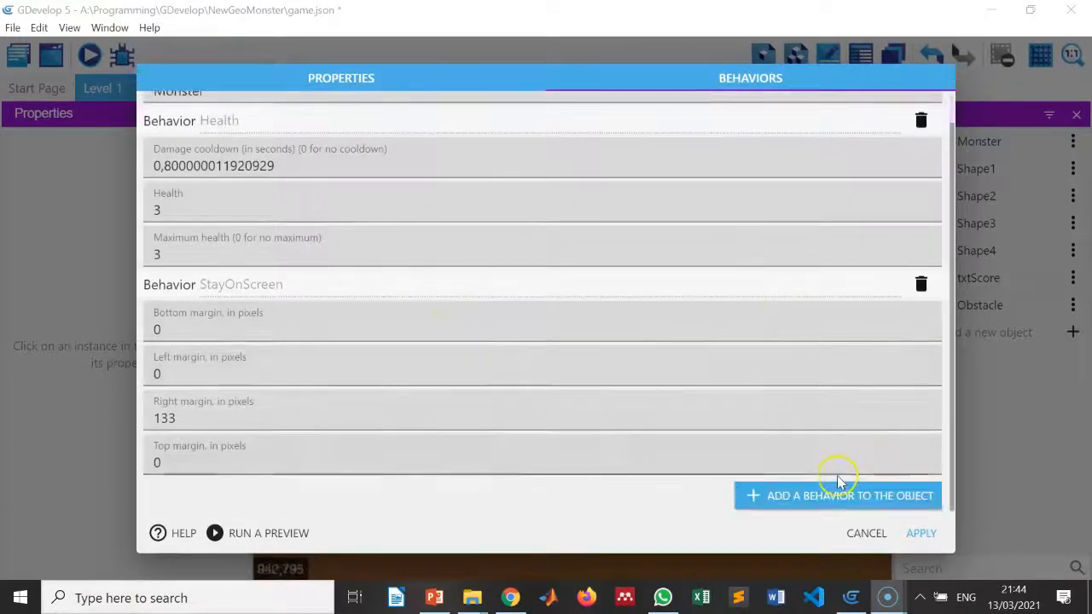
pyautogui.click(831, 496)
pyautogui.scroll(-3, 286, 380)
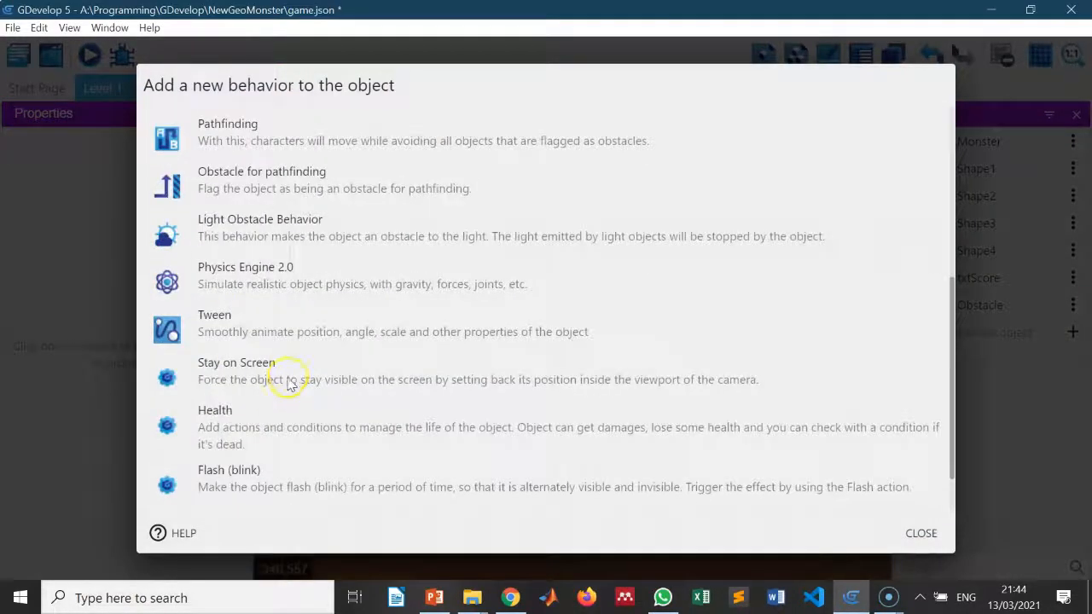
pyautogui.click(261, 481)
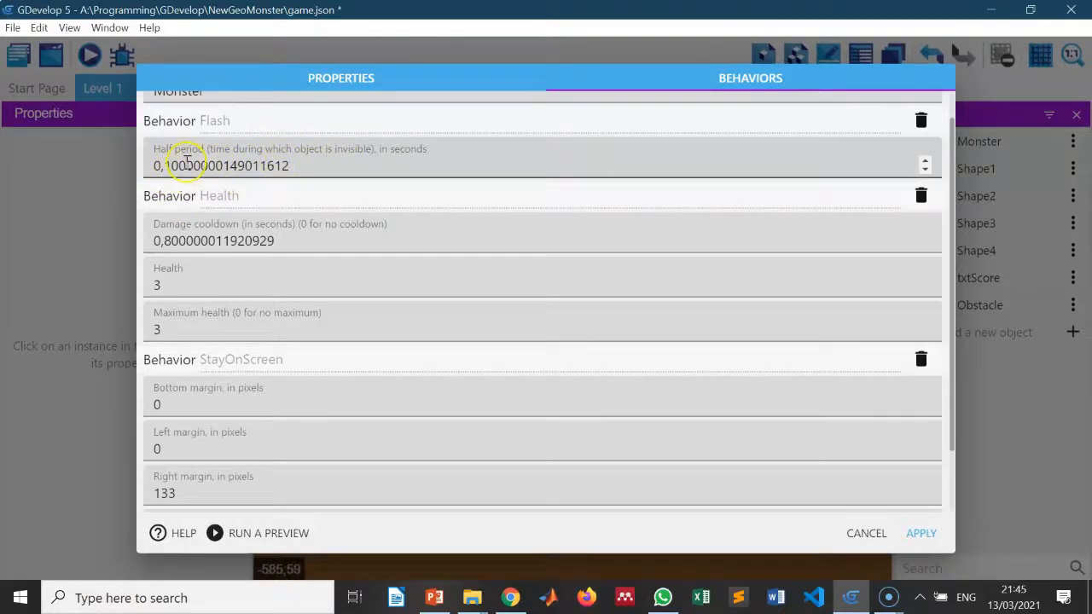
pyautogui.moveTo(178, 167); pyautogui.dragTo(302, 166)
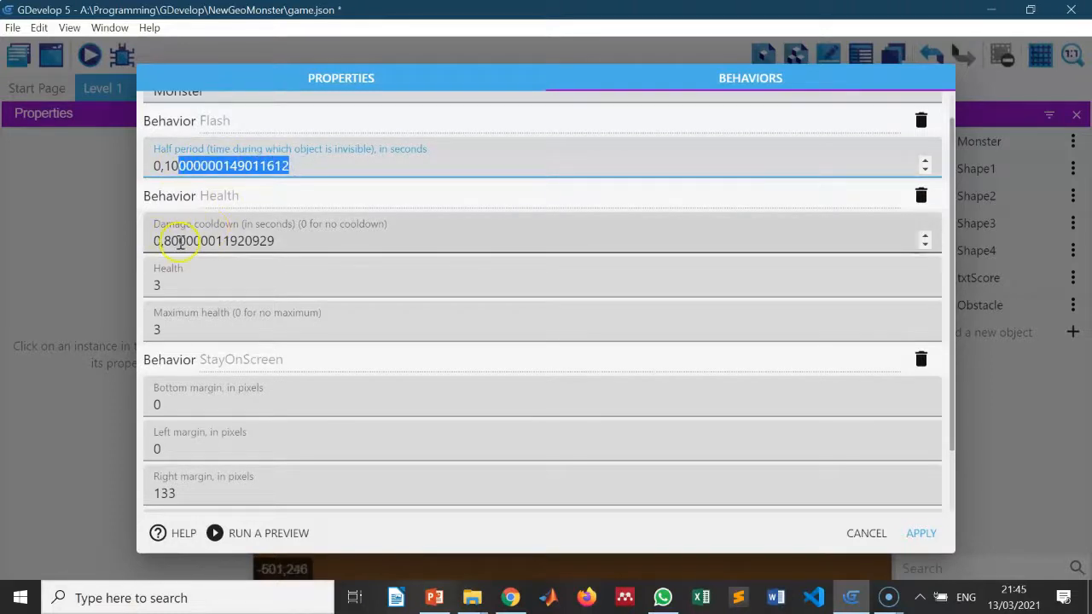
pyautogui.moveTo(179, 242); pyautogui.dragTo(279, 244)
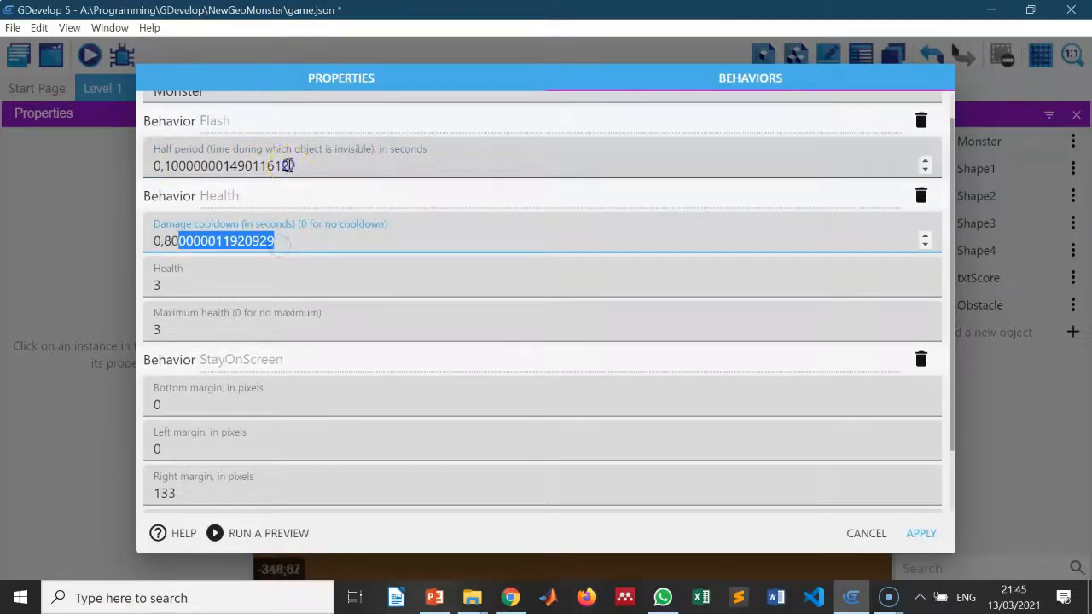
pyautogui.moveTo(288, 166); pyautogui.dragTo(177, 165)
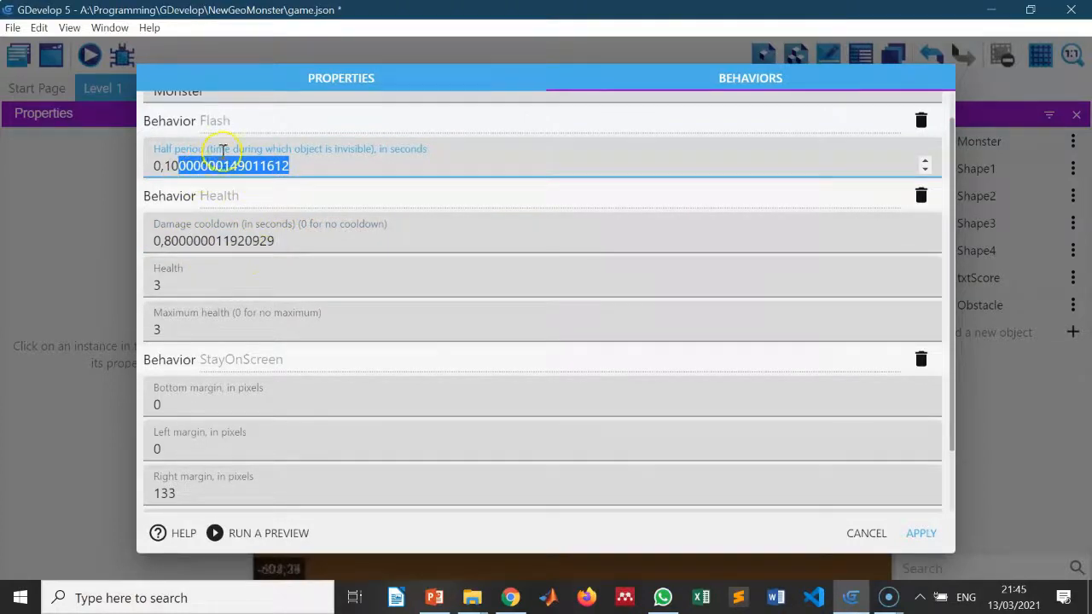
# Apply the Monster's behavior settings and add an event to the Level 1 events that repeats for each instance of Obstacle
pyautogui.click(924, 536)
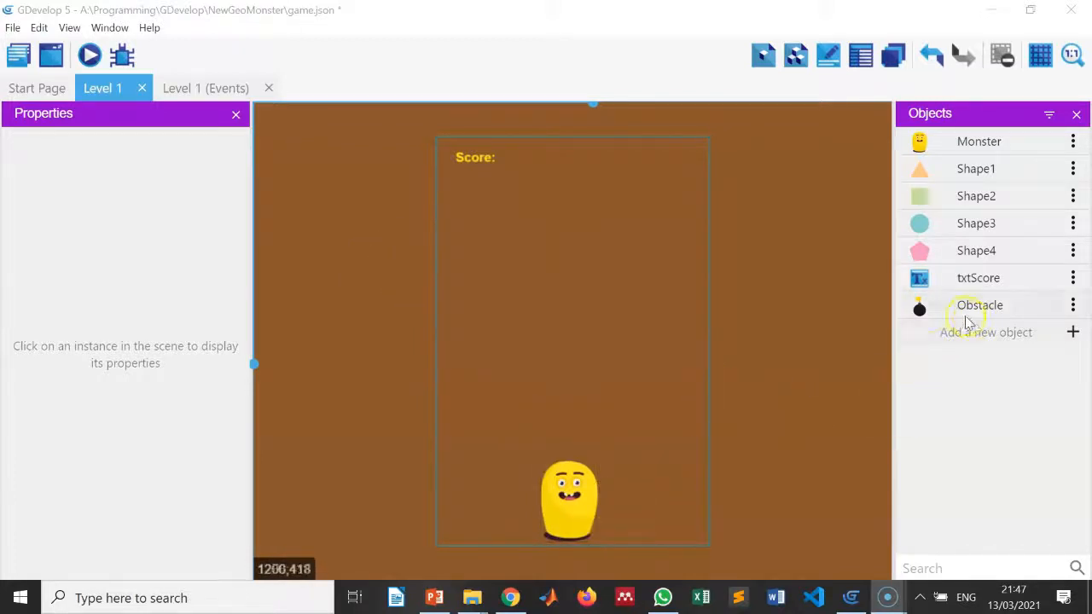
pyautogui.click(185, 92)
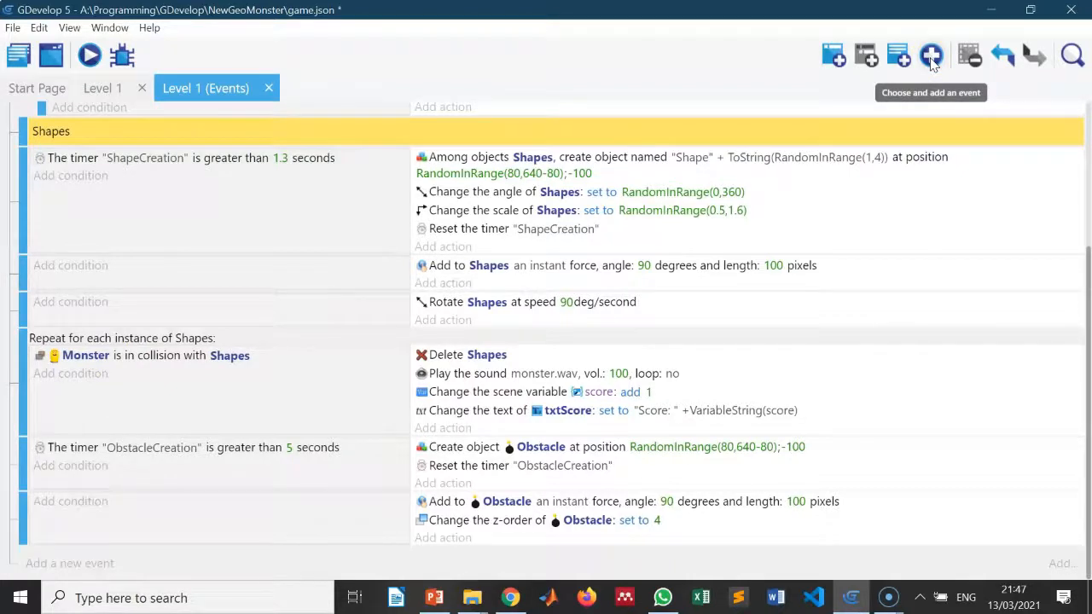
pyautogui.click(931, 58)
pyautogui.click(988, 107)
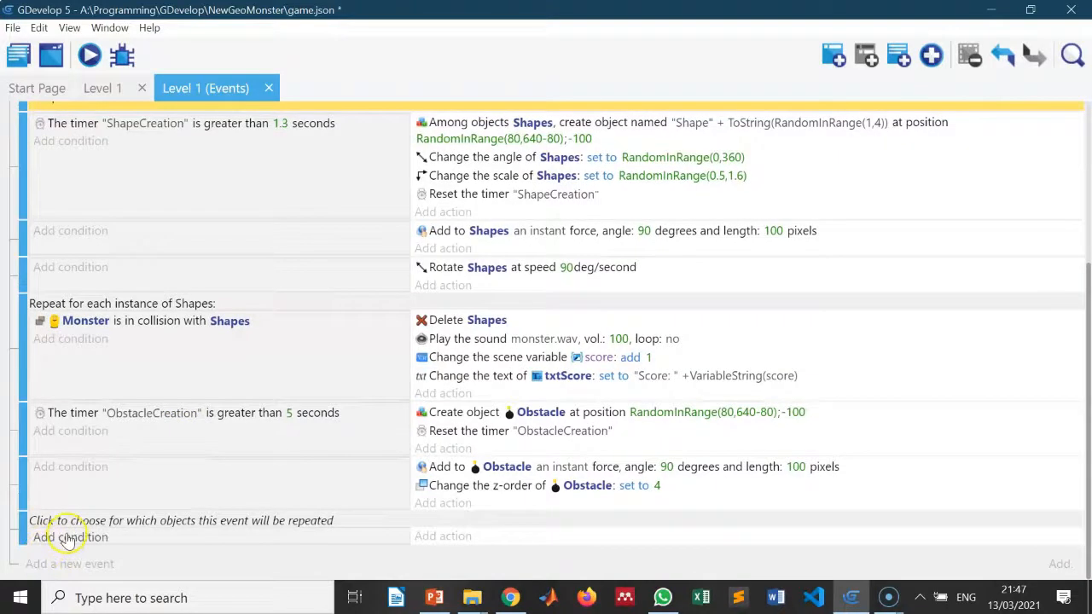
pyautogui.click(94, 520)
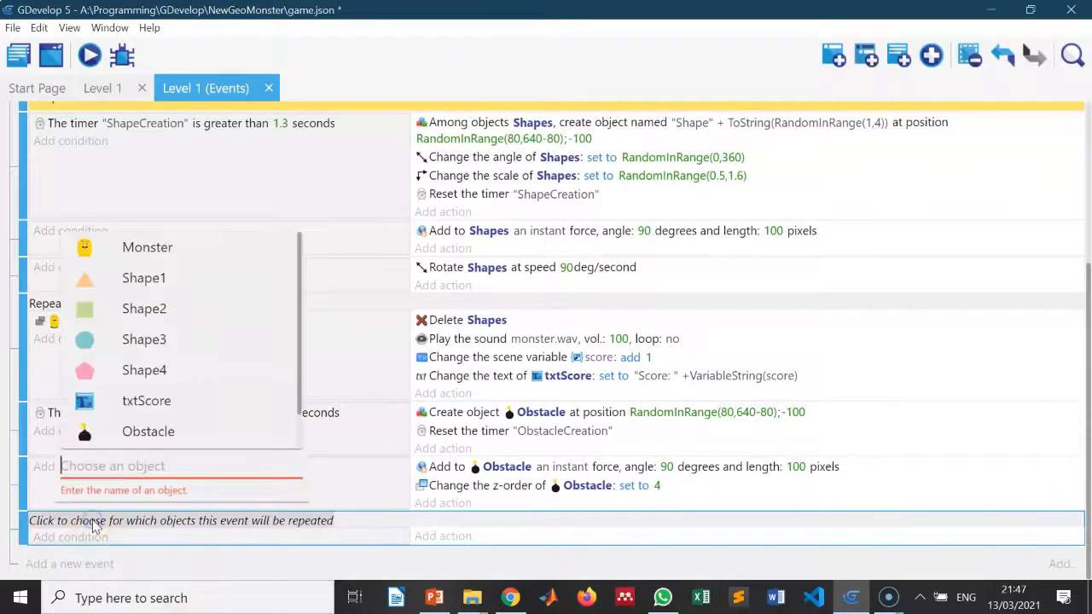
pyautogui.click(147, 432)
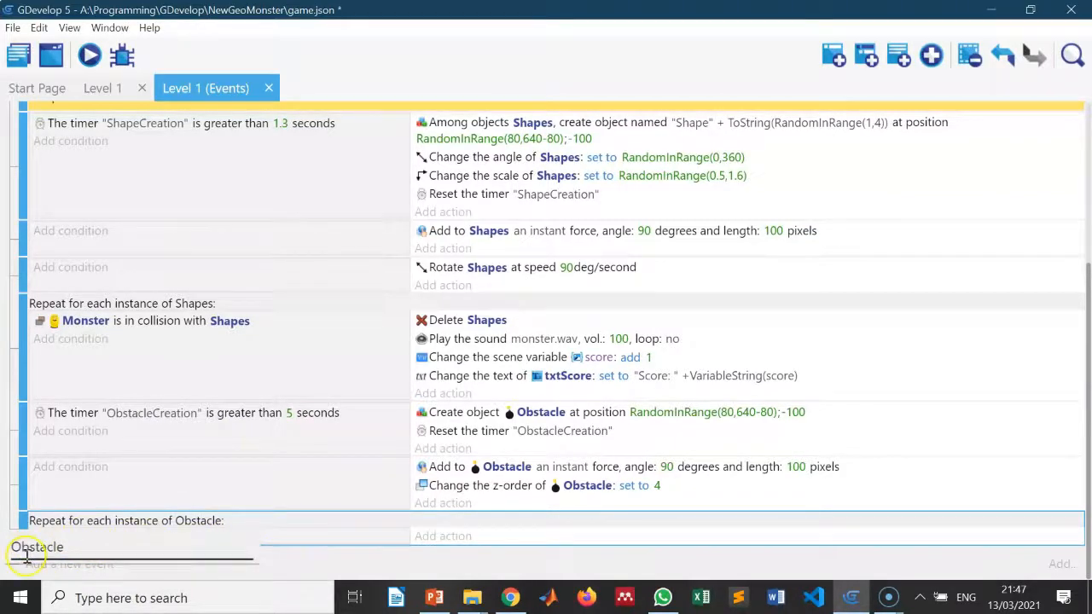
pyautogui.click(516, 548)
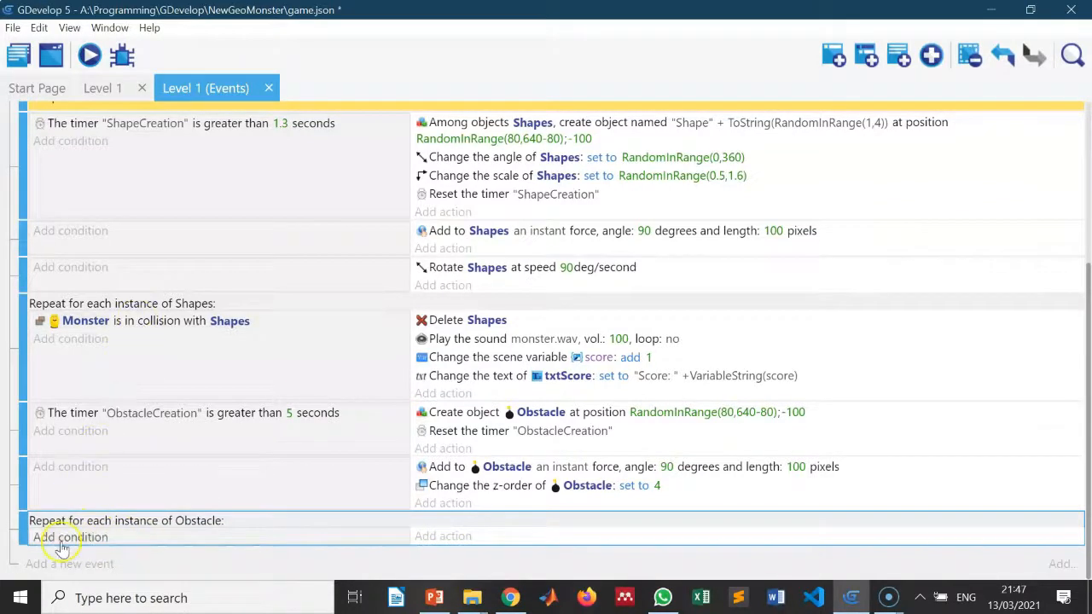
# Add a Collision condition between Obstacle and Monster to the event repeated for each Obstacle
pyautogui.click(62, 537)
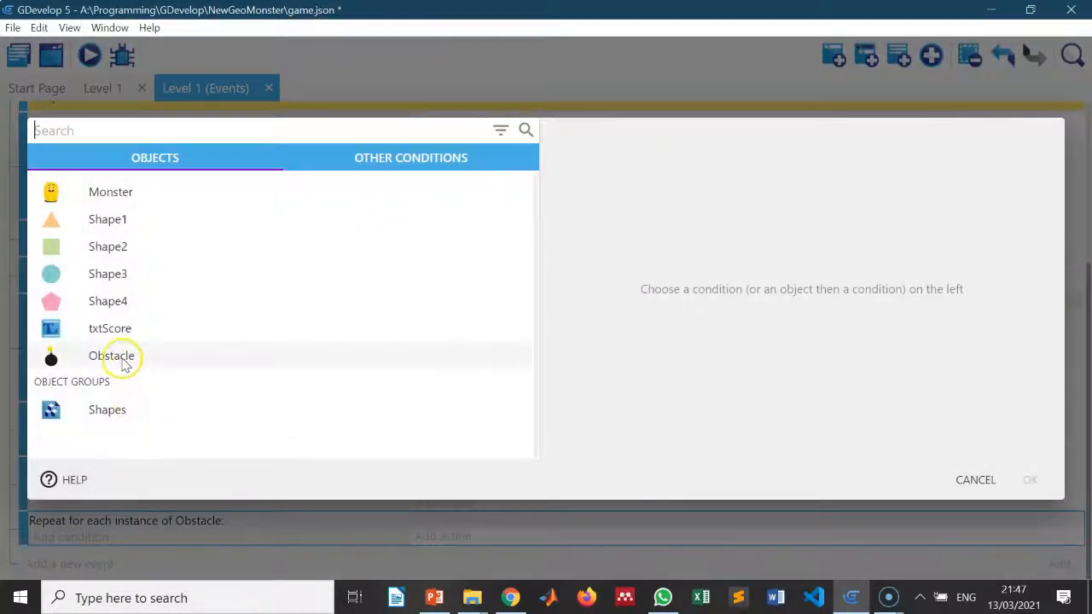
pyautogui.click(114, 356)
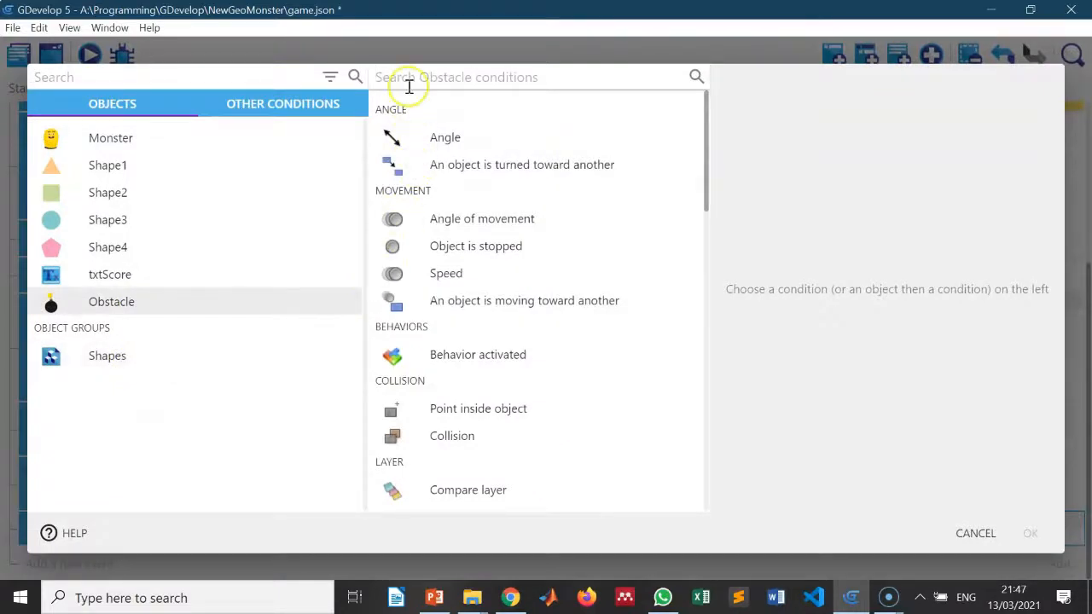
pyautogui.write('col')
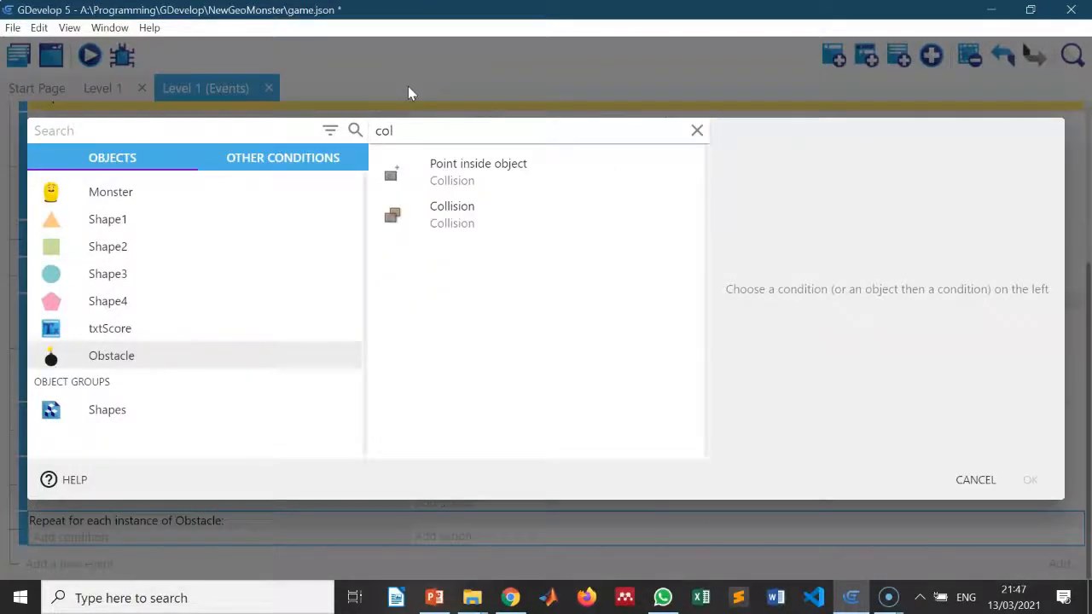
pyautogui.click(482, 213)
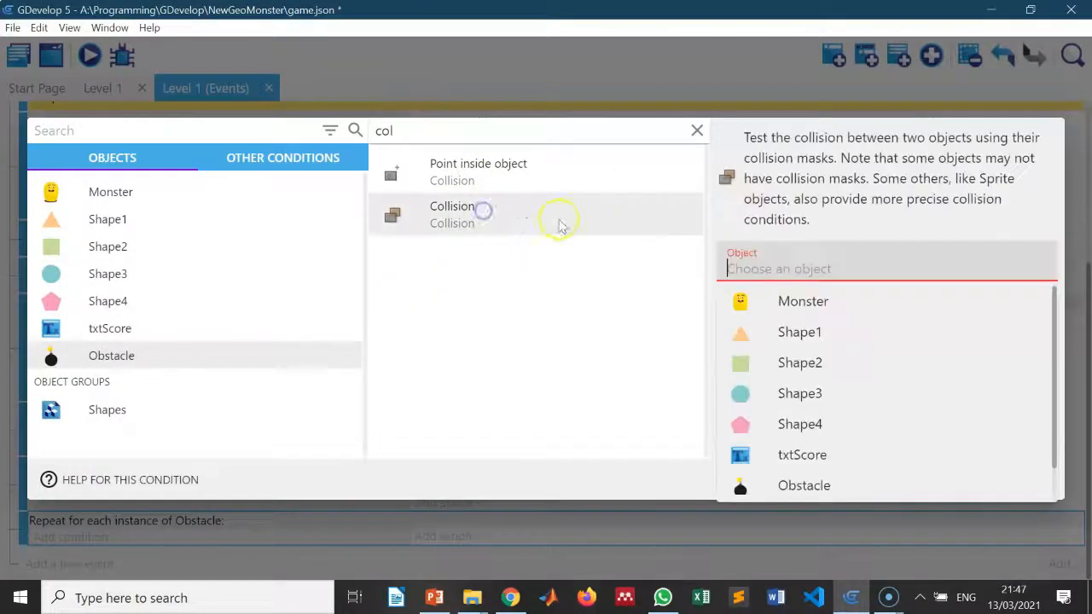
pyautogui.click(833, 296)
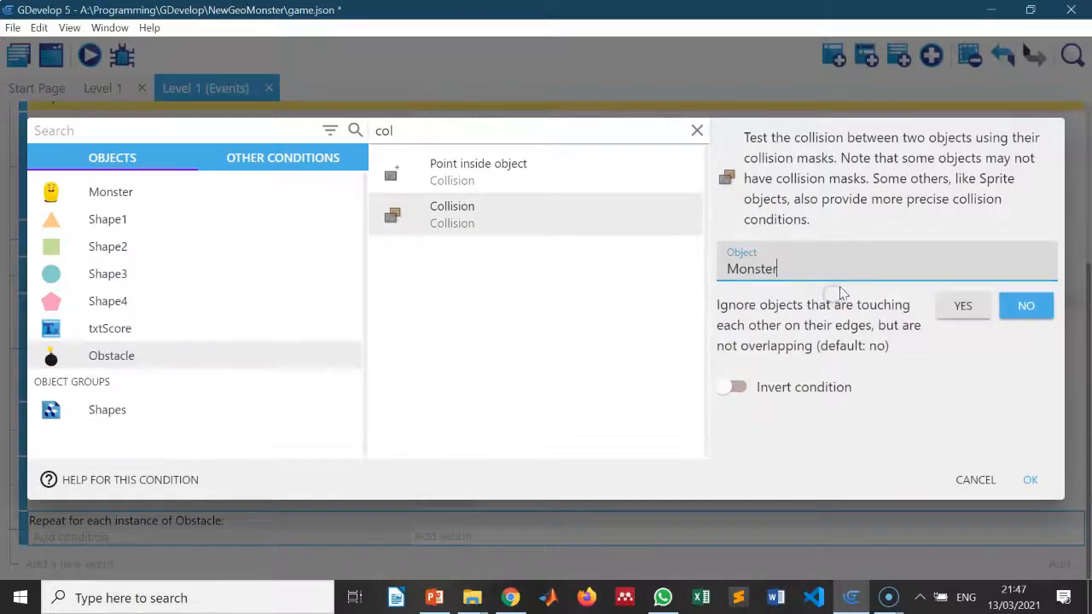
pyautogui.click(1030, 479)
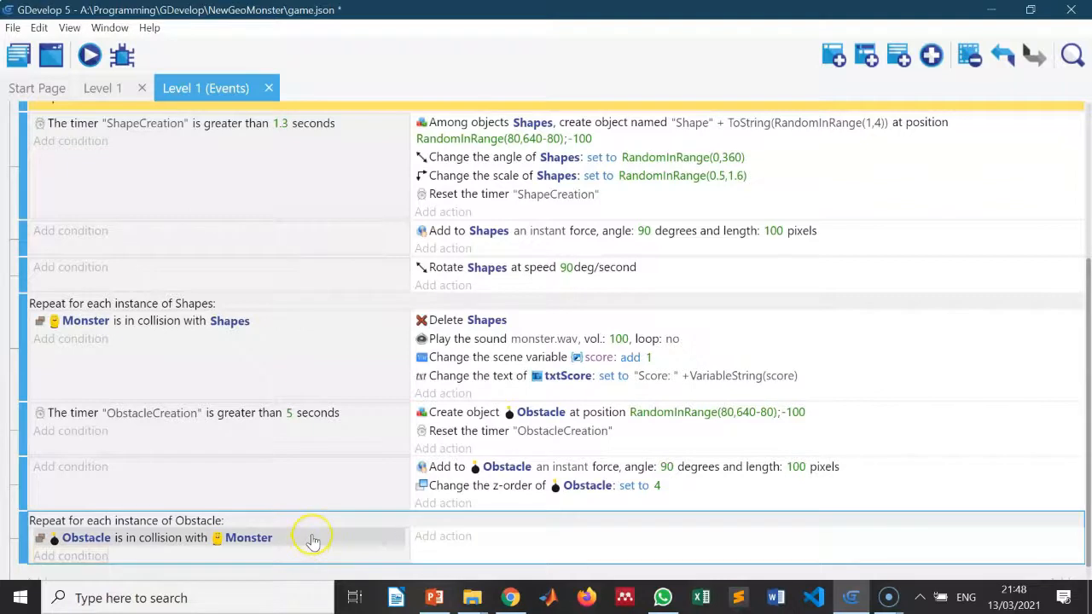
pyautogui.click(313, 537)
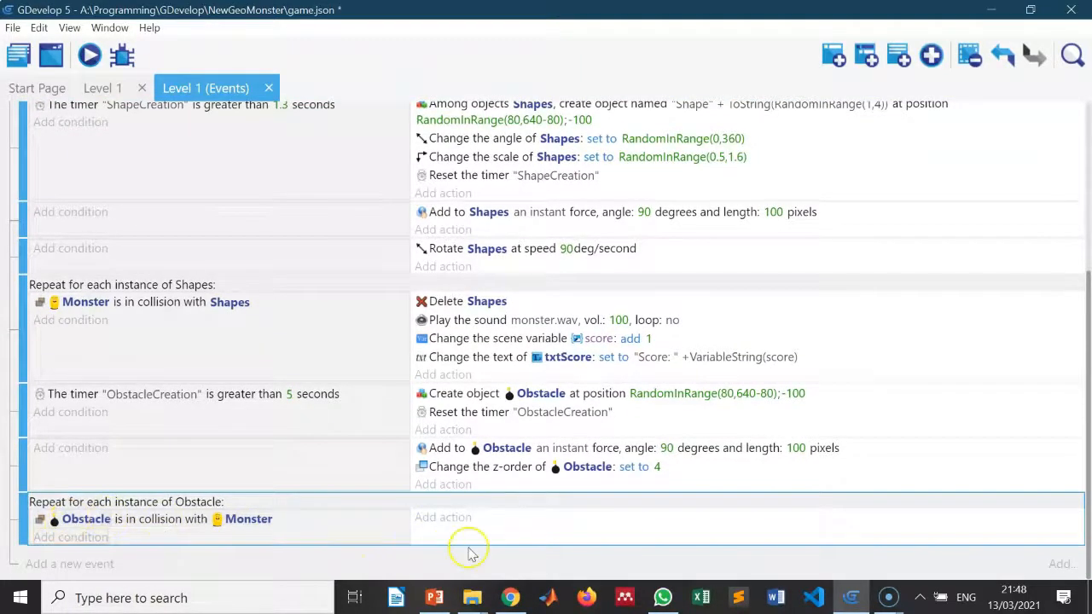
# Add an action that deletes the Obstacle object to the Obstacle–Monster collision event
pyautogui.click(443, 518)
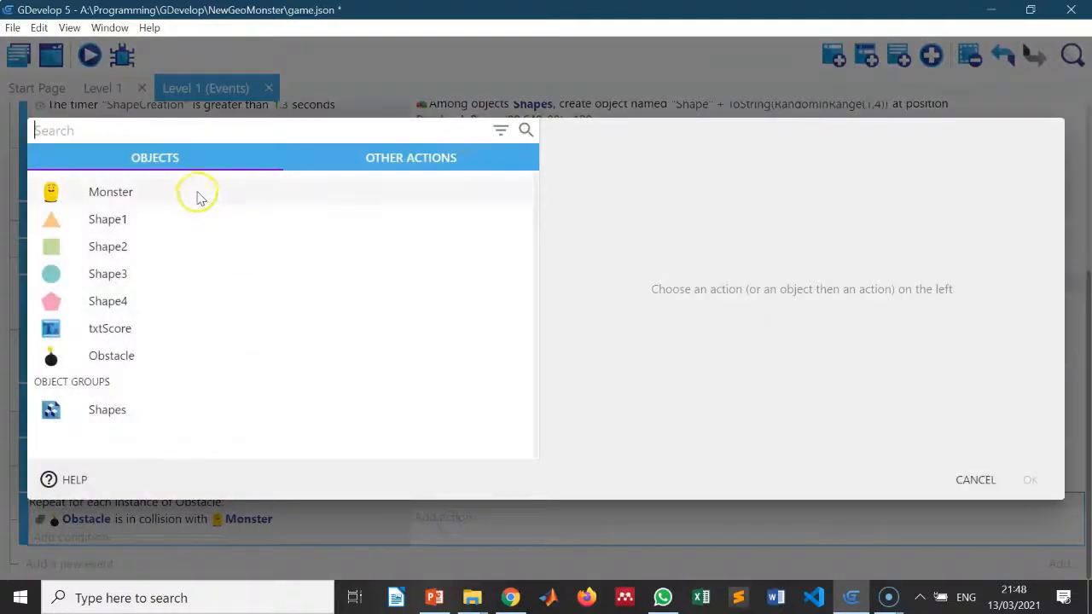
pyautogui.click(125, 360)
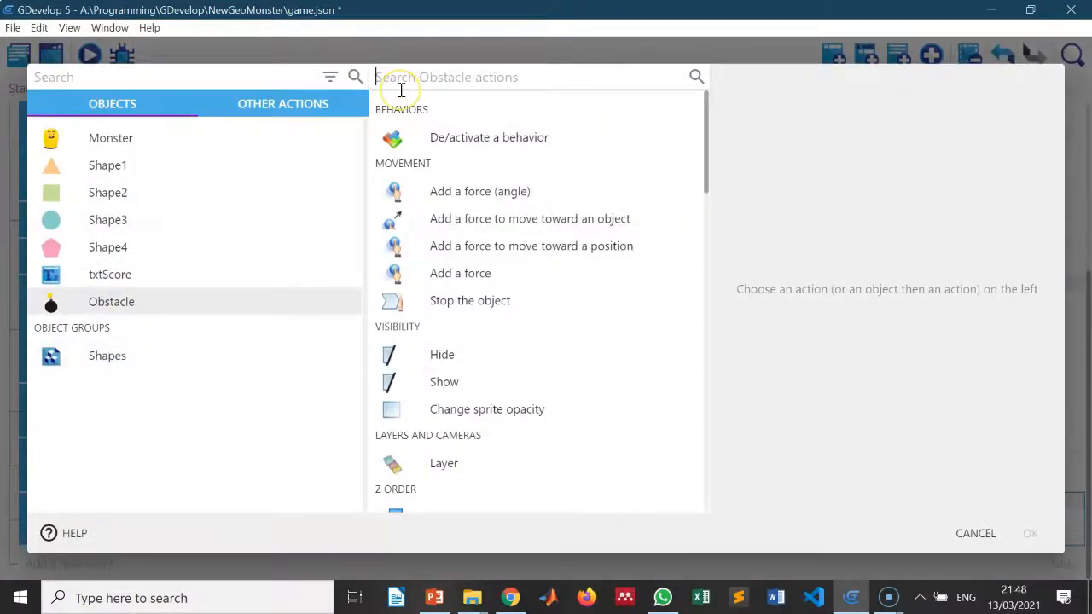
pyautogui.write('dele')
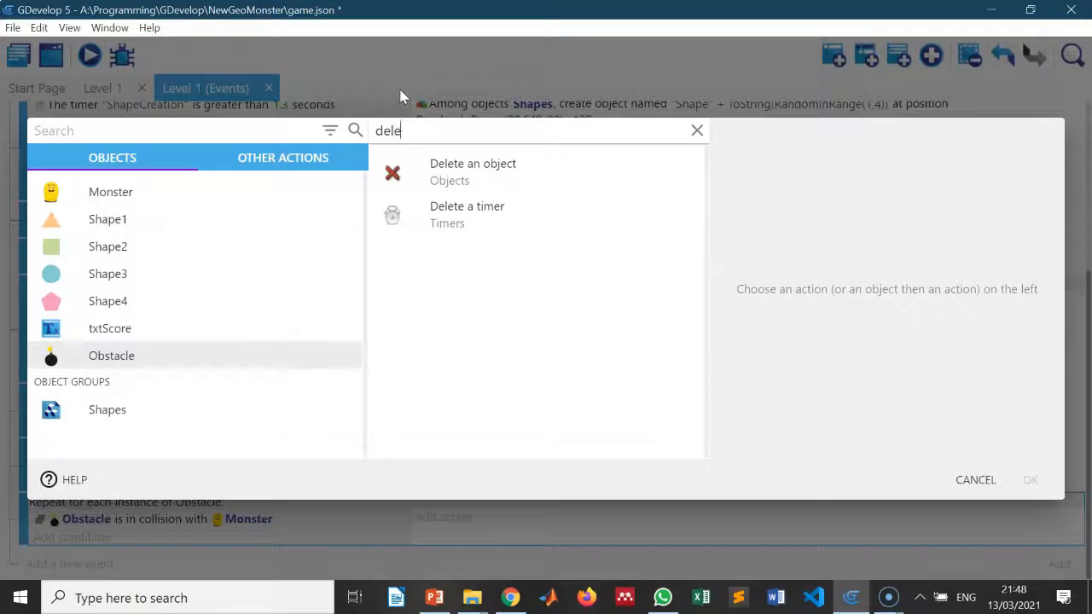
pyautogui.click(479, 171)
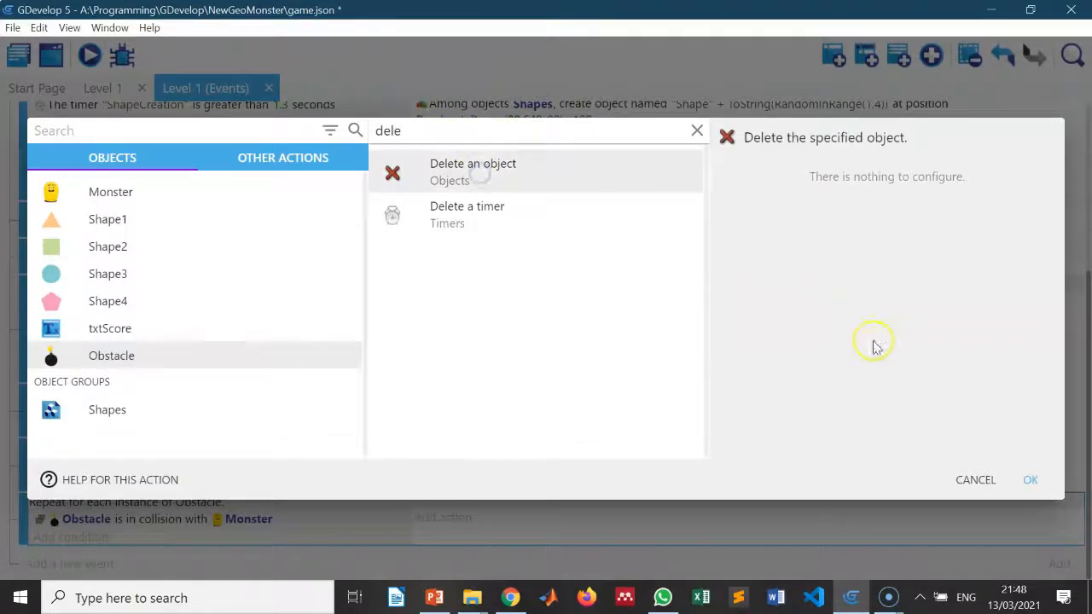
pyautogui.click(1026, 480)
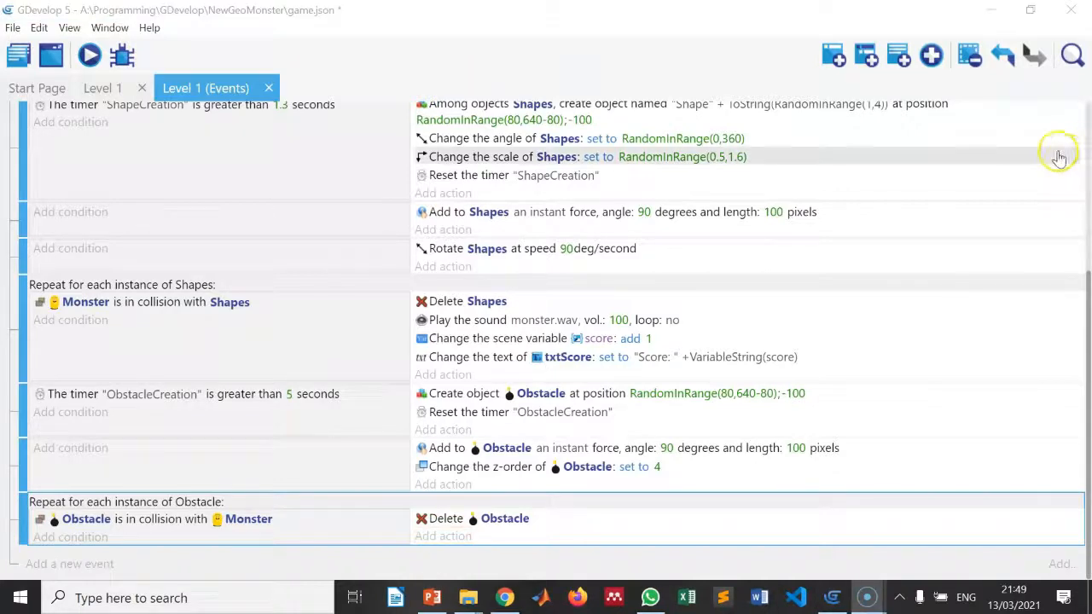
# Add a Damage the object action for Monster to the Obstacle collision event, with a damage value of 1
pyautogui.click(443, 536)
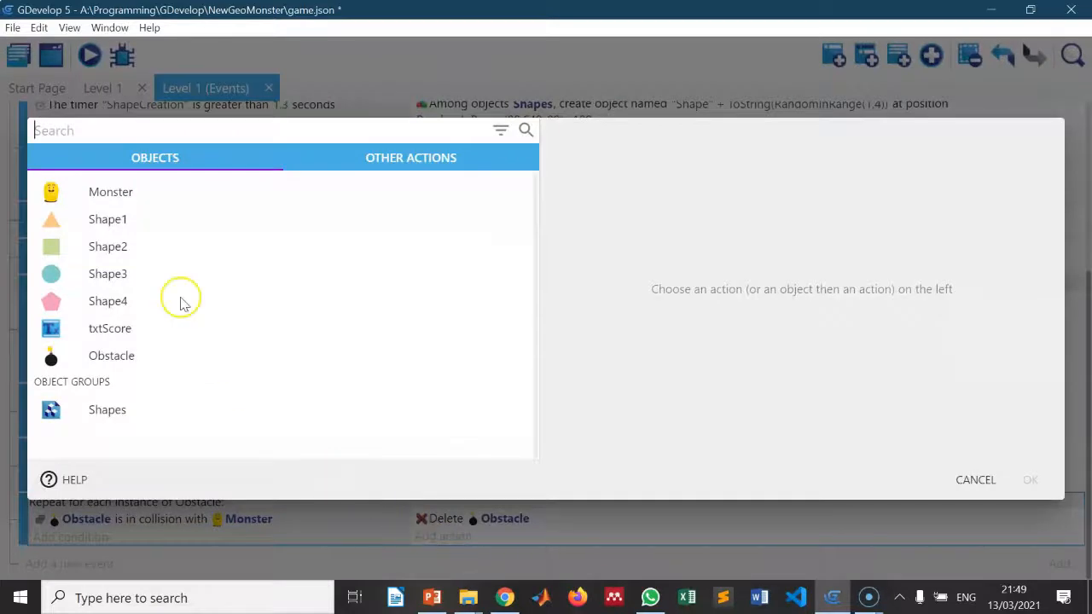
pyautogui.click(130, 193)
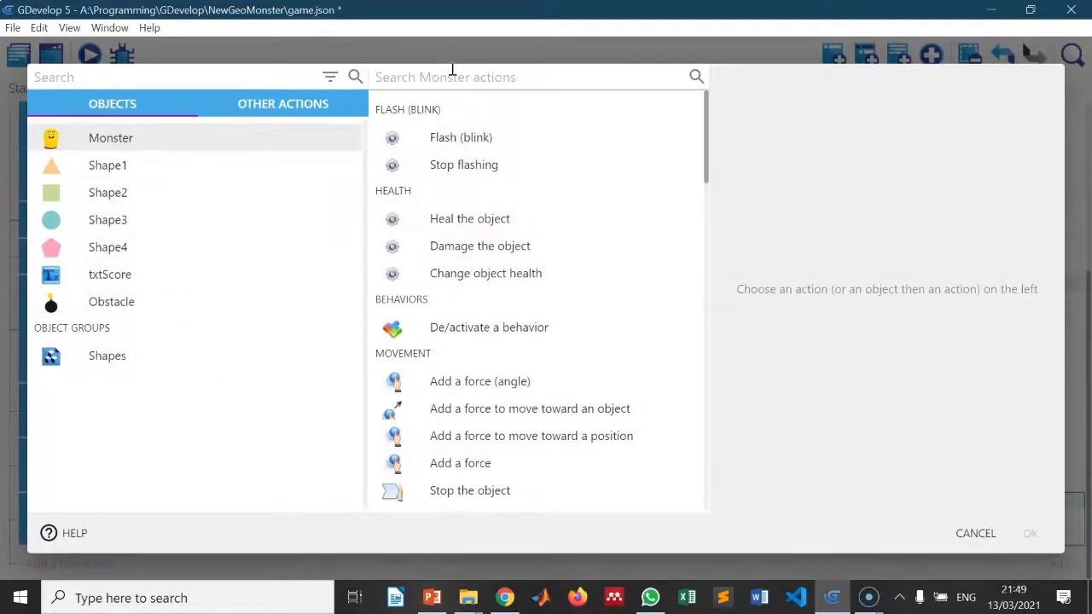
pyautogui.click(480, 252)
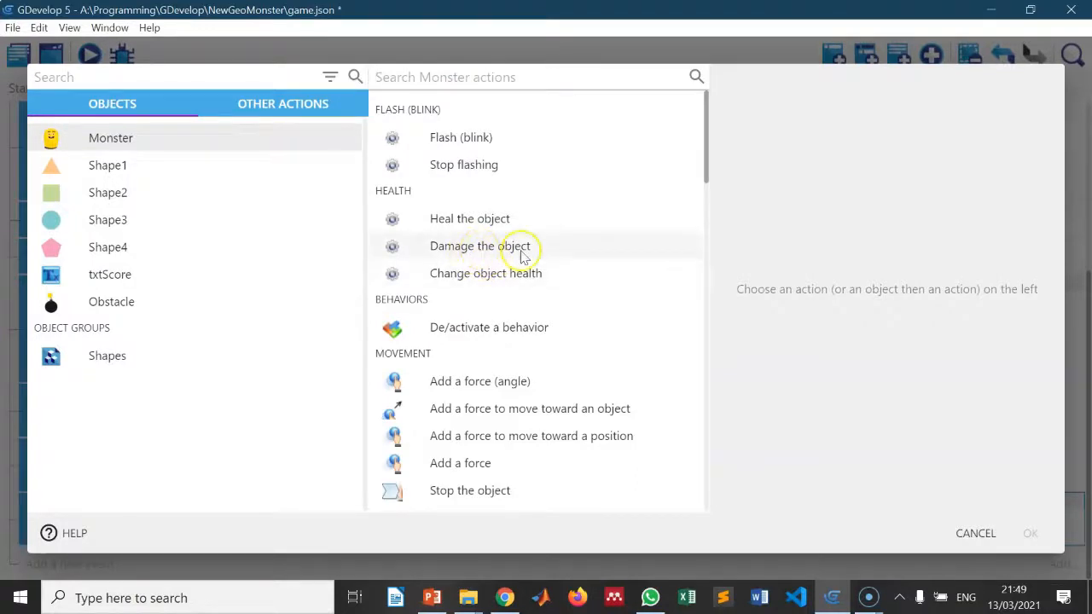
pyautogui.click(476, 247)
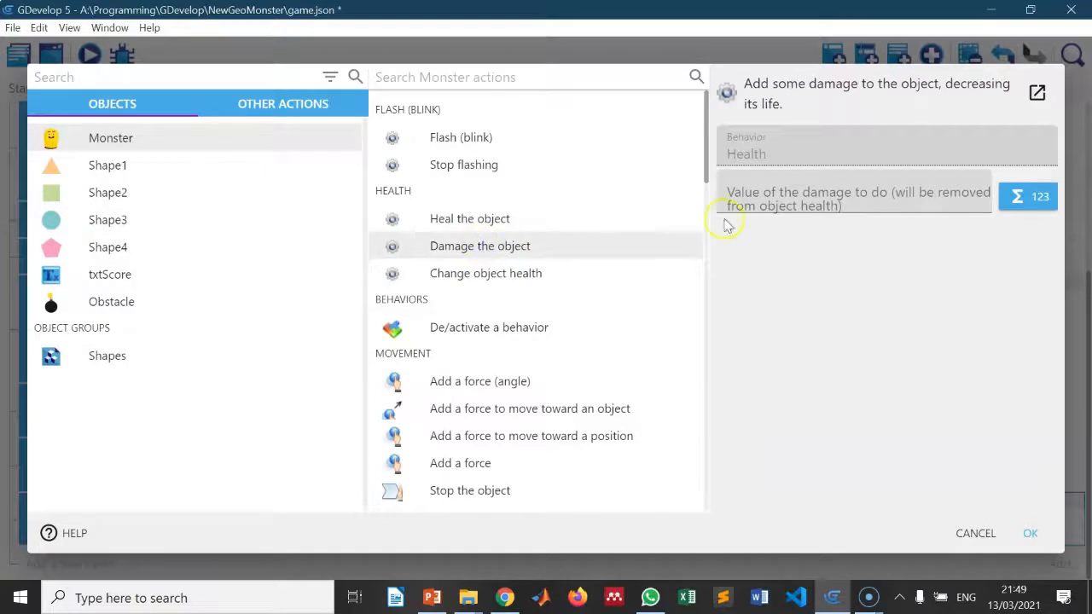
pyautogui.click(786, 207)
pyautogui.write('1')
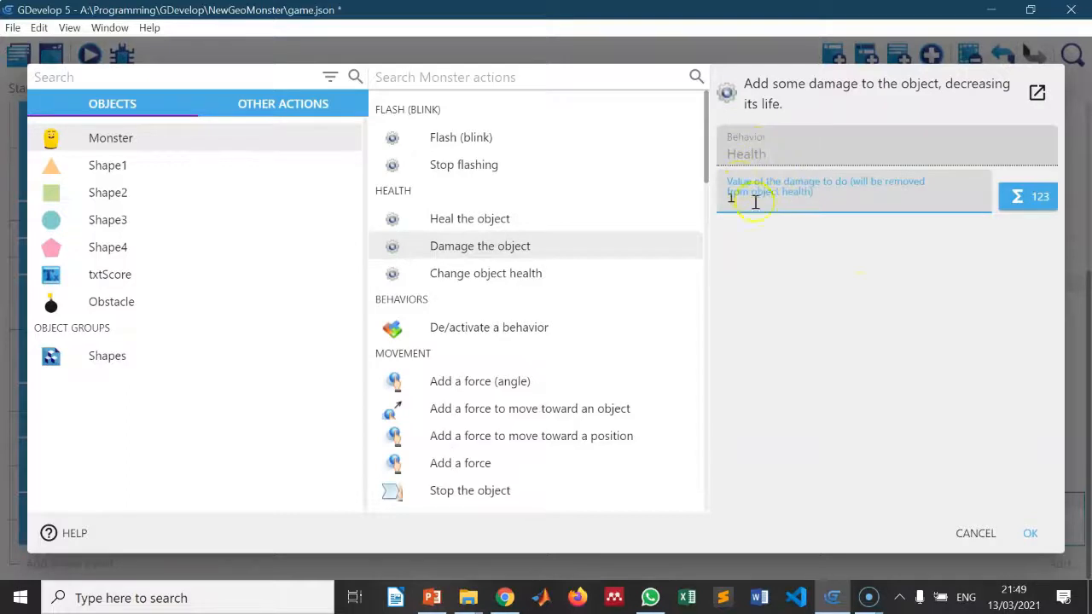
pyautogui.click(1033, 534)
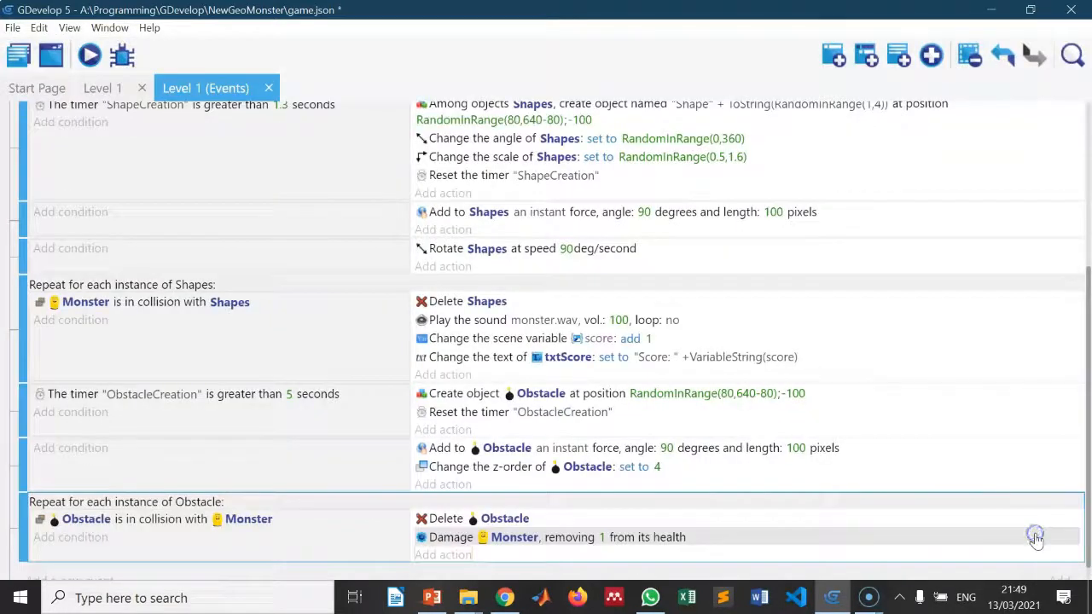
# Start another action in the Obstacle collision event and search the Monster's actions for "sou" and "pl"
pyautogui.click(440, 538)
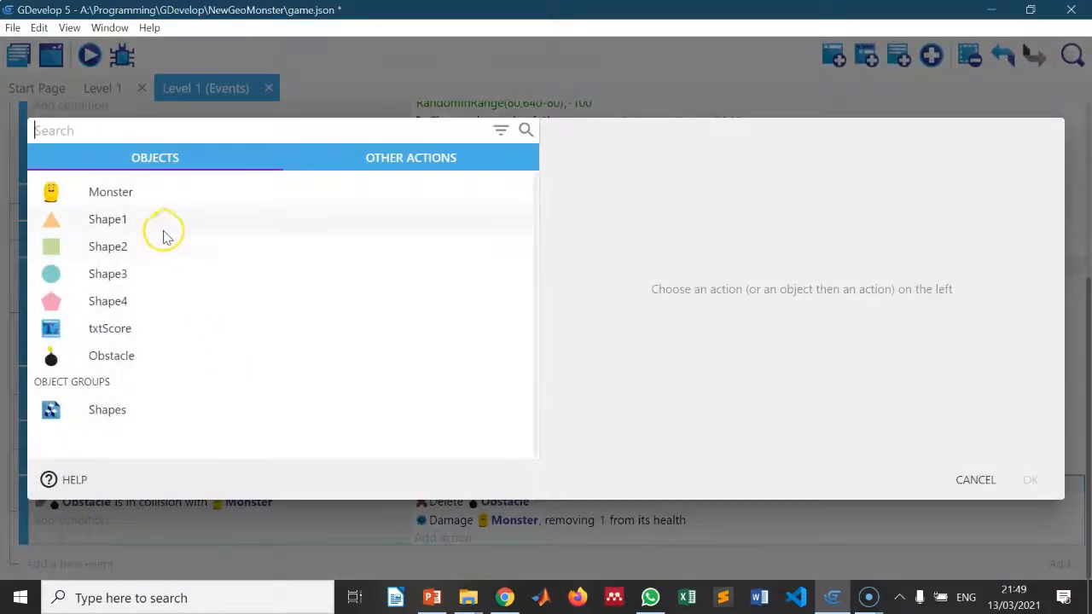
pyautogui.click(125, 194)
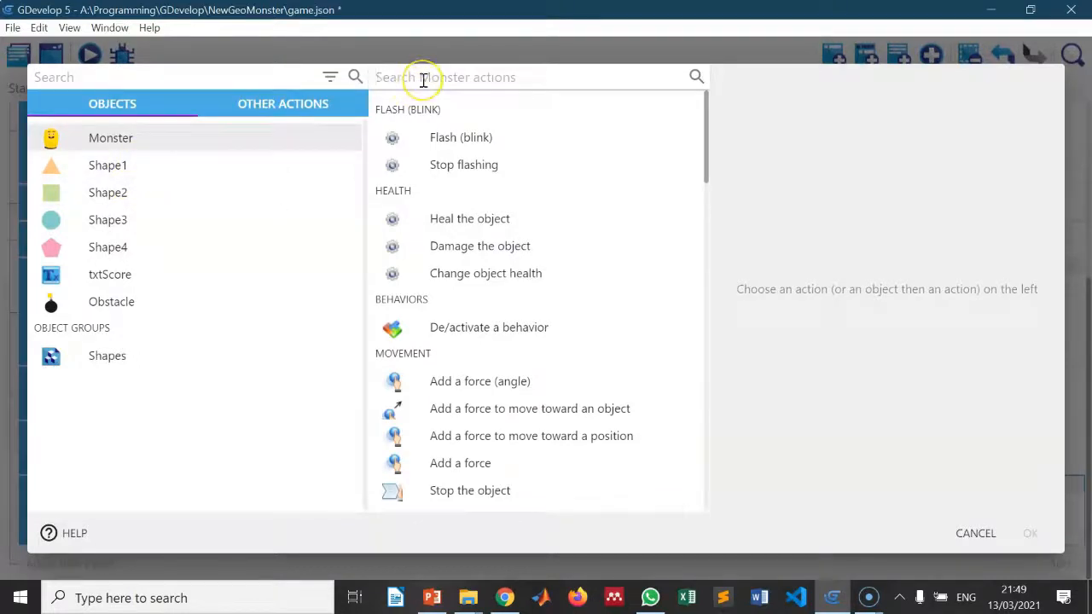
pyautogui.write('sou')
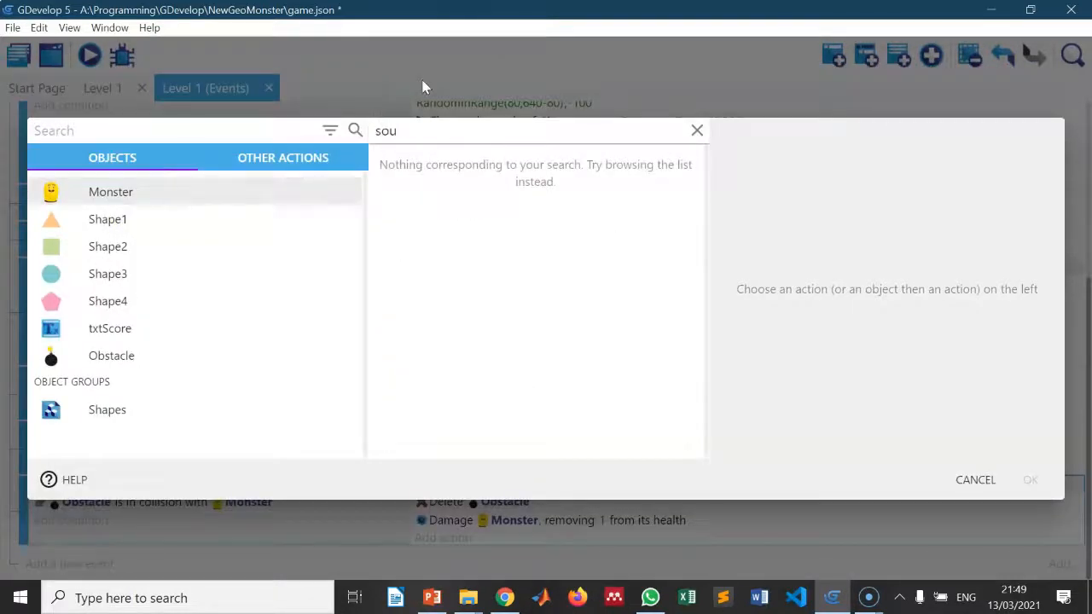
pyautogui.press('BackSpace')
pyautogui.press('BackSpace')
pyautogui.write('pl')
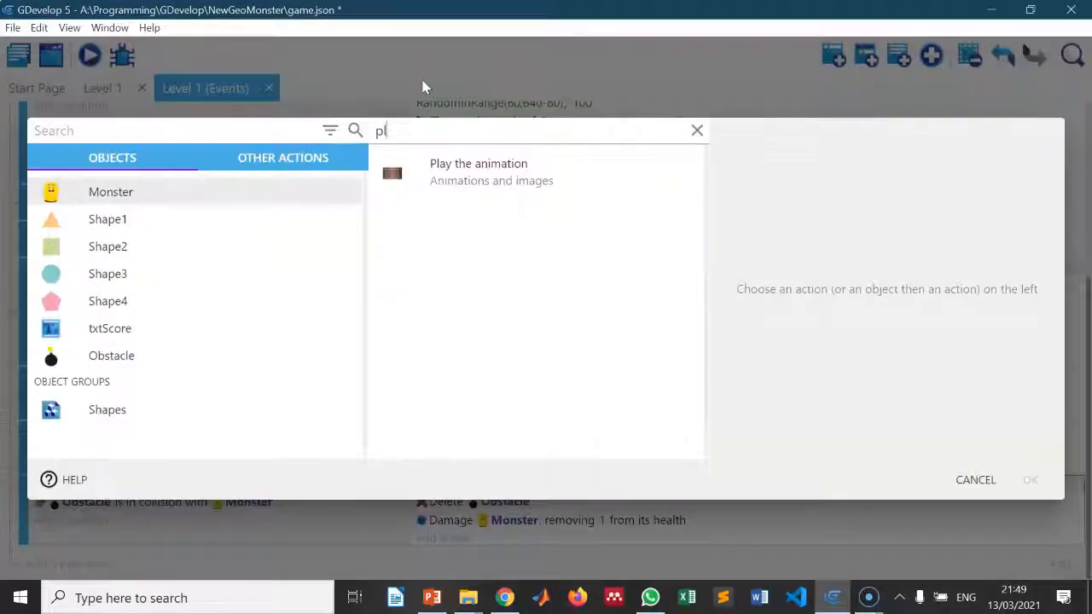
pyautogui.press('BackSpace')
pyautogui.press('BackSpace')
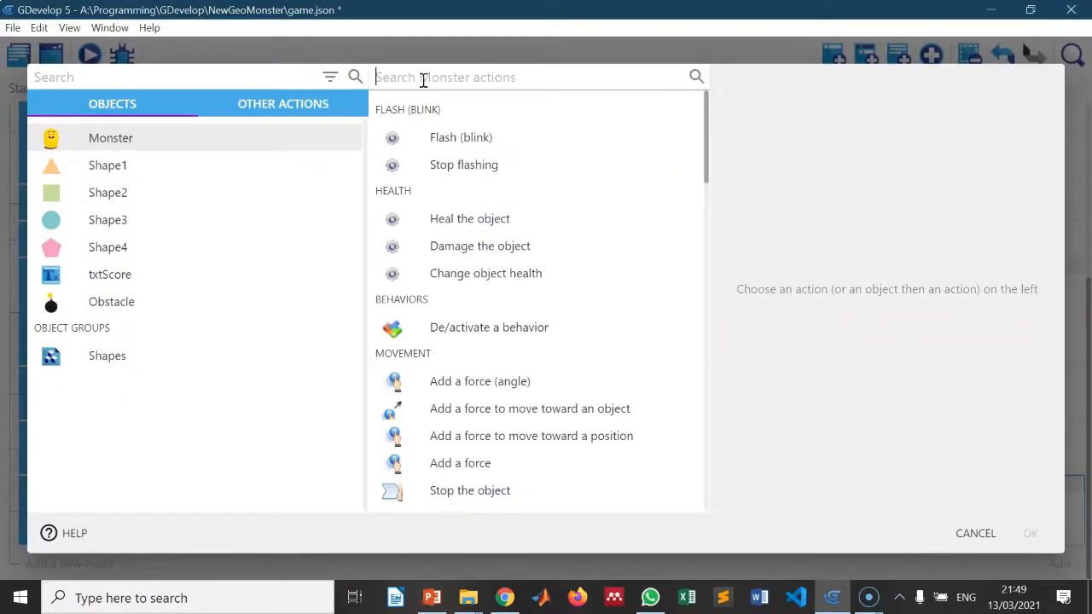
# Search the general actions for "play" and choose the Play a sound action for the Obstacle–Monster collision event
pyautogui.click(275, 102)
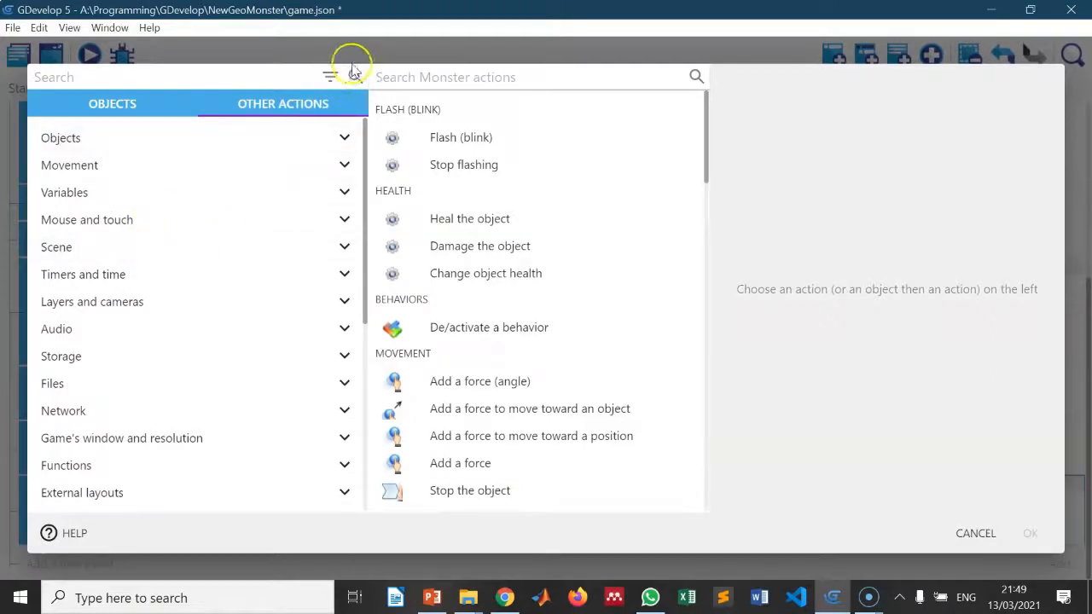
pyautogui.click(173, 79)
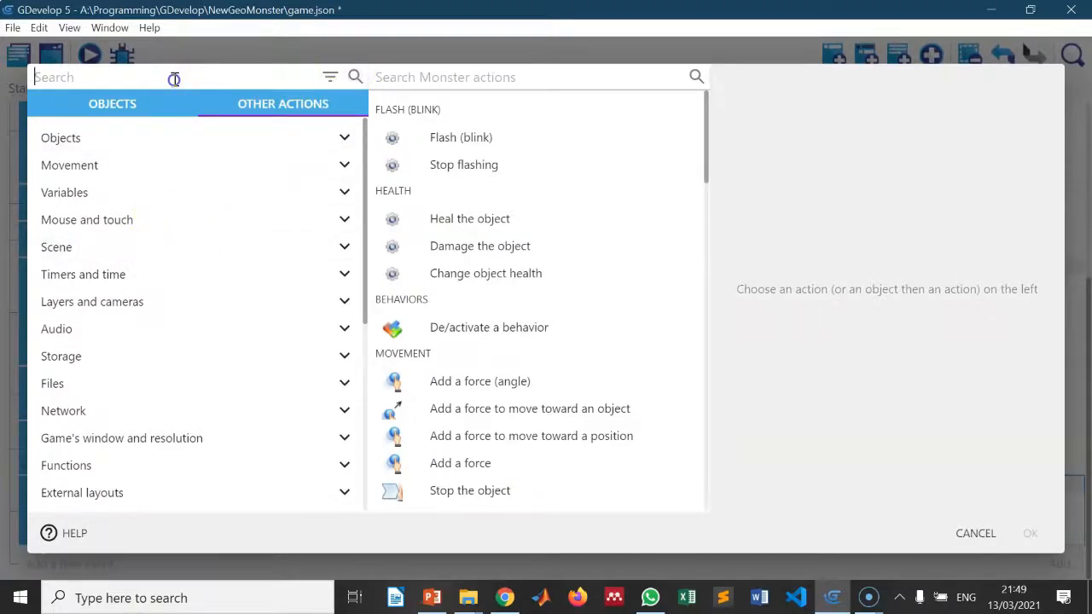
pyautogui.write('pl')
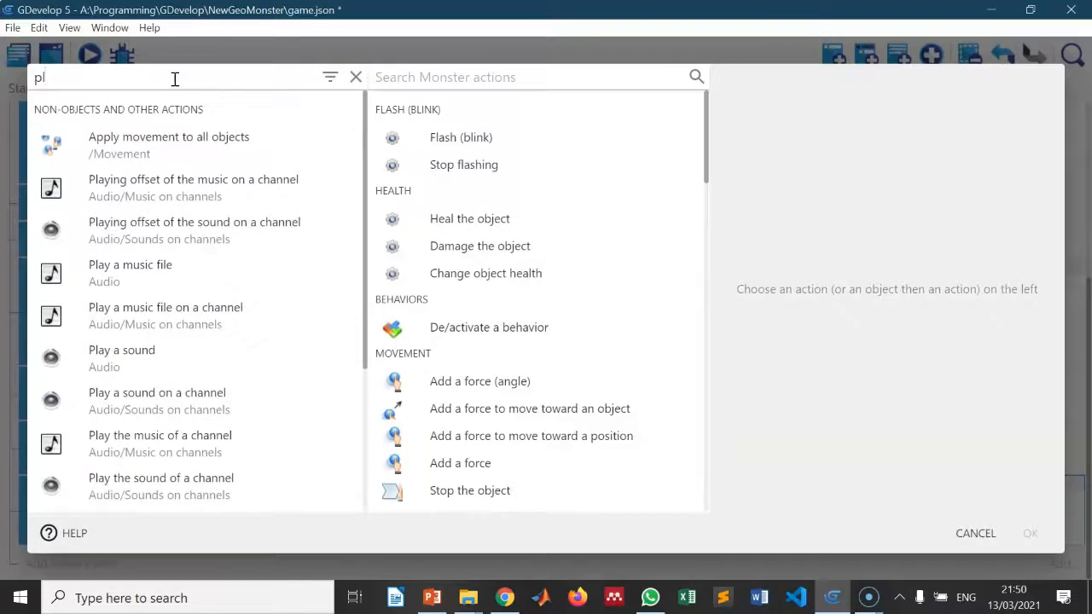
pyautogui.write('ay')
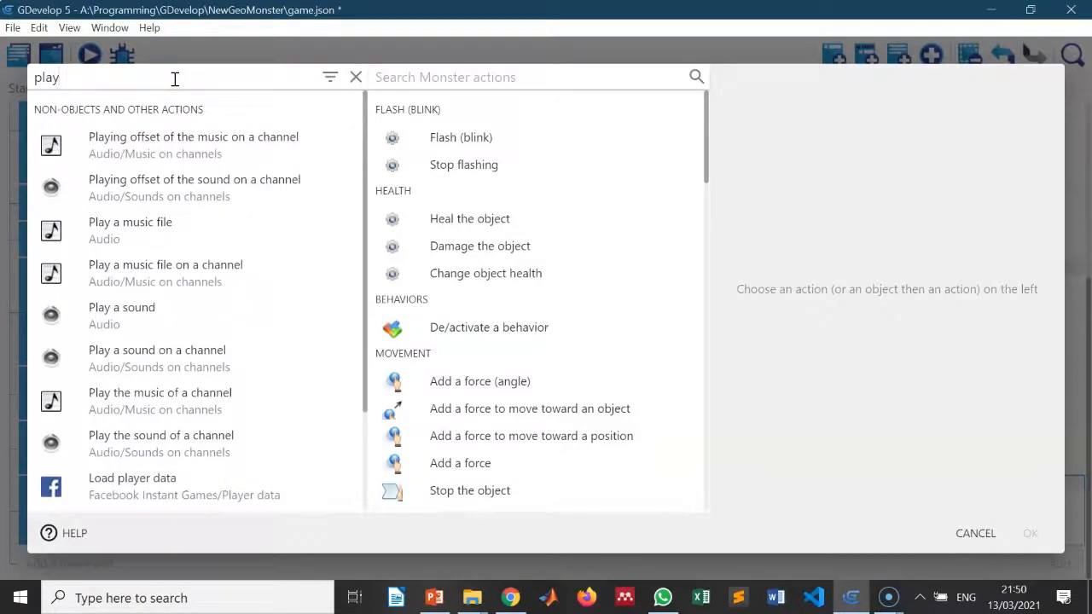
pyautogui.click(179, 321)
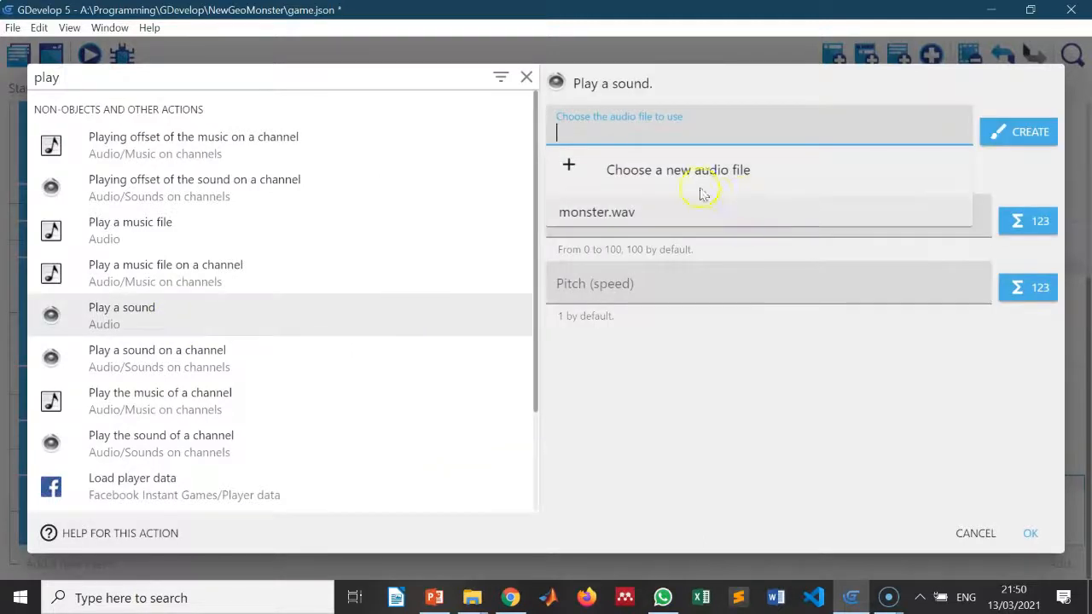
# Load killed.wav as the new audio file, copy it into the project folder, and set the sound's volume to 150
pyautogui.click(627, 170)
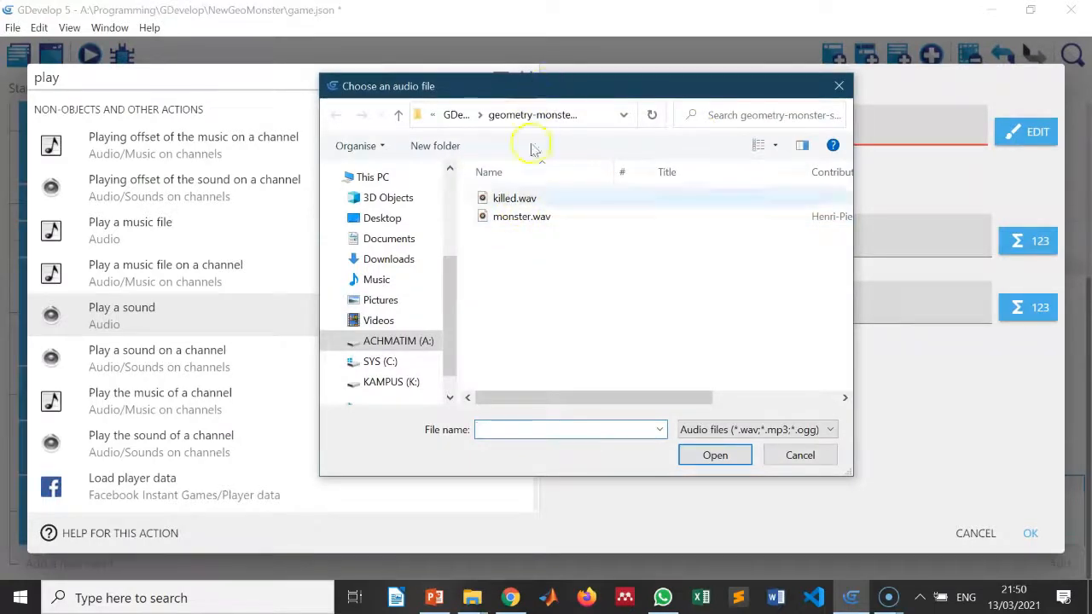
pyautogui.click(520, 200)
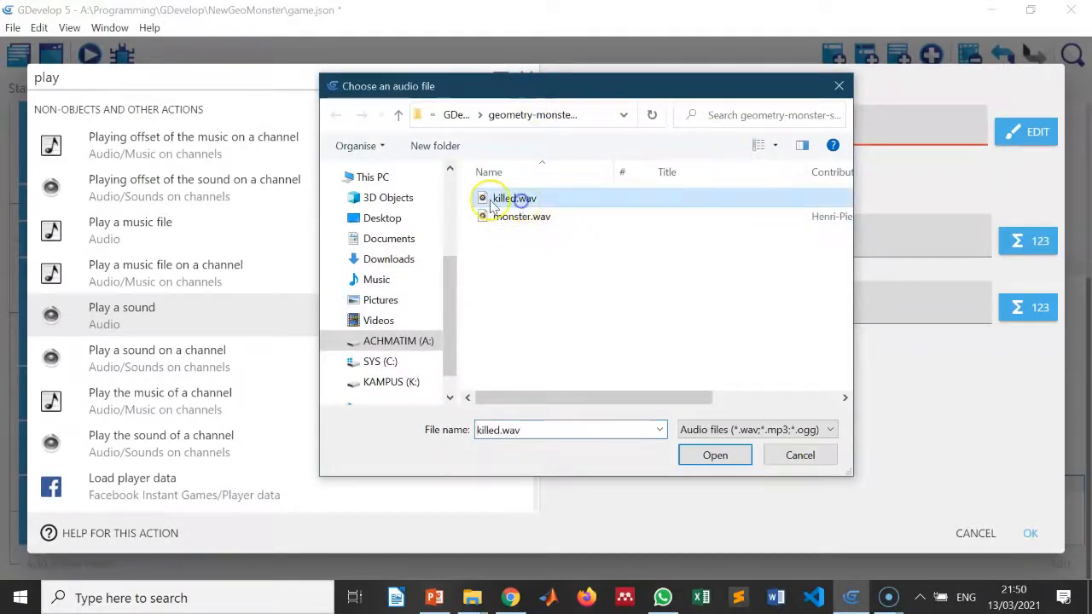
pyautogui.click(714, 456)
pyautogui.click(674, 305)
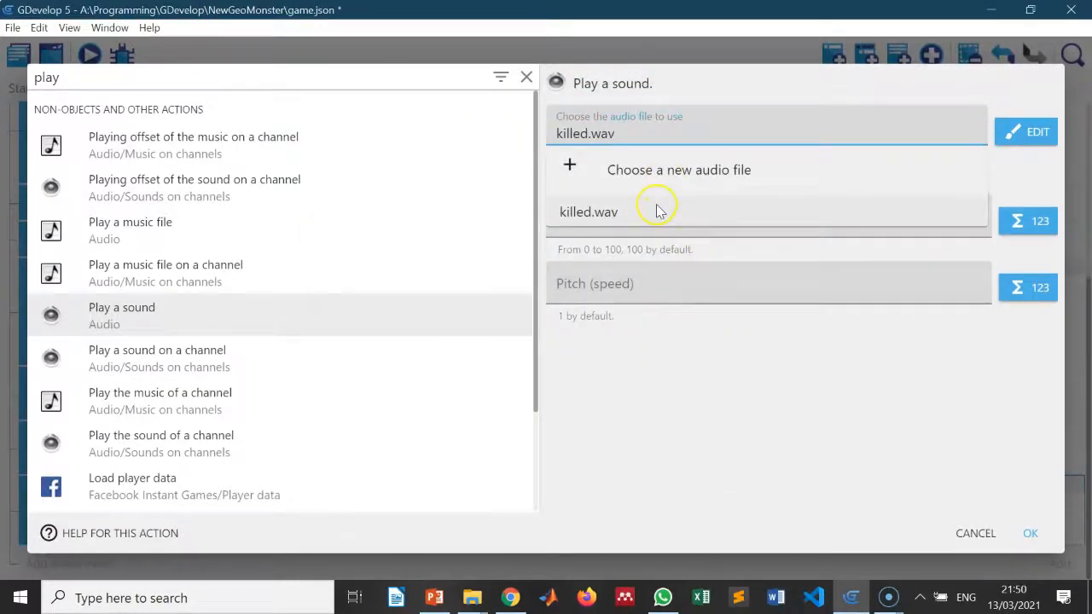
pyautogui.click(658, 212)
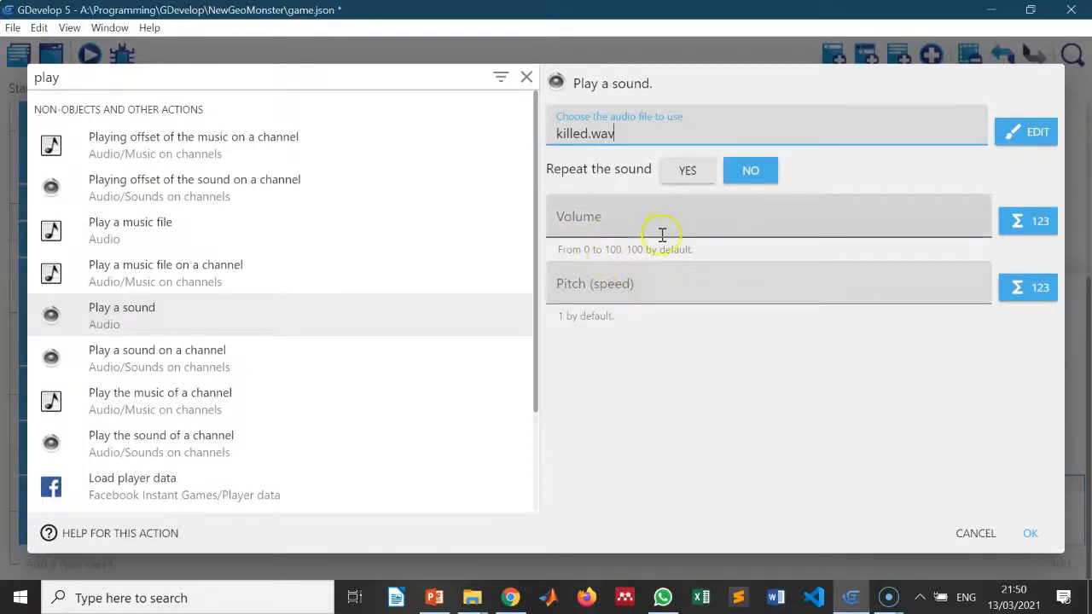
pyautogui.click(601, 227)
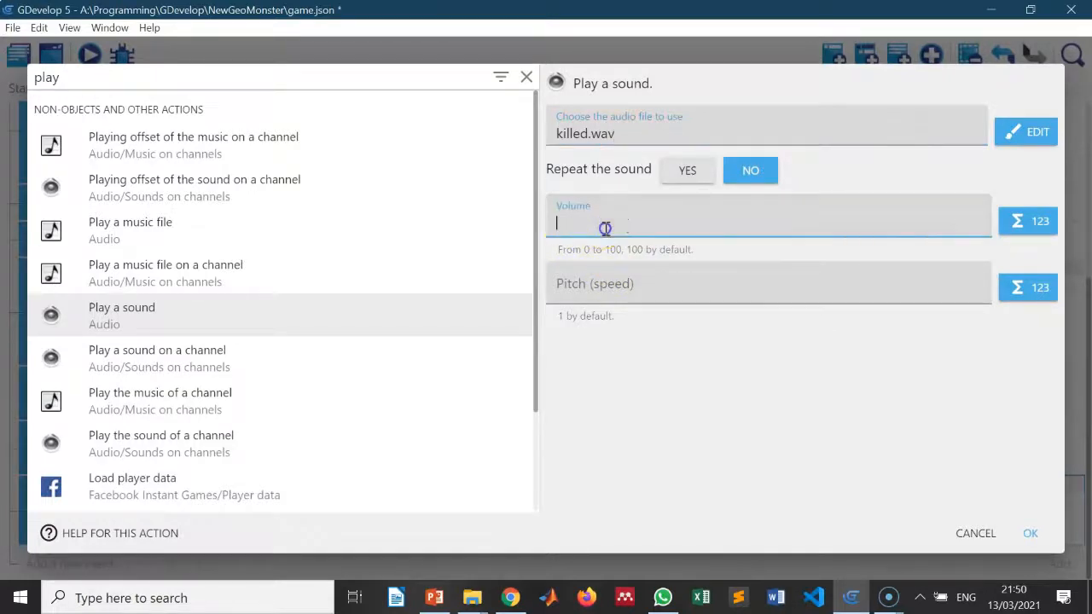
pyautogui.write('150')
pyautogui.click(1030, 534)
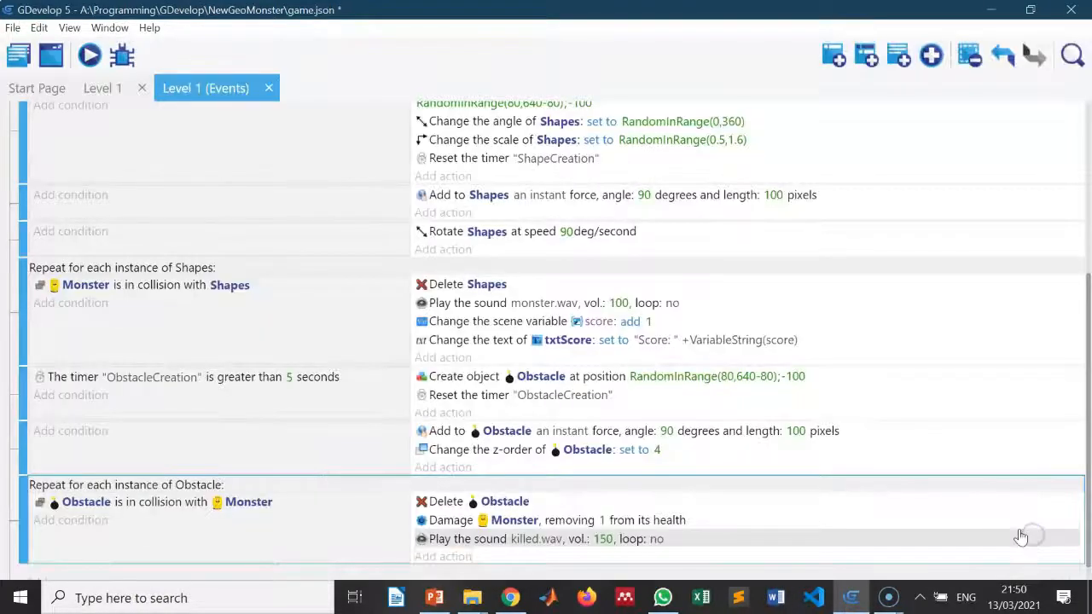
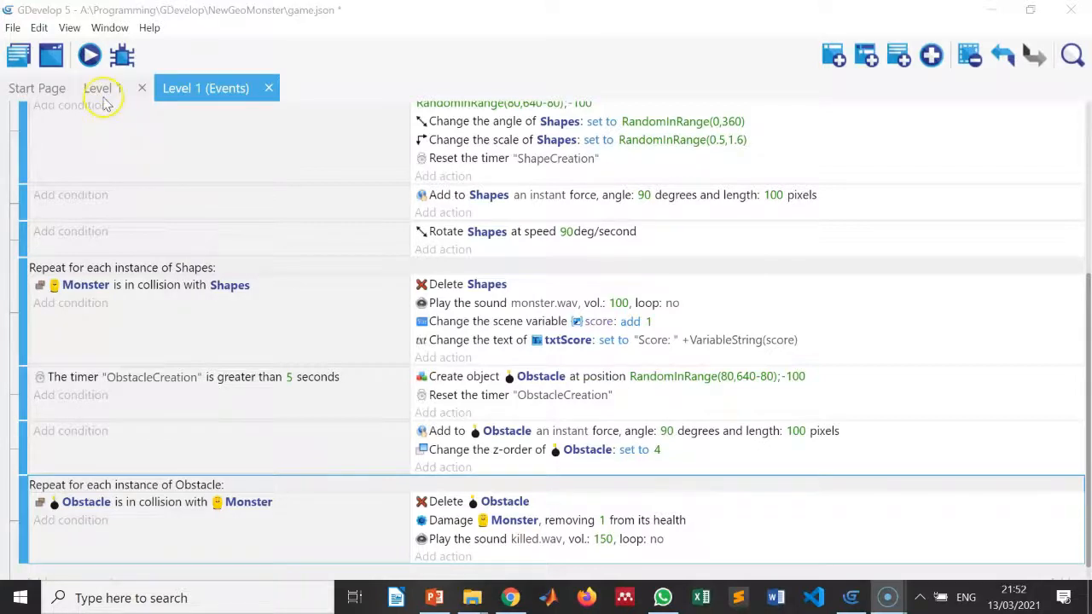
# Create a new sprite object named Life in the Level 1 scene
pyautogui.click(104, 99)
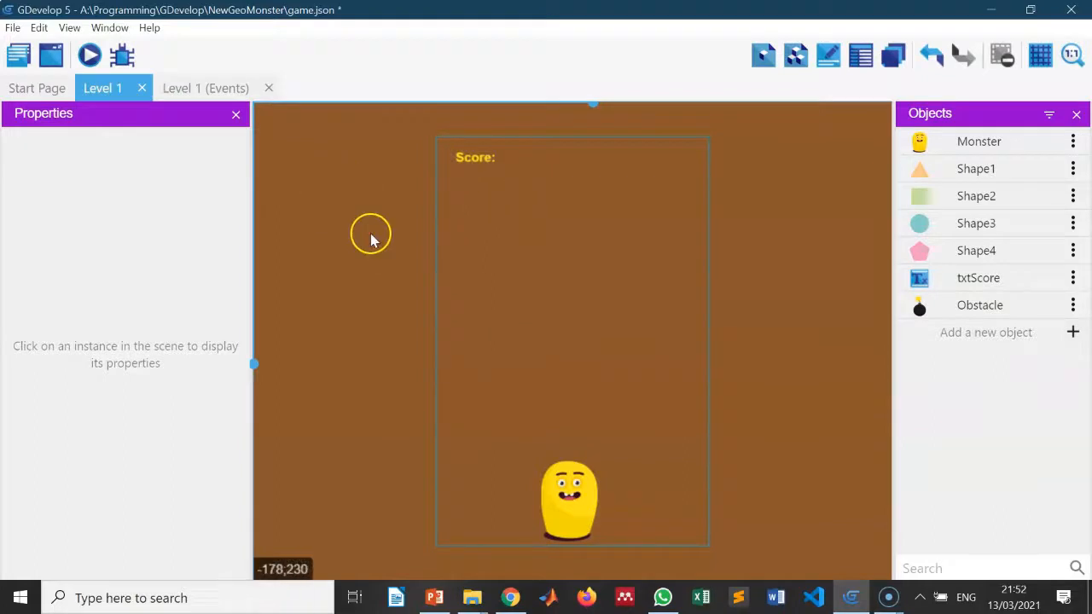
pyautogui.click(1000, 335)
pyautogui.click(263, 149)
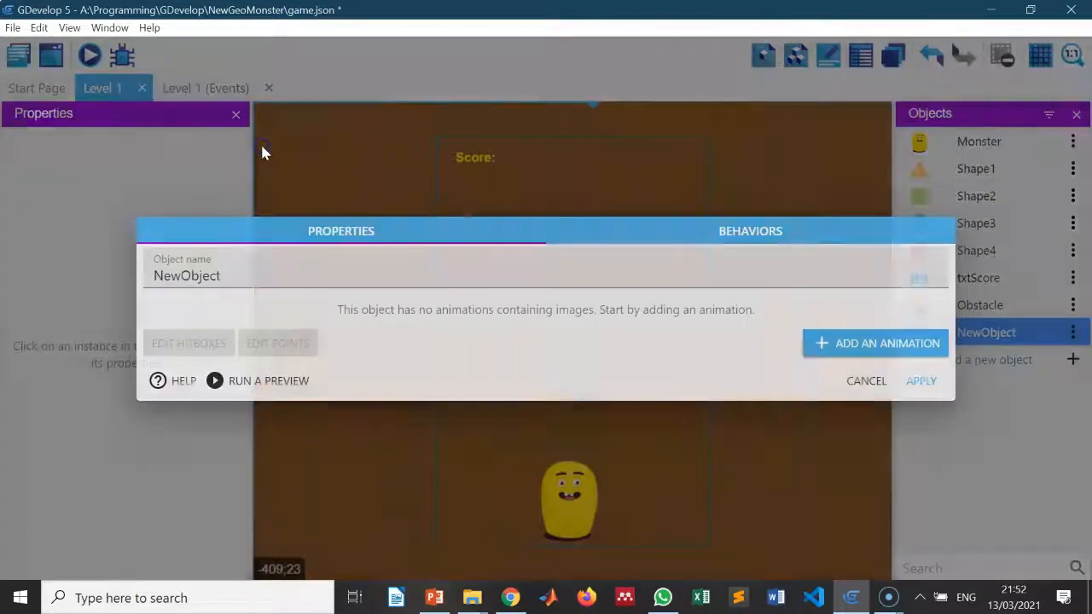
pyautogui.moveTo(227, 268); pyautogui.dragTo(78, 270)
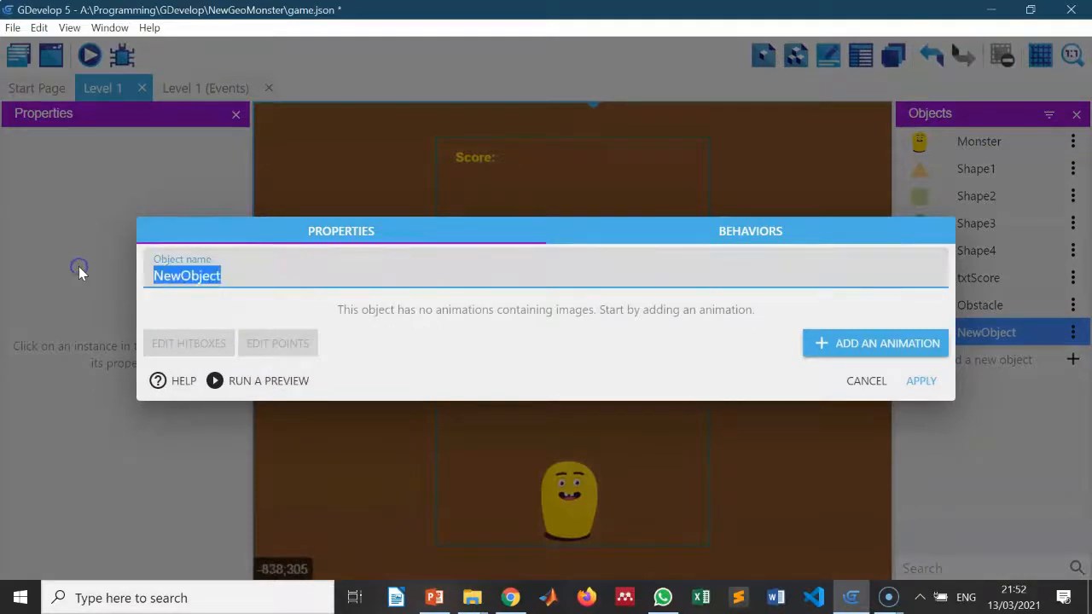
pyautogui.write('Life')
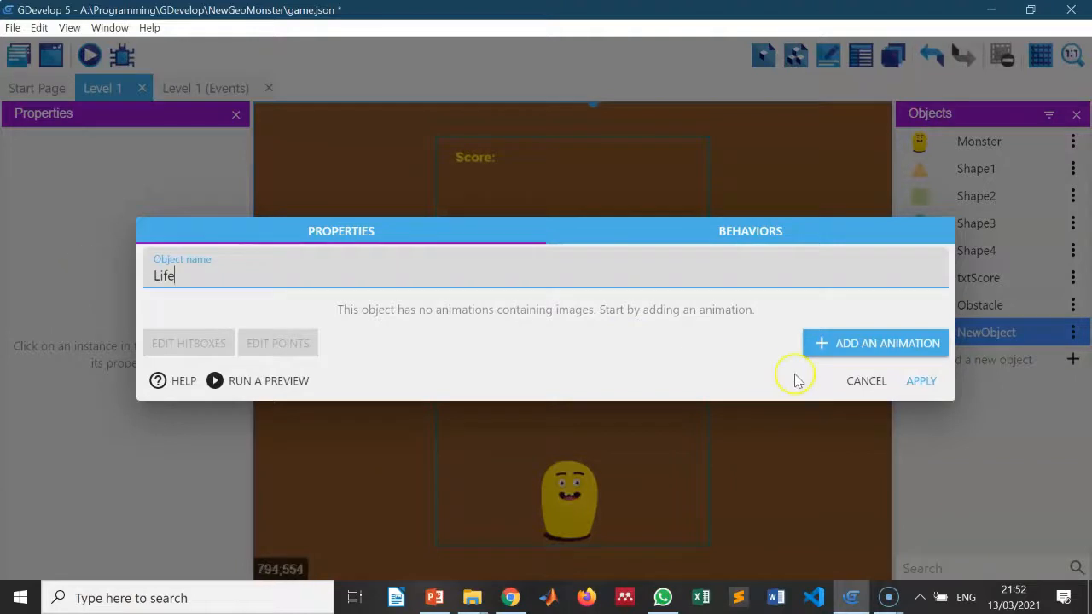
# Add an animation named Life3 to the Life object using life-3.png, copying the image into the project folder
pyautogui.click(863, 341)
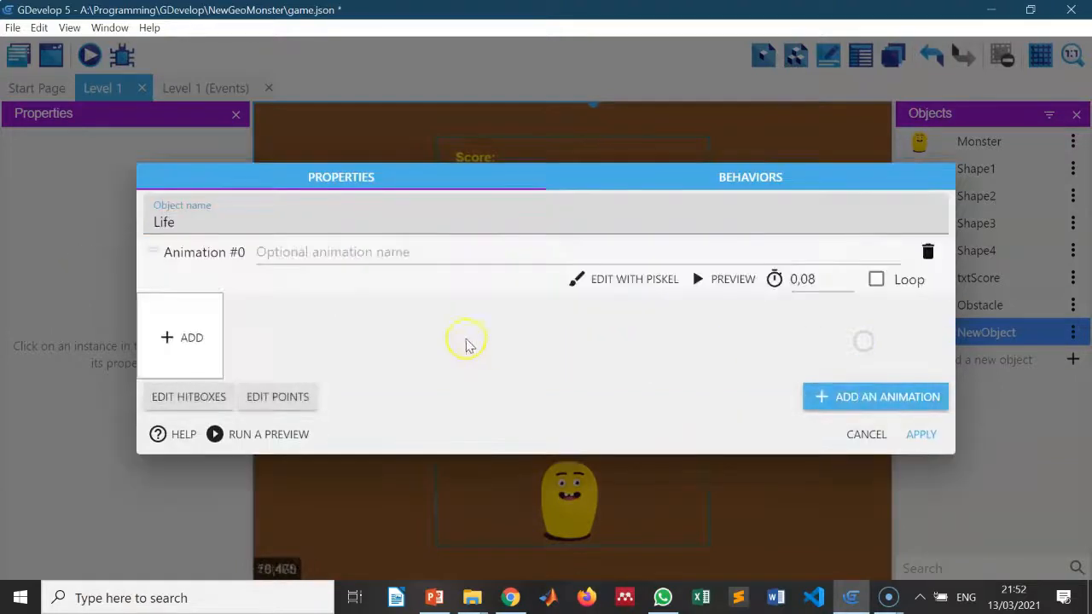
pyautogui.click(291, 252)
pyautogui.write('Life3')
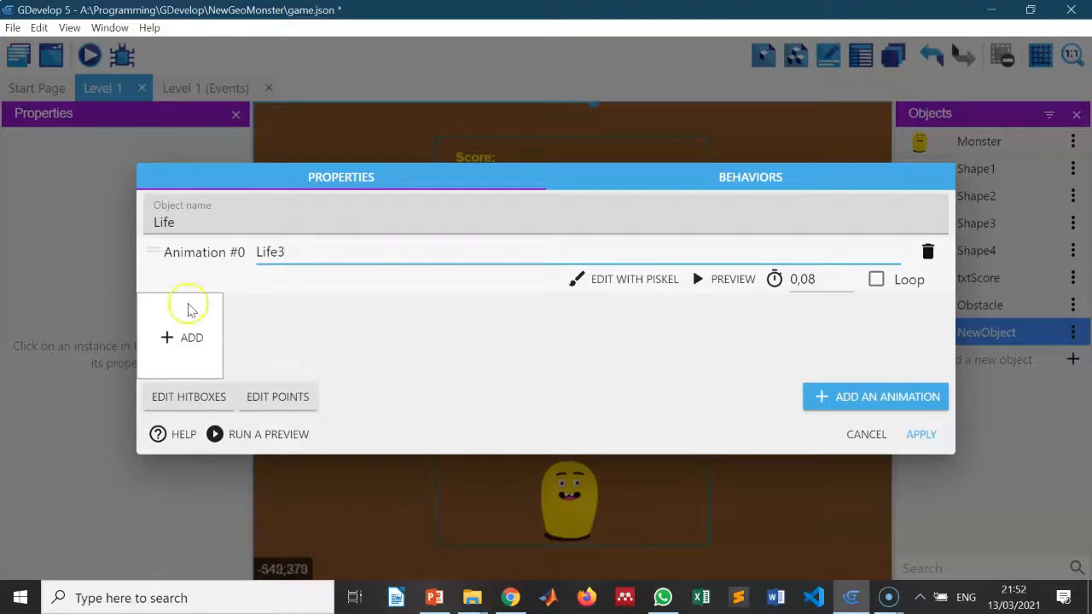
pyautogui.click(179, 338)
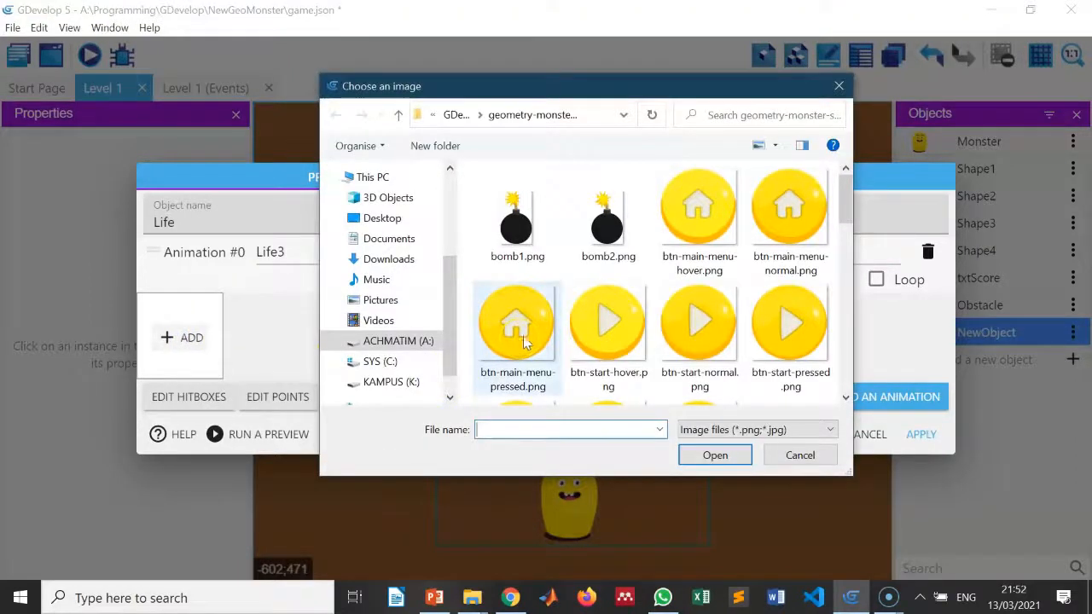
pyautogui.moveTo(853, 191); pyautogui.dragTo(858, 288)
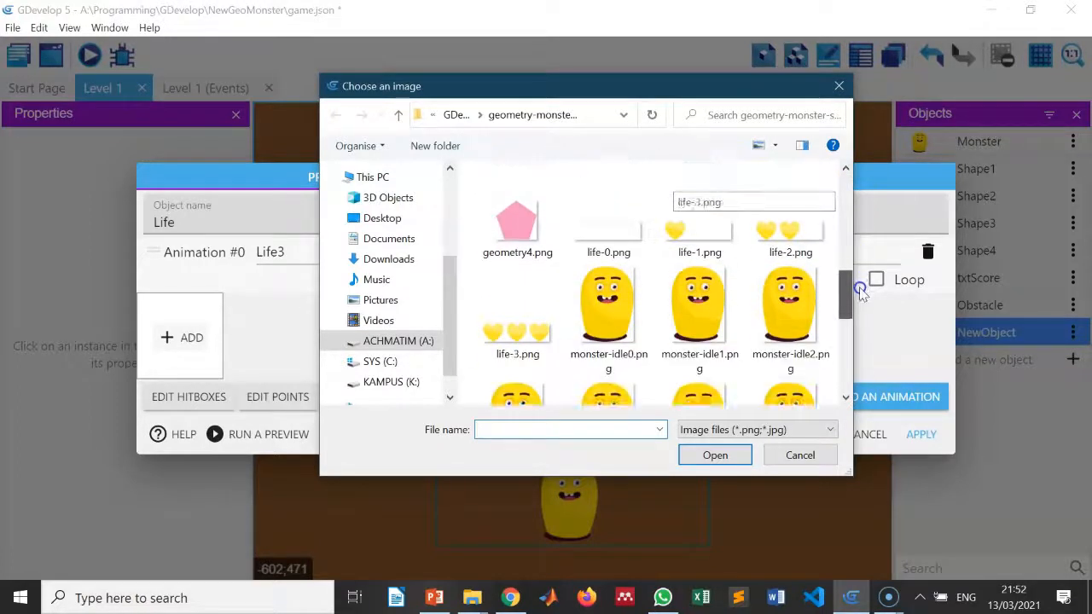
pyautogui.click(516, 342)
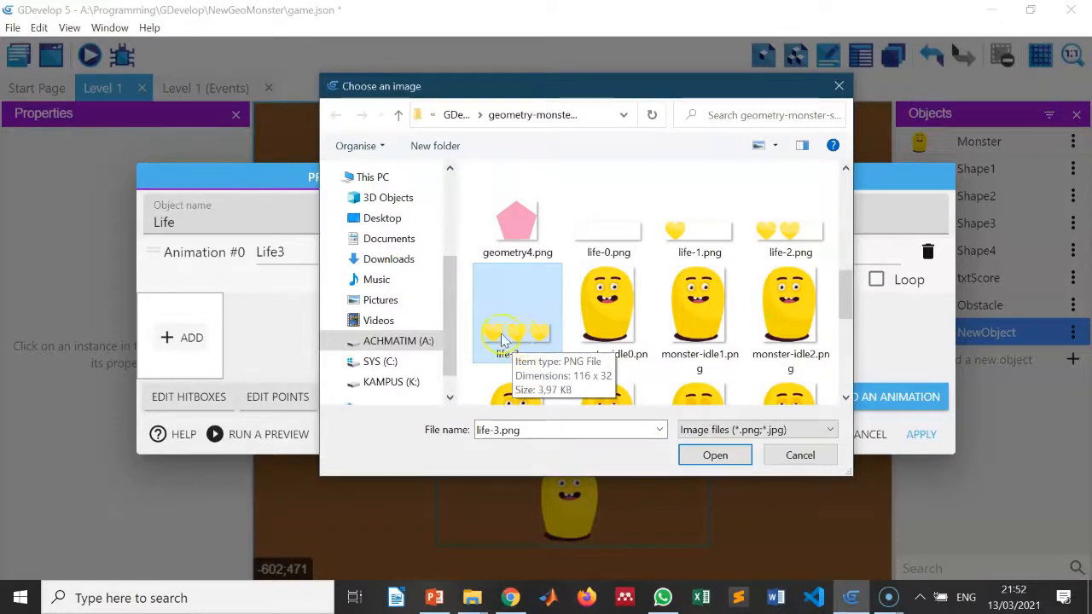
pyautogui.click(714, 453)
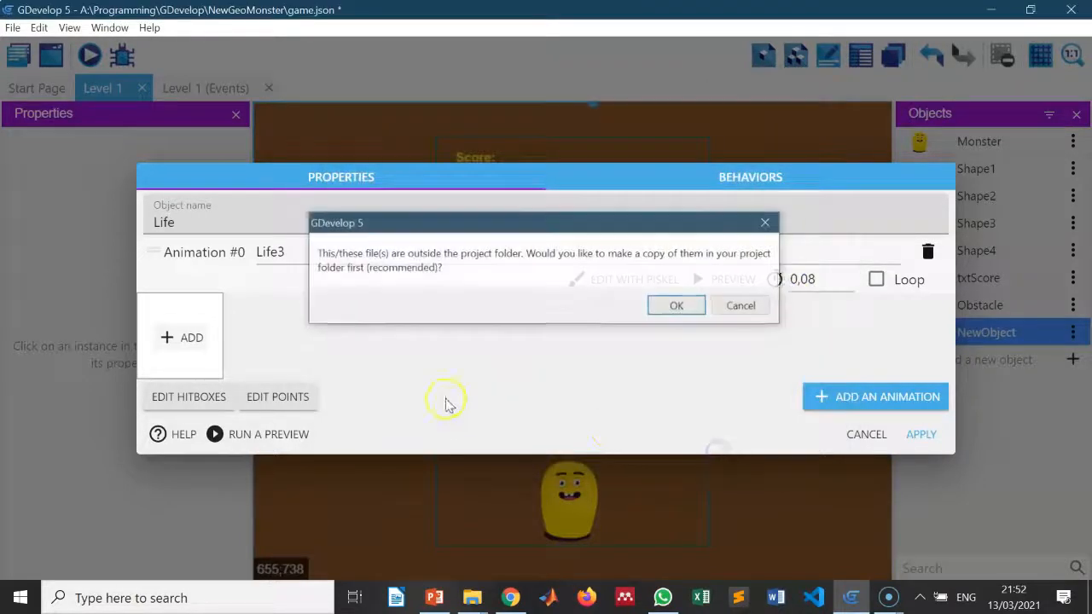
pyautogui.click(675, 305)
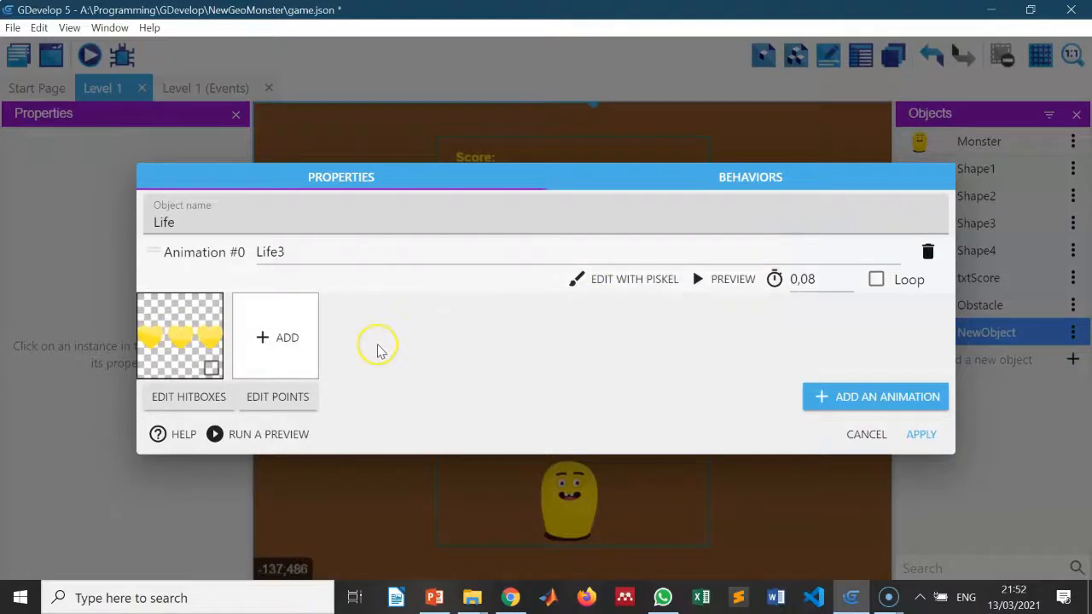
# Add a second animation named Life2 using life-2.png, copying the image into the project folder
pyautogui.click(841, 397)
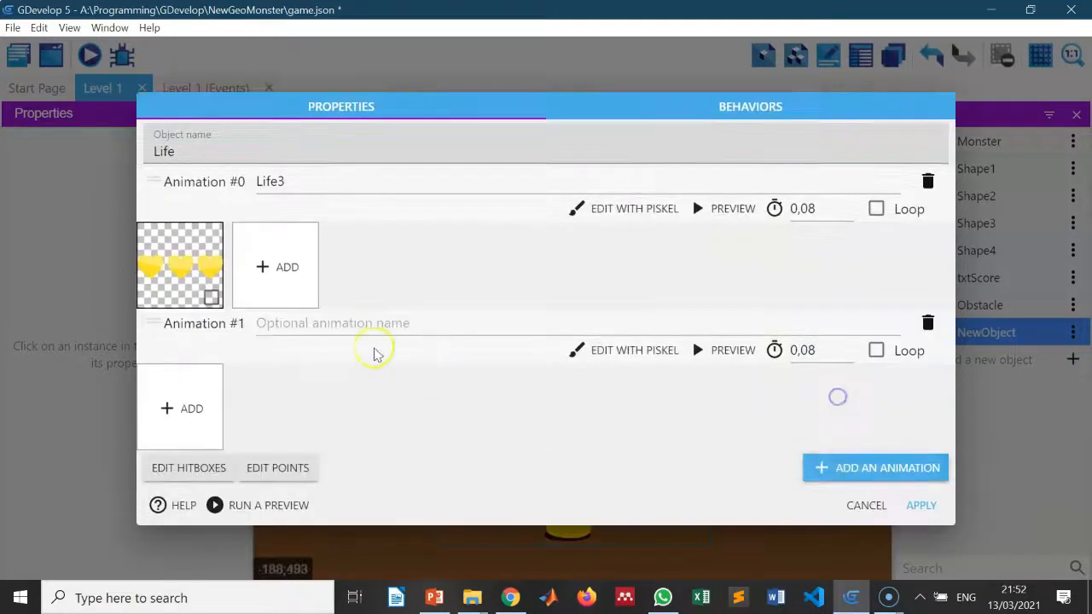
pyautogui.click(307, 324)
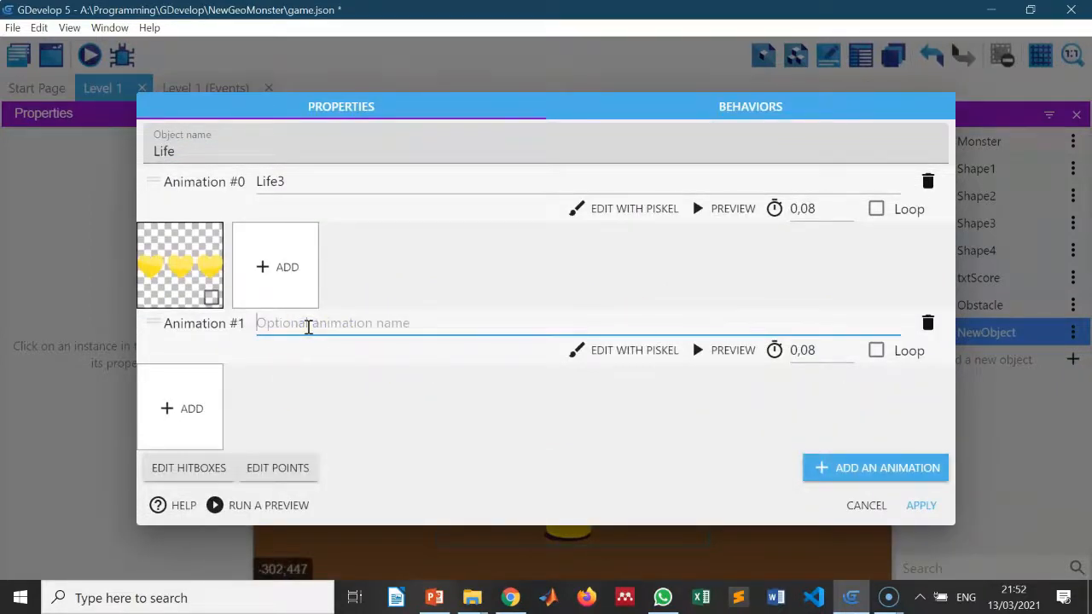
pyautogui.write('Life2')
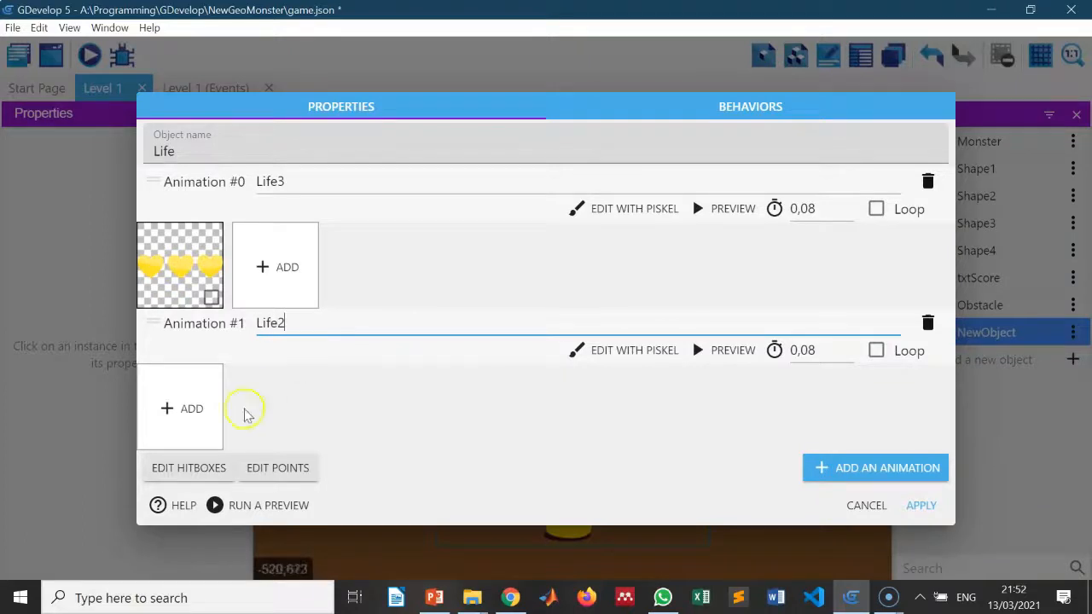
pyautogui.click(179, 407)
pyautogui.scroll(-3, 707, 334)
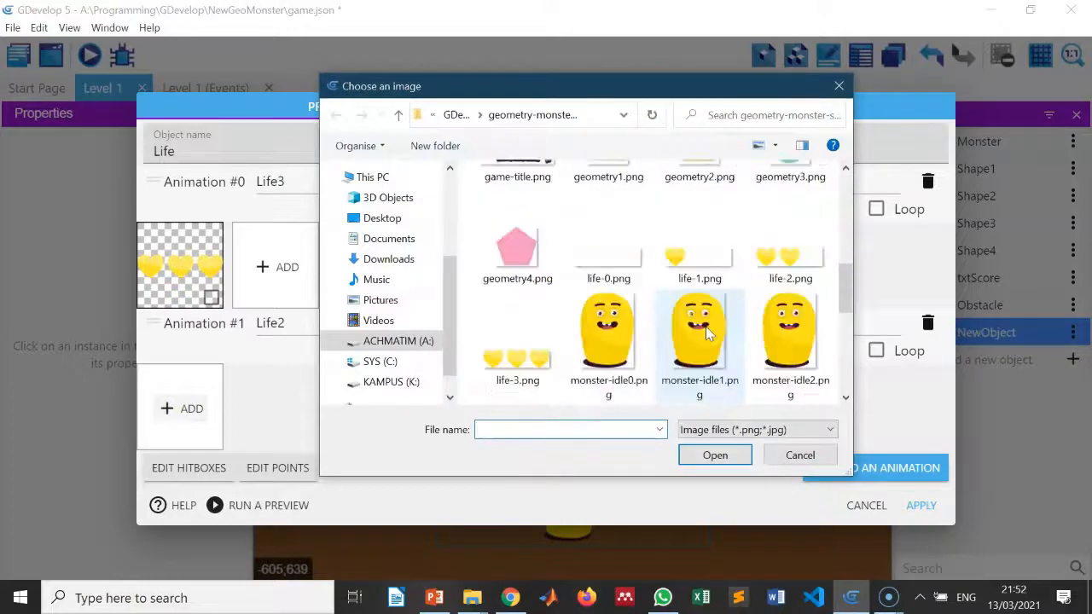
pyautogui.click(781, 259)
pyautogui.click(728, 461)
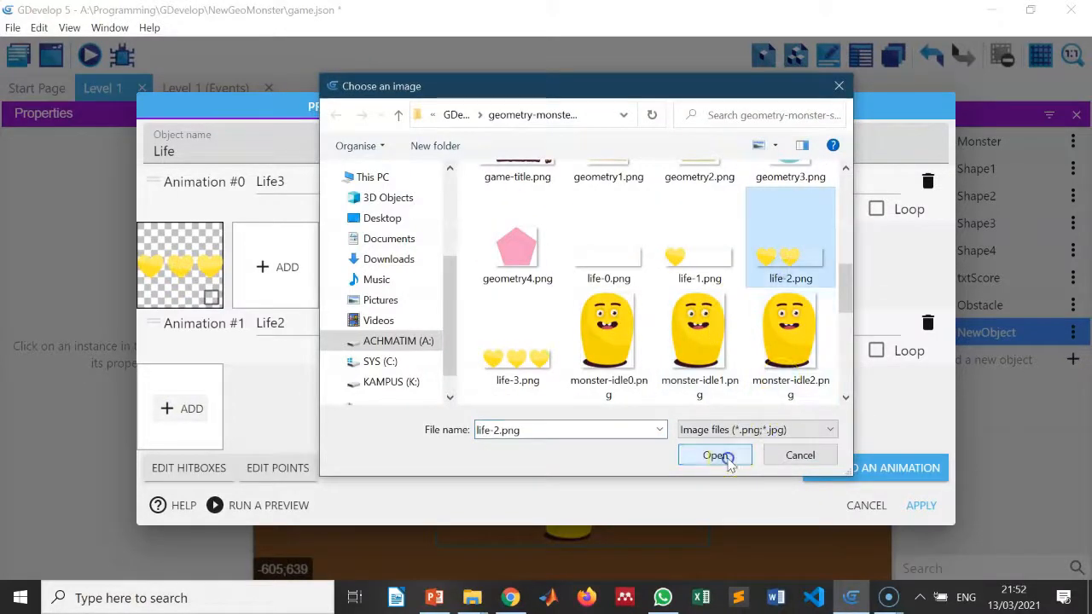
pyautogui.click(675, 304)
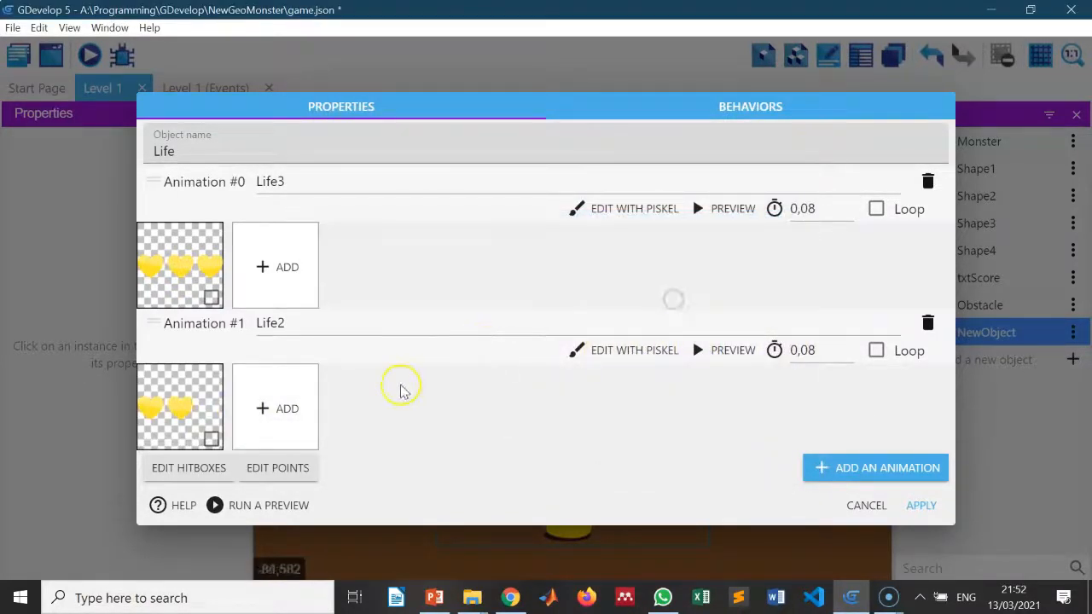
# Add a third animation named Life1 to the Life object using life-1.png, copying the image into the project folder
pyautogui.click(862, 467)
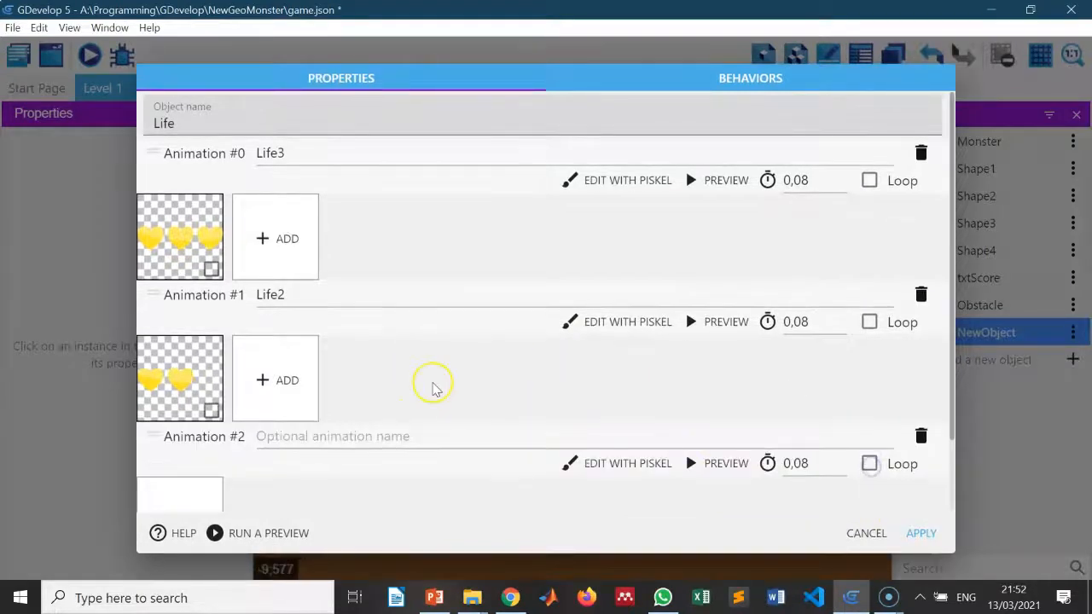
pyautogui.click(361, 438)
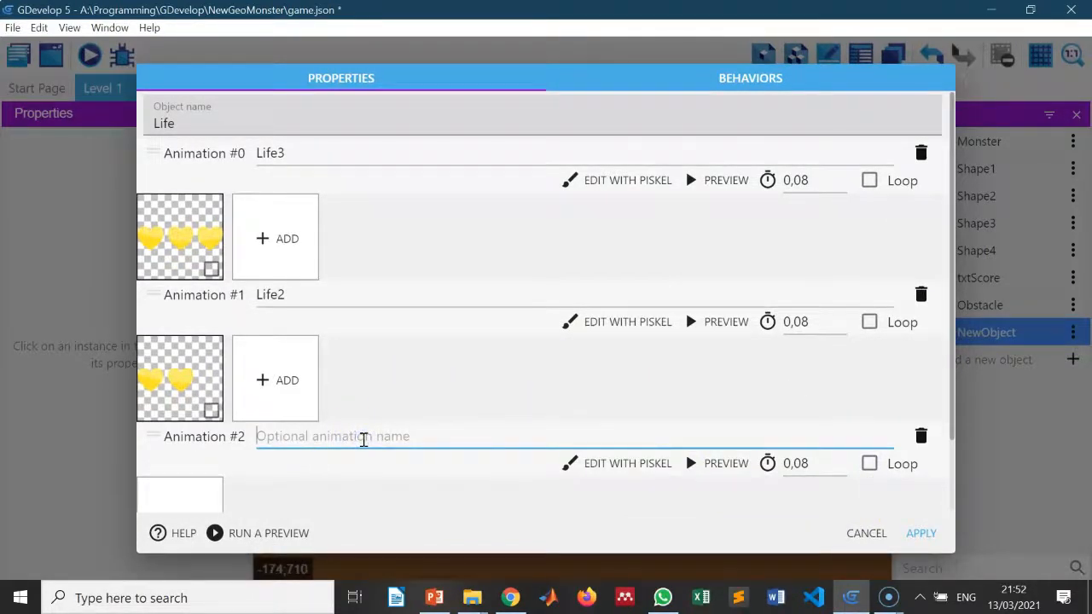
pyautogui.write('Life1')
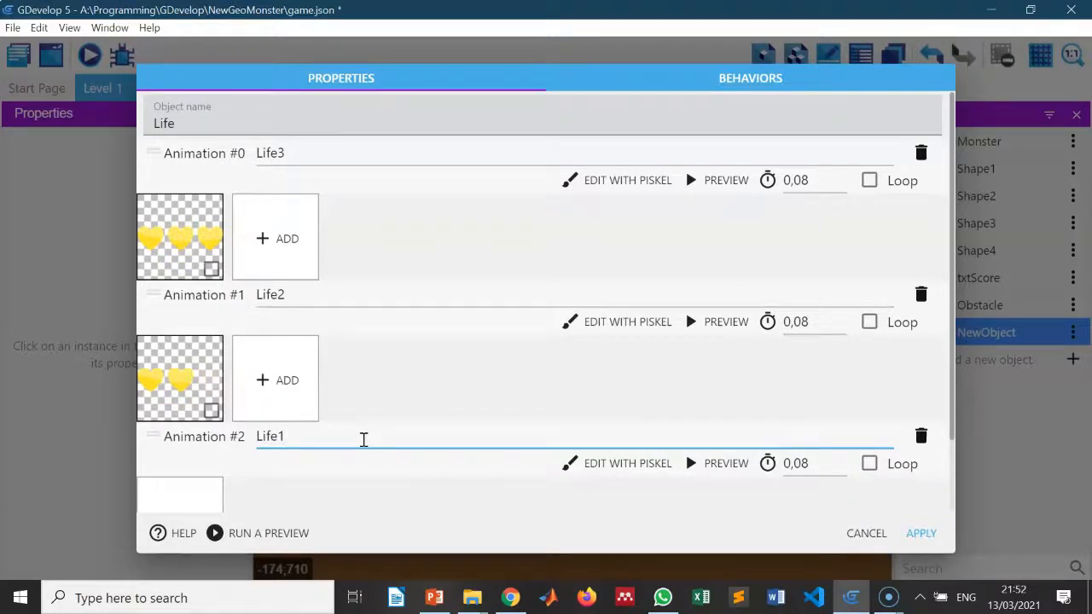
pyautogui.scroll(-2, 375, 418)
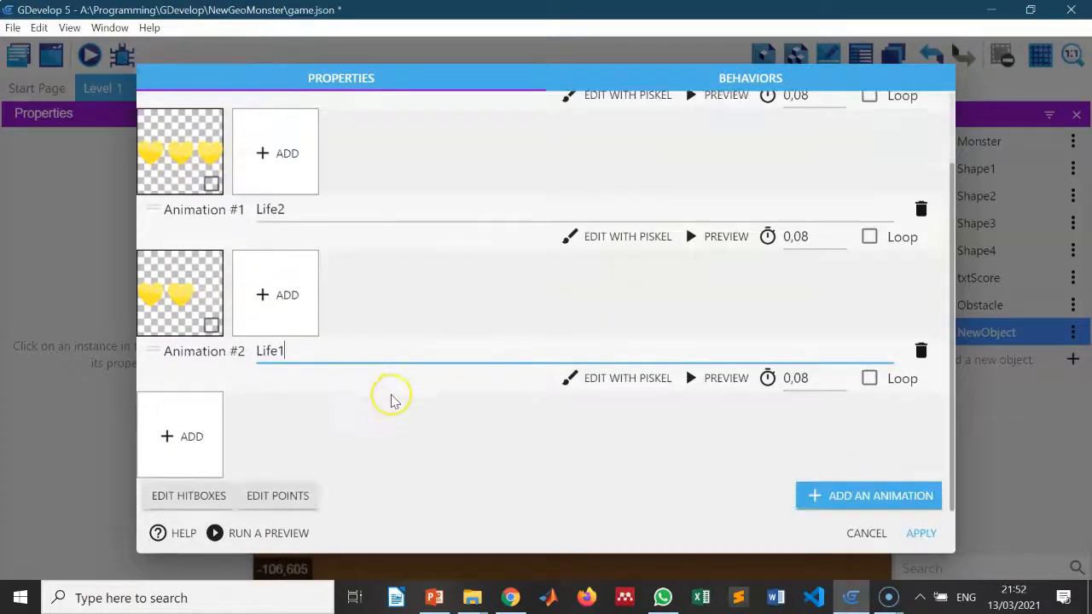
pyautogui.click(183, 437)
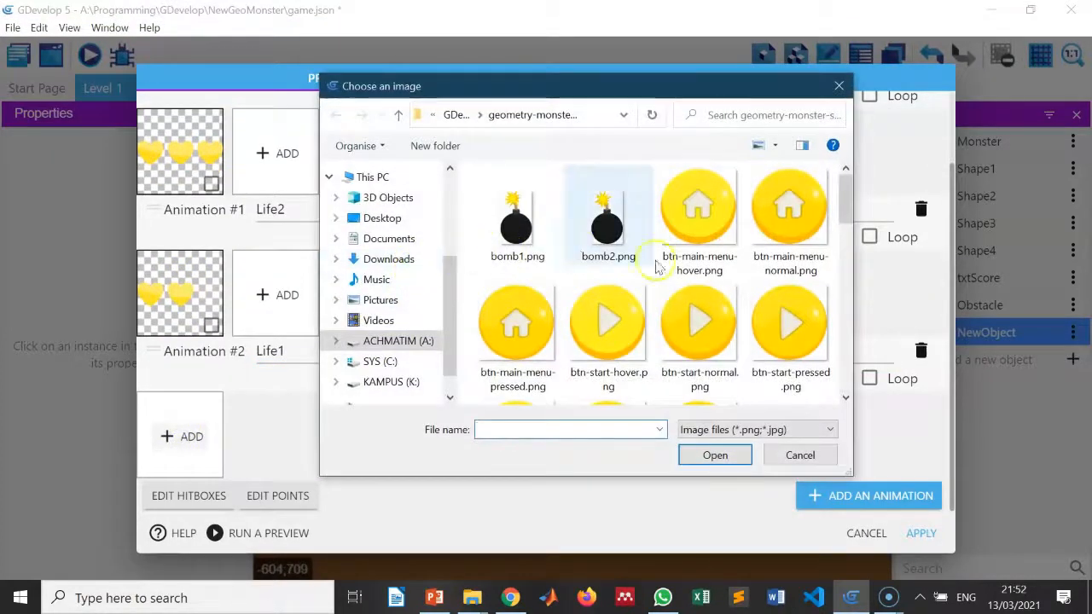
pyautogui.scroll(-3, 682, 273)
pyautogui.click(695, 388)
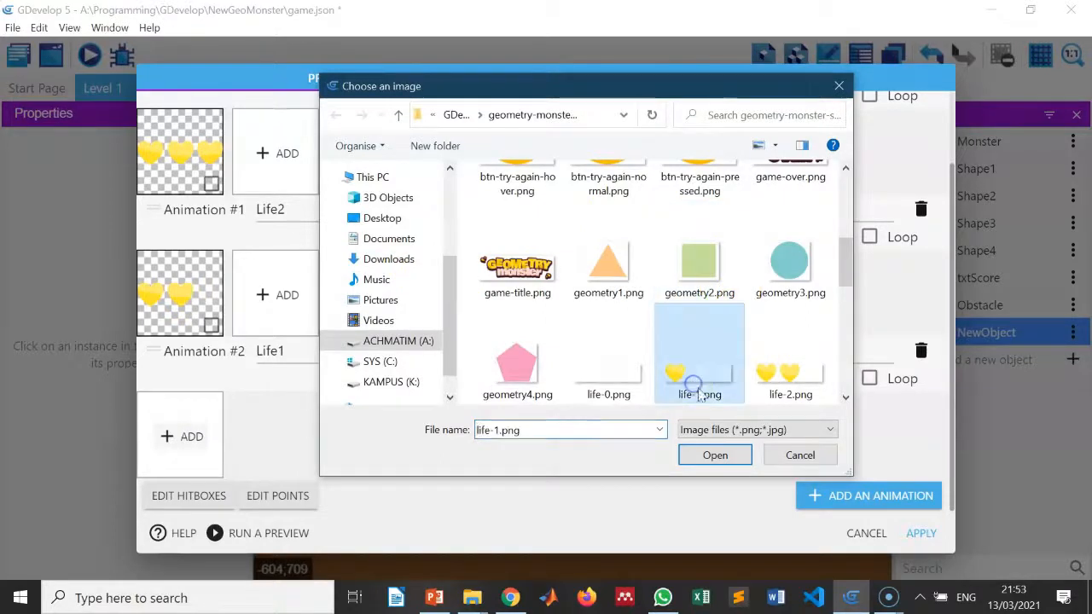
pyautogui.click(713, 455)
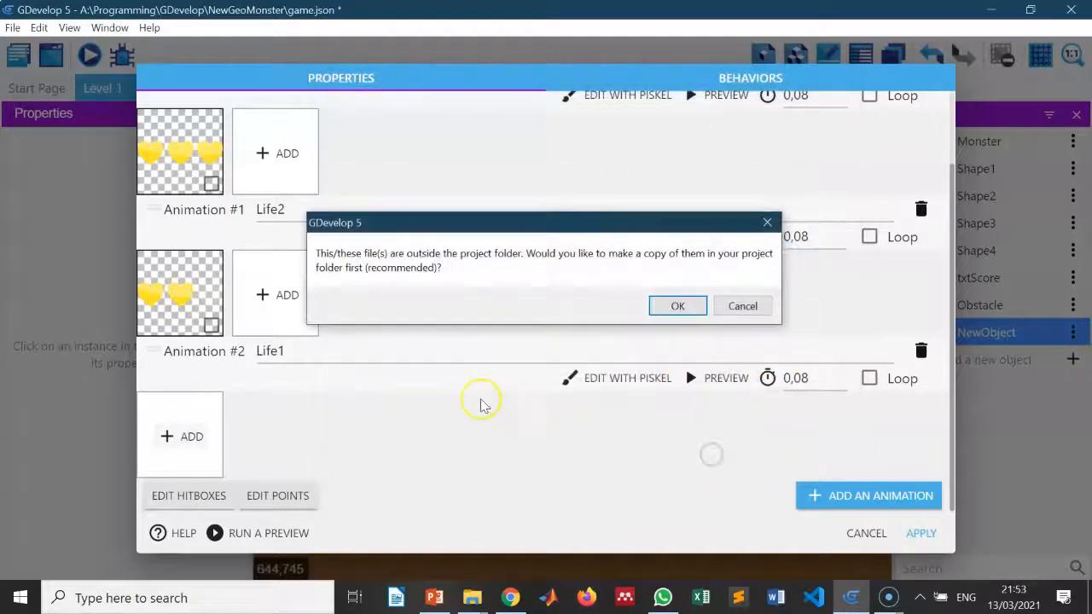
pyautogui.click(677, 305)
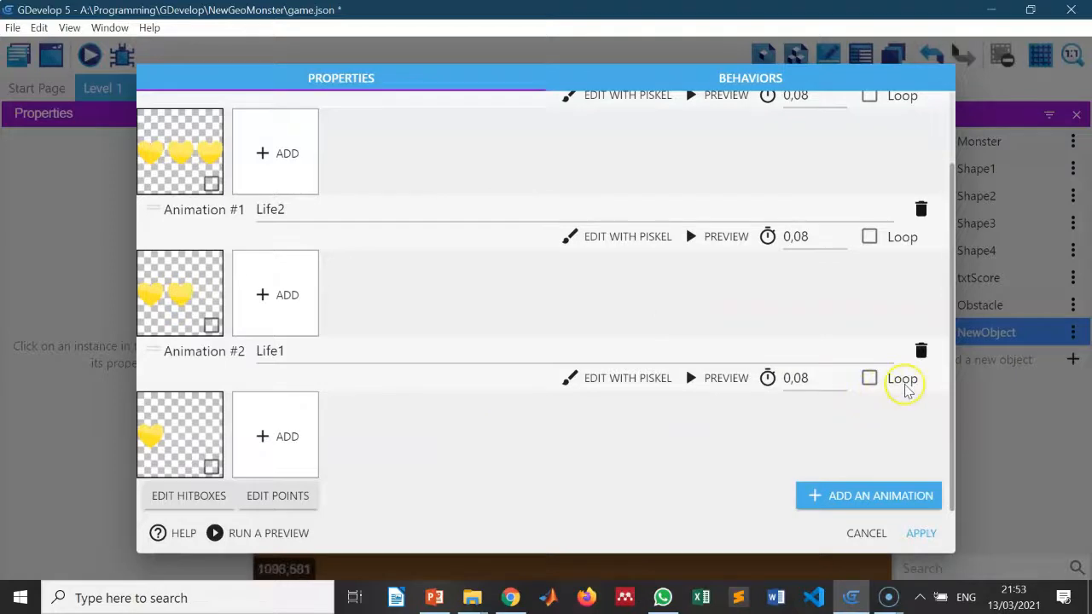
# Add a fourth animation named Life0 using life-0.png, copying the image into the project folder, and apply the Life object's changes
pyautogui.click(858, 498)
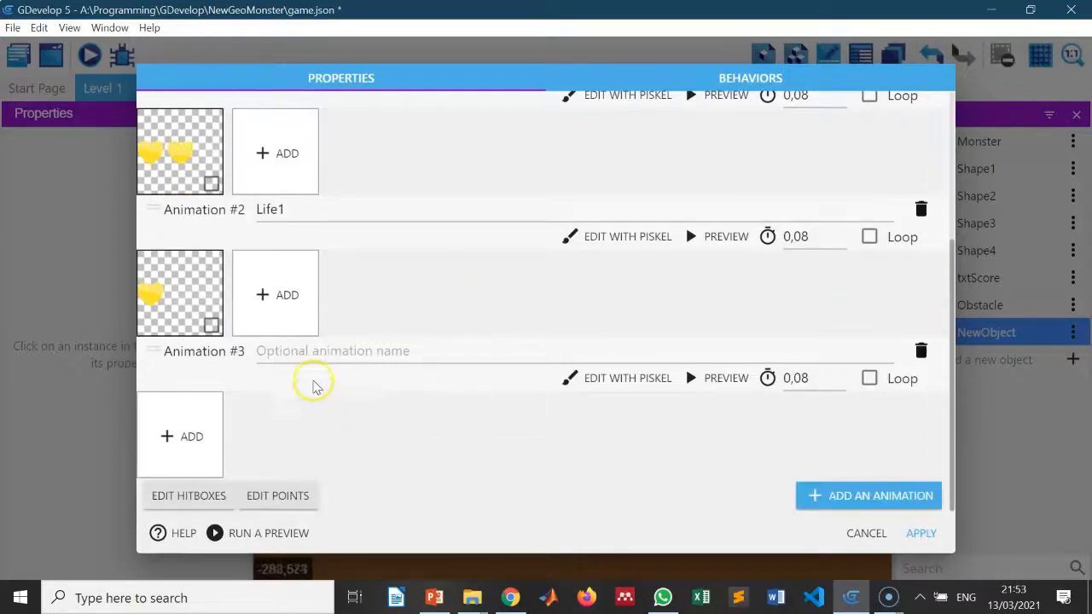
pyautogui.click(315, 351)
pyautogui.write('Li')
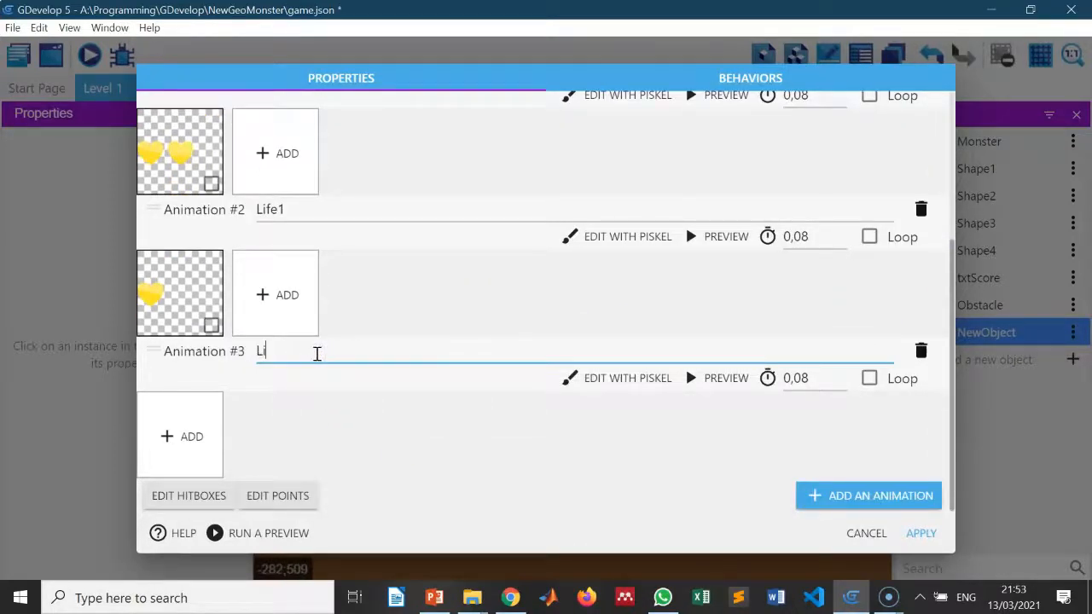
pyautogui.write('fe0')
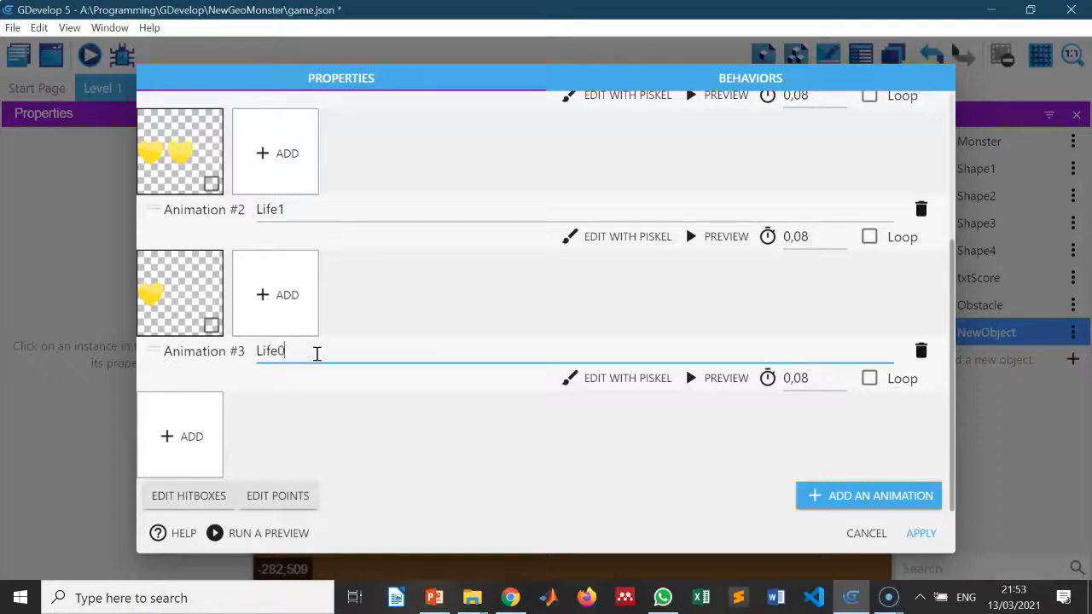
pyautogui.scroll(1, 287, 418)
pyautogui.scroll(-1, 297, 400)
pyautogui.click(186, 451)
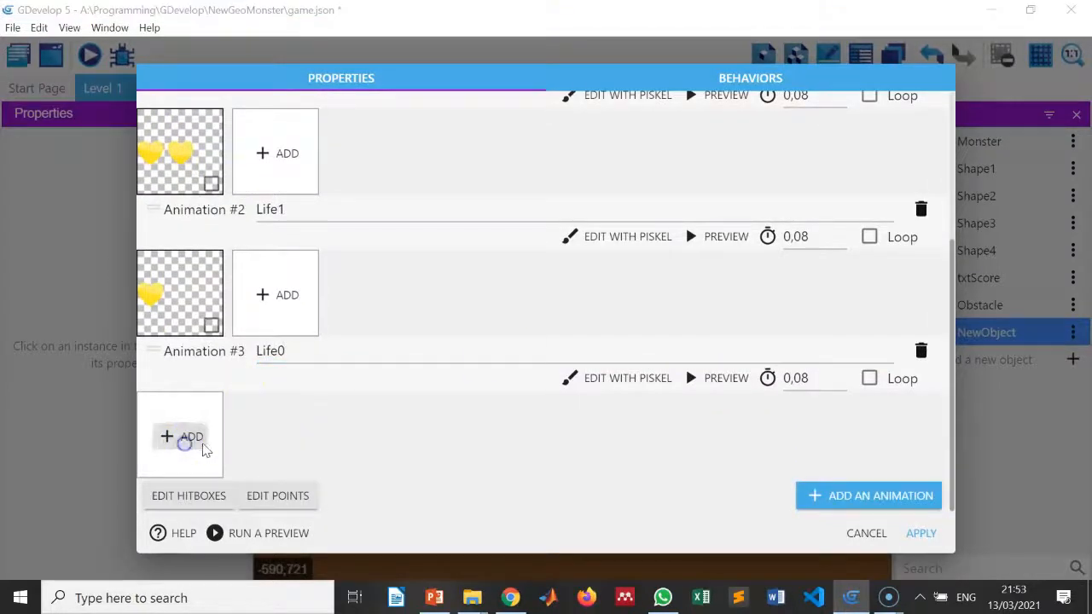
pyautogui.scroll(-3, 503, 324)
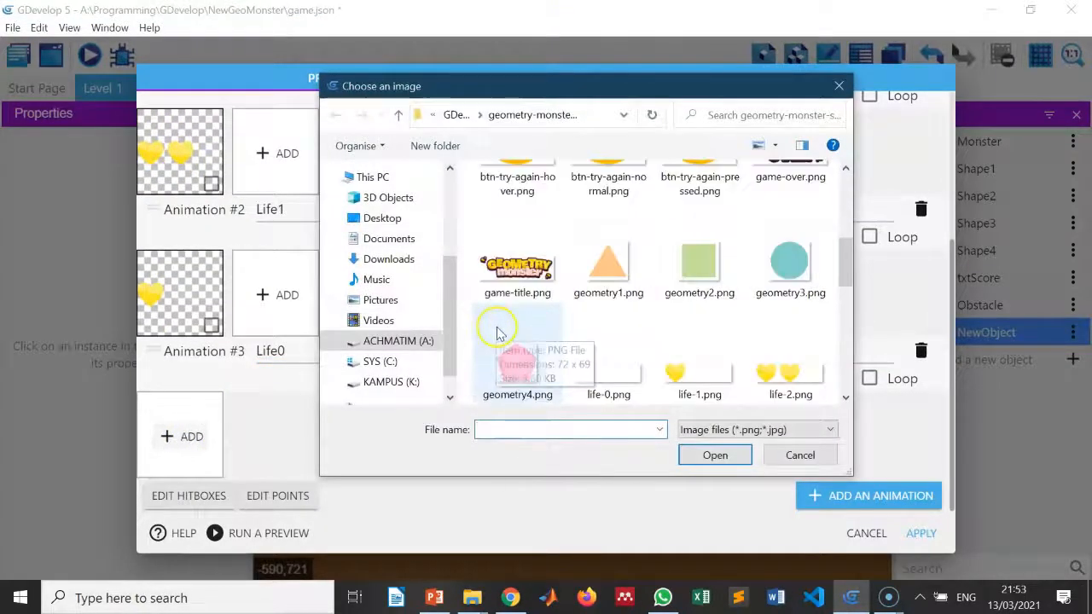
pyautogui.click(635, 375)
pyautogui.click(716, 455)
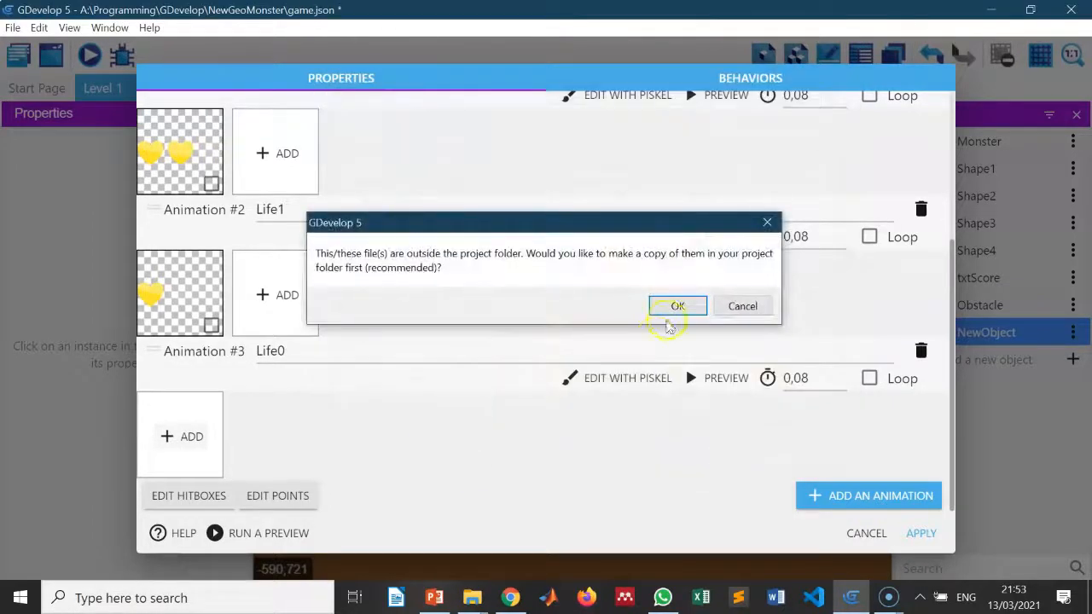
pyautogui.click(674, 307)
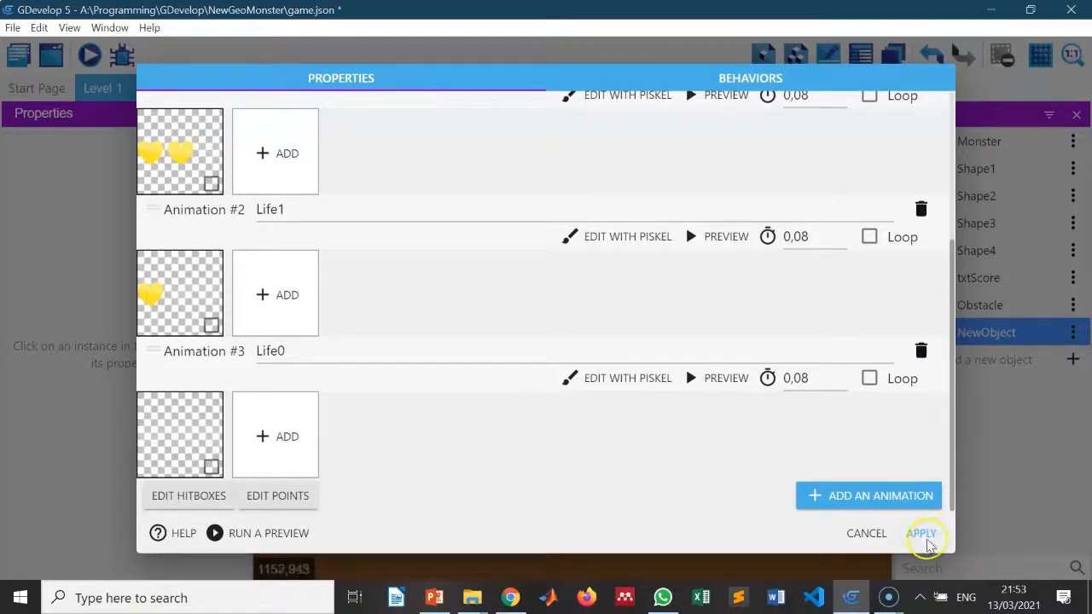
pyautogui.click(925, 537)
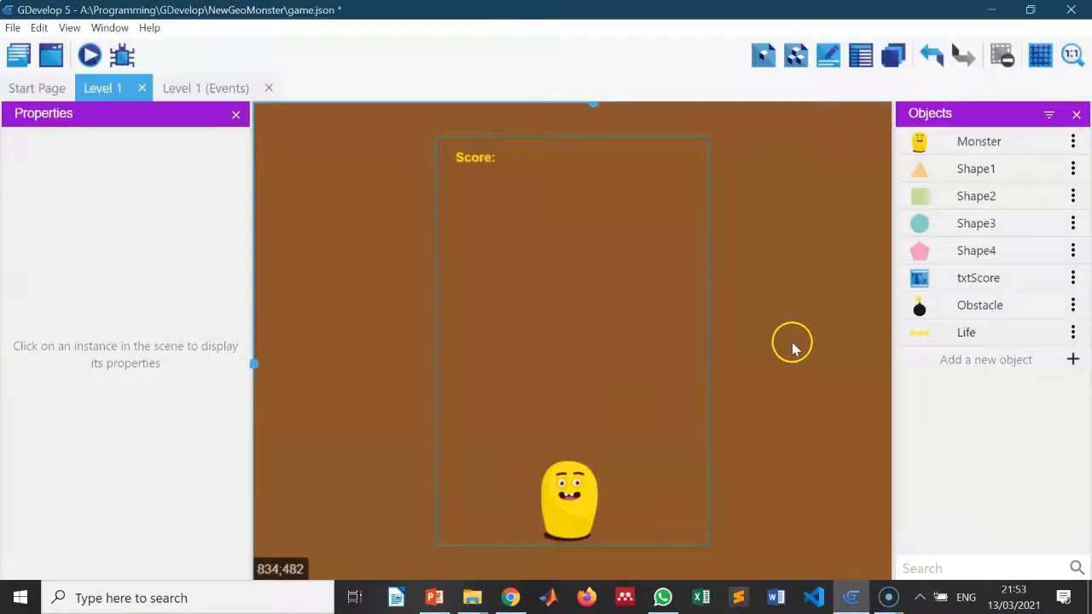
# Place the Life object in the upper-right corner of the game frame, level with the Score text
pyautogui.moveTo(974, 341); pyautogui.dragTo(652, 162)
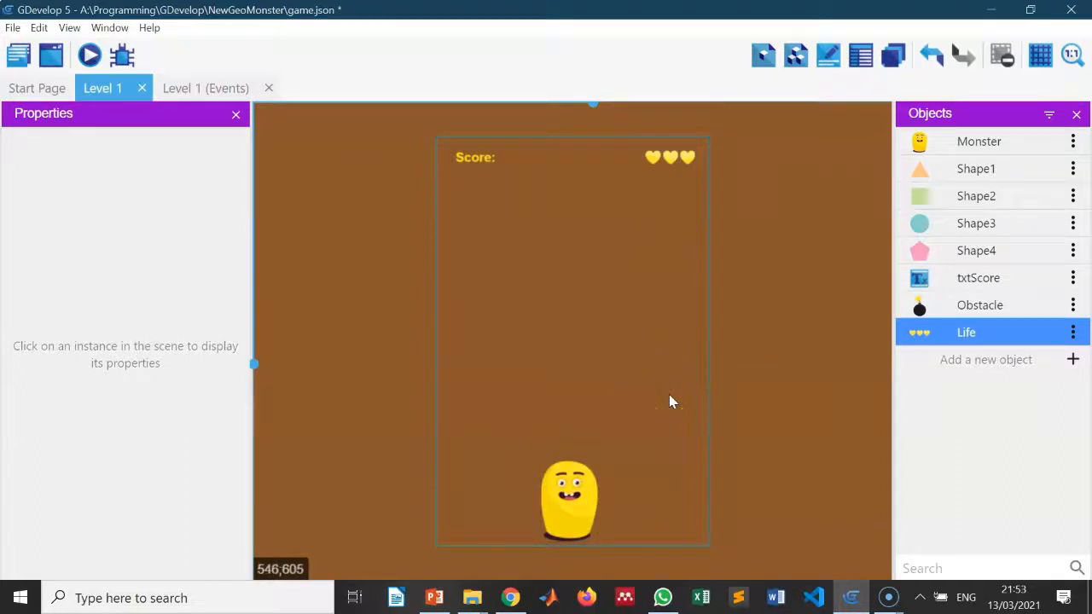
pyautogui.click(309, 290)
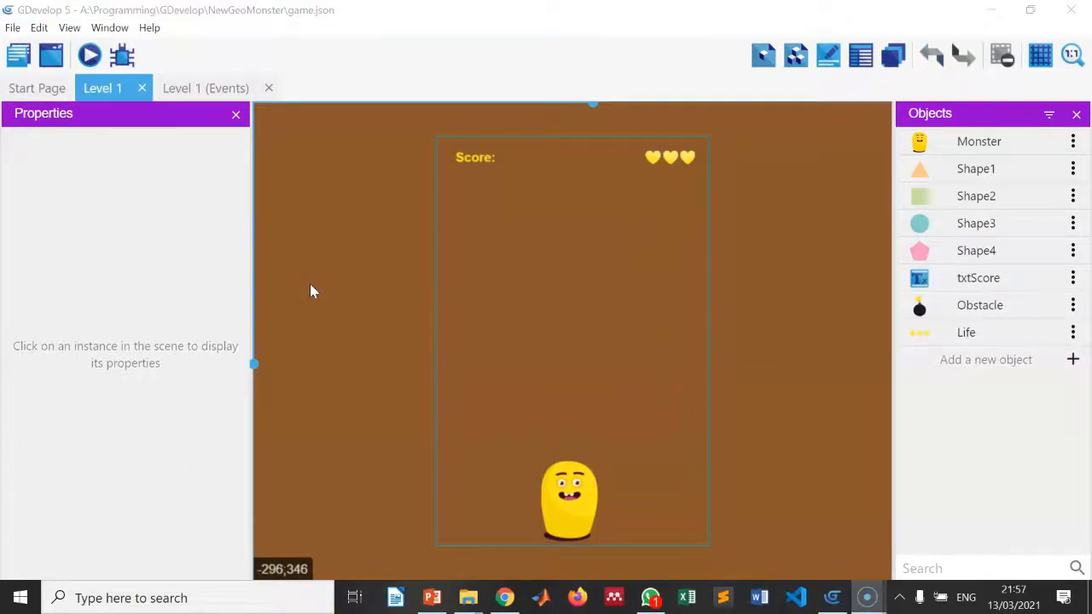
pyautogui.click(316, 288)
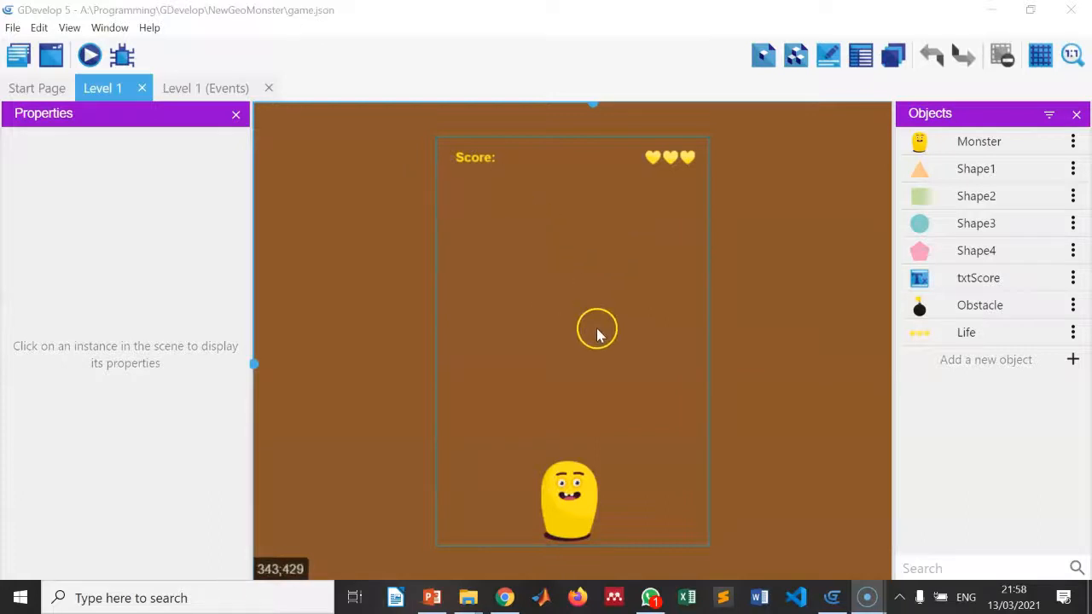
# Create a new sprite object named GameOver in the Level 1 scene
pyautogui.click(1013, 361)
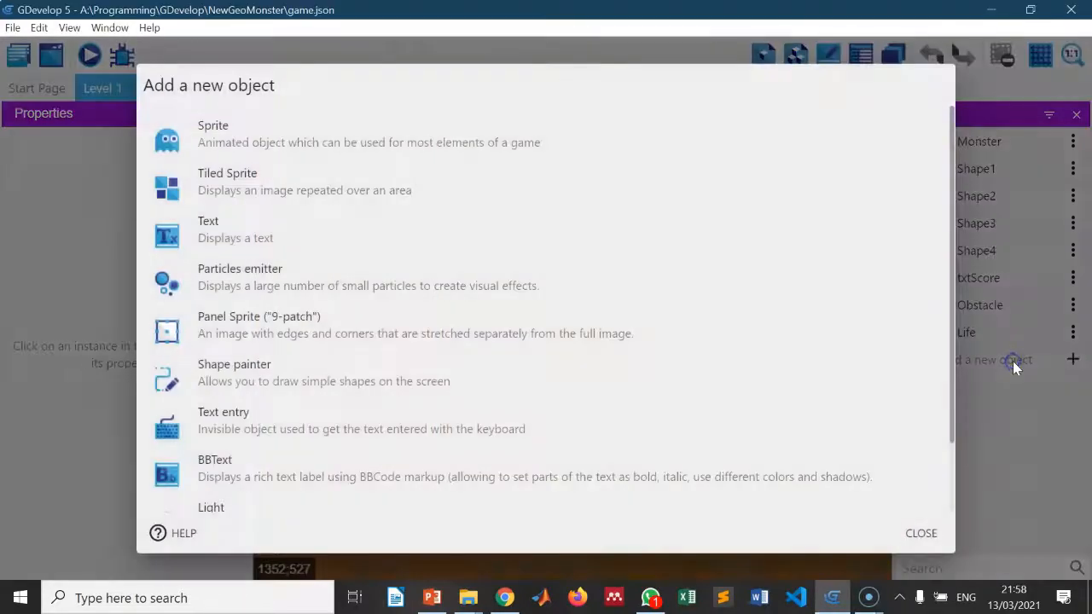
pyautogui.click(269, 141)
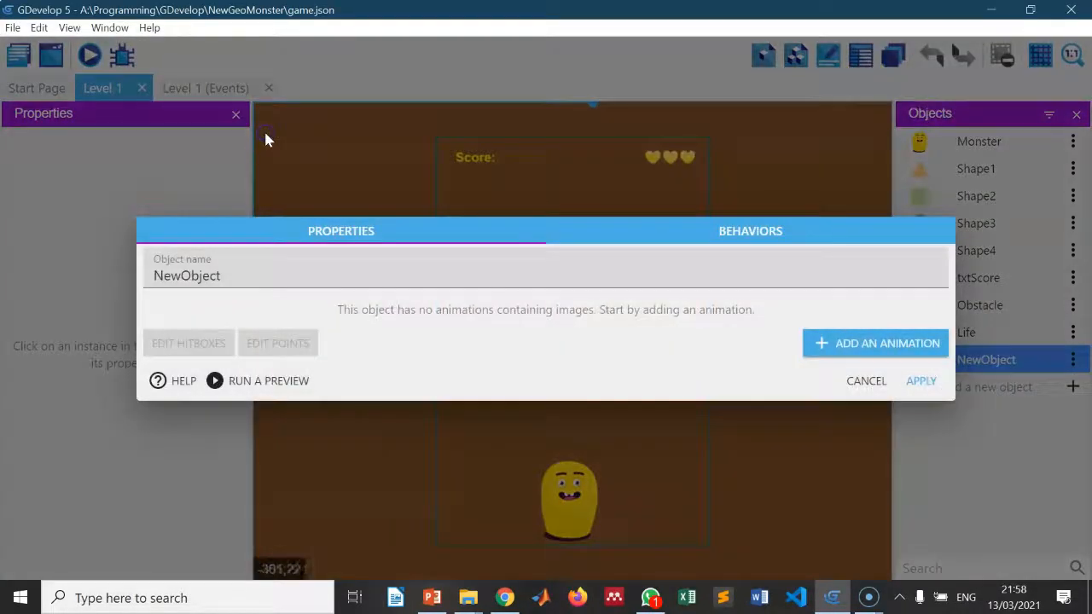
pyautogui.moveTo(243, 284); pyautogui.dragTo(99, 271)
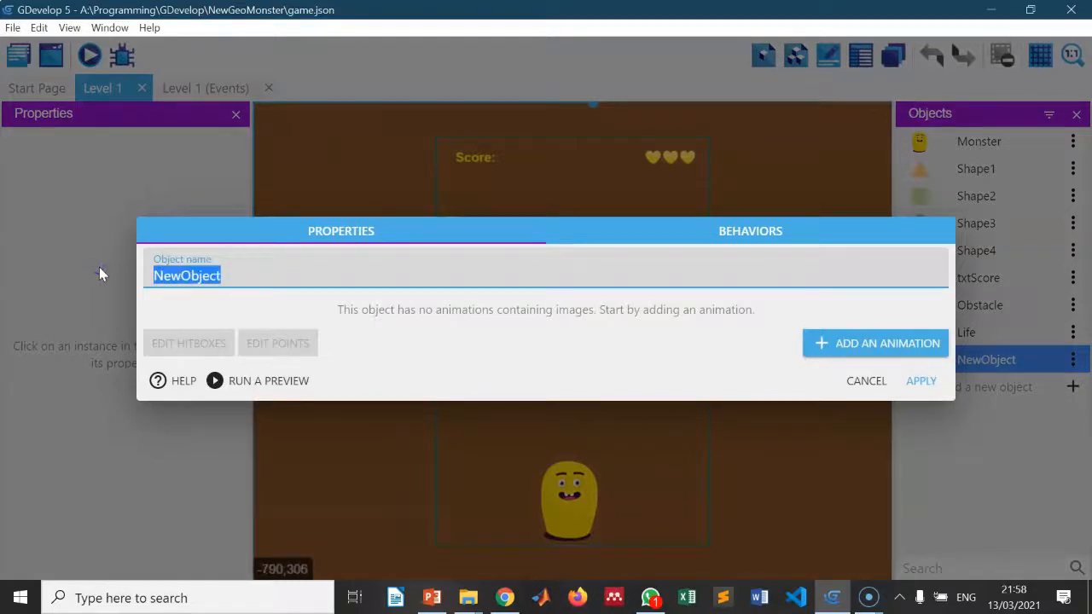
pyautogui.write('Gam')
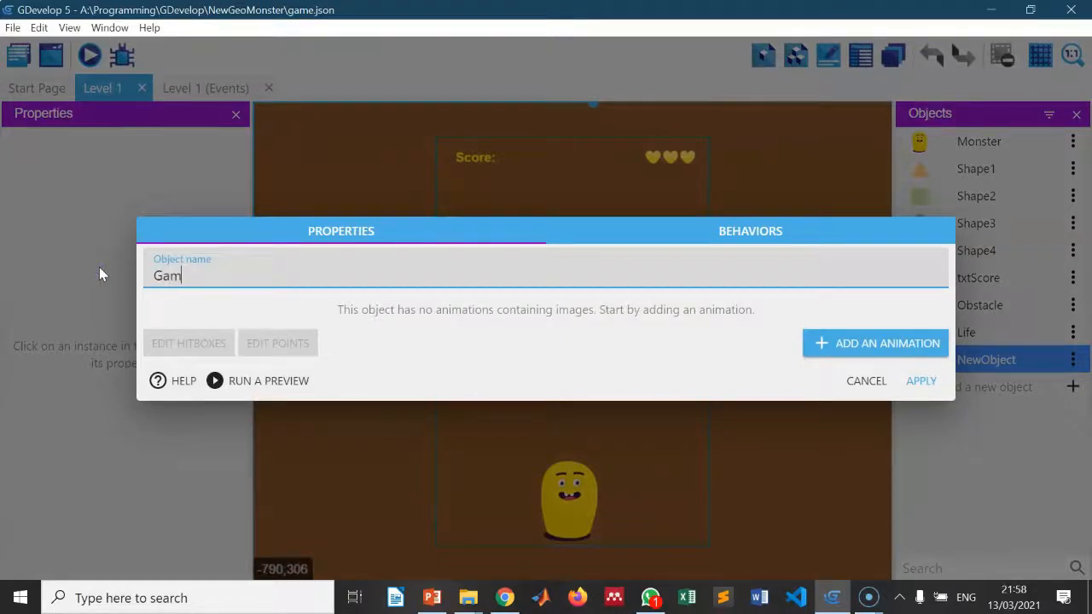
pyautogui.write('eOver')
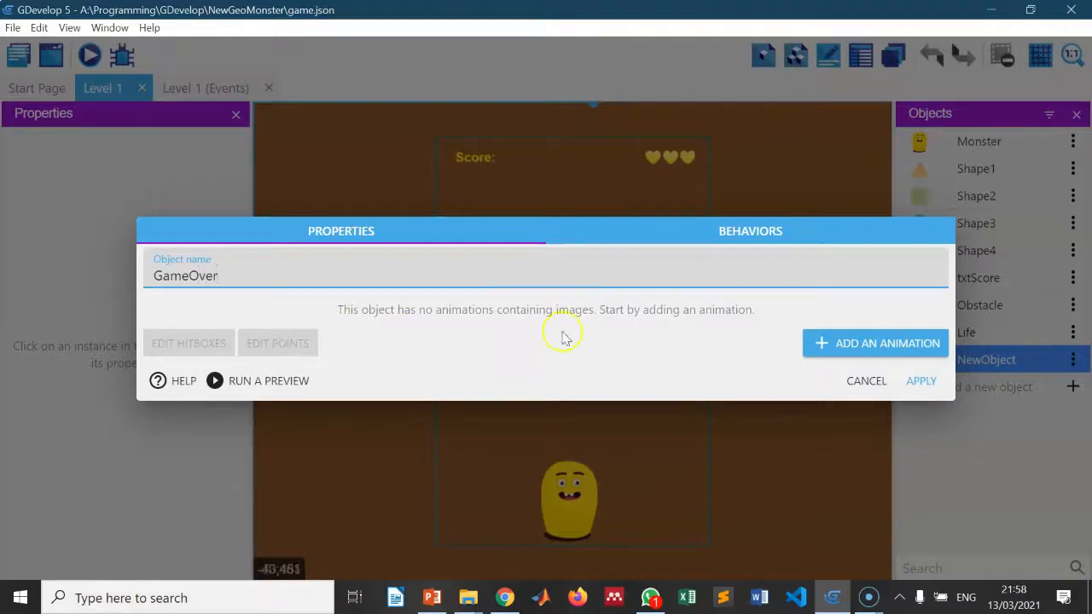
# Add an animation to the GameOver object using game-over.png, copying the image into the project folder, and apply the object
pyautogui.click(848, 342)
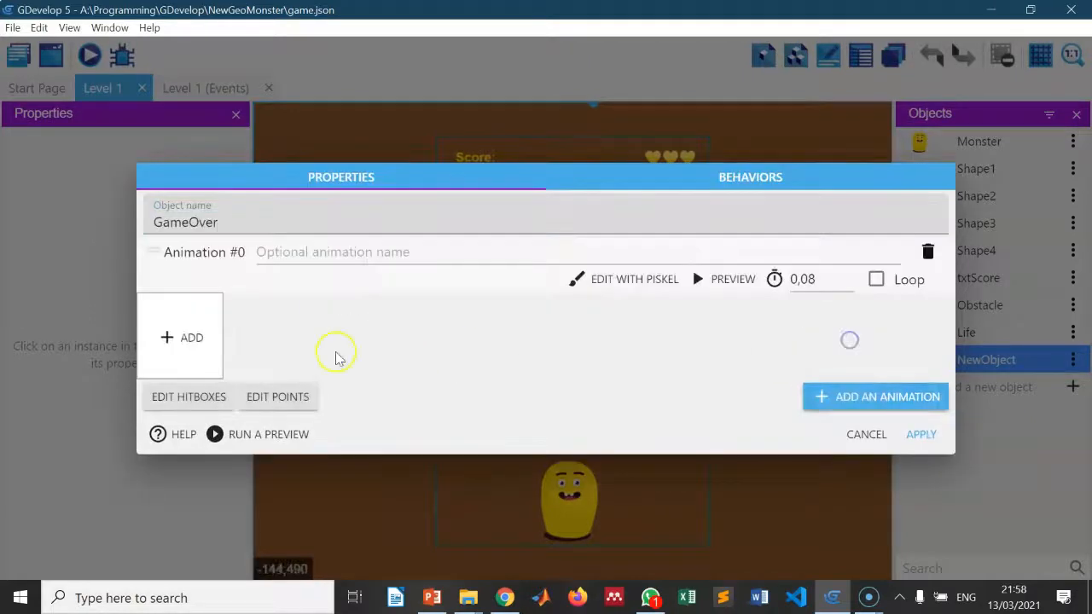
pyautogui.click(187, 341)
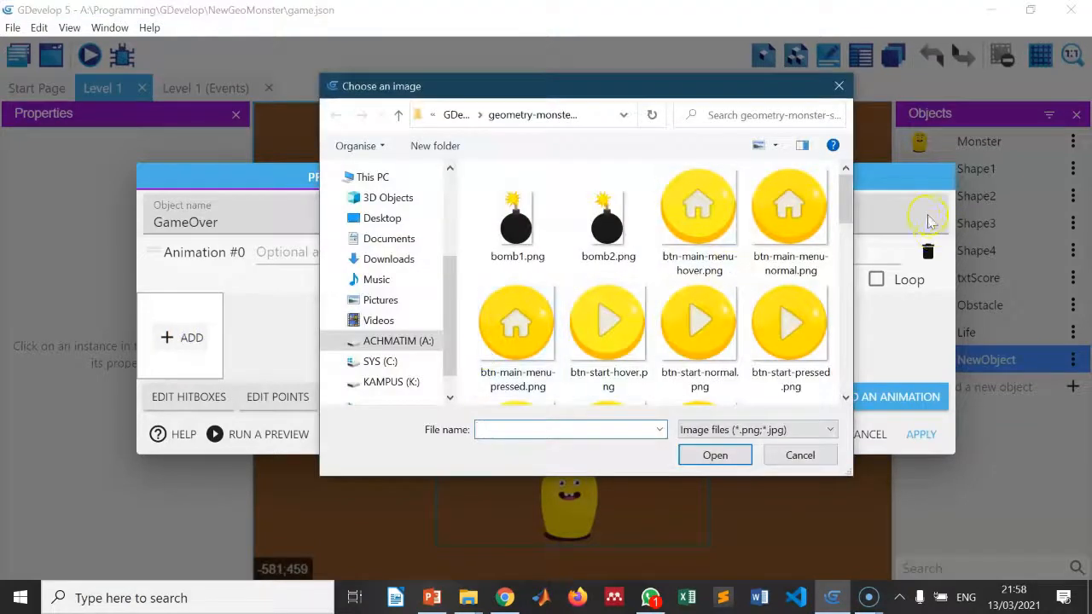
pyautogui.moveTo(845, 184); pyautogui.dragTo(847, 246)
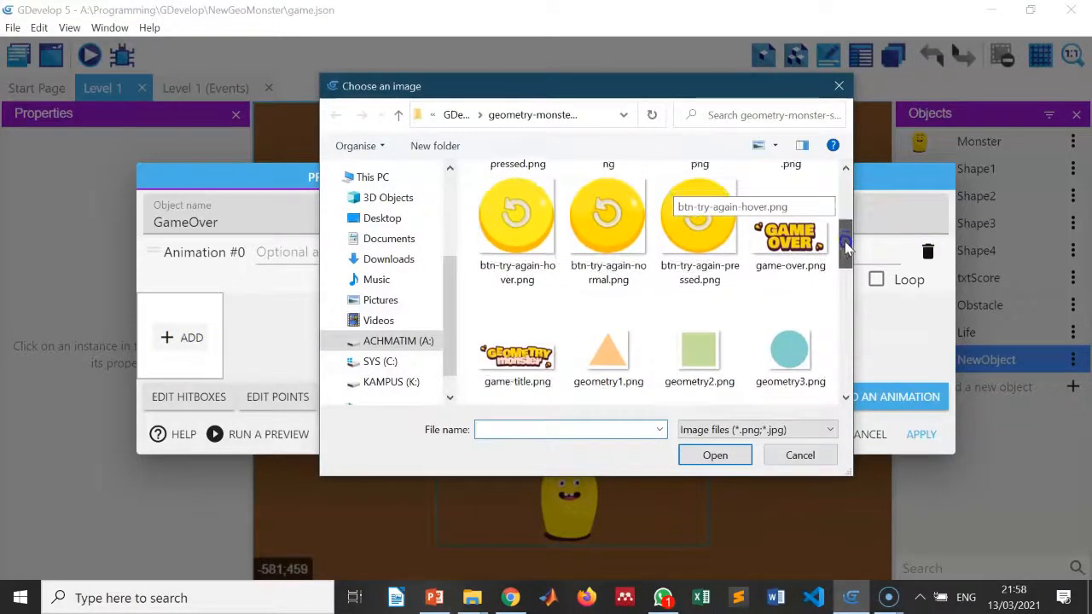
pyautogui.click(789, 232)
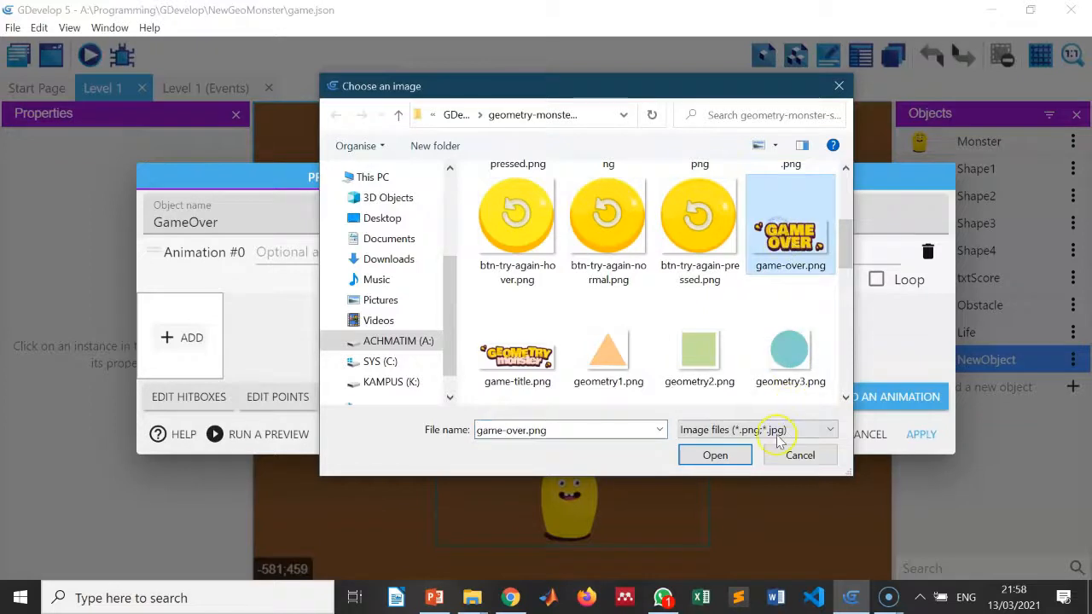
pyautogui.click(716, 455)
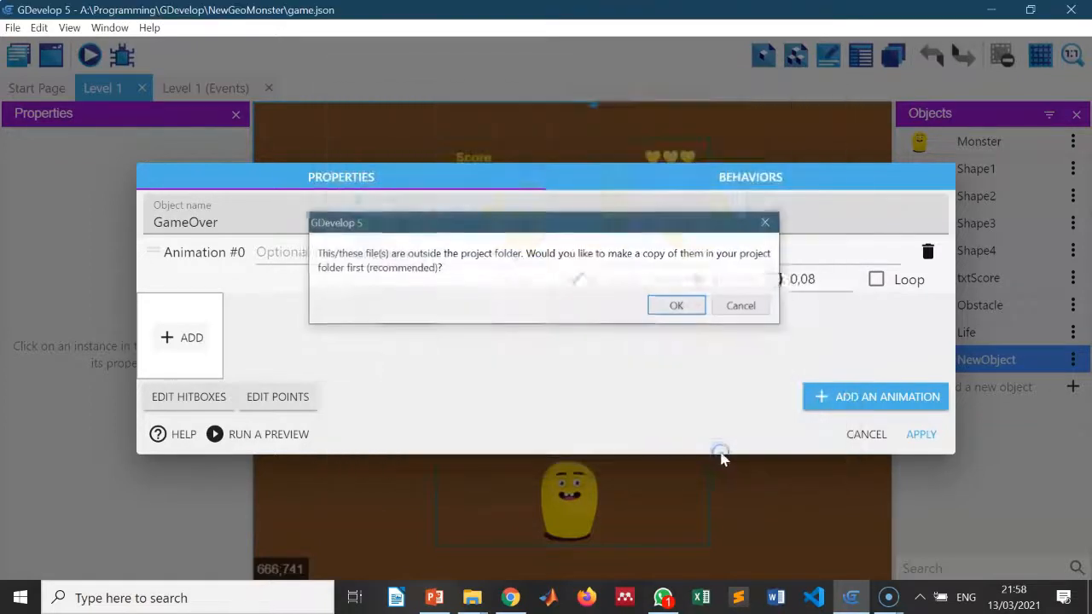
pyautogui.click(677, 307)
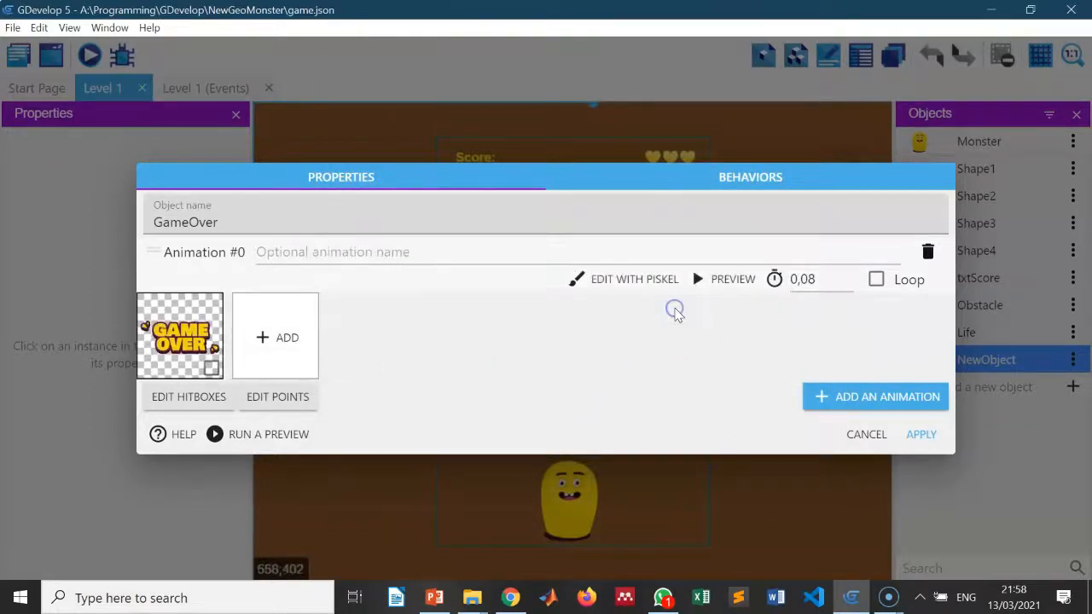
pyautogui.click(921, 434)
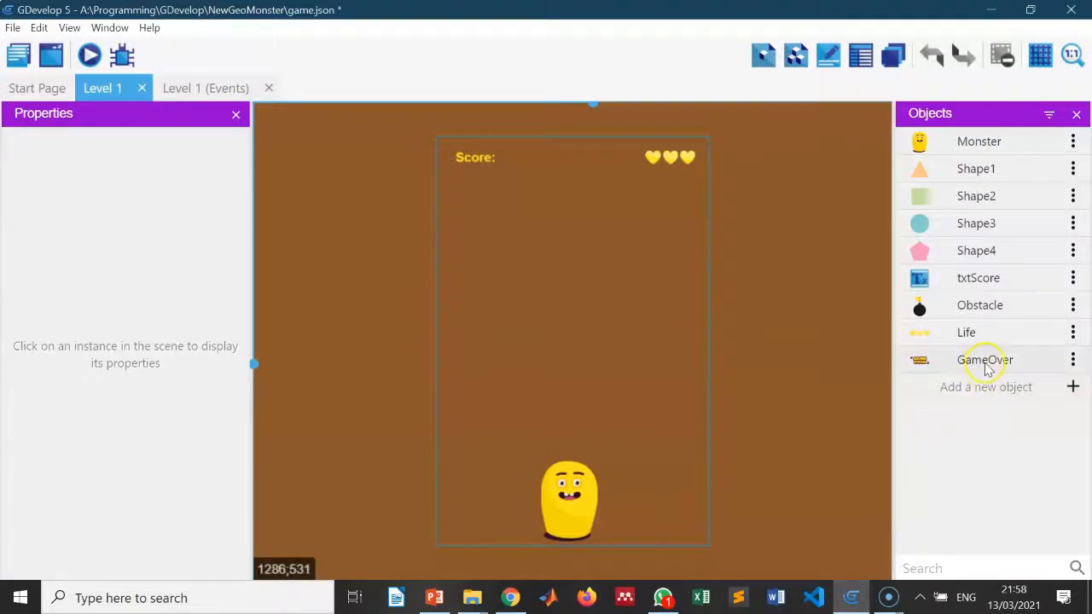
# Create a new sprite object named Home in the Level 1 scene
pyautogui.click(1072, 389)
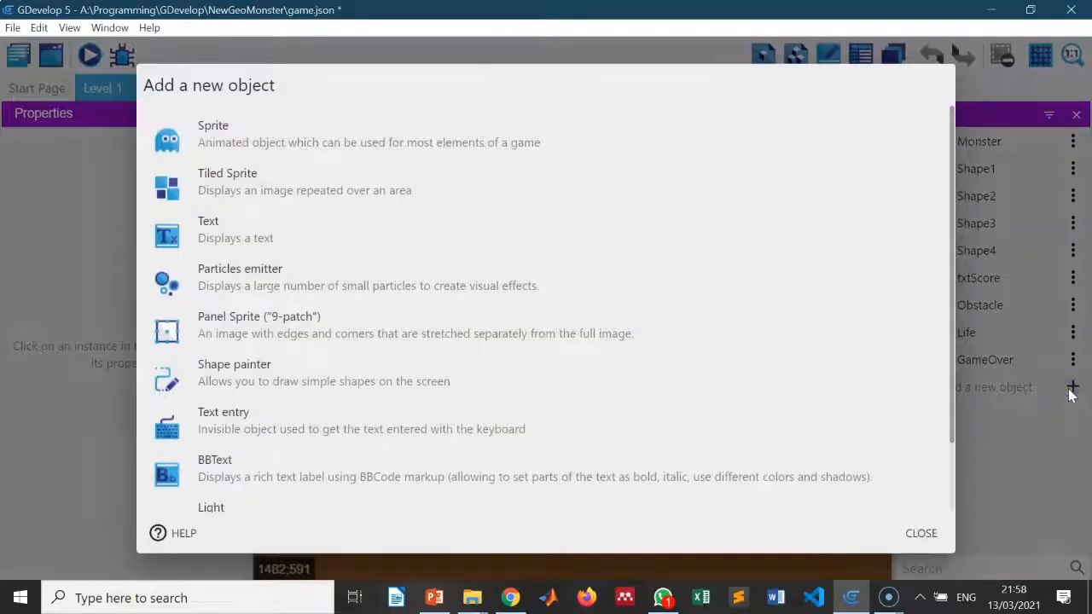
pyautogui.click(249, 119)
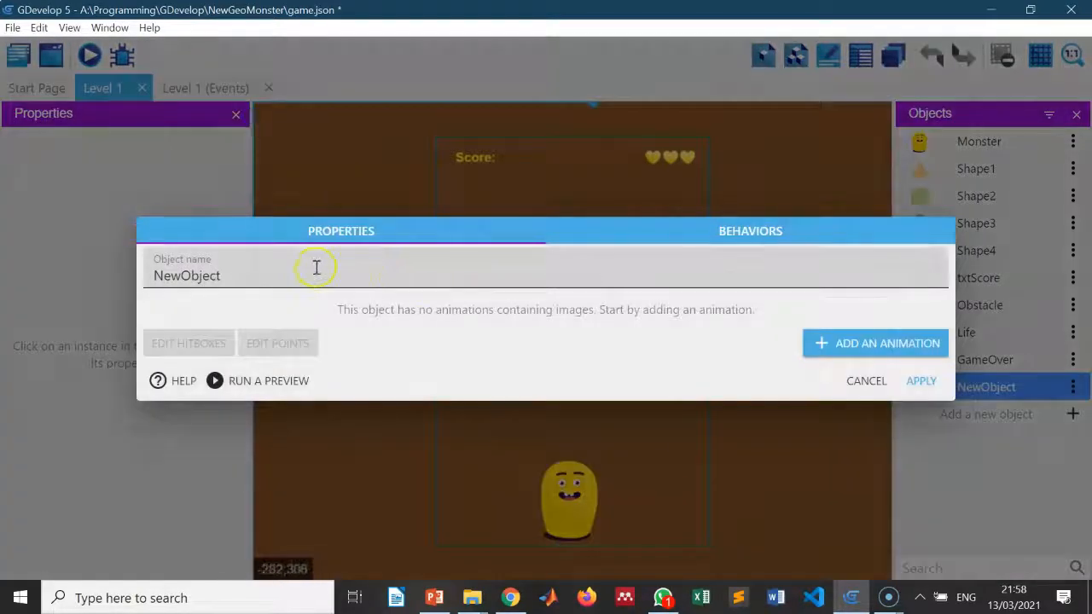
pyautogui.doubleClick(235, 276)
pyautogui.write('Home')
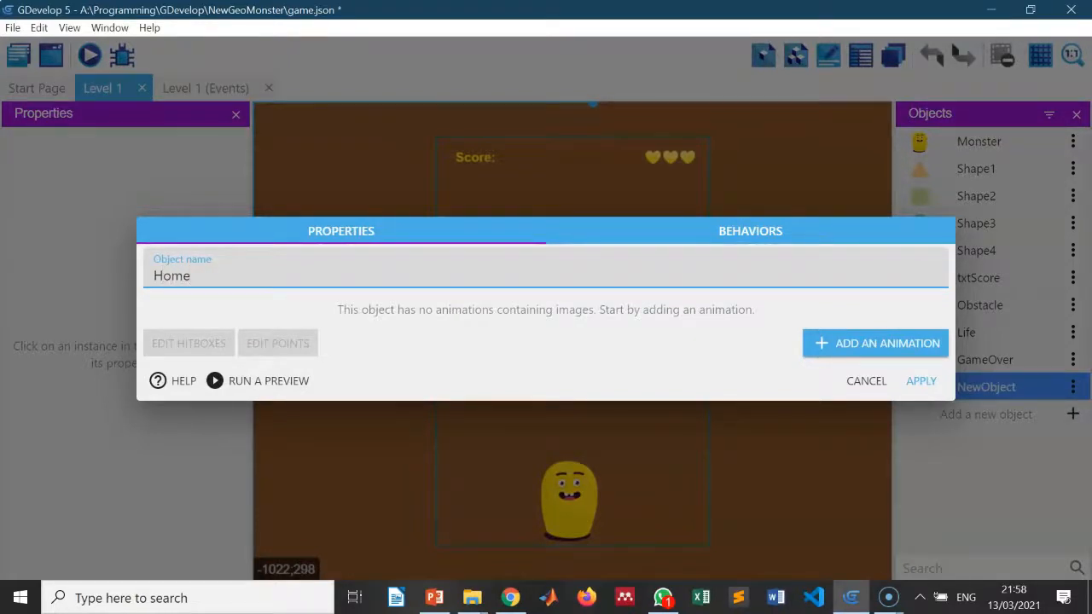
# Add an animation to the Home object using btn-main-menu-normal.png, copying the image into the project folder, and apply the object
pyautogui.click(882, 343)
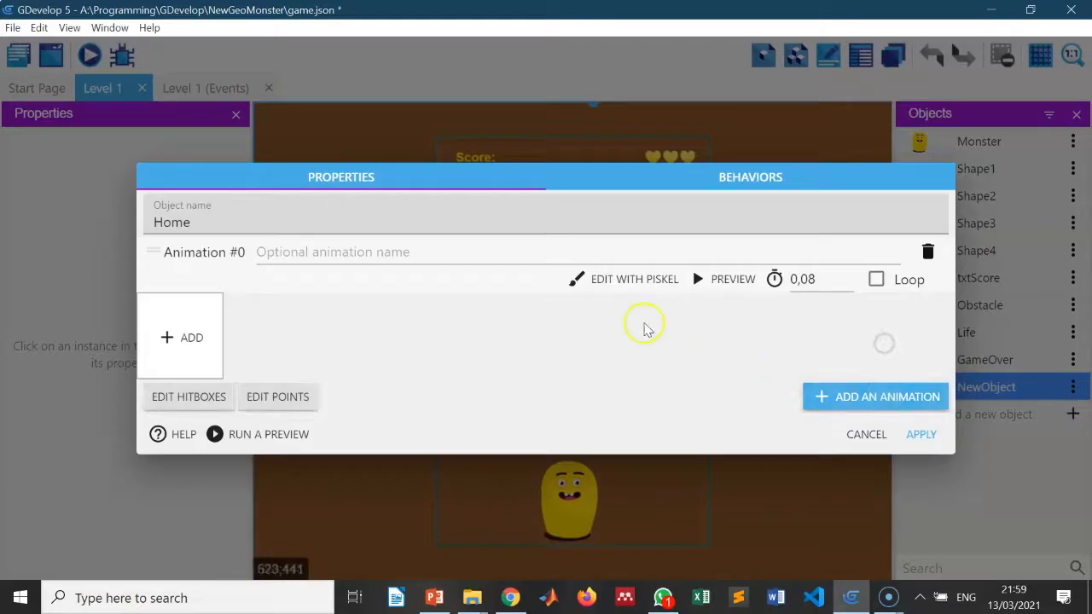
pyautogui.click(175, 336)
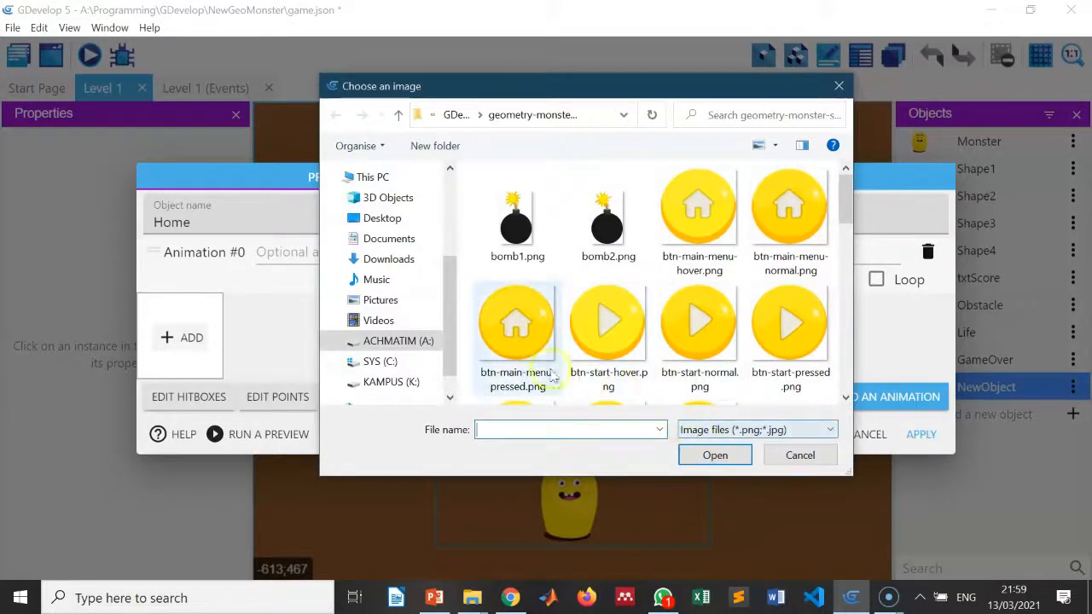
pyautogui.click(799, 231)
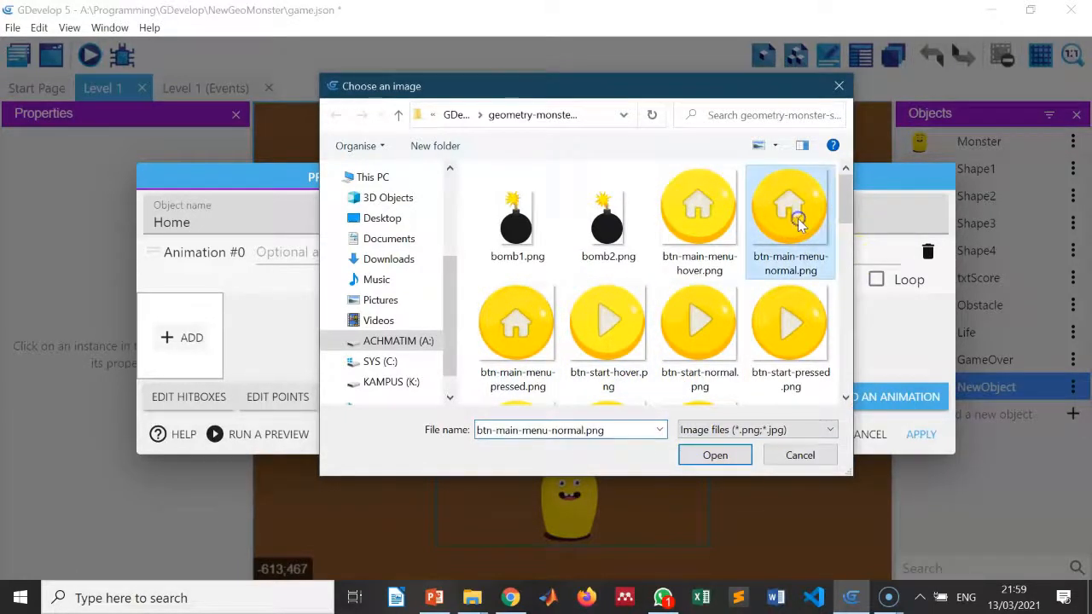
pyautogui.click(715, 455)
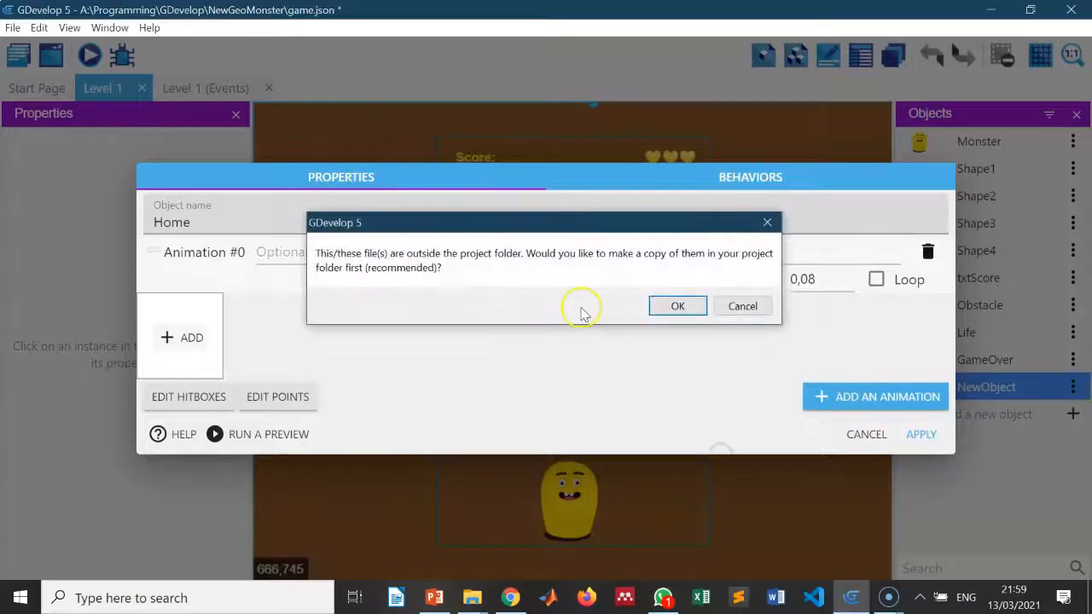
pyautogui.click(674, 304)
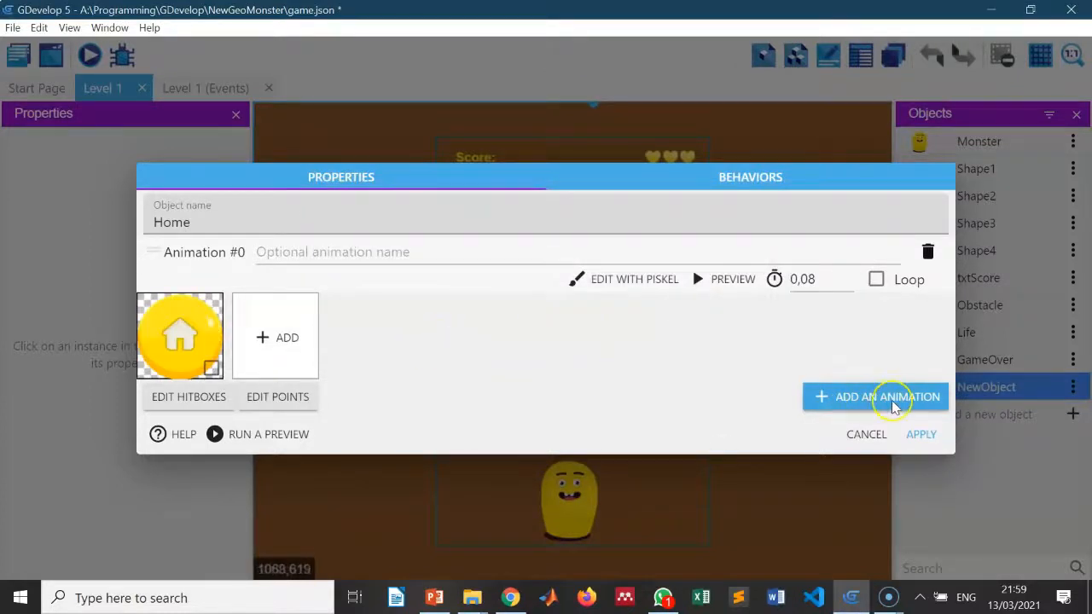
pyautogui.click(923, 435)
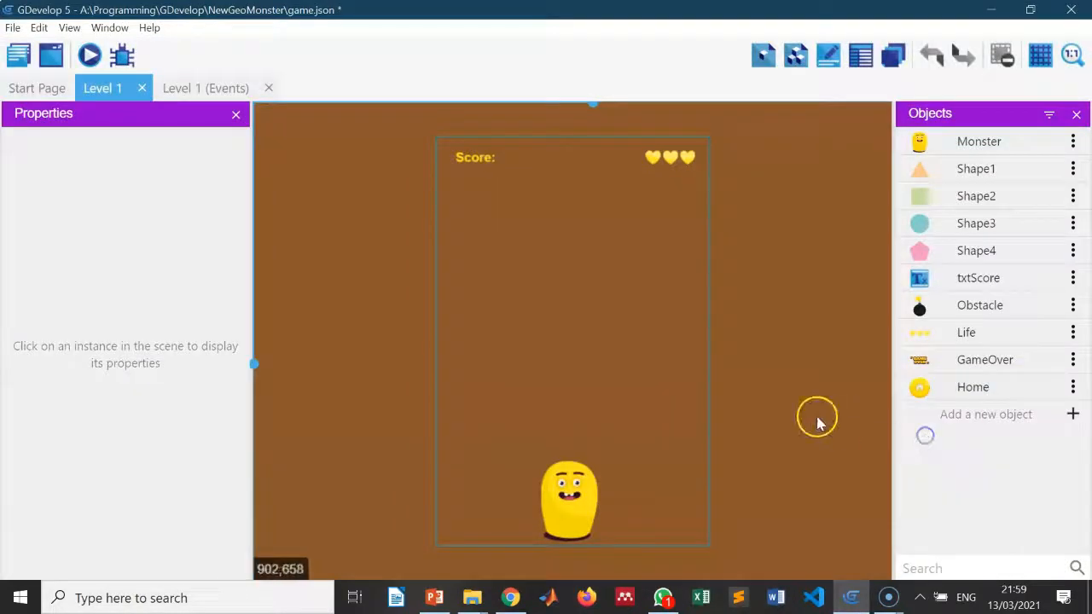
# Create a new sprite object named Replay in the Level 1 scene
pyautogui.click(1076, 414)
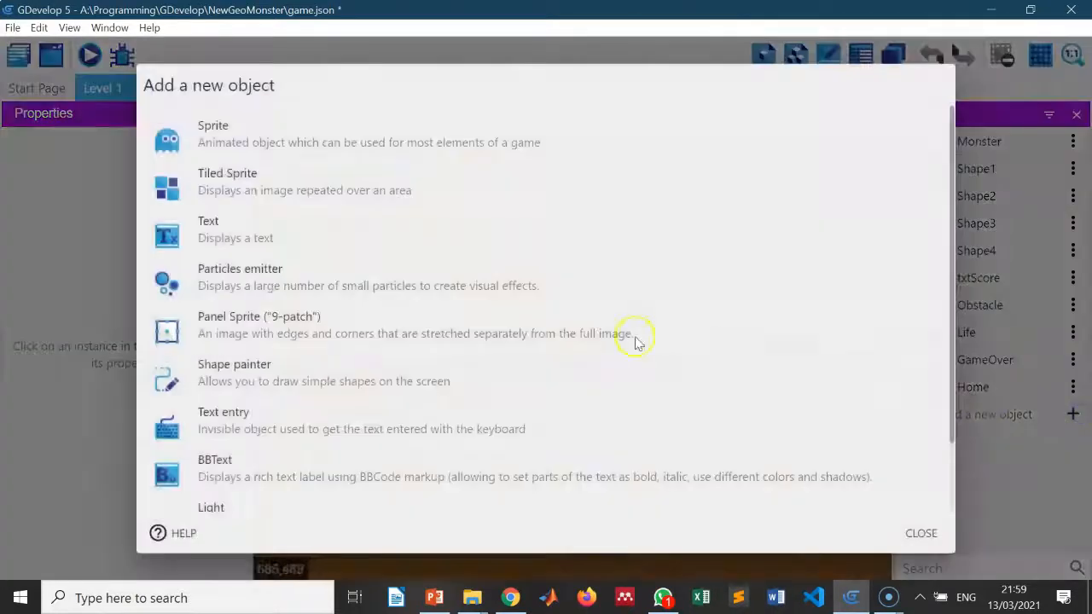
pyautogui.click(302, 145)
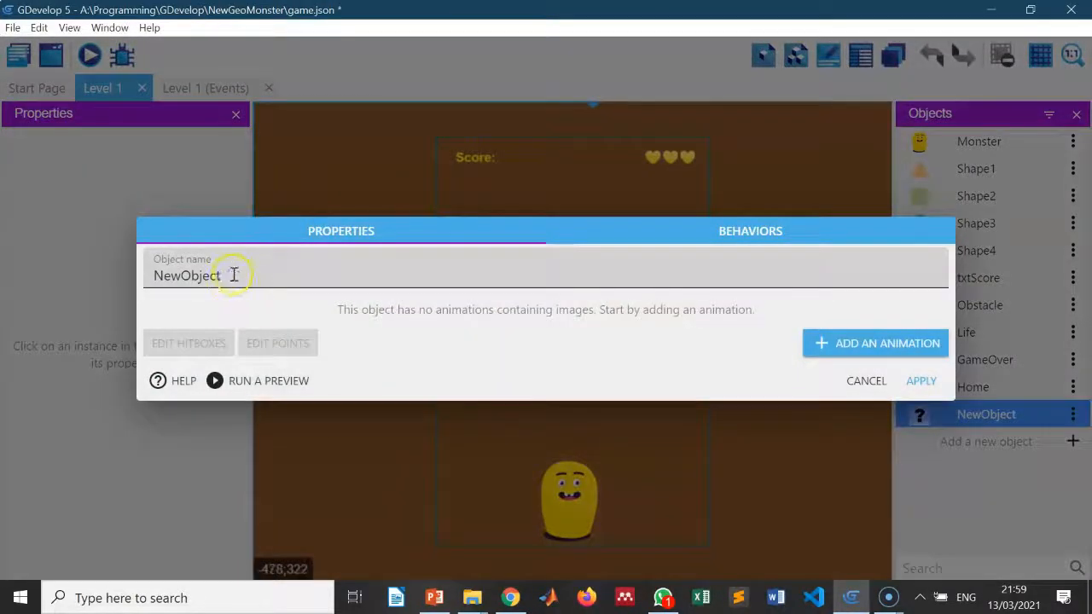
pyautogui.moveTo(236, 276); pyautogui.dragTo(80, 267)
pyautogui.write('Replay')
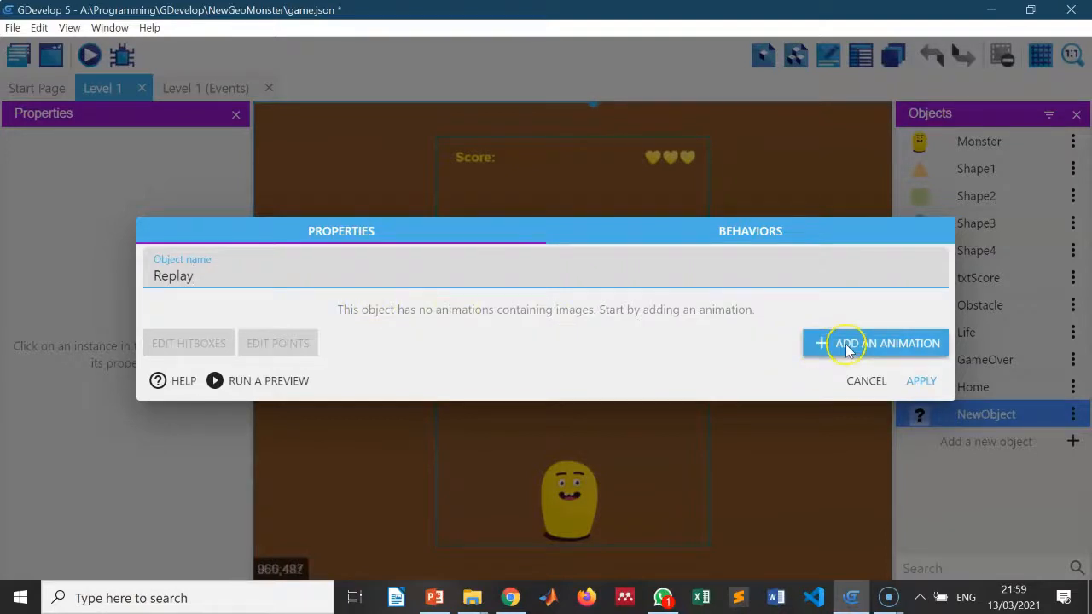
# Add an animation to the Replay object using btn-try-again-normal.png, copying the image into the project folder, and apply the object
pyautogui.click(878, 343)
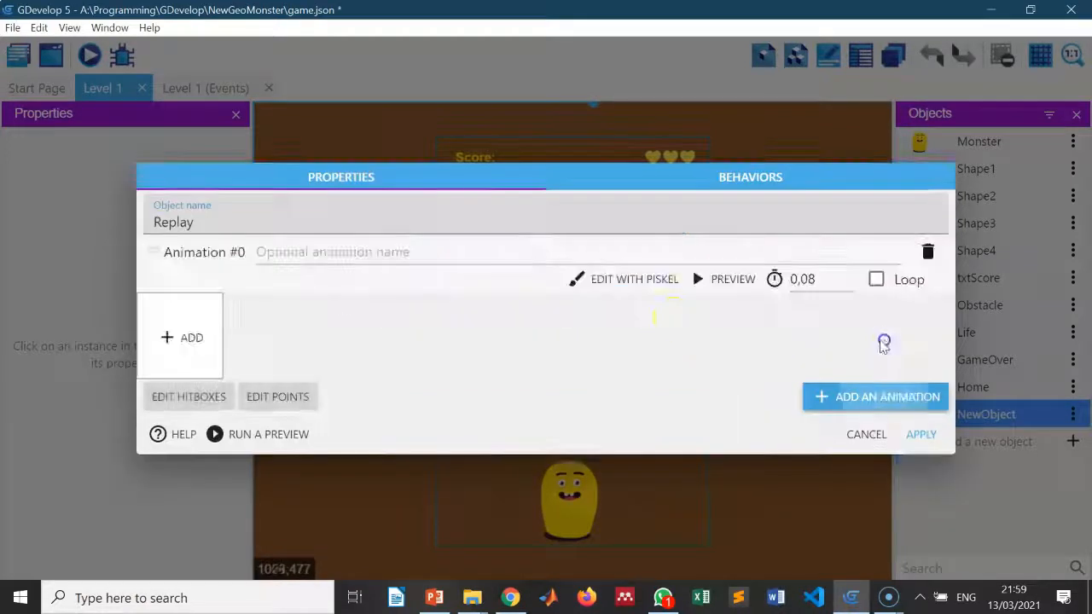
pyautogui.click(191, 339)
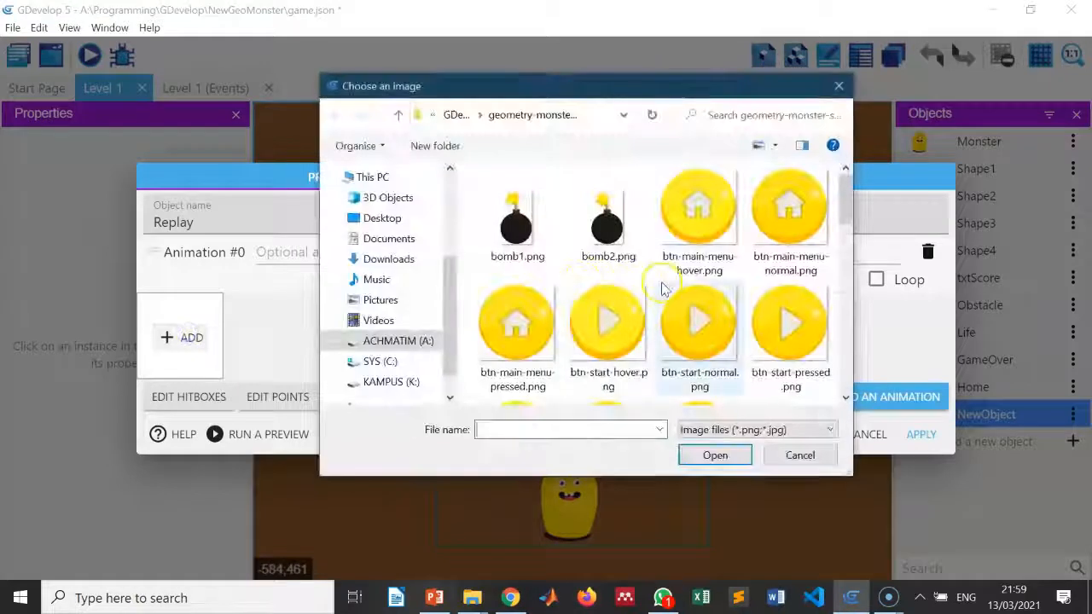
pyautogui.scroll(-1, 750, 284)
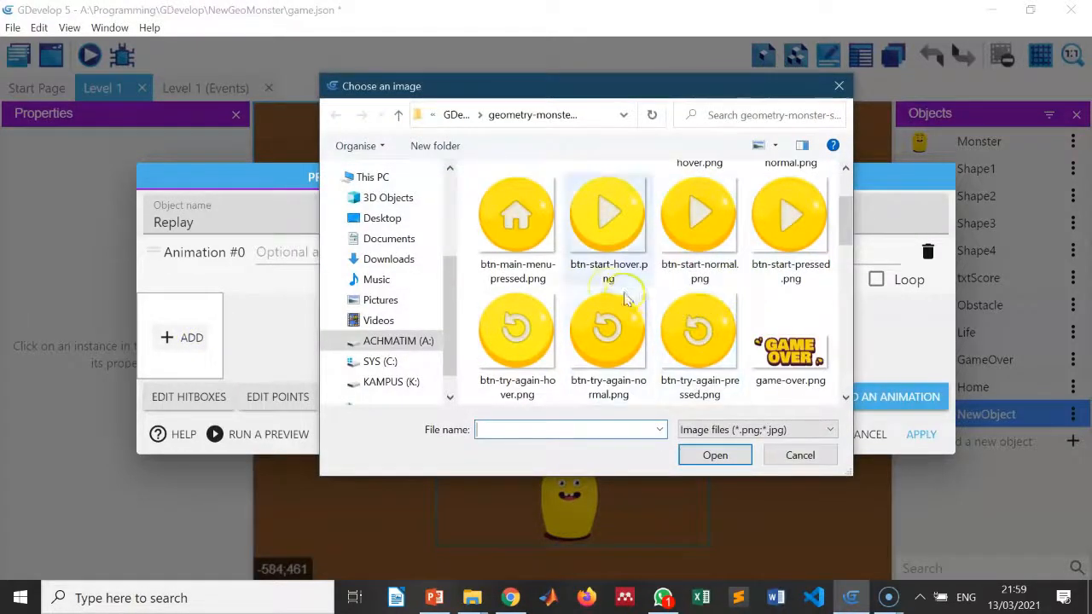
pyautogui.click(621, 334)
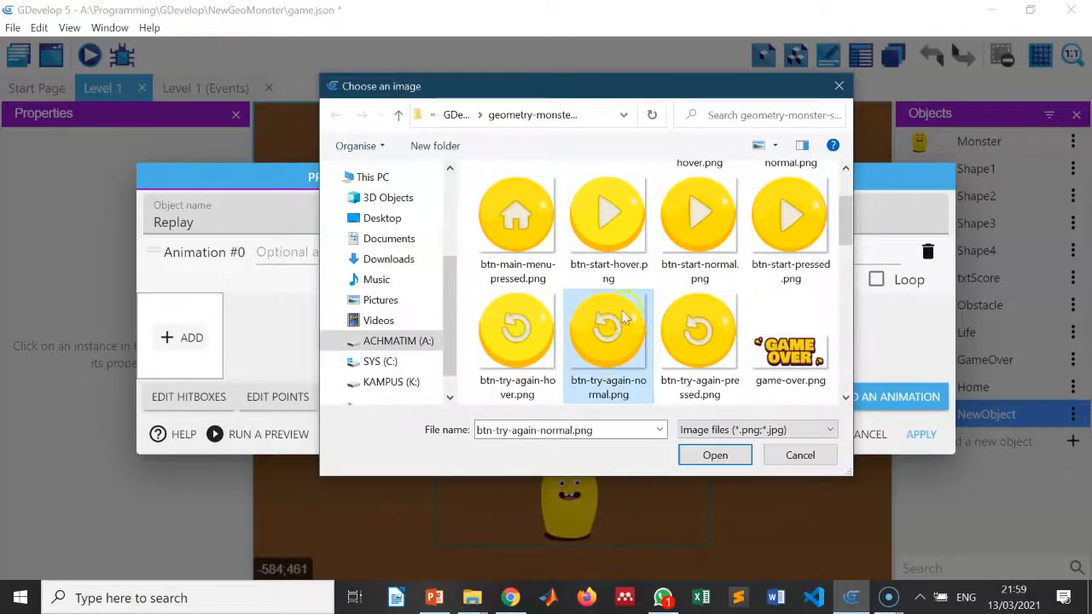
pyautogui.click(716, 455)
pyautogui.click(673, 309)
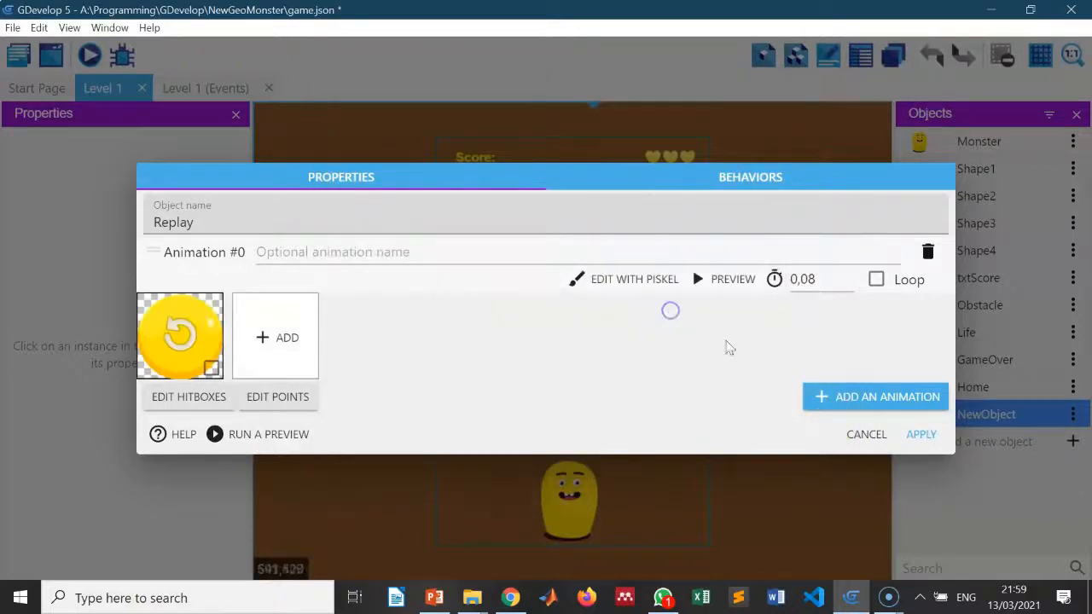
pyautogui.click(920, 434)
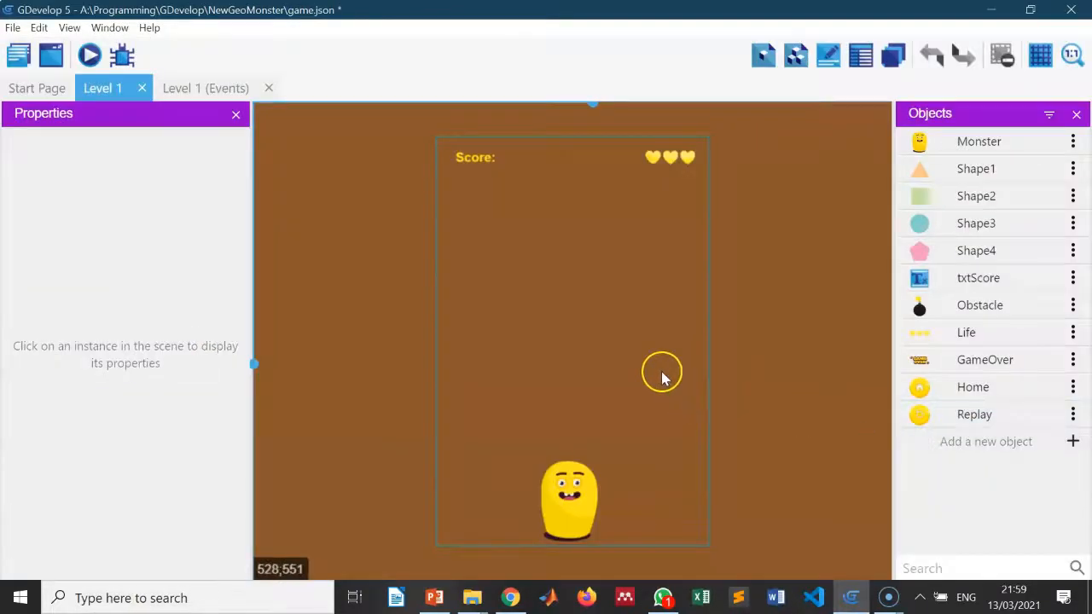
# Place GameOver in the upper part of the Level 1 scene and Home below it, resizing Home to about 125 by 128
pyautogui.moveTo(998, 363); pyautogui.dragTo(479, 215)
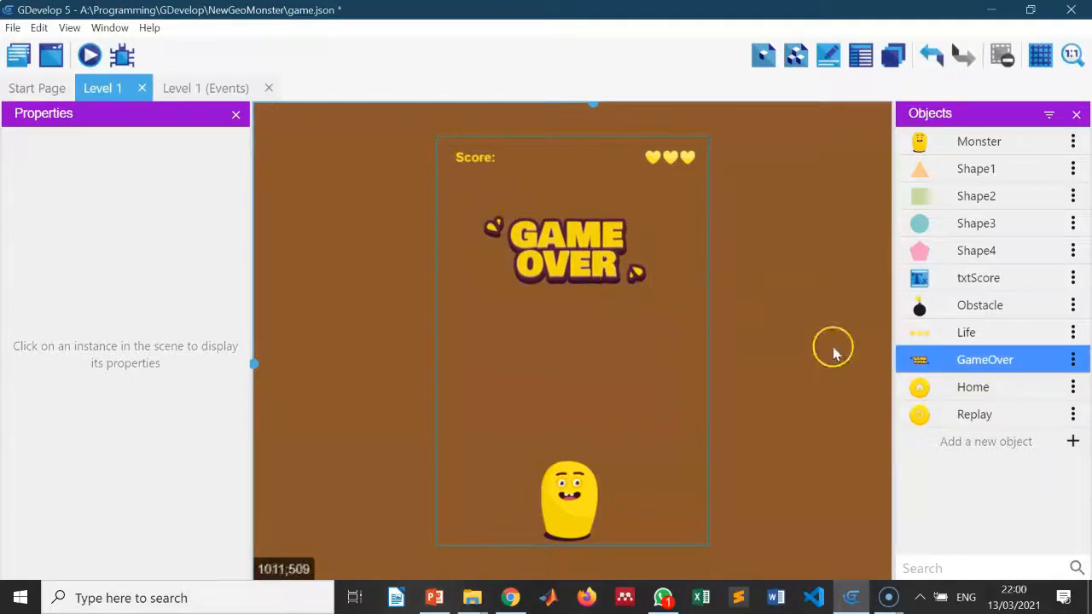
pyautogui.moveTo(980, 394); pyautogui.dragTo(472, 311)
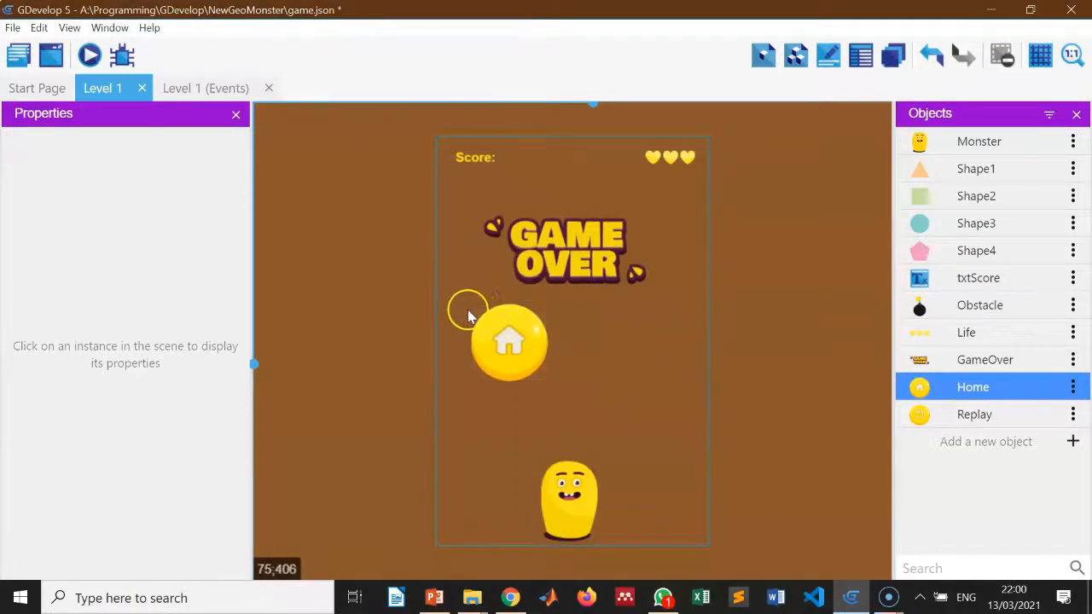
pyautogui.click(471, 310)
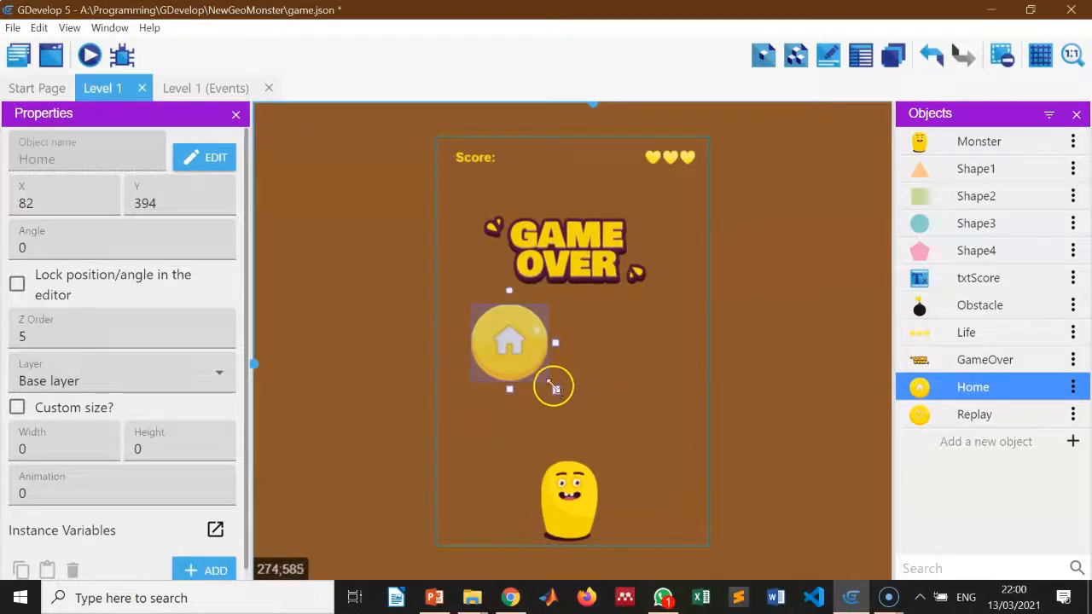
pyautogui.moveTo(555, 390); pyautogui.dragTo(526, 363)
pyautogui.moveTo(495, 333); pyautogui.dragTo(511, 342)
# Add the Replay button beside Home, resize it to about 136 by 141, and bring the two buttons closer together under GameOver
pyautogui.moveTo(989, 418); pyautogui.dragTo(603, 318)
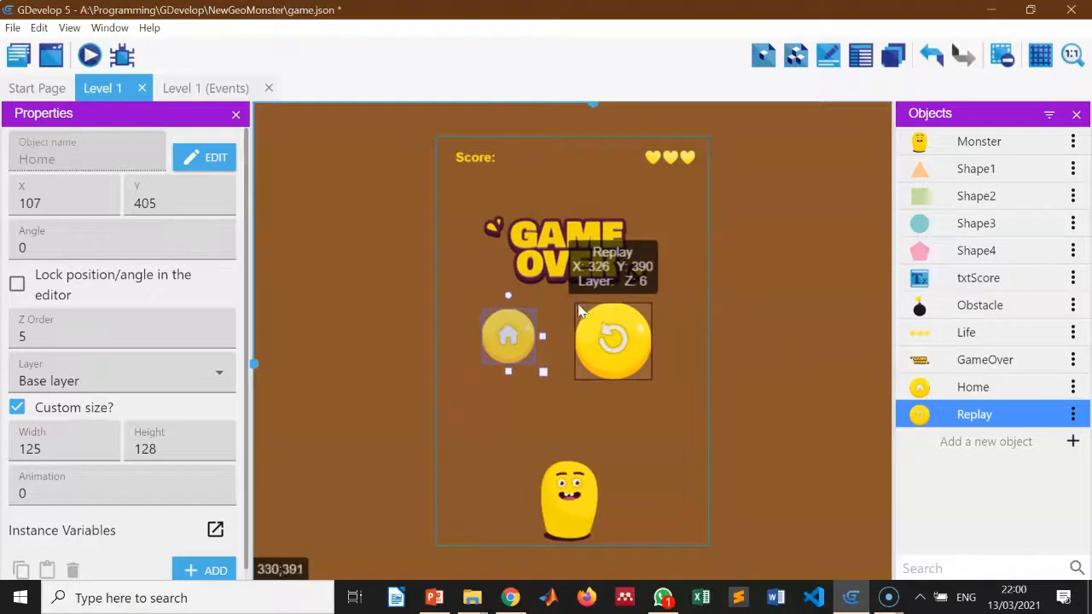
pyautogui.click(603, 317)
pyautogui.moveTo(652, 380)
pyautogui.mouseDown()
pyautogui.moveTo(660, 392)
pyautogui.moveTo(639, 369)
pyautogui.mouseUp()
pyautogui.moveTo(597, 333); pyautogui.dragTo(590, 338)
pyautogui.moveTo(504, 334); pyautogui.dragTo(512, 339)
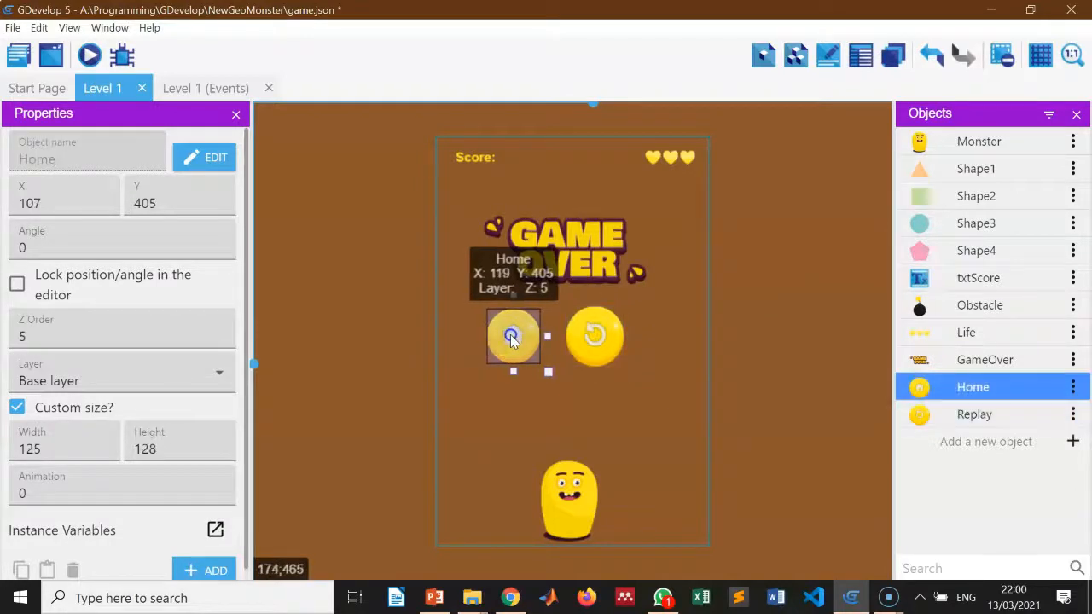
pyautogui.click(662, 375)
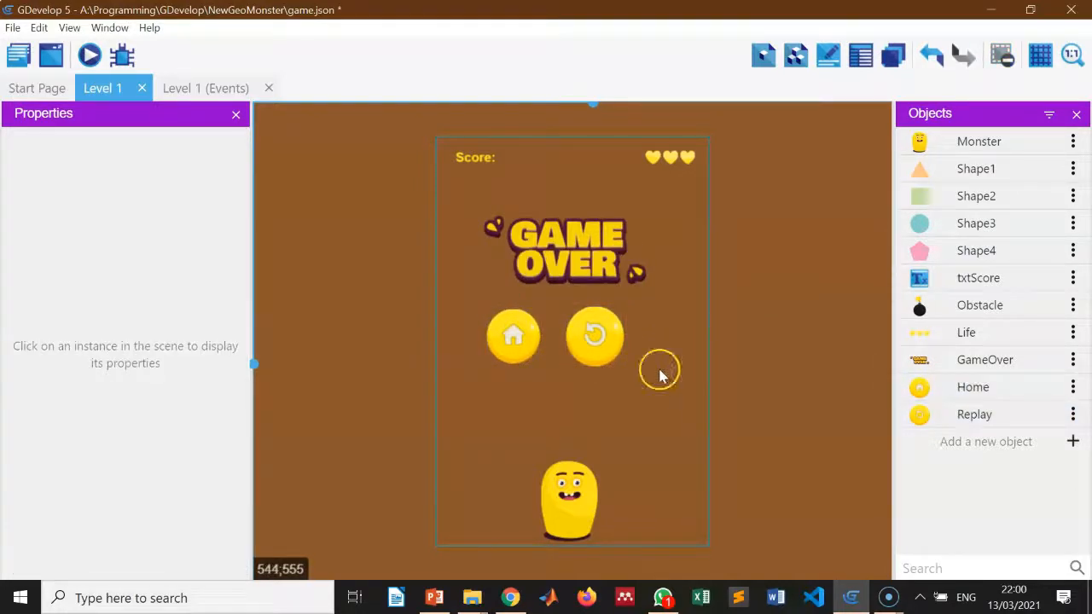
# Shrink the Replay button slightly to better match the size of the Home button
pyautogui.click(593, 338)
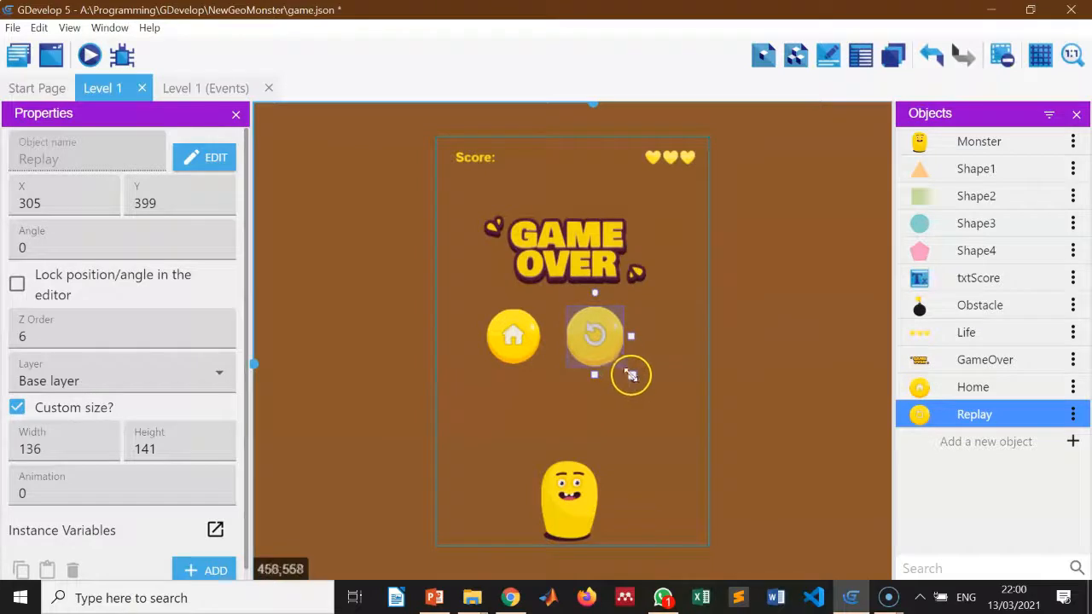
pyautogui.moveTo(631, 376); pyautogui.dragTo(627, 371)
pyautogui.click(680, 391)
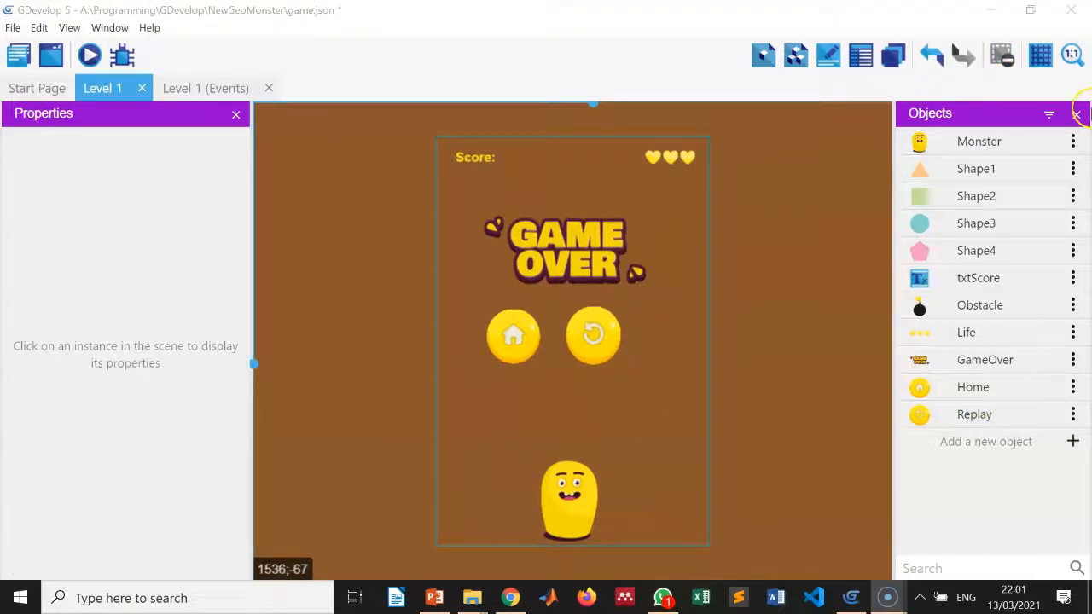
# Add a second animation named MonsterDead to the Monster object
pyautogui.click(983, 143)
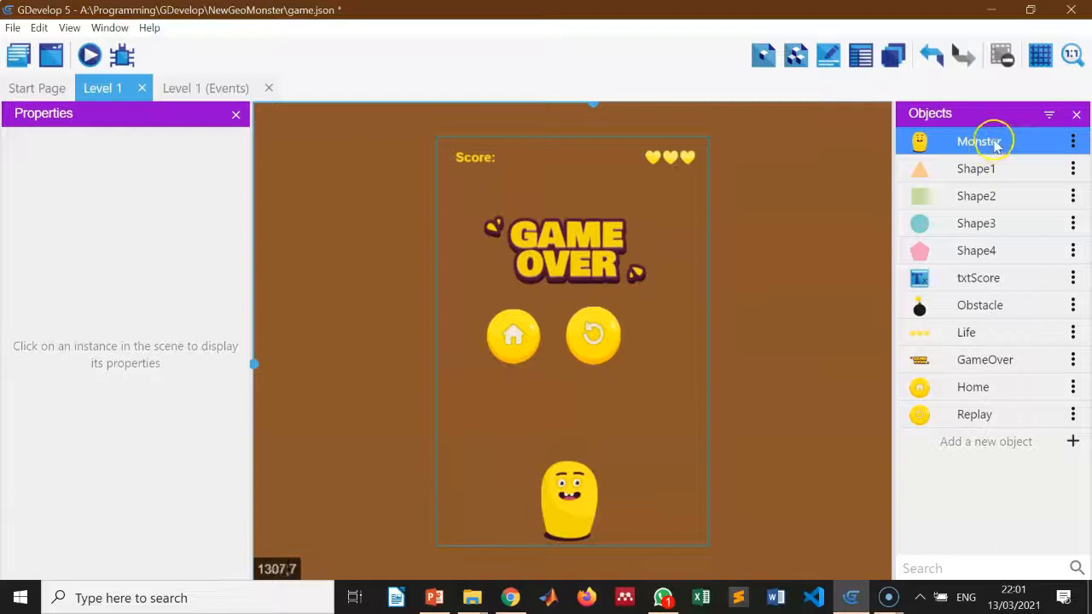
pyautogui.doubleClick(994, 143)
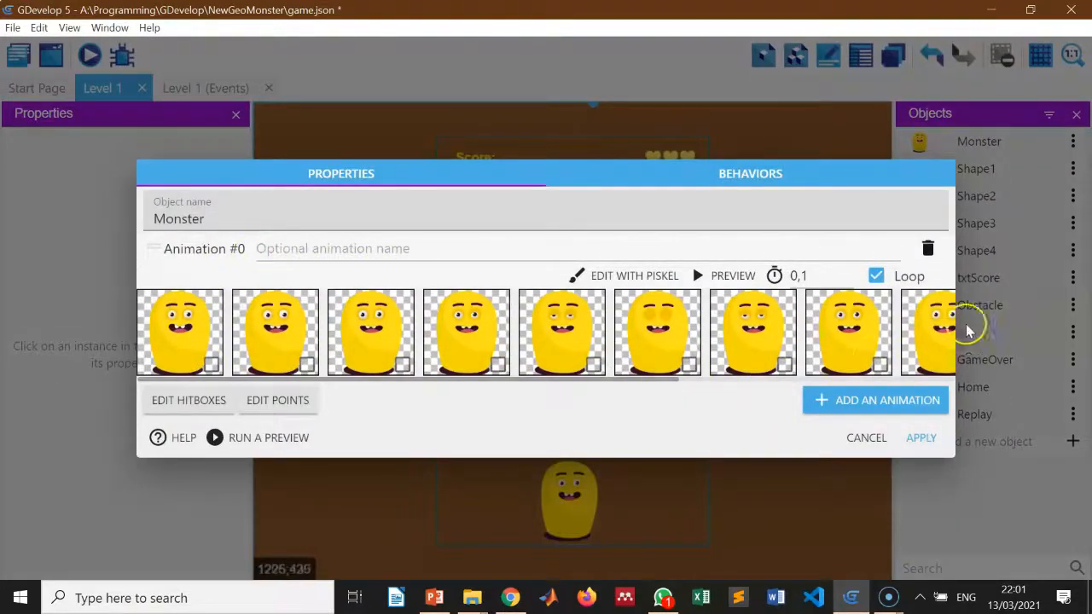
pyautogui.click(288, 249)
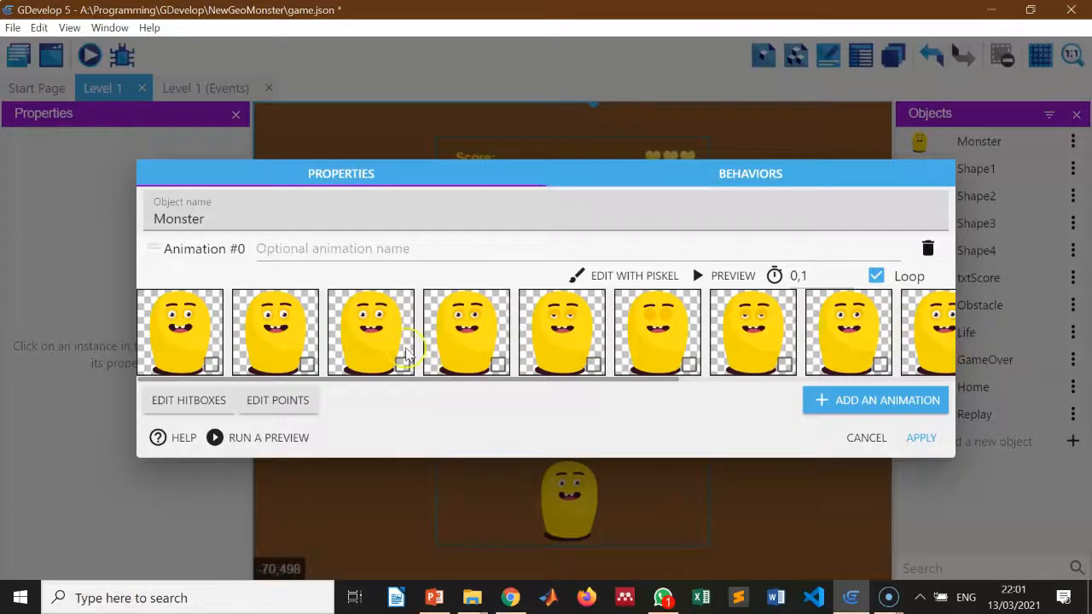
pyautogui.click(863, 412)
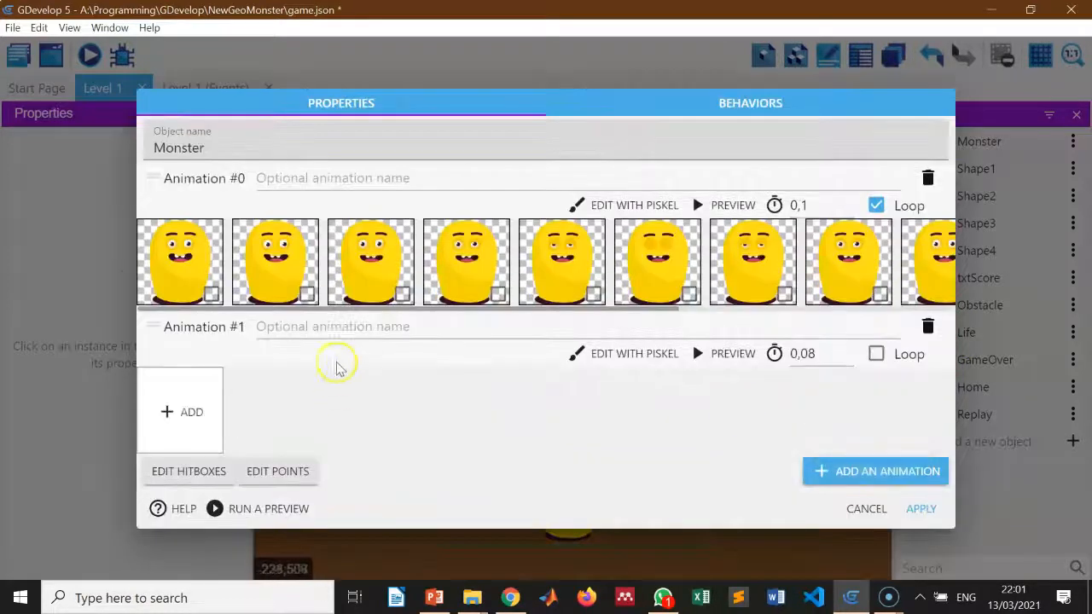
pyautogui.click(339, 330)
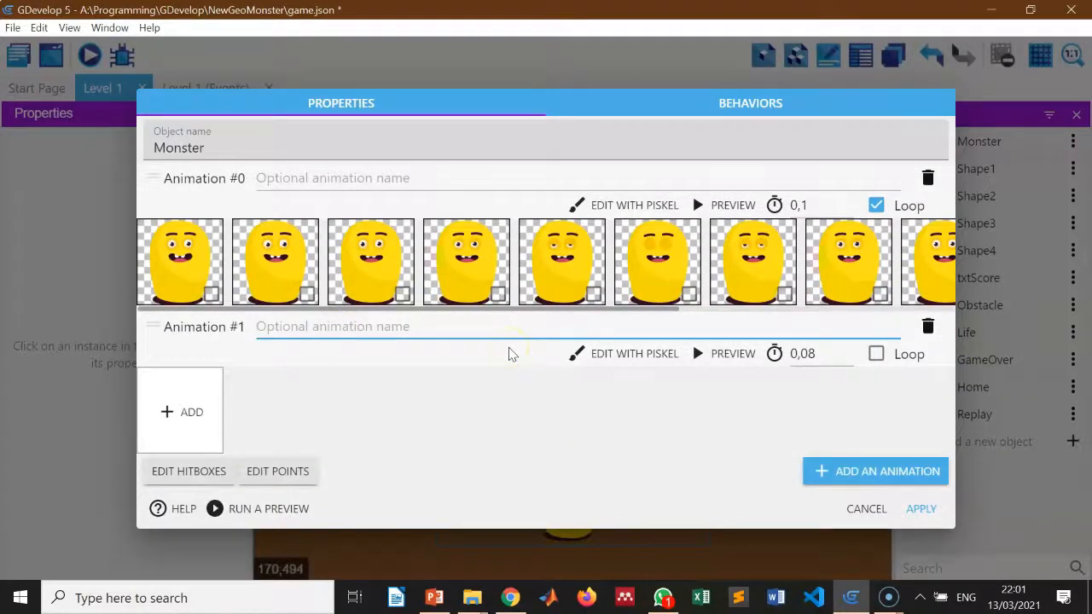
pyautogui.write('MonsterDead')
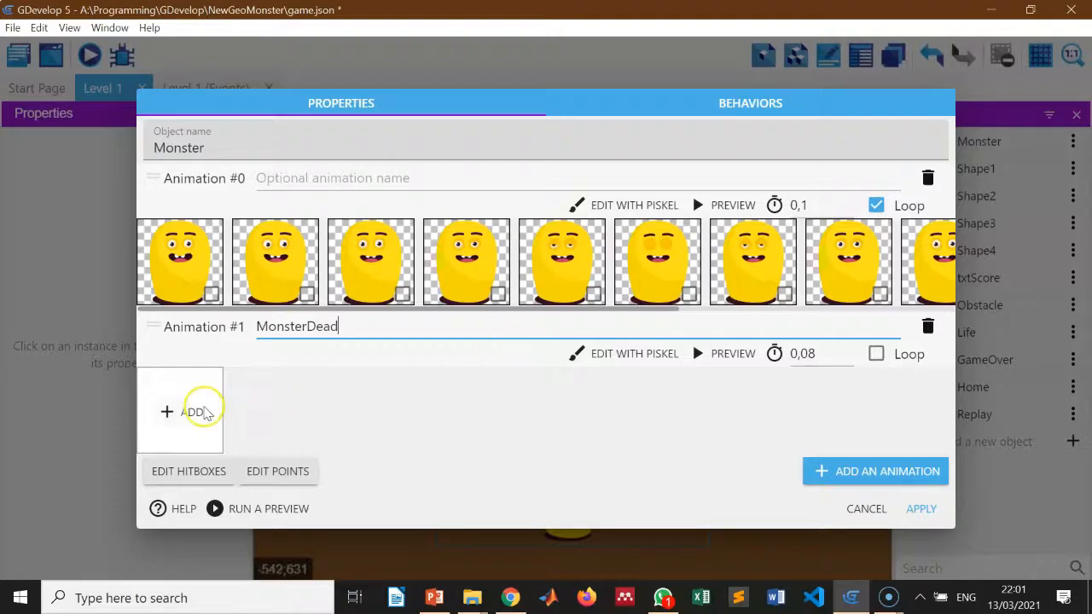
# Add the image monster-killed1.png to the MonsterDead animation, copying the file into the project folder
pyautogui.click(198, 411)
pyautogui.scroll(-5, 731, 272)
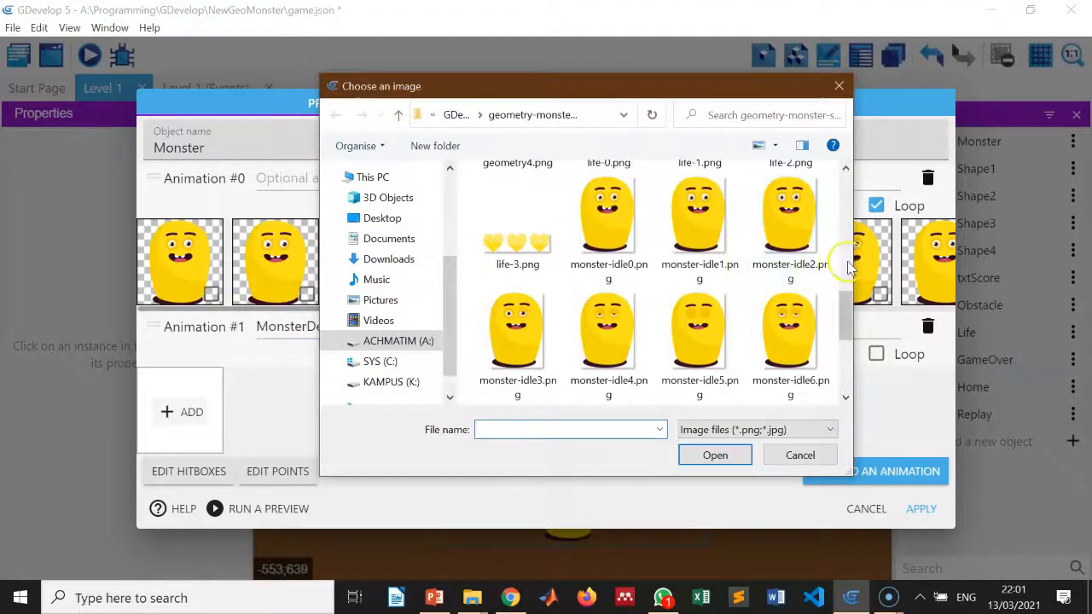
pyautogui.moveTo(844, 312); pyautogui.dragTo(851, 367)
pyautogui.click(583, 330)
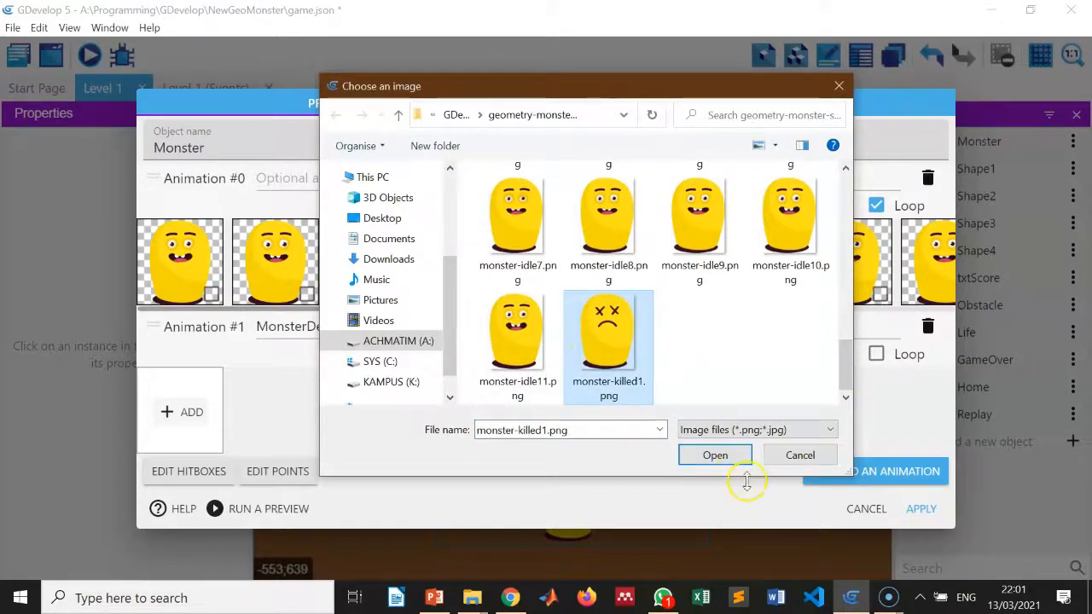
pyautogui.click(717, 455)
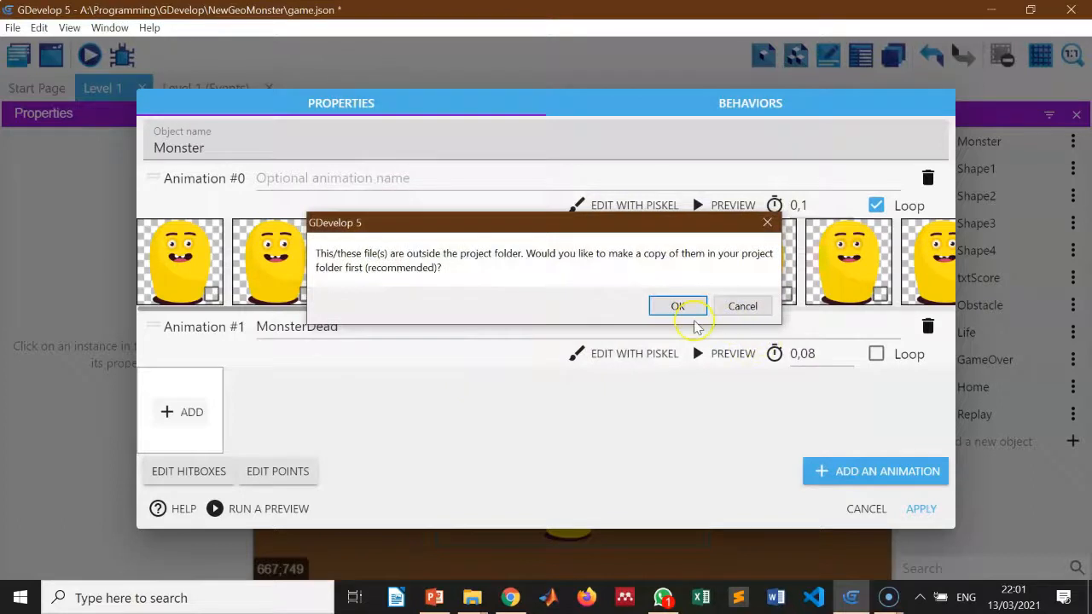
pyautogui.click(693, 316)
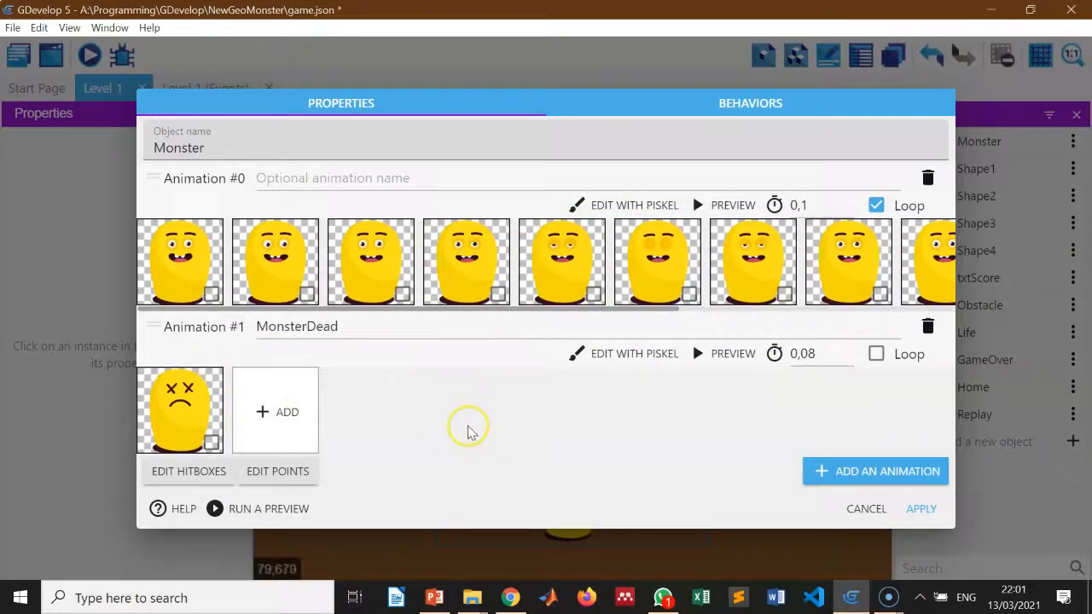
pyautogui.click(854, 477)
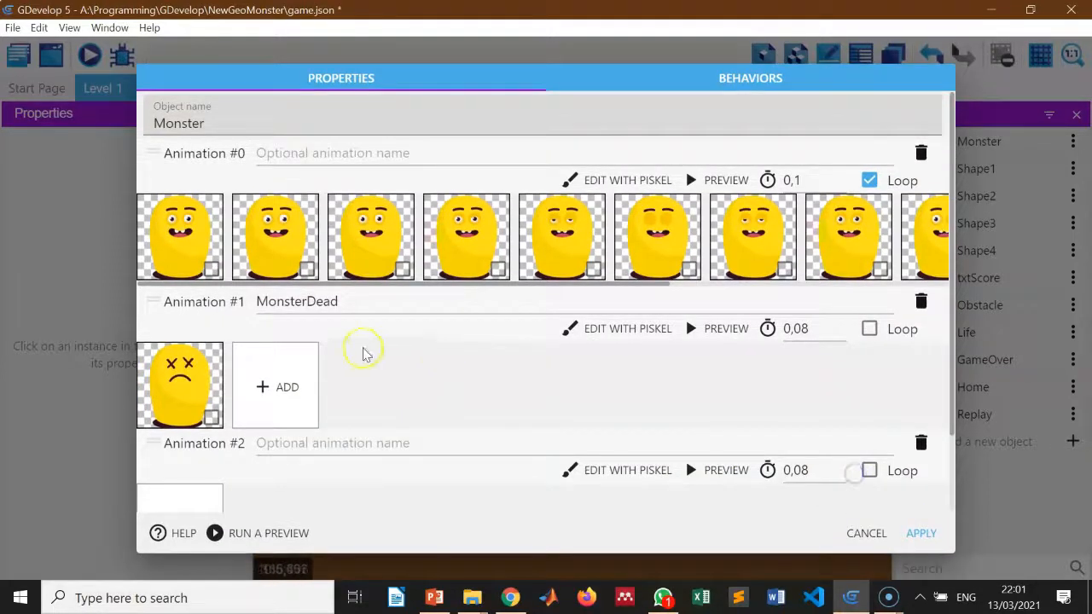
pyautogui.click(339, 444)
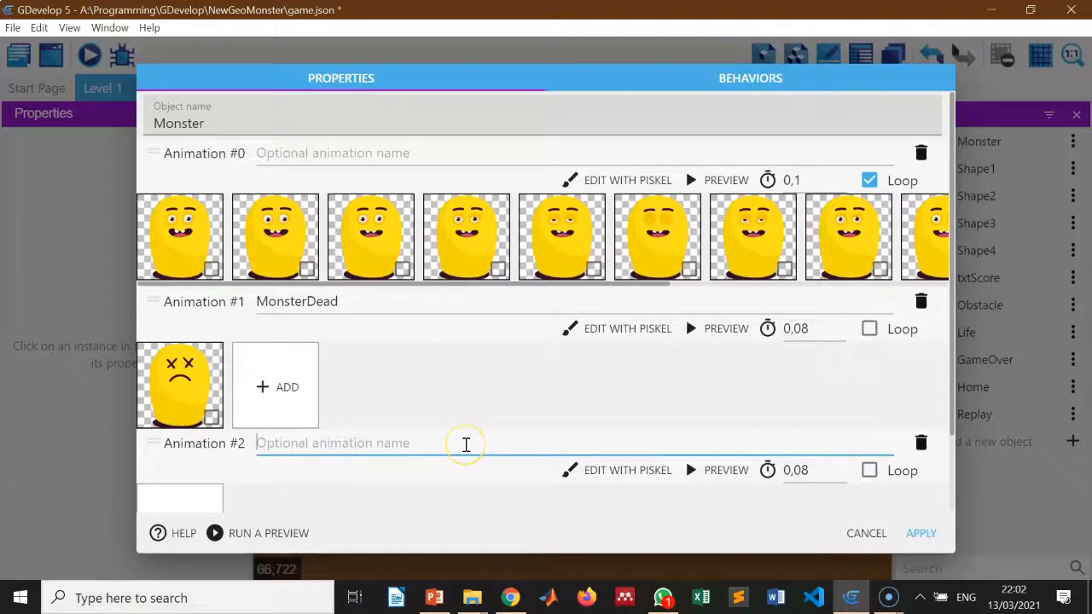
pyautogui.write('MonsterIddle')
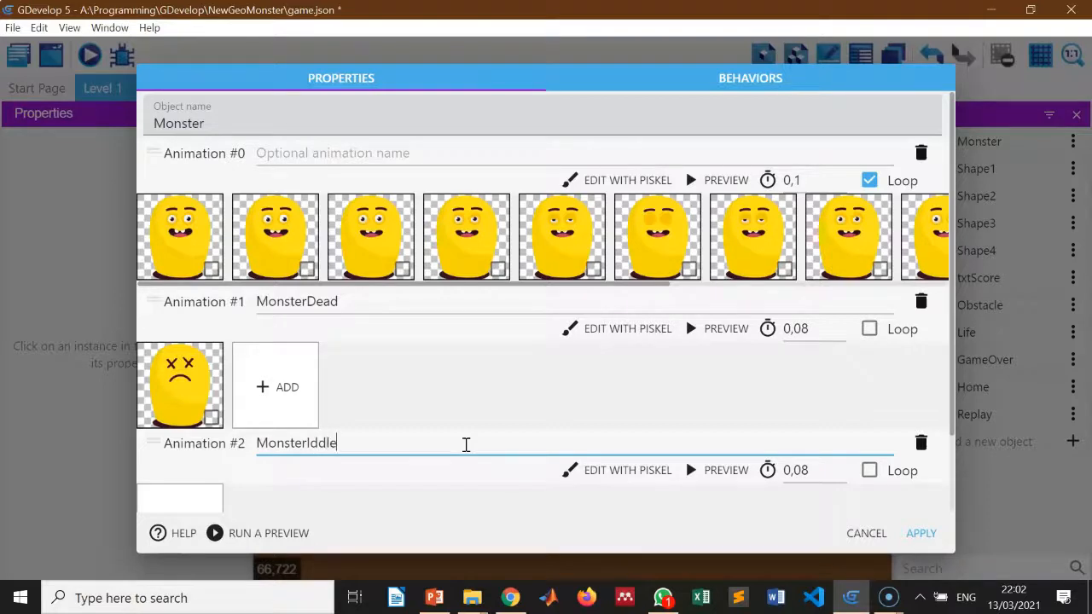
pyautogui.scroll(-2, 470, 438)
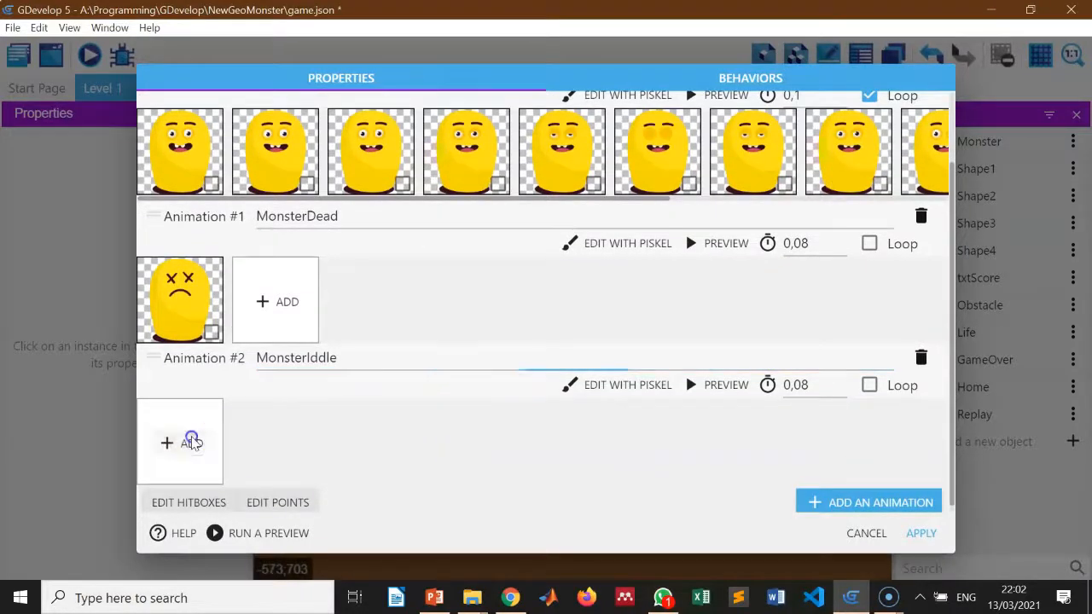
pyautogui.click(184, 442)
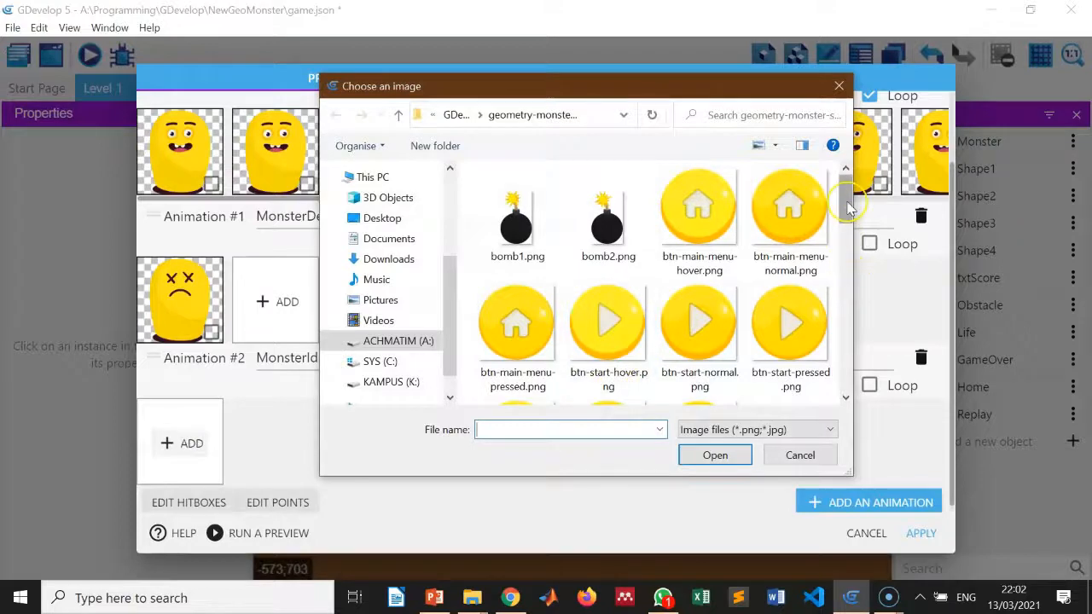
pyautogui.moveTo(845, 194); pyautogui.dragTo(853, 317)
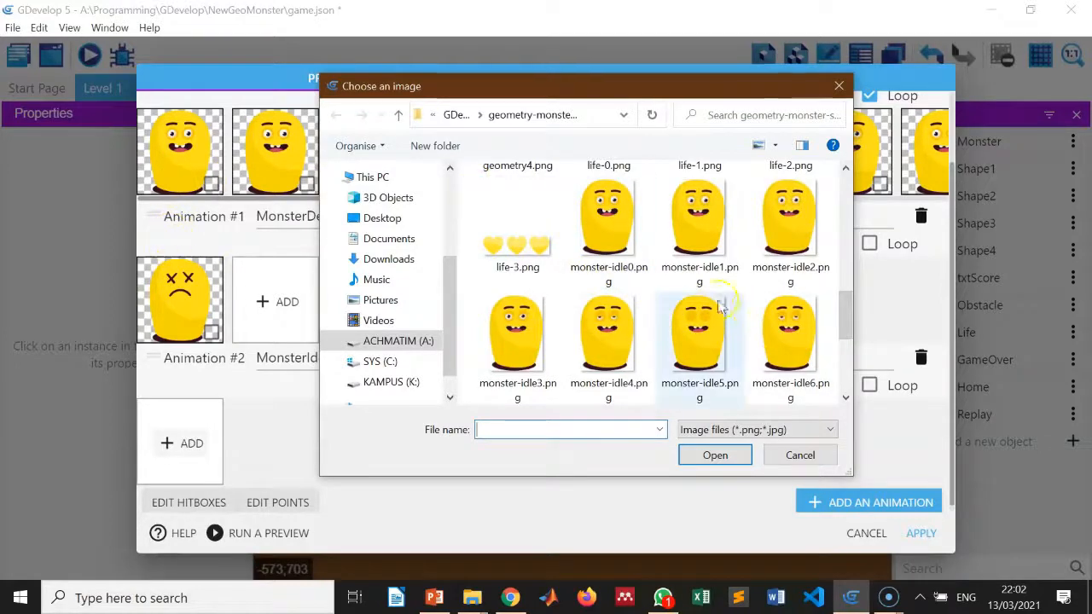
pyautogui.scroll(-1, 733, 309)
pyautogui.click(800, 454)
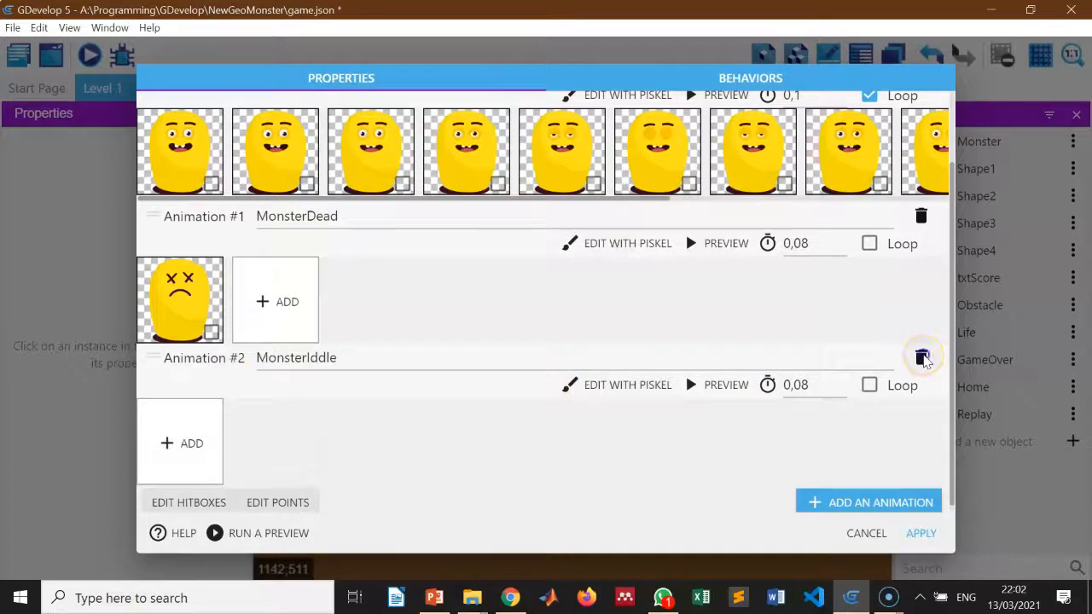
pyautogui.click(921, 358)
pyautogui.click(592, 298)
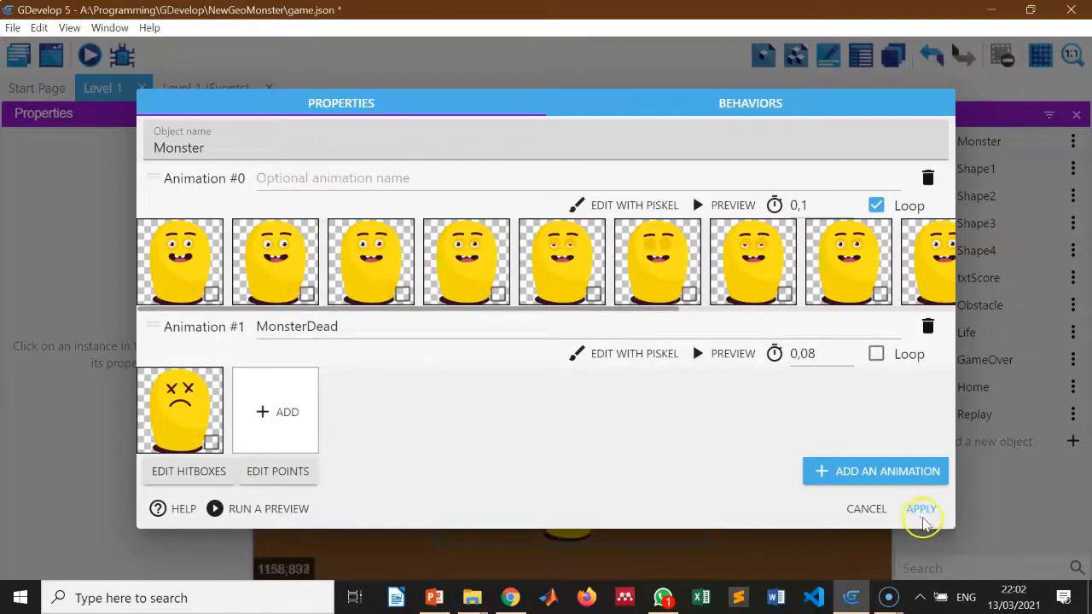
# Apply the Monster object's changes and add a comment reading "Health" at the end of the Level 1 events
pyautogui.click(922, 510)
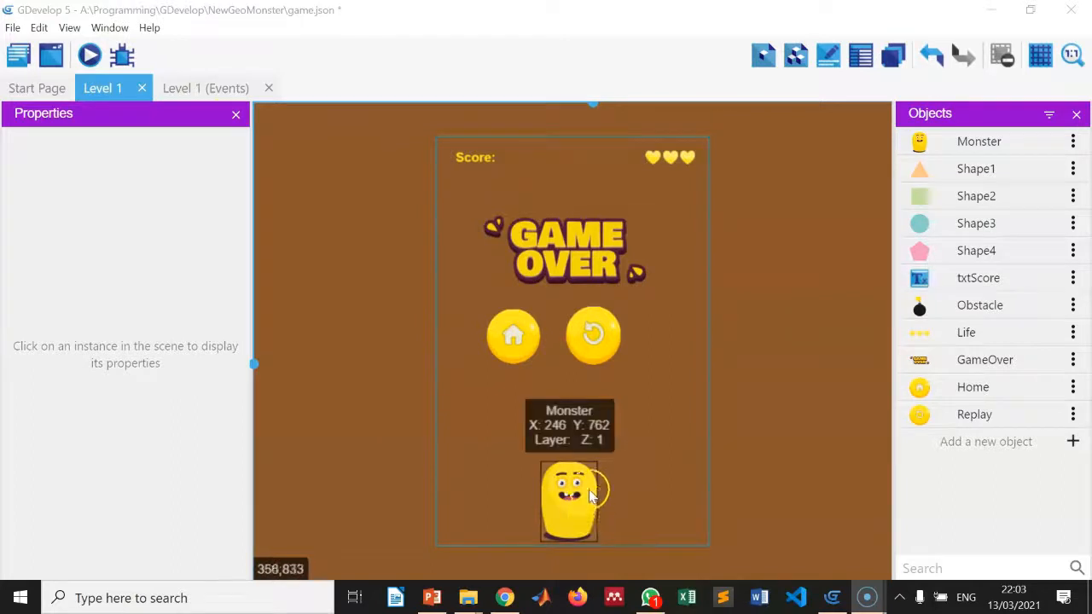
pyautogui.click(198, 90)
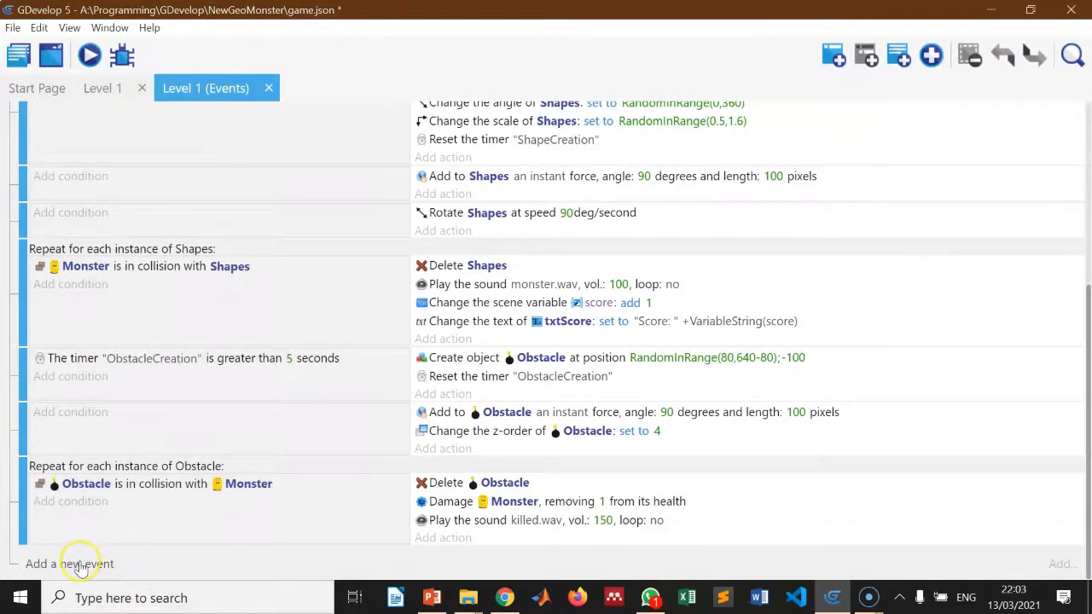
pyautogui.click(899, 56)
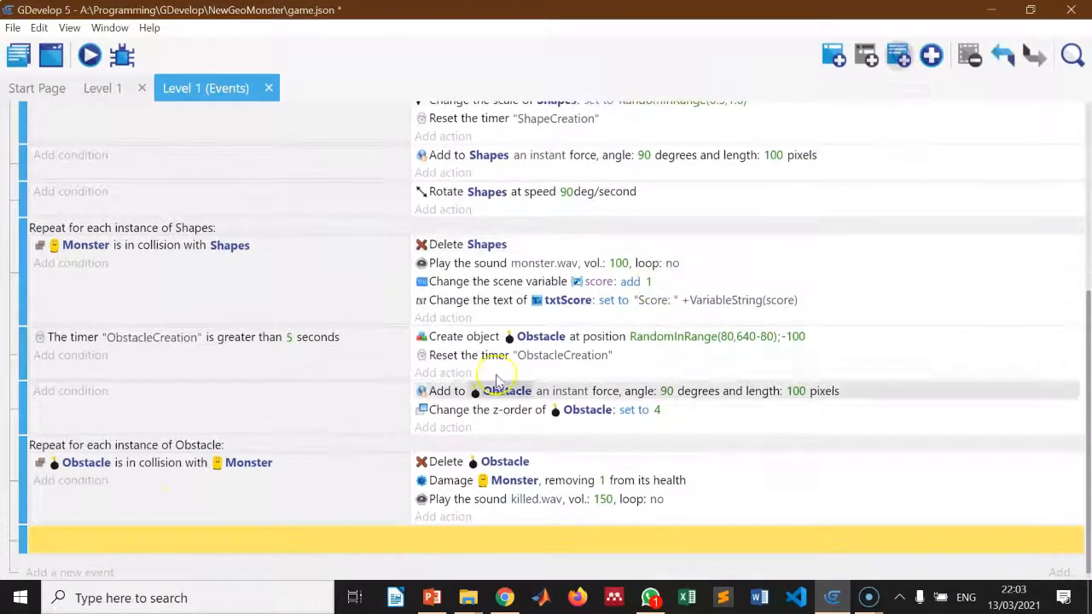
pyautogui.click(55, 539)
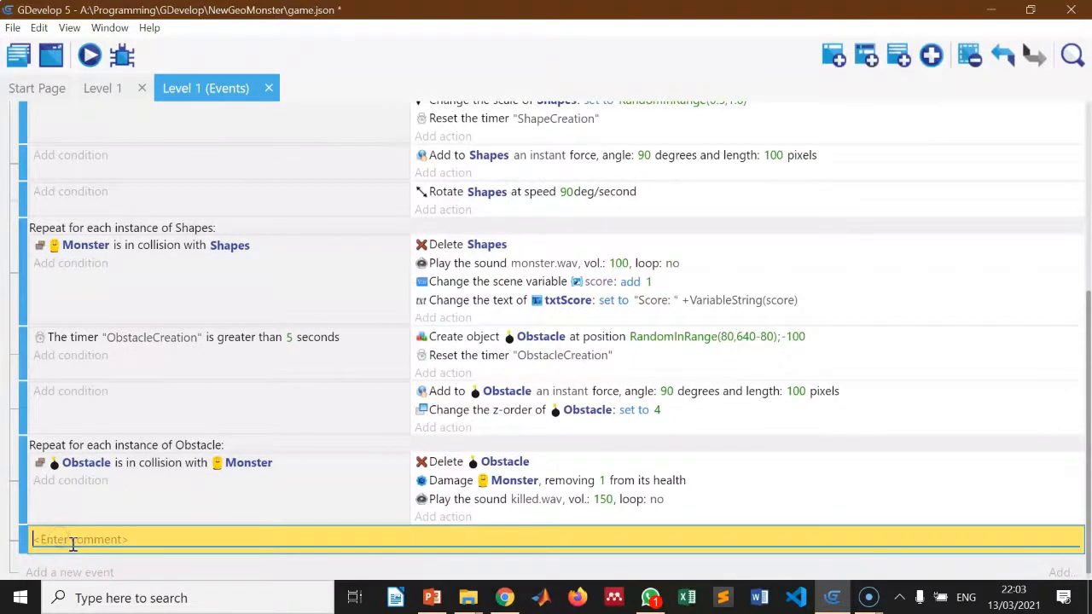
pyautogui.write('Health')
pyautogui.click(125, 571)
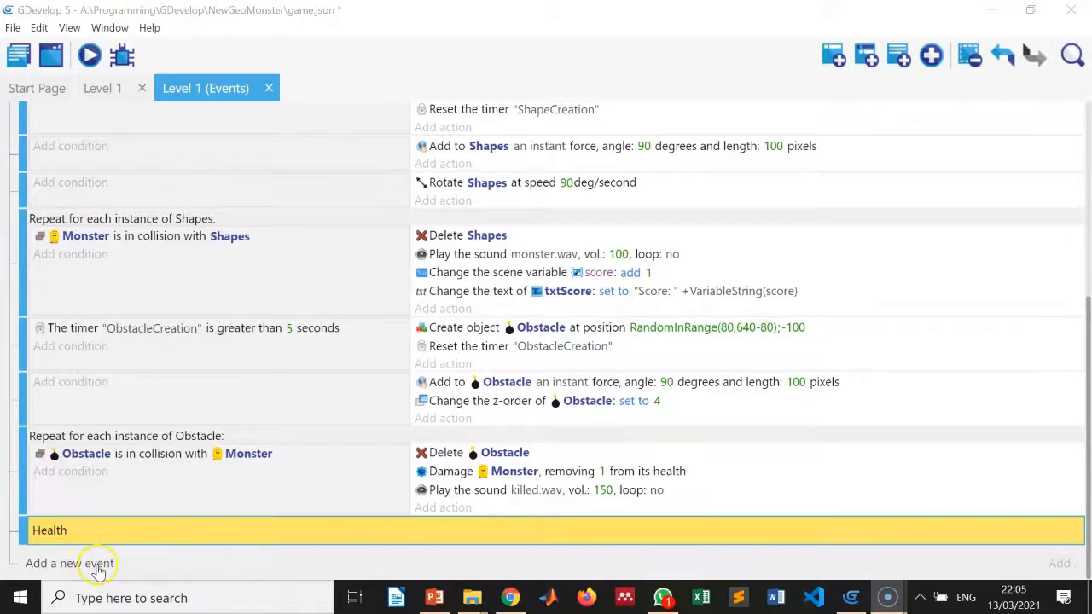
# Add a new event below the Health comment with the condition that Monster is just damaged
pyautogui.click(85, 564)
pyautogui.click(76, 556)
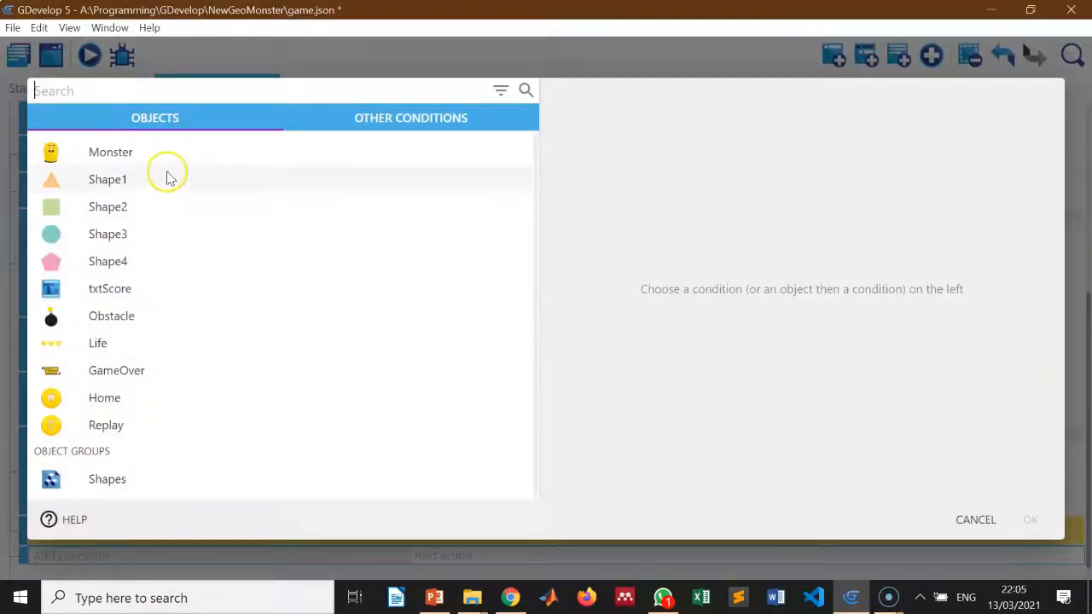
pyautogui.click(133, 156)
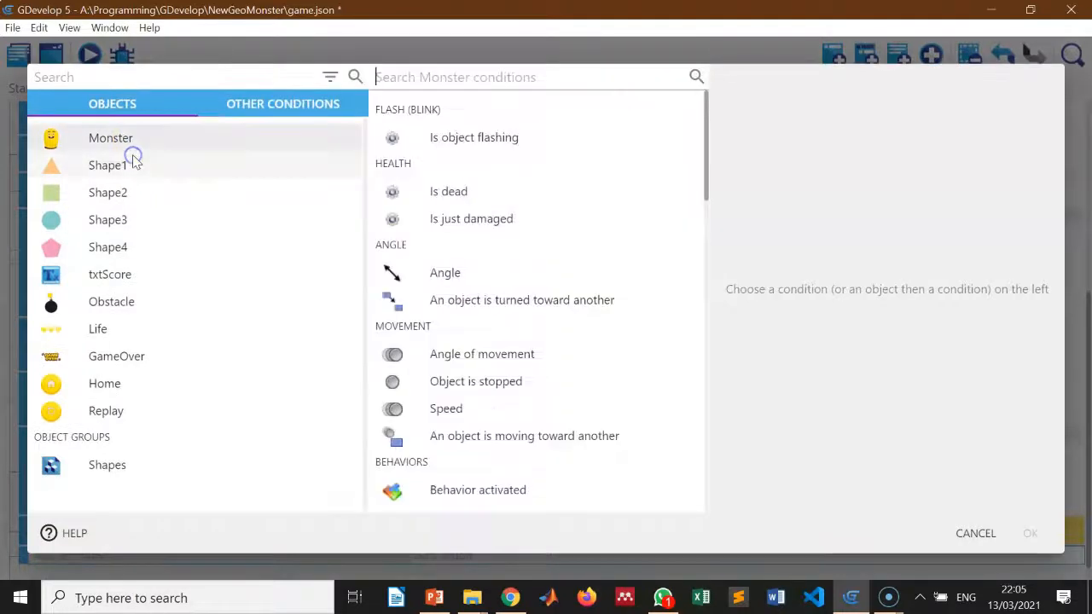
pyautogui.click(475, 223)
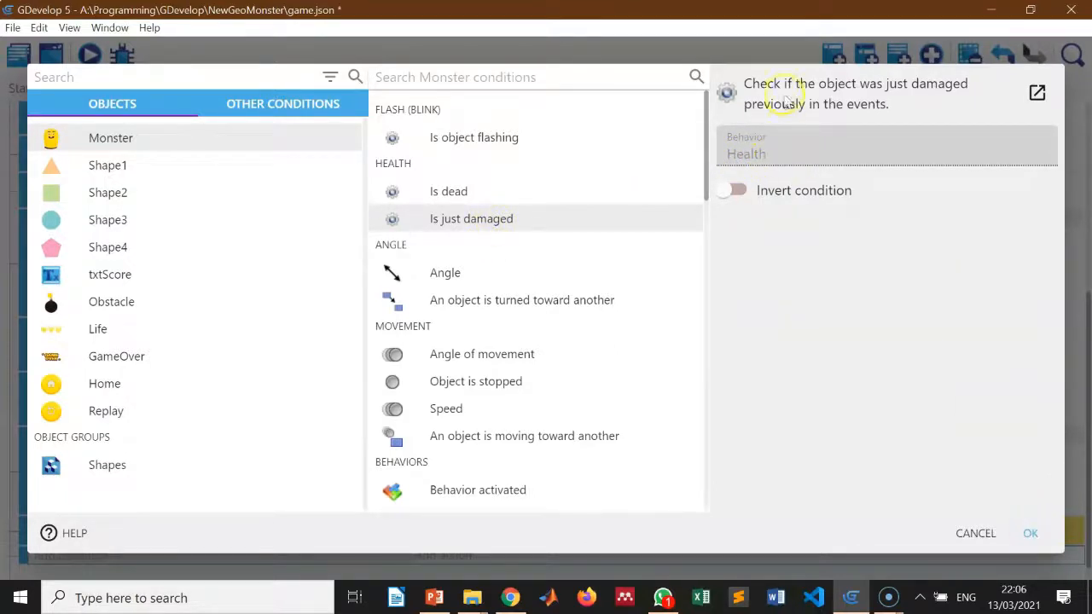
pyautogui.click(1034, 534)
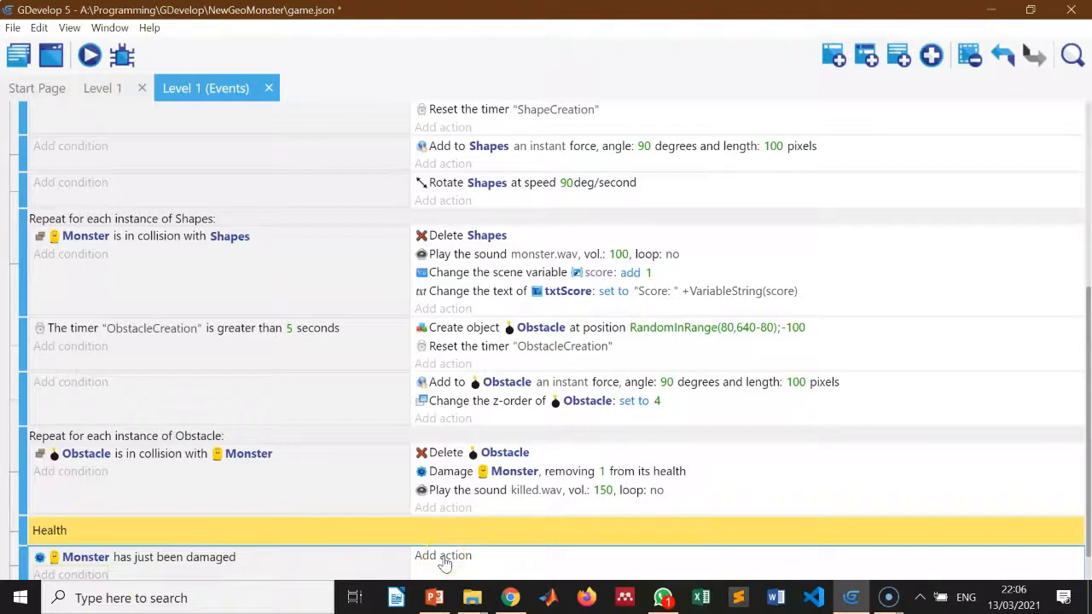
# Add an action to the just-damaged event that changes Life's animation by name, starting the name expression with "Life" +
pyautogui.click(444, 555)
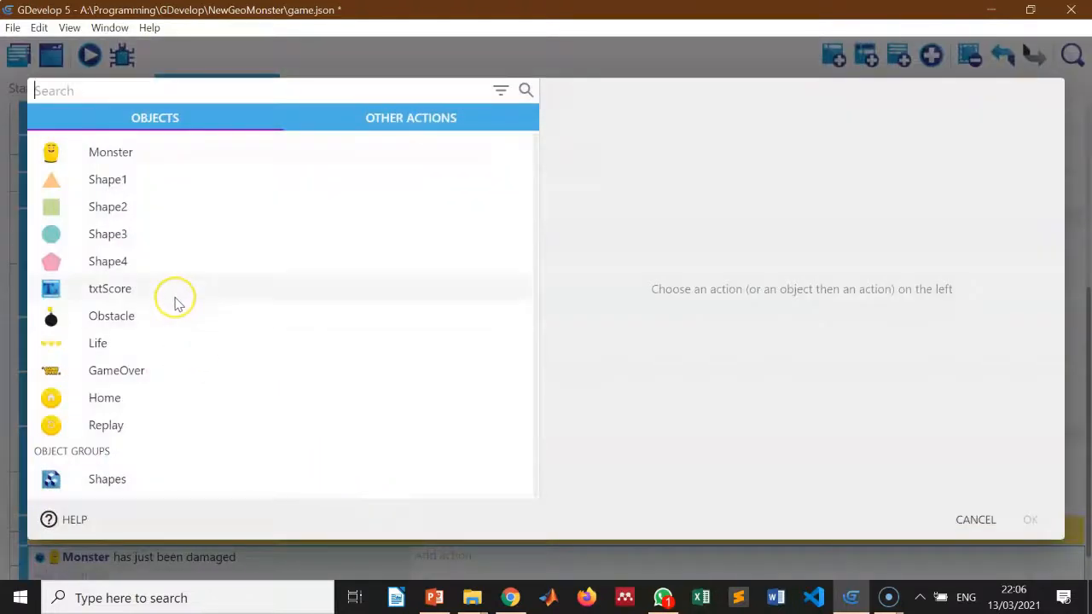
pyautogui.click(99, 348)
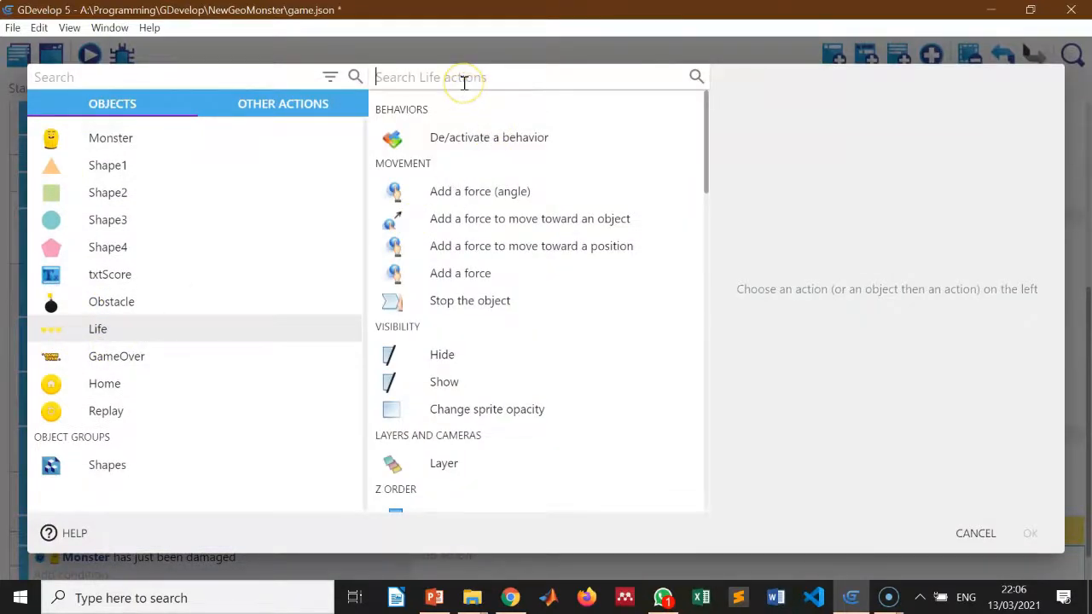
pyautogui.write('nam')
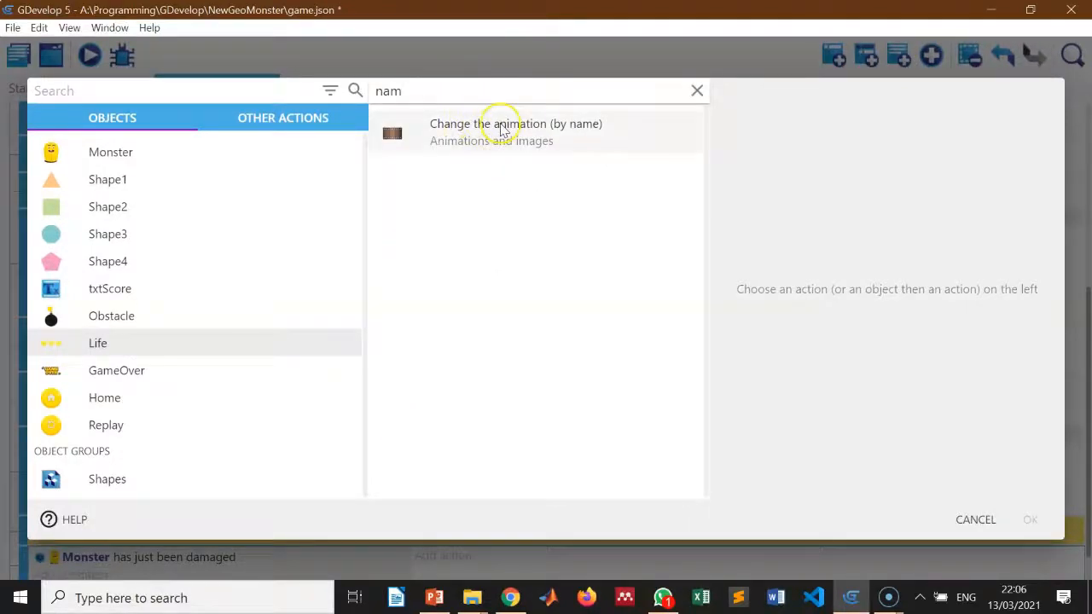
pyautogui.click(537, 139)
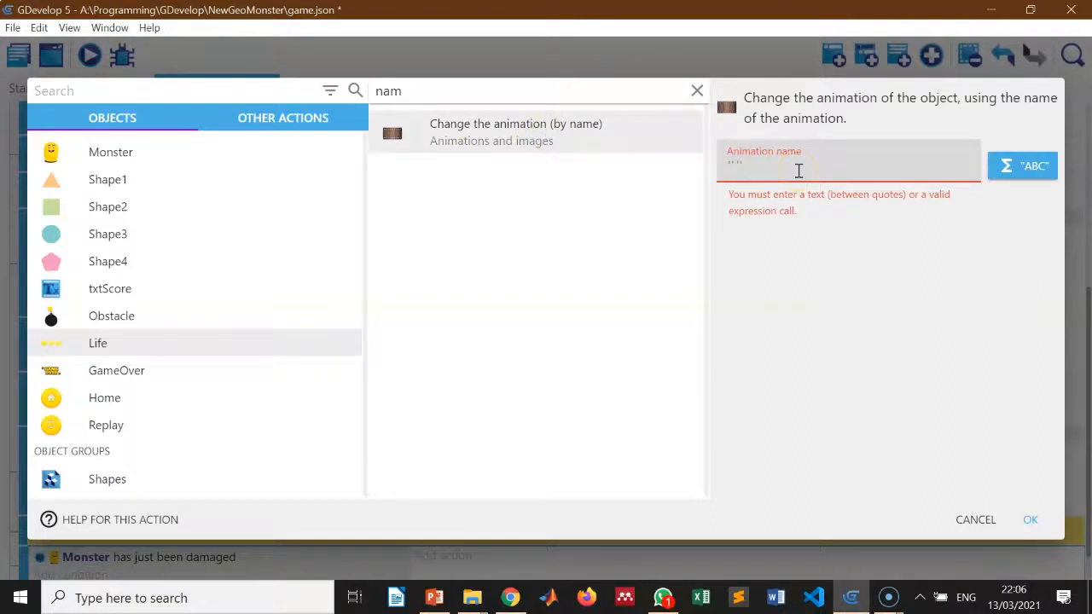
pyautogui.write('"Life')
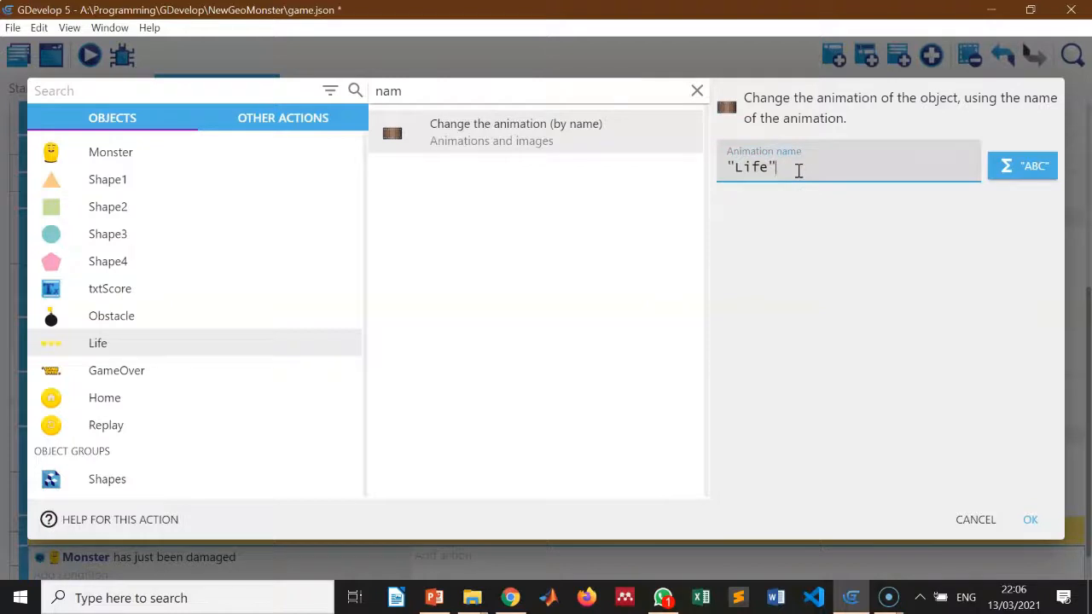
pyautogui.write('+')
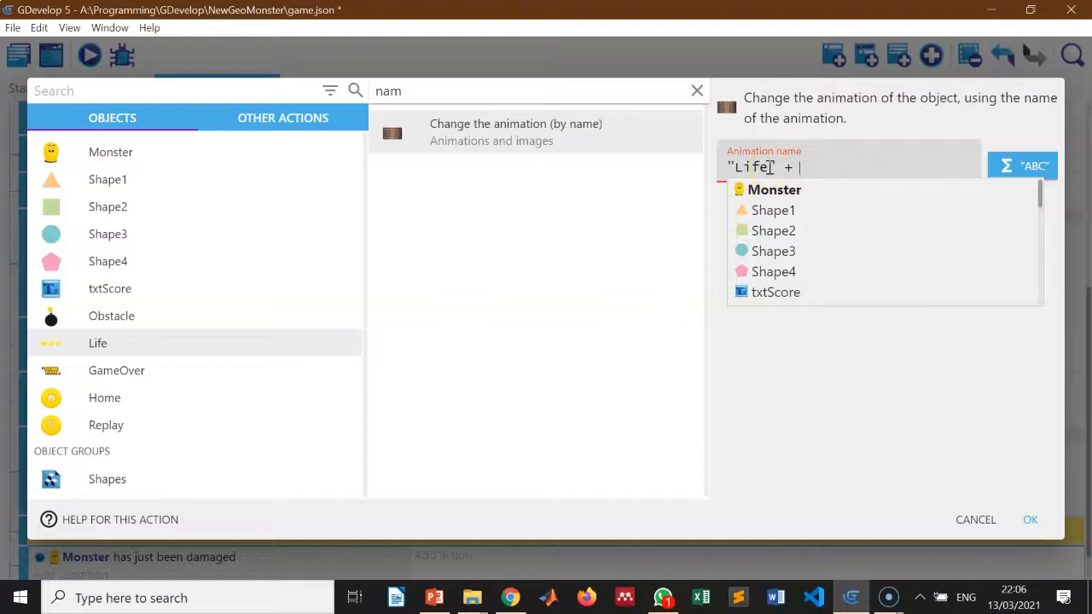
# Append a Number > Text conversion to the Life animation name expression
pyautogui.click(1022, 166)
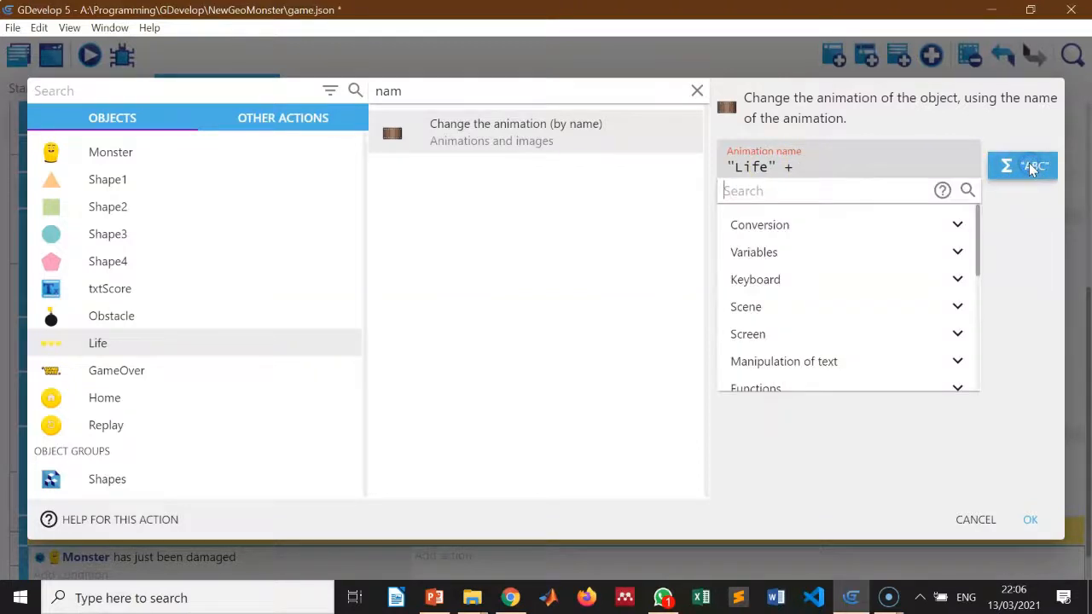
pyautogui.click(957, 225)
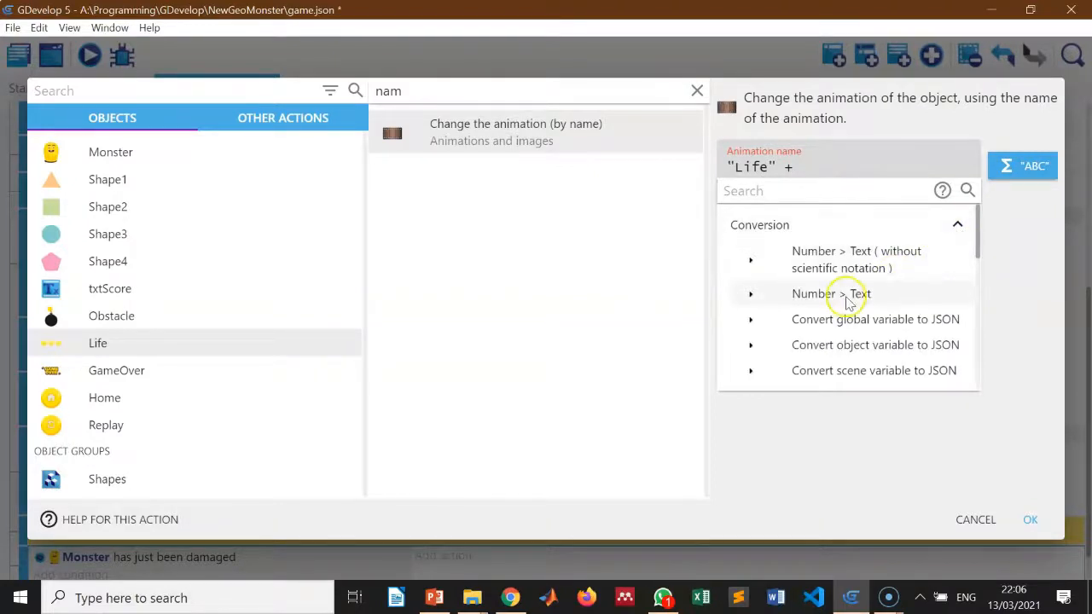
pyautogui.click(957, 224)
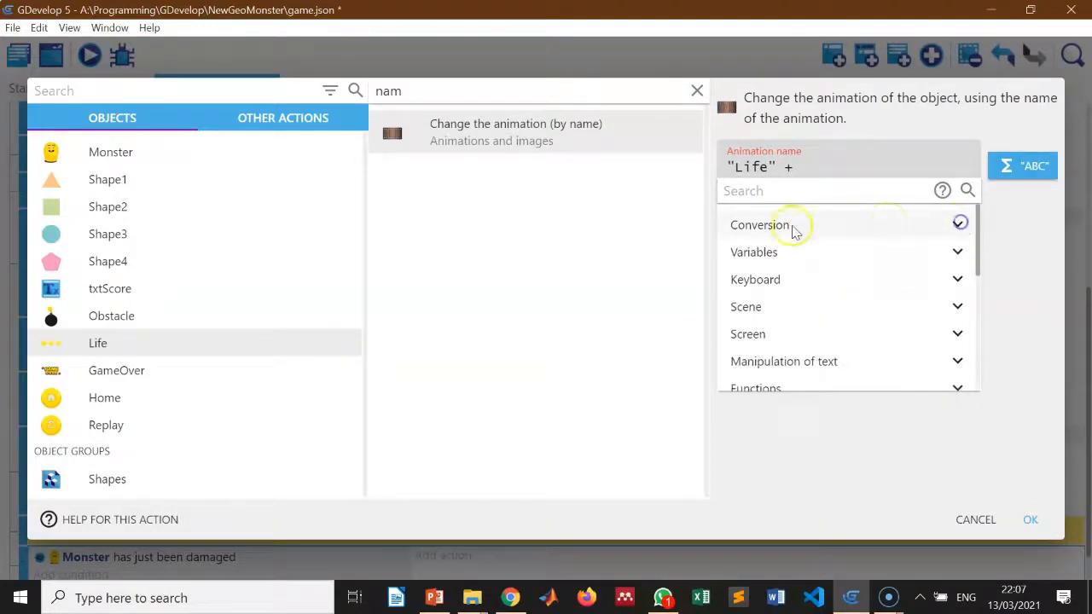
pyautogui.click(957, 225)
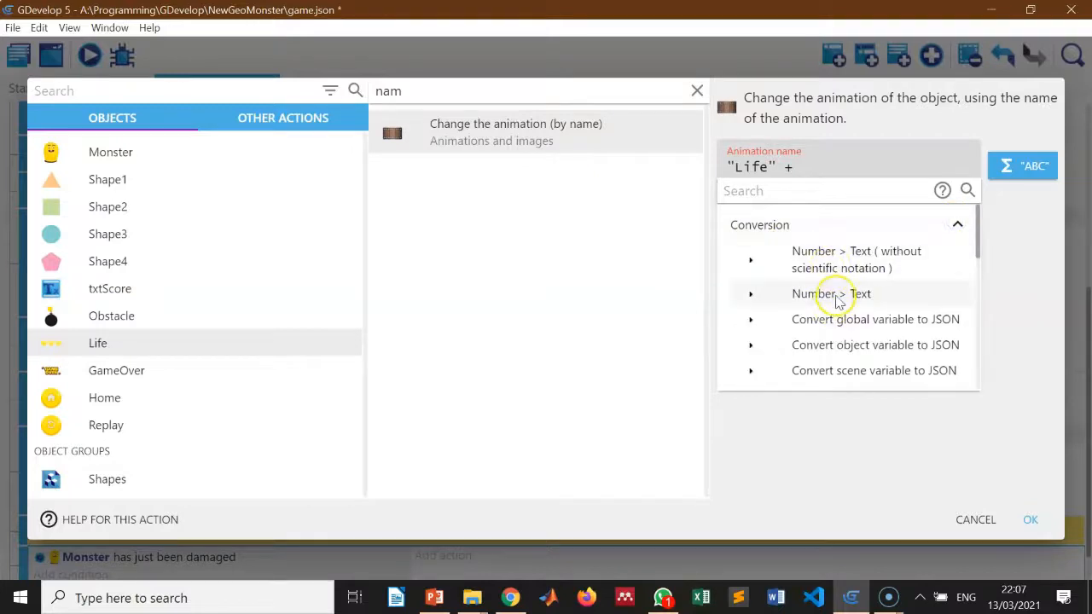
pyautogui.click(832, 295)
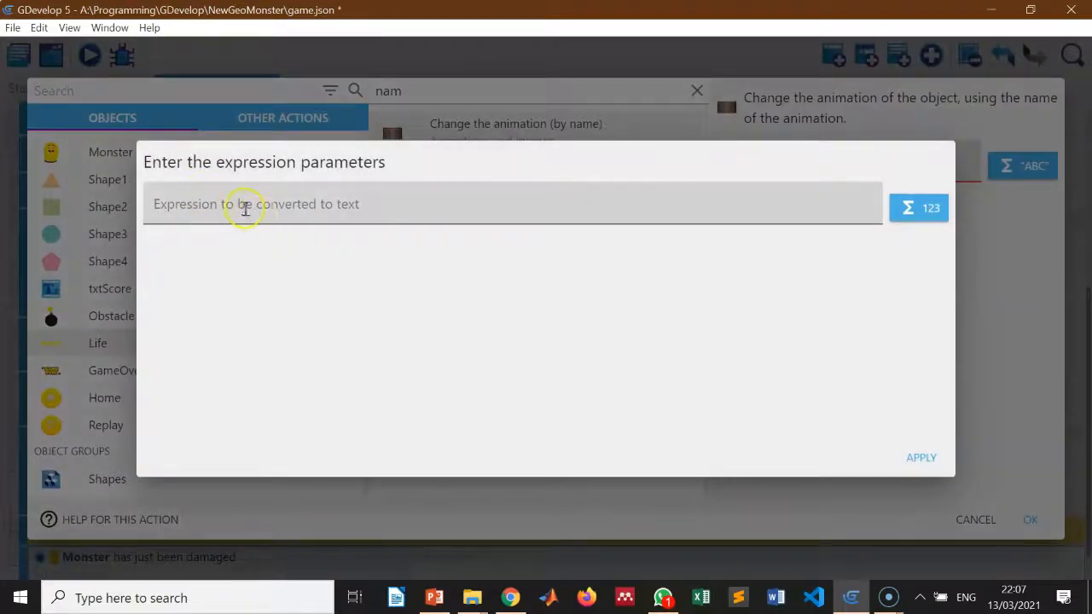
pyautogui.click(246, 205)
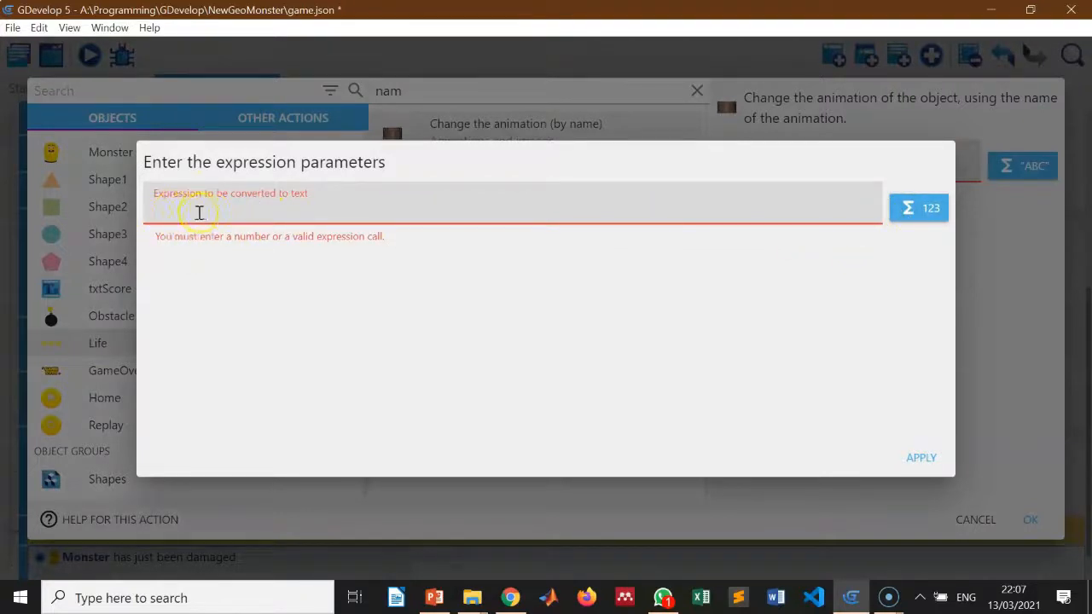
# Use Monster's Health expression as the value converted to text, and confirm the Life animation action
pyautogui.click(919, 213)
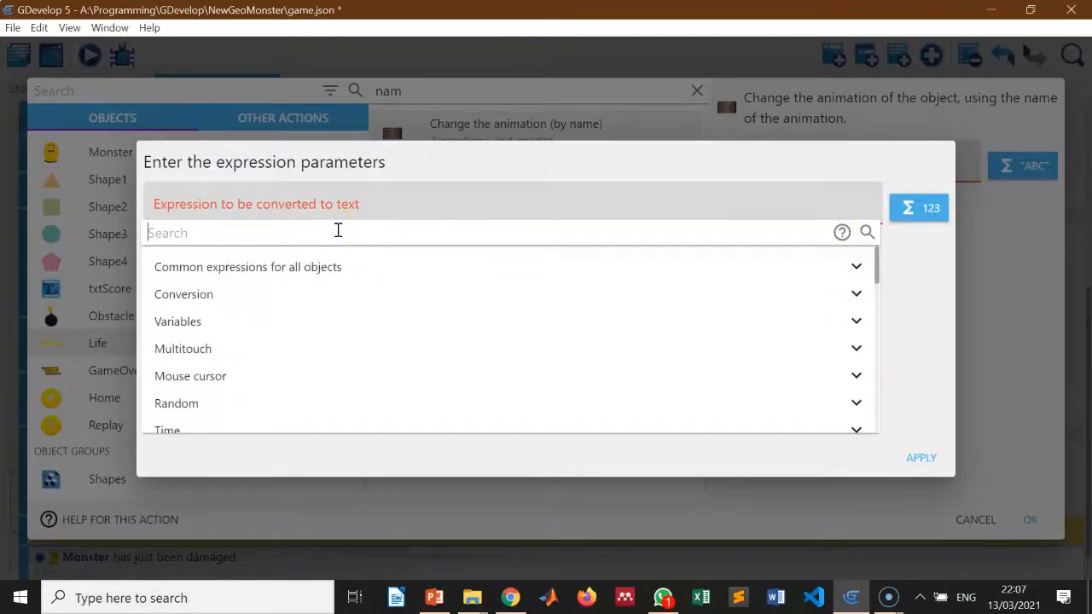
pyautogui.write('he')
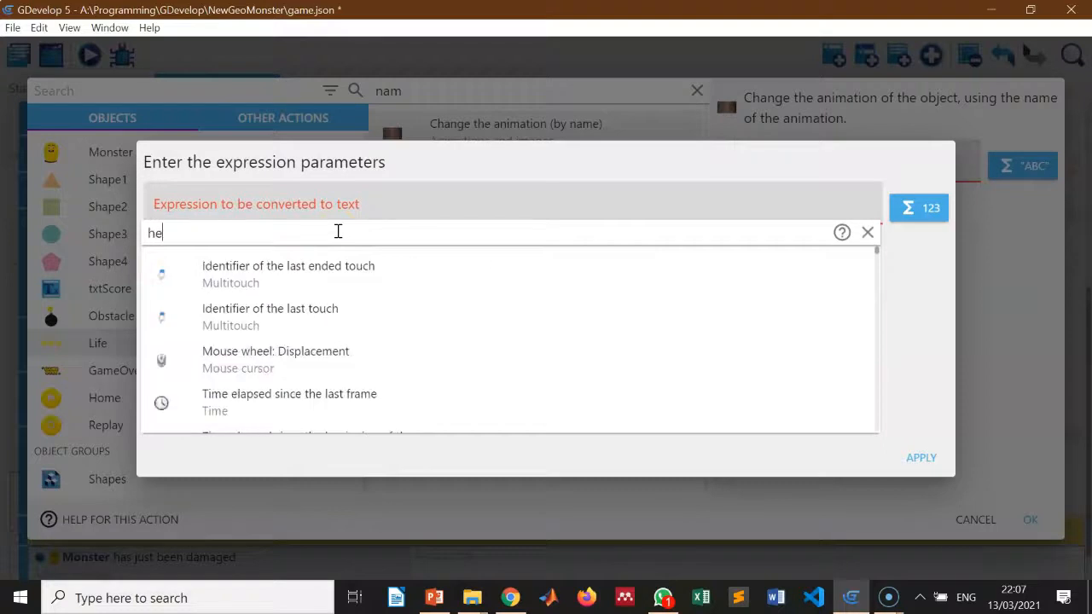
pyautogui.write('a')
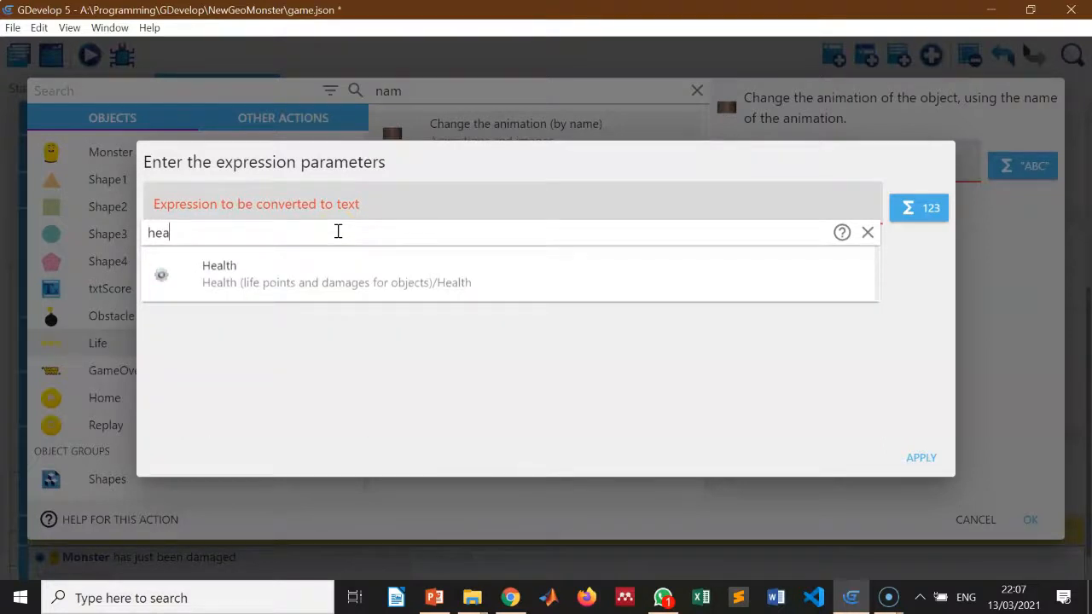
pyautogui.click(344, 282)
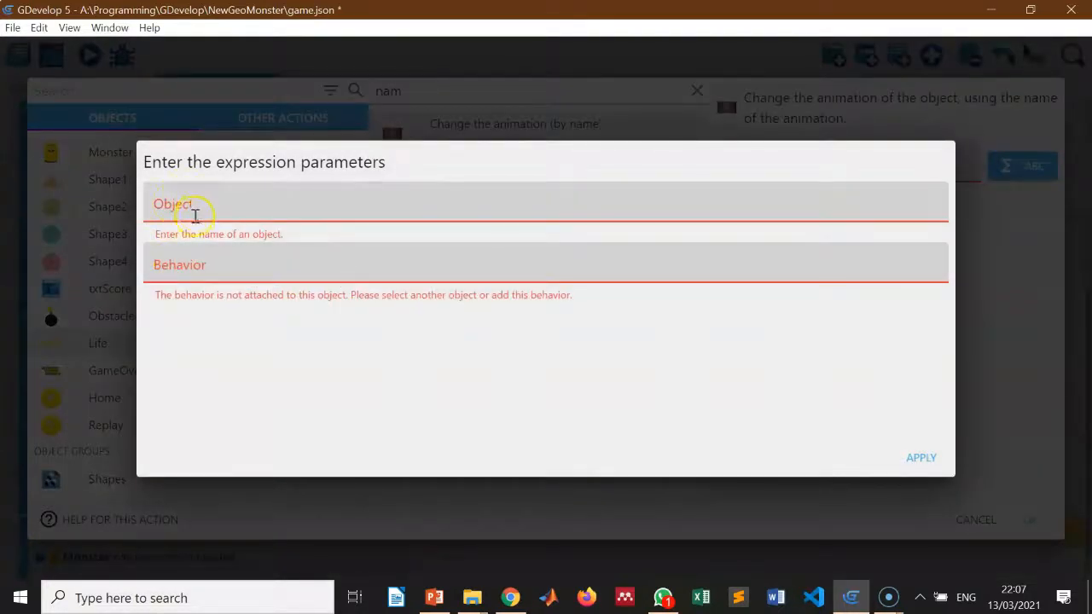
pyautogui.click(204, 211)
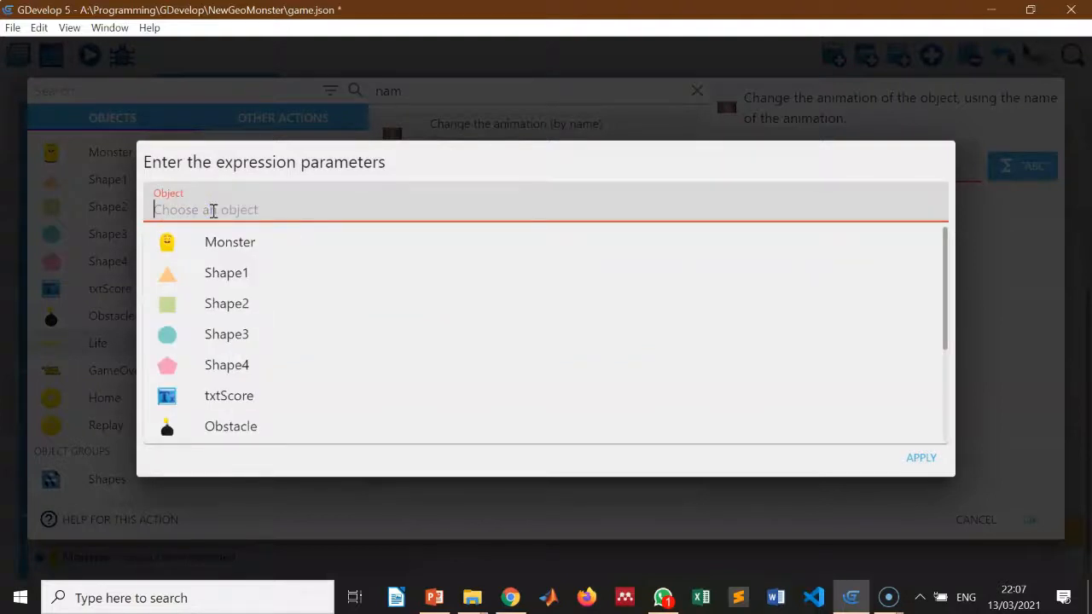
pyautogui.click(239, 242)
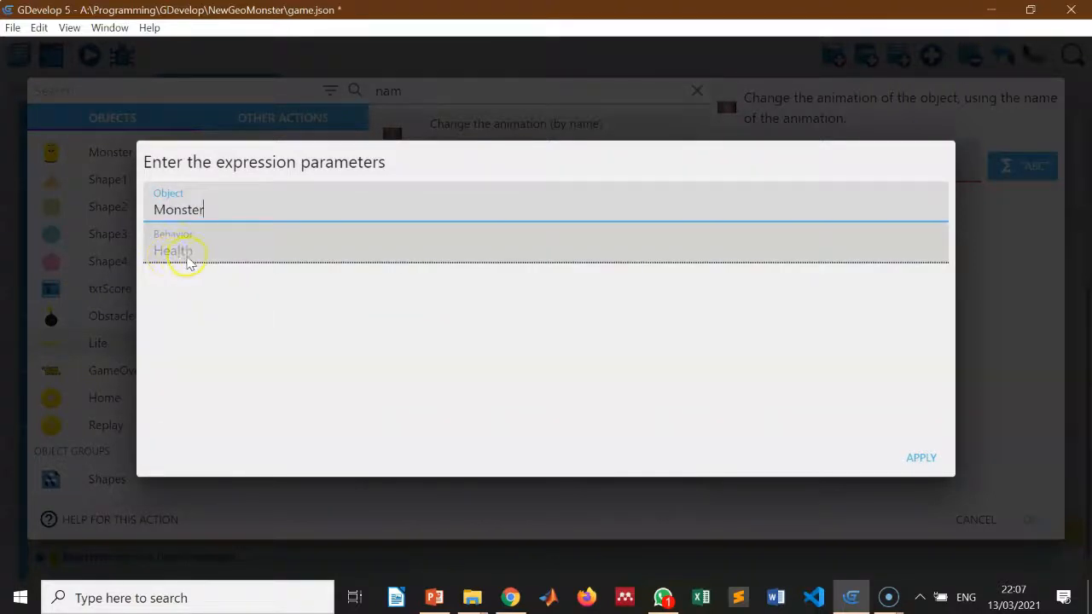
pyautogui.click(926, 458)
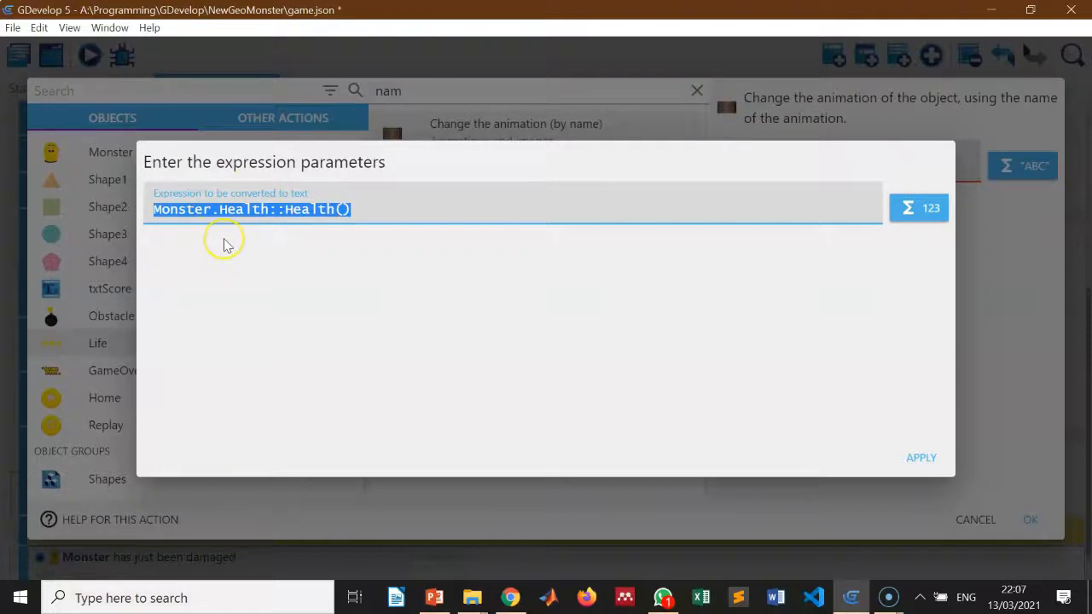
pyautogui.click(921, 458)
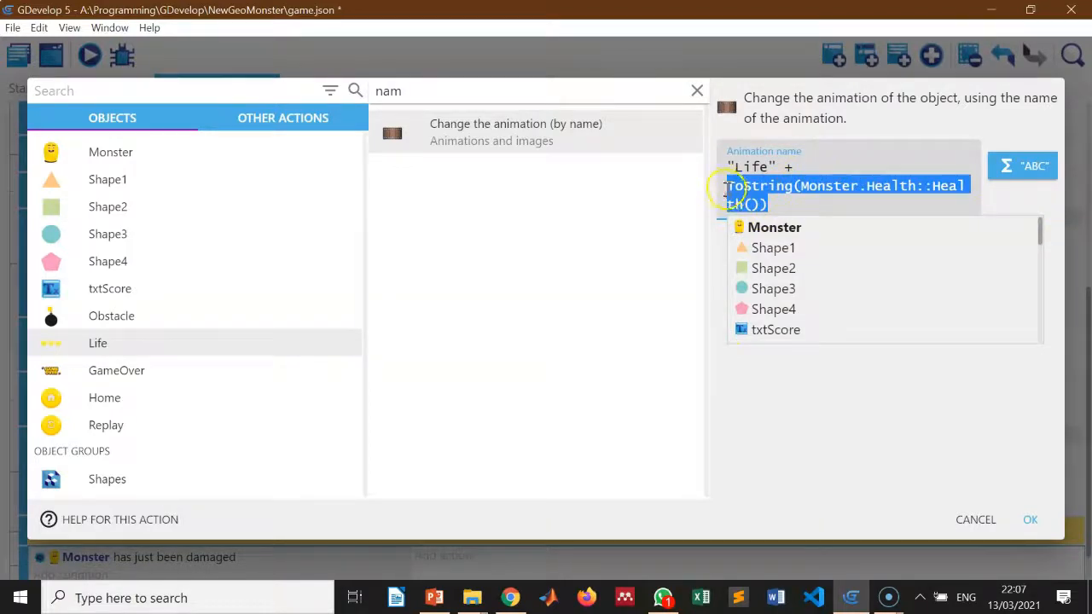
pyautogui.click(1036, 207)
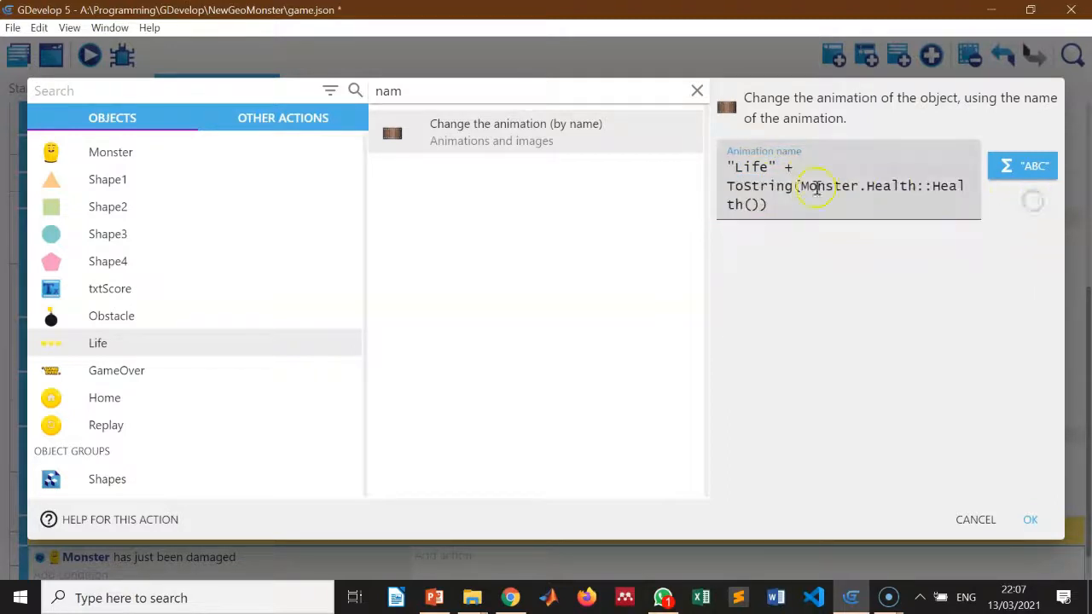
pyautogui.click(1031, 520)
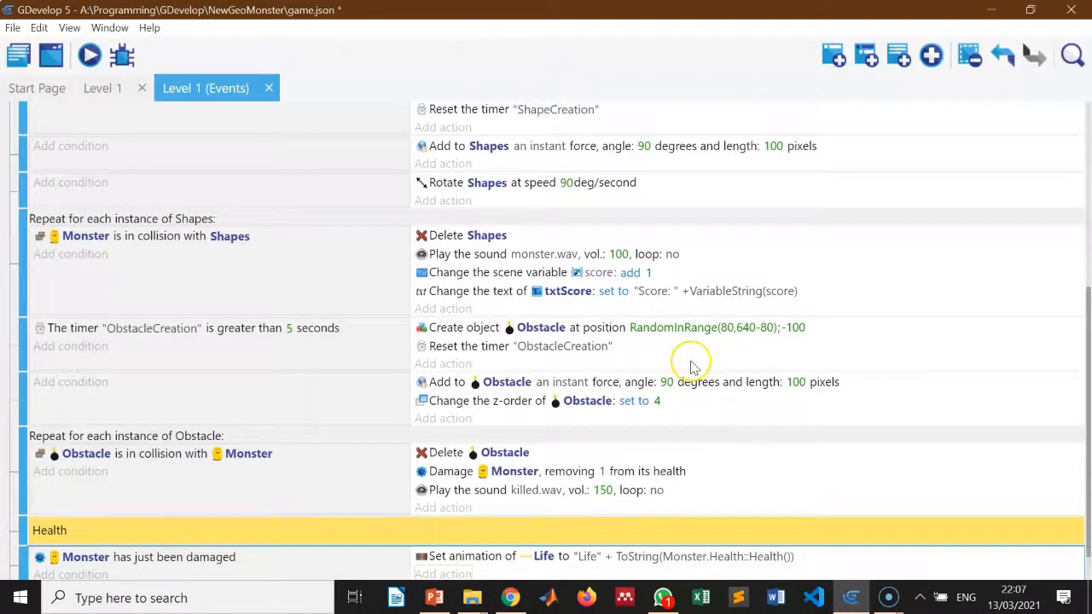
pyautogui.scroll(-1, 690, 368)
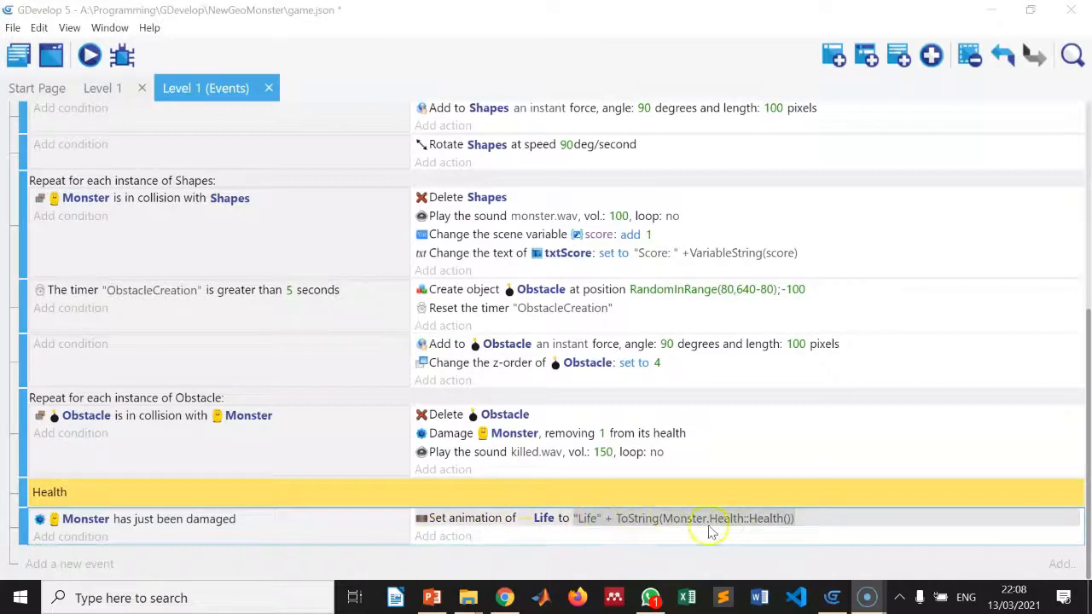
pyautogui.click(437, 537)
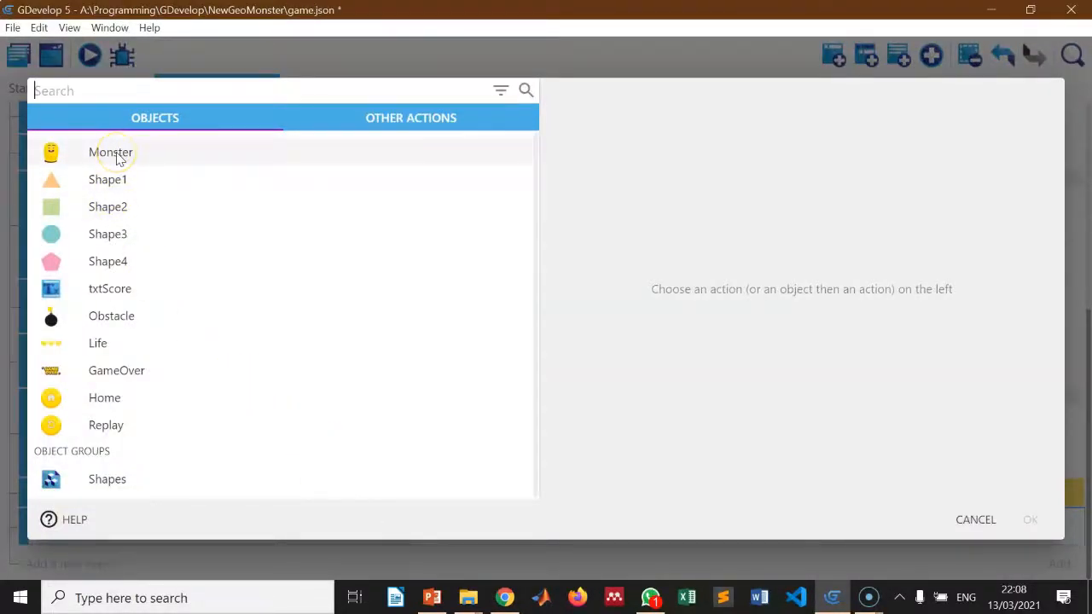
pyautogui.click(116, 156)
pyautogui.click(115, 143)
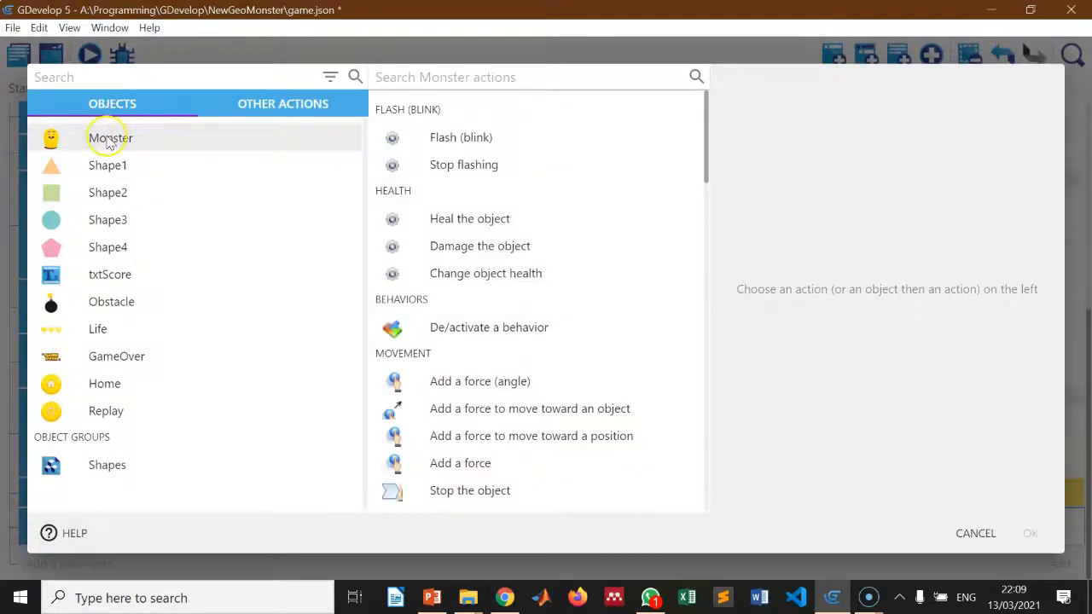
pyautogui.click(974, 533)
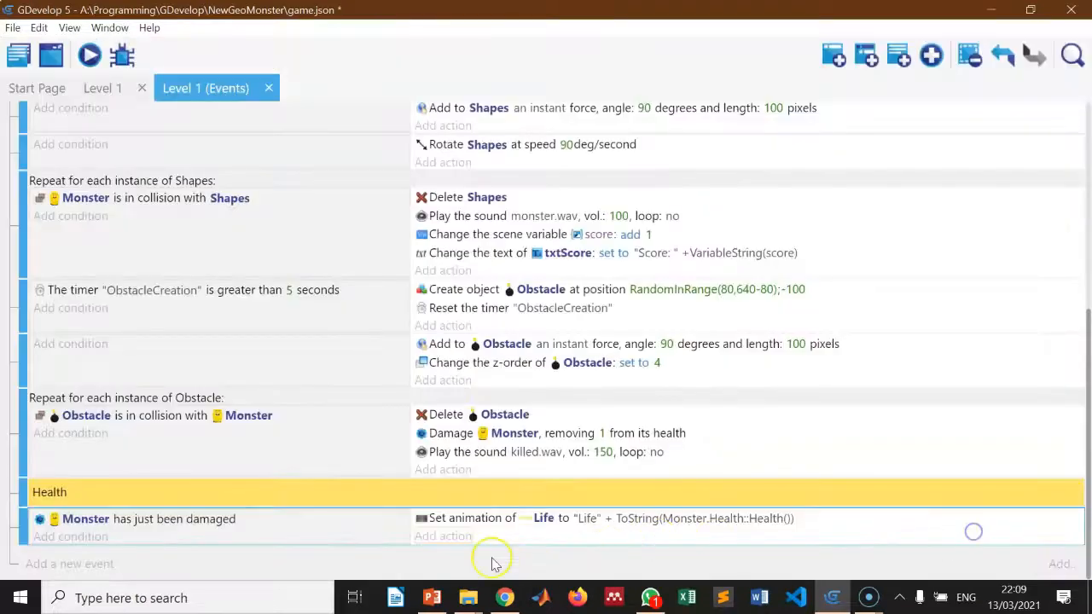
# Add a Flash (blink) action for Monster with a duration of 1.5 seconds to the just-damaged event
pyautogui.click(446, 531)
pyautogui.click(74, 168)
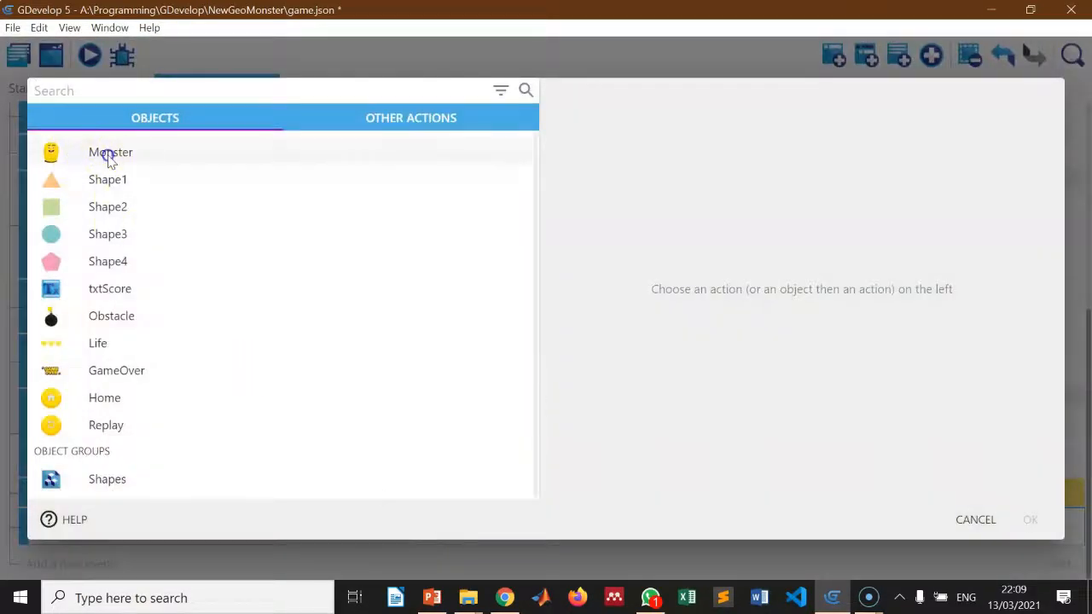
pyautogui.click(108, 155)
pyautogui.click(490, 139)
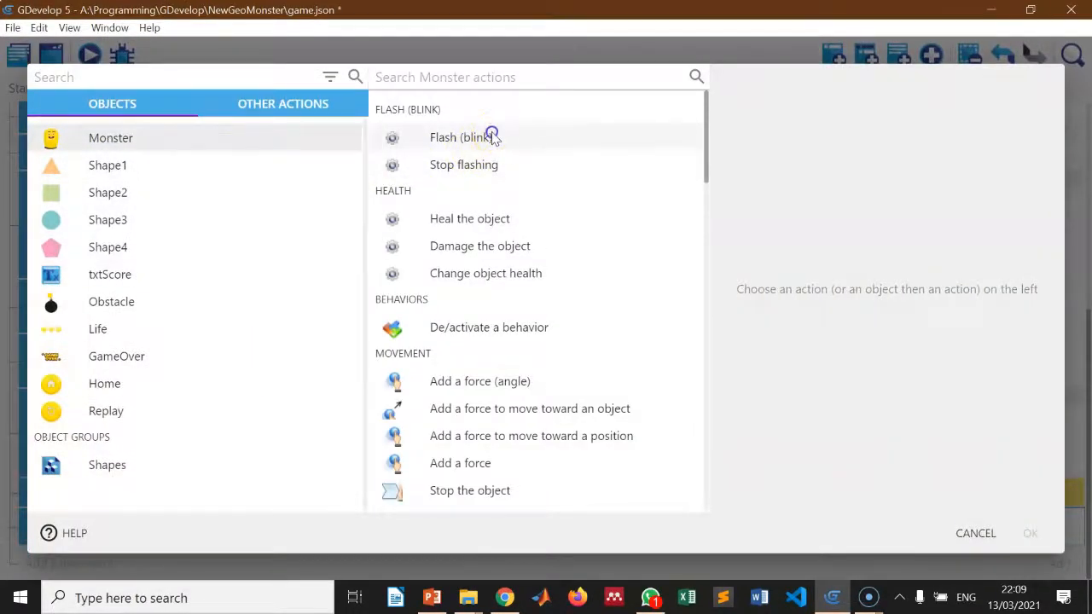
pyautogui.click(489, 136)
pyautogui.click(779, 195)
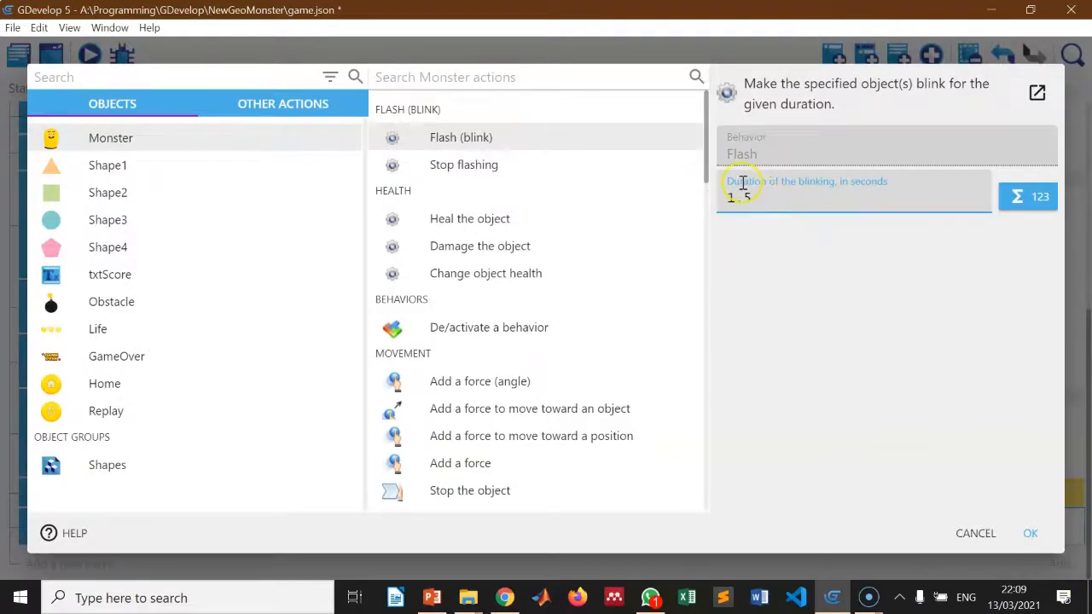
pyautogui.click(1030, 536)
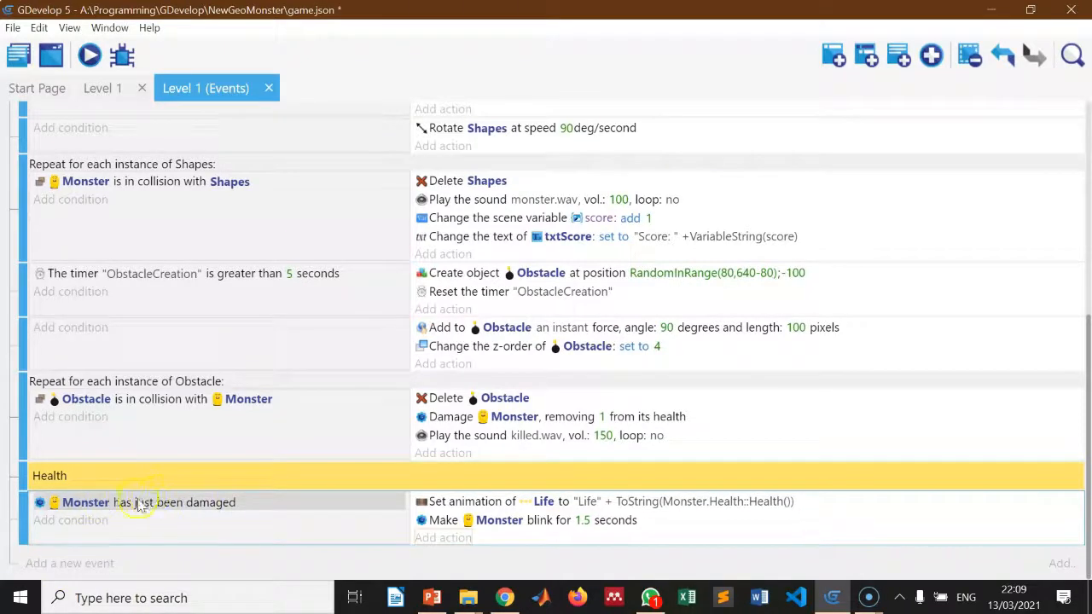
# Add a new event at the end of the Level 1 events with the condition that Monster is dead
pyautogui.click(101, 565)
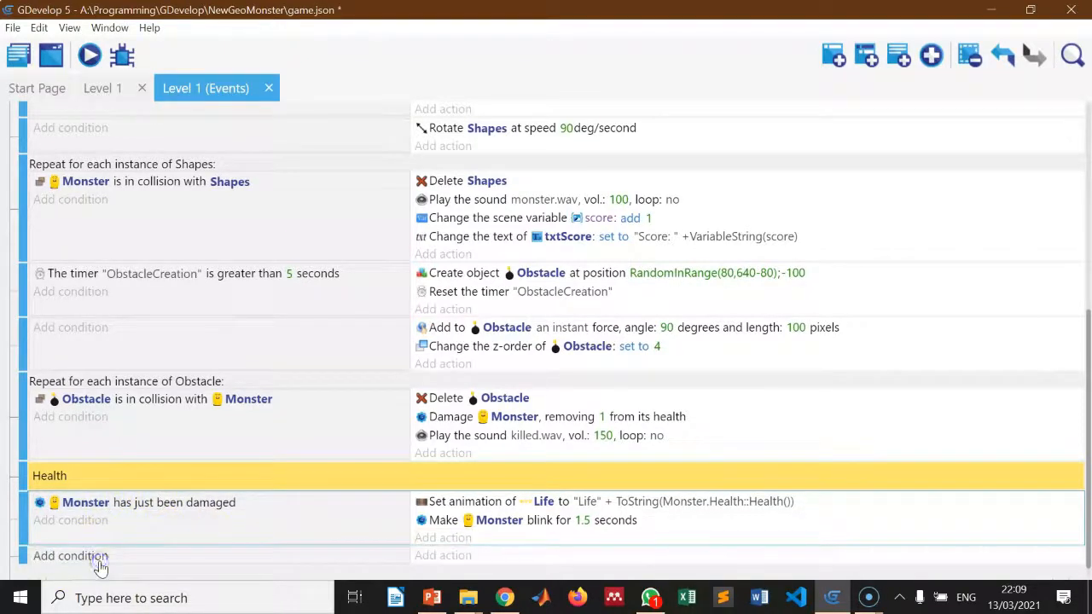
pyautogui.click(79, 559)
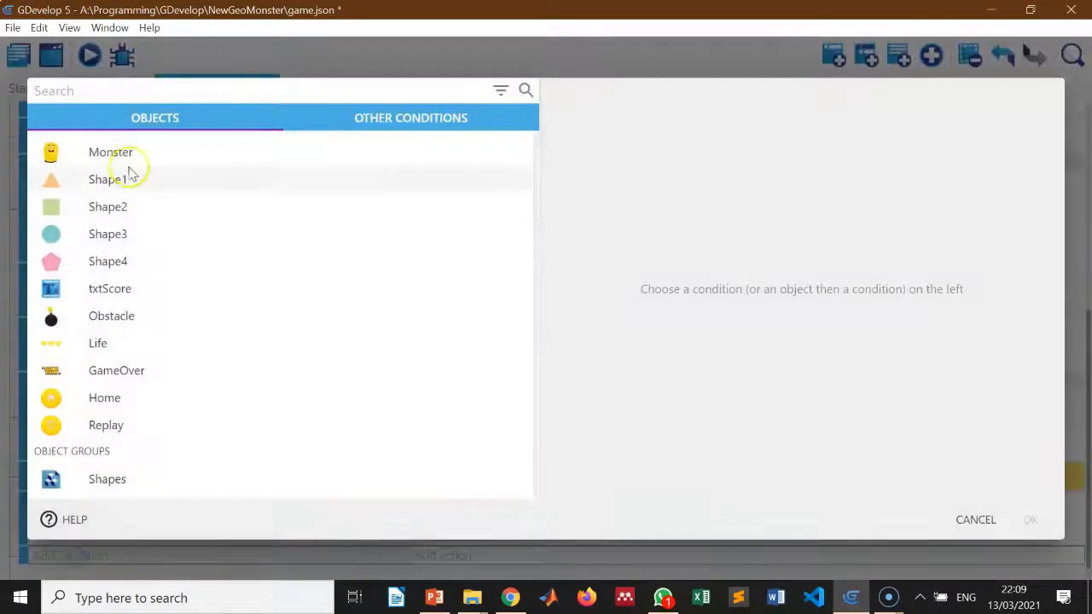
pyautogui.click(123, 152)
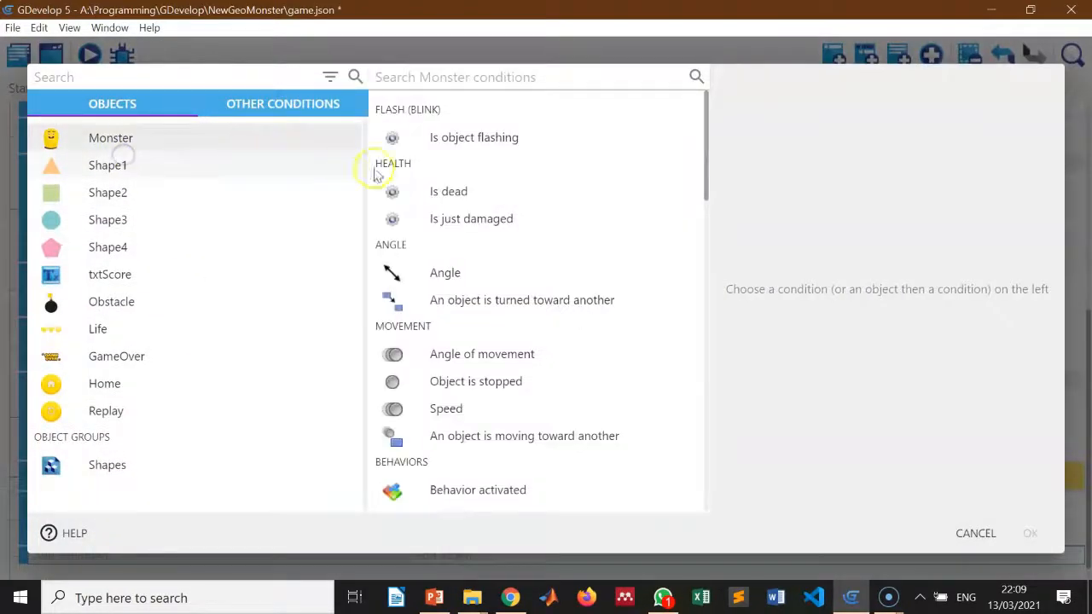
pyautogui.click(459, 194)
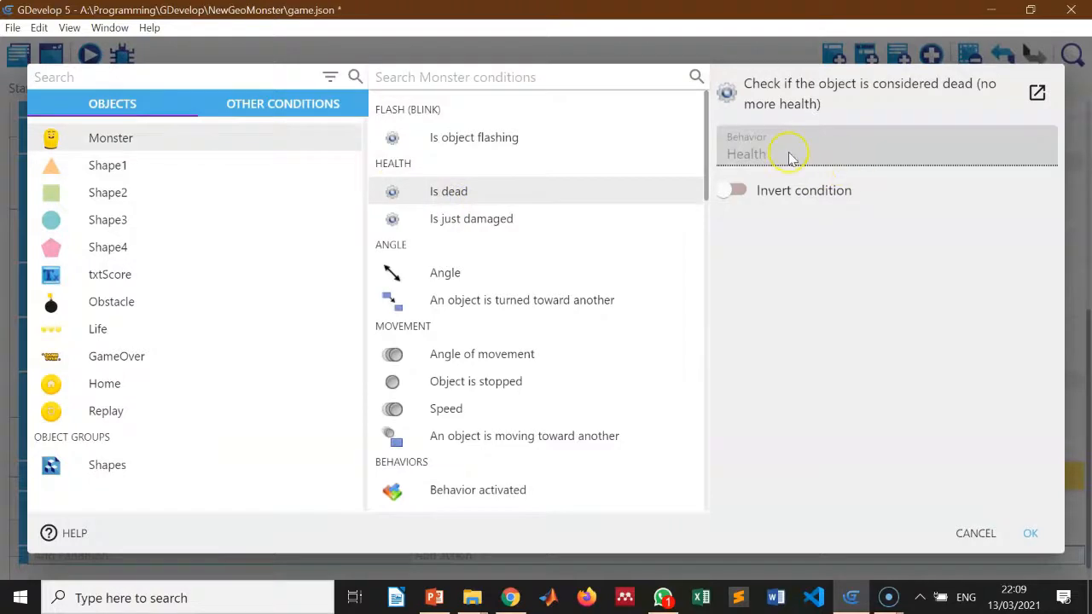
pyautogui.click(1034, 535)
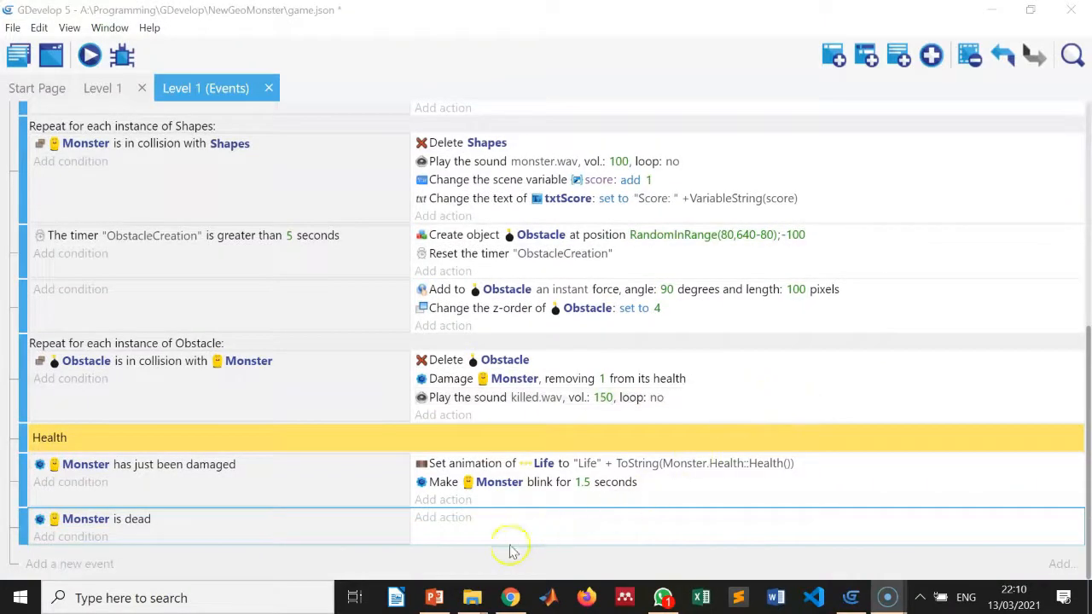
# Add an action to the dead-monster event that changes Life's animation by name to "Life0"
pyautogui.click(442, 518)
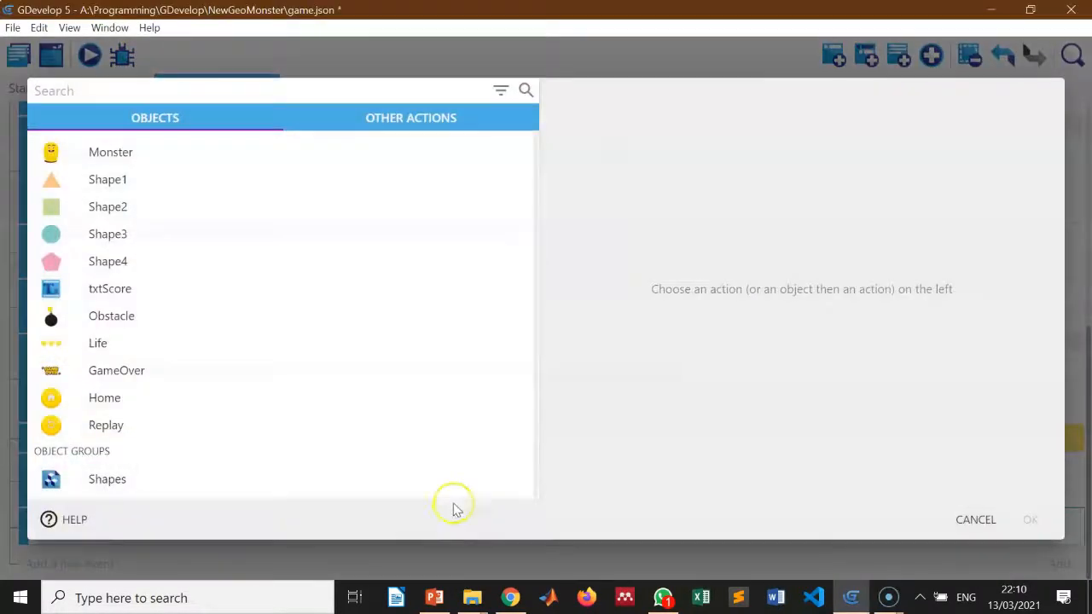
pyautogui.click(111, 343)
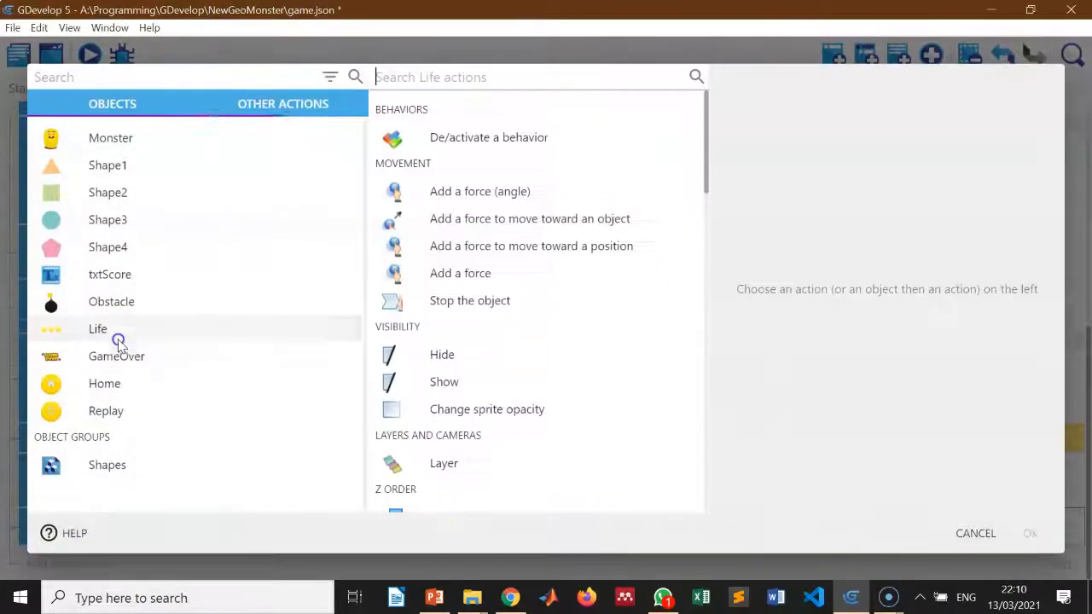
pyautogui.click(478, 78)
pyautogui.write('name')
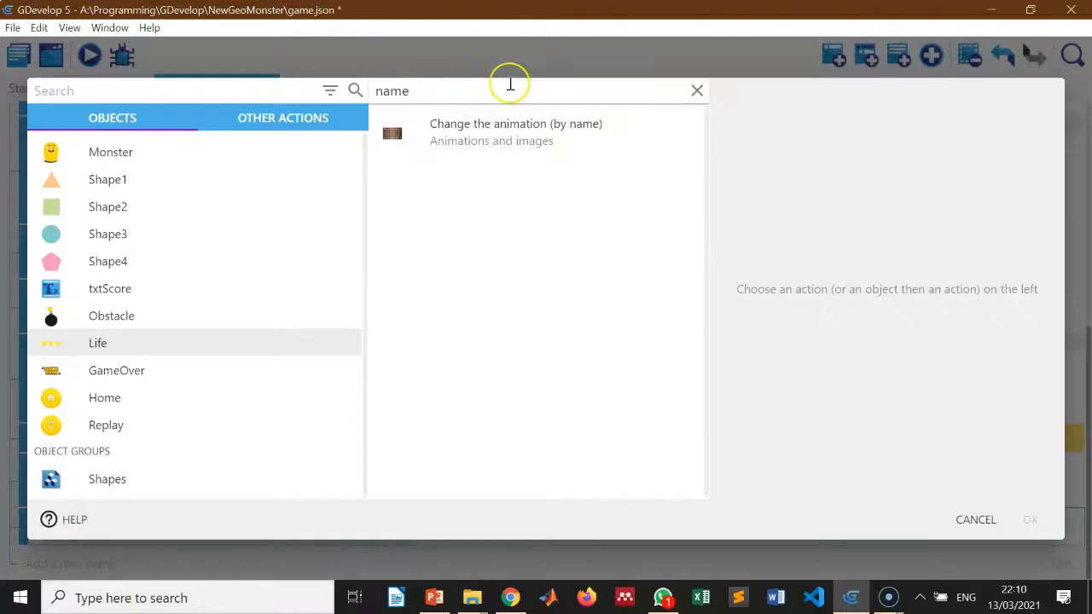
pyautogui.click(536, 134)
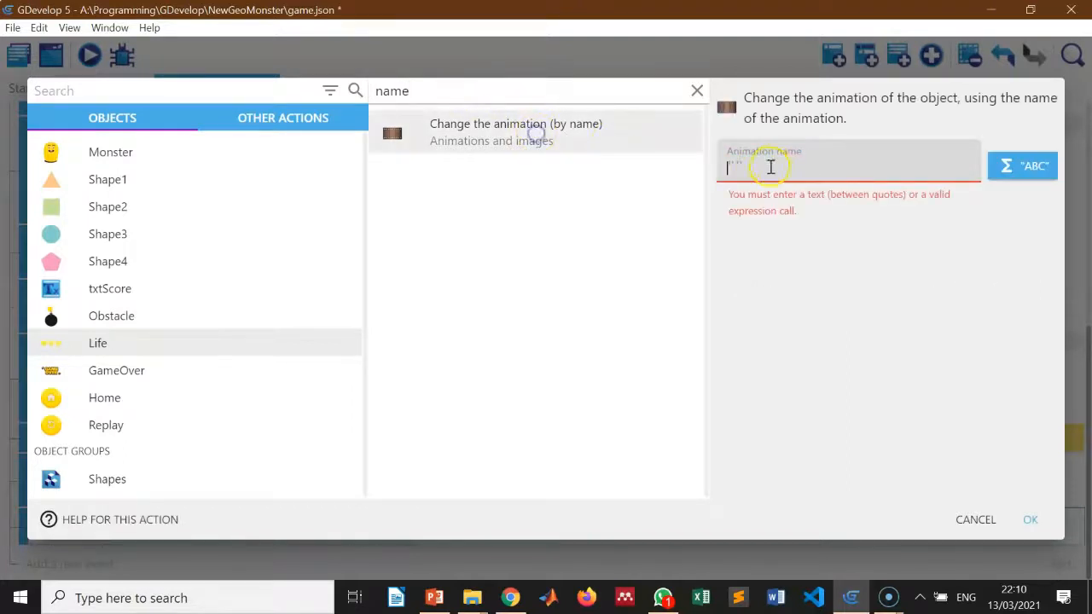
pyautogui.write('"Life0')
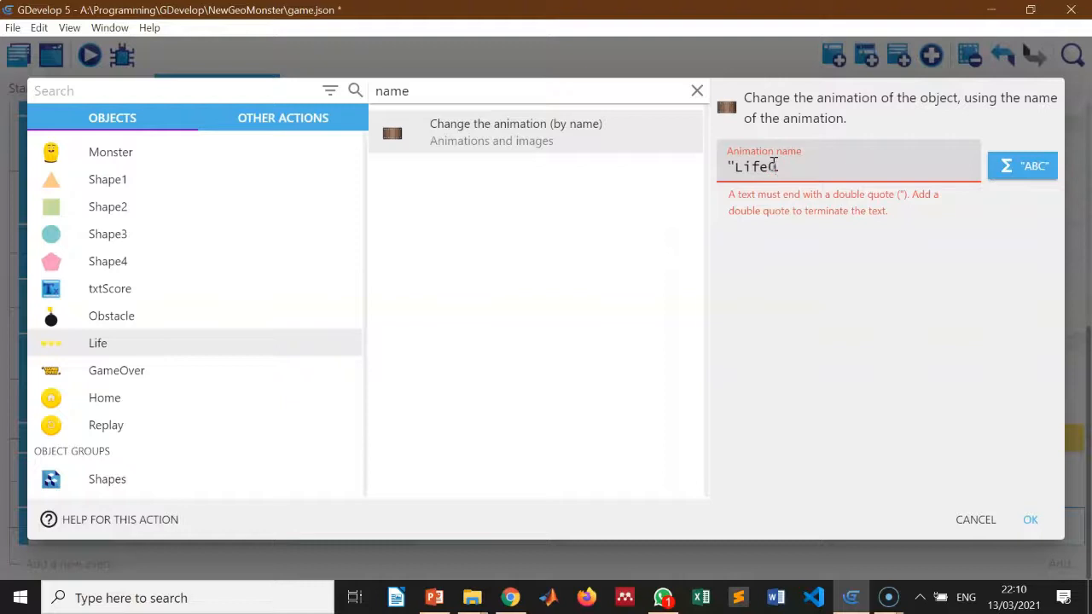
pyautogui.write('"')
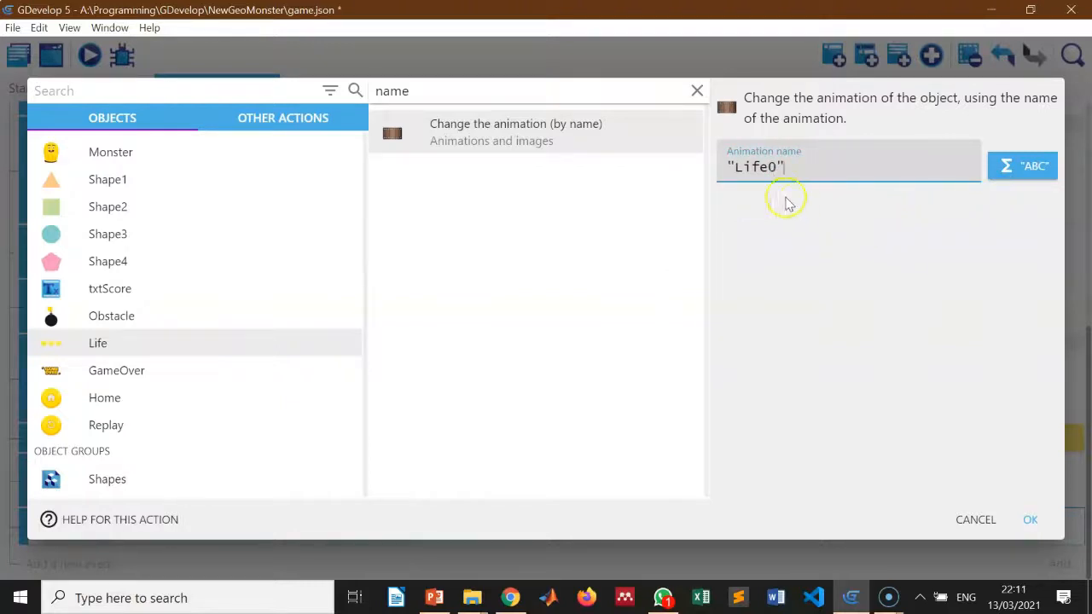
pyautogui.click(1030, 521)
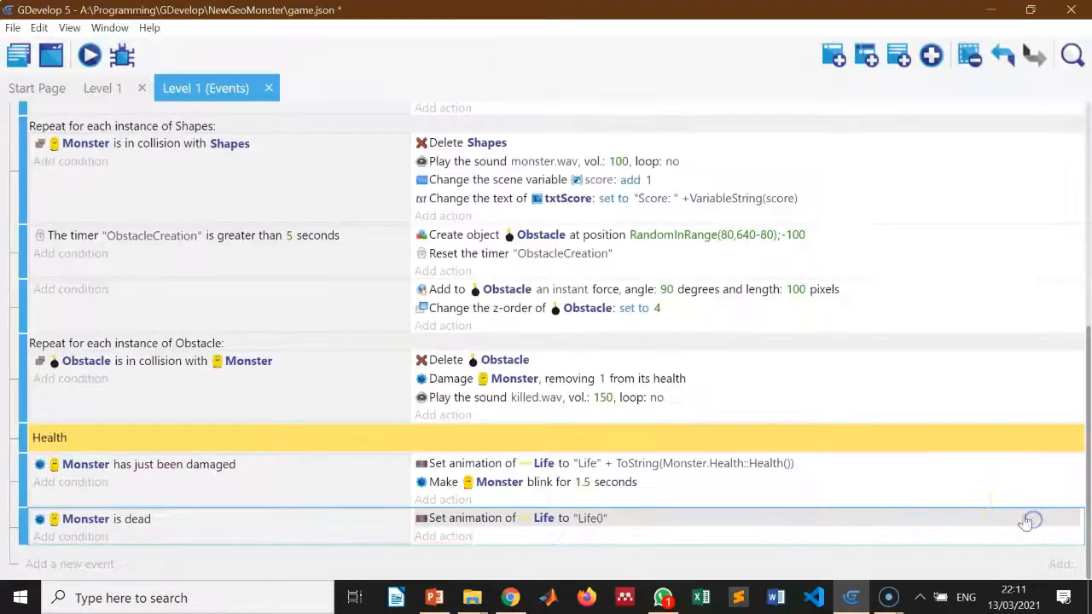
# Add an action to the dead-monster event that changes Monster's animation by name to "MonsterDead"
pyautogui.click(437, 537)
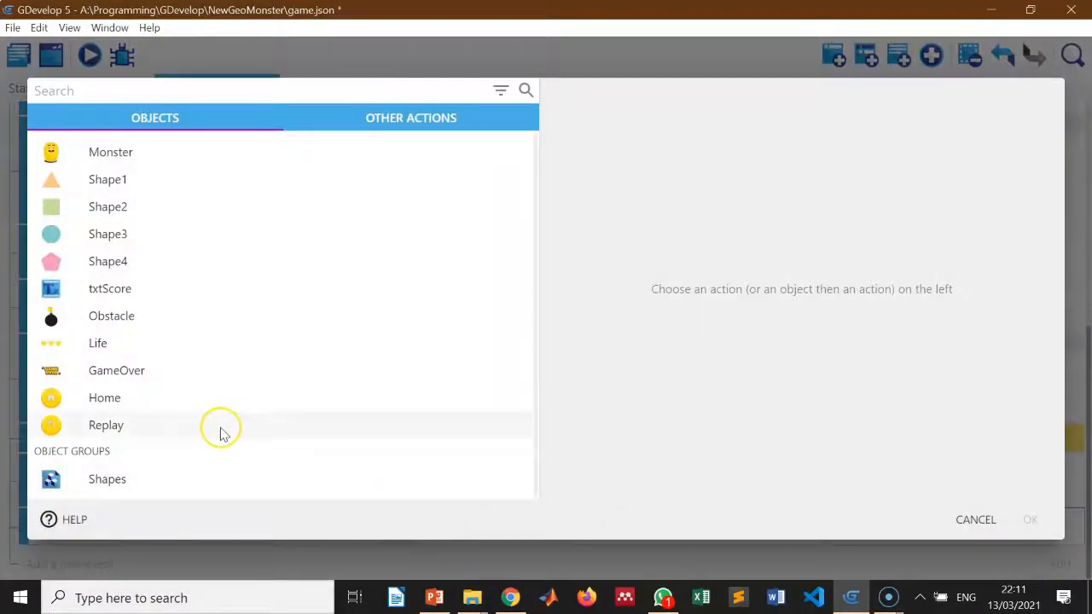
pyautogui.click(122, 155)
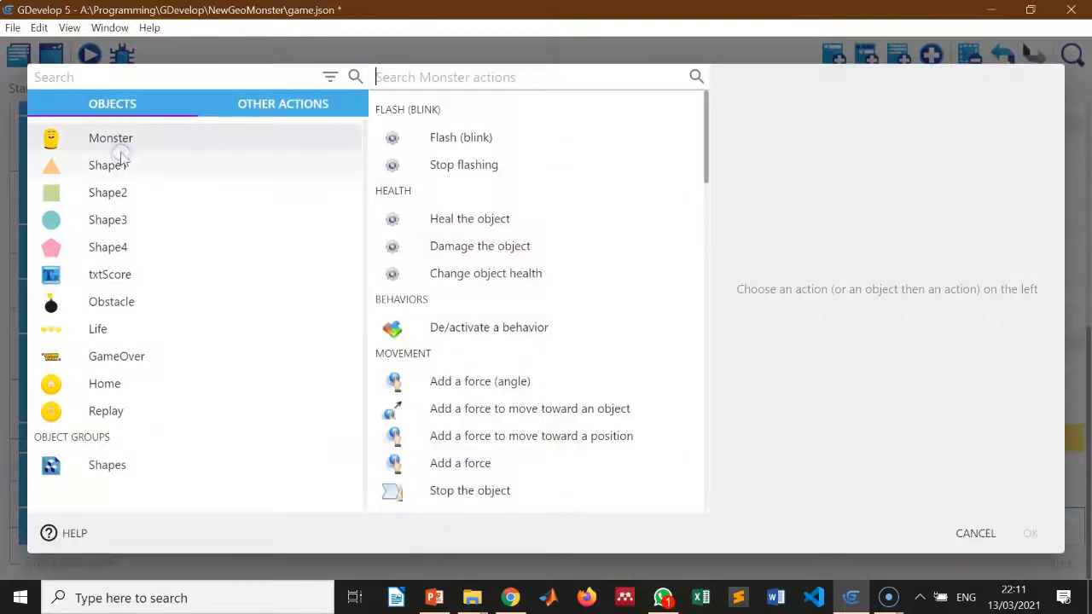
pyautogui.click(442, 76)
pyautogui.write('cha')
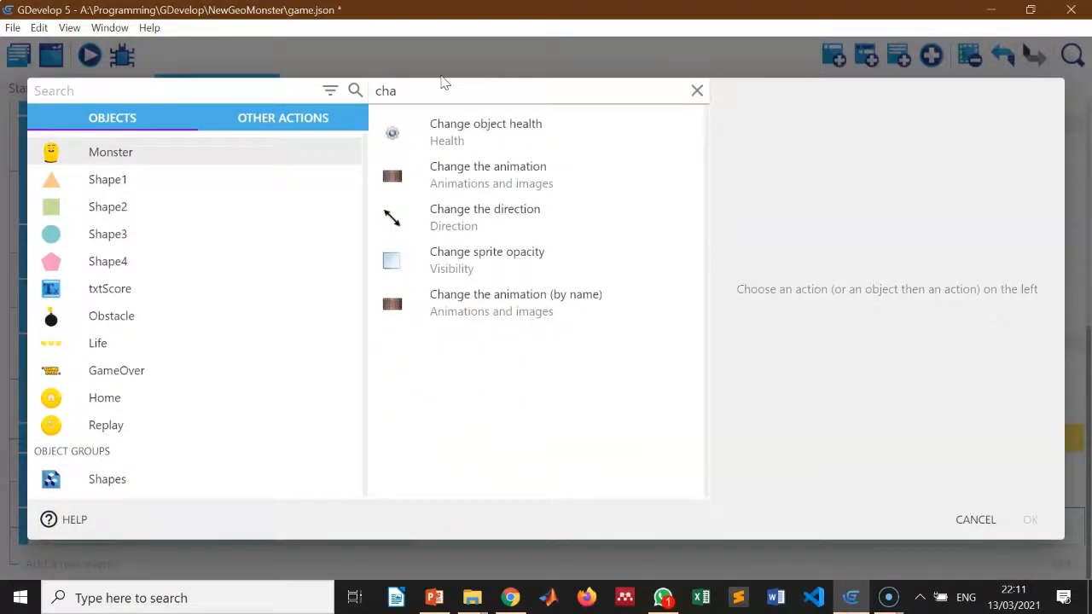
pyautogui.click(560, 298)
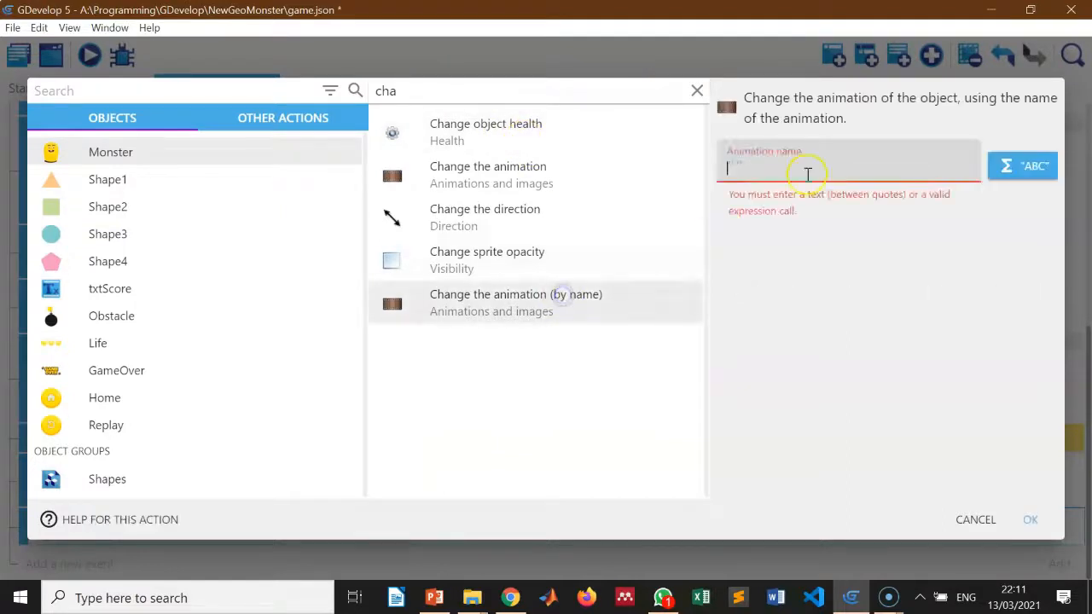
pyautogui.write('"MonsterDead')
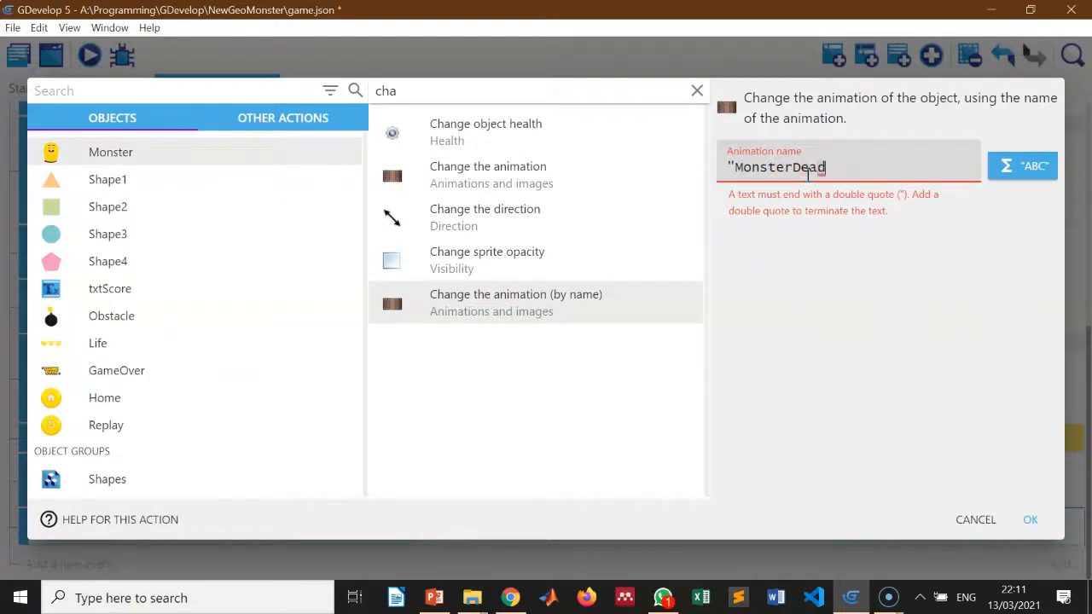
pyautogui.write('"')
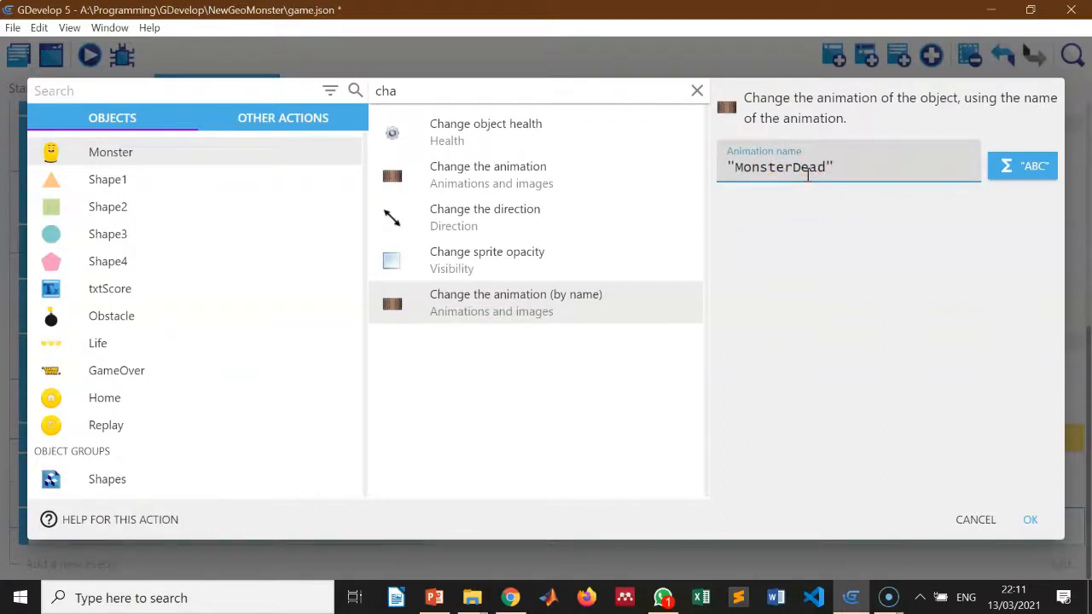
pyautogui.click(1032, 520)
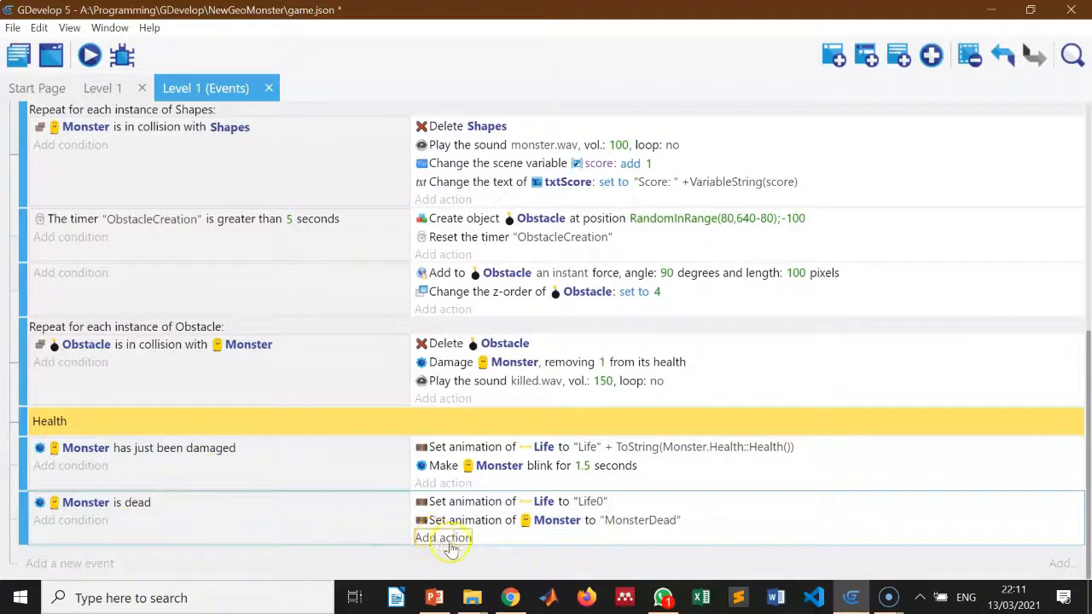
# Add a Show action for the GameOver object to the dead-monster event
pyautogui.click(446, 538)
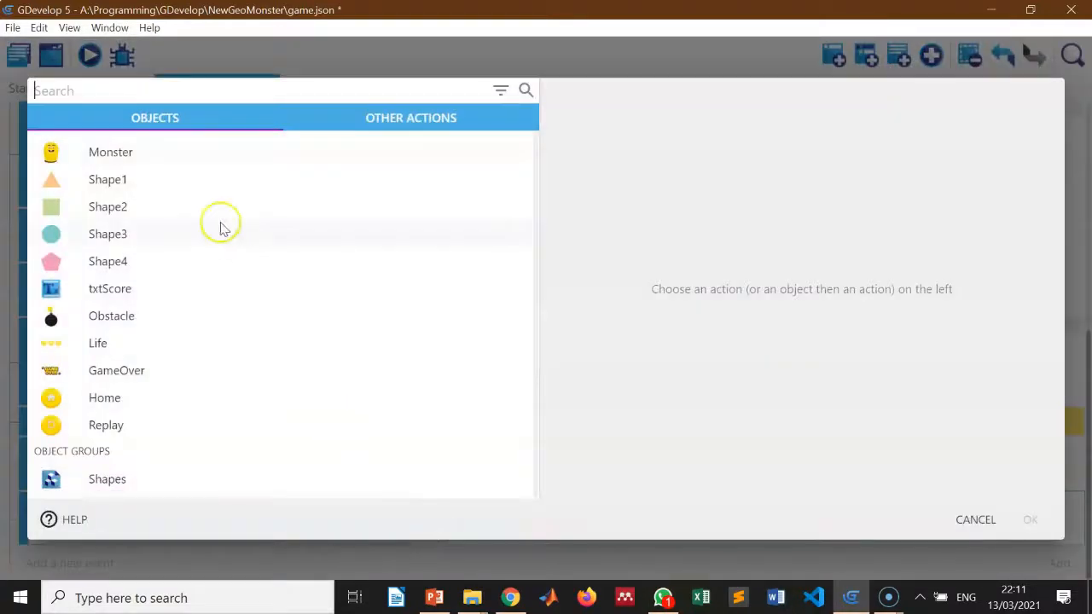
pyautogui.click(132, 372)
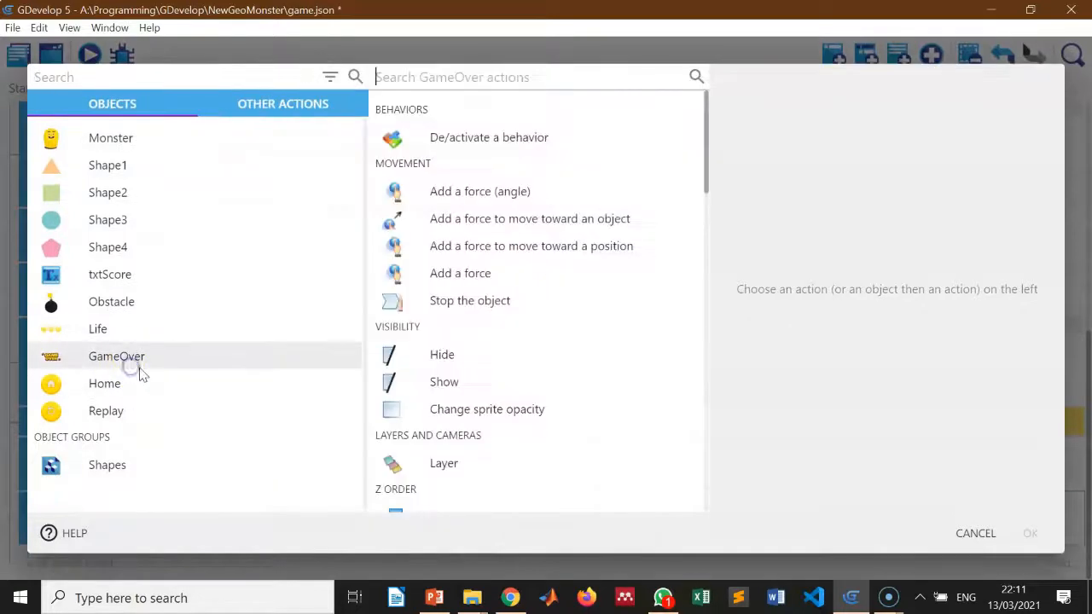
pyautogui.click(490, 385)
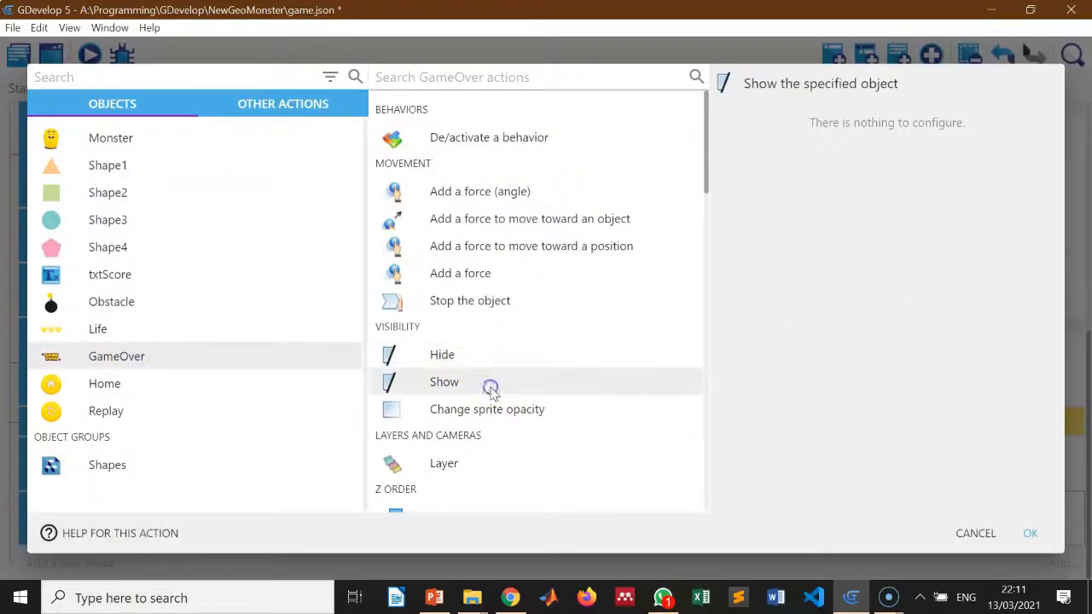
pyautogui.click(1031, 533)
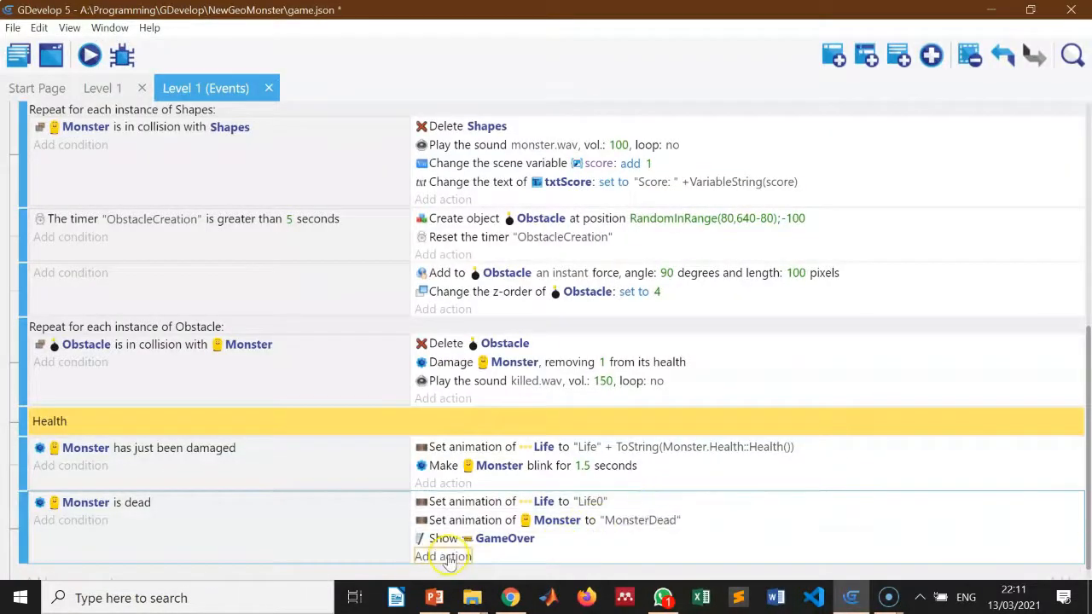
# Add Show actions for the Home and Replay objects to the dead-monster event
pyautogui.click(448, 557)
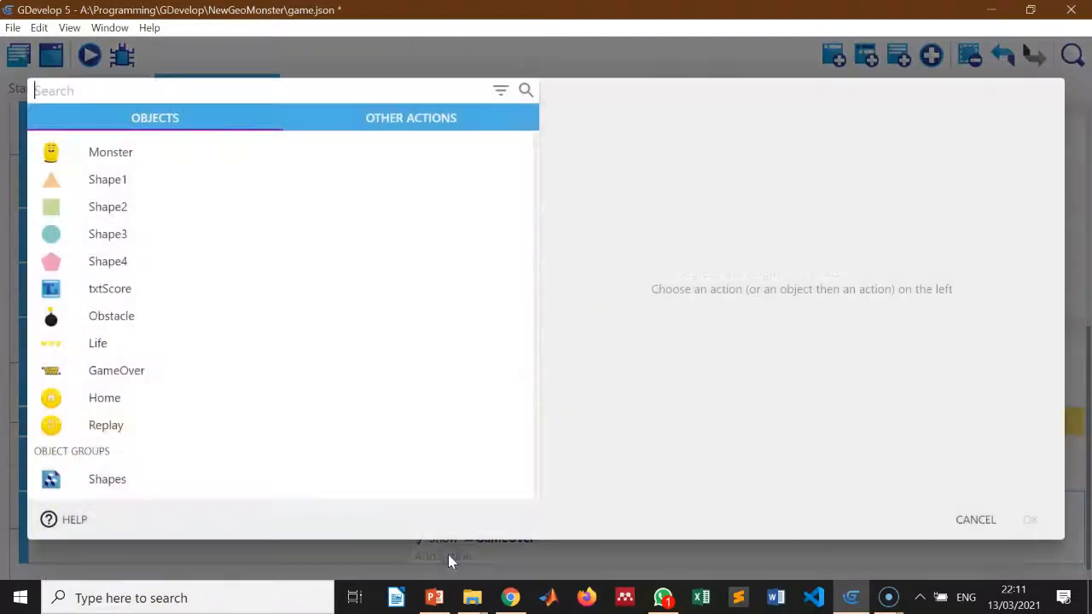
pyautogui.click(120, 400)
pyautogui.click(546, 386)
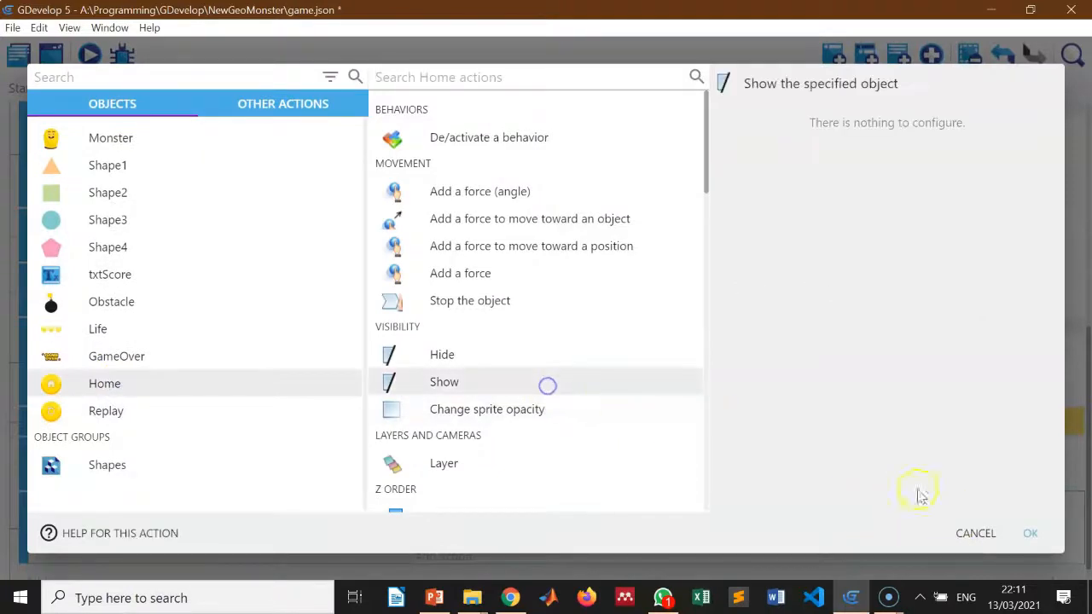
pyautogui.click(1030, 534)
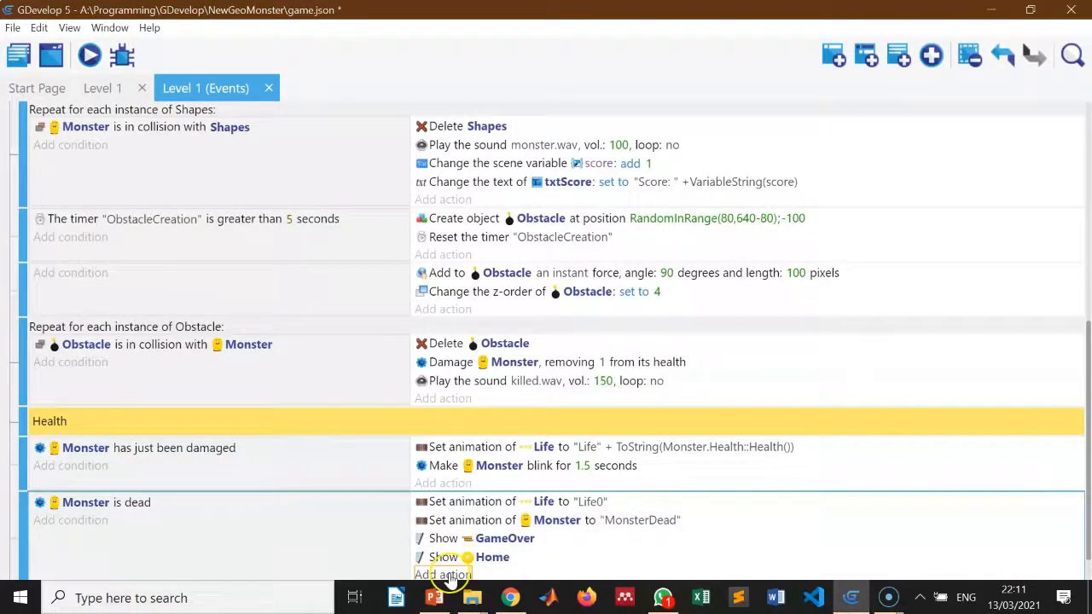
pyautogui.click(448, 574)
pyautogui.click(149, 423)
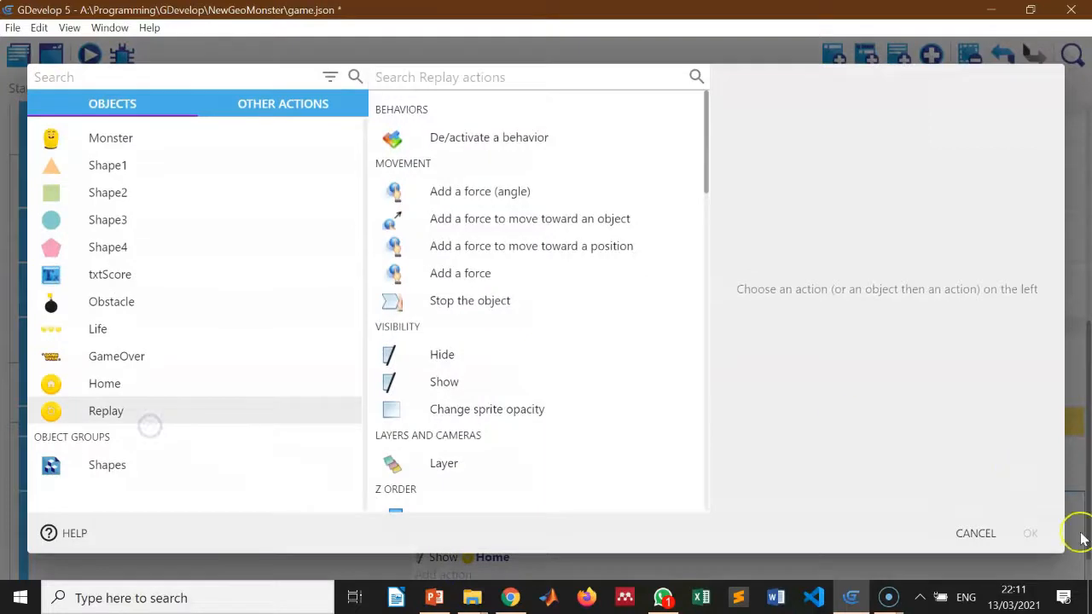
pyautogui.click(469, 390)
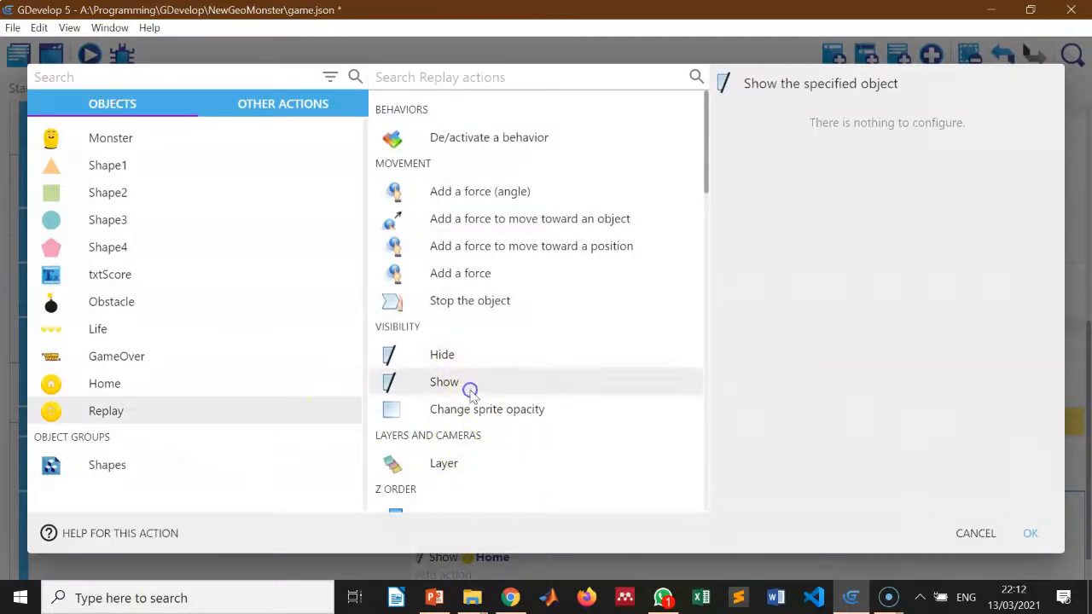
pyautogui.click(1032, 535)
pyautogui.scroll(-1, 597, 426)
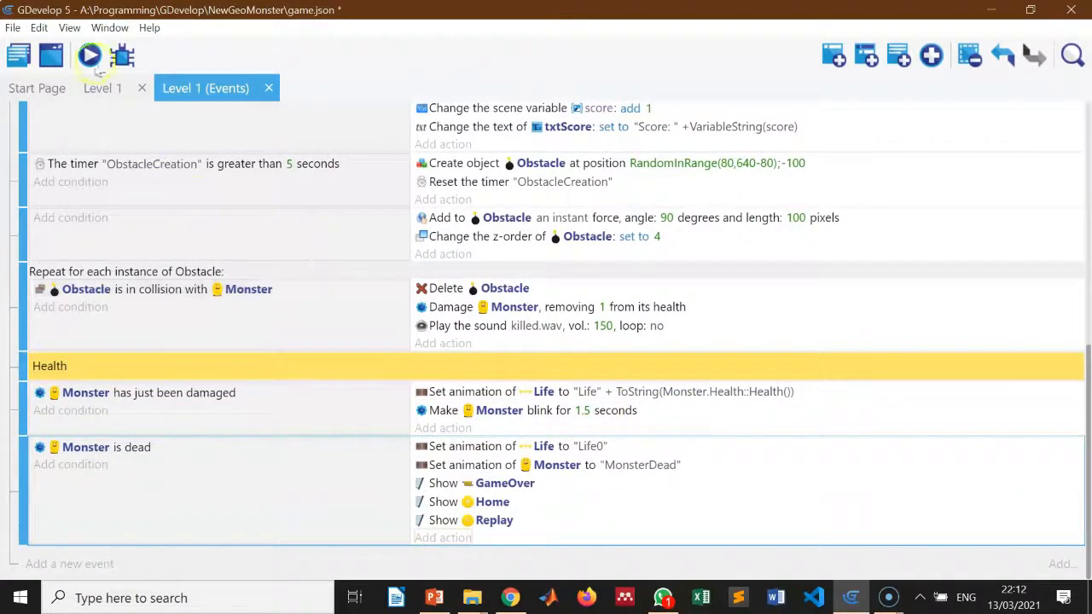
# Preview the game to check the game-over behaviour when the monster dies, and close the preview
pyautogui.click(90, 57)
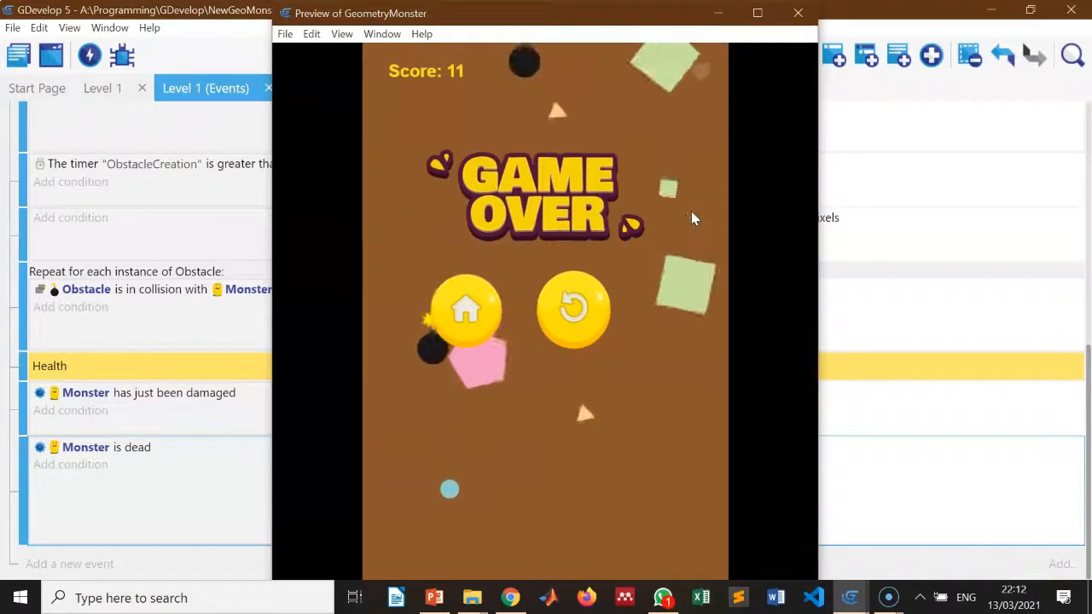
pyautogui.click(633, 281)
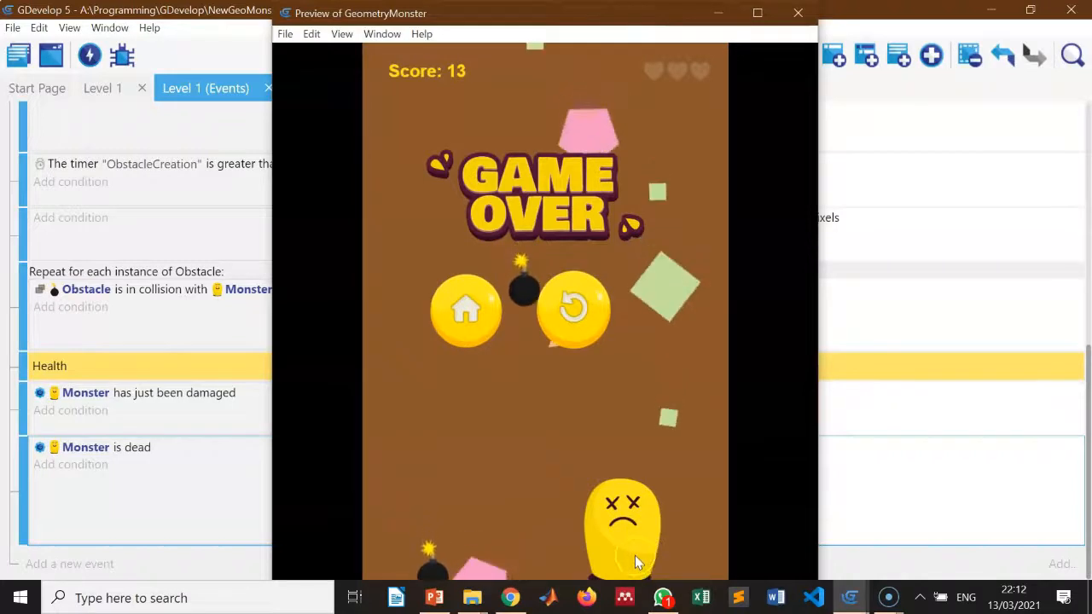
pyautogui.click(537, 288)
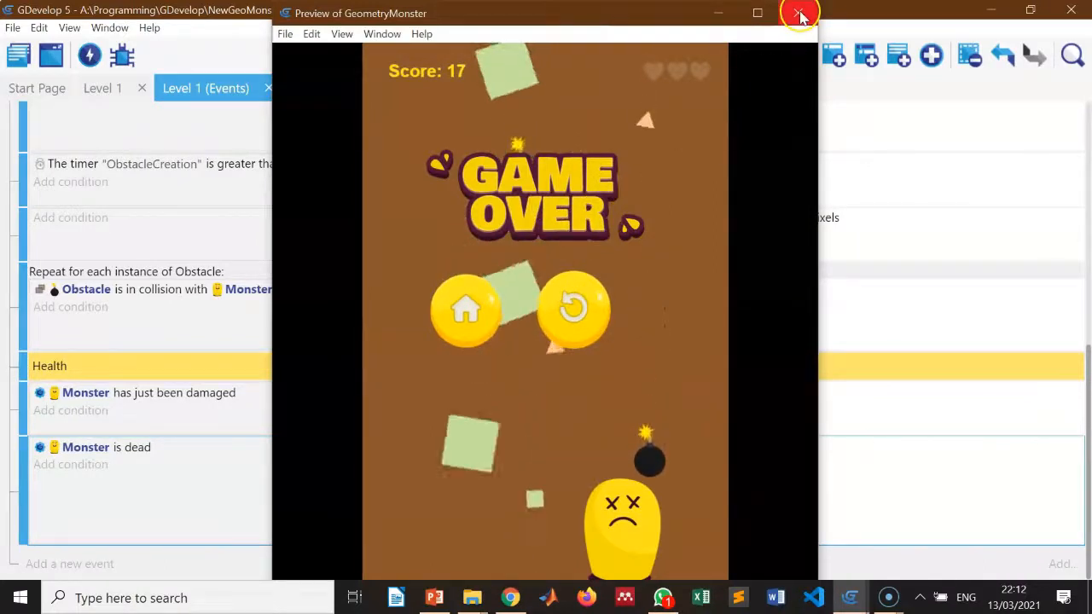
pyautogui.click(797, 13)
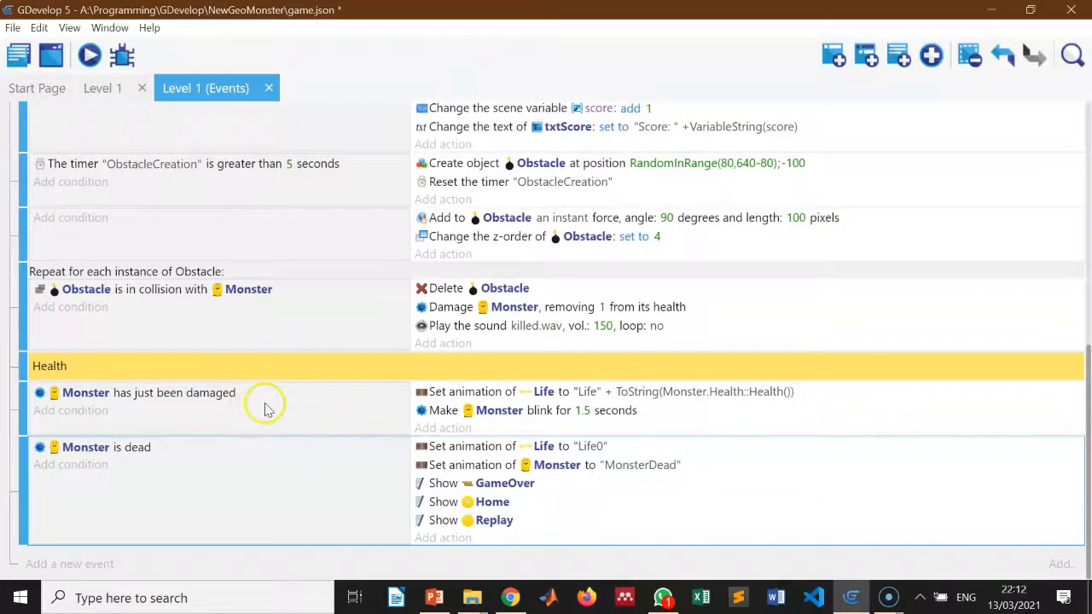
# Add a Delete an object action for Obstacle to the dead-monster event
pyautogui.click(441, 538)
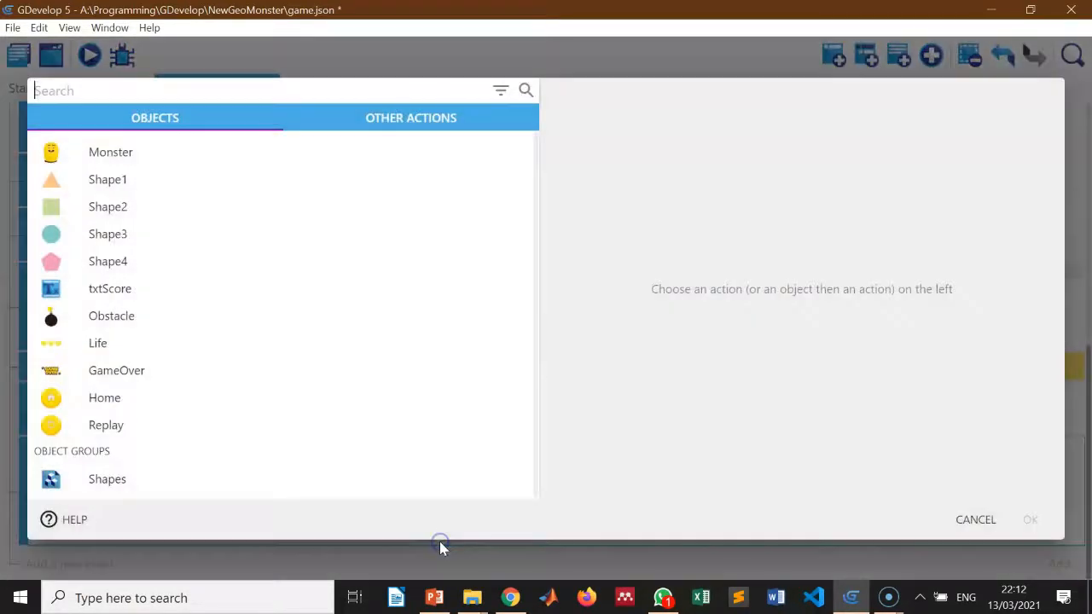
pyautogui.click(122, 314)
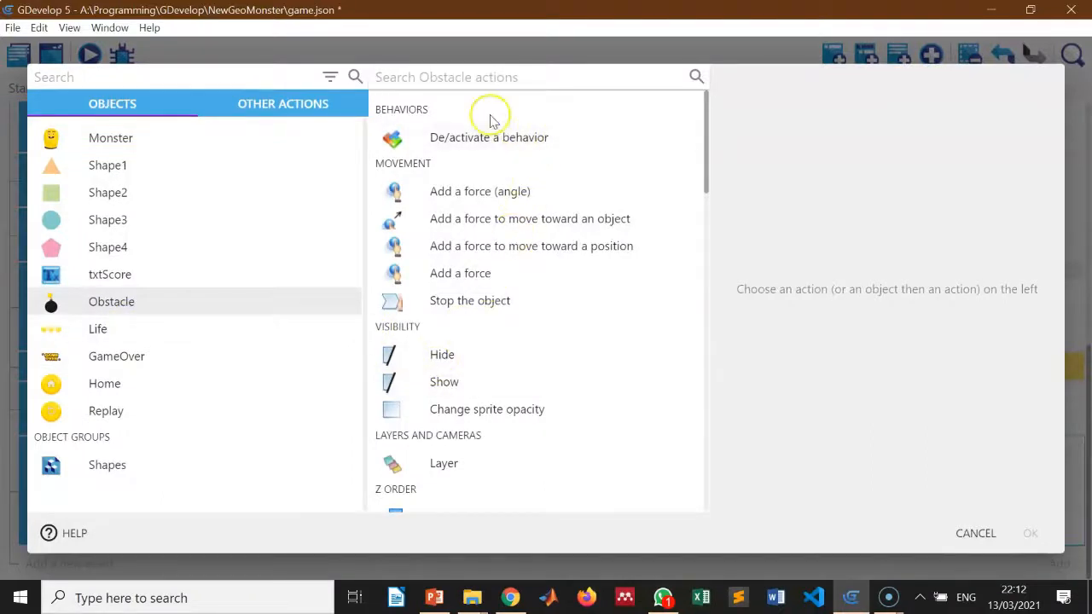
pyautogui.write('dele')
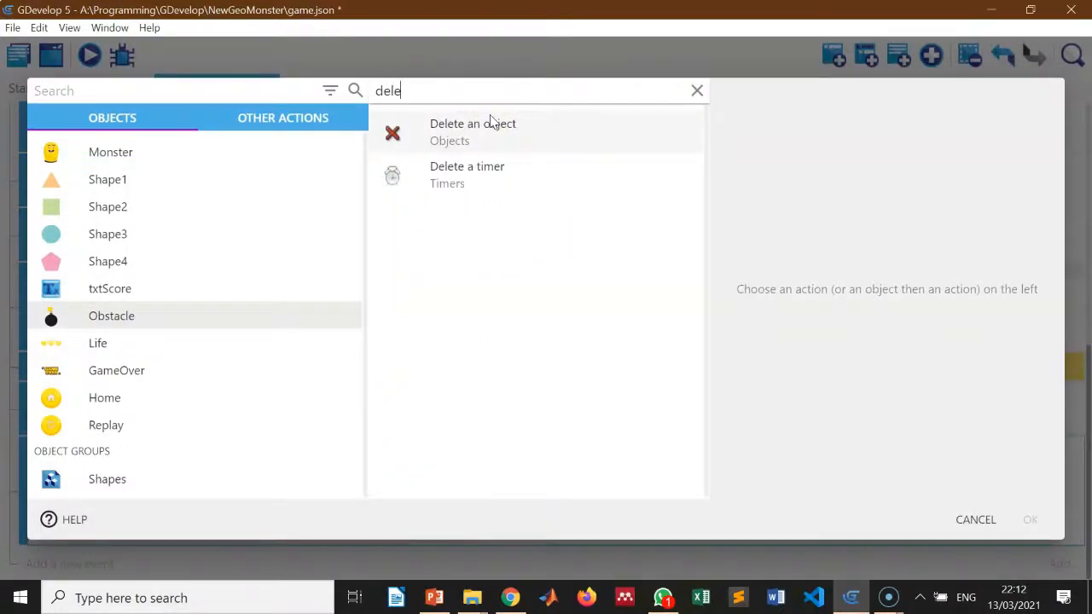
pyautogui.click(532, 135)
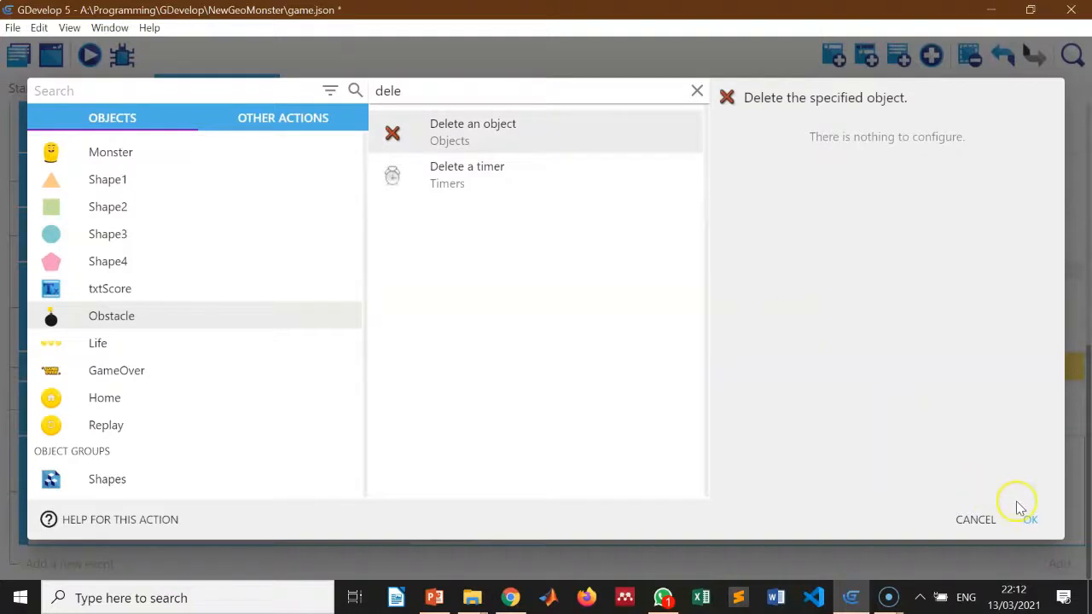
pyautogui.click(1030, 523)
pyautogui.scroll(-1, 511, 495)
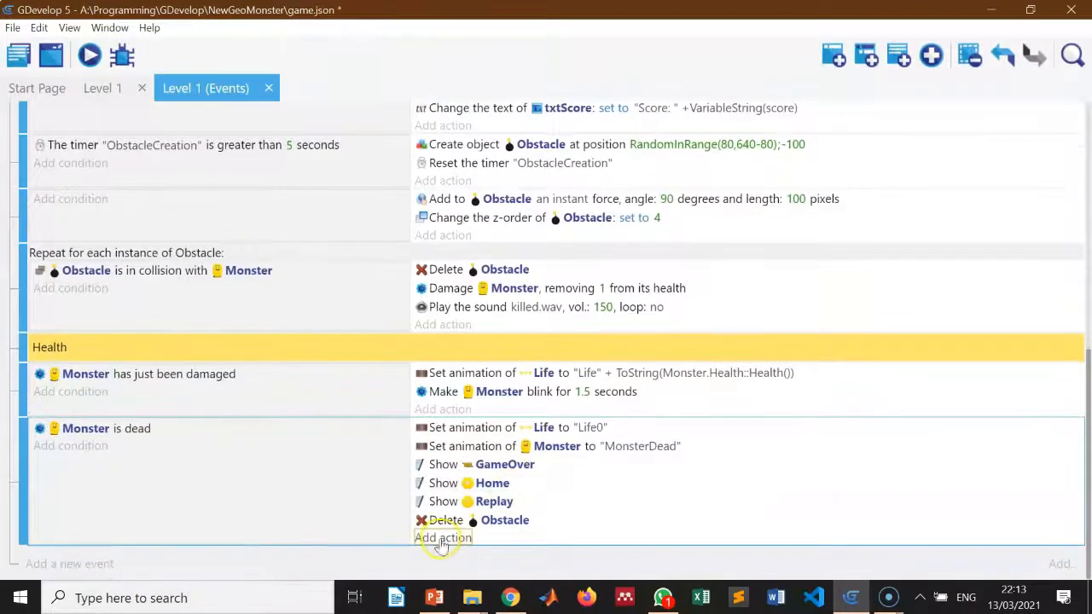
# Add a Delete an object action for the Shapes group to the dead-monster event
pyautogui.click(438, 541)
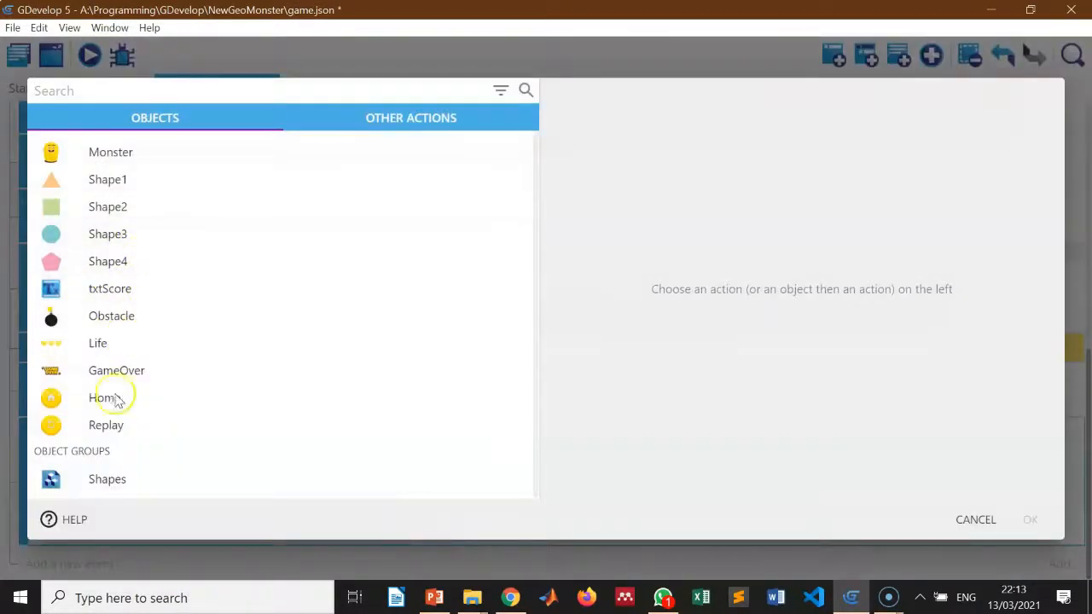
pyautogui.click(111, 482)
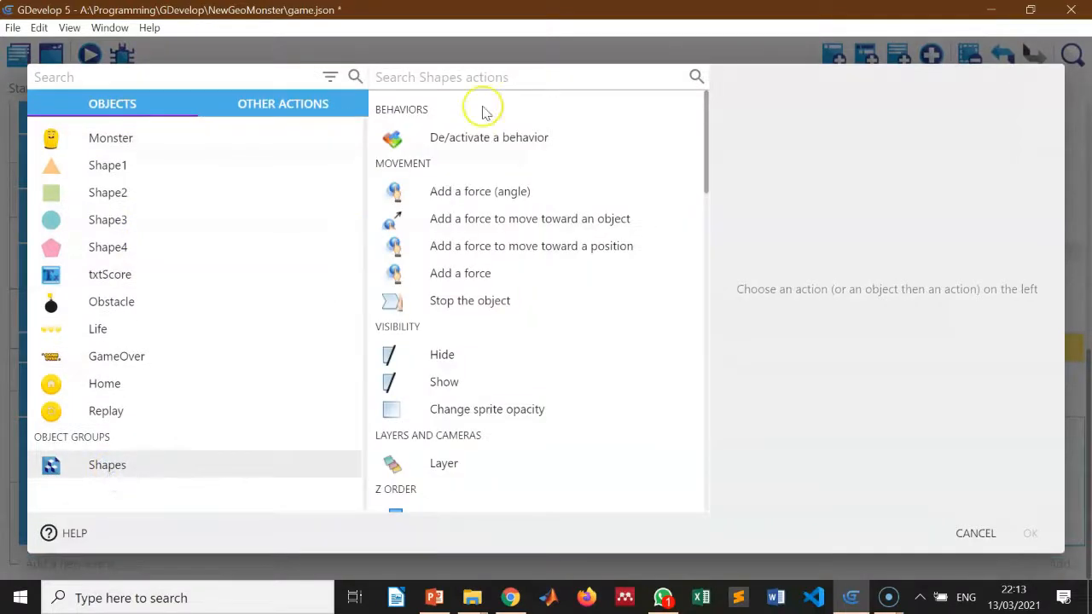
pyautogui.write('delete')
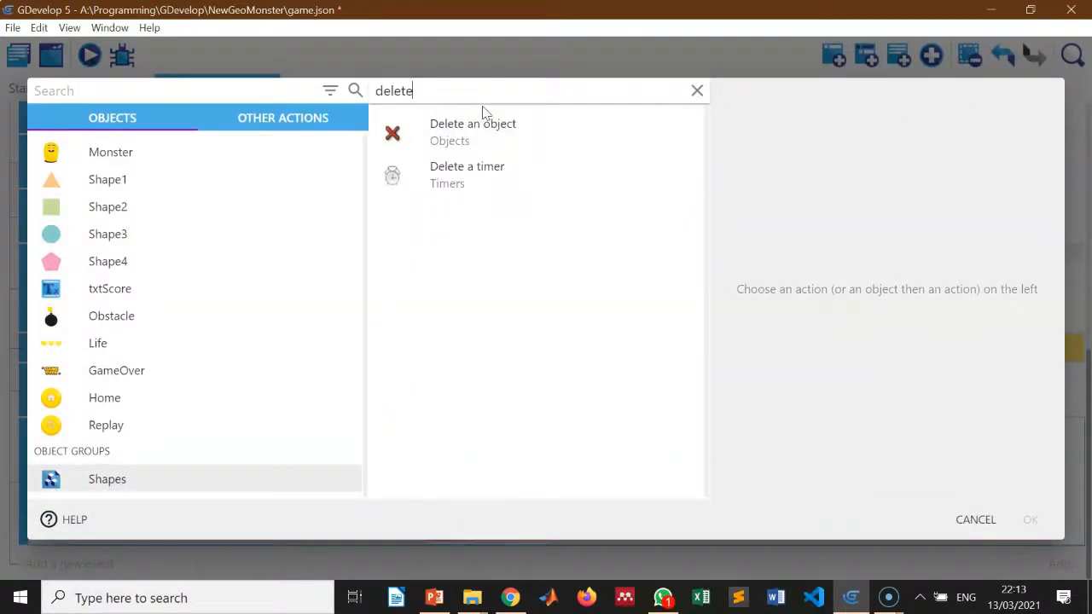
pyautogui.click(495, 125)
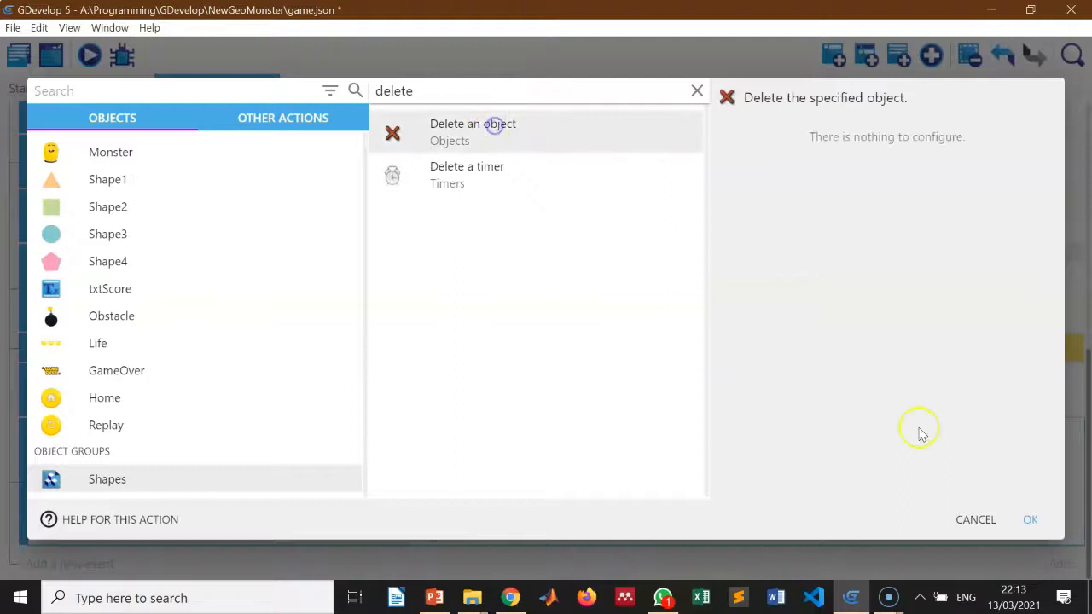
pyautogui.click(1030, 520)
pyautogui.scroll(-1, 491, 461)
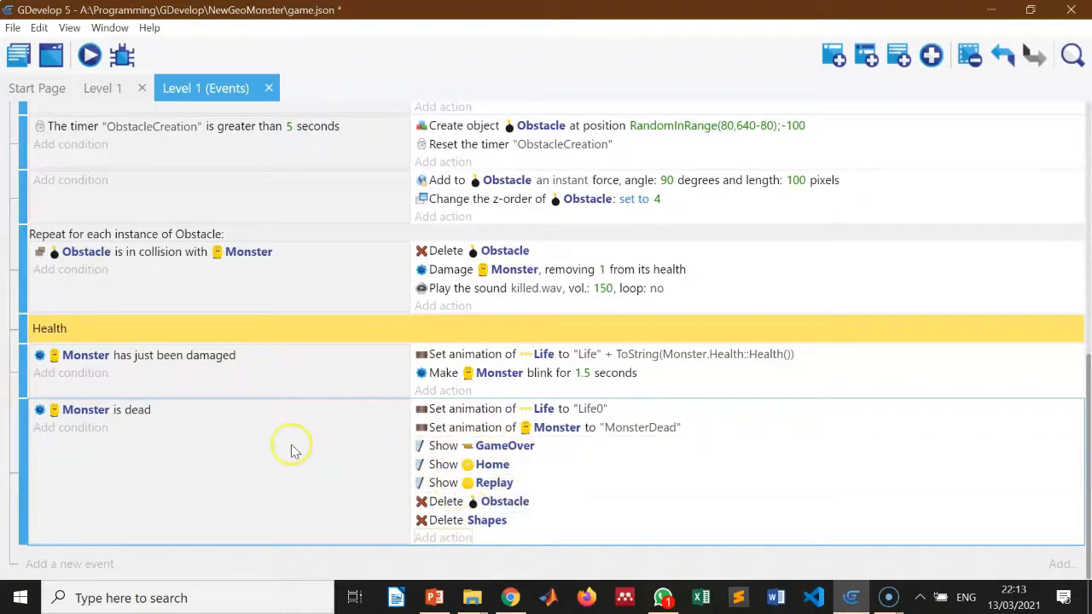
# Add a new event below the dead-monster event with a Hide action for the GameOver object
pyautogui.scroll(10, 288, 445)
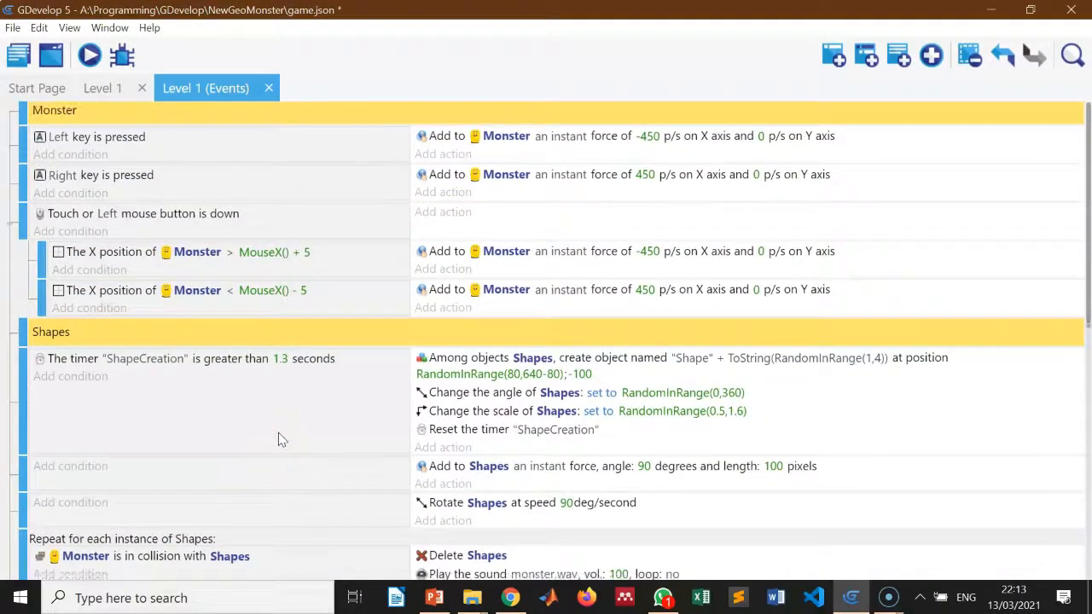
pyautogui.scroll(-10, 281, 440)
pyautogui.click(198, 519)
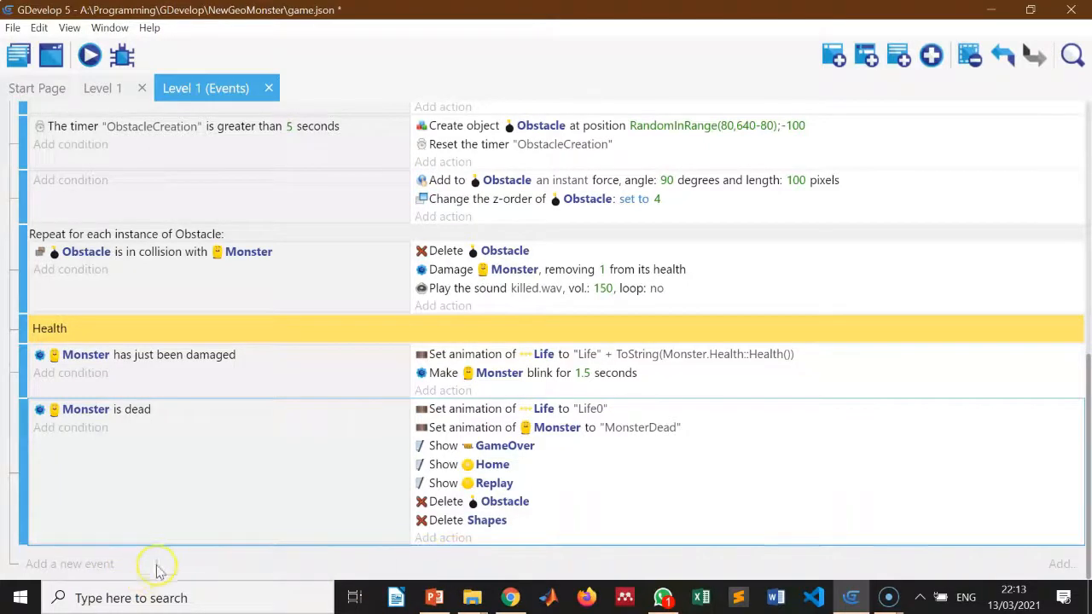
pyautogui.click(73, 564)
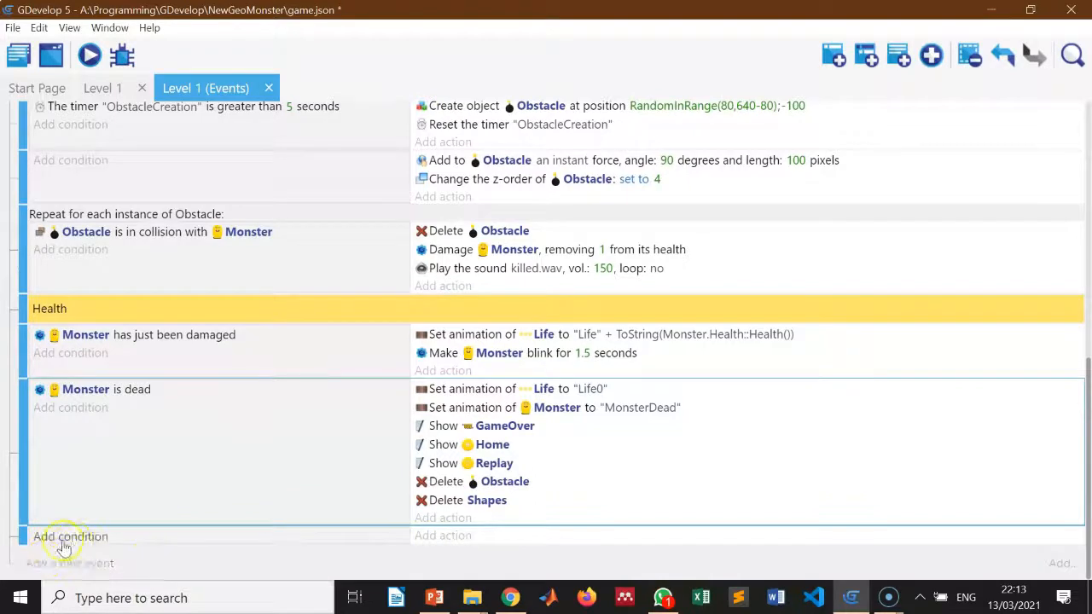
pyautogui.click(441, 536)
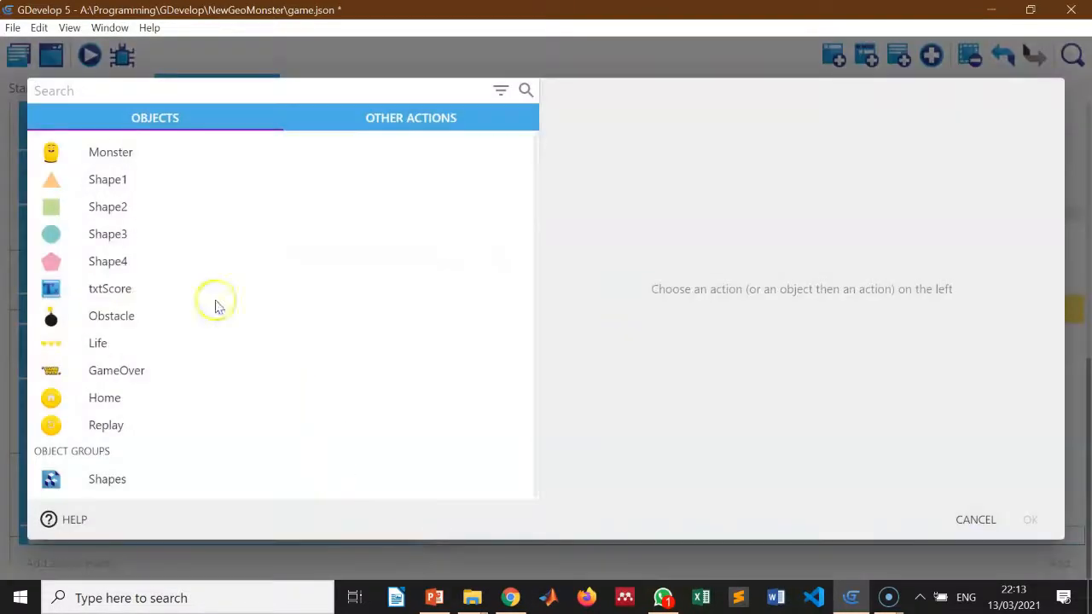
pyautogui.click(175, 164)
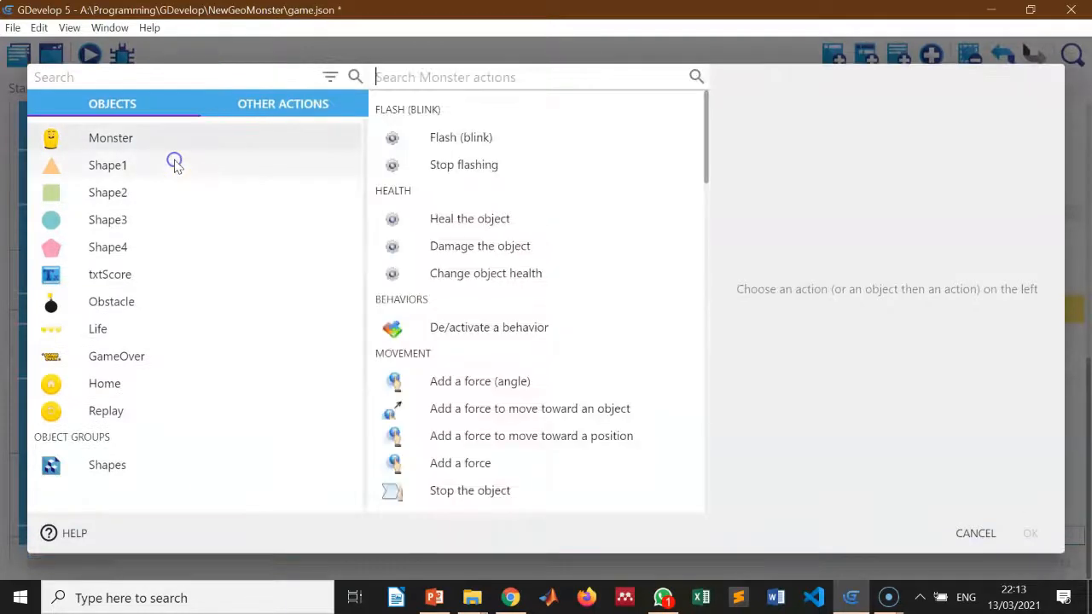
pyautogui.click(146, 358)
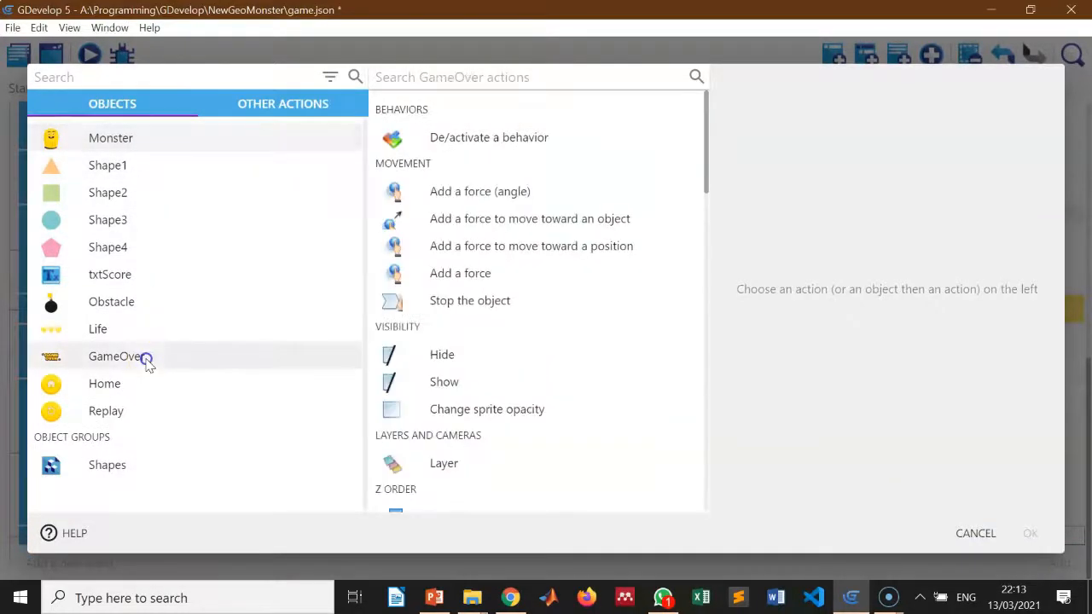
pyautogui.click(467, 365)
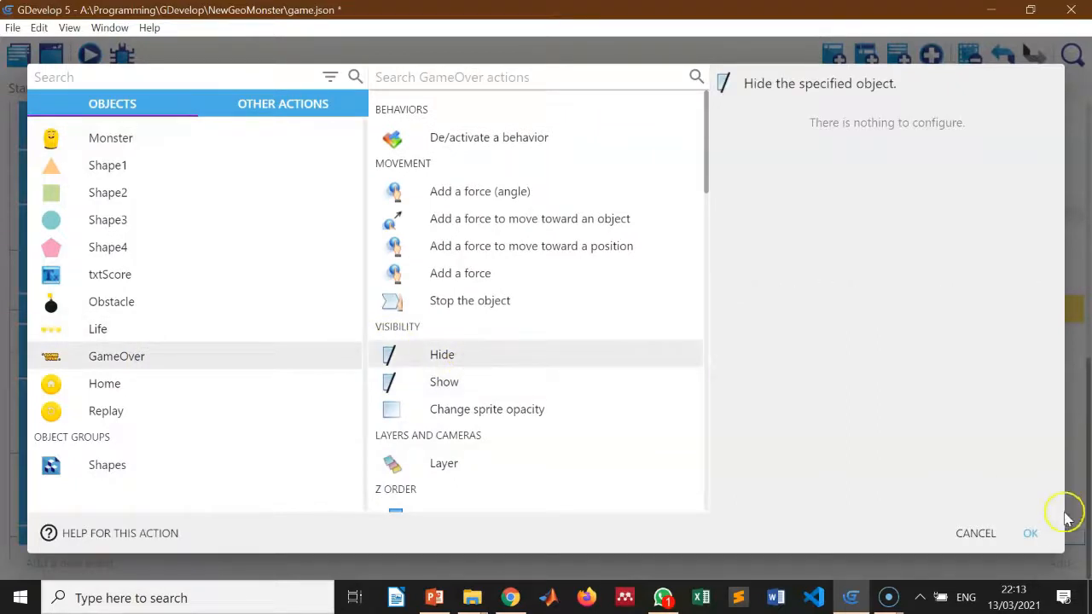
pyautogui.click(1035, 533)
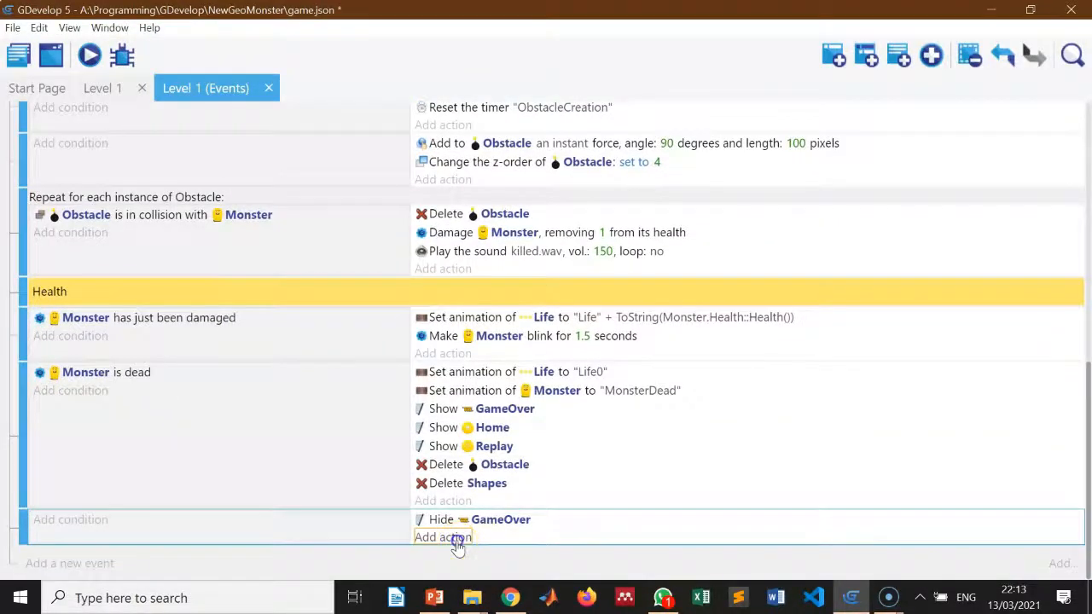
# Add Hide actions for the Home and Replay objects to the new event
pyautogui.click(455, 539)
pyautogui.click(127, 395)
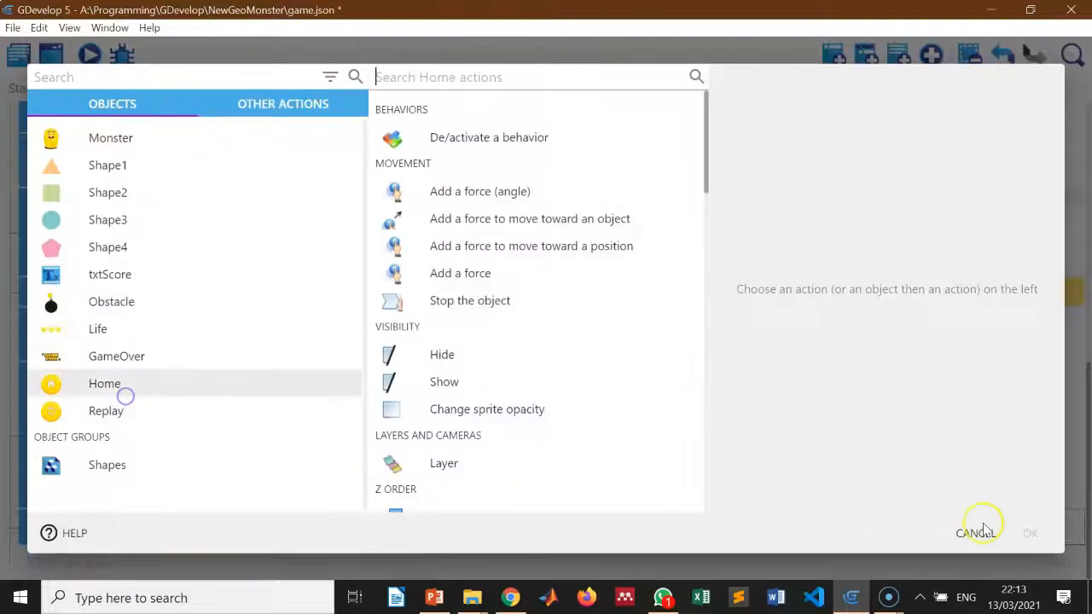
pyautogui.click(450, 361)
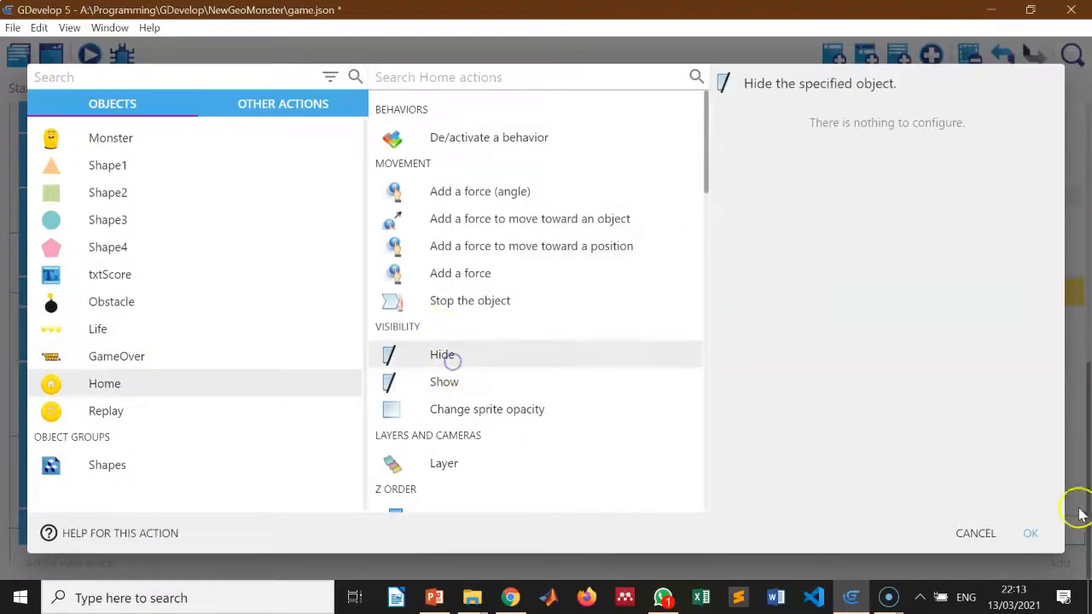
pyautogui.click(1029, 530)
pyautogui.click(444, 555)
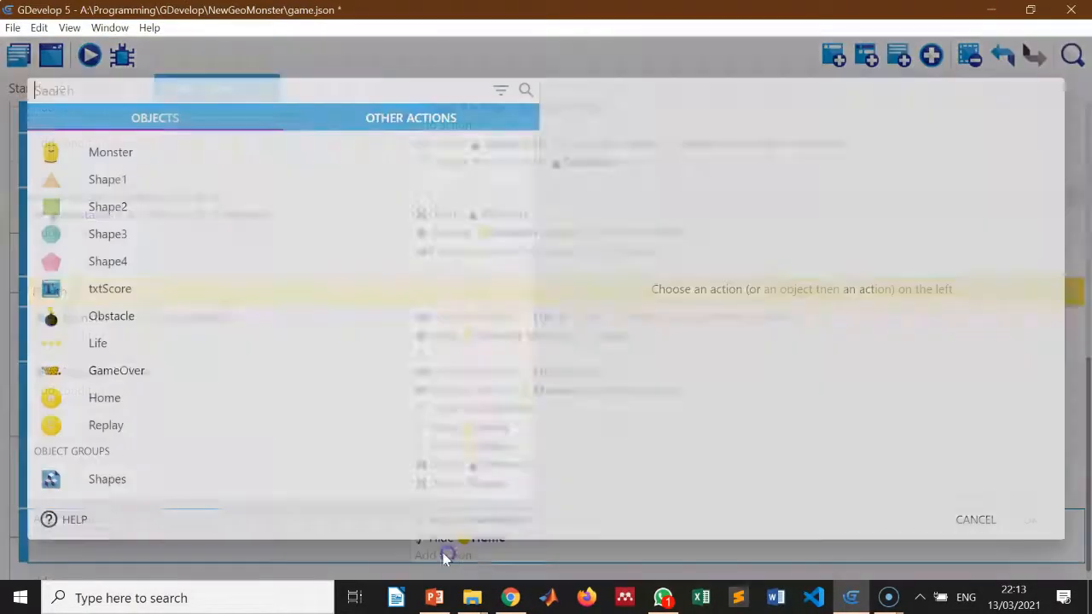
pyautogui.click(118, 426)
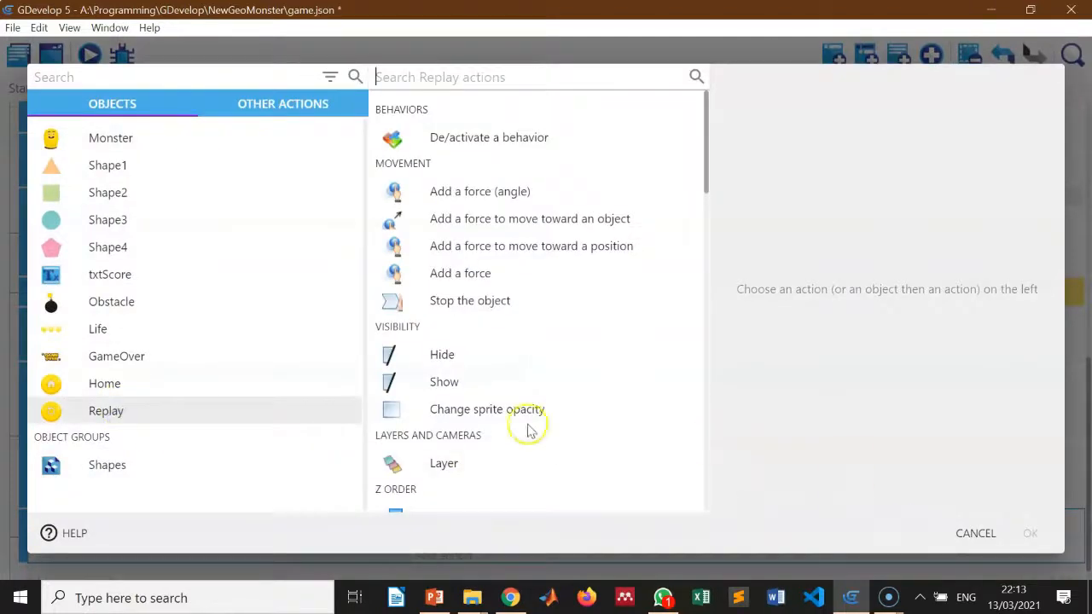
pyautogui.click(483, 355)
pyautogui.click(1029, 533)
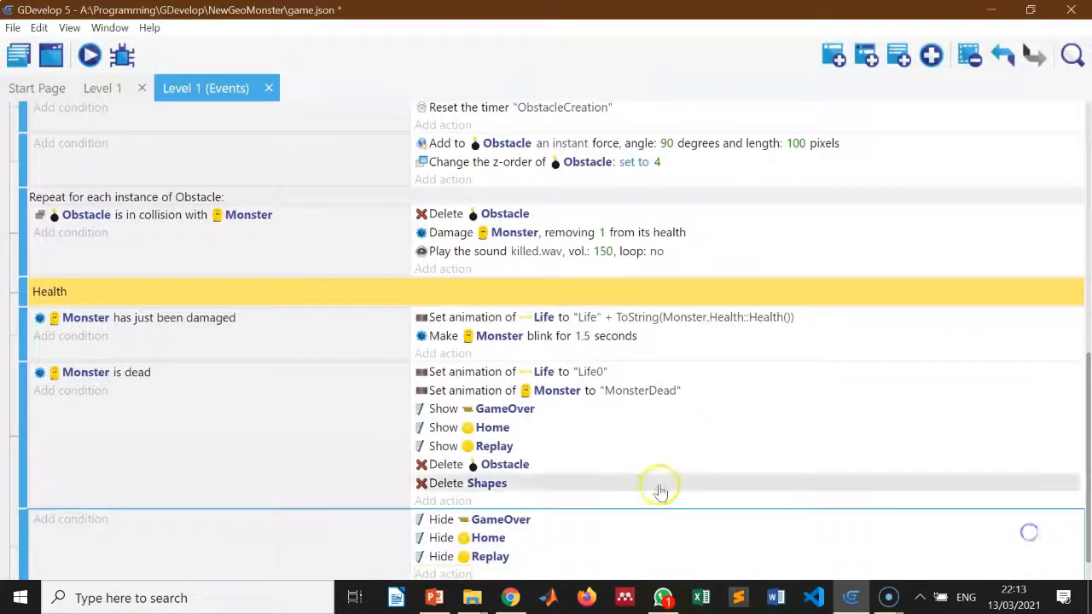
# Preview the game, steering the monster into bombs until it dies to check the game-over display, and close the preview
pyautogui.click(94, 58)
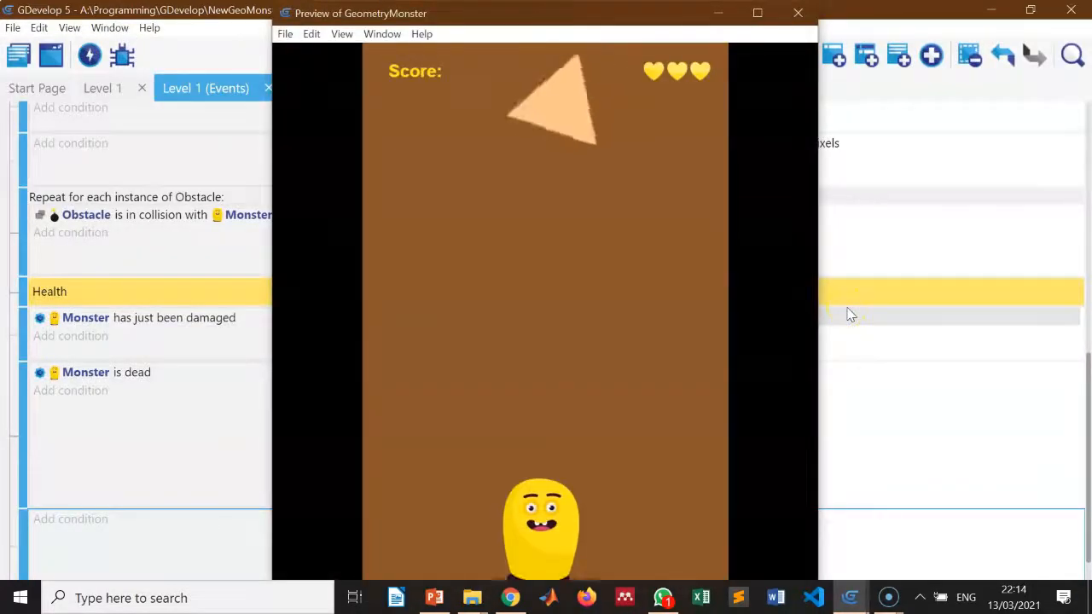
pyautogui.press('Right')
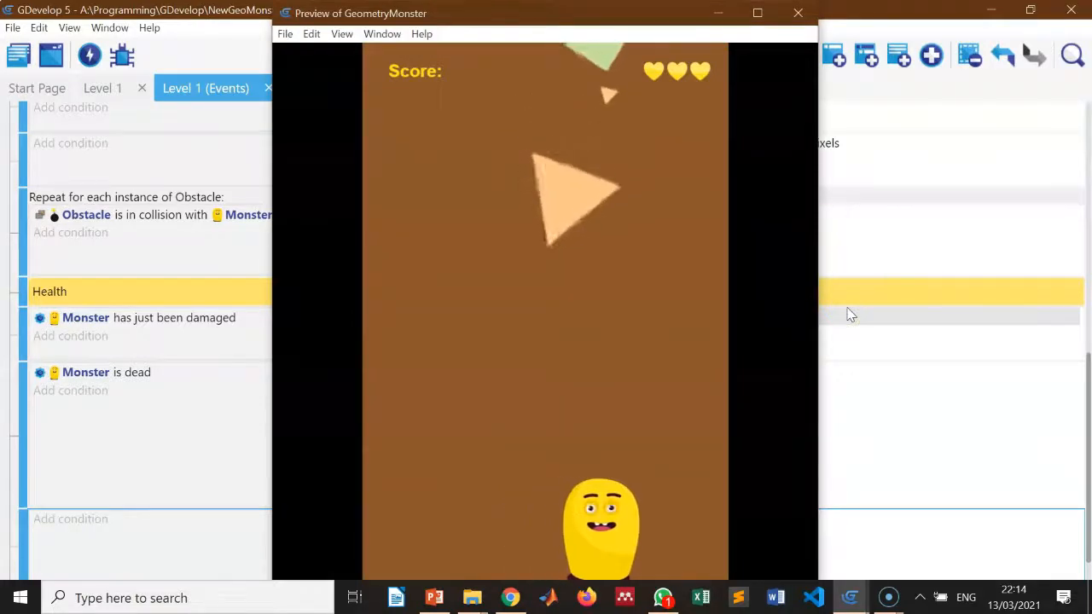
pyautogui.press('Left')
pyautogui.press('Left')
pyautogui.press('Right')
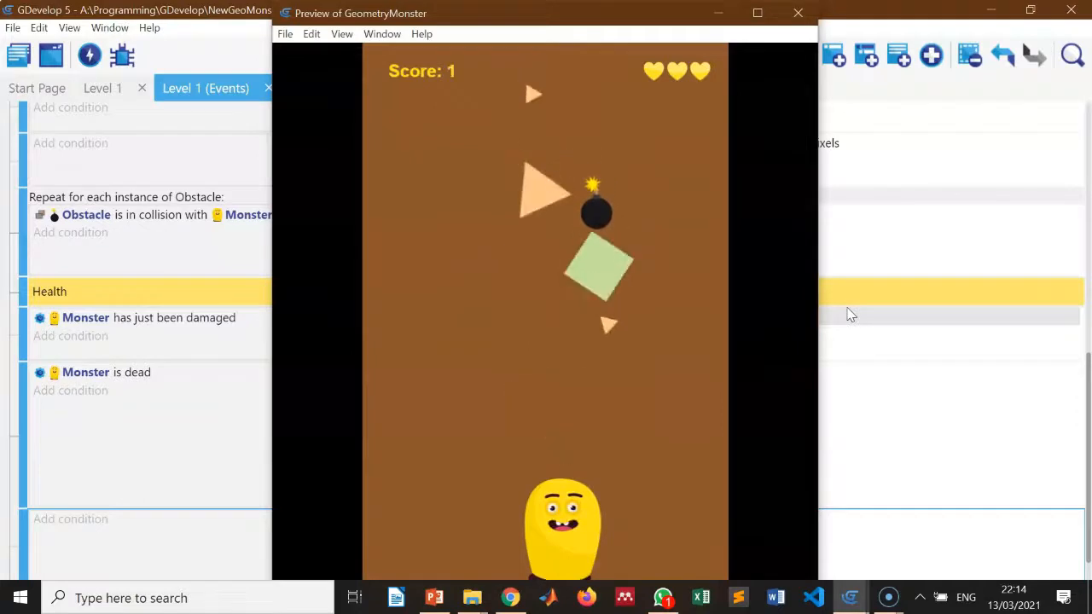
pyautogui.press('Right')
pyautogui.press('Left')
pyautogui.press('Right')
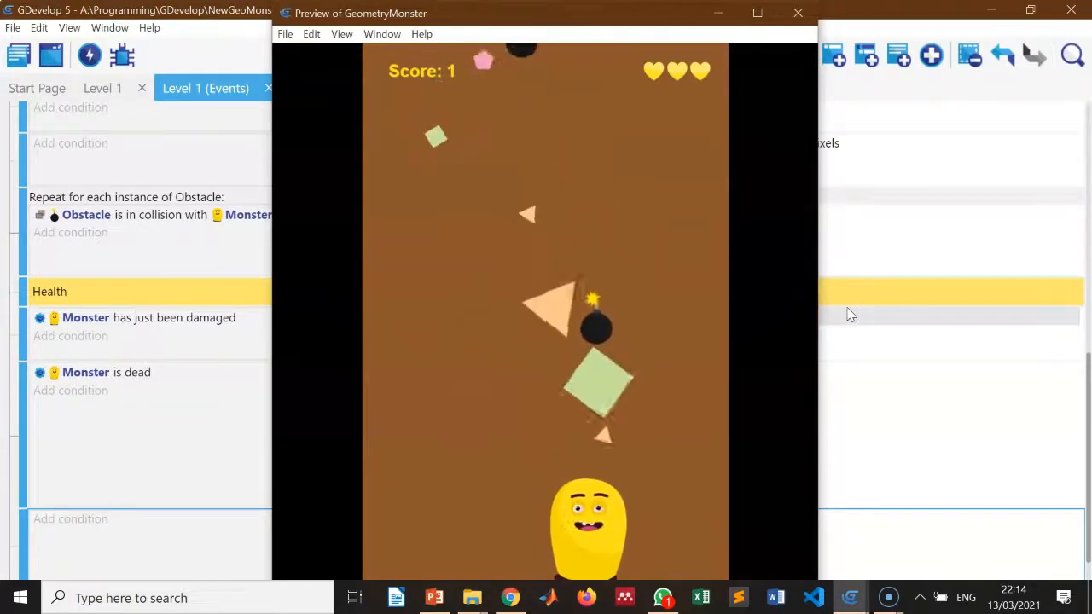
pyautogui.press('Left')
pyautogui.press('Right')
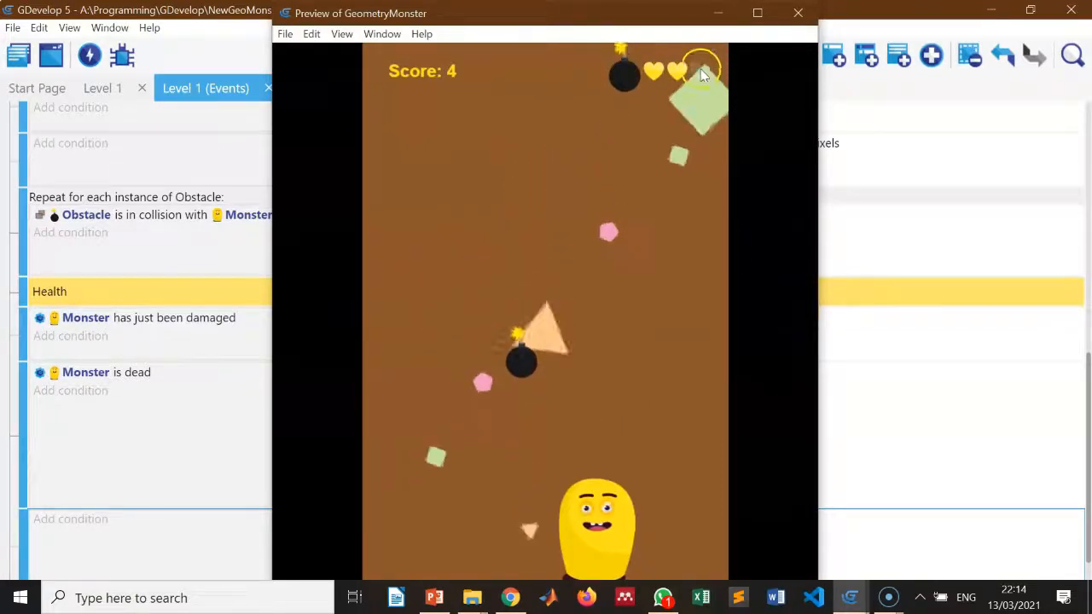
pyautogui.press('Left')
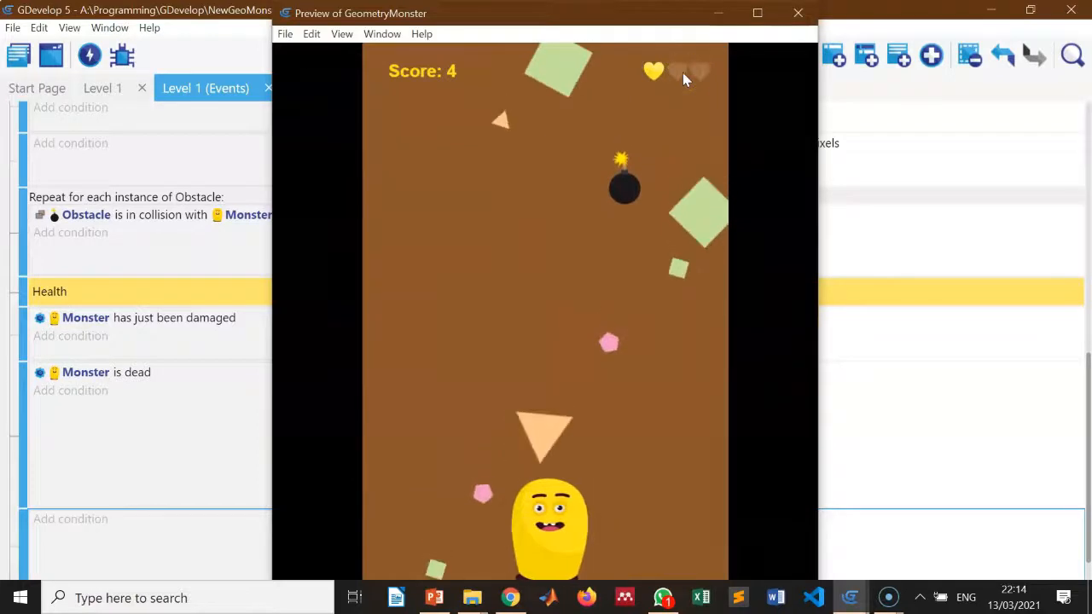
pyautogui.press('Right')
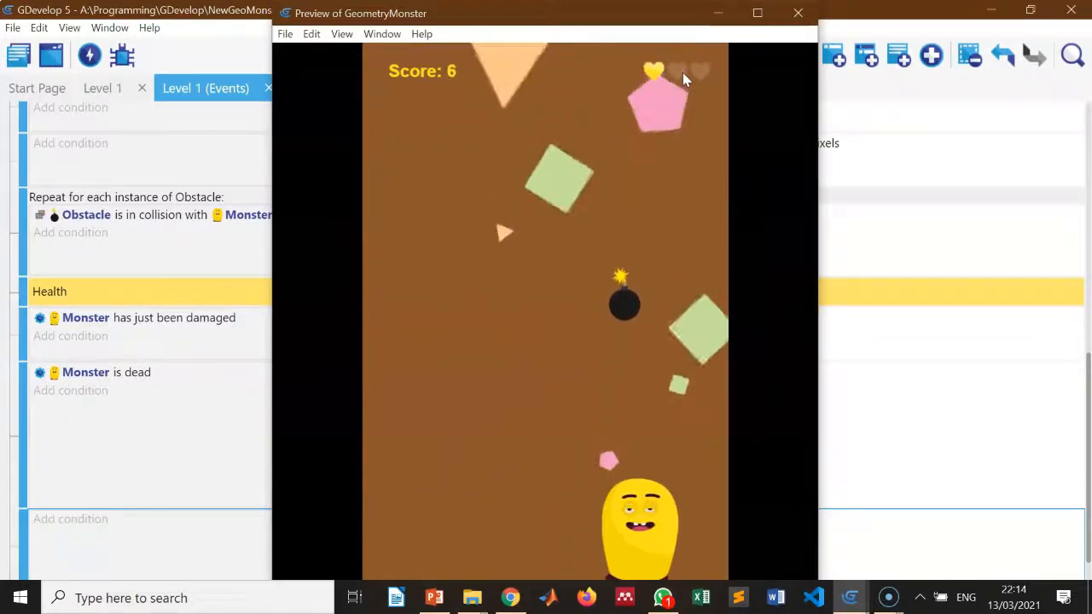
pyautogui.press('Left')
pyautogui.press('Right')
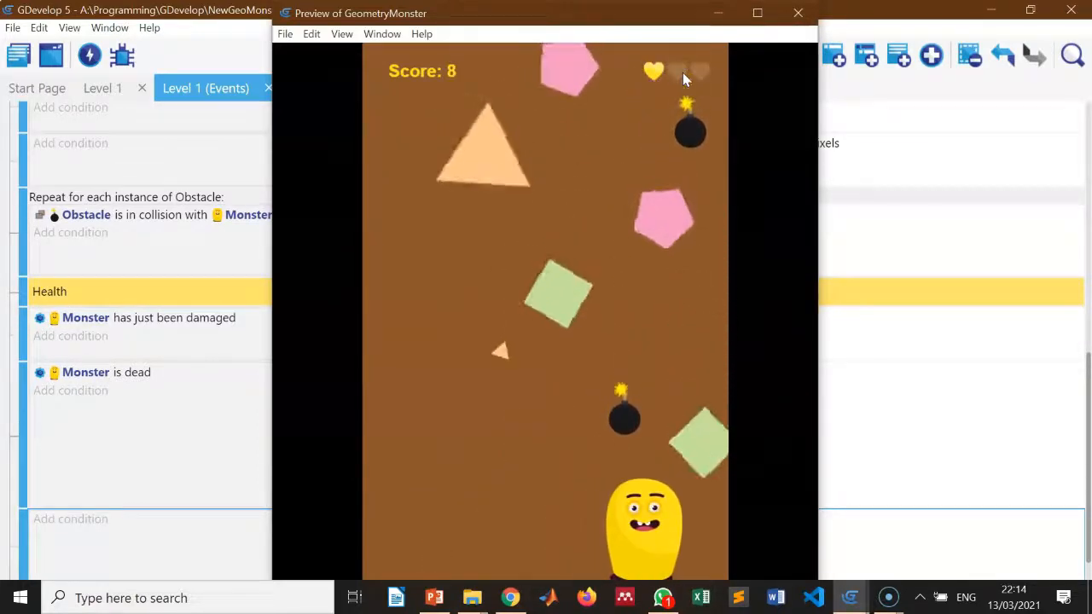
pyautogui.press('Left')
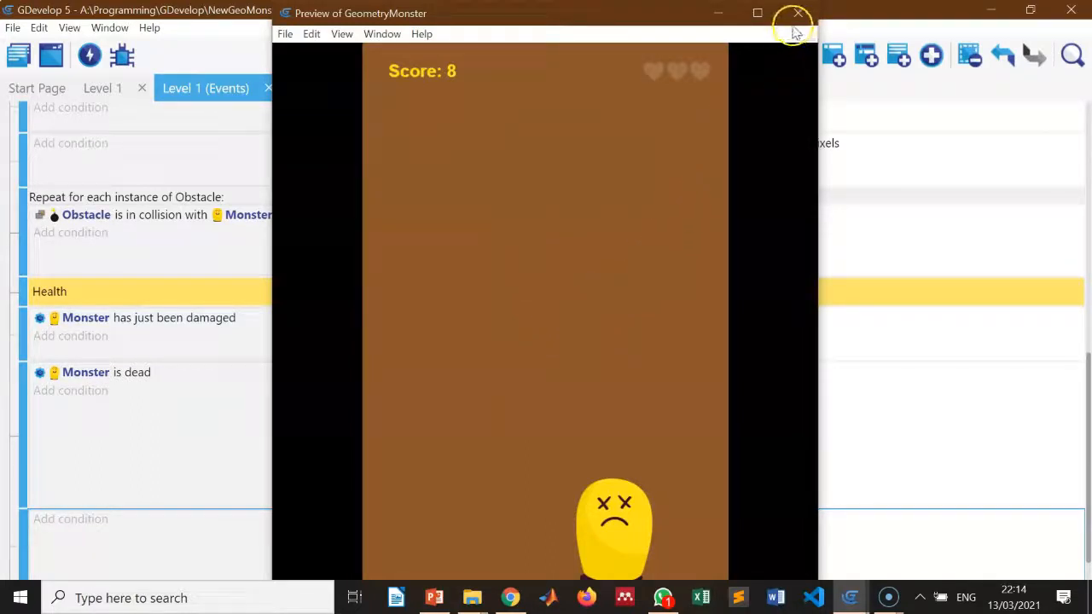
pyautogui.click(797, 12)
# Add the "At the beginning of the scene" condition to the event that hides GameOver, Home and Replay
pyautogui.scroll(-1, 119, 503)
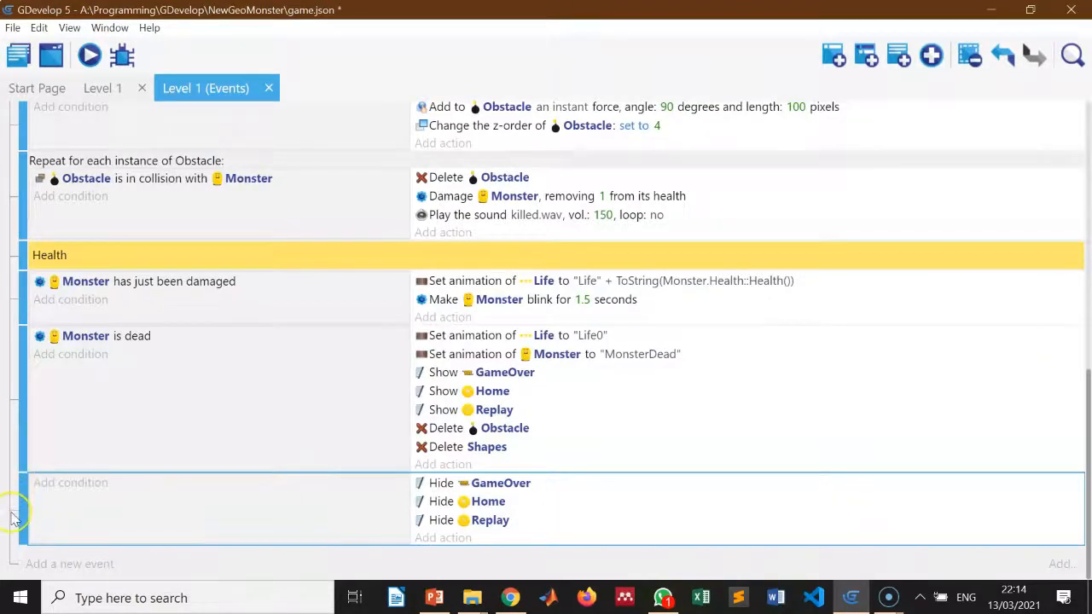
pyautogui.scroll(10, 124, 322)
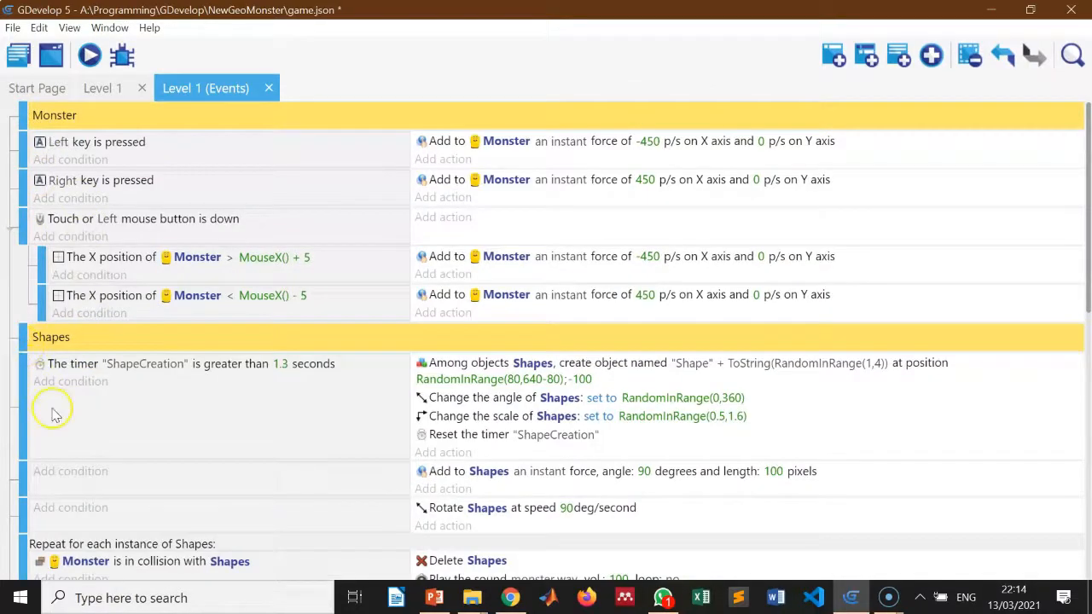
pyautogui.scroll(-10, 60, 426)
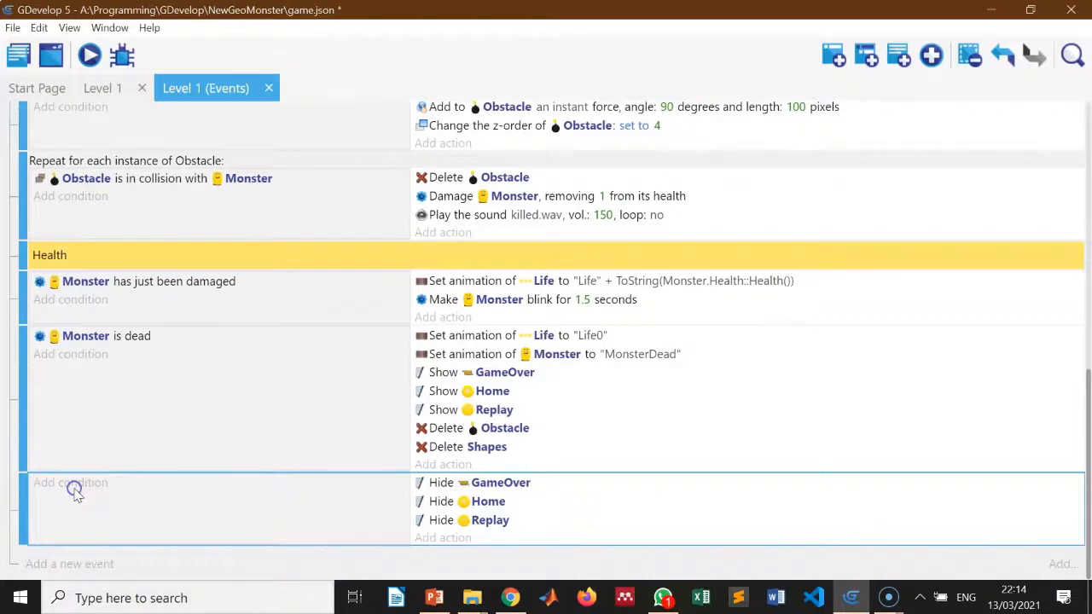
pyautogui.click(73, 488)
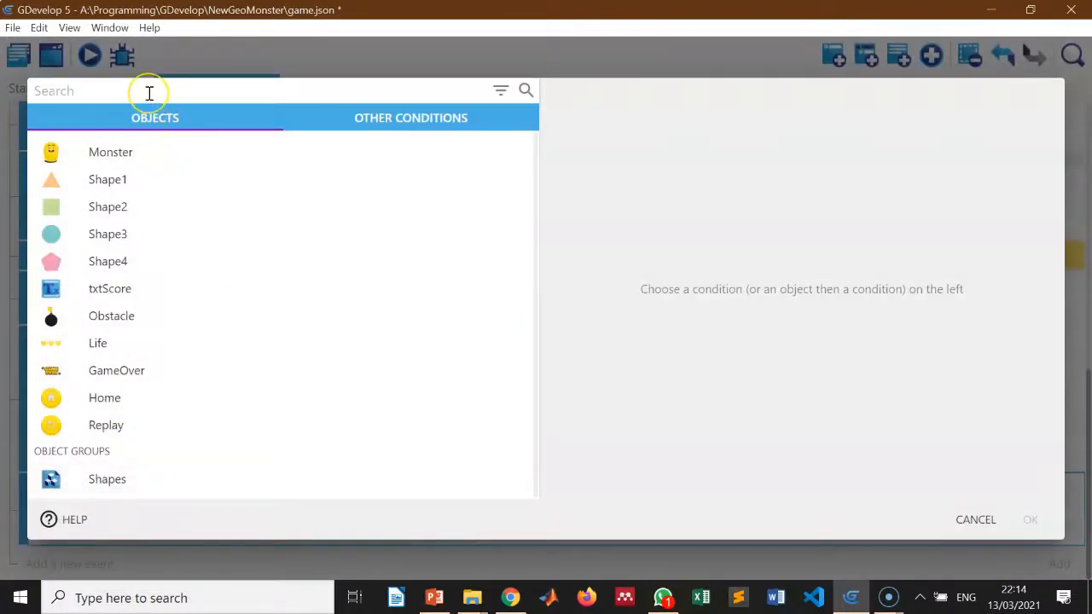
pyautogui.write('s')
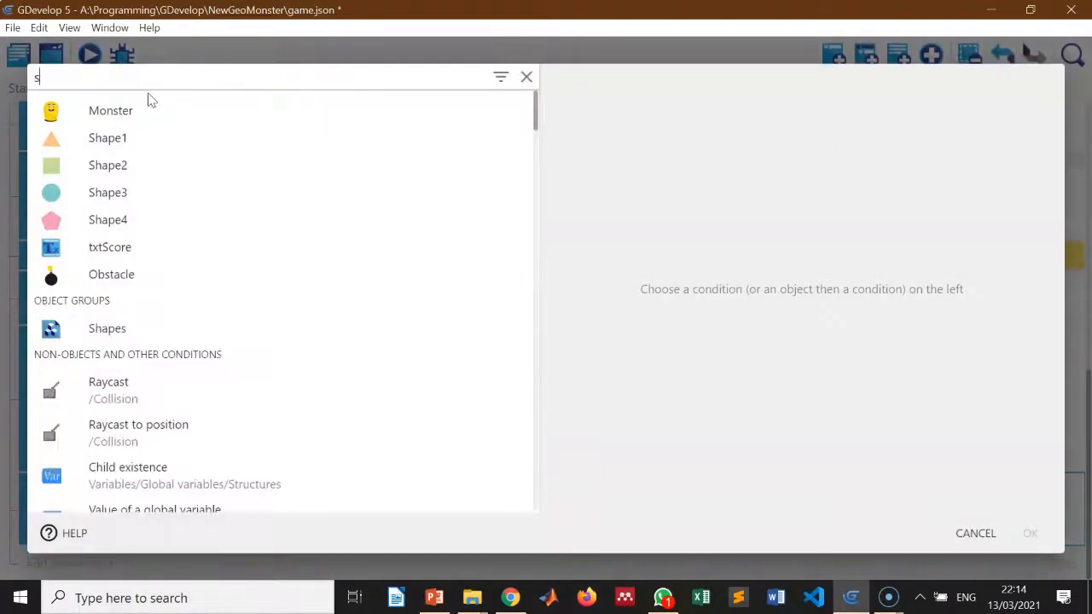
pyautogui.write('ce')
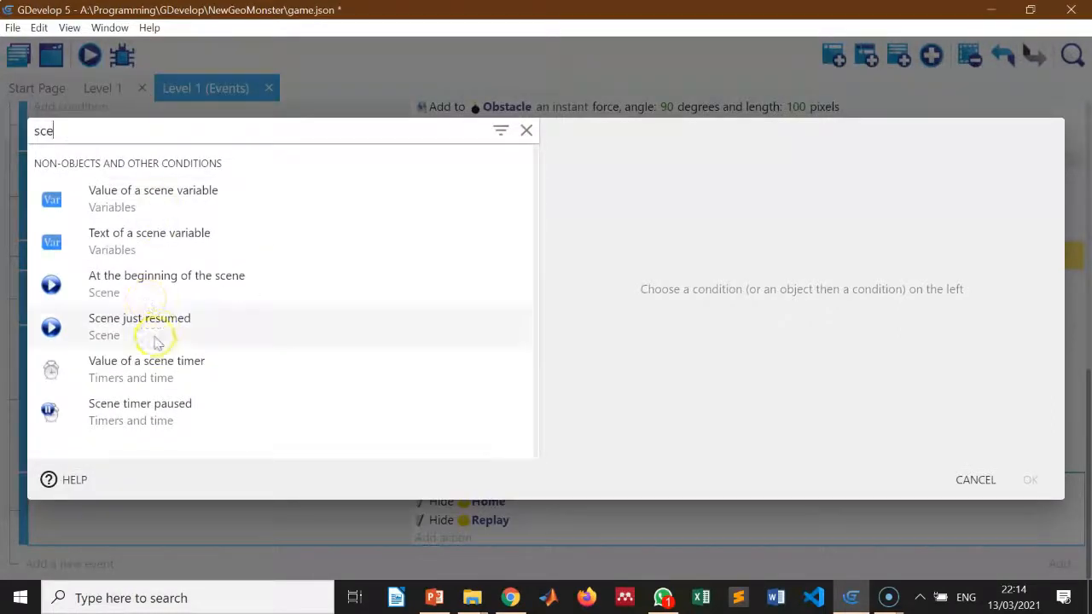
pyautogui.click(207, 295)
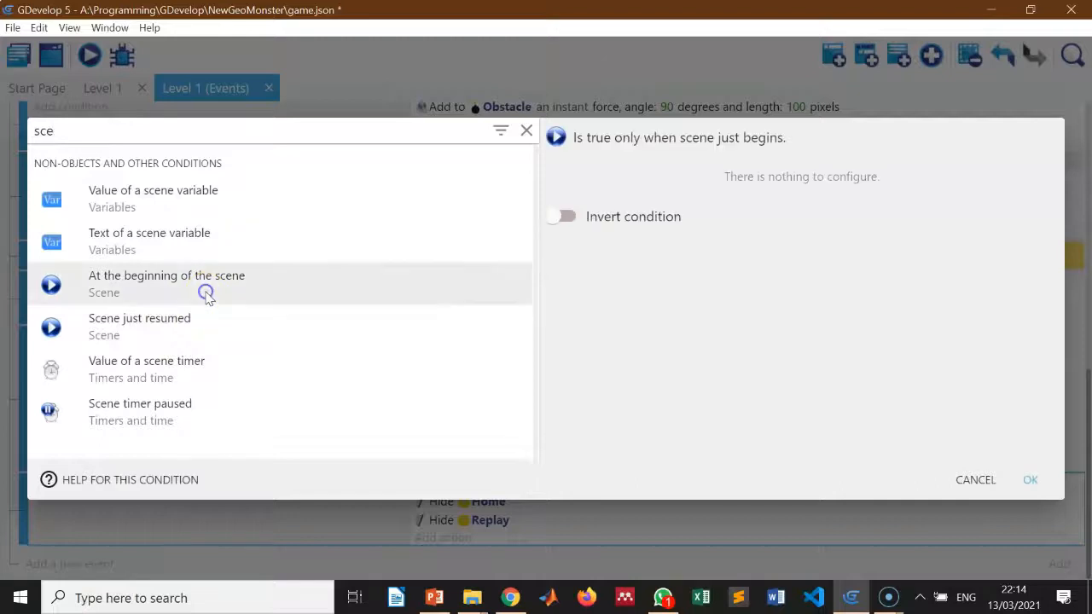
pyautogui.click(1033, 480)
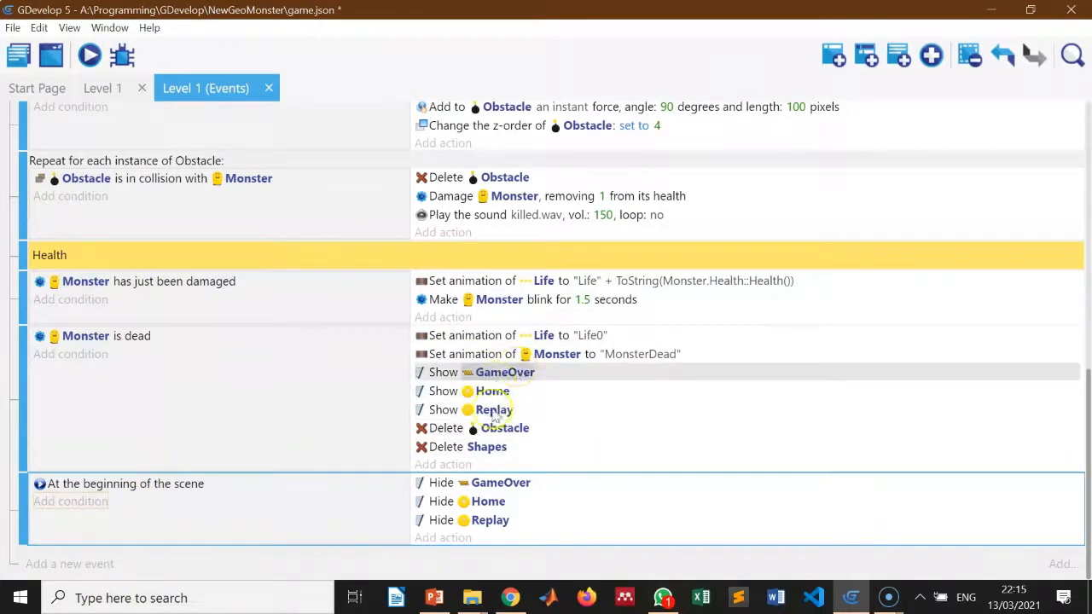
# Preview the game, steering the monster through shapes and bombs until it dies to check when the game-over objects show
pyautogui.click(90, 55)
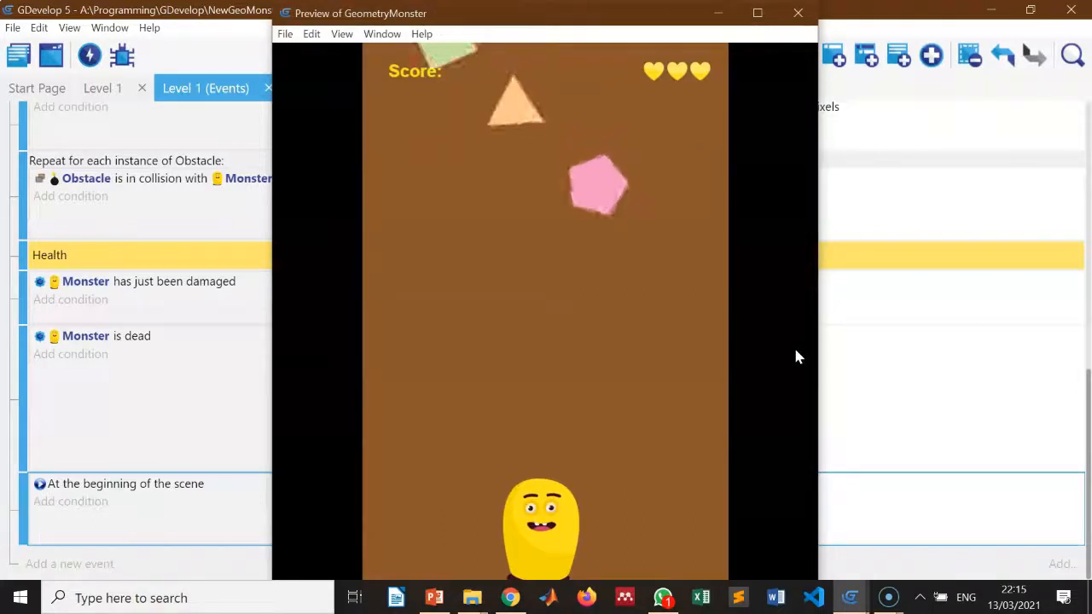
pyautogui.press('Right')
pyautogui.press('Left')
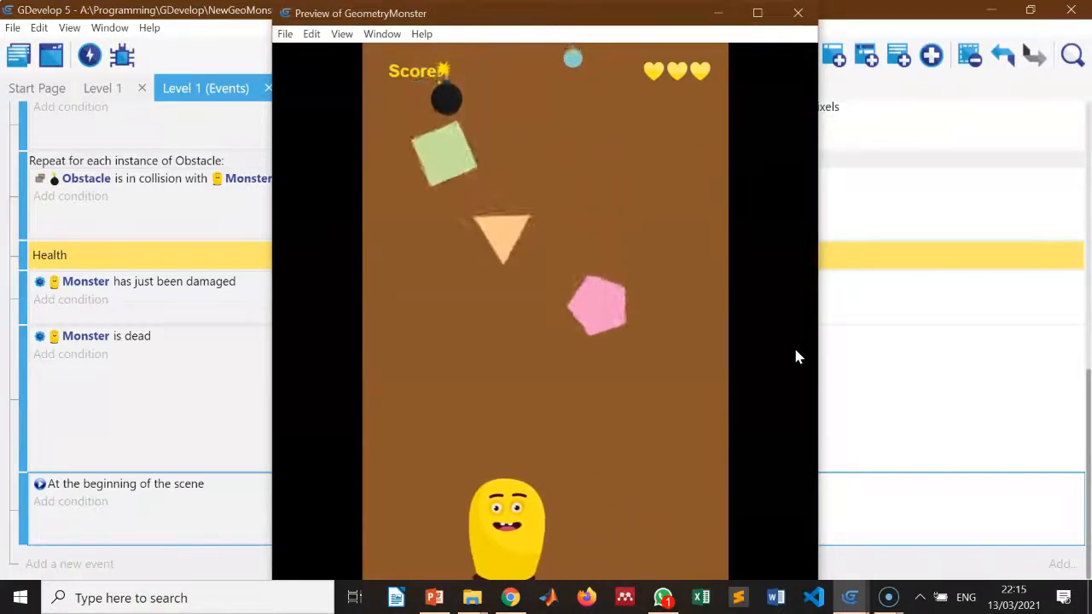
pyautogui.press('Right')
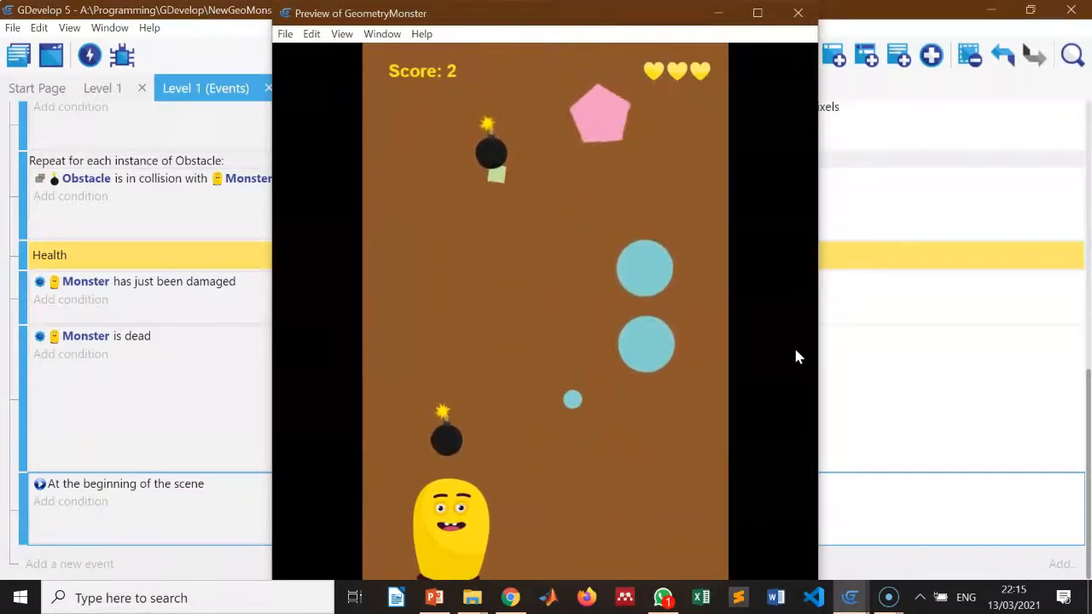
pyautogui.press('Right')
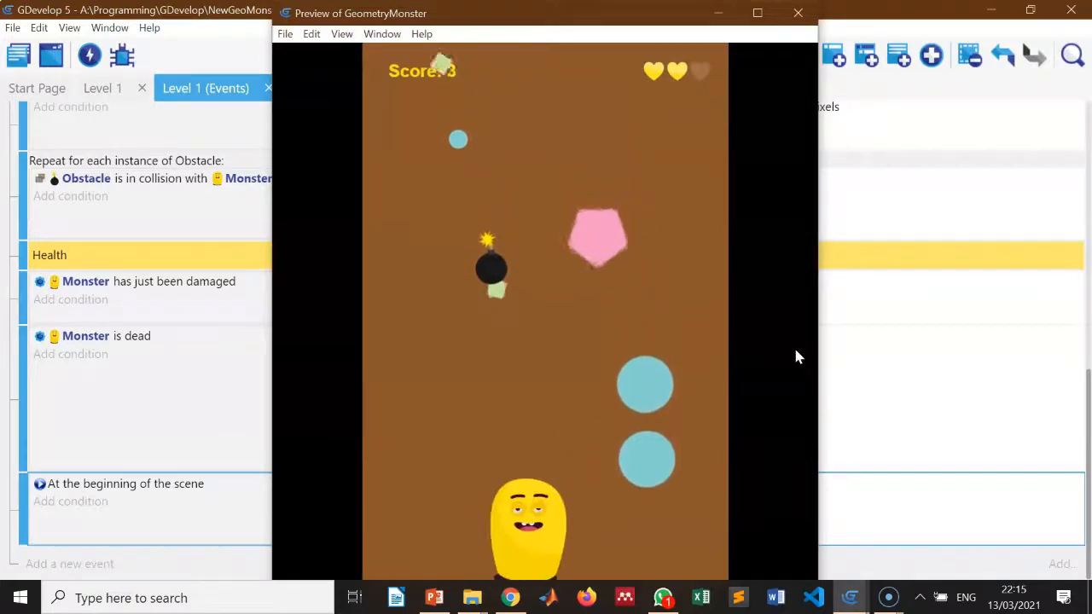
pyautogui.press('Left')
pyautogui.press('Right')
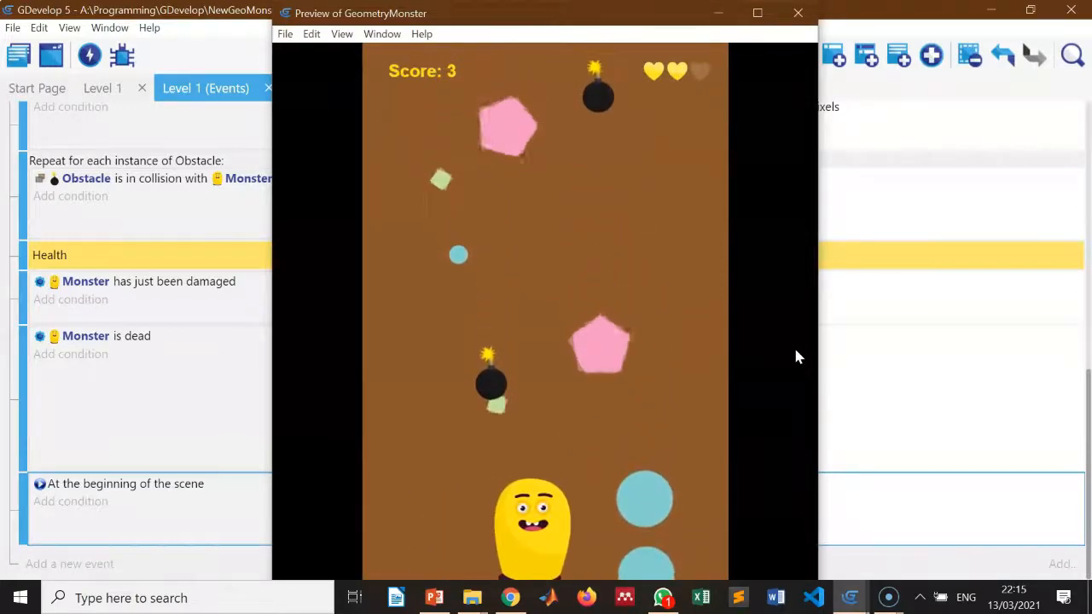
pyautogui.press('Left')
pyautogui.press('Right')
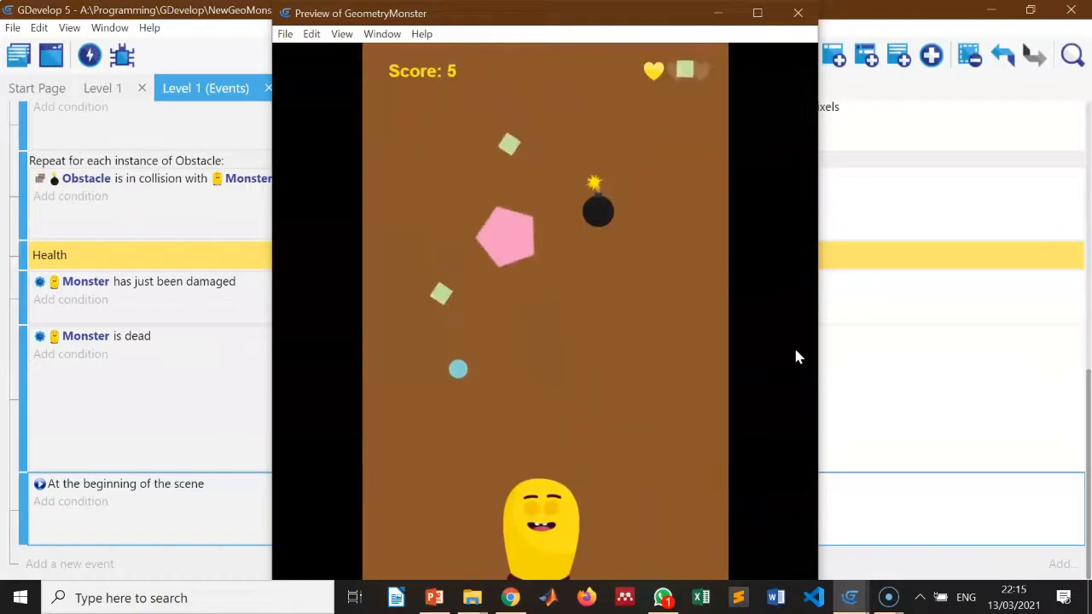
pyautogui.press('Left')
pyautogui.press('Right')
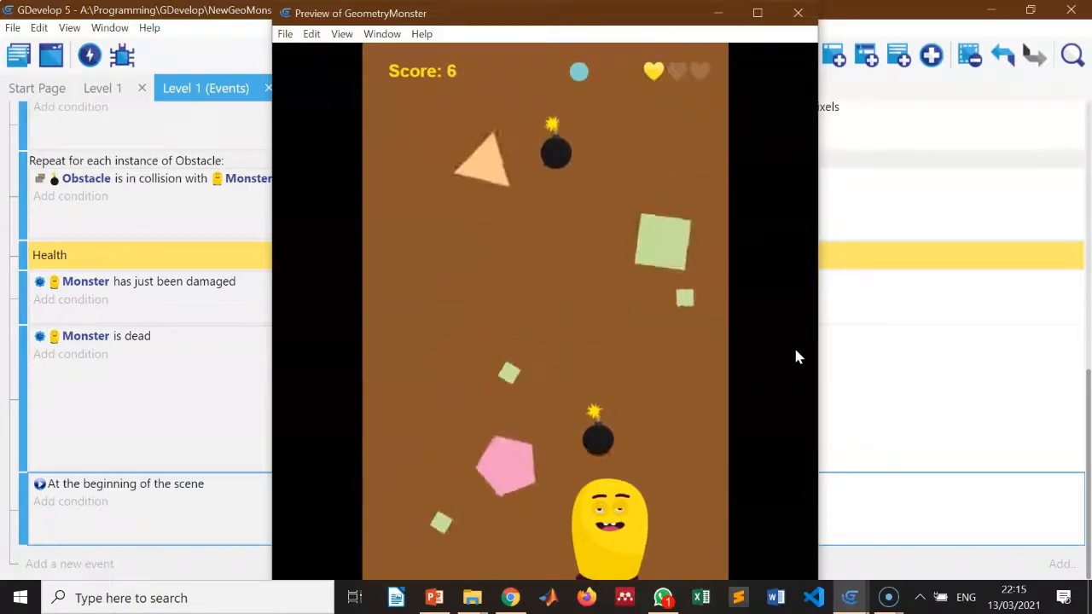
pyautogui.click(674, 372)
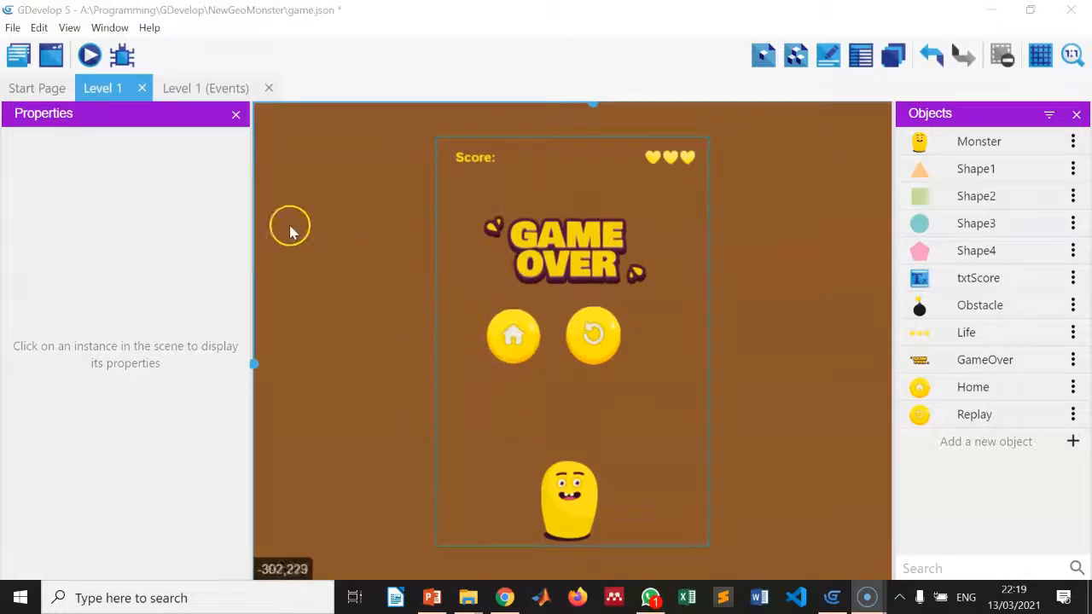
# Add a new scene to the project, open it, and close its scene and events editors
pyautogui.click(36, 88)
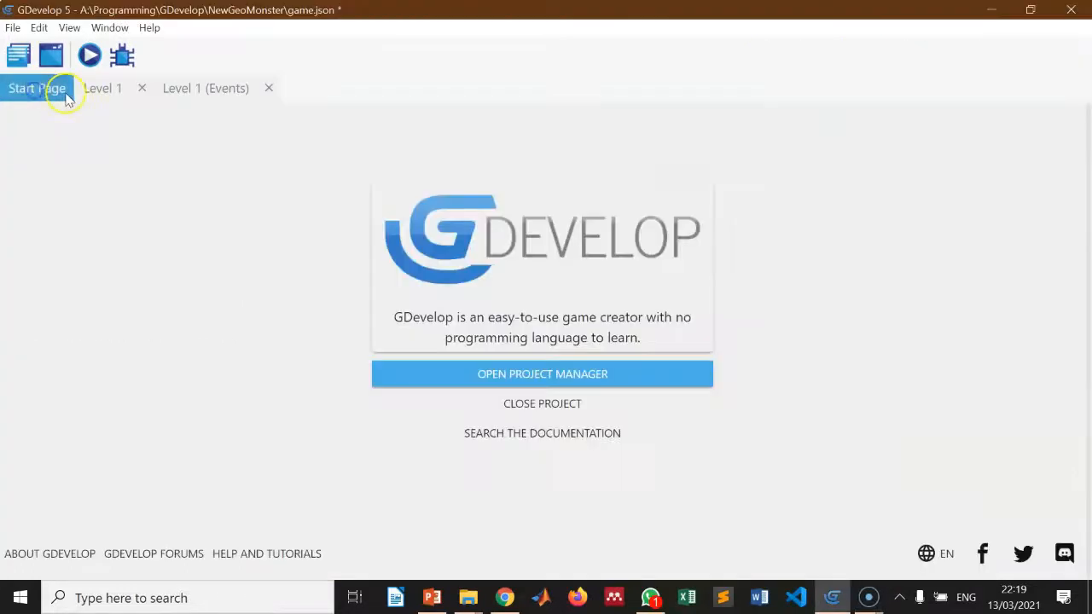
pyautogui.click(91, 89)
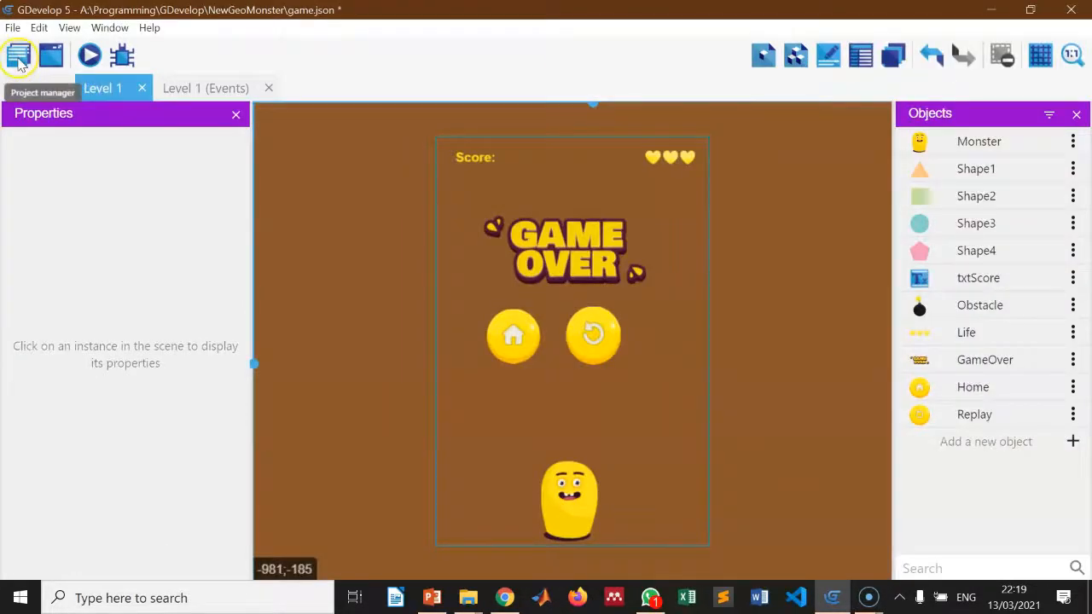
pyautogui.click(19, 57)
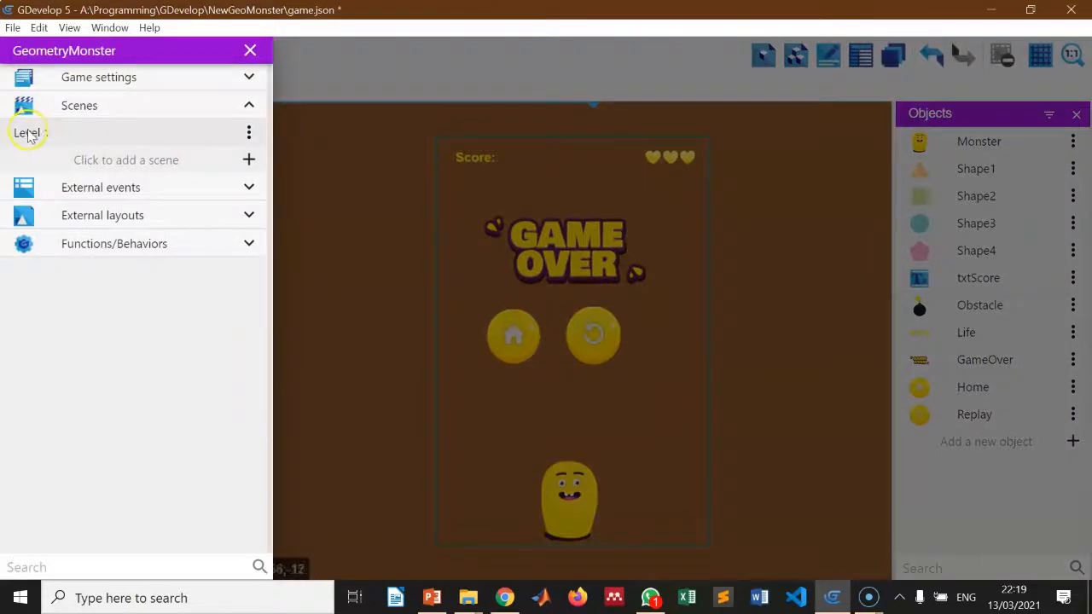
pyautogui.click(249, 160)
pyautogui.click(77, 159)
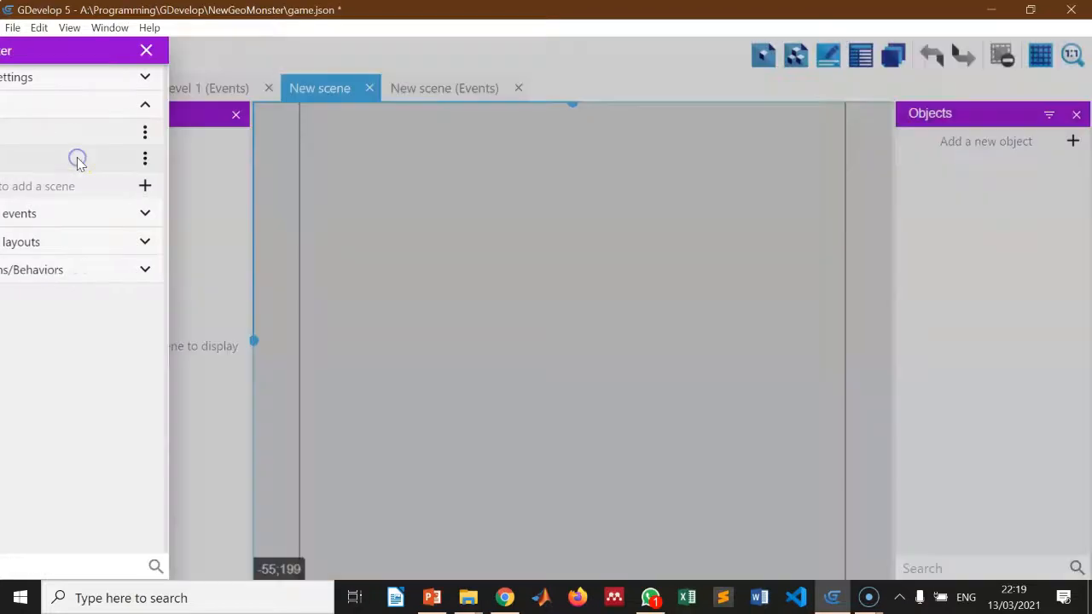
pyautogui.click(368, 89)
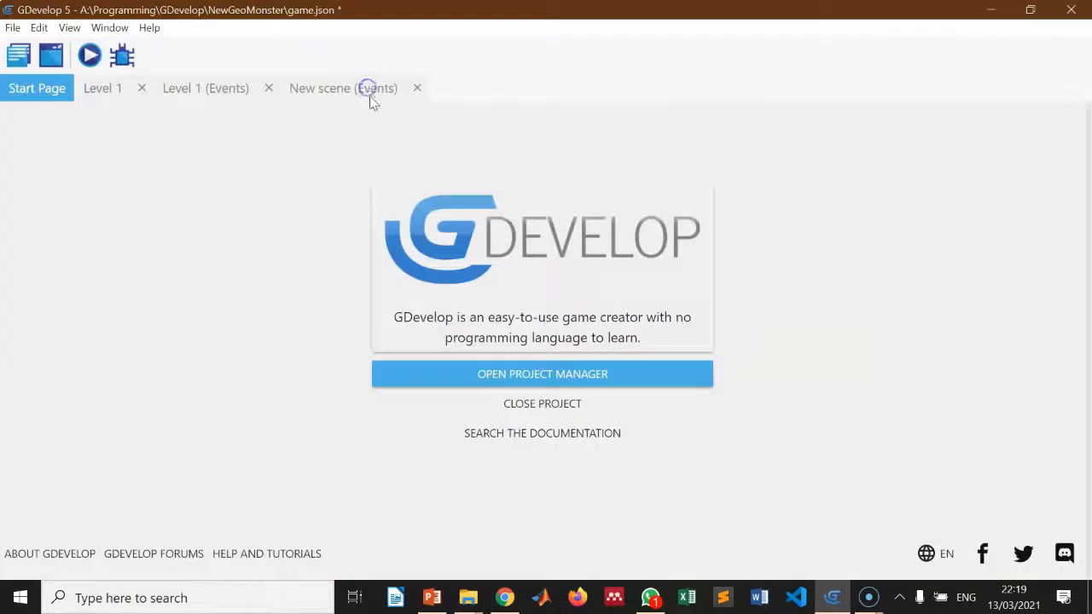
pyautogui.click(419, 89)
# Rename the new scene as MainMenu and open it for editing
pyautogui.click(18, 55)
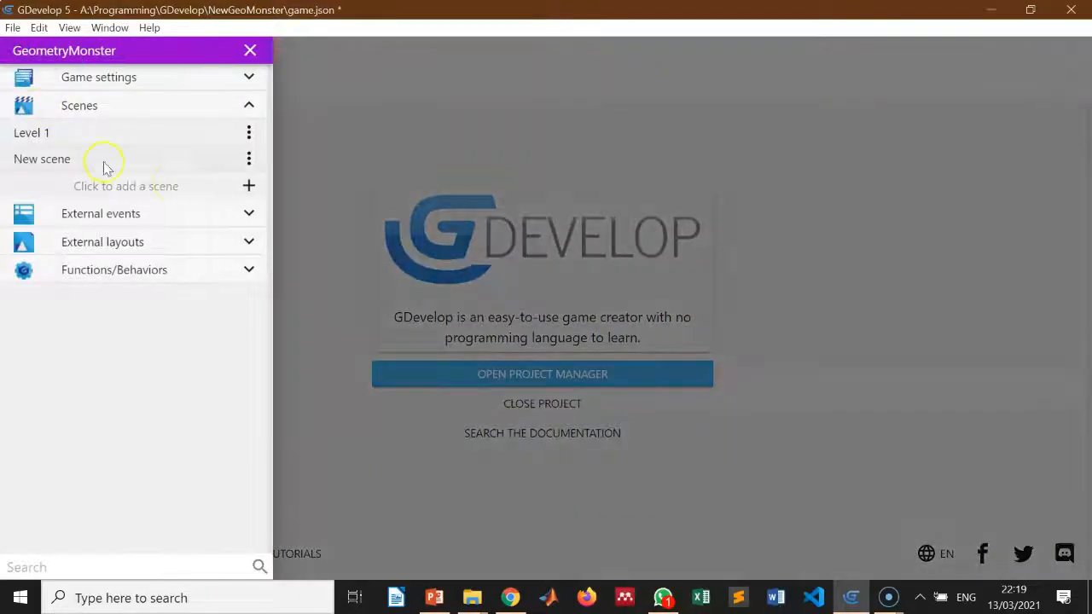
pyautogui.click(249, 159)
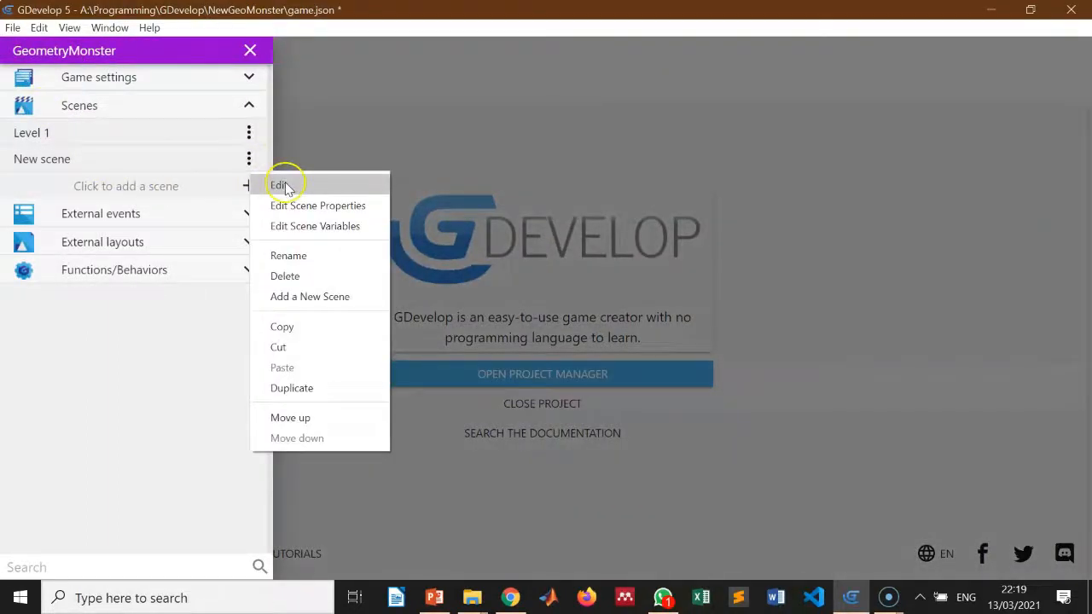
pyautogui.click(317, 254)
pyautogui.hotkey('ctrl', 'a')
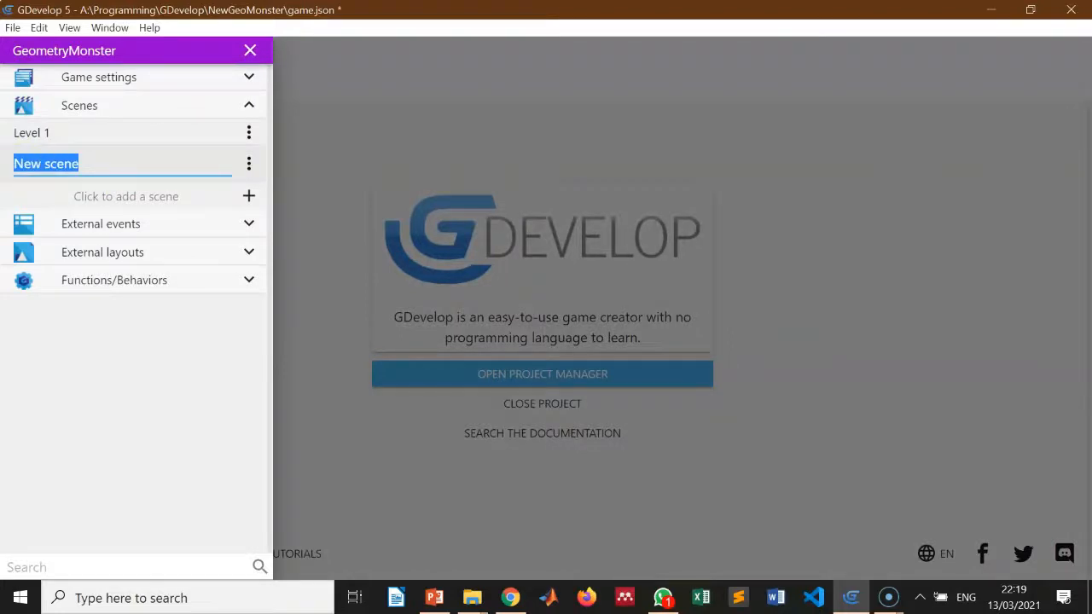
pyautogui.write('MainMenu')
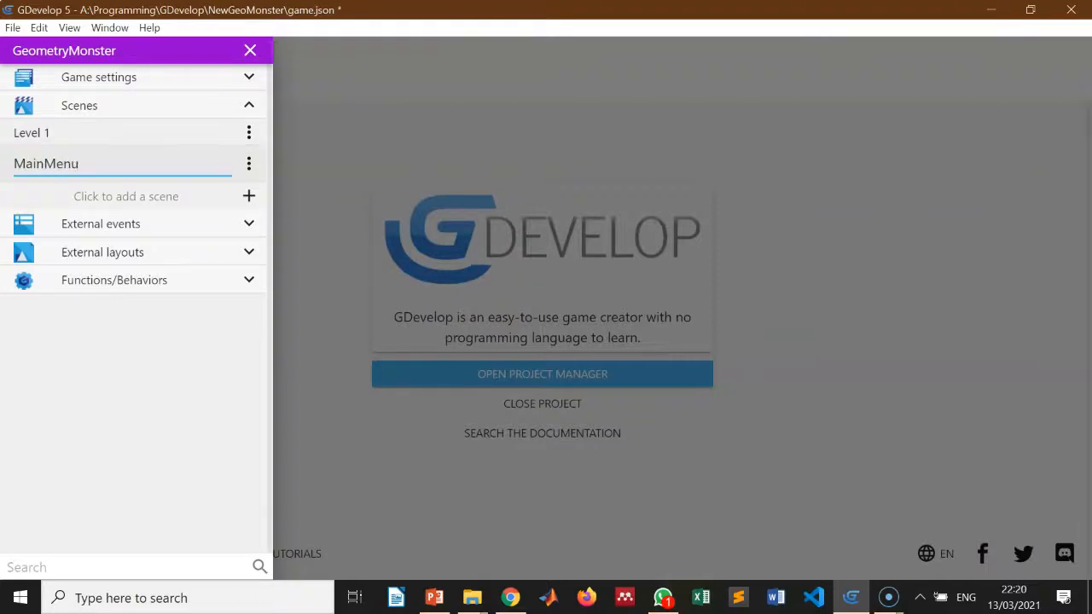
pyautogui.press('Return')
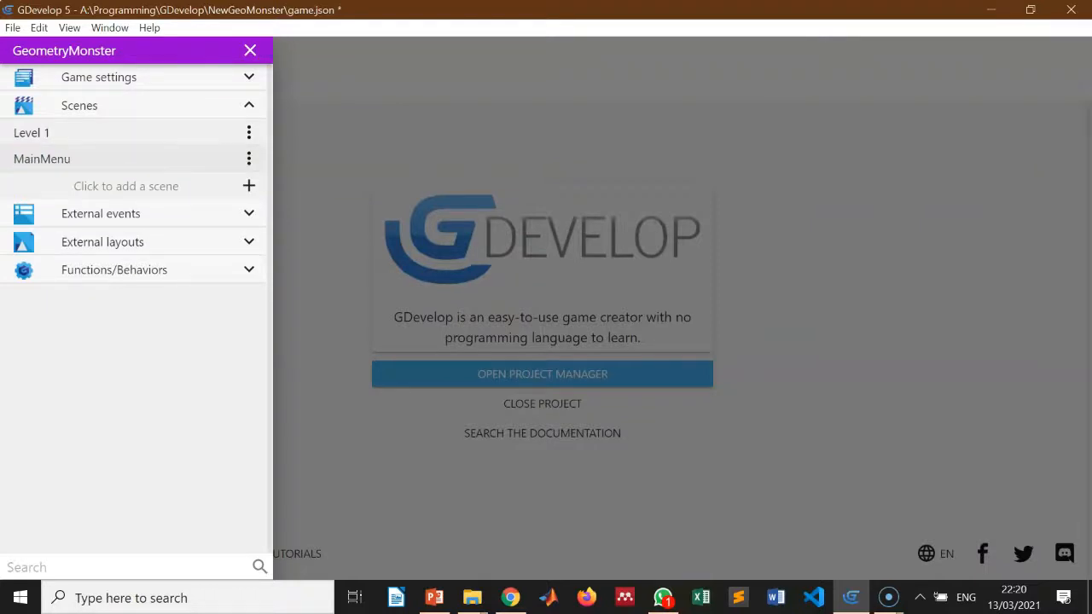
pyautogui.click(71, 161)
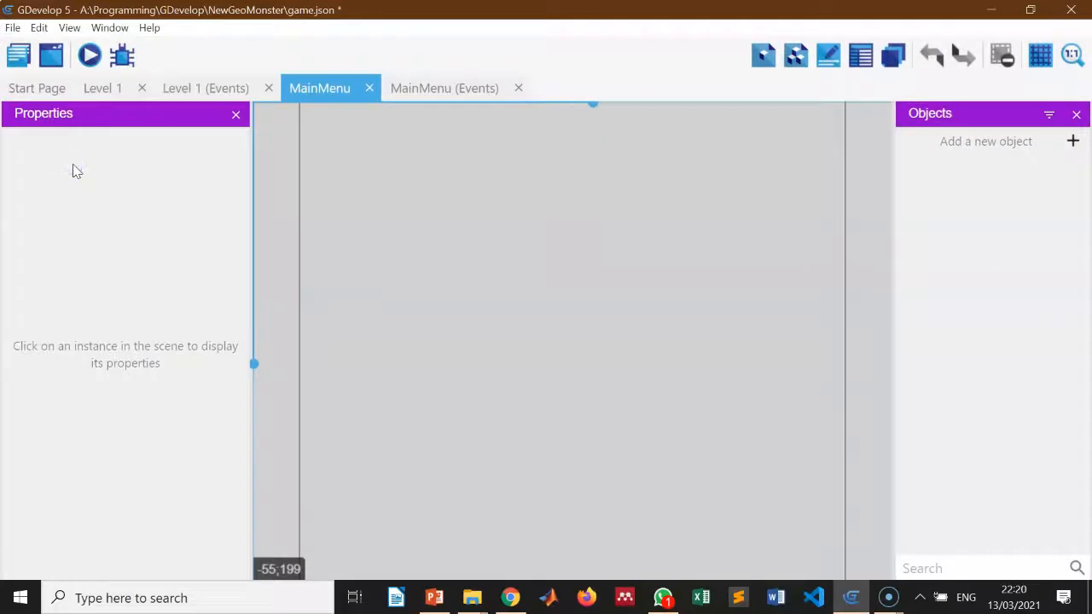
pyautogui.click(604, 367)
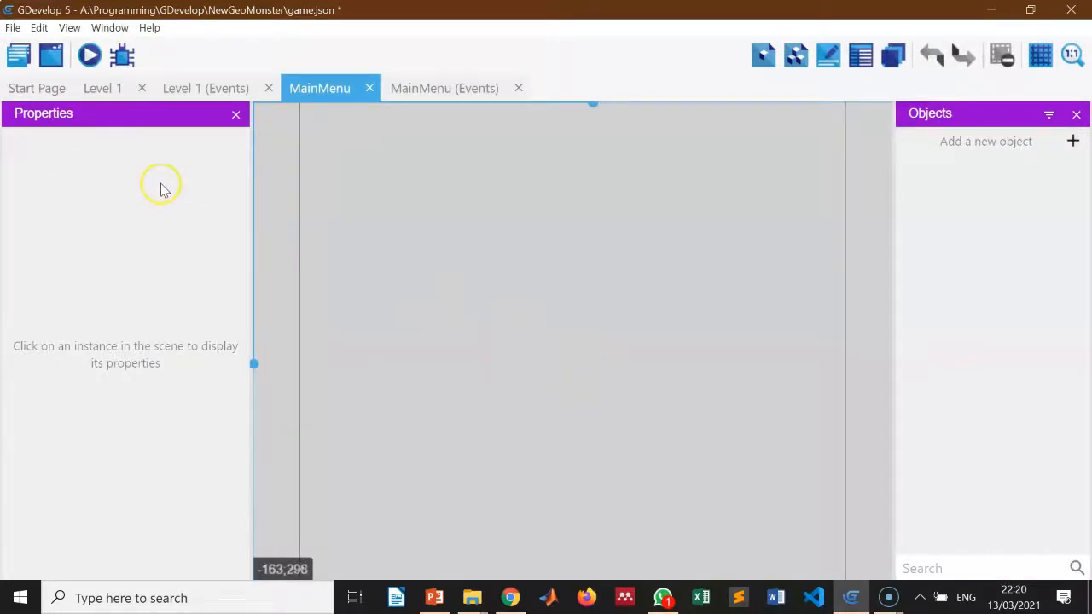
# Copy the hex code of the scene background color from the Level 1 scene's properties
pyautogui.click(103, 89)
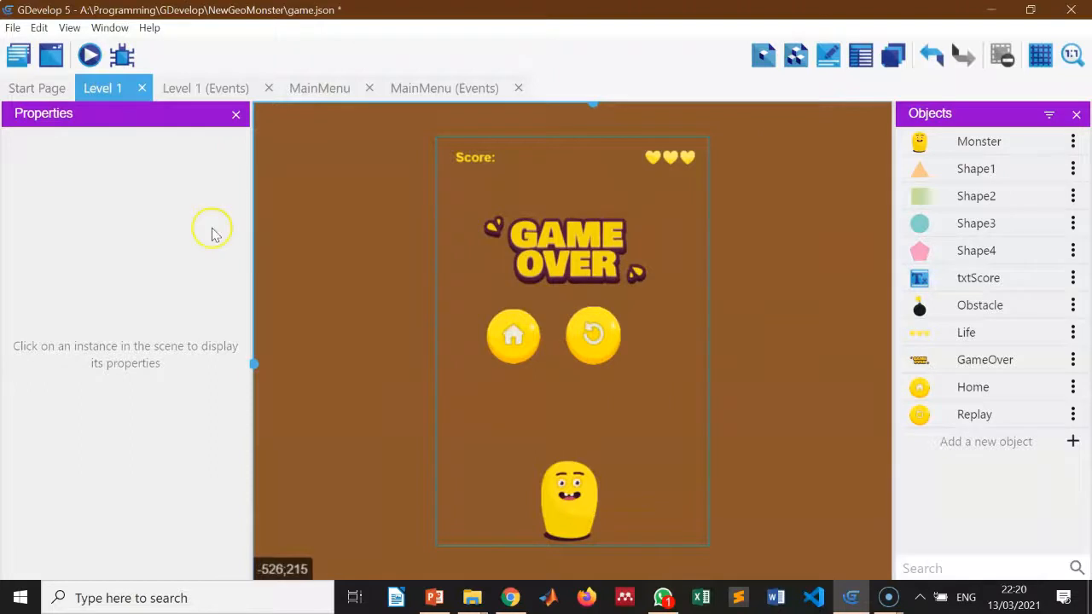
pyautogui.click(17, 56)
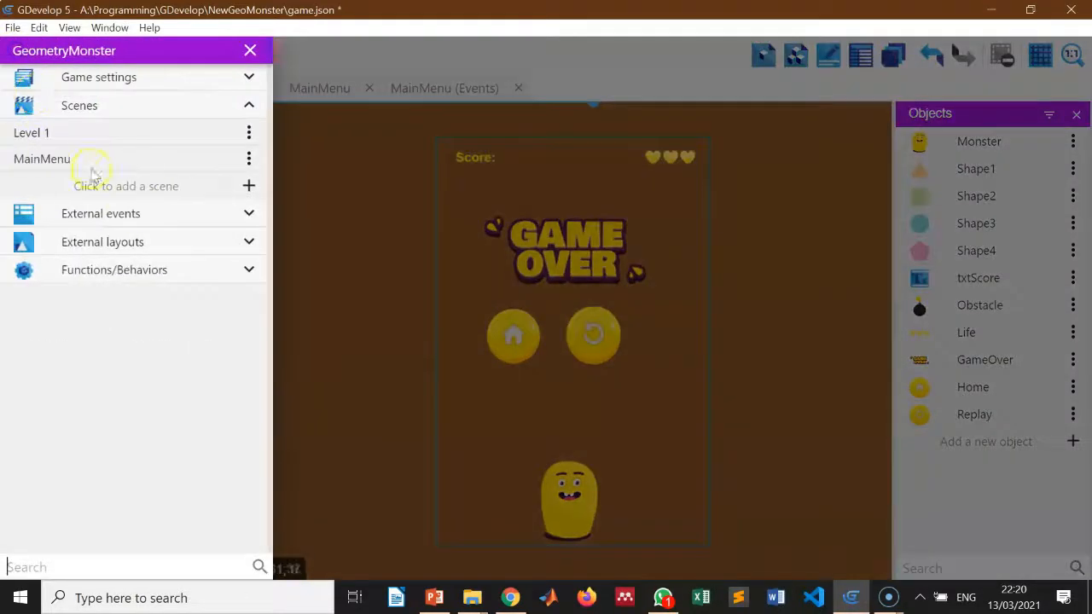
pyautogui.click(249, 132)
pyautogui.click(331, 181)
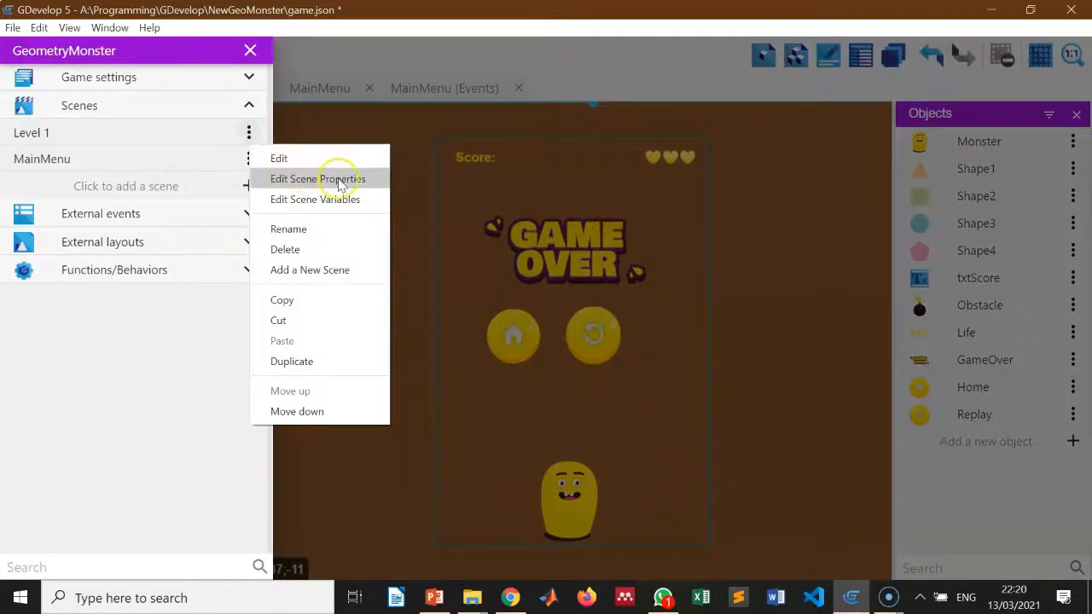
pyautogui.click(361, 178)
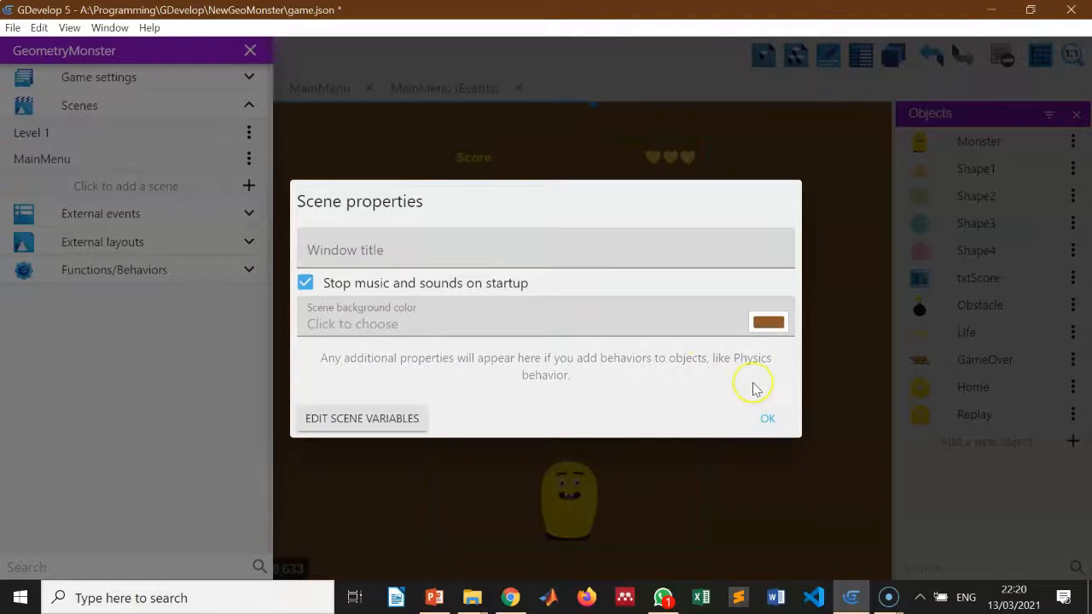
pyautogui.click(770, 322)
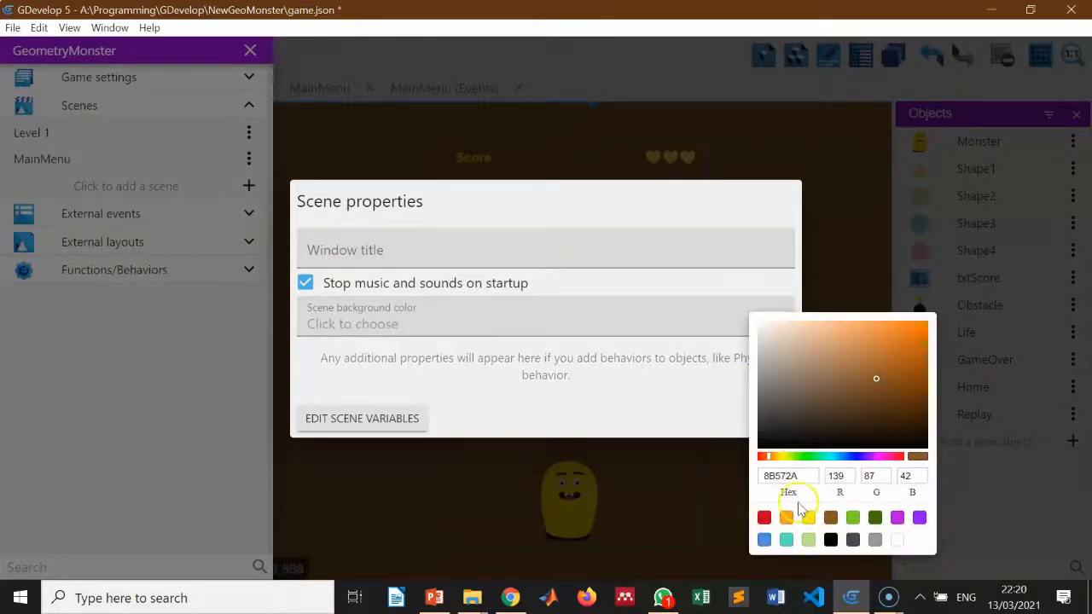
pyautogui.doubleClick(795, 477)
pyautogui.rightClick(776, 478)
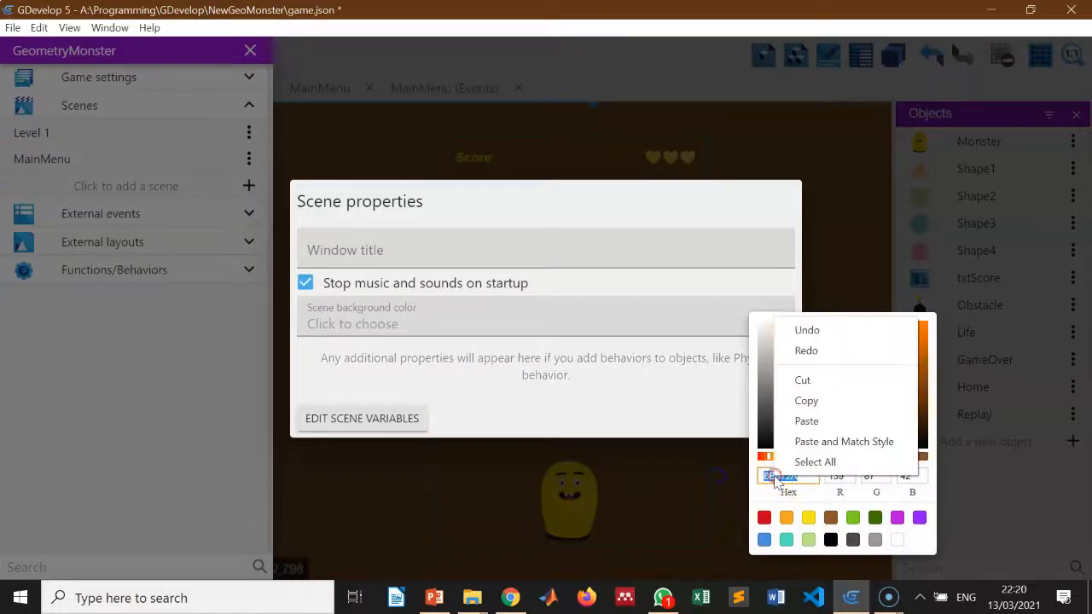
pyautogui.click(811, 398)
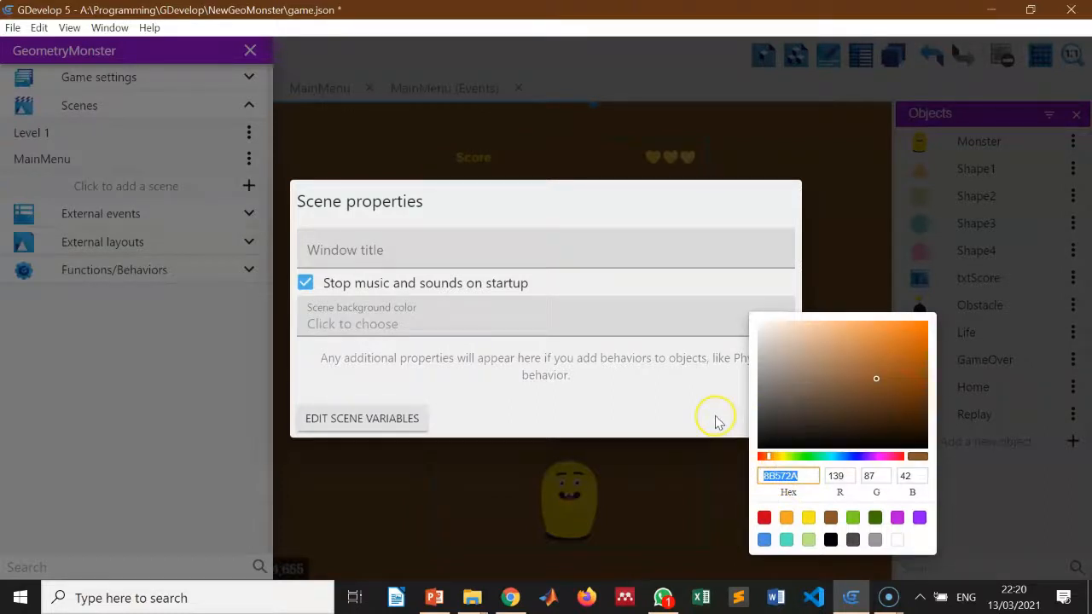
pyautogui.click(715, 421)
pyautogui.click(762, 418)
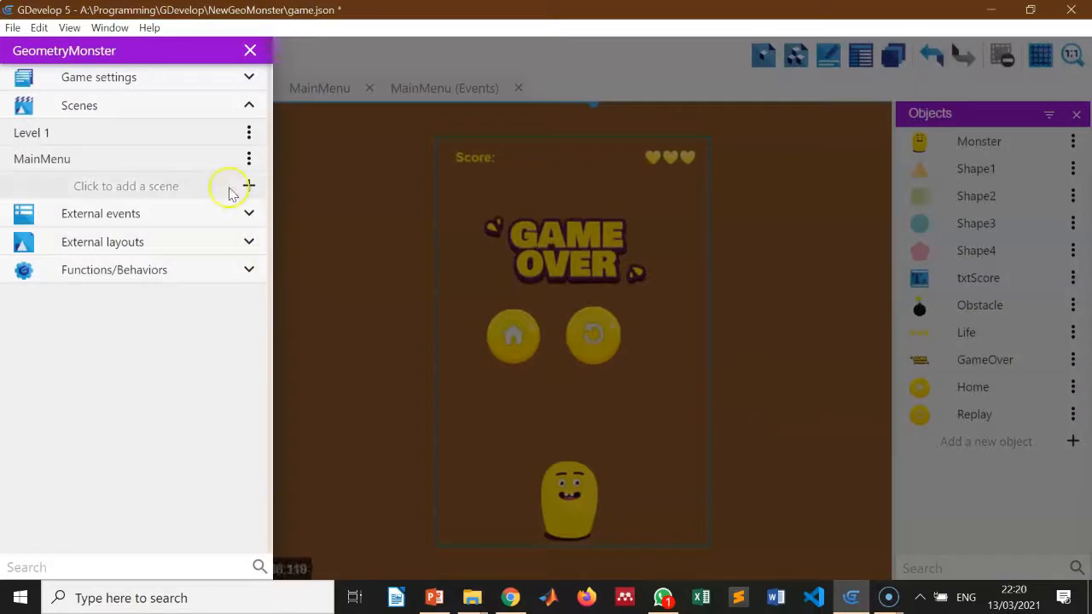
# Set the MainMenu scene's background color to the copied hex value 8B572A and close the project manager
pyautogui.click(249, 159)
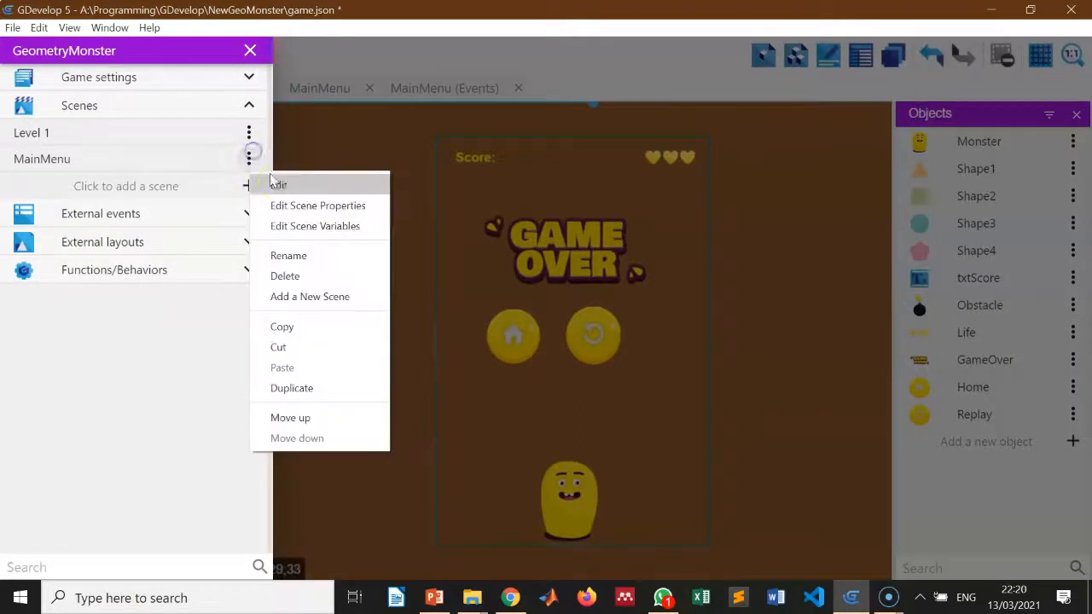
pyautogui.click(344, 207)
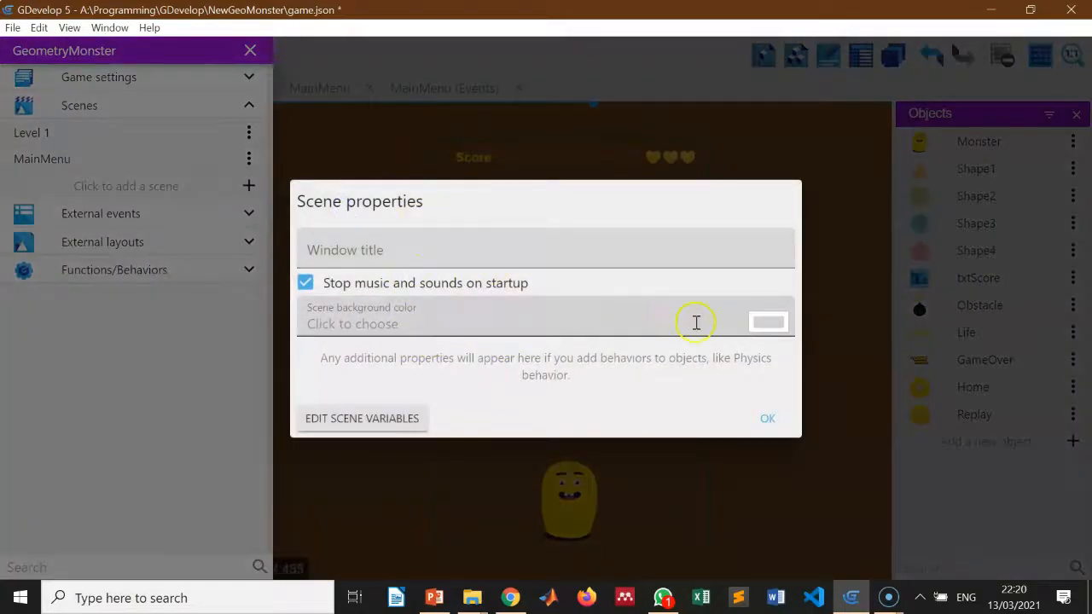
pyautogui.click(661, 326)
pyautogui.moveTo(810, 475); pyautogui.dragTo(689, 485)
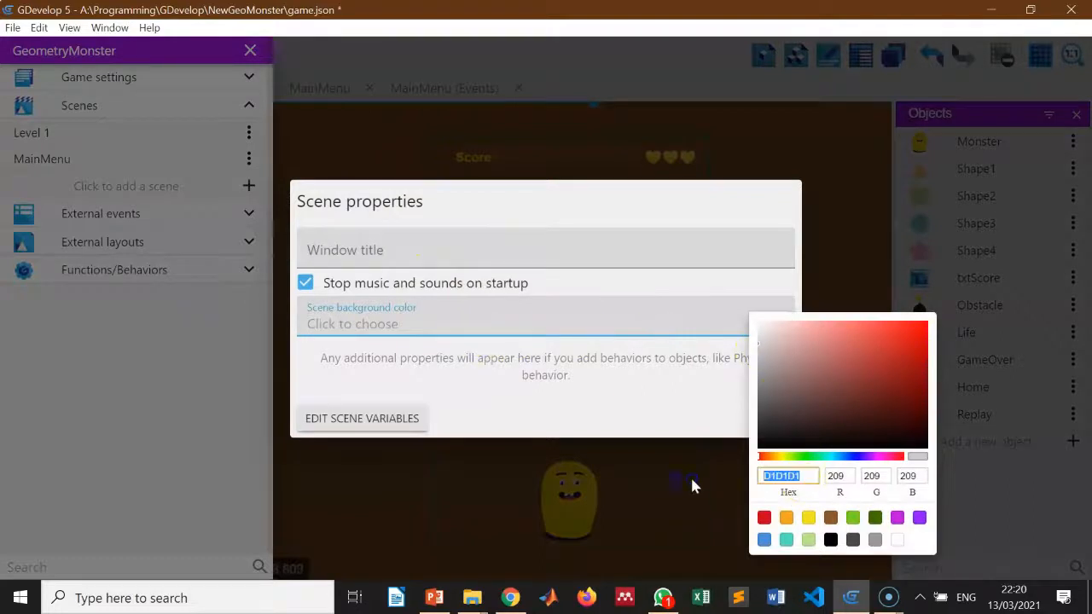
pyautogui.rightClick(777, 476)
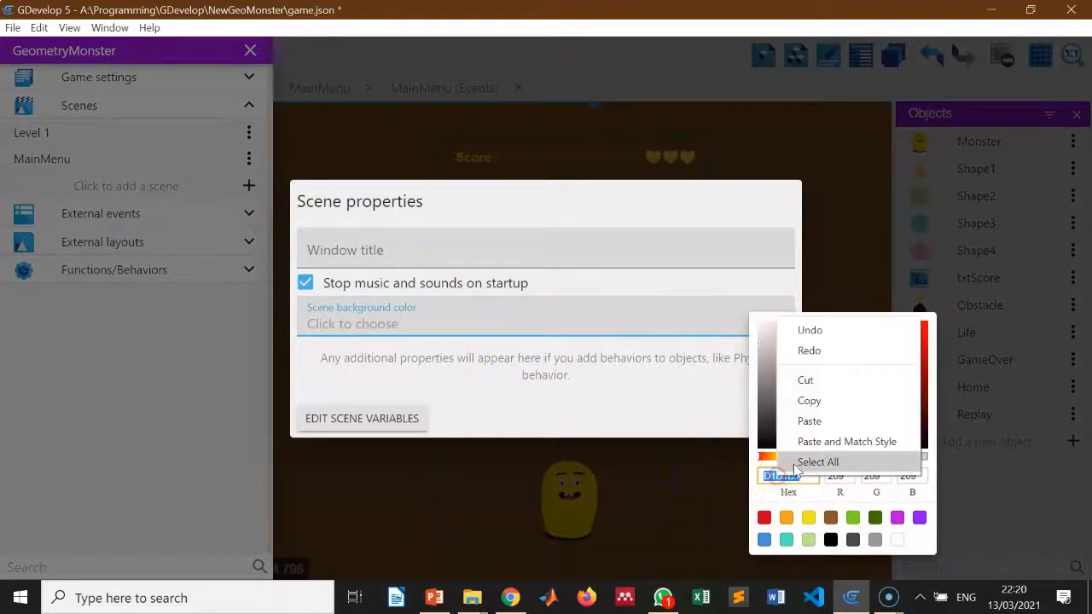
pyautogui.click(834, 420)
pyautogui.click(597, 378)
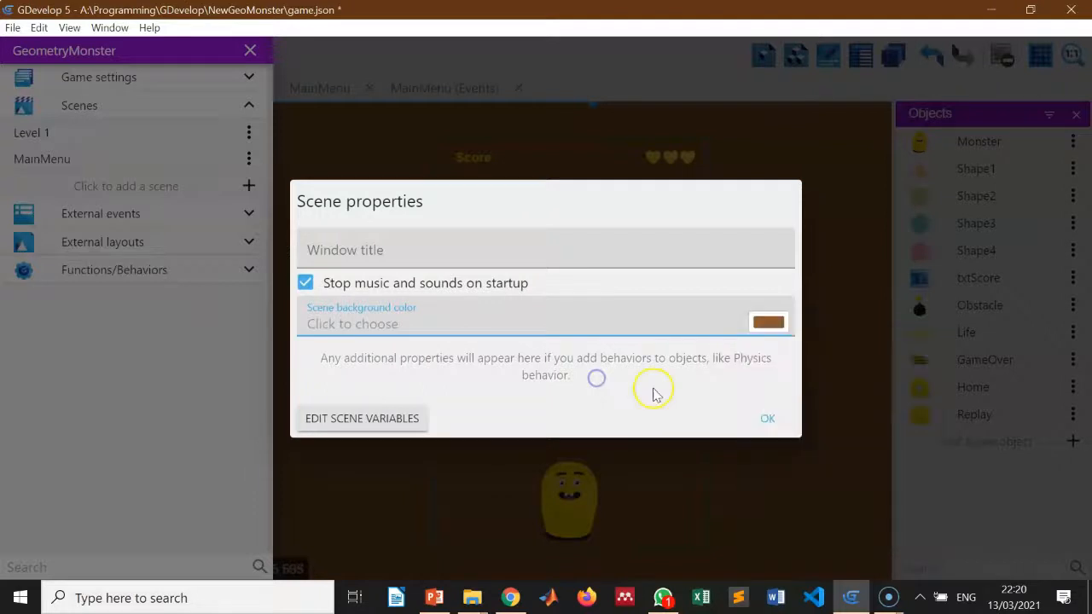
pyautogui.click(761, 420)
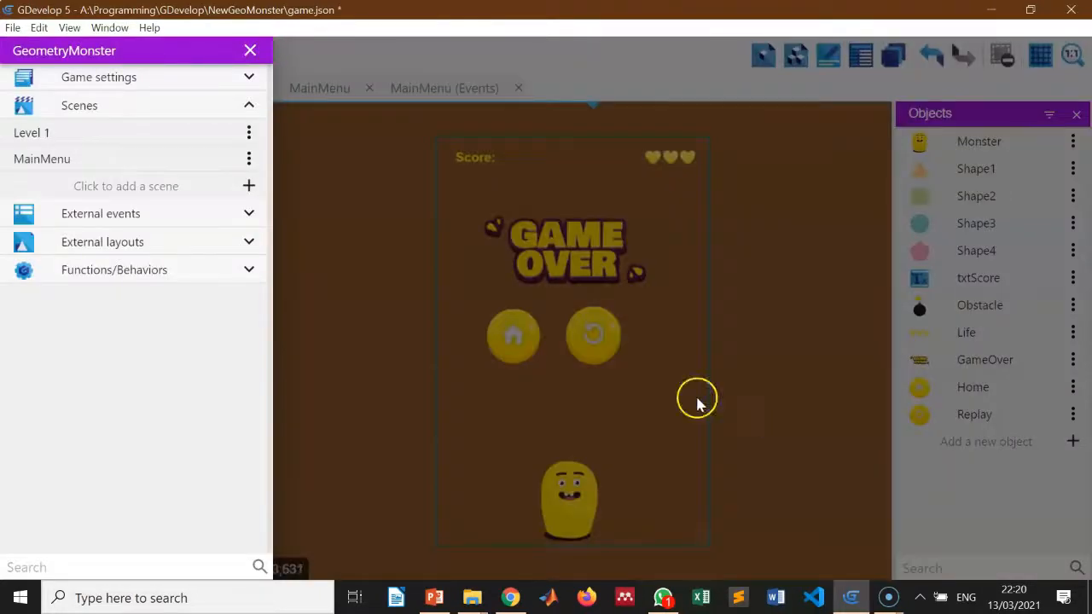
pyautogui.click(297, 91)
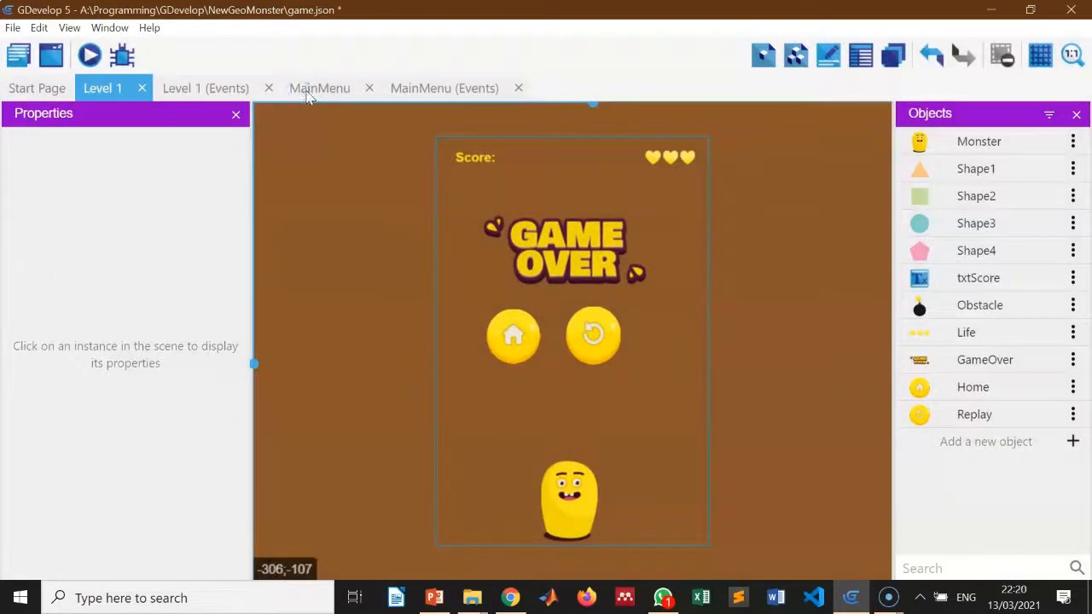
# Open the MainMenu scene and zoom out until its whole frame fits in the editor
pyautogui.click(300, 90)
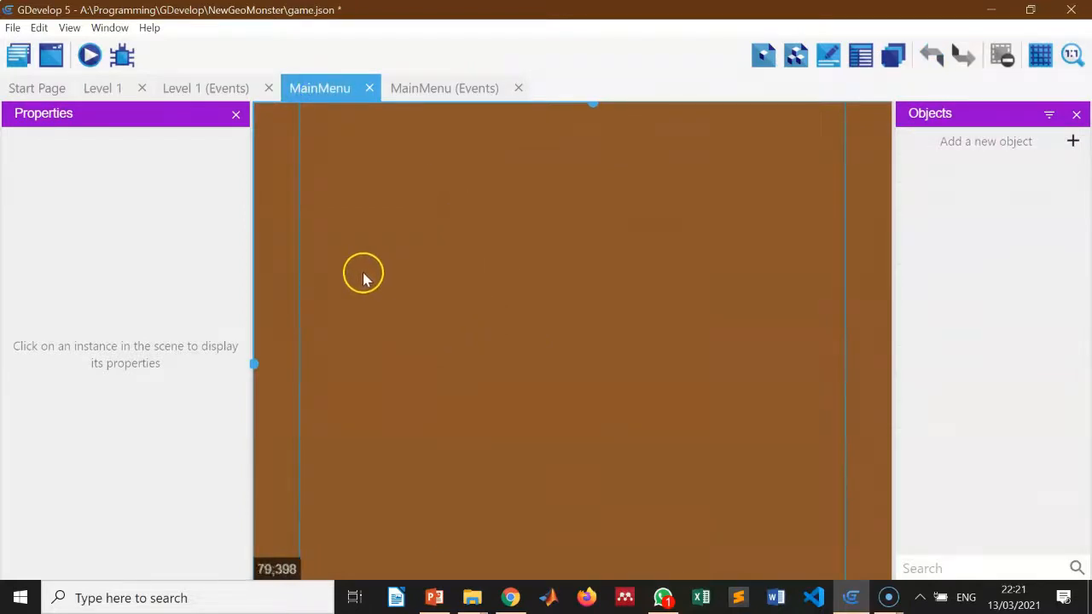
pyautogui.click(1071, 57)
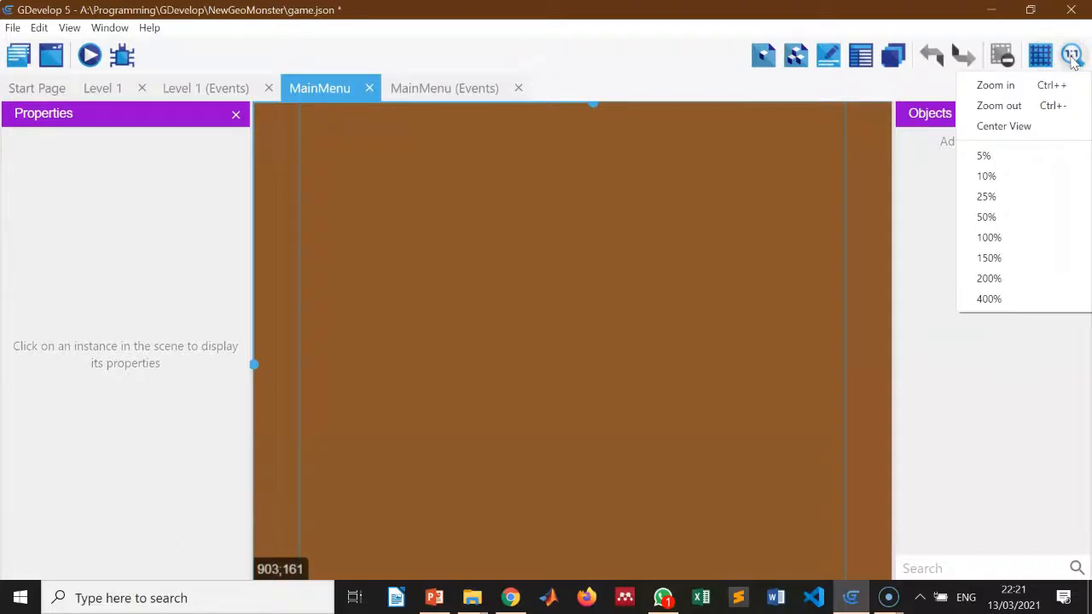
pyautogui.click(1024, 104)
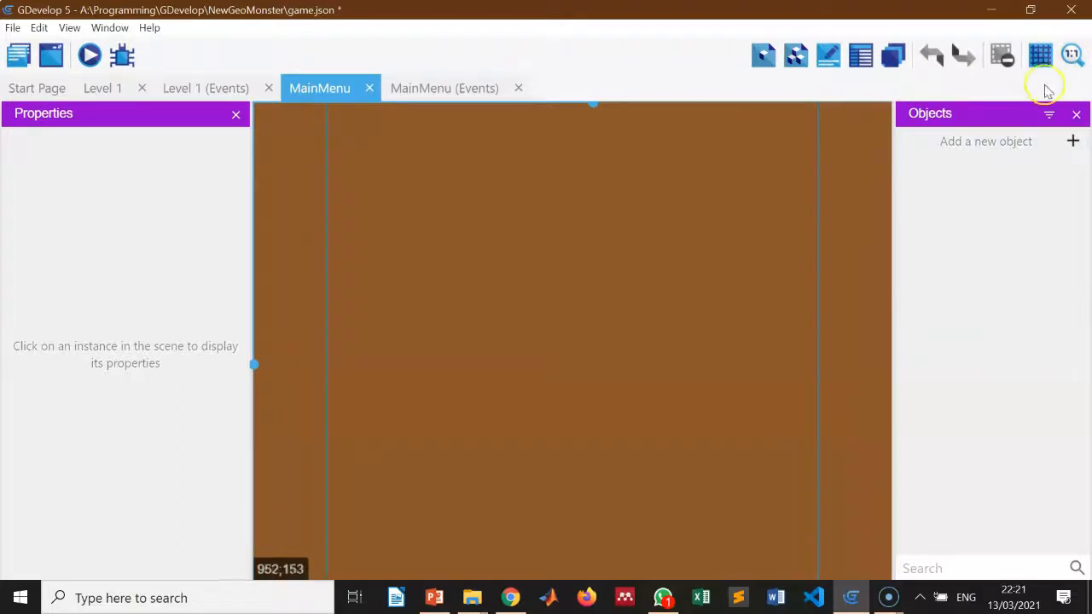
pyautogui.click(1071, 55)
pyautogui.click(1043, 104)
pyautogui.click(1071, 55)
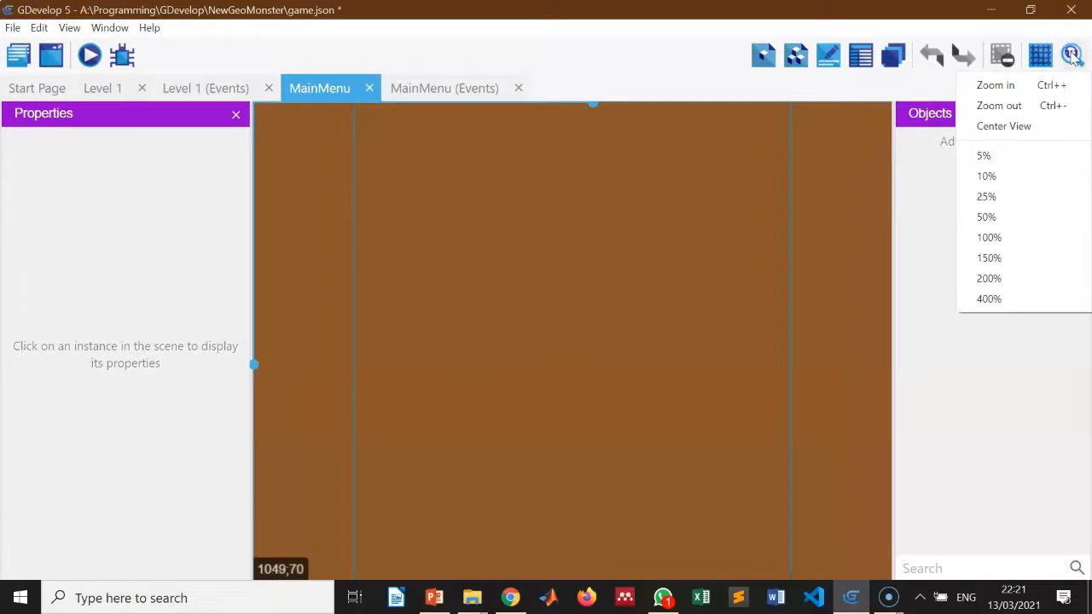
pyautogui.click(1042, 107)
pyautogui.click(1072, 55)
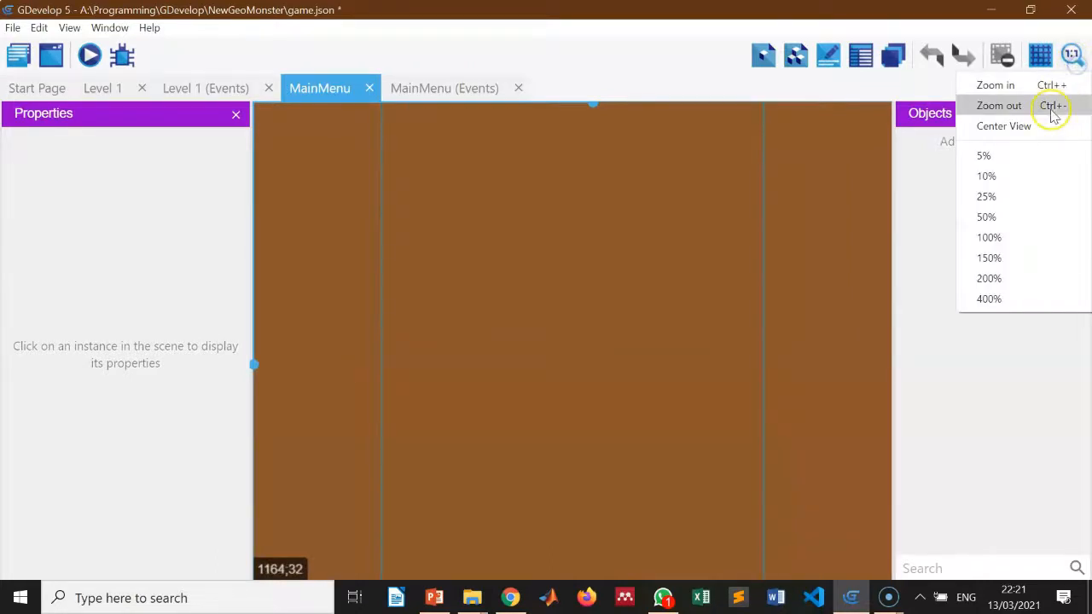
pyautogui.click(1053, 113)
pyautogui.click(1071, 54)
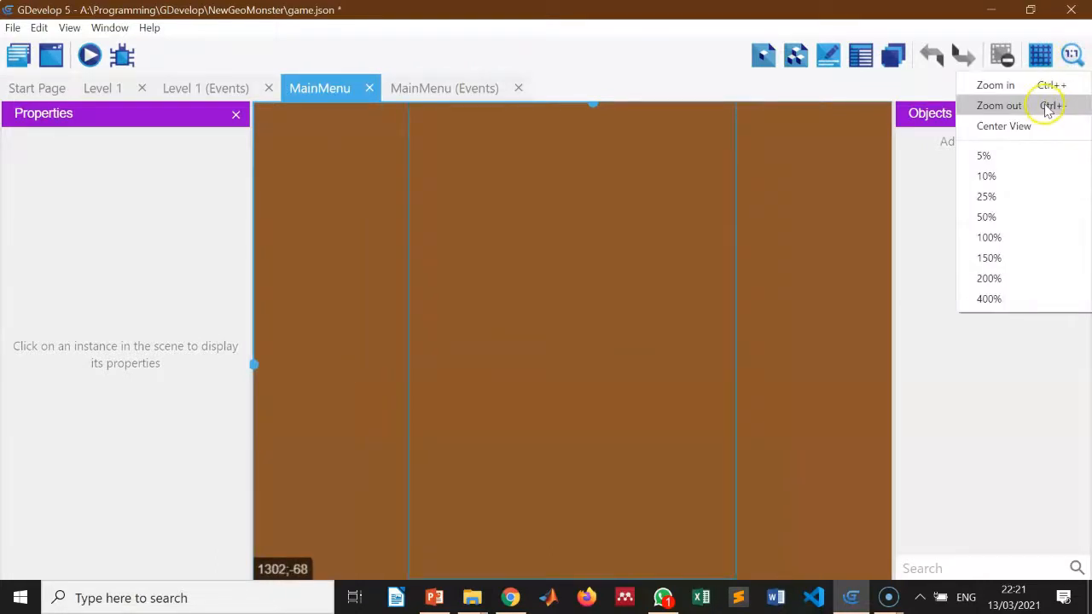
pyautogui.click(1047, 107)
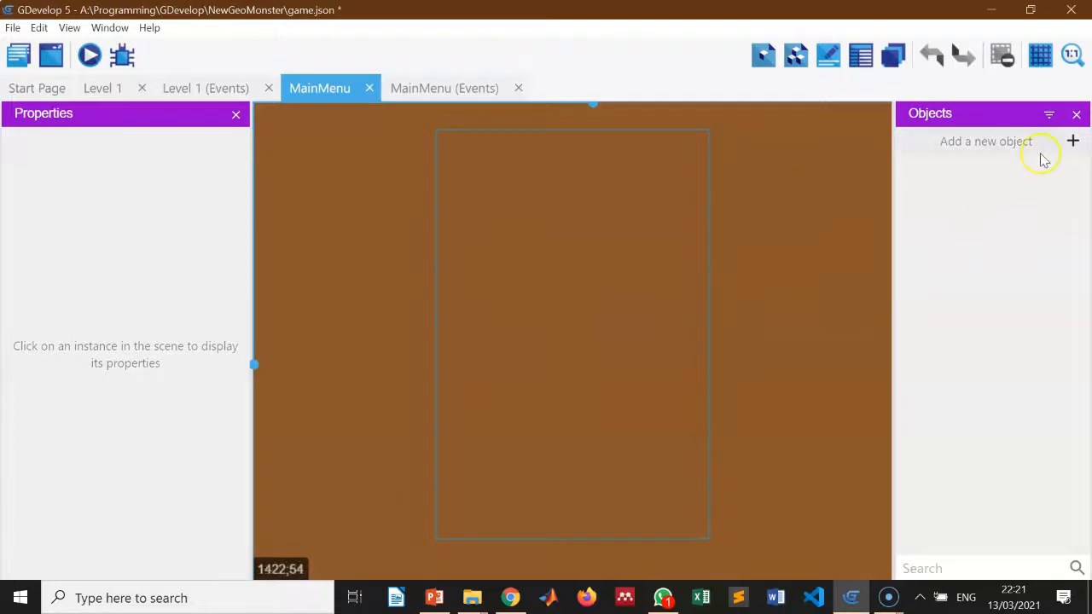
# Add a new Sprite object named GeoMonster to the MainMenu scene
pyautogui.click(1073, 142)
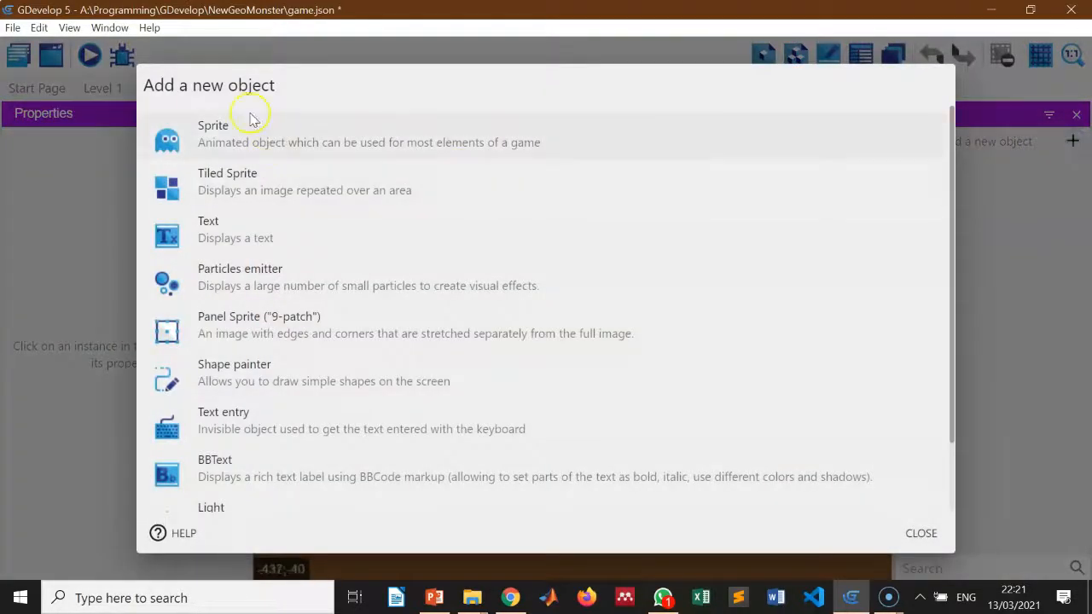
pyautogui.click(266, 145)
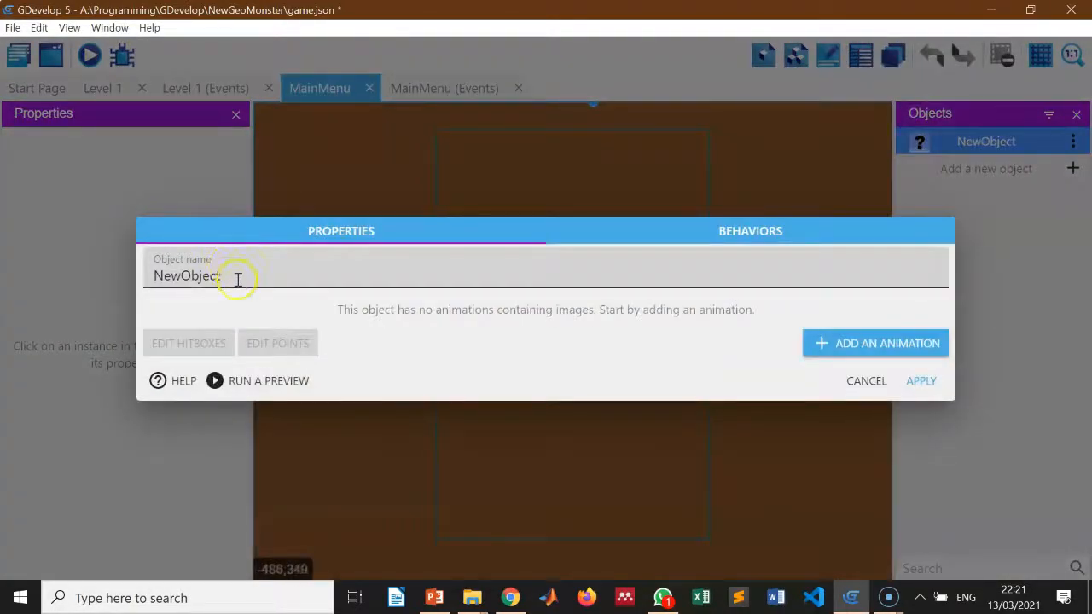
pyautogui.moveTo(237, 275); pyautogui.dragTo(71, 293)
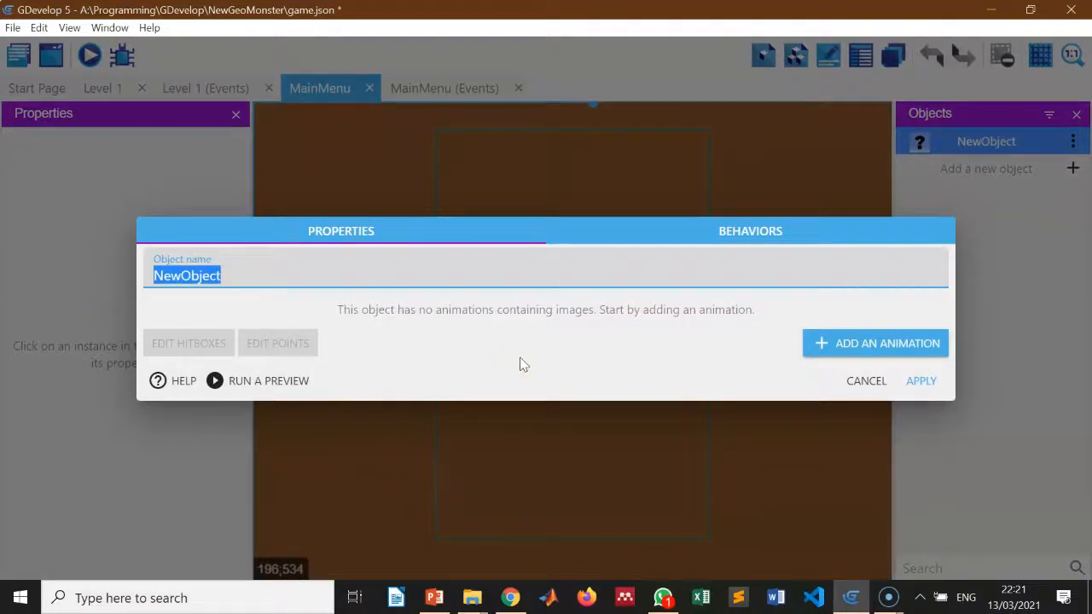
pyautogui.write('GeoMonster')
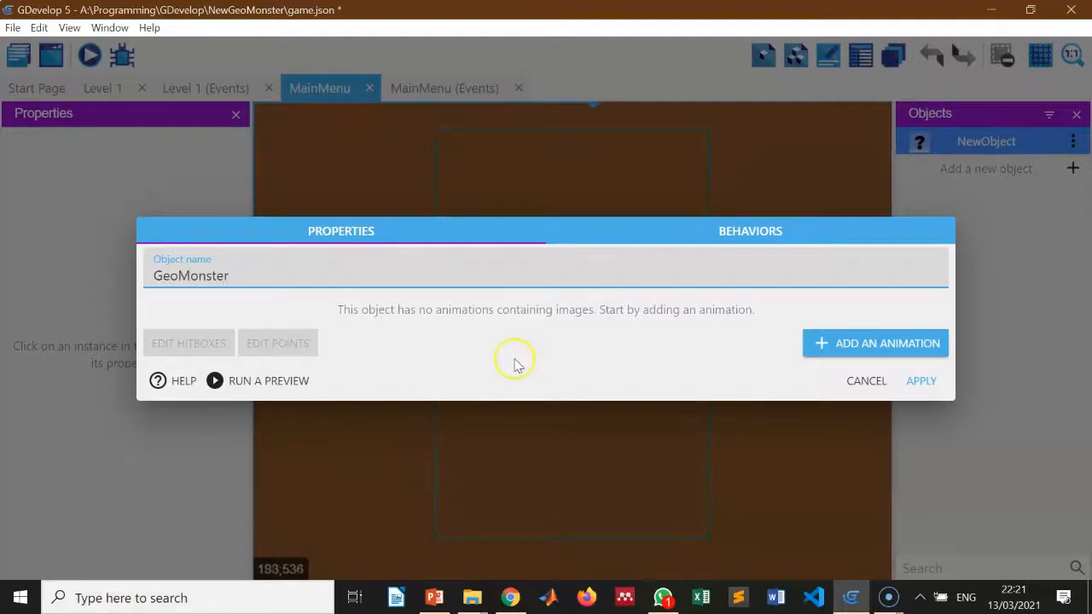
# Give GeoMonster an animation with game-title.png copied into the project folder, and place the title in the upper part of the scene
pyautogui.click(882, 337)
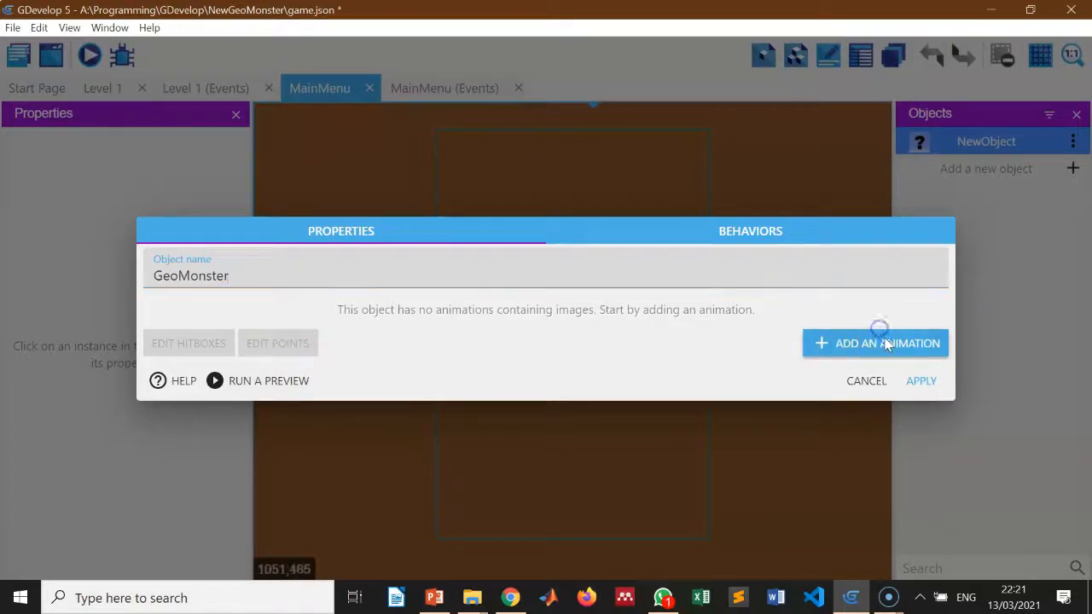
pyautogui.click(198, 348)
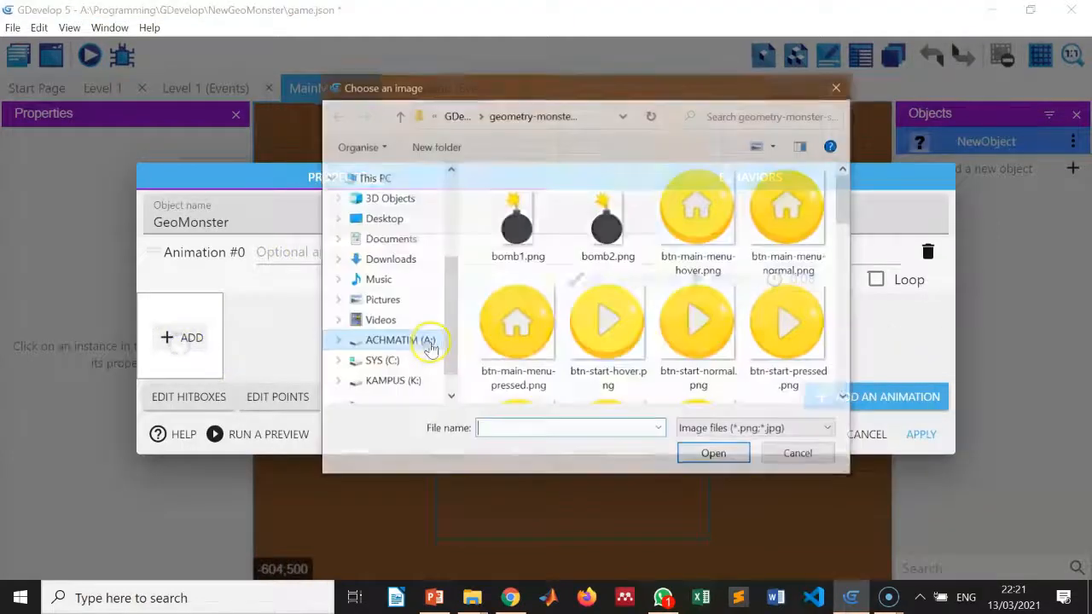
pyautogui.moveTo(850, 220); pyautogui.dragTo(855, 271)
pyautogui.click(517, 266)
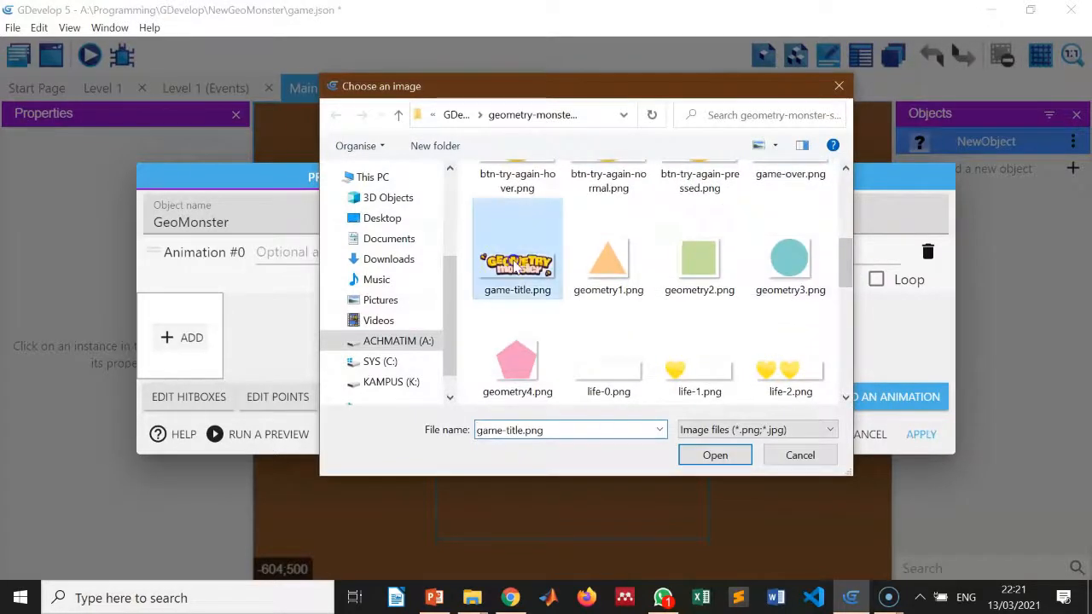
pyautogui.click(717, 456)
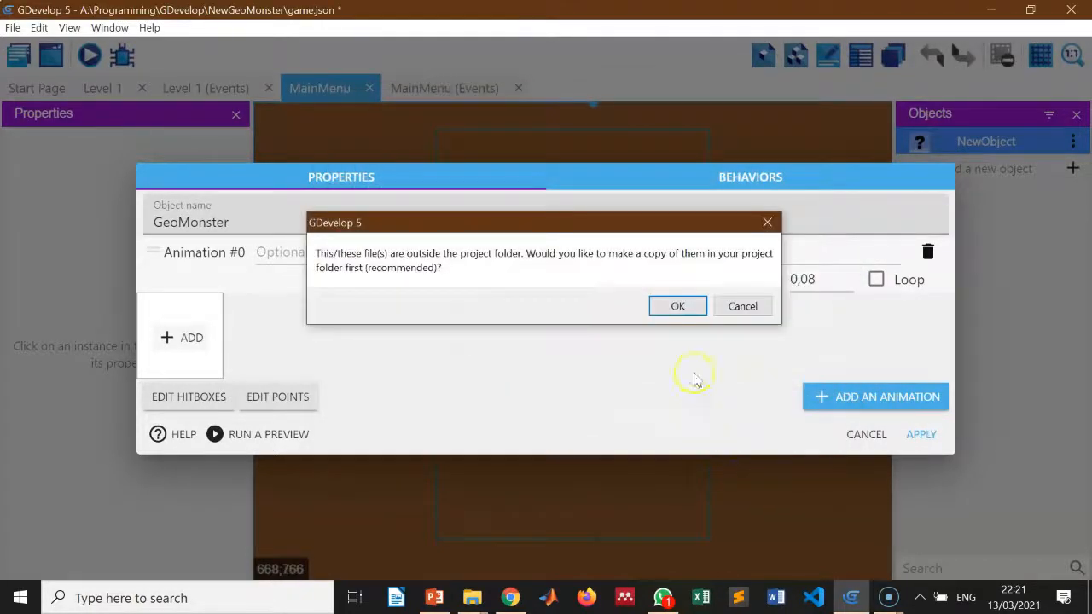
pyautogui.click(677, 306)
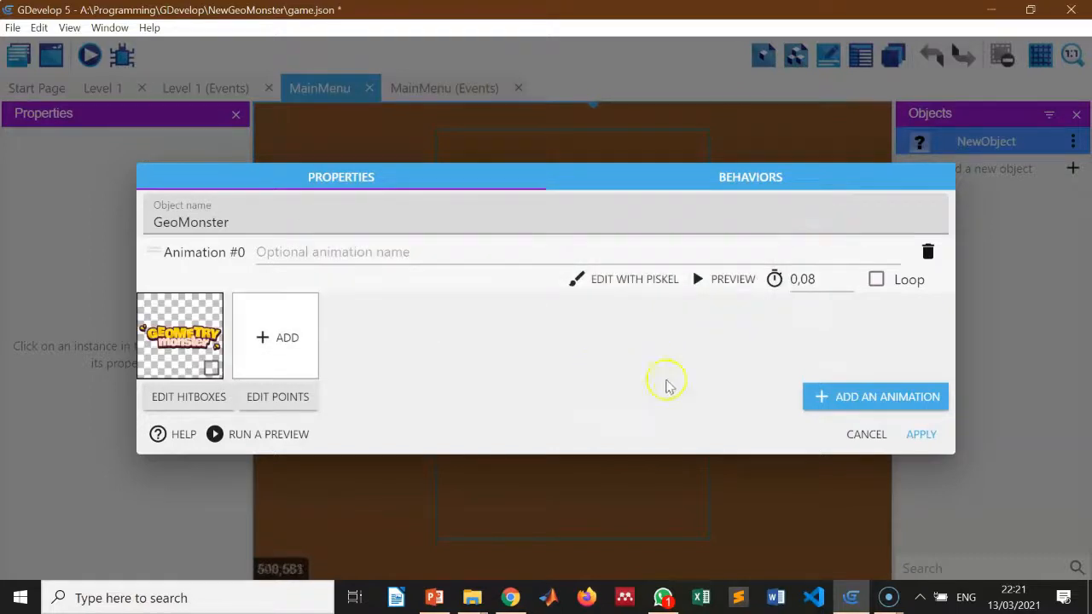
pyautogui.click(922, 436)
pyautogui.moveTo(998, 141); pyautogui.dragTo(454, 225)
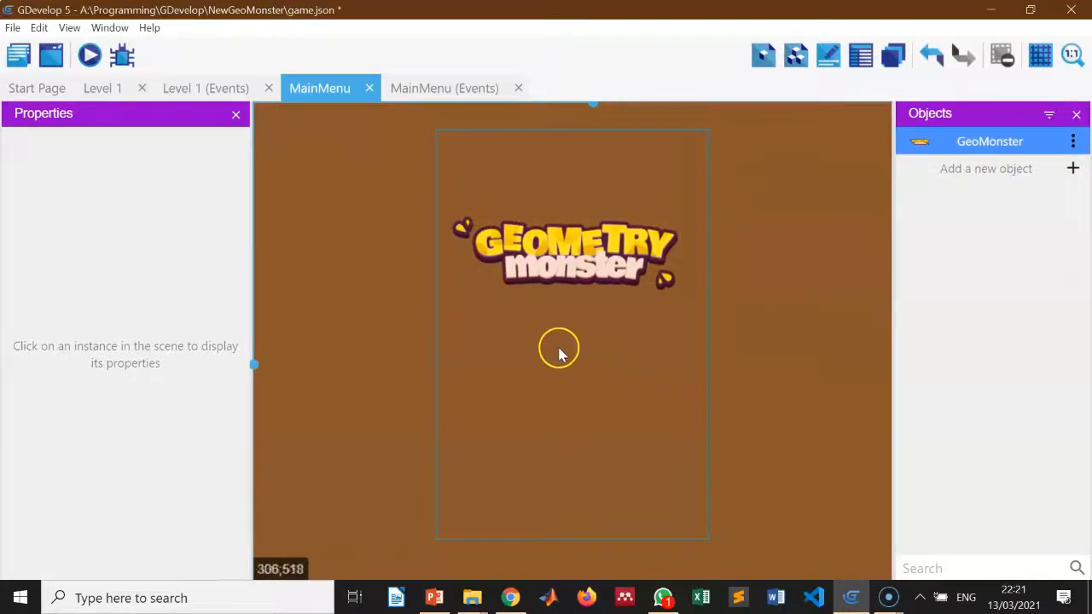
# Add a second Sprite object to the MainMenu scene and name it Play
pyautogui.click(1072, 168)
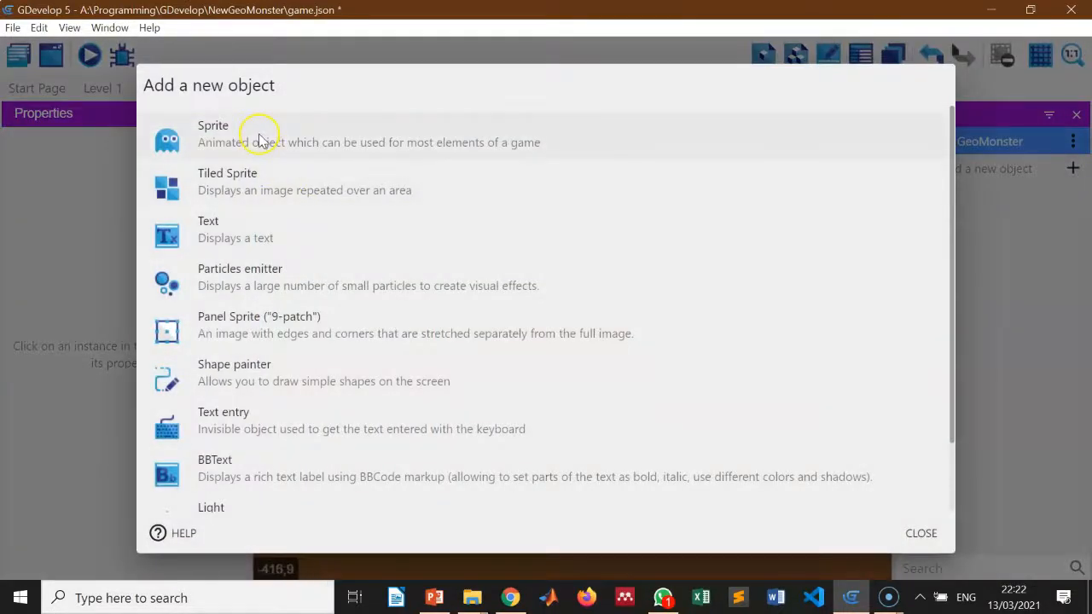
pyautogui.click(261, 136)
pyautogui.doubleClick(261, 277)
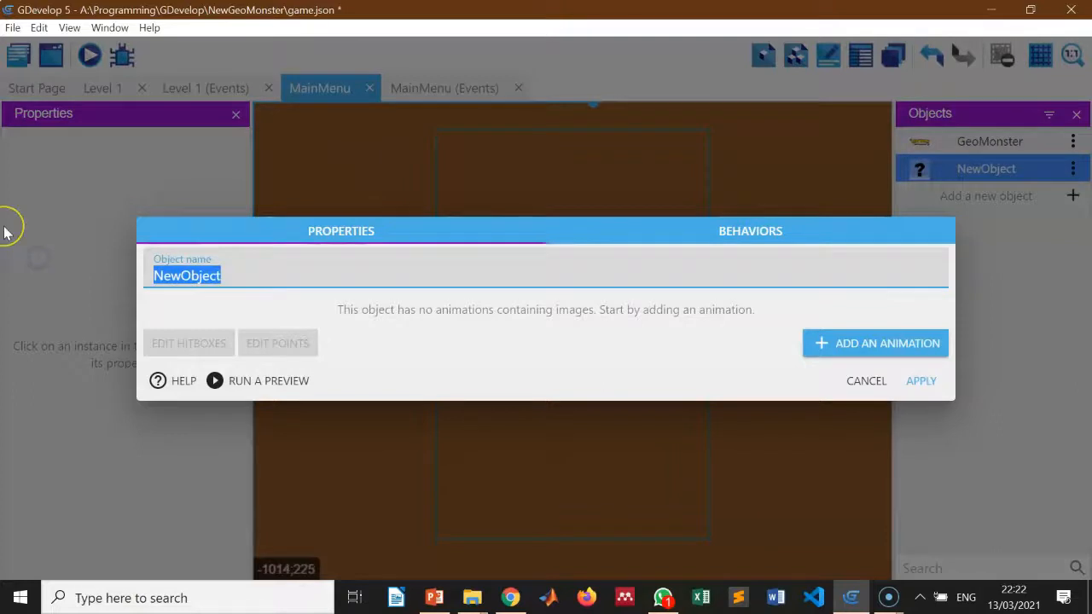
pyautogui.write('Play')
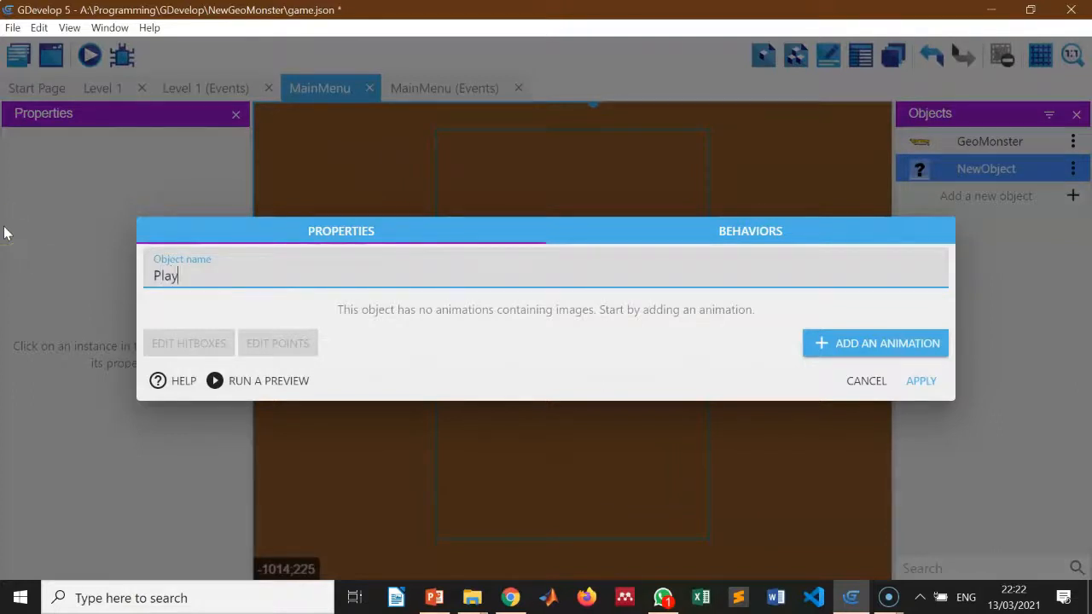
# Add an animation to the Play object with btn-start-normal.png, copying the image into the project folder, and apply the object
pyautogui.click(896, 349)
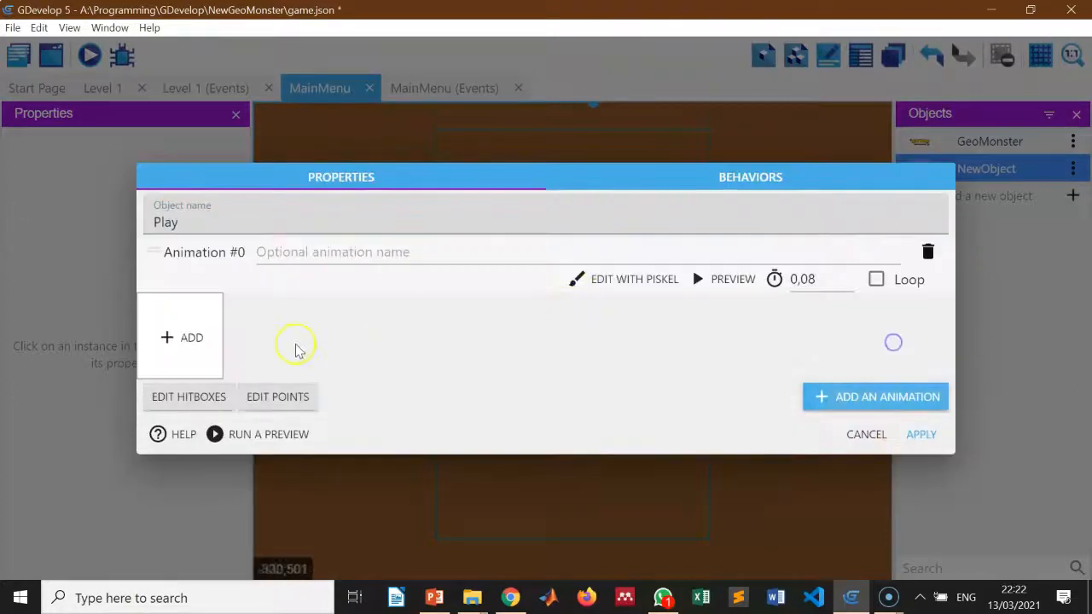
pyautogui.click(176, 336)
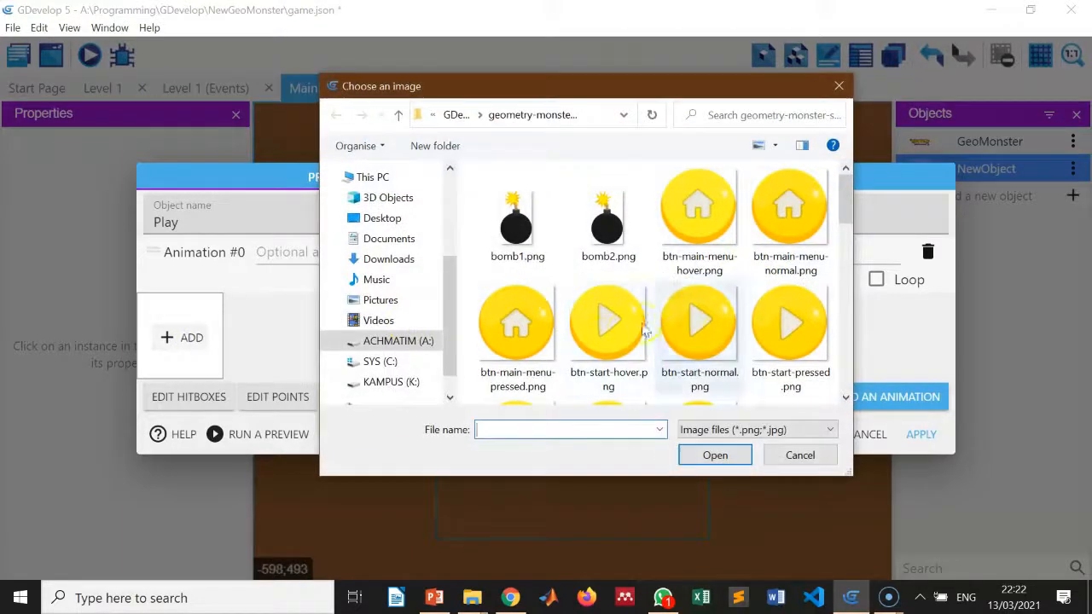
pyautogui.click(701, 314)
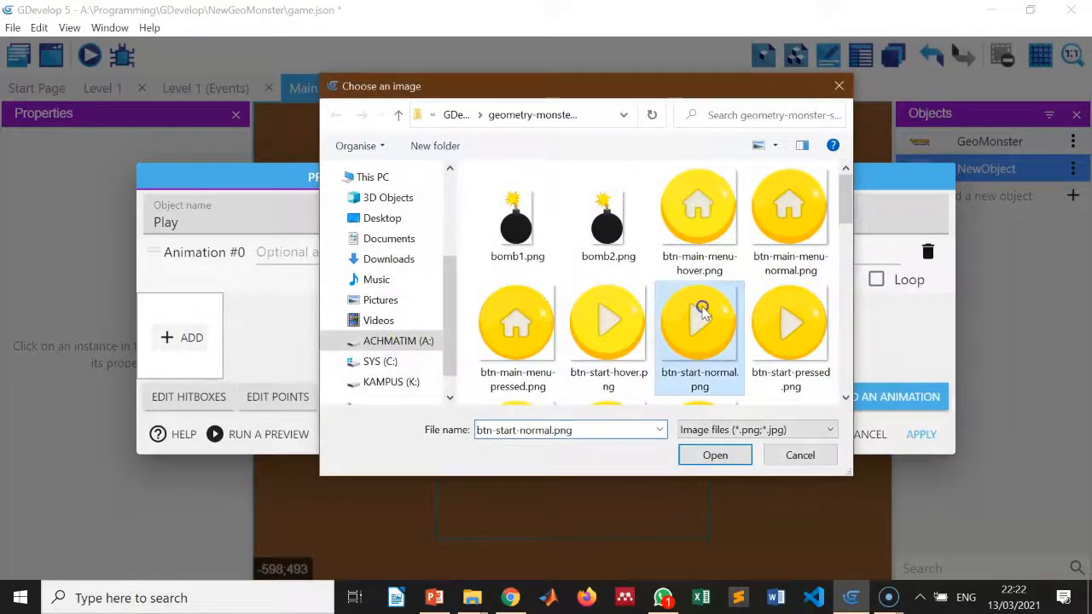
pyautogui.click(714, 456)
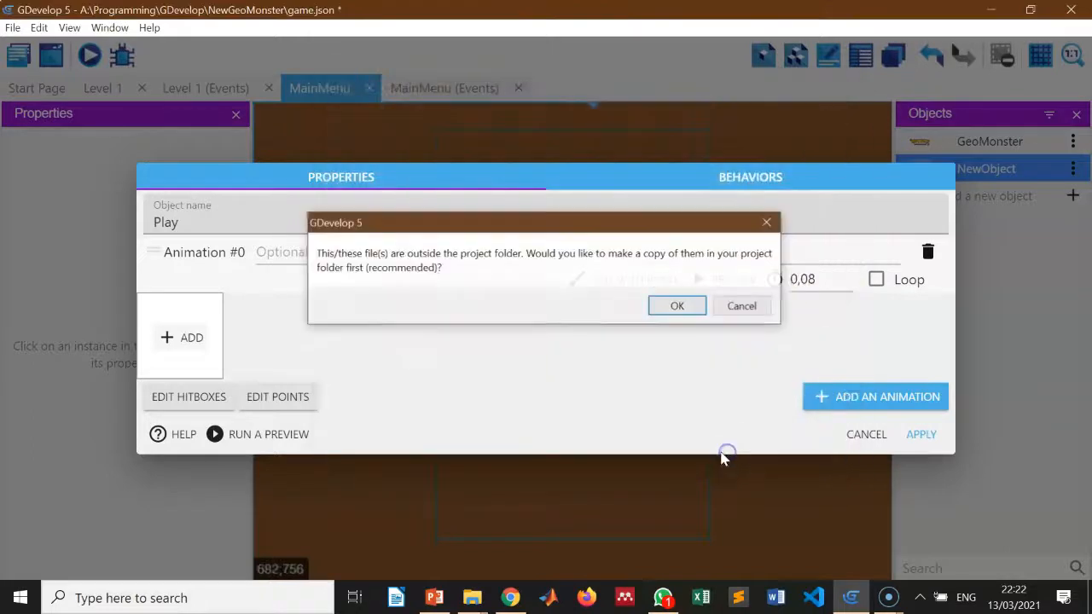
pyautogui.click(679, 307)
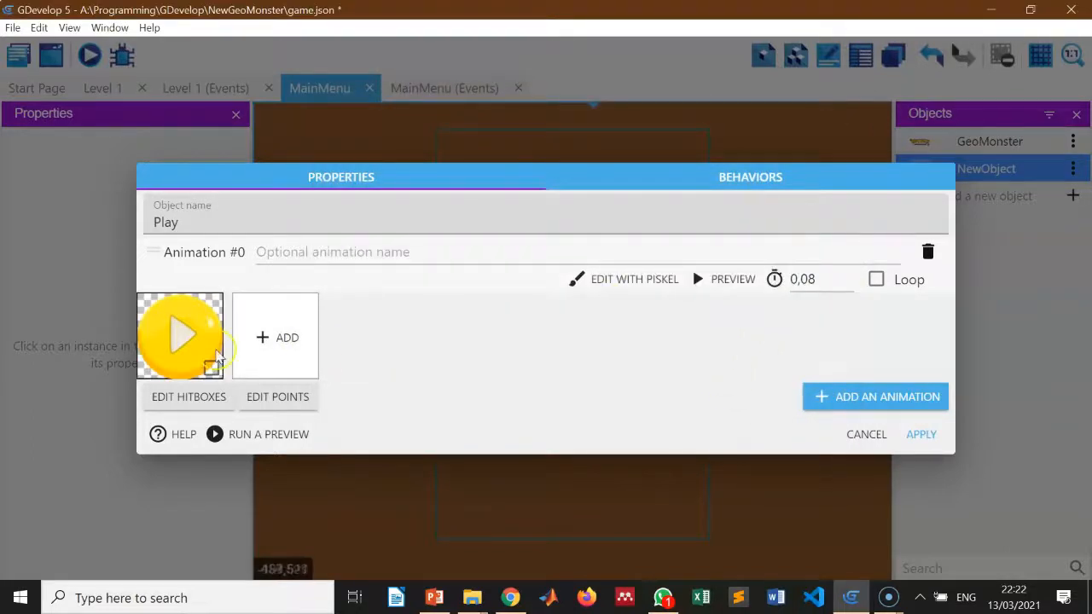
pyautogui.click(921, 435)
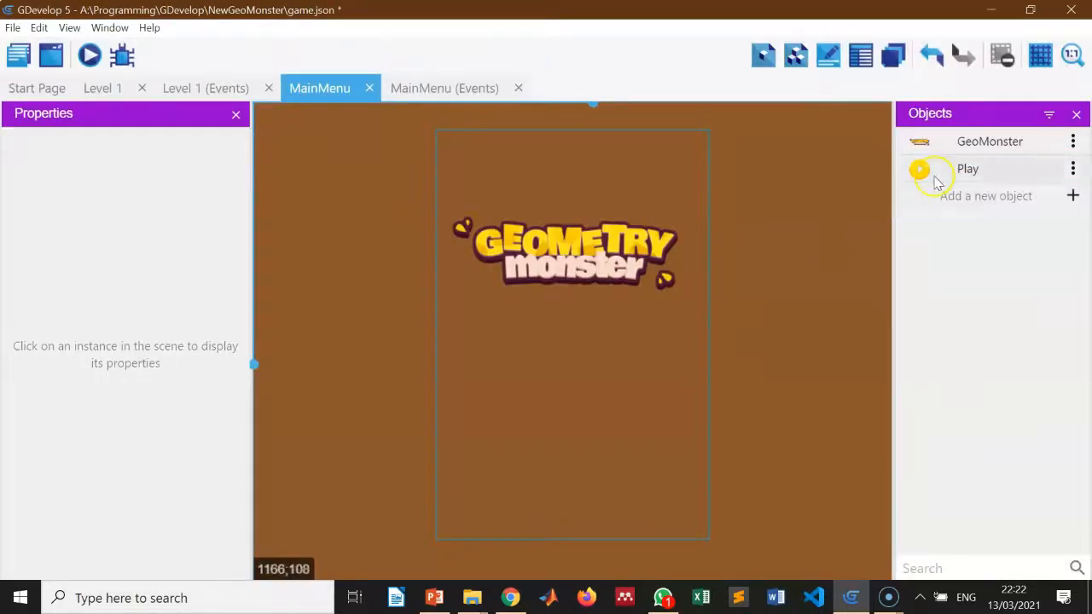
# Place the Play button below the game title at about X 226, Y 405 and select it
pyautogui.moveTo(960, 179); pyautogui.dragTo(533, 309)
pyautogui.click(664, 390)
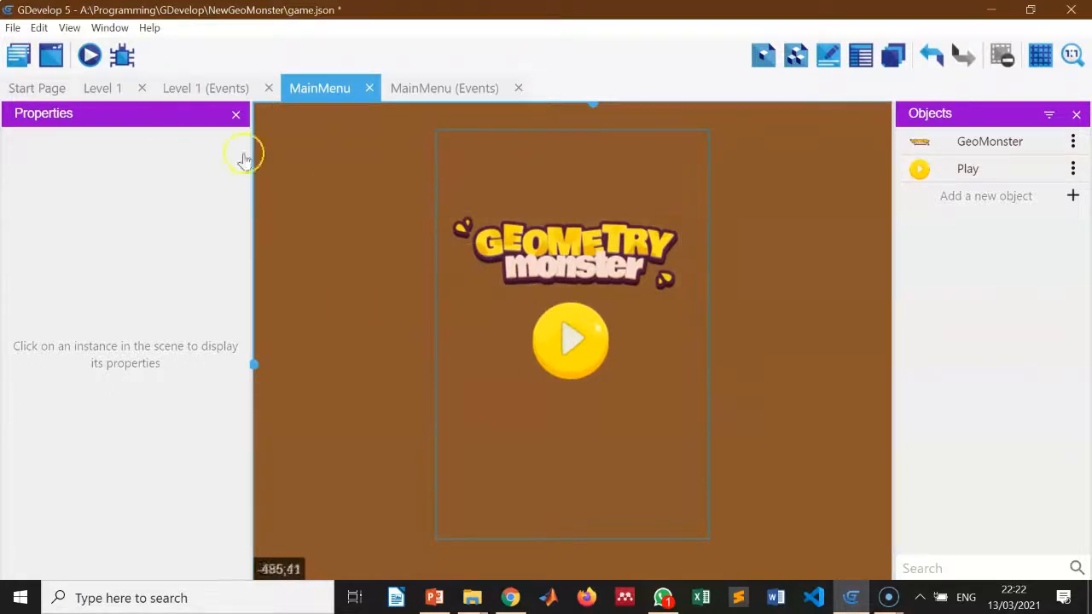
pyautogui.click(574, 351)
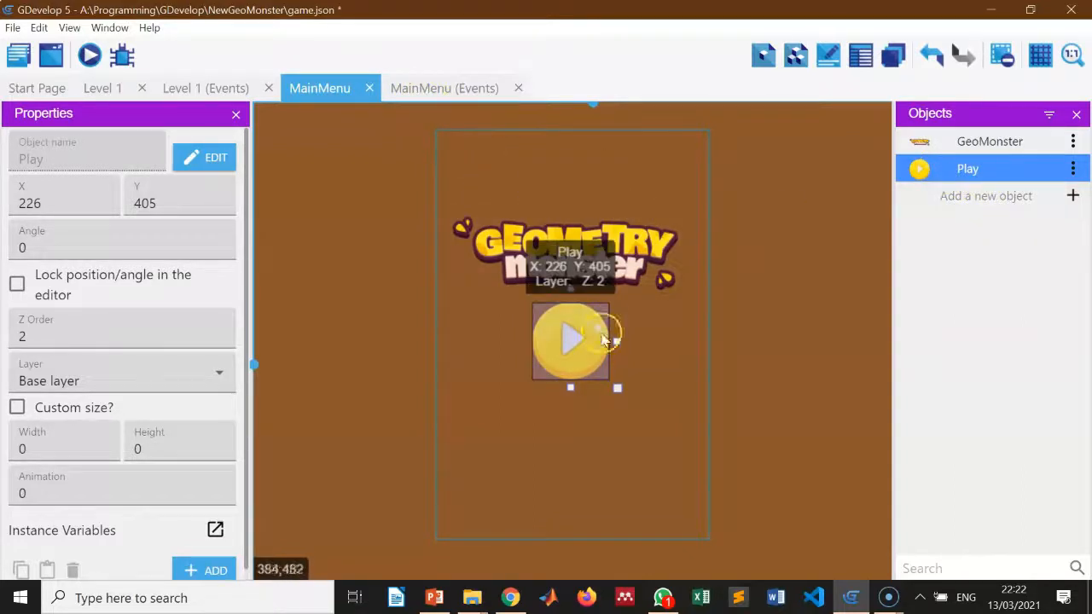
# Add a new event to the MainMenu events and start a condition for the Play object
pyautogui.click(432, 90)
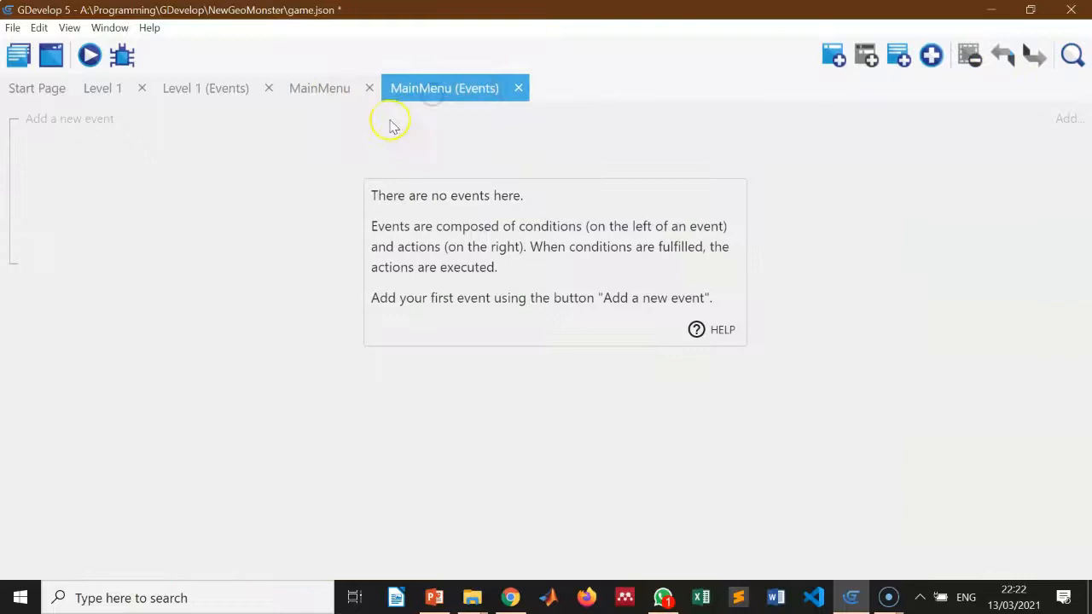
pyautogui.click(56, 121)
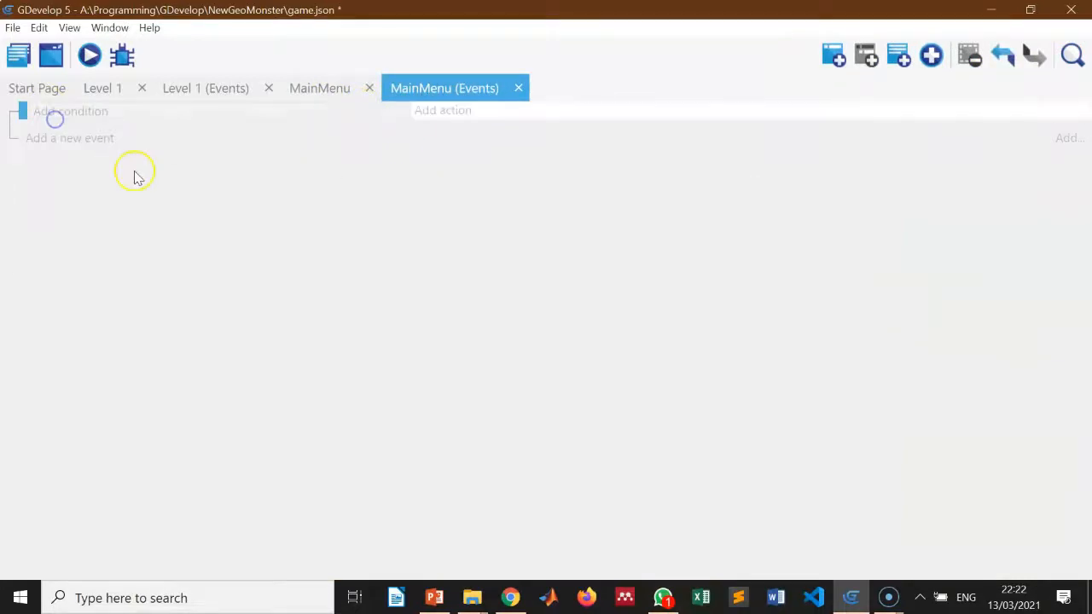
pyautogui.click(88, 114)
pyautogui.click(109, 220)
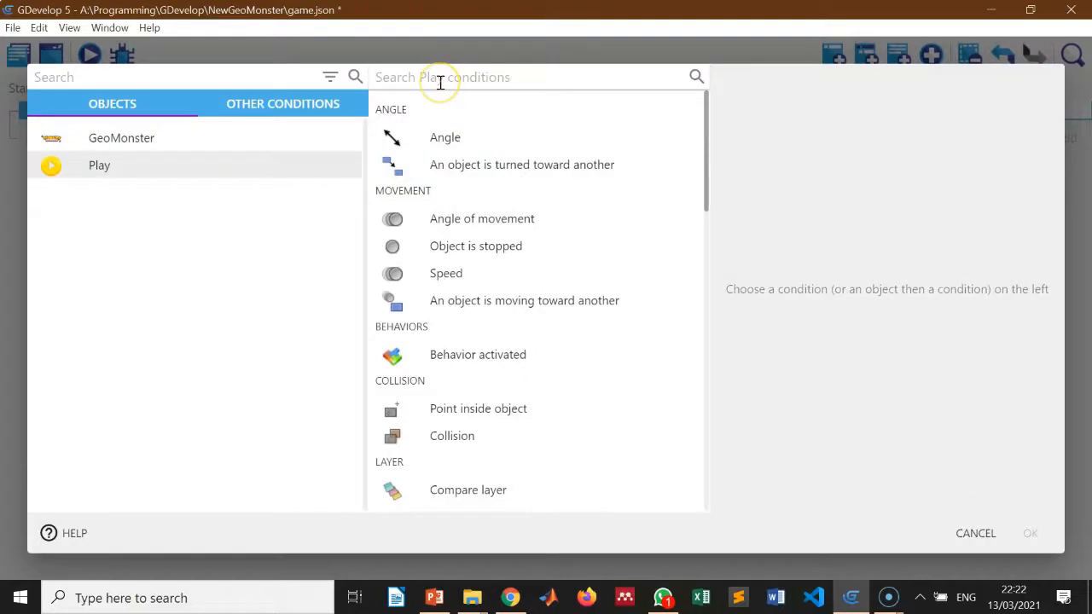
# Search the Play object's conditions for a click or press condition, trying "pre" and "cl"
pyautogui.write('c')
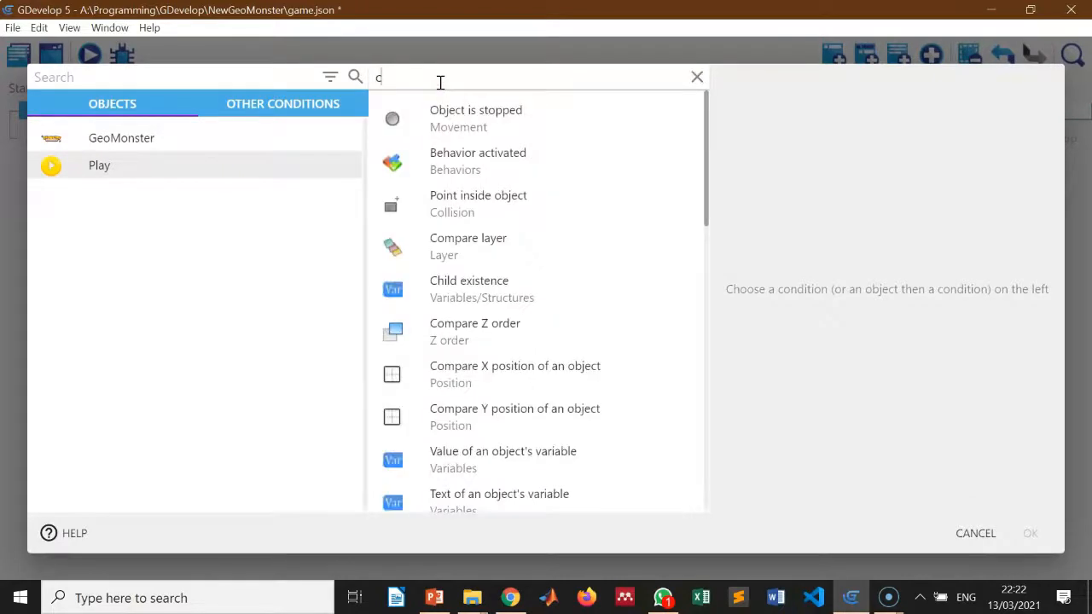
pyautogui.press('BackSpace')
pyautogui.write('pre')
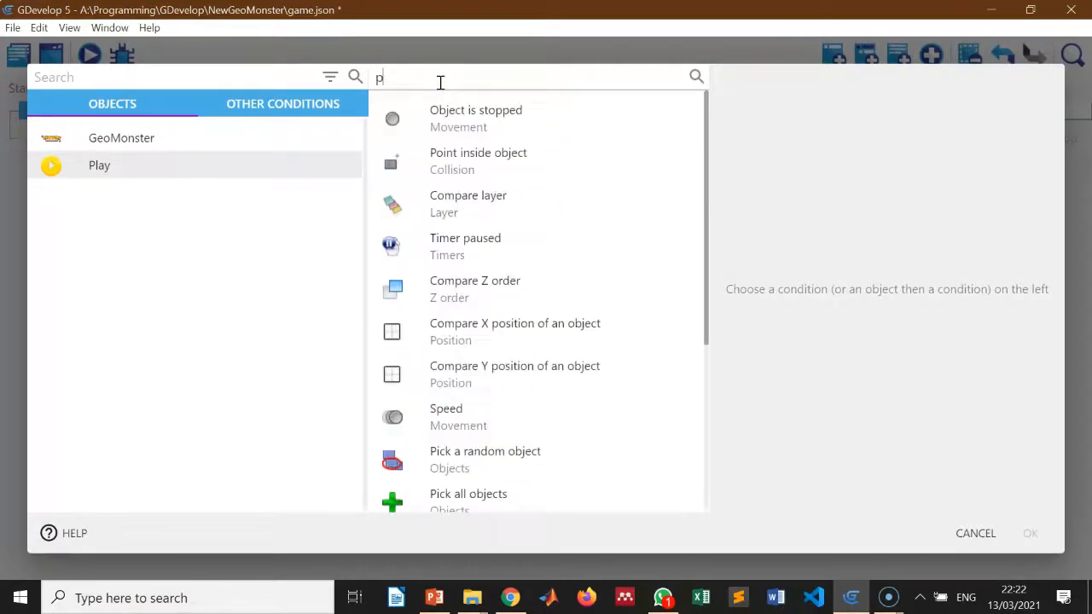
pyautogui.press('BackSpace')
pyautogui.press('BackSpace')
pyautogui.press('BackSpace')
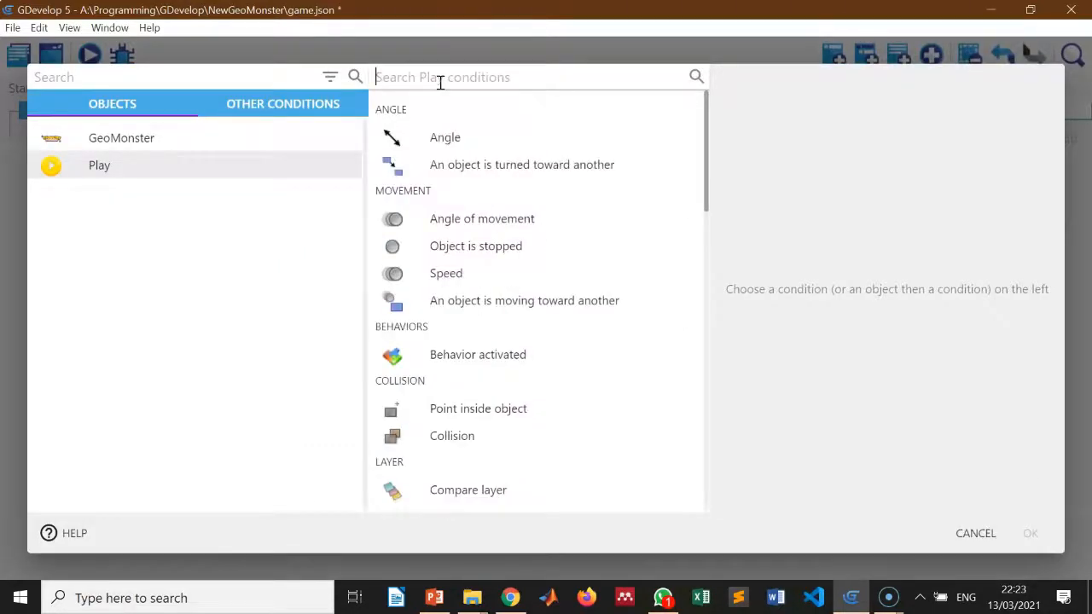
pyautogui.write('cl')
pyautogui.press('BackSpace')
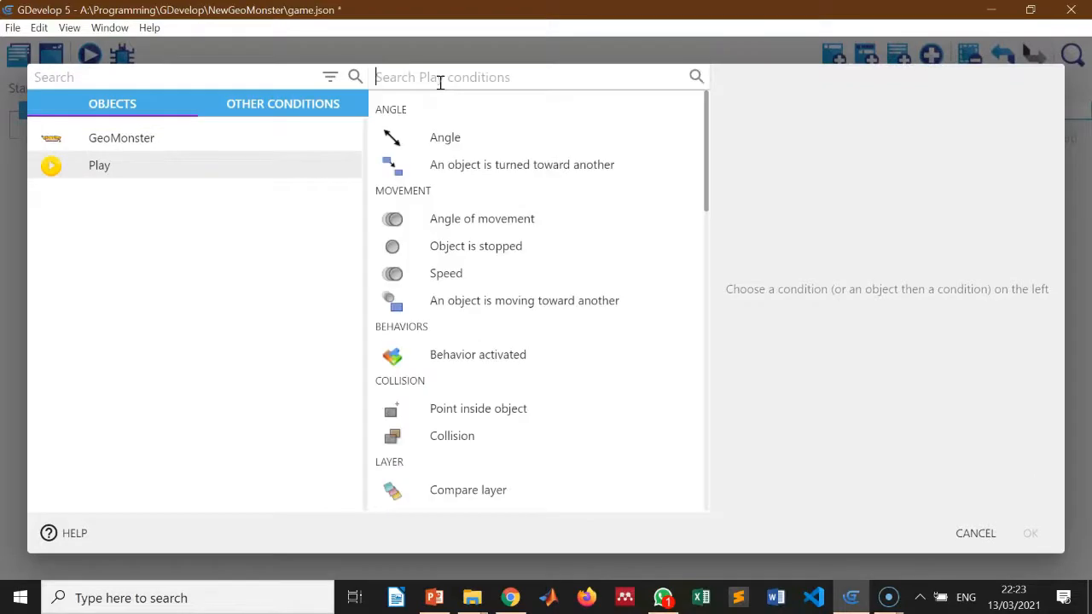
# Add the non-object condition "Mouse button pressed or touch held" to the event, with Left (primary) as the button to test
pyautogui.click(275, 105)
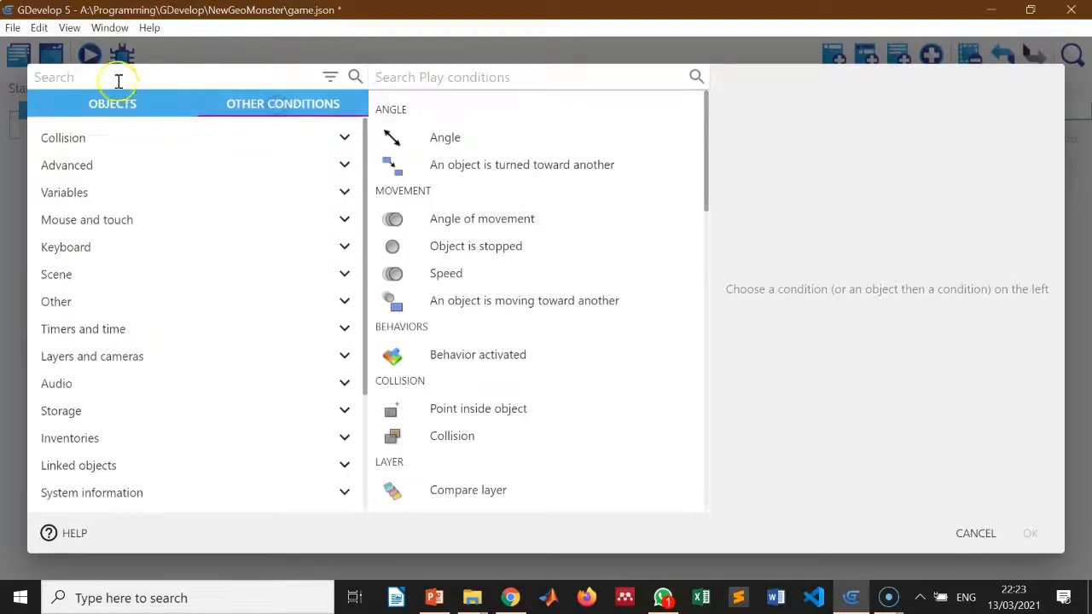
pyautogui.click(85, 77)
pyautogui.write('cl')
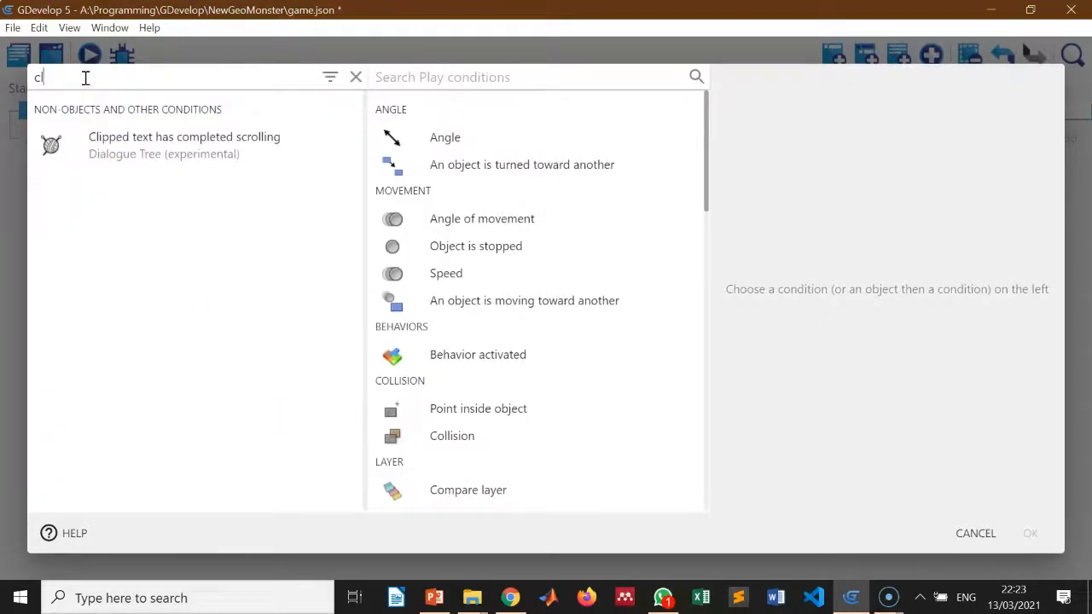
pyautogui.press('BackSpace')
pyautogui.press('BackSpace')
pyautogui.write('pre')
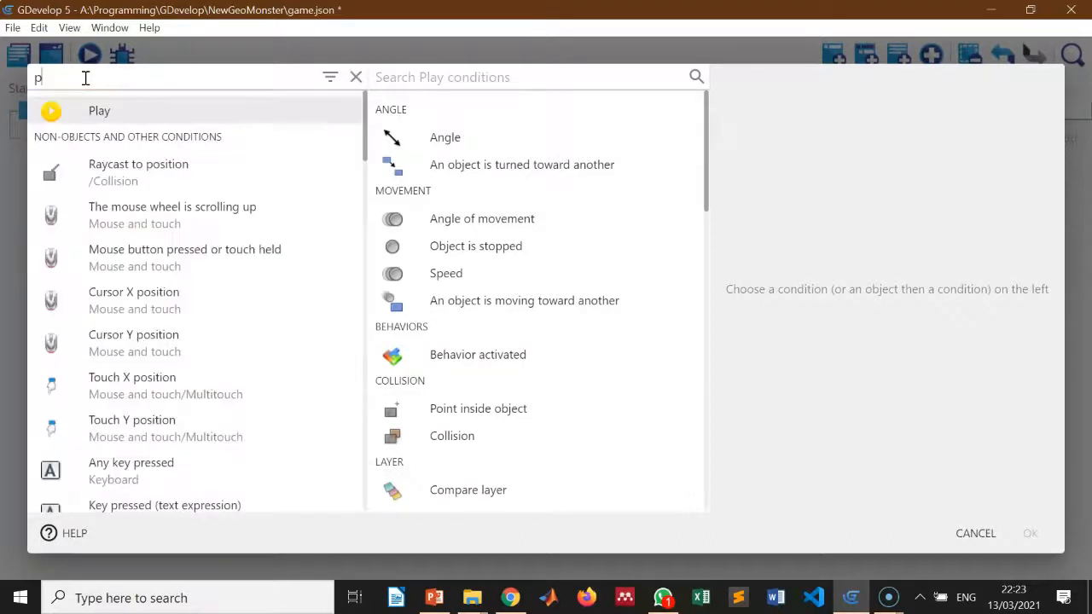
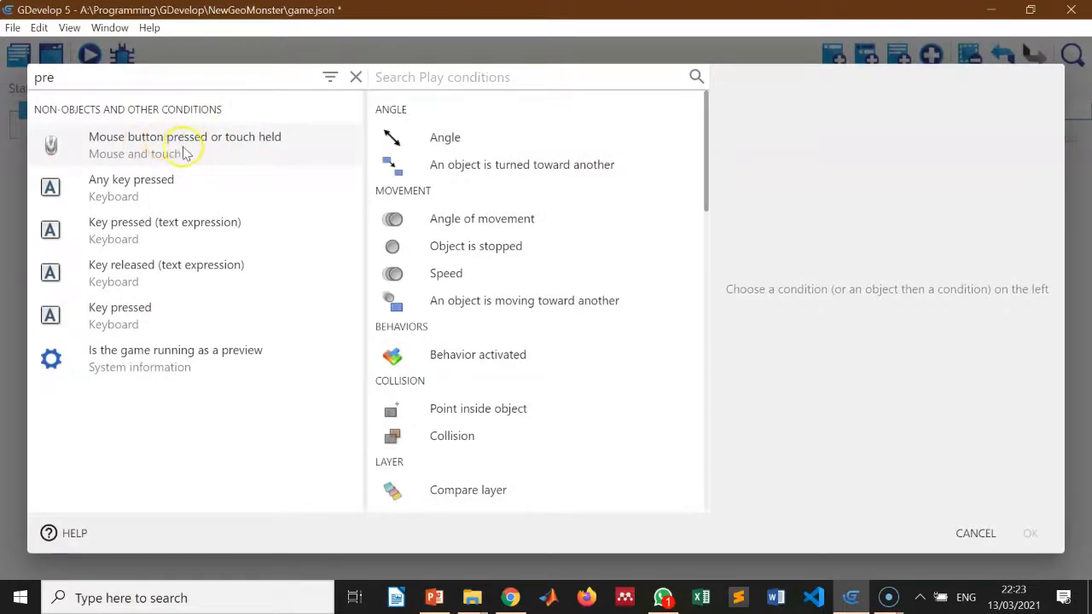
pyautogui.click(179, 150)
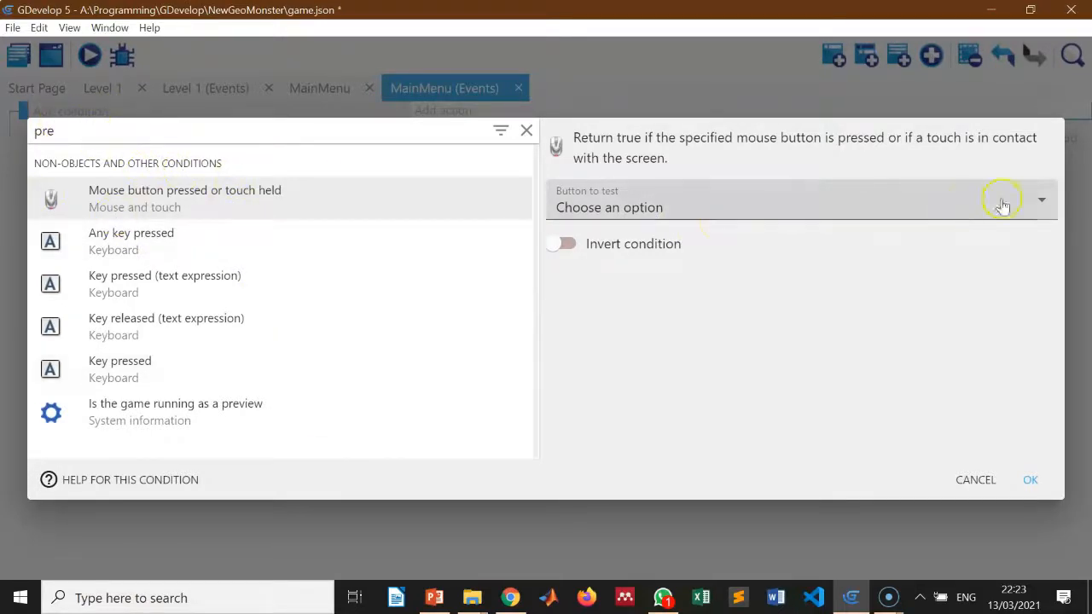
pyautogui.click(1042, 205)
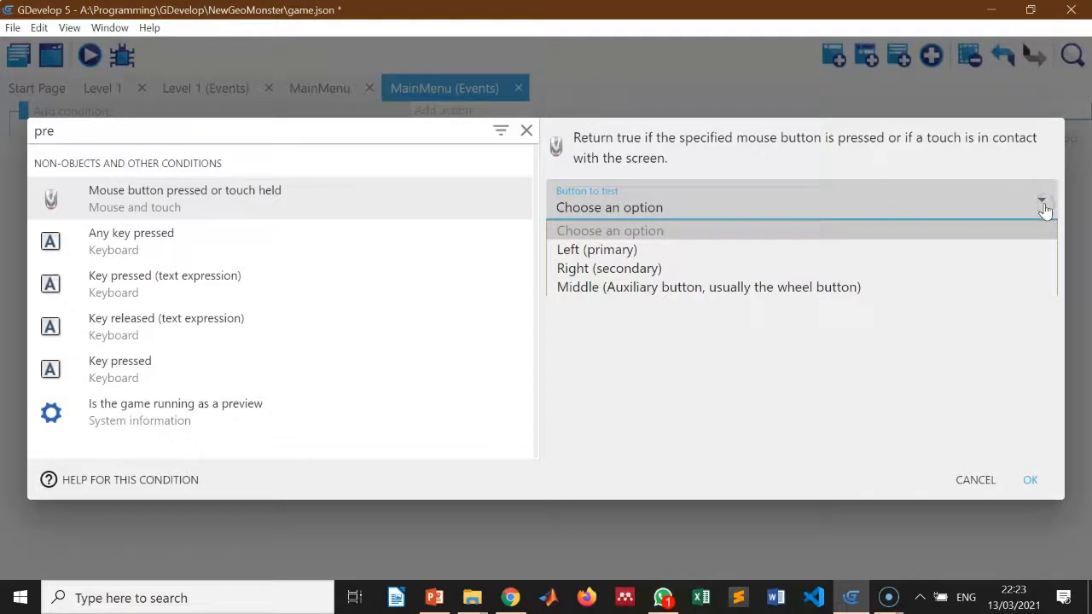
pyautogui.click(953, 250)
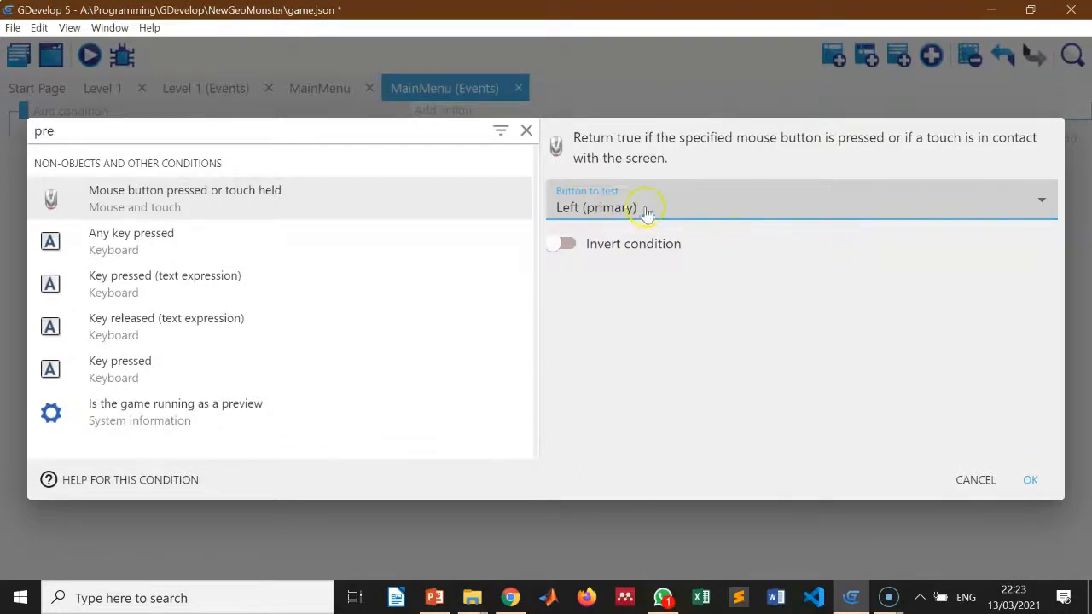
pyautogui.click(1031, 480)
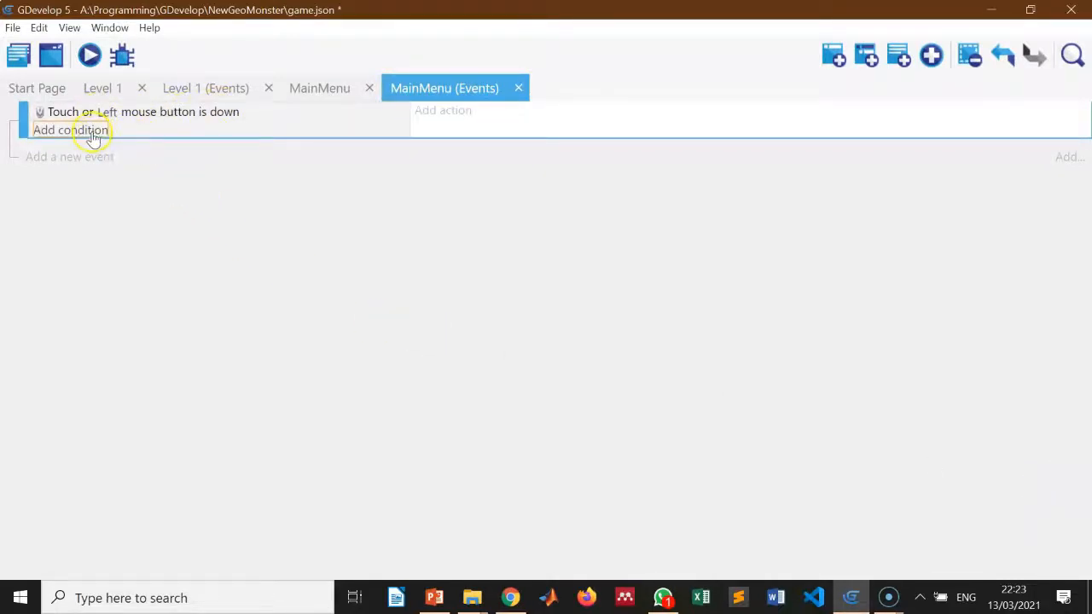
# Add a "Change the scene" action to the event that switches to "Level 1", without stopping other paused scenes
pyautogui.click(450, 111)
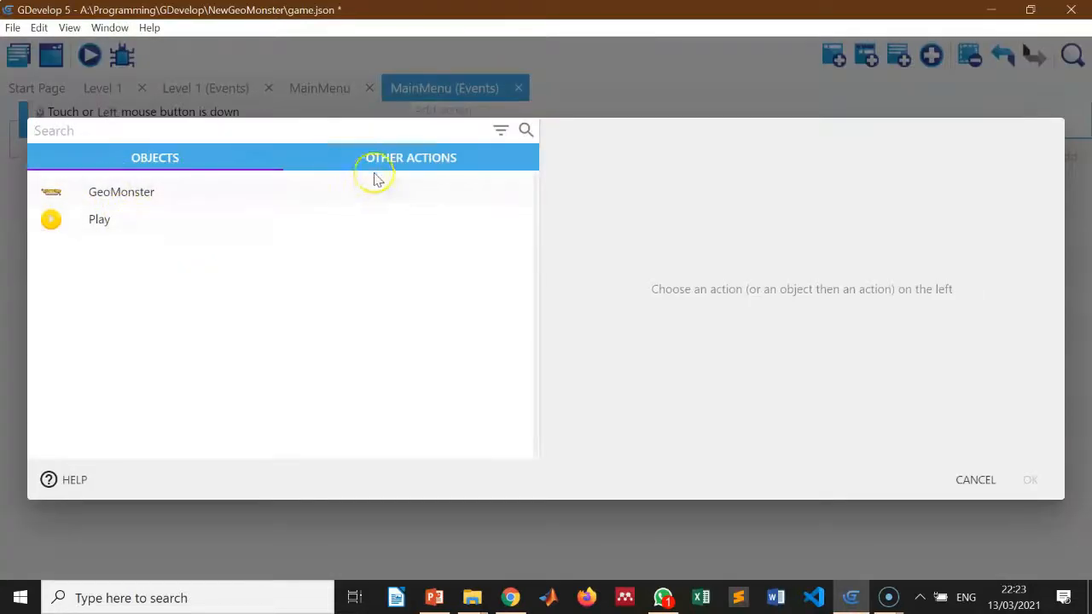
pyautogui.click(398, 158)
pyautogui.click(94, 84)
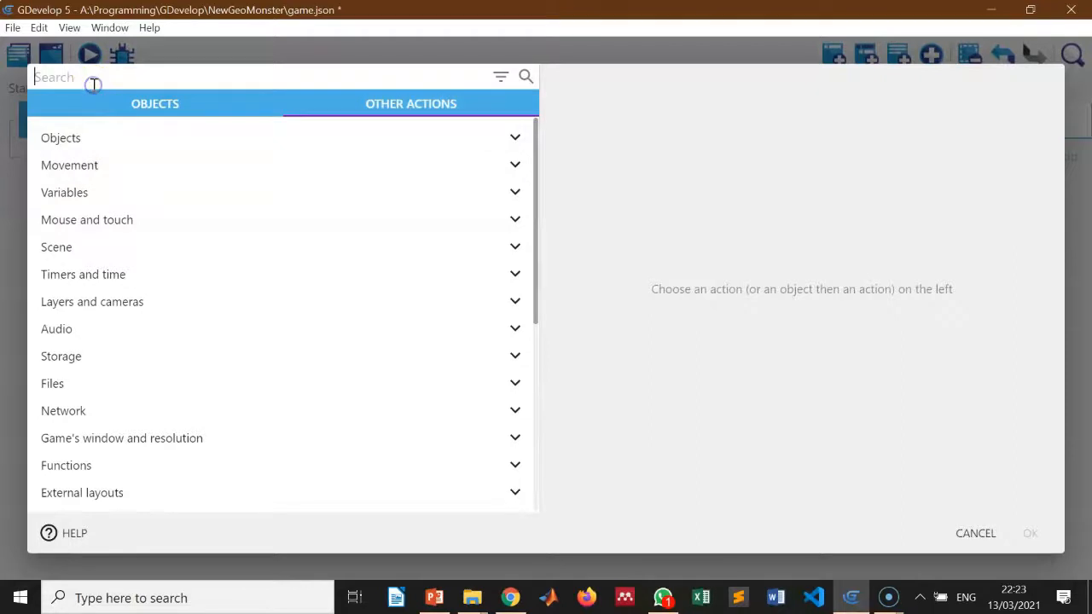
pyautogui.write('scene')
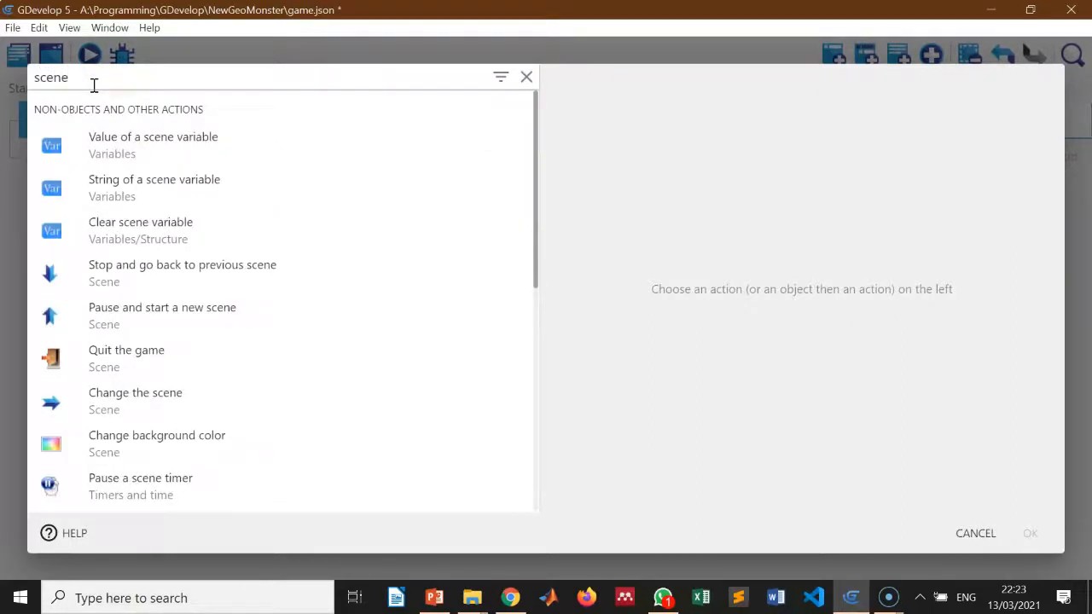
pyautogui.click(176, 395)
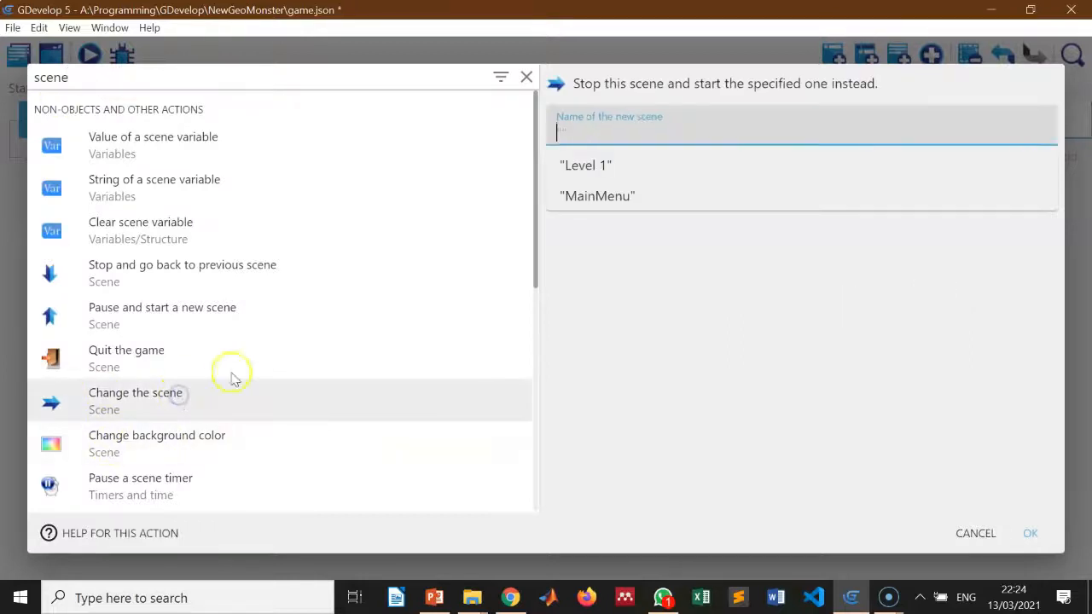
pyautogui.click(617, 165)
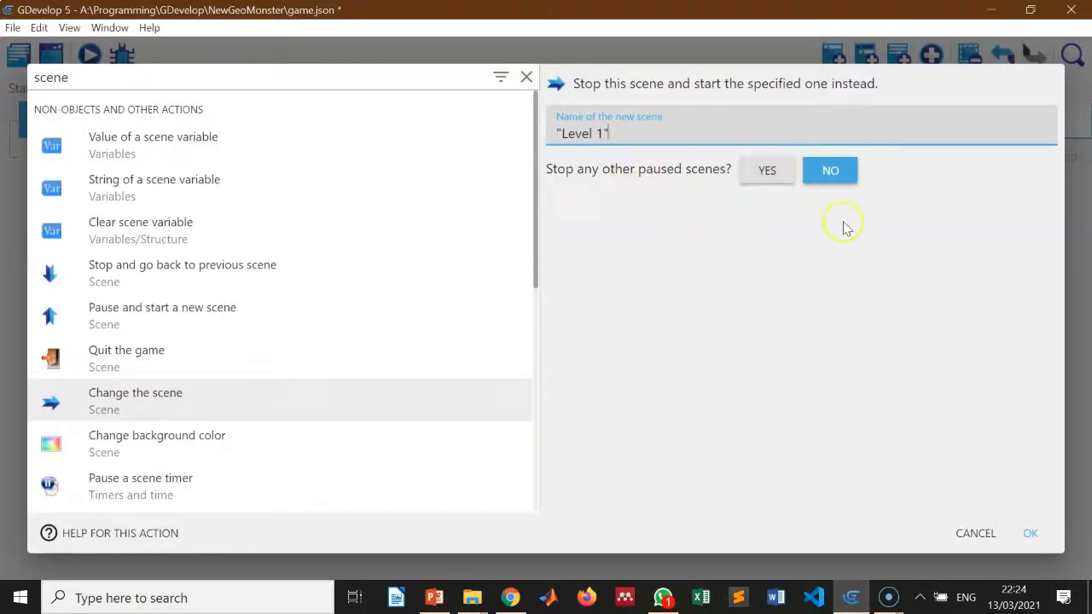
pyautogui.click(1030, 534)
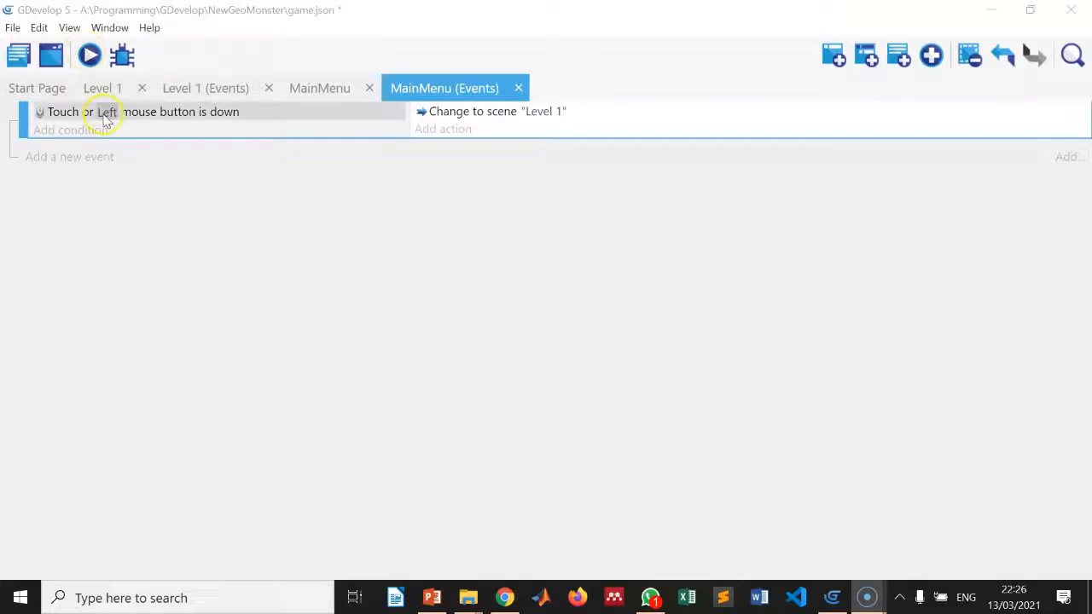
# Preview the game, test the main menu by clicking beside the Play button, and close the preview
pyautogui.click(90, 56)
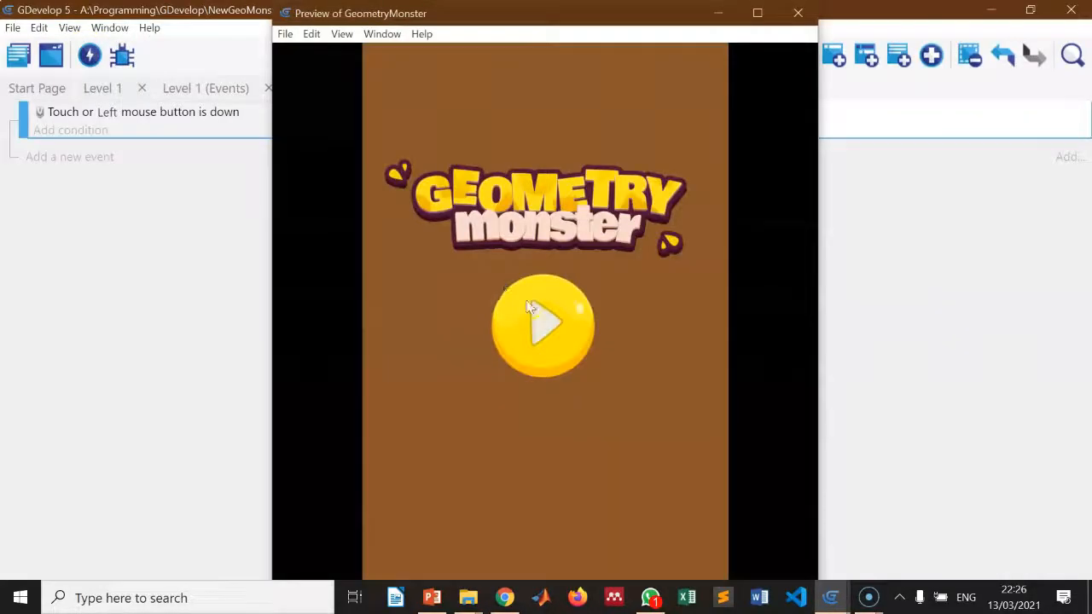
pyautogui.click(450, 404)
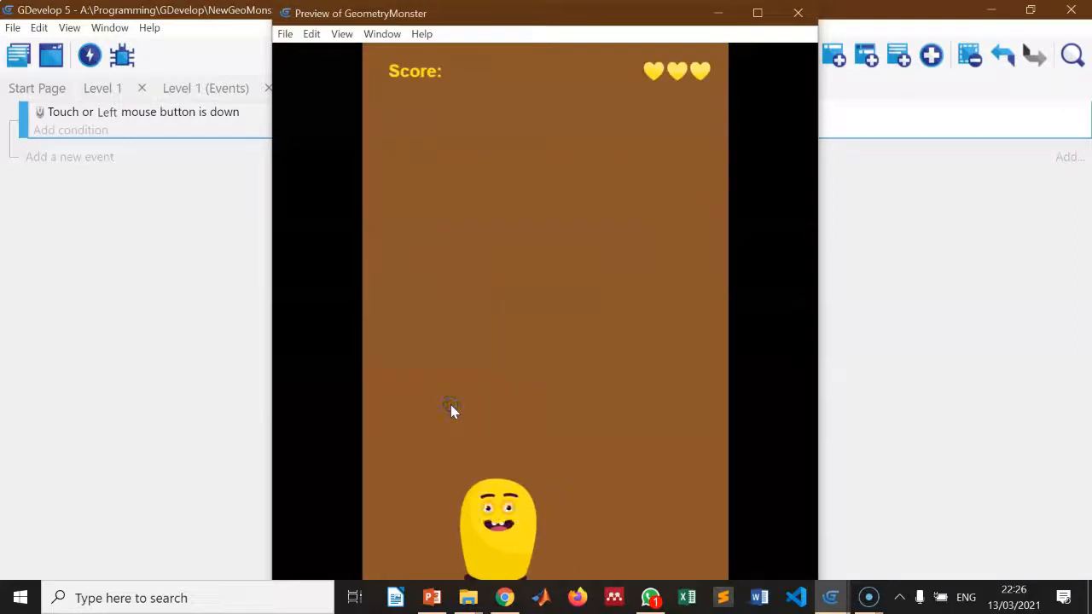
pyautogui.click(507, 334)
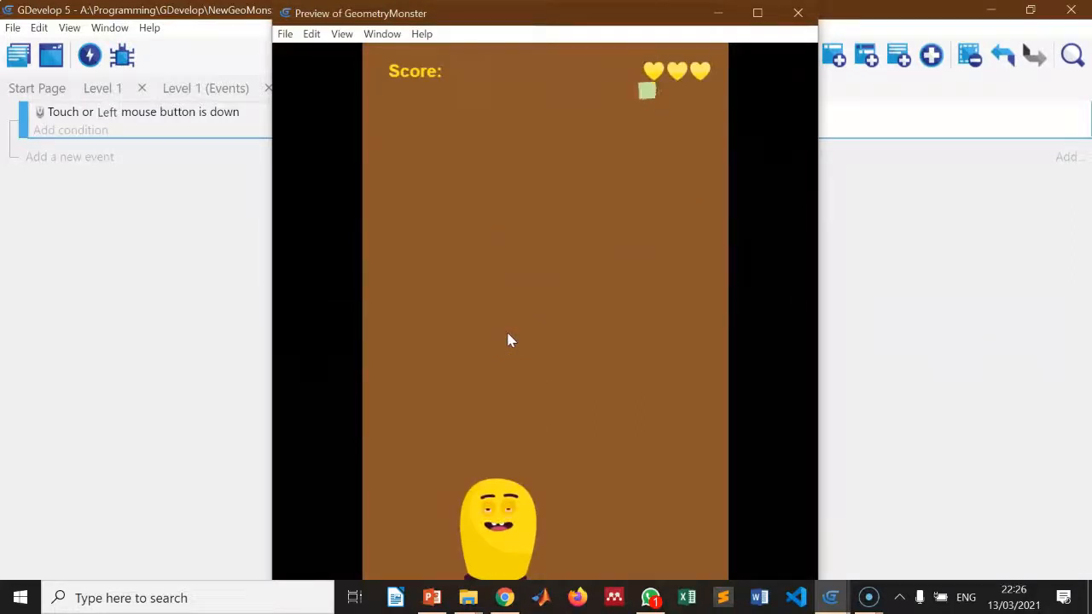
pyautogui.moveTo(514, 337)
pyautogui.mouseDown()
pyautogui.moveTo(551, 322)
pyautogui.moveTo(597, 271)
pyautogui.moveTo(558, 305)
pyautogui.moveTo(526, 284)
pyautogui.moveTo(595, 237)
pyautogui.mouseUp()
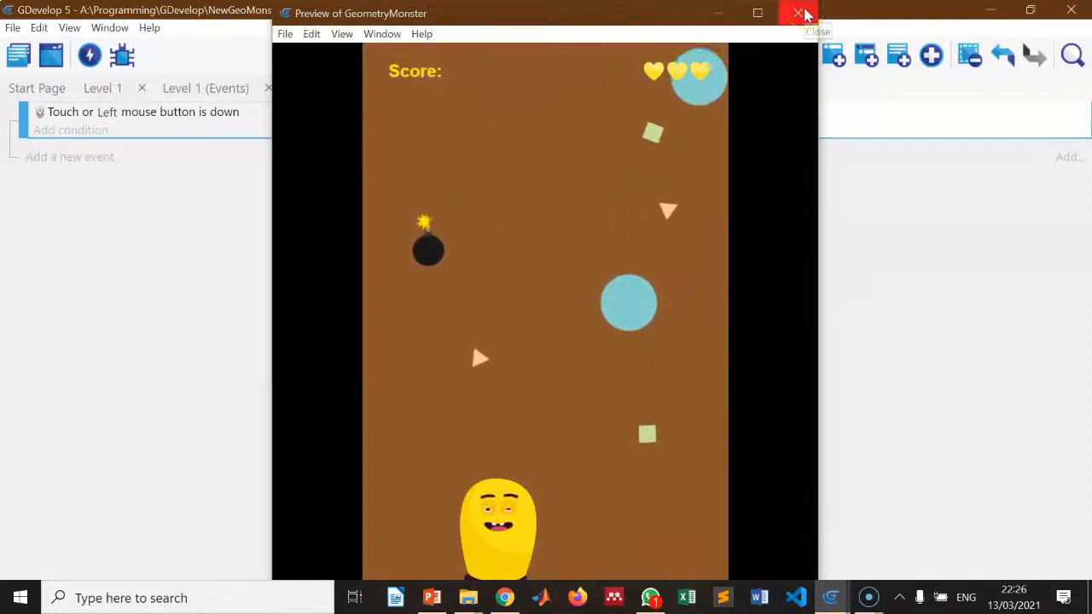
pyautogui.click(799, 14)
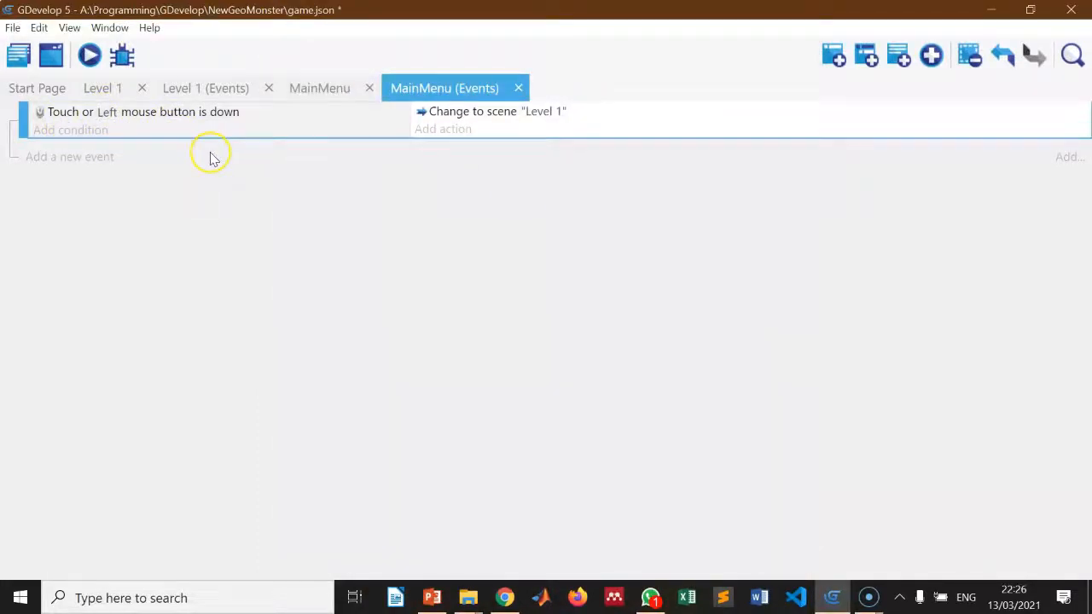
# Search the non-object conditions for one that checks the mouse cursor's position, trying "on", "cur" and "mouse"
pyautogui.click(75, 132)
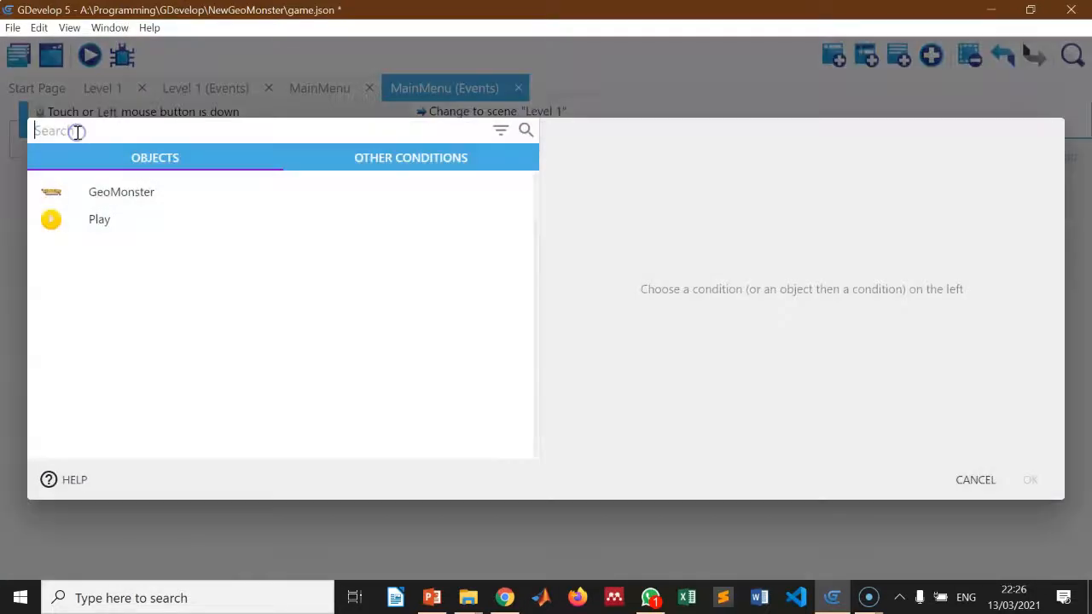
pyautogui.click(109, 221)
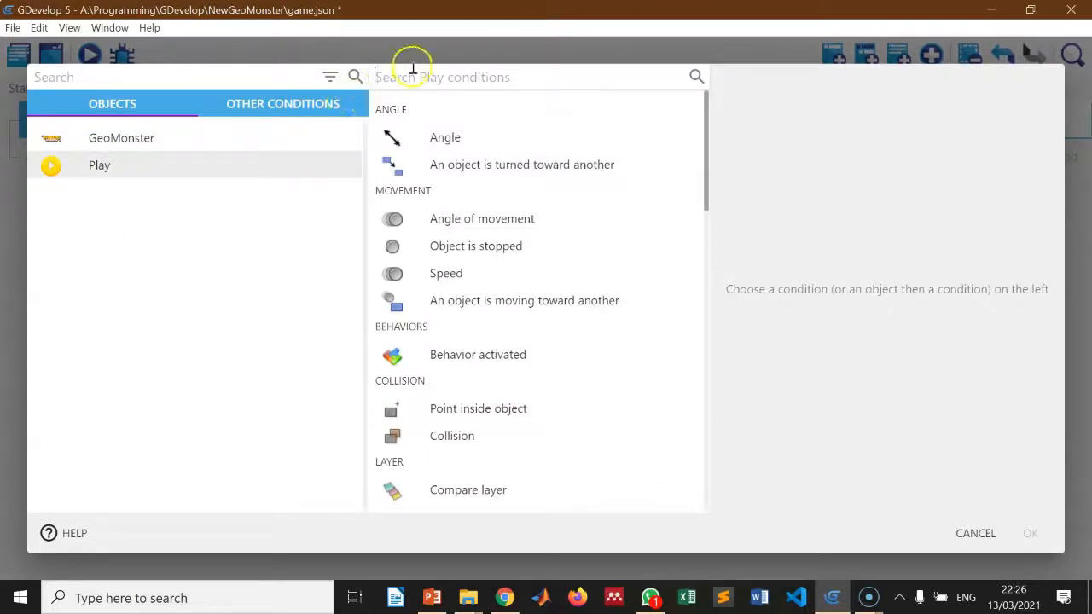
pyautogui.click(295, 103)
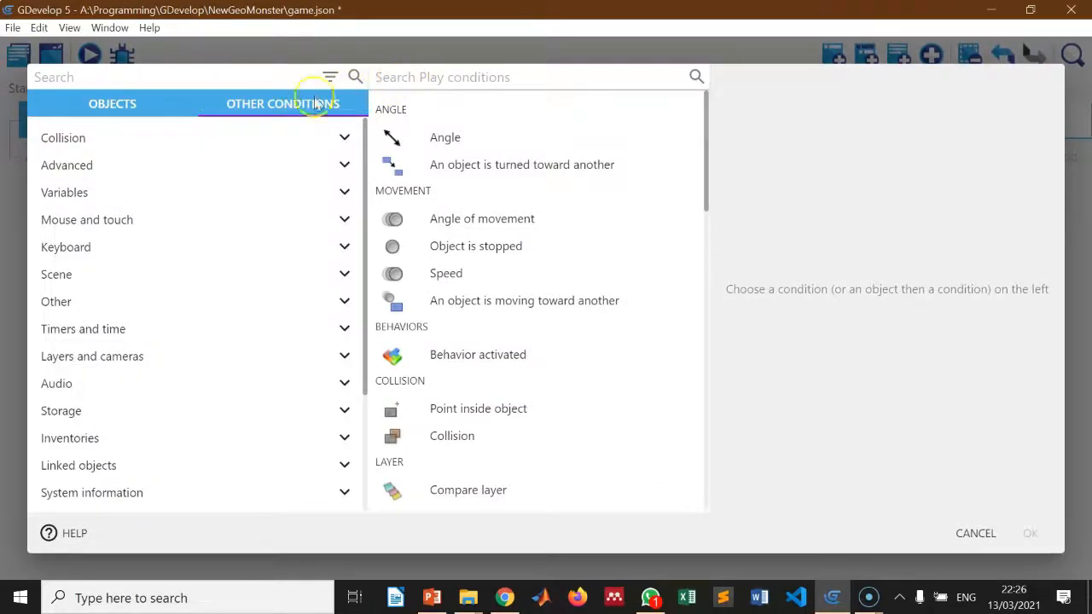
pyautogui.click(169, 74)
pyautogui.write('on')
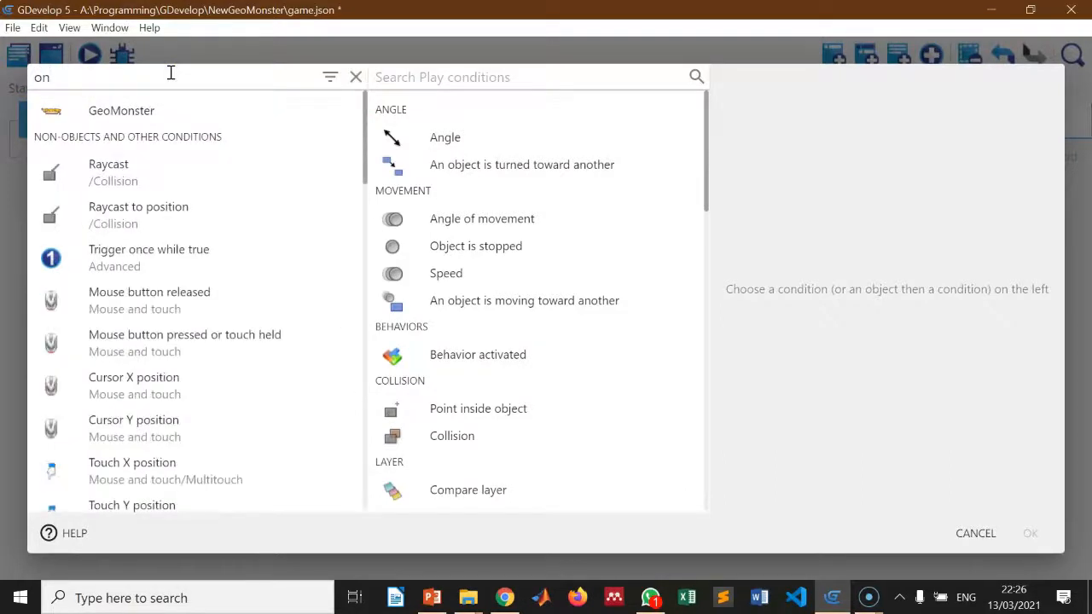
pyautogui.press('BackSpace')
pyautogui.press('BackSpace')
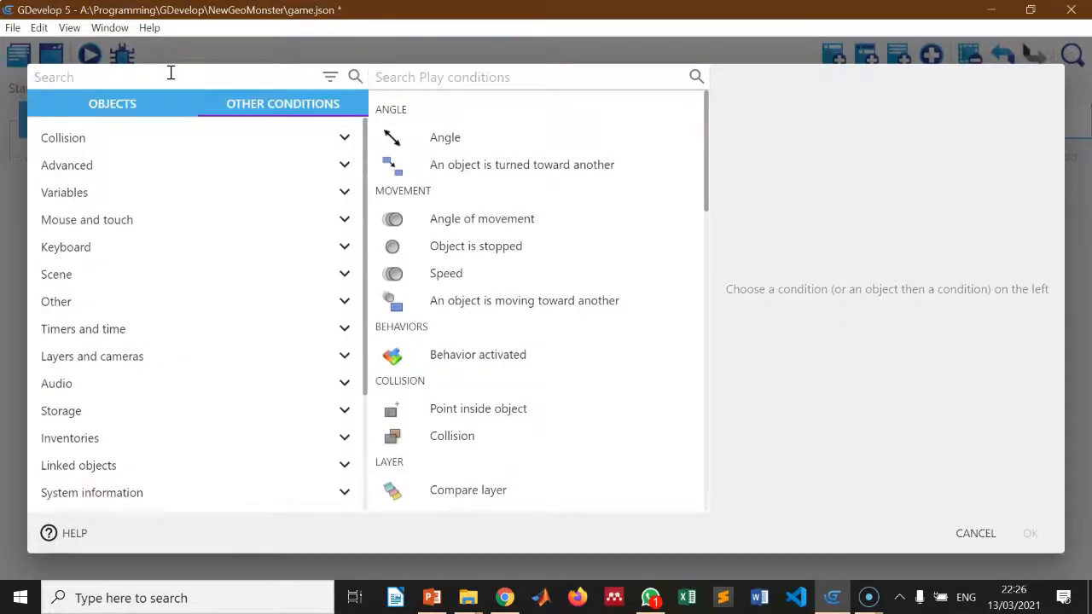
pyautogui.write('cur')
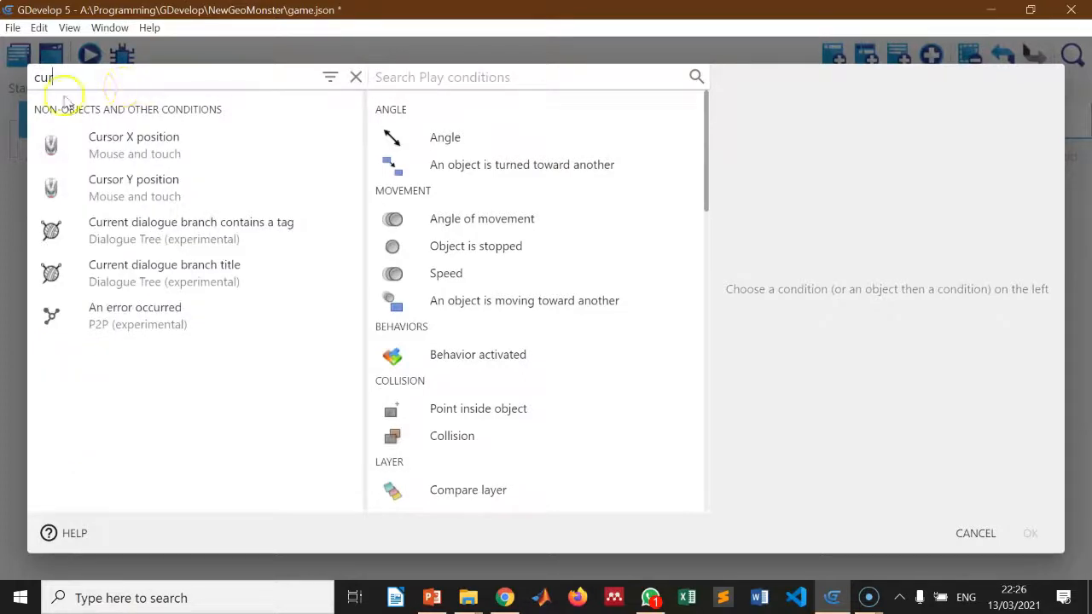
pyautogui.doubleClick(45, 77)
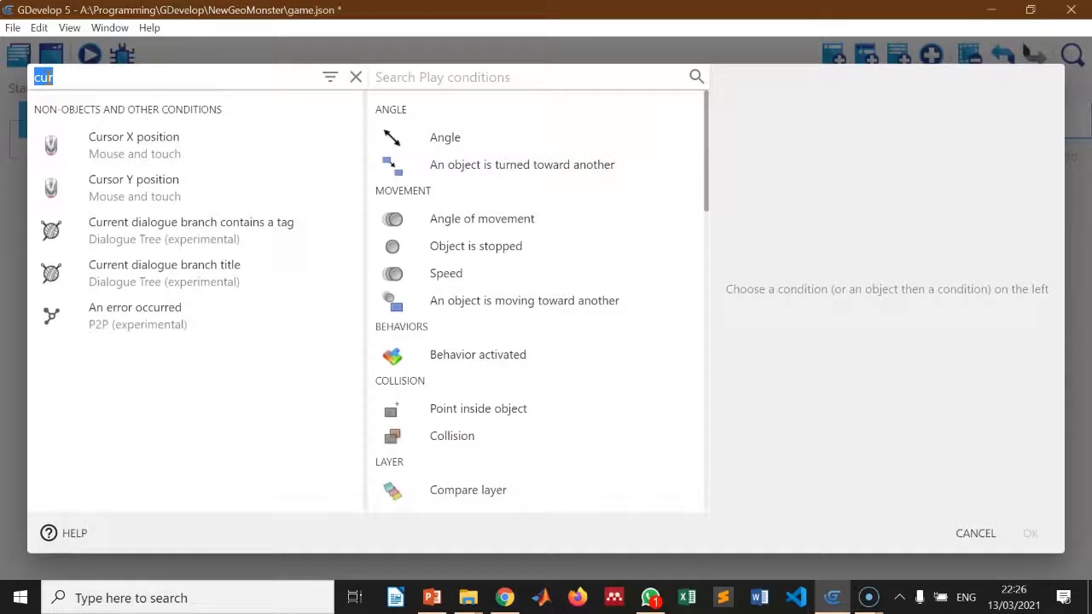
pyautogui.write('mouse')
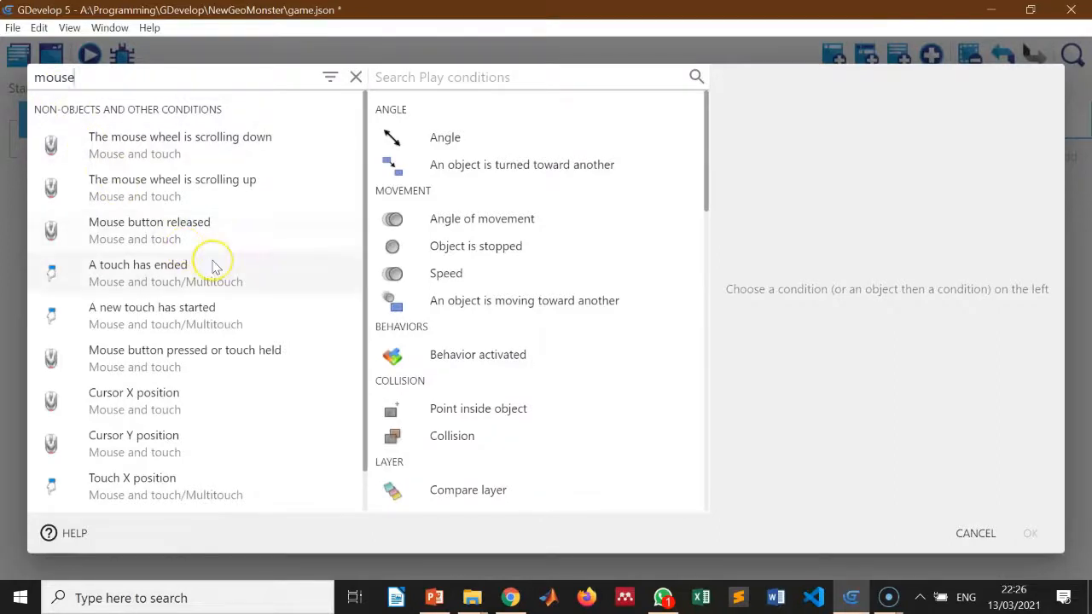
pyautogui.scroll(-1, 213, 267)
pyautogui.scroll(1, 213, 267)
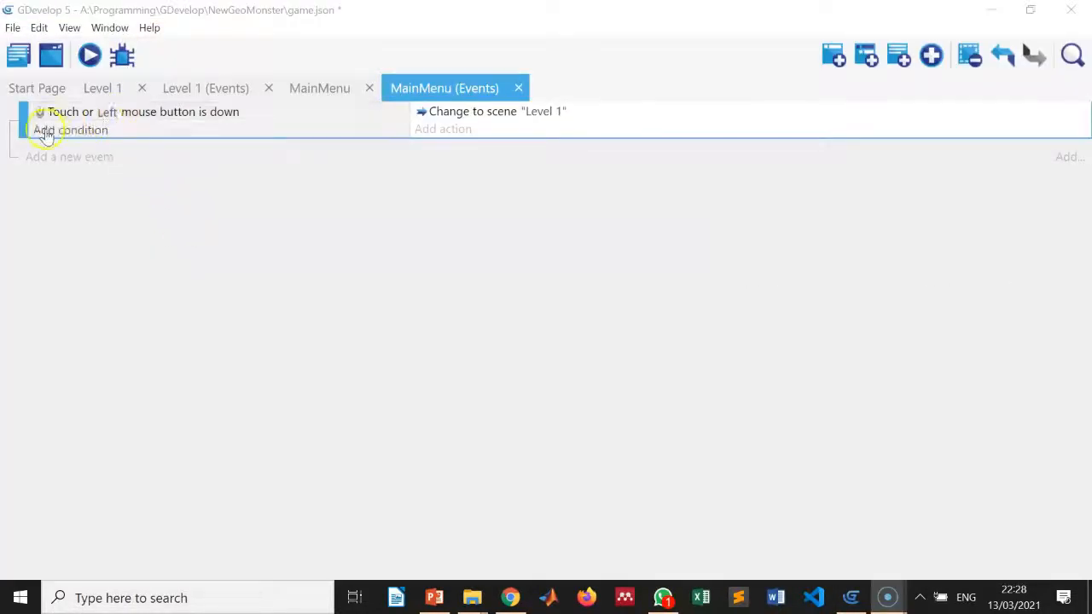
# Add the Play object's condition "The cursor/touch is on an object" with an accurate test, and delete the event's mouse button condition
pyautogui.click(73, 132)
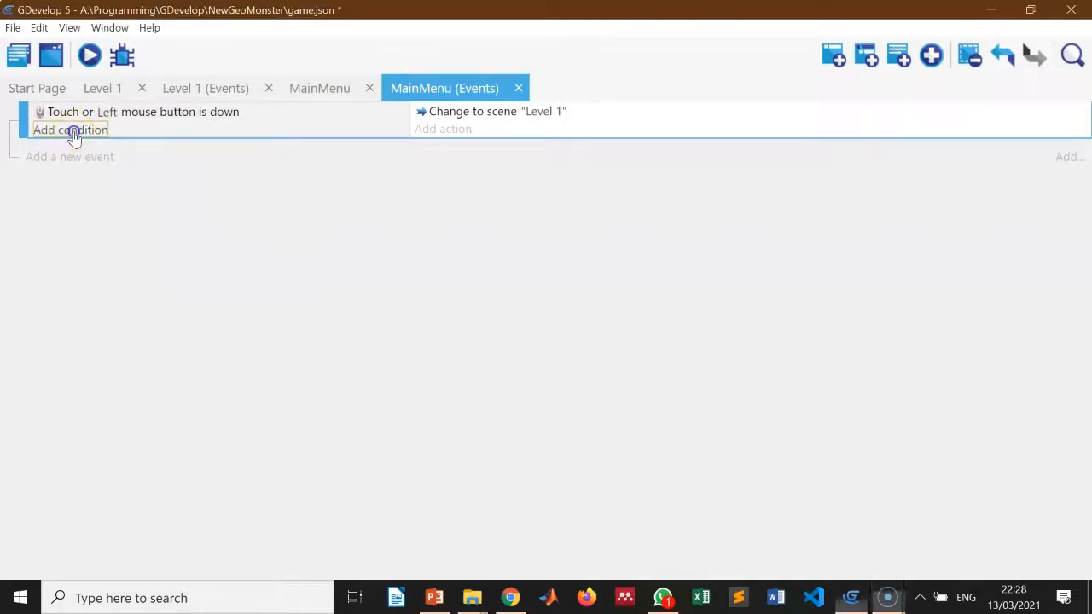
pyautogui.click(98, 219)
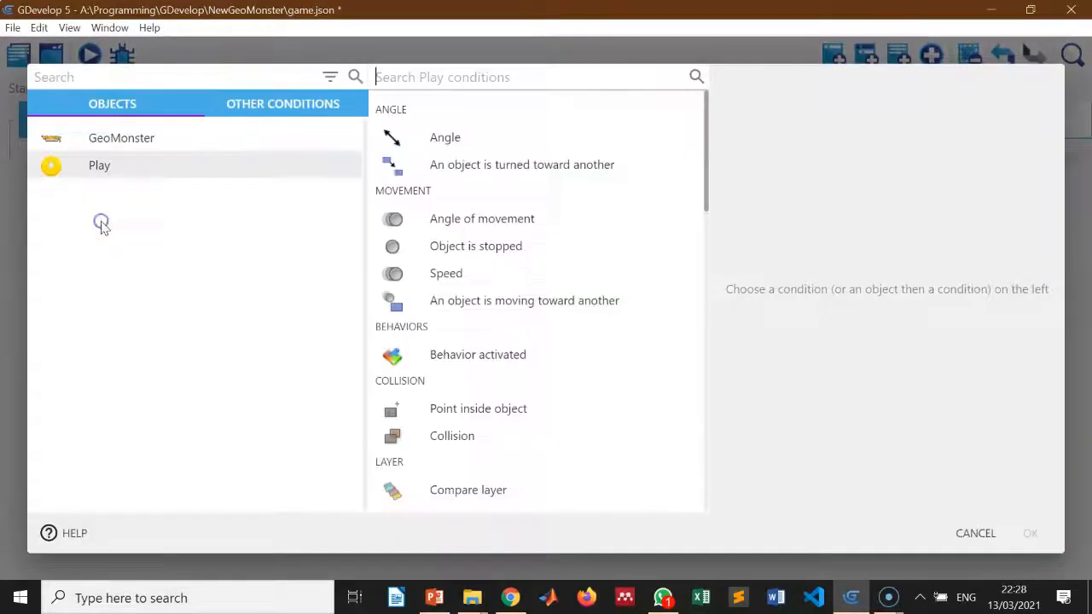
pyautogui.click(436, 77)
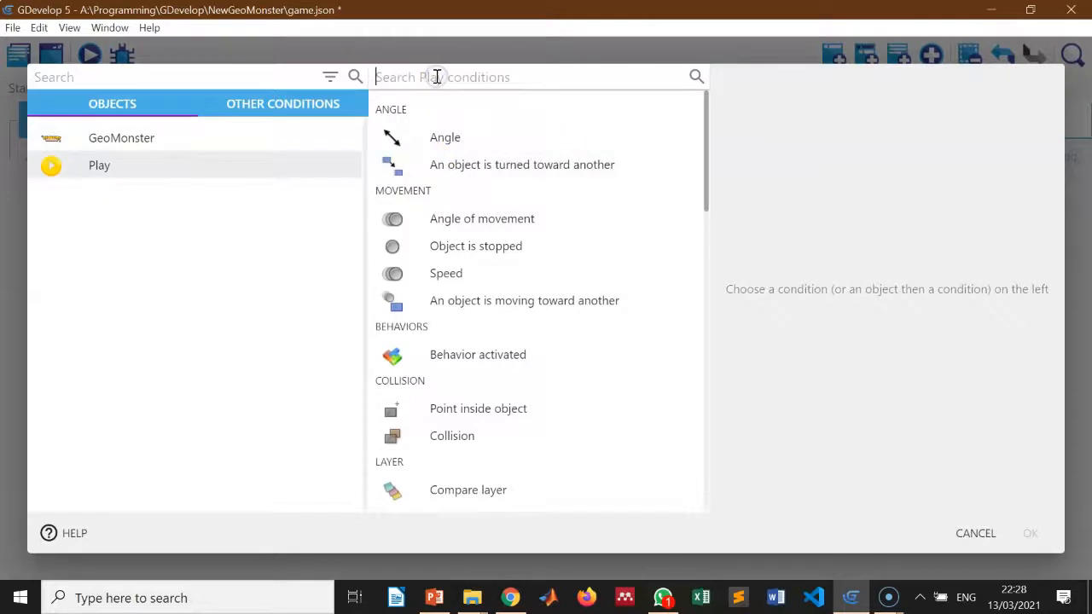
pyautogui.write('tou')
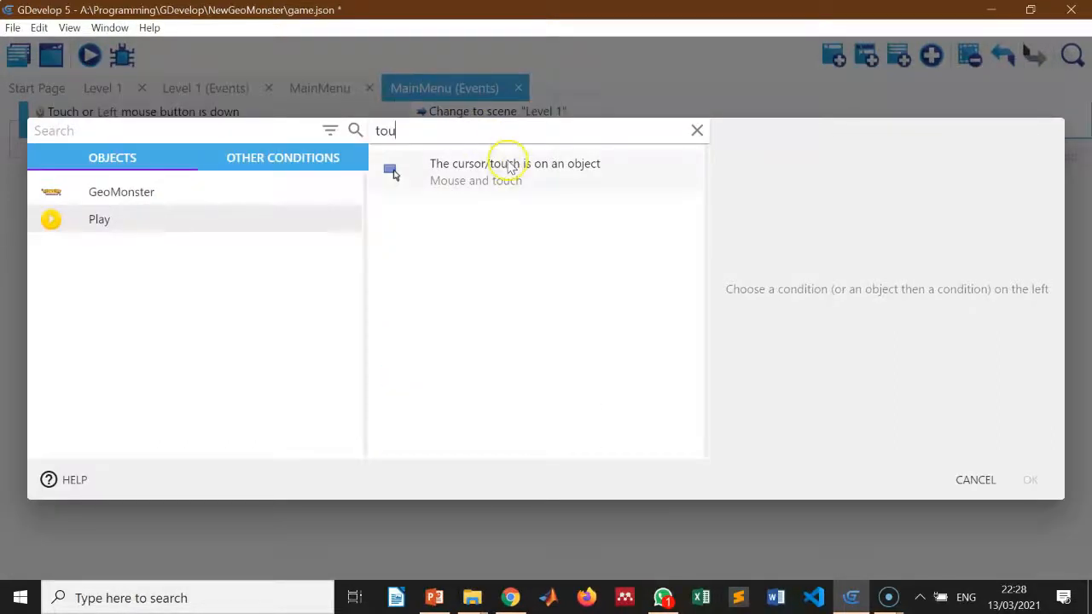
pyautogui.click(514, 172)
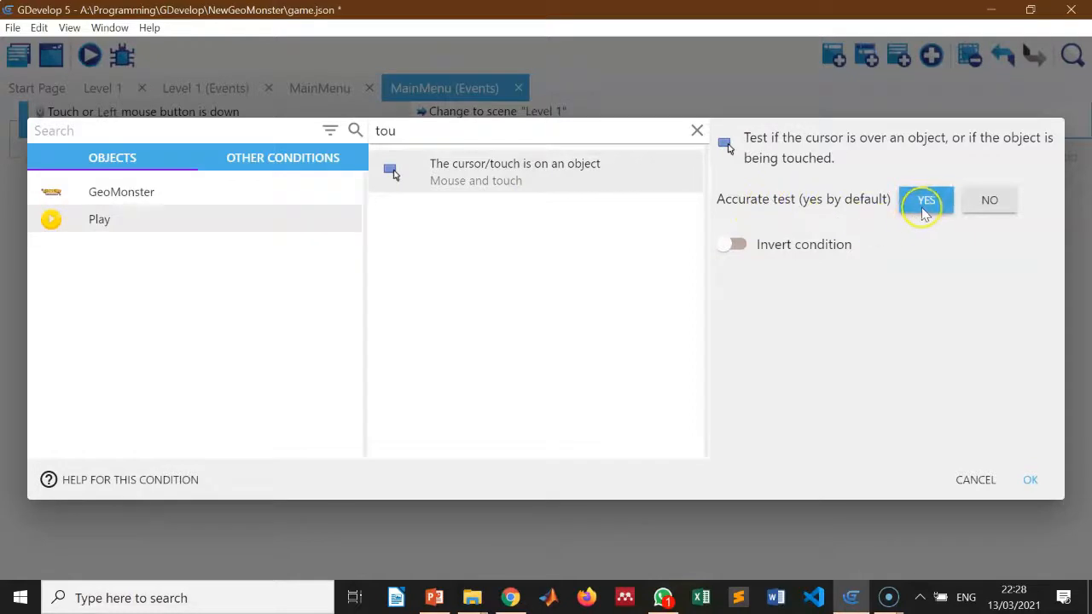
pyautogui.click(1030, 480)
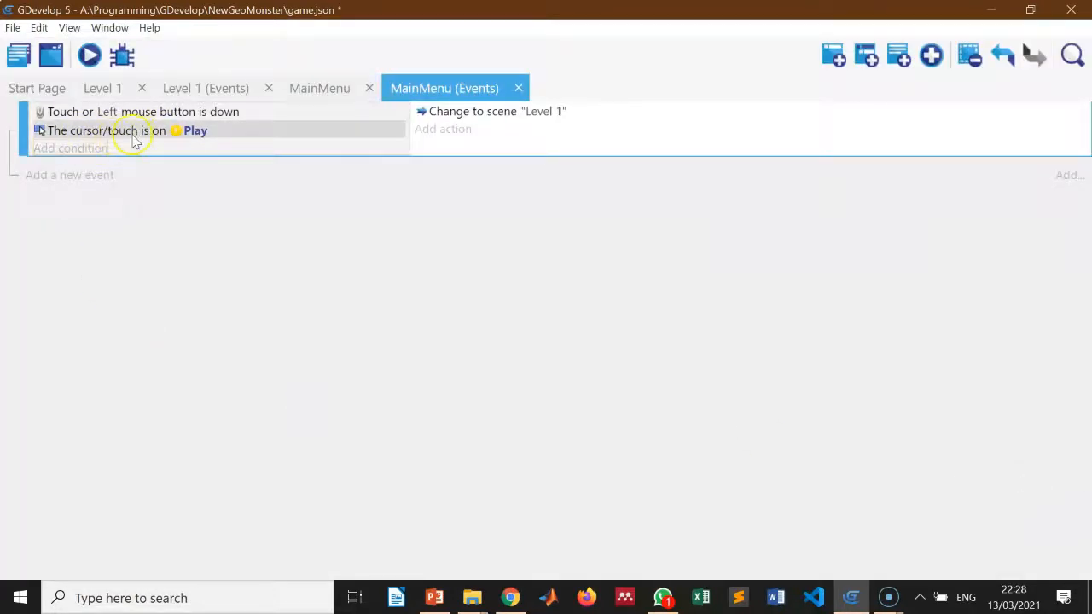
pyautogui.rightClick(61, 116)
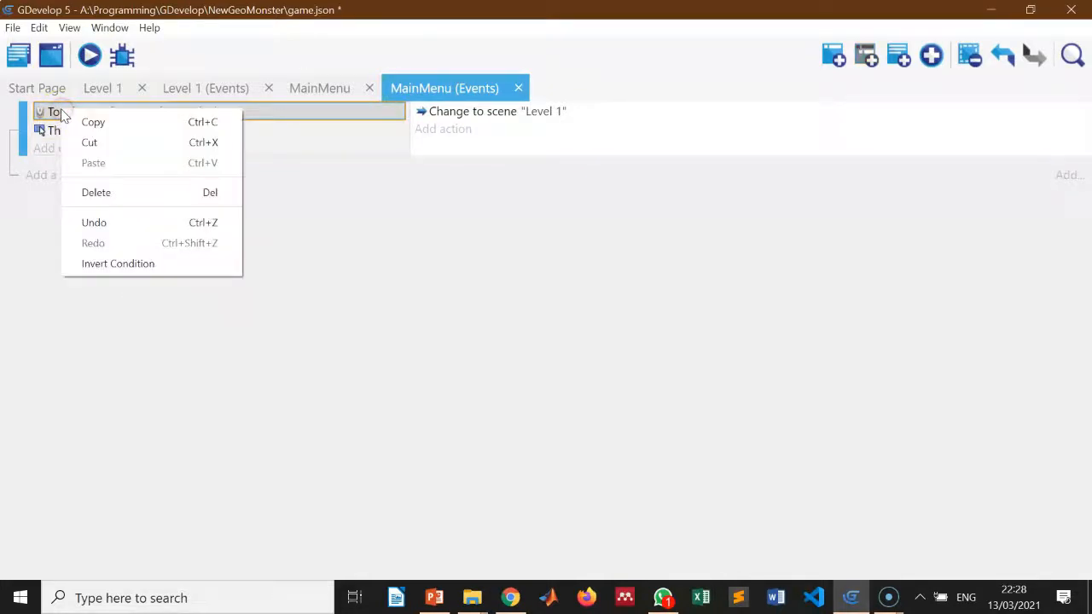
pyautogui.click(125, 197)
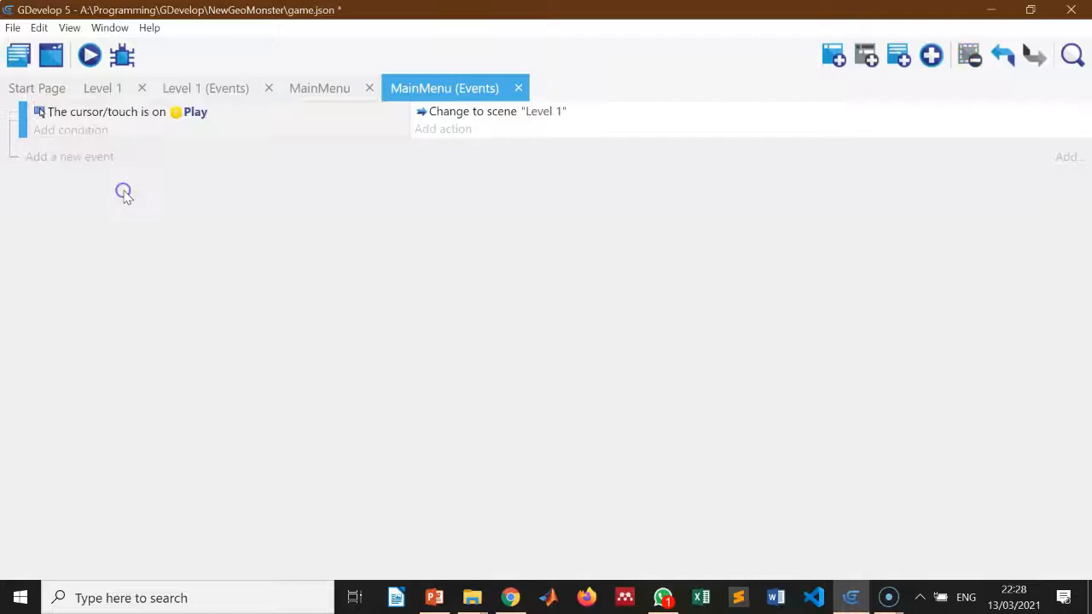
# Add the condition "Mouse button pressed or touch held" testing Left (primary), and move it into a sub-event of the Play cursor event
pyautogui.click(75, 133)
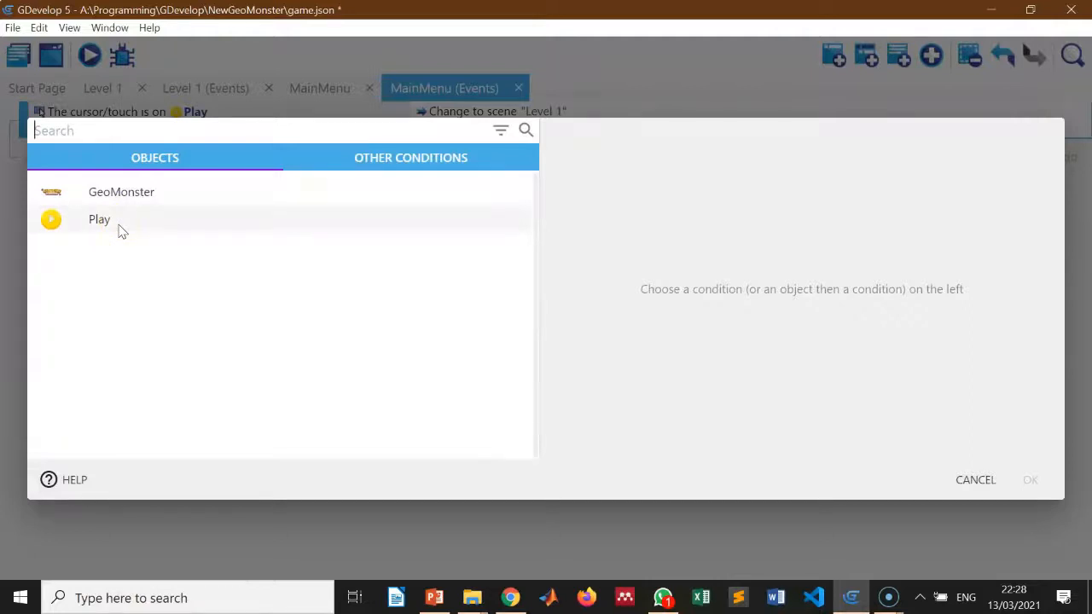
pyautogui.click(384, 163)
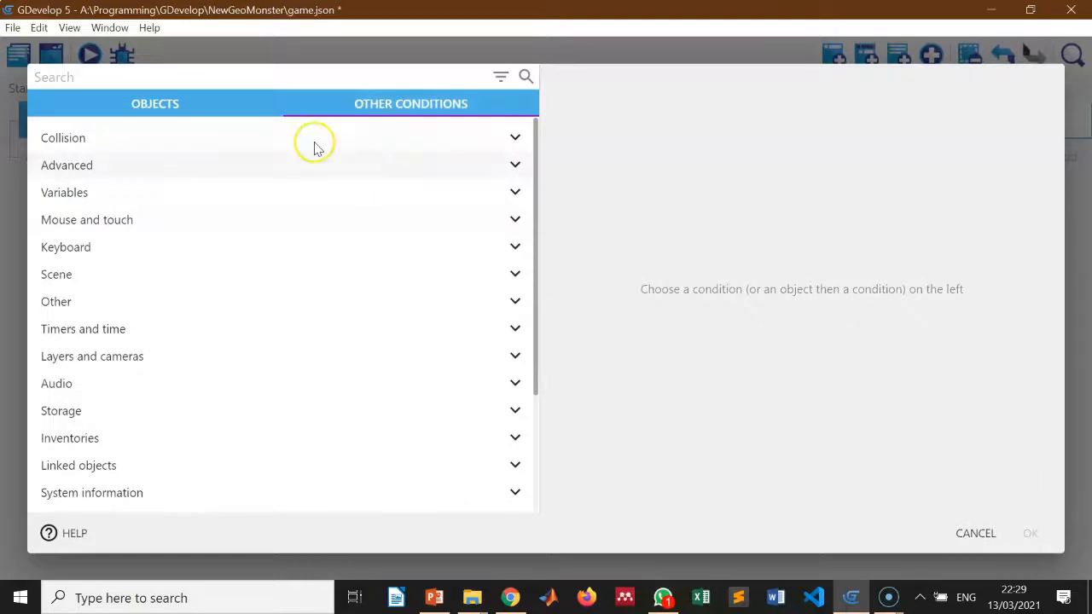
pyautogui.click(110, 78)
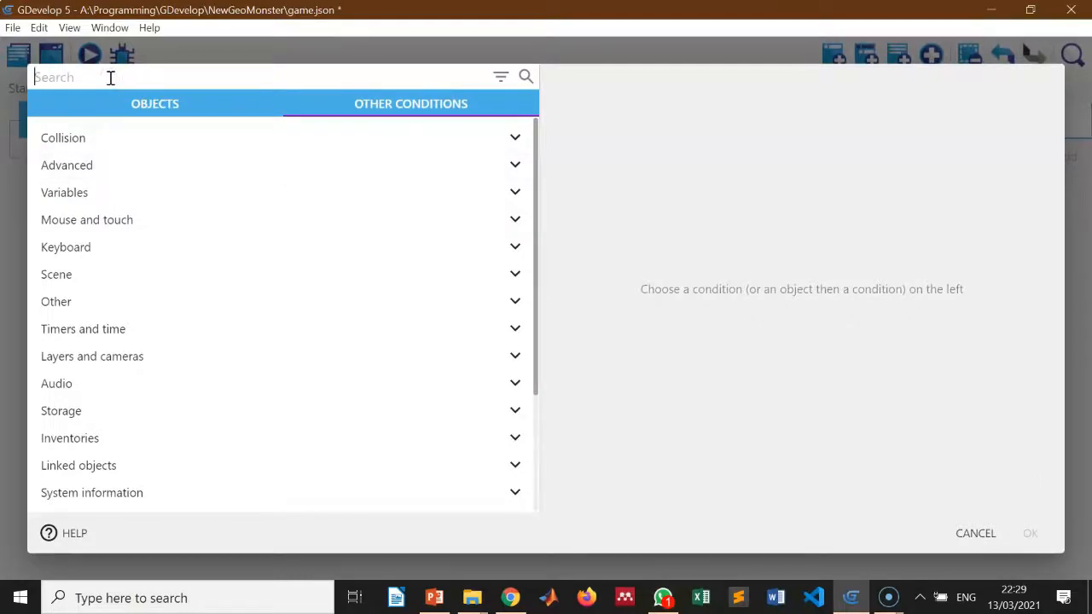
pyautogui.write('mou')
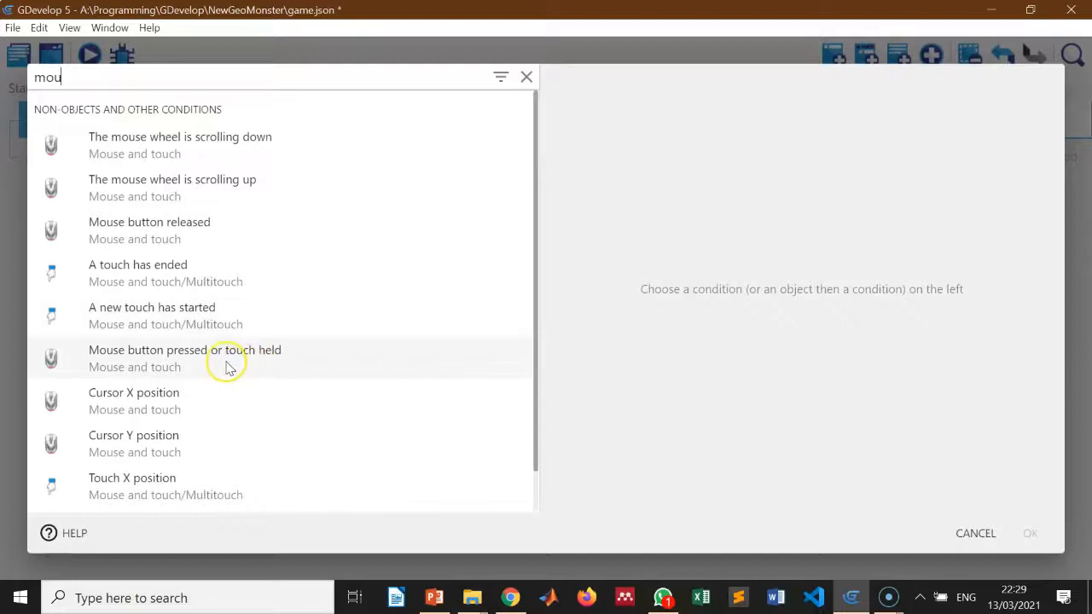
pyautogui.click(201, 365)
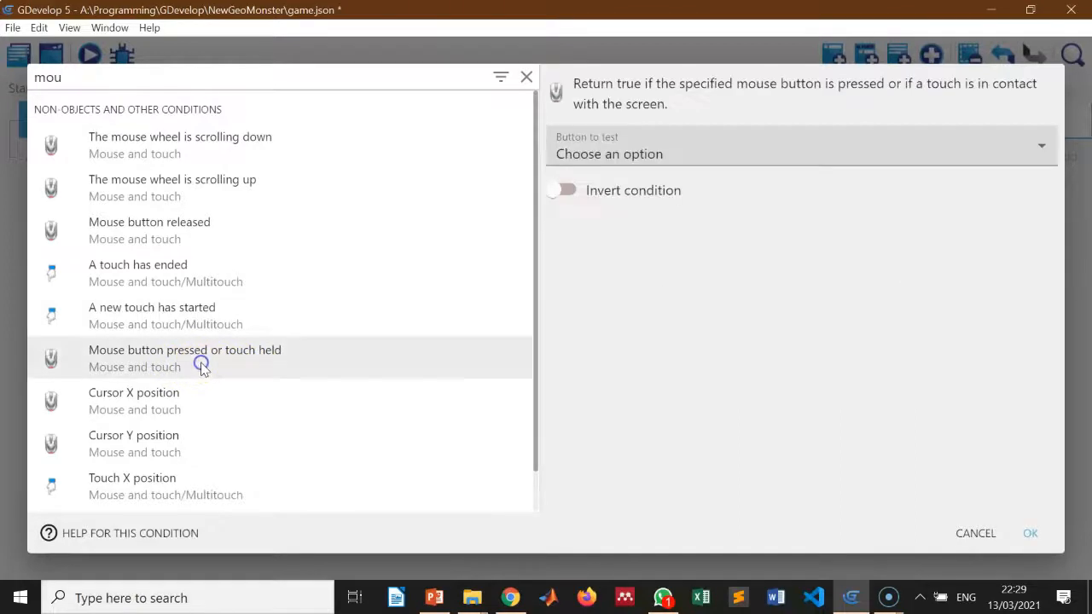
pyautogui.click(622, 158)
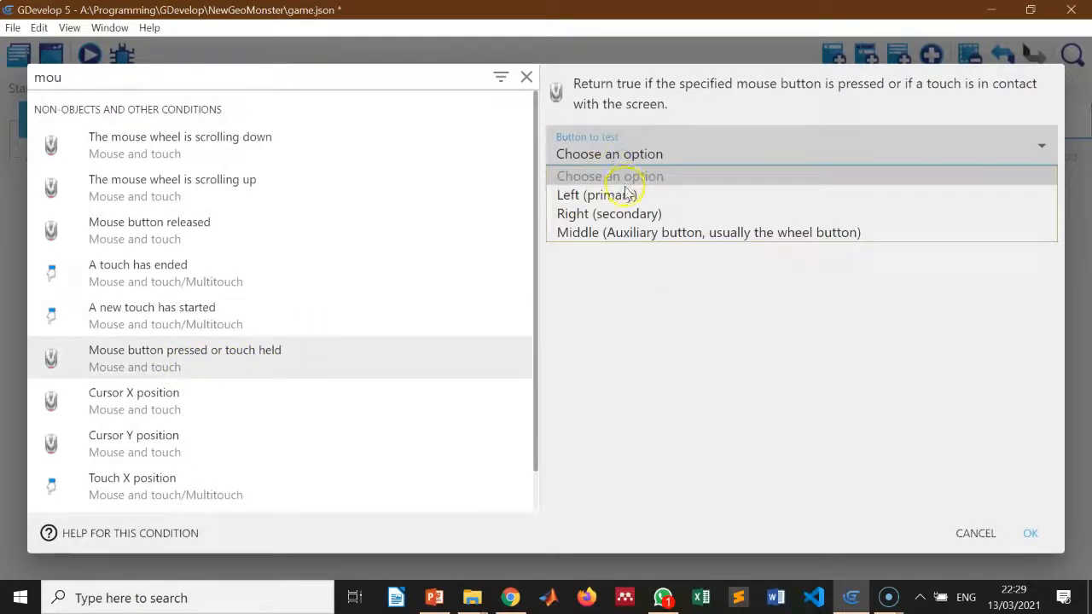
pyautogui.click(626, 195)
pyautogui.click(1031, 533)
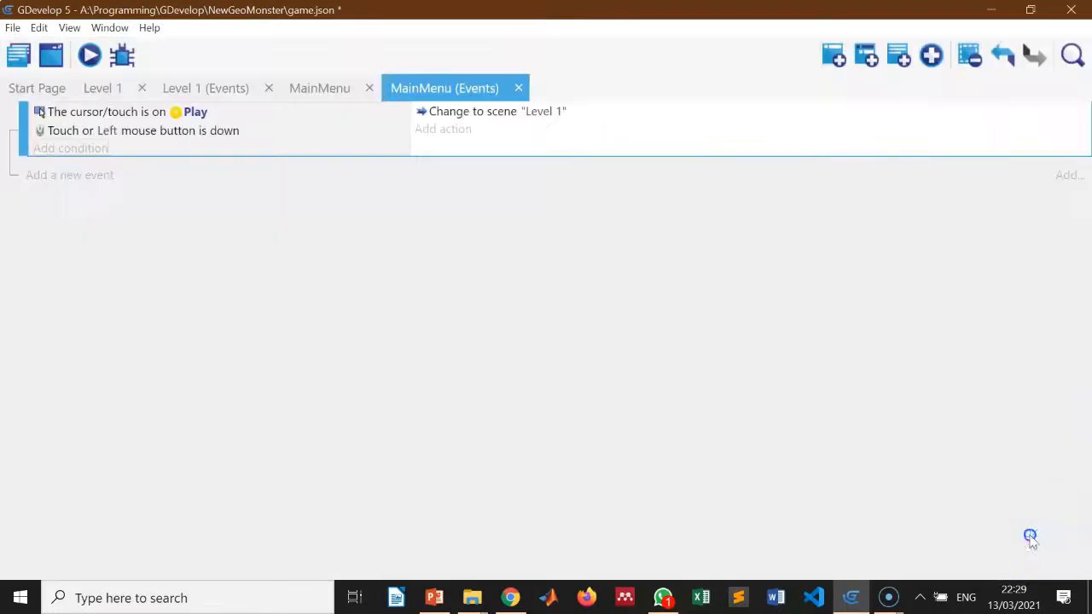
pyautogui.moveTo(53, 133); pyautogui.dragTo(58, 163)
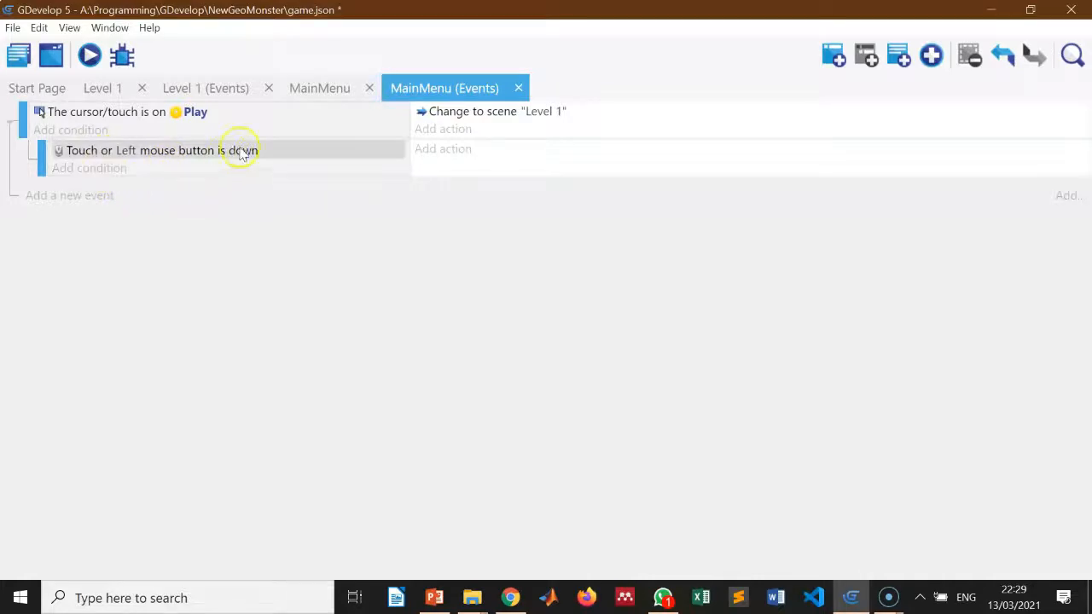
# Add a second sub-event with the condition "Mouse button released" testing Left (primary), and move the "Change to scene" action into it
pyautogui.click(73, 198)
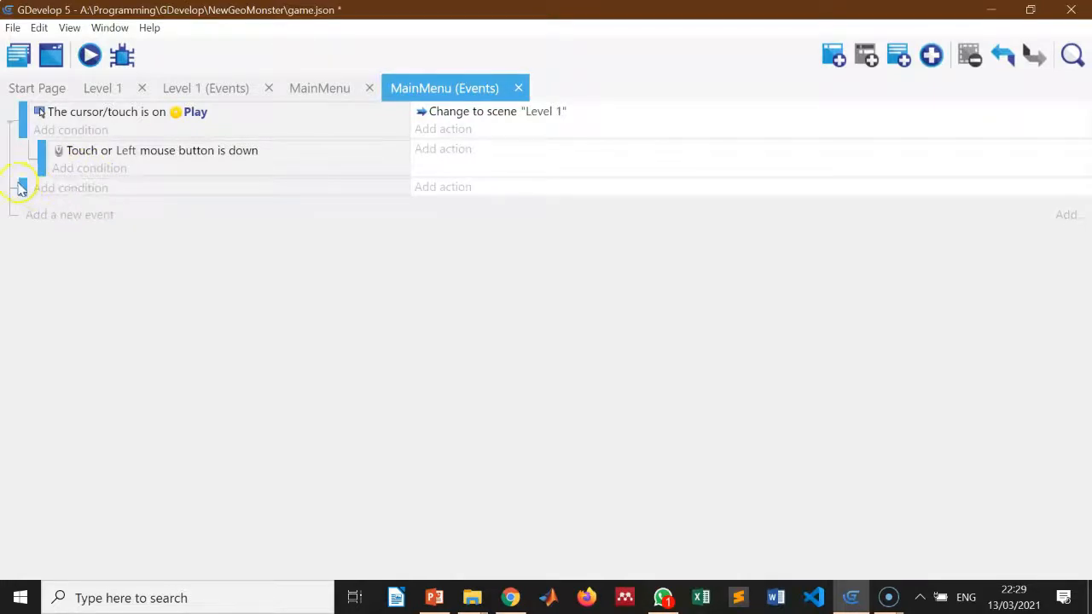
pyautogui.click(81, 191)
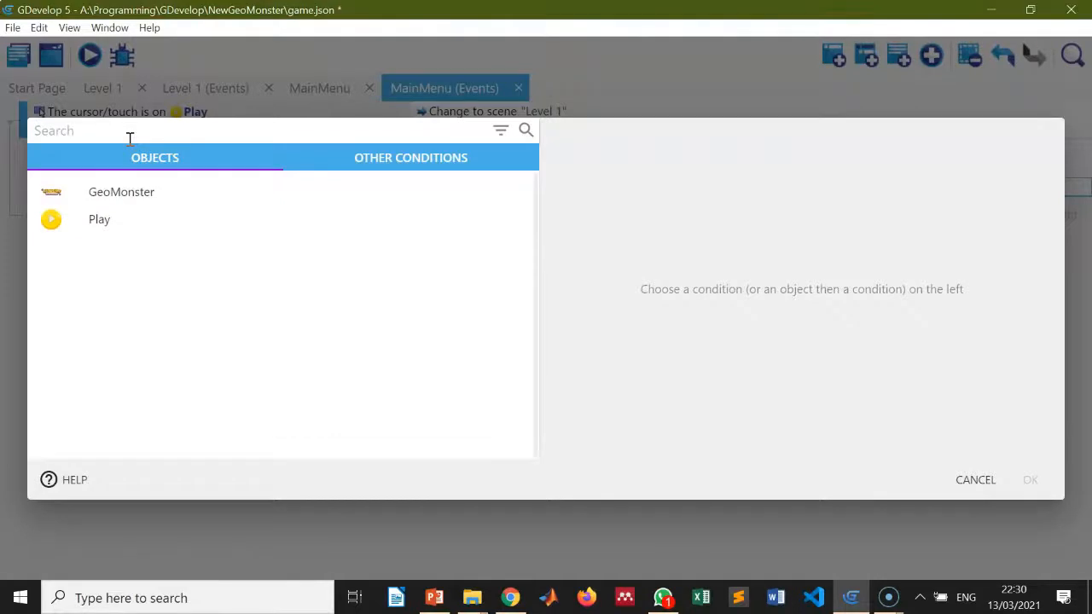
pyautogui.write('mo')
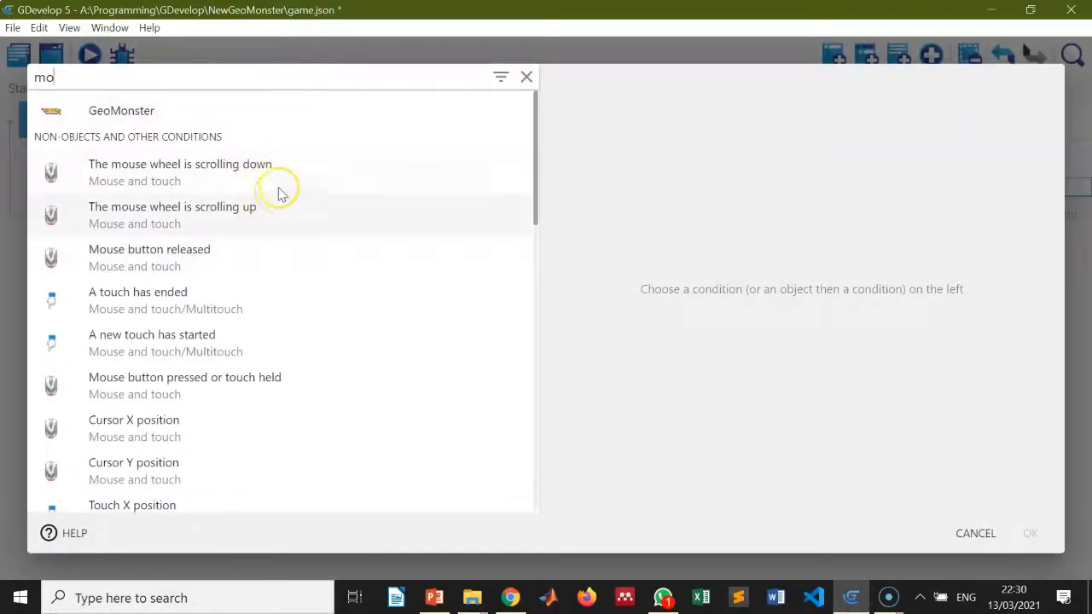
pyautogui.scroll(-2, 280, 386)
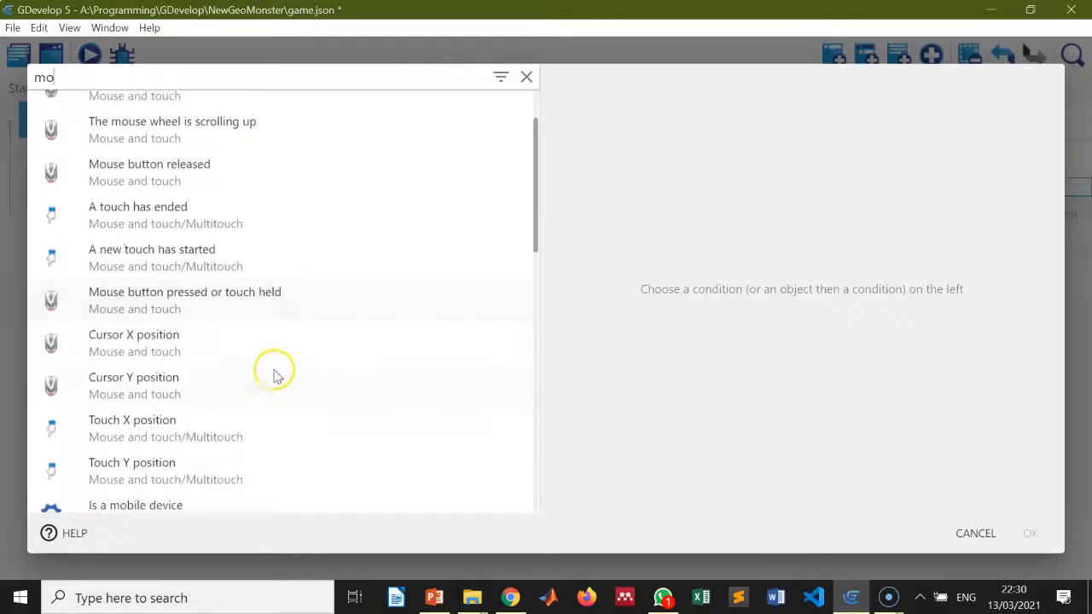
pyautogui.scroll(-4, 286, 303)
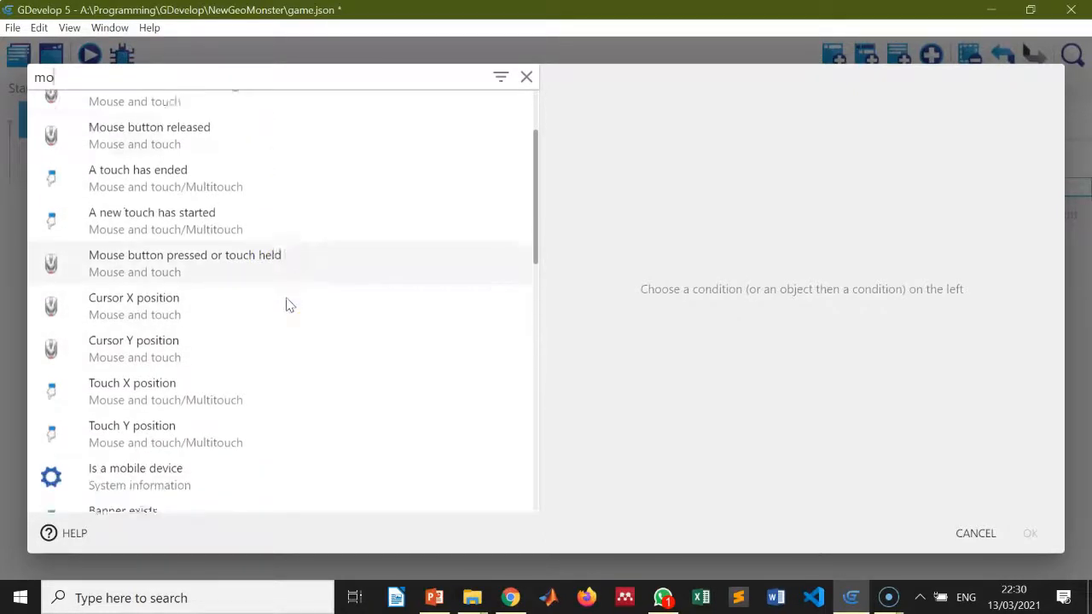
pyautogui.scroll(6, 287, 304)
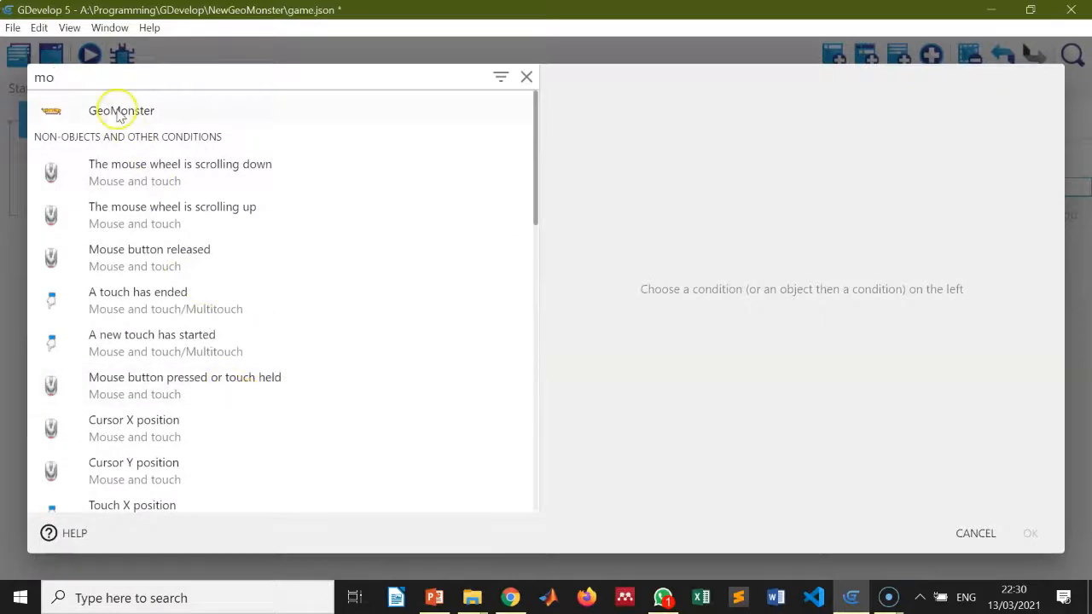
pyautogui.click(191, 249)
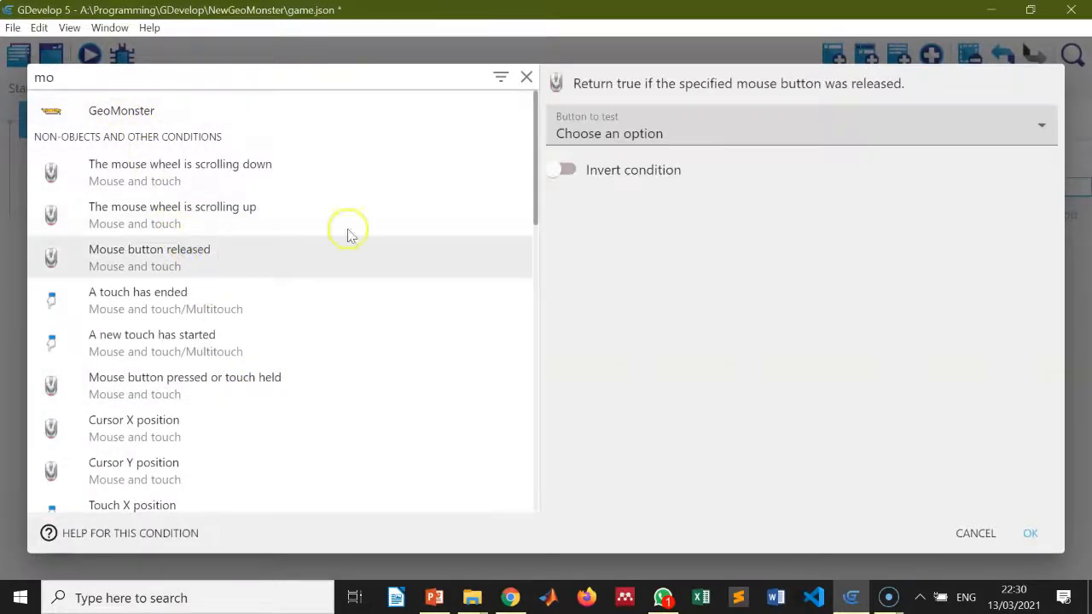
pyautogui.click(636, 135)
pyautogui.click(608, 171)
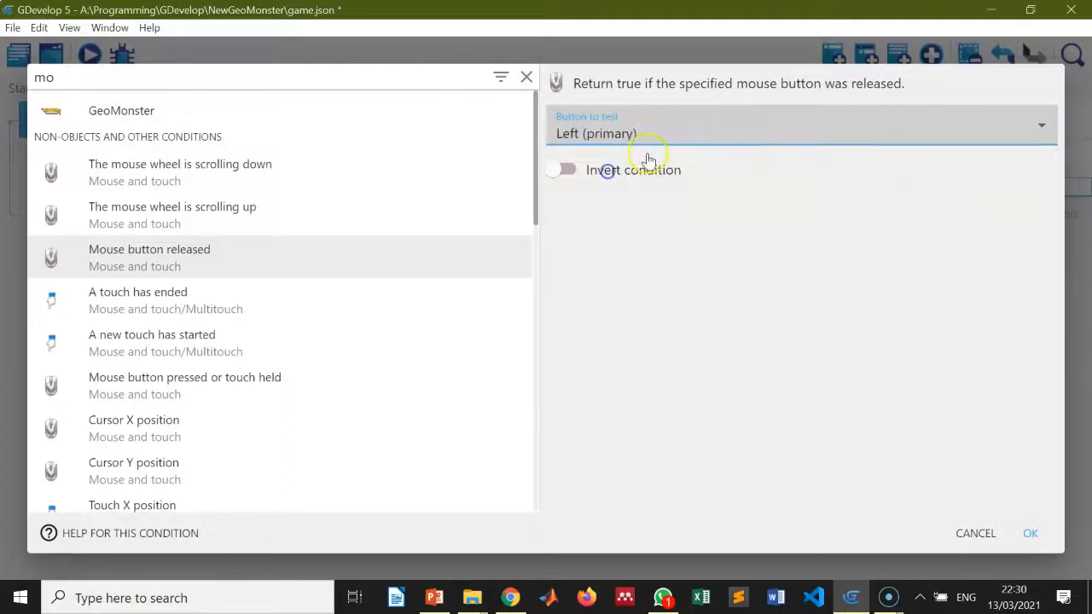
pyautogui.click(1029, 534)
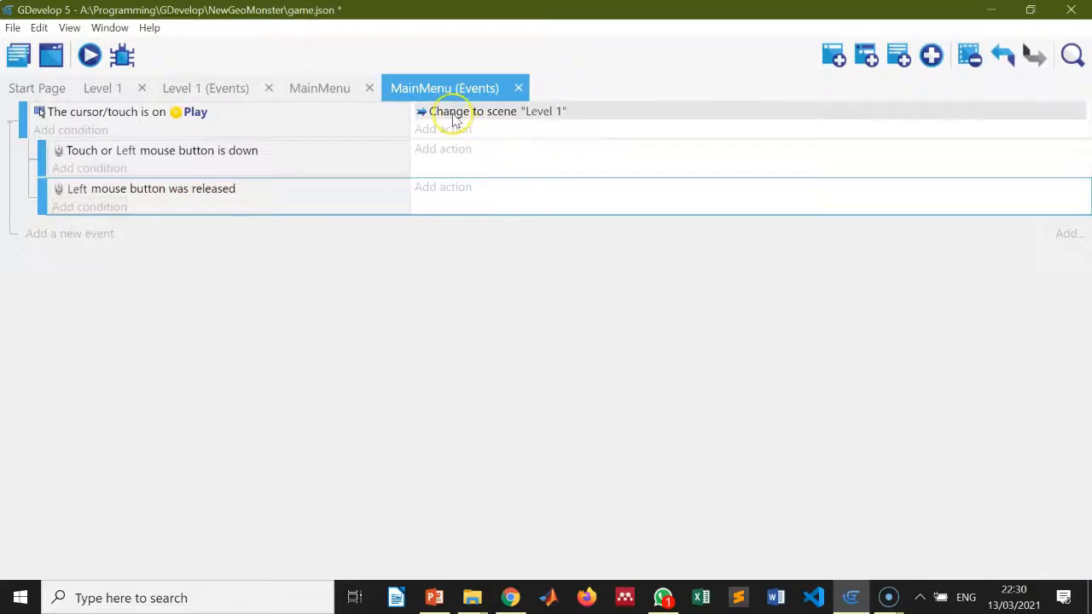
pyautogui.moveTo(424, 117); pyautogui.dragTo(441, 194)
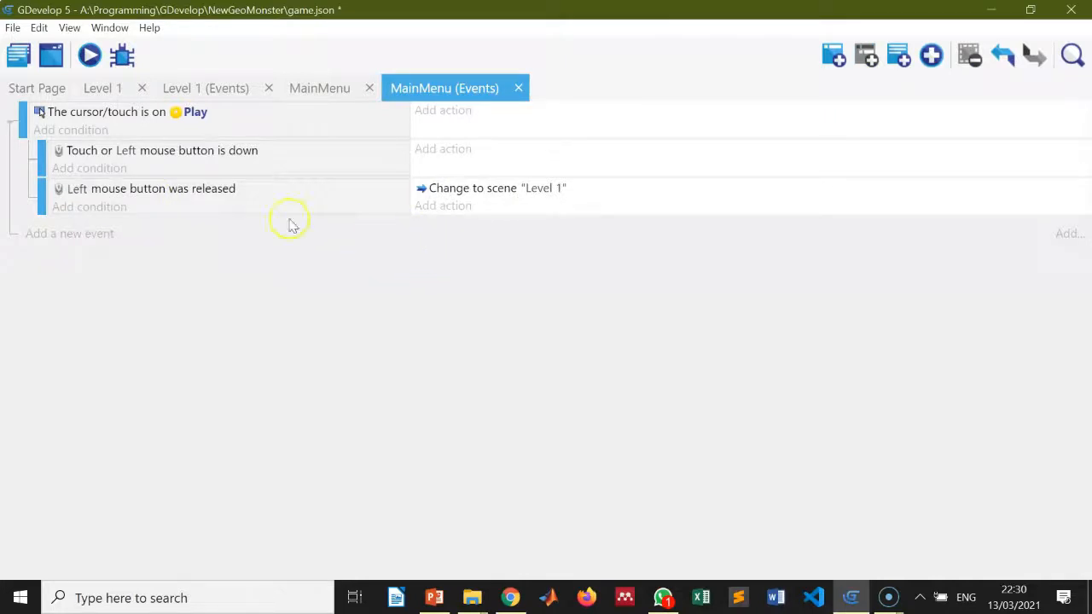
# Preview the game, start Level 1 with the Play button, play until game over, and close the preview
pyautogui.click(91, 57)
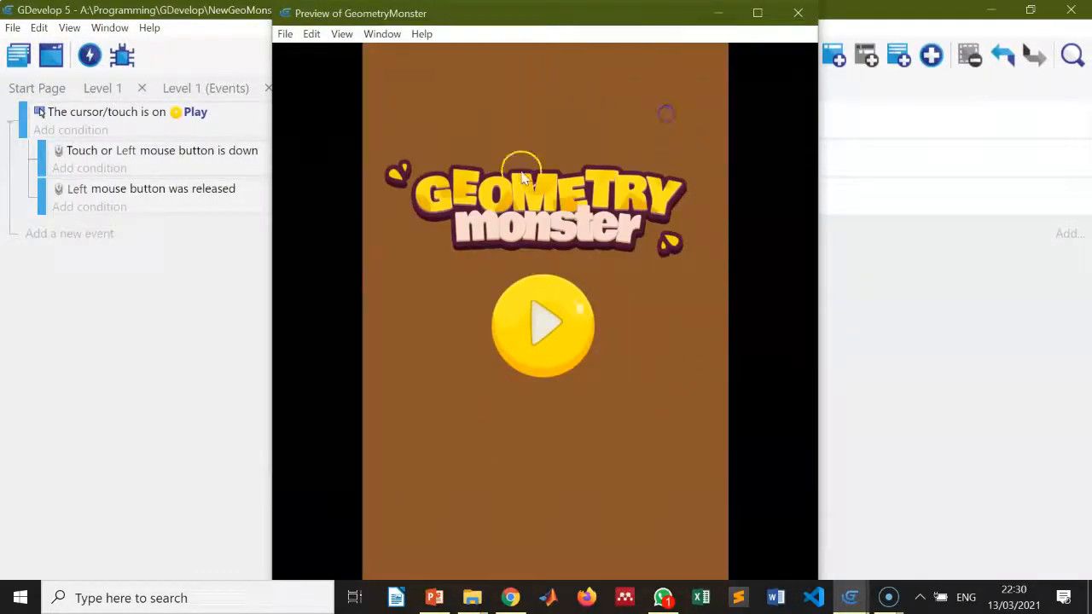
pyautogui.click(548, 334)
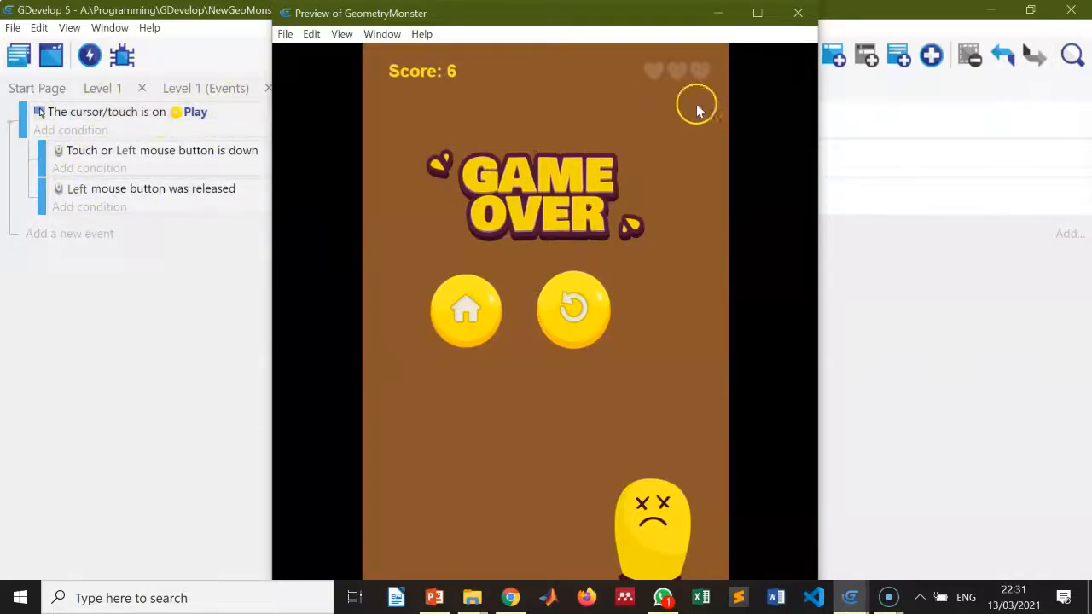
pyautogui.click(798, 19)
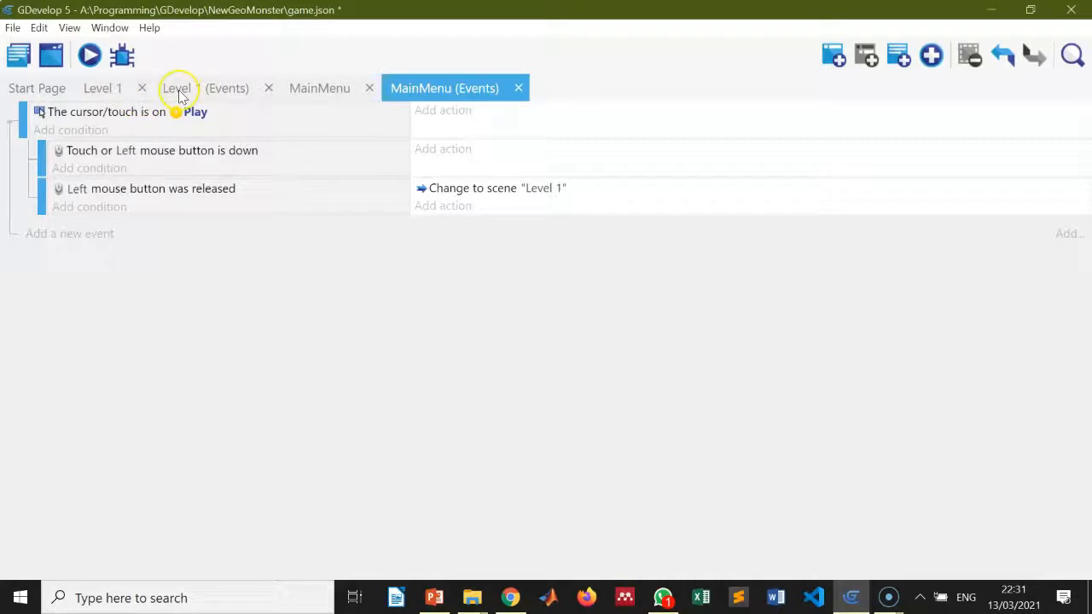
# Add a new event at the end of Level 1's events with the condition "The cursor/touch is on an object" for Home, using an accurate test
pyautogui.click(179, 92)
pyautogui.scroll(-3, 239, 401)
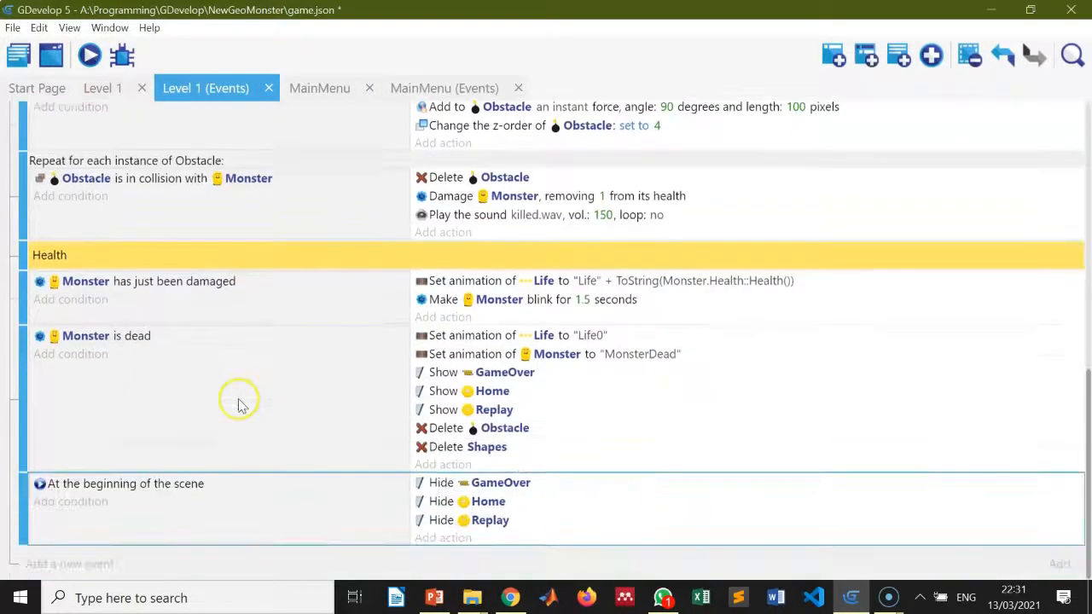
pyautogui.click(69, 564)
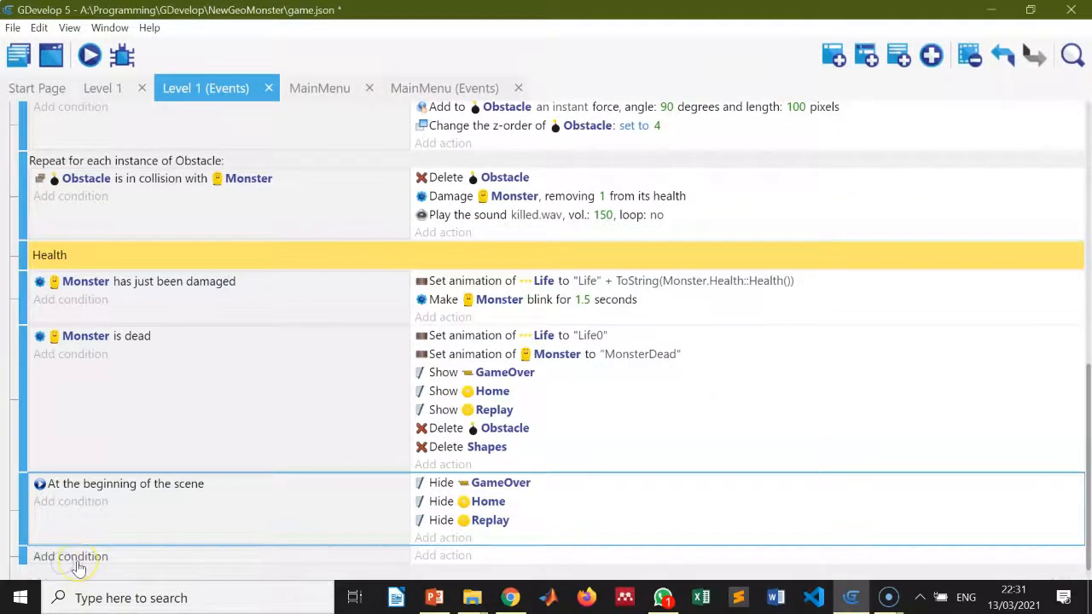
pyautogui.click(77, 560)
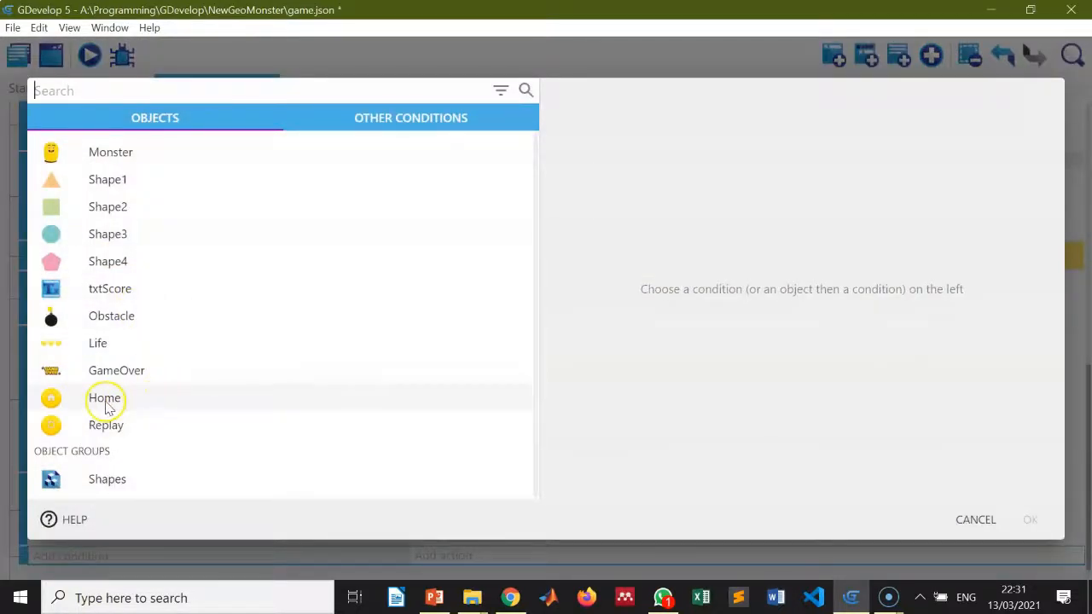
pyautogui.click(106, 401)
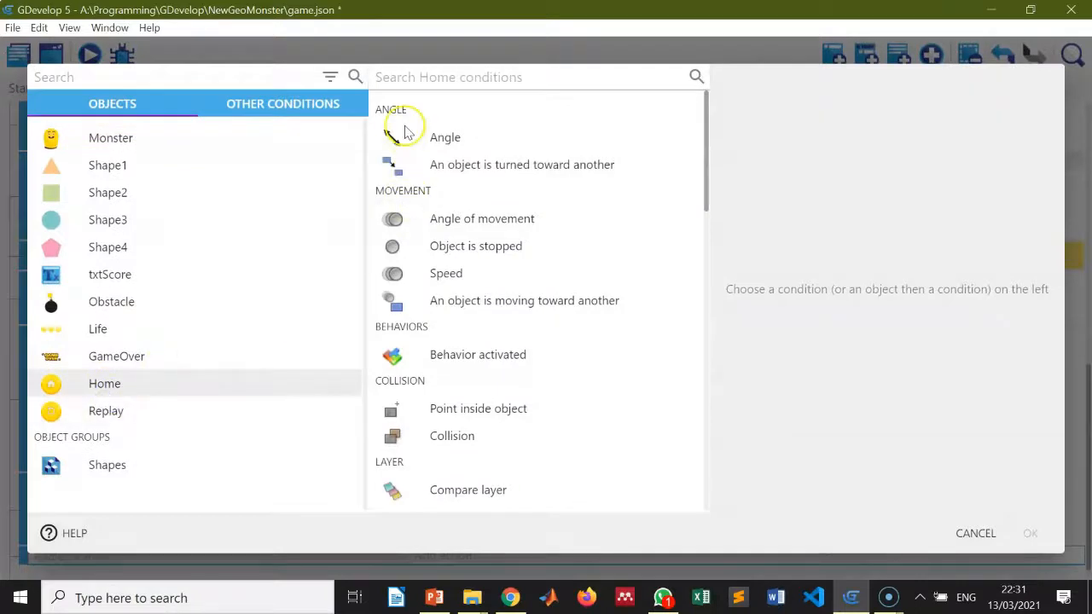
pyautogui.click(413, 75)
pyautogui.write('m')
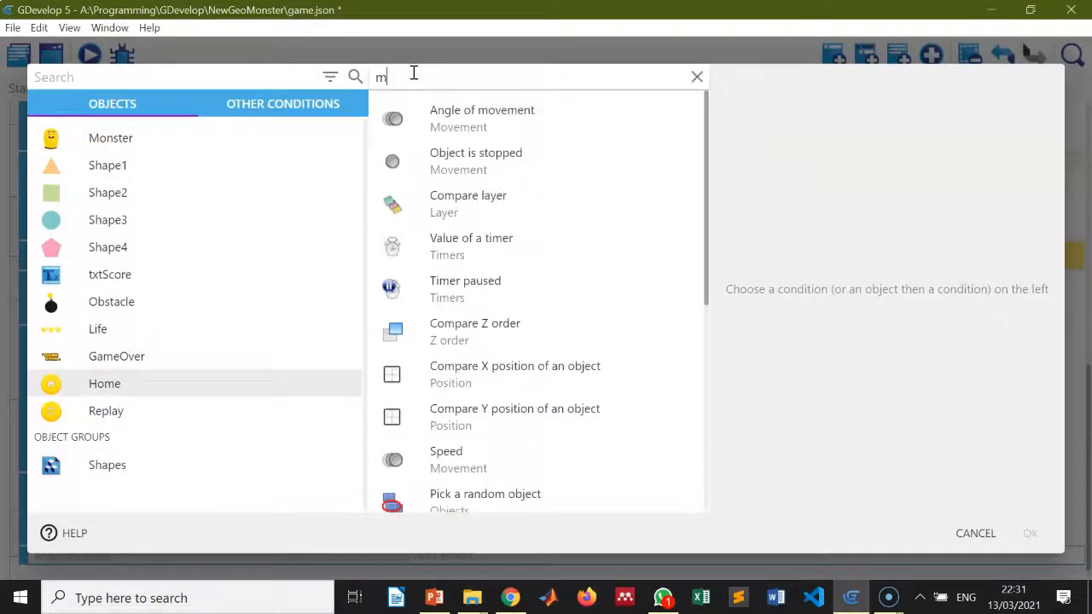
pyautogui.write('ou')
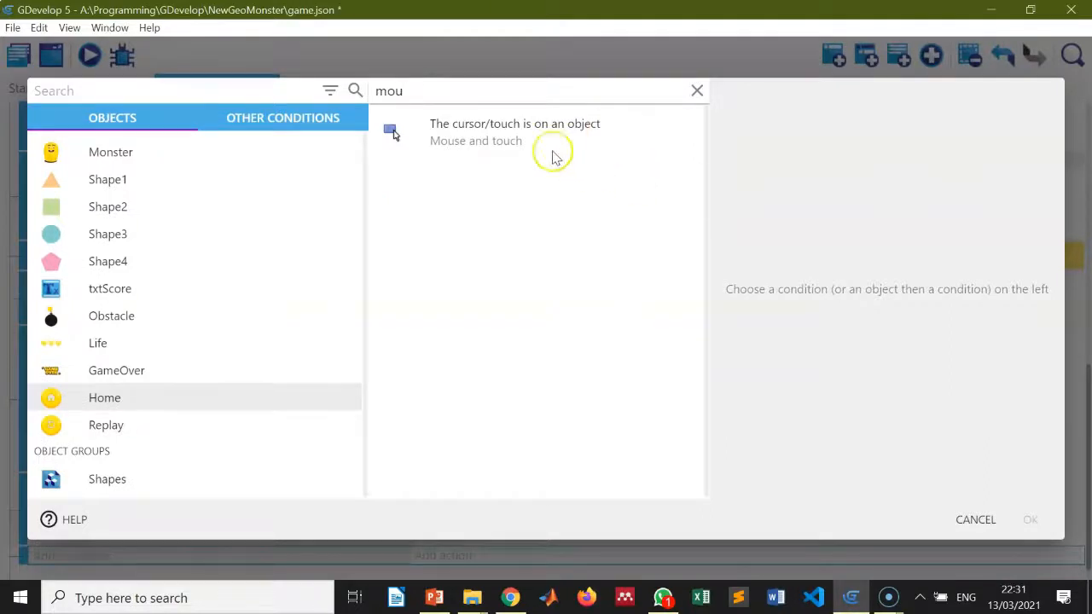
pyautogui.click(530, 131)
pyautogui.click(933, 443)
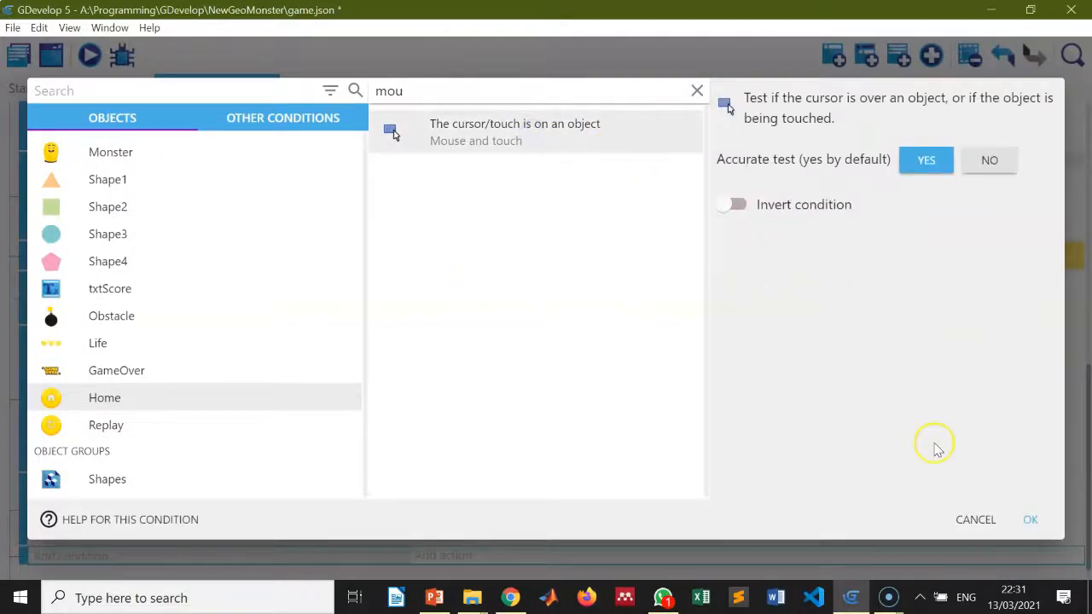
pyautogui.click(1030, 522)
# Add a sub-event under the Home cursor event with the condition "Mouse button pressed or touch held" testing Left (primary)
pyautogui.scroll(-1, 226, 419)
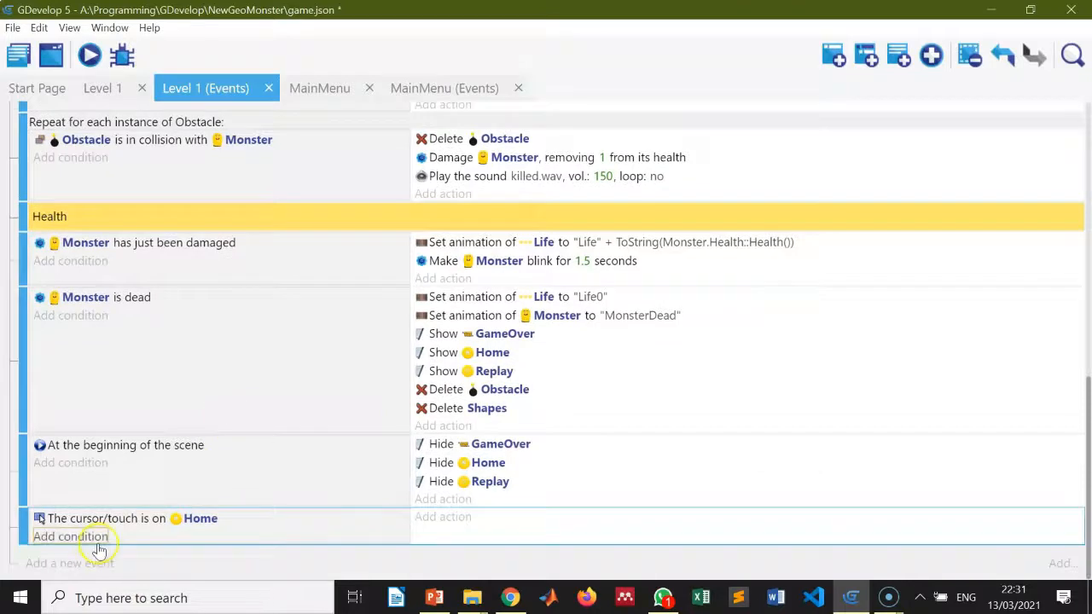
pyautogui.click(68, 565)
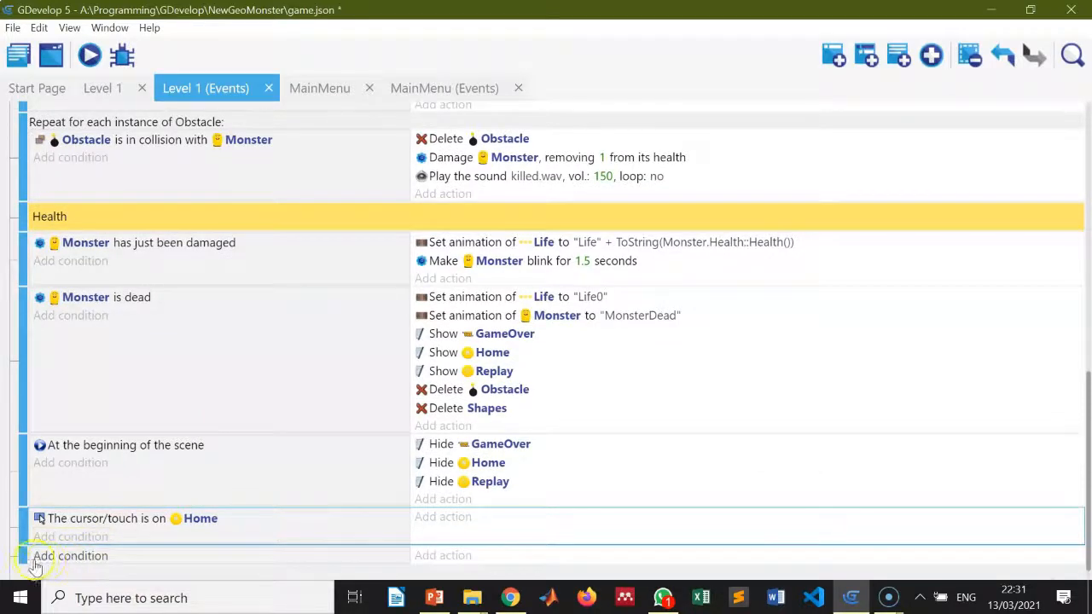
pyautogui.moveTo(34, 566); pyautogui.dragTo(48, 537)
pyautogui.click(83, 535)
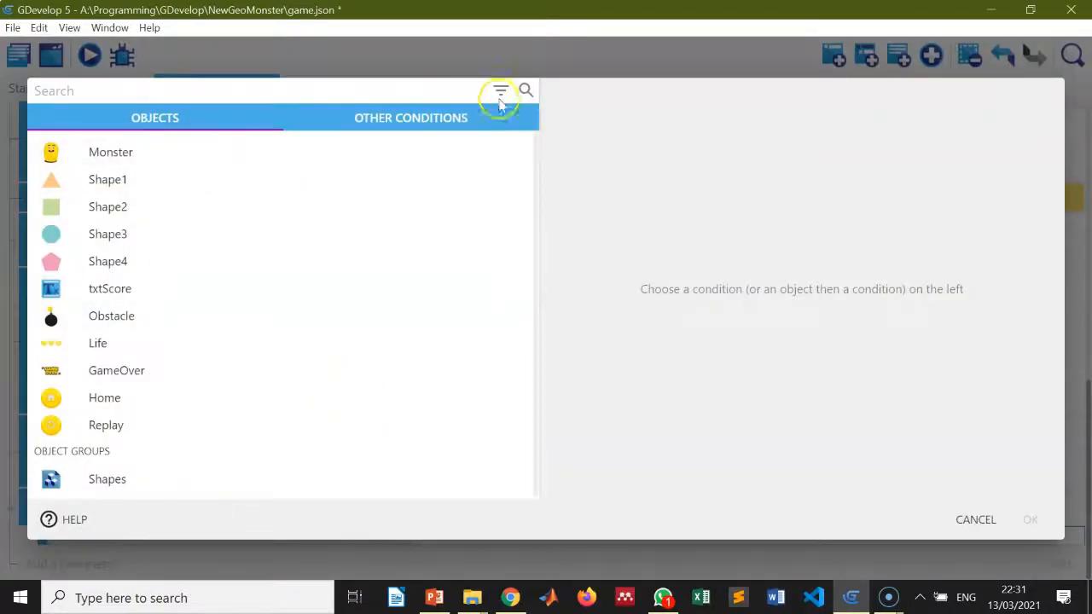
pyautogui.click(430, 116)
pyautogui.click(247, 79)
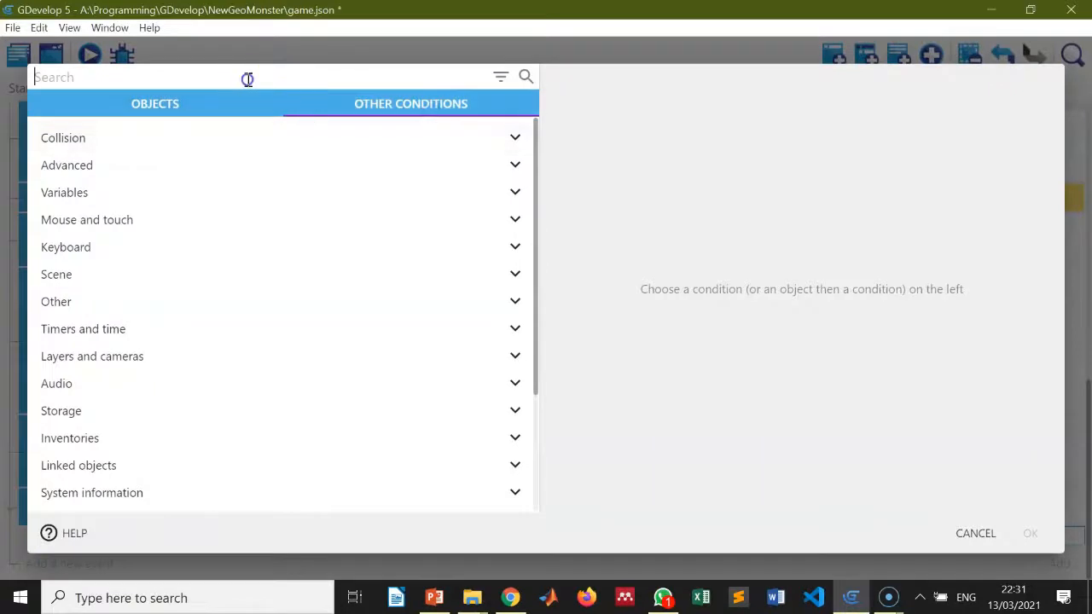
pyautogui.write('mouse')
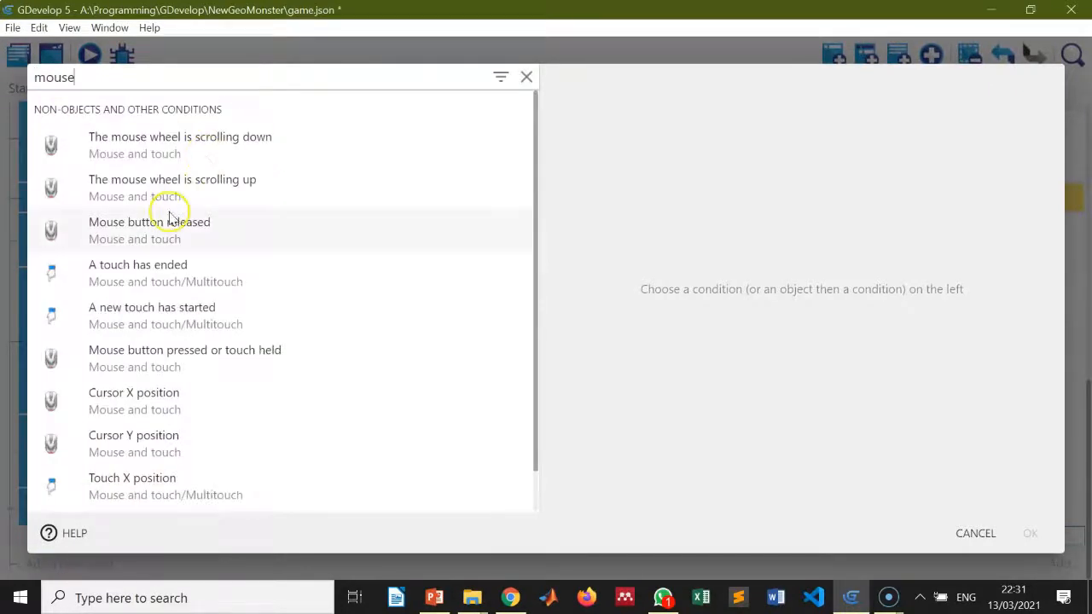
pyautogui.click(266, 358)
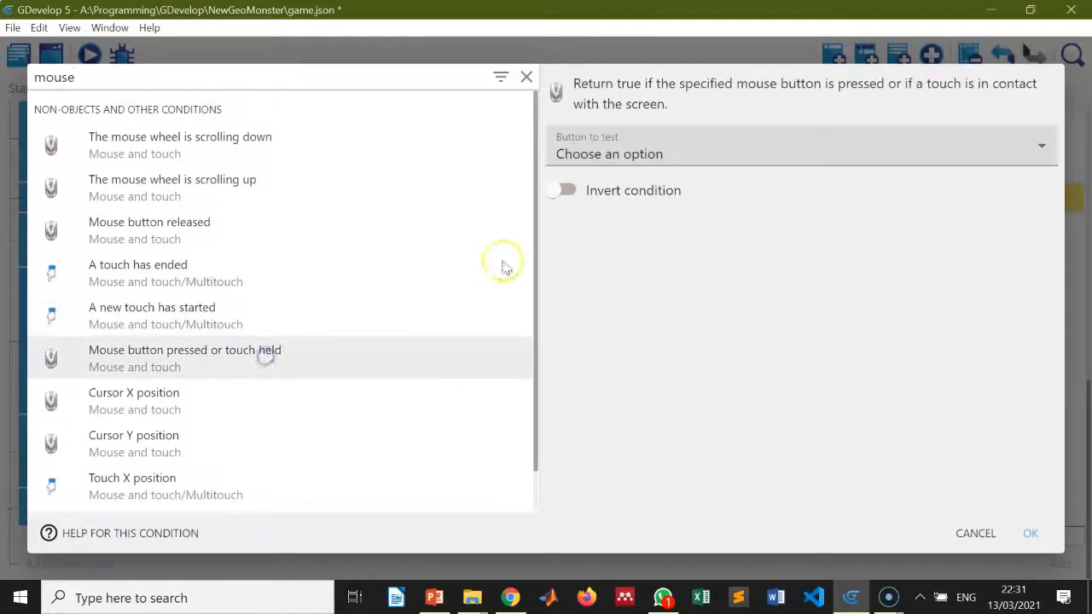
pyautogui.click(987, 147)
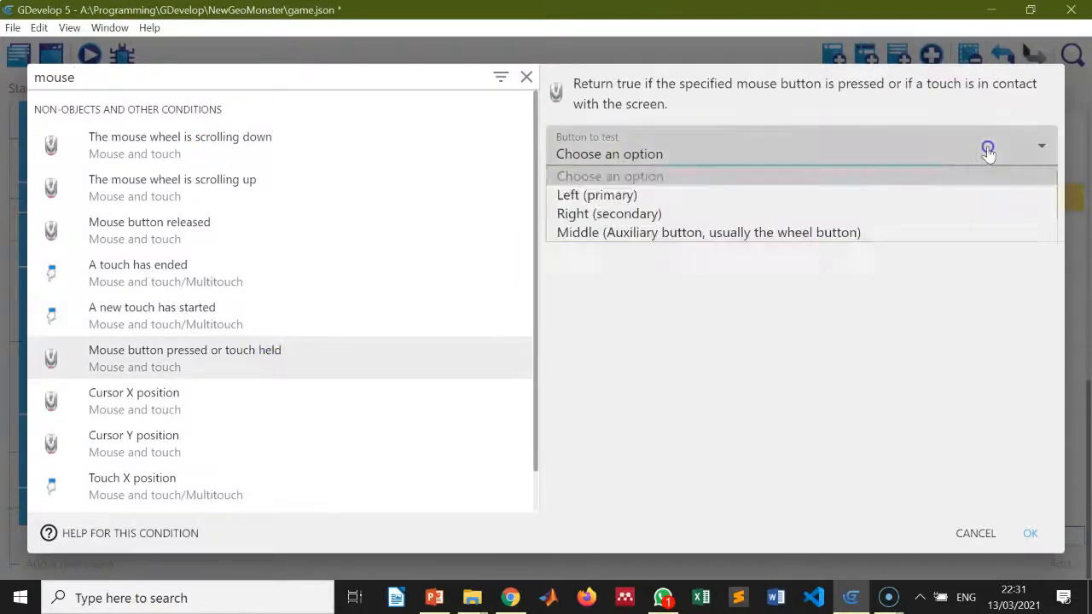
pyautogui.click(711, 195)
pyautogui.click(1030, 535)
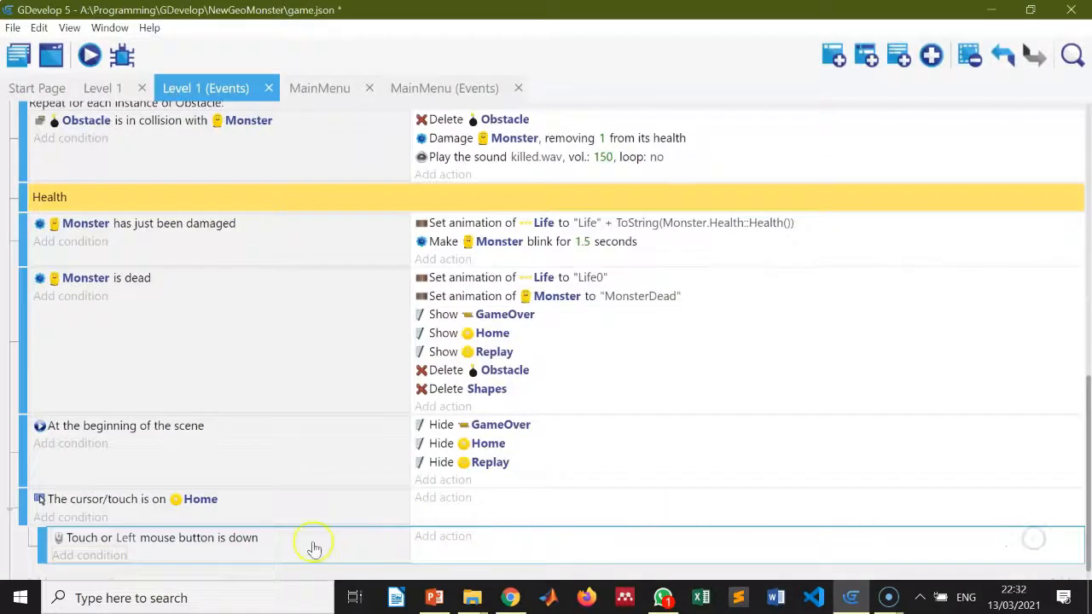
# Add a second sub-event under the Home cursor event with the condition "Mouse button released" testing Left (primary)
pyautogui.click(67, 563)
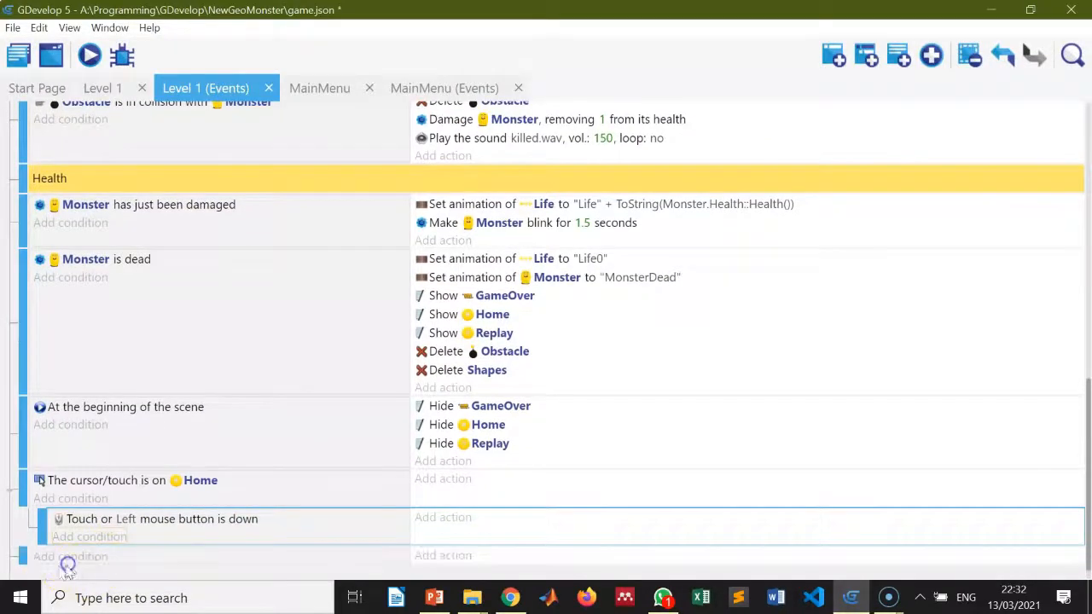
pyautogui.moveTo(20, 556); pyautogui.dragTo(88, 536)
pyautogui.click(88, 536)
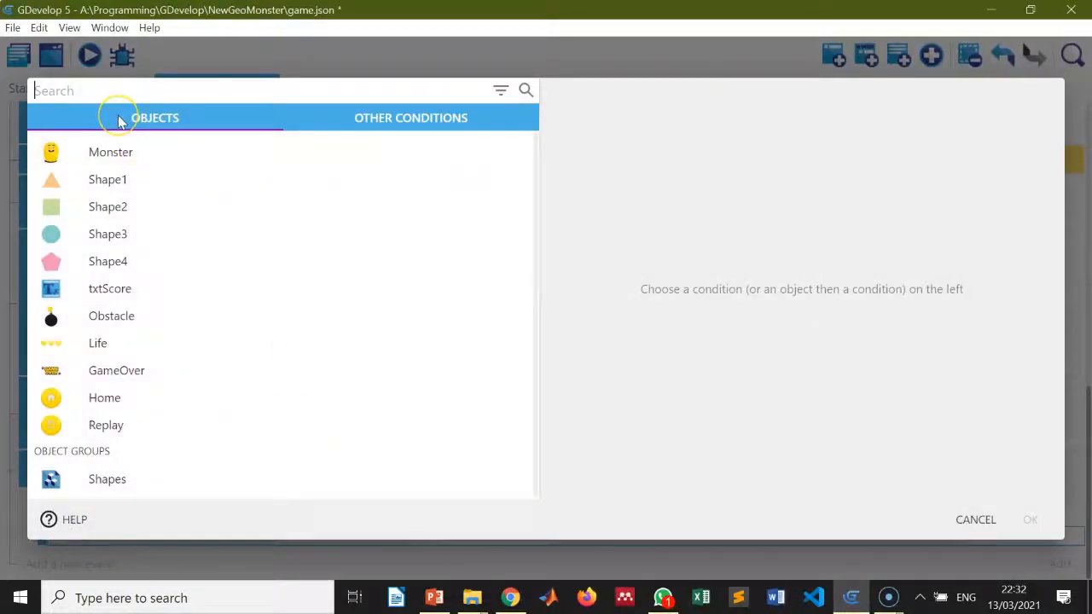
pyautogui.write('mou')
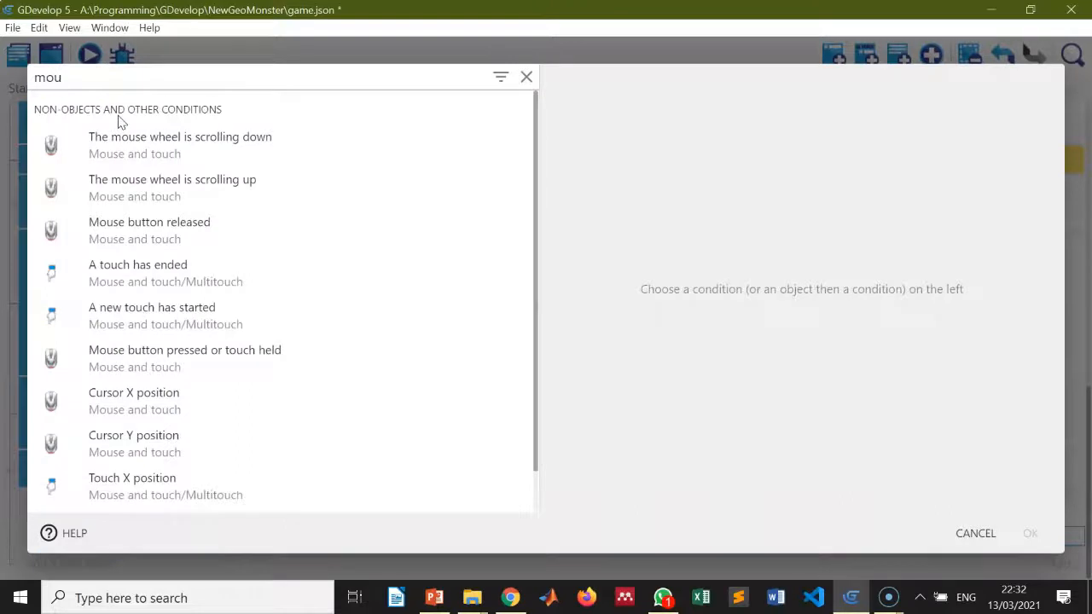
pyautogui.click(193, 240)
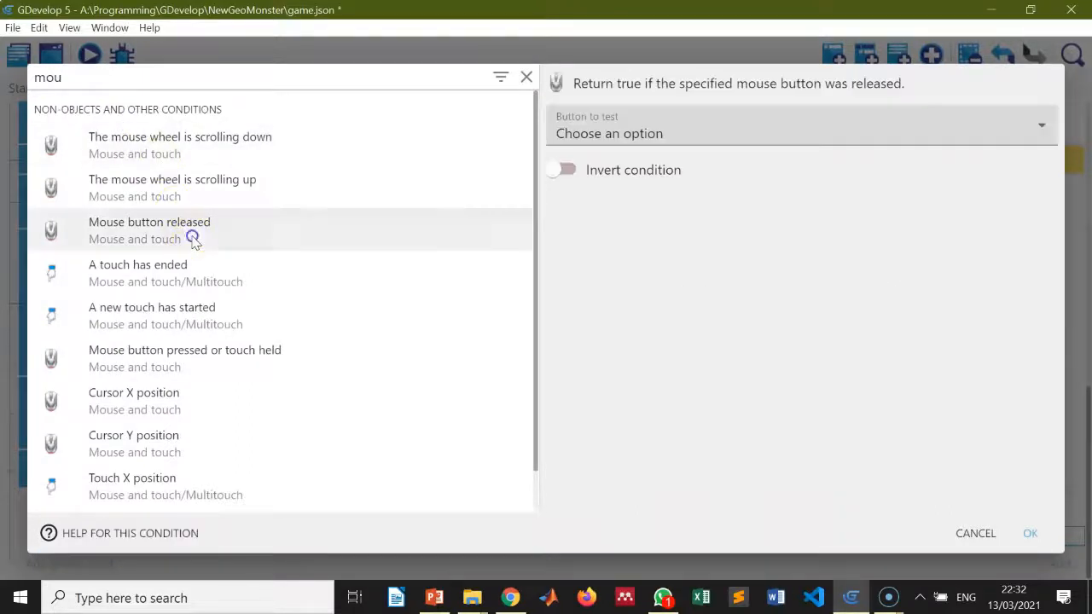
pyautogui.click(664, 151)
pyautogui.click(650, 174)
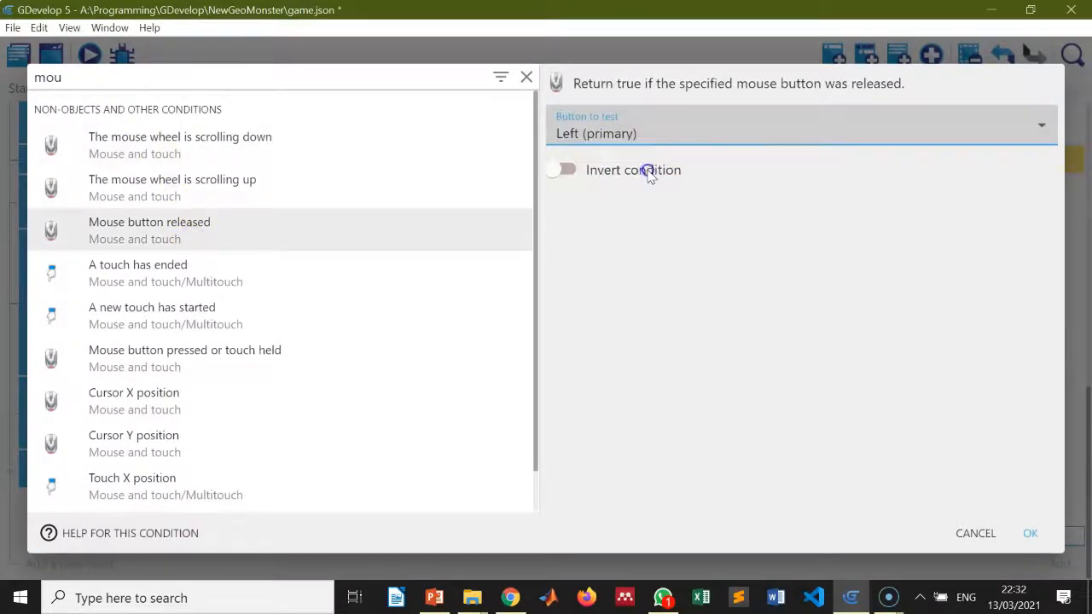
pyautogui.click(1032, 537)
# Give Home's mouse-released sub-event a "Change the scene" action to "MainMenu"
pyautogui.click(447, 539)
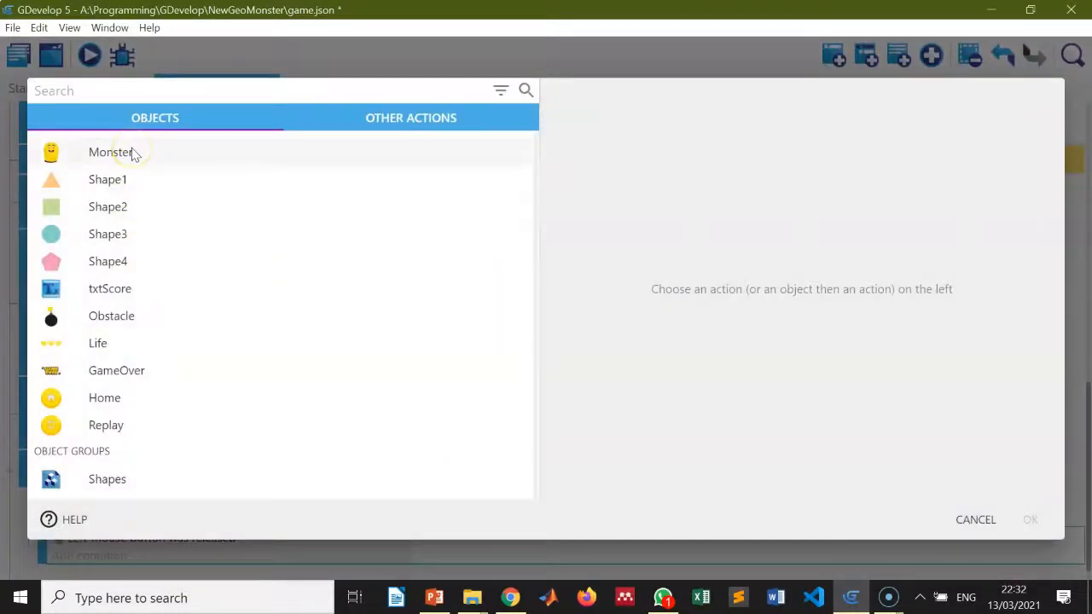
pyautogui.click(386, 119)
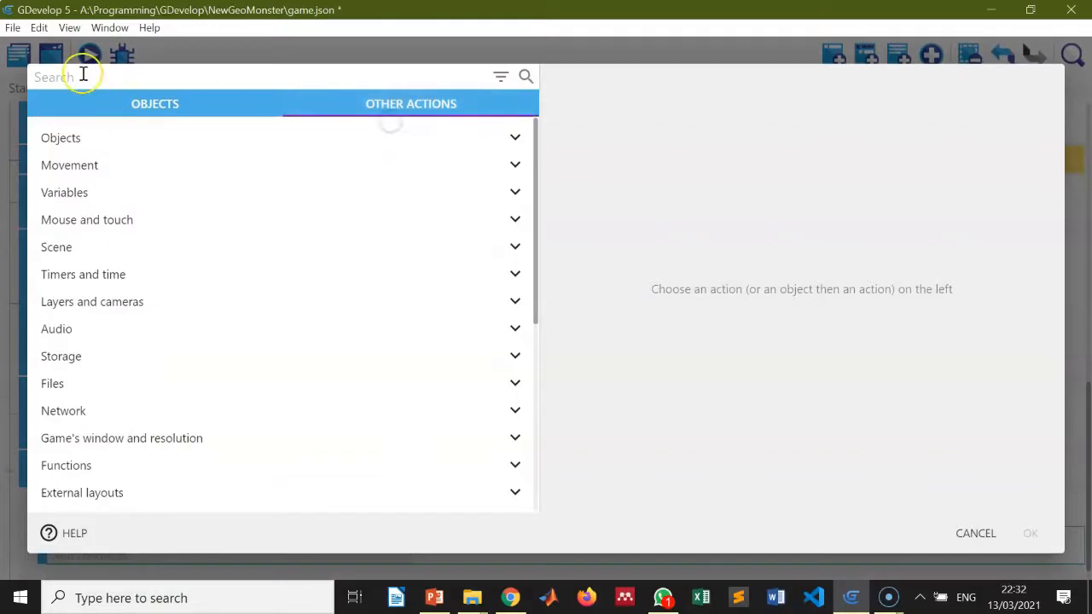
pyautogui.click(83, 76)
pyautogui.write('scen')
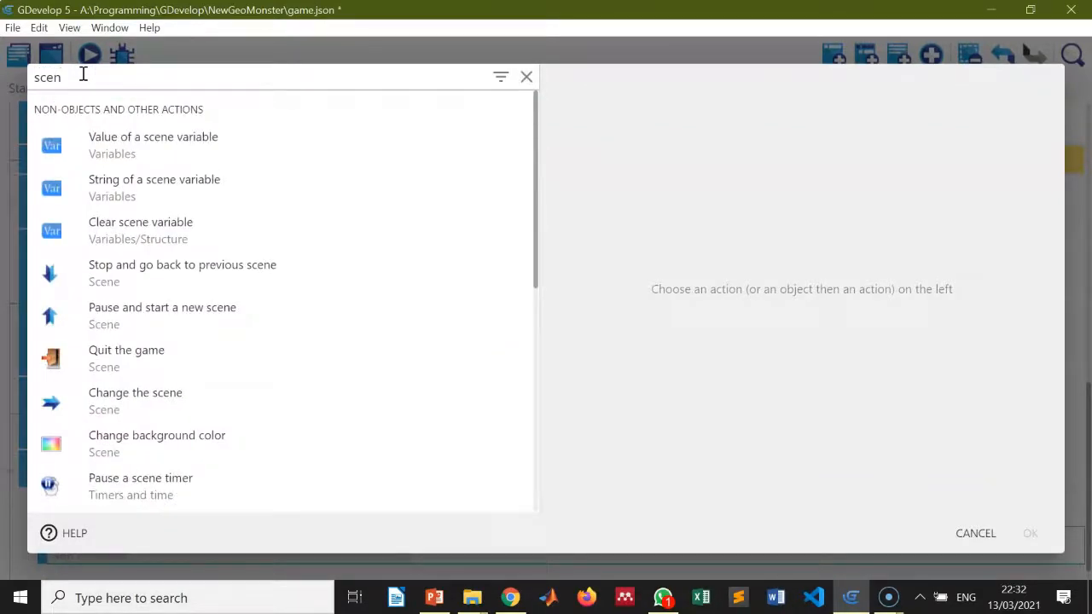
pyautogui.click(190, 391)
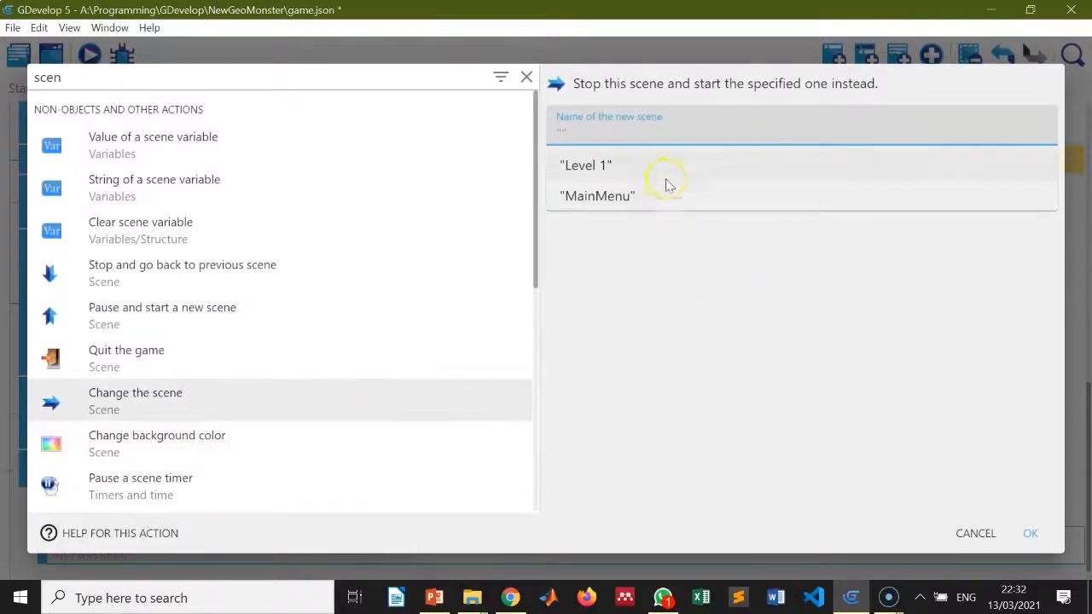
pyautogui.click(637, 193)
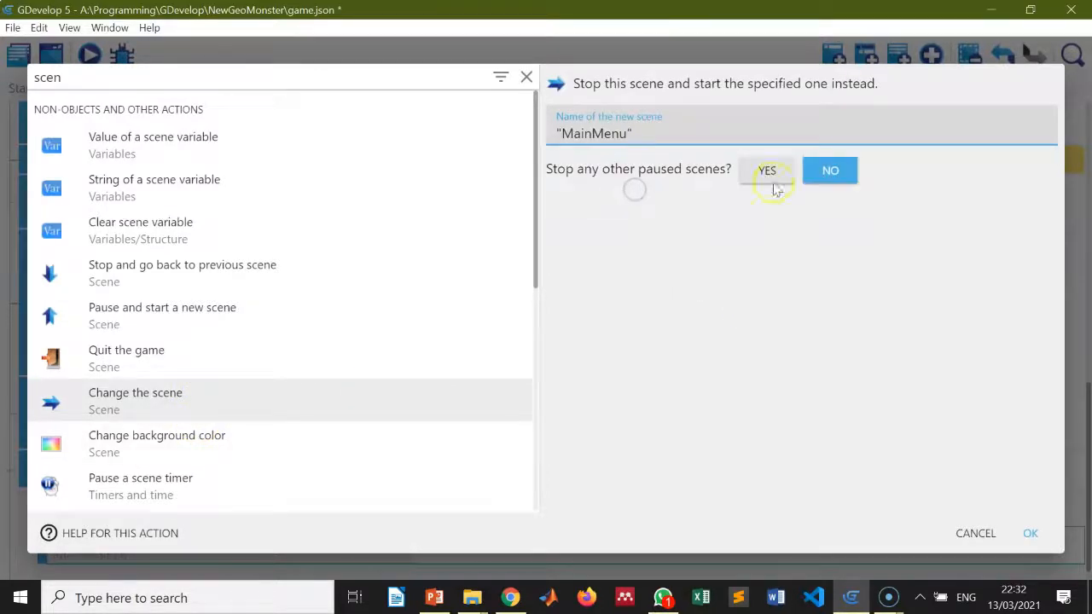
pyautogui.click(1030, 532)
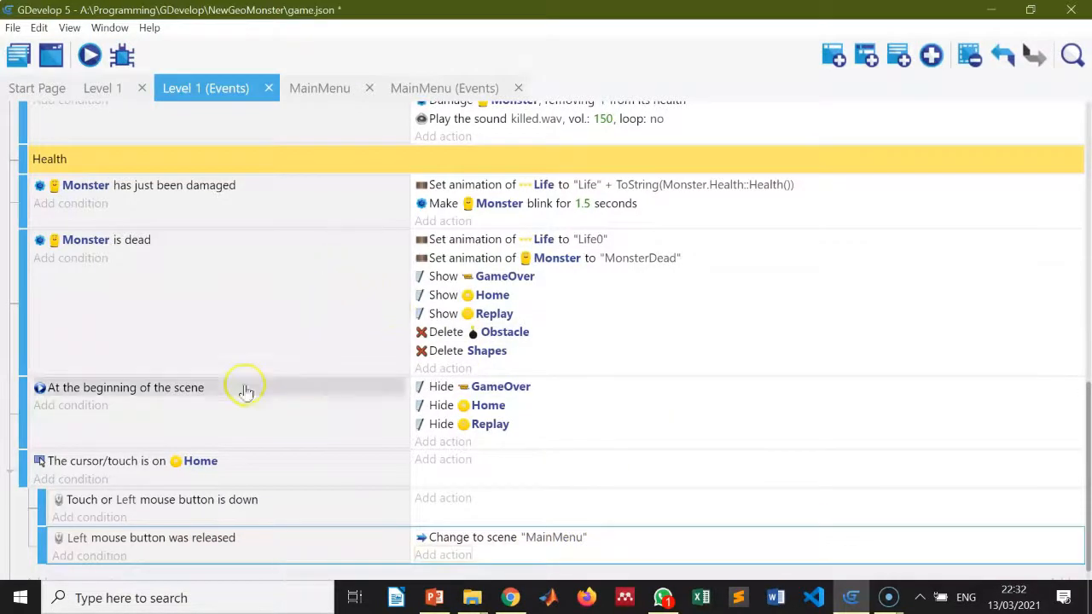
# Add a new event below the Home events with the condition "The cursor/touch is on an object" for Replay, using an accurate test
pyautogui.scroll(-1, 338, 339)
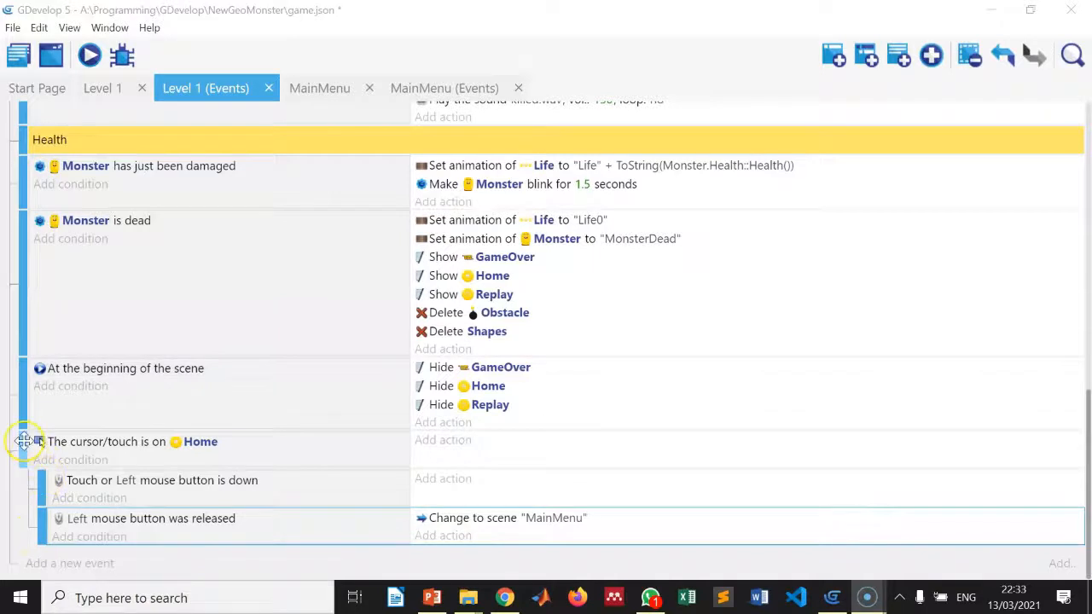
pyautogui.click(35, 564)
pyautogui.click(67, 537)
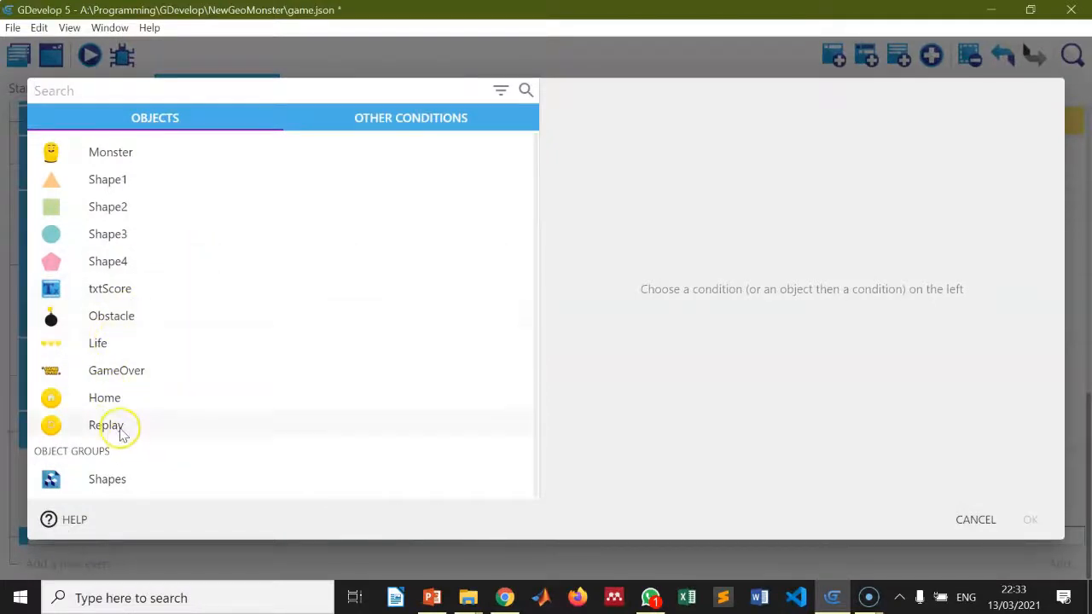
pyautogui.click(120, 434)
pyautogui.click(437, 77)
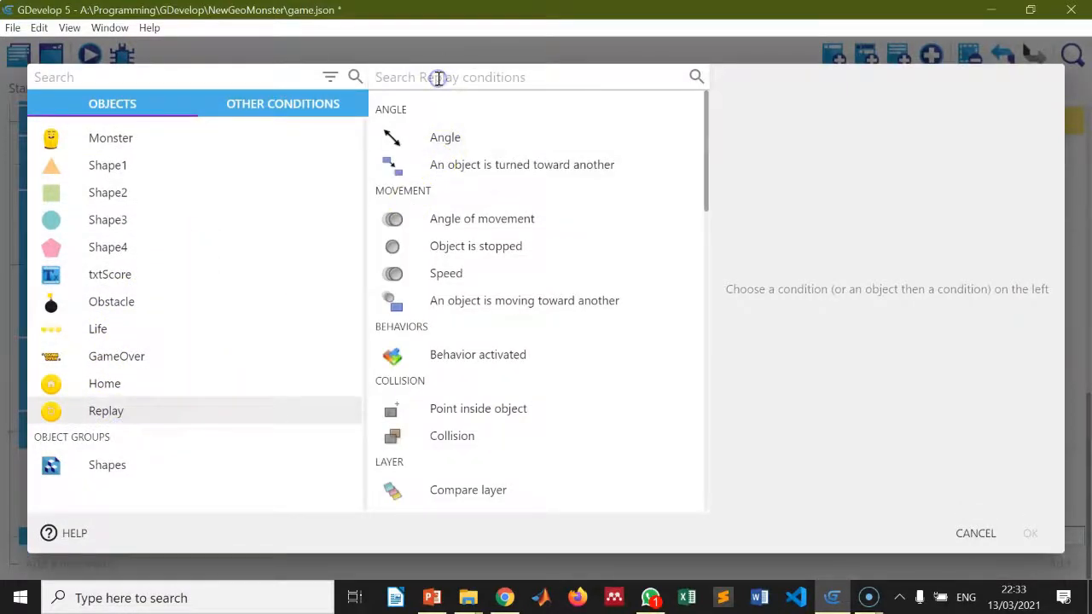
pyautogui.write('mou')
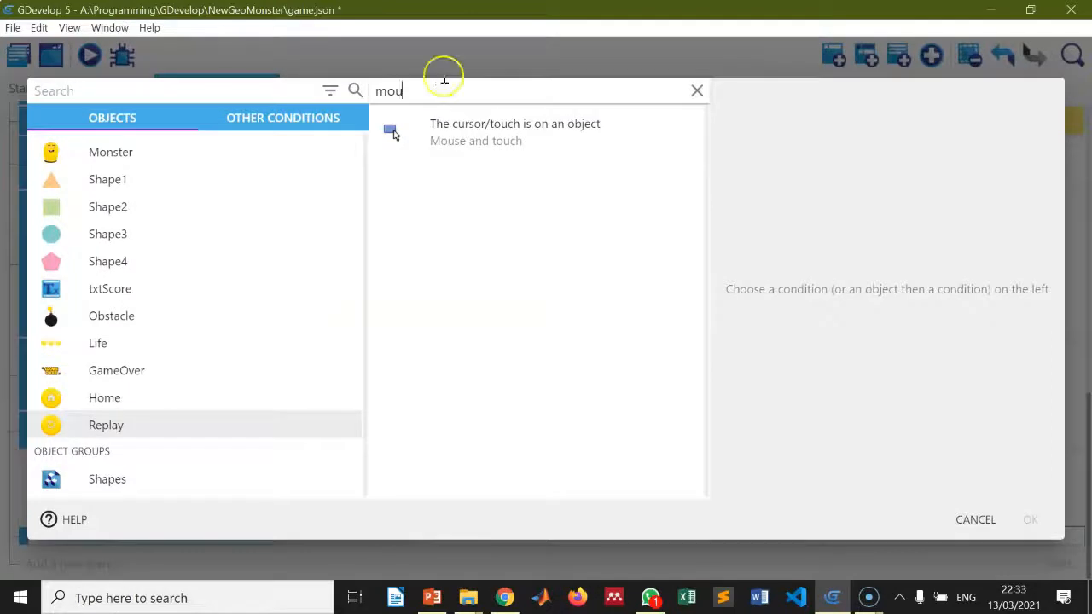
pyautogui.click(483, 135)
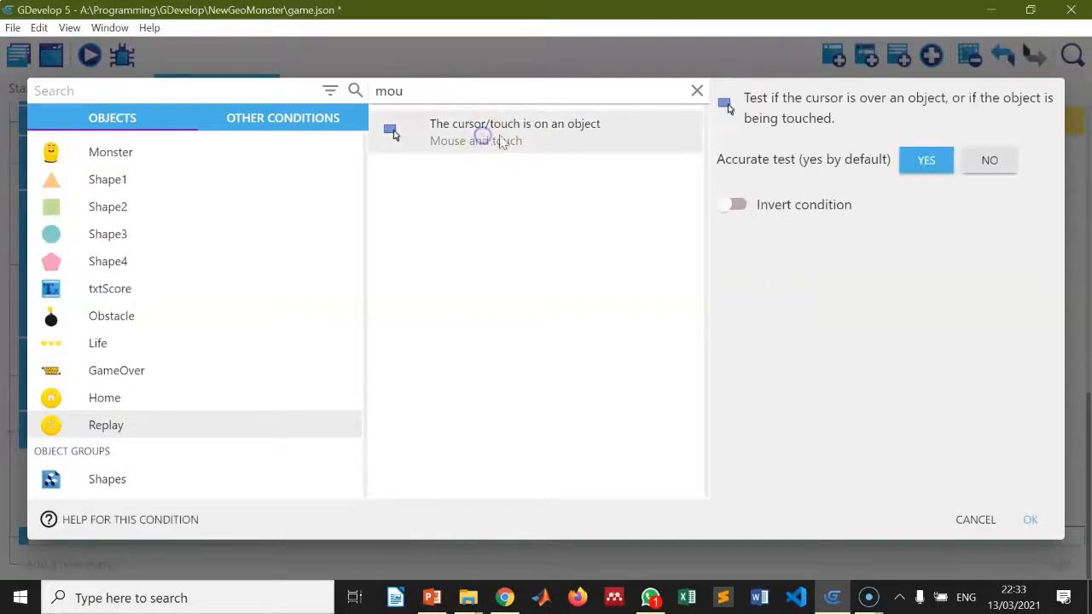
pyautogui.click(1029, 522)
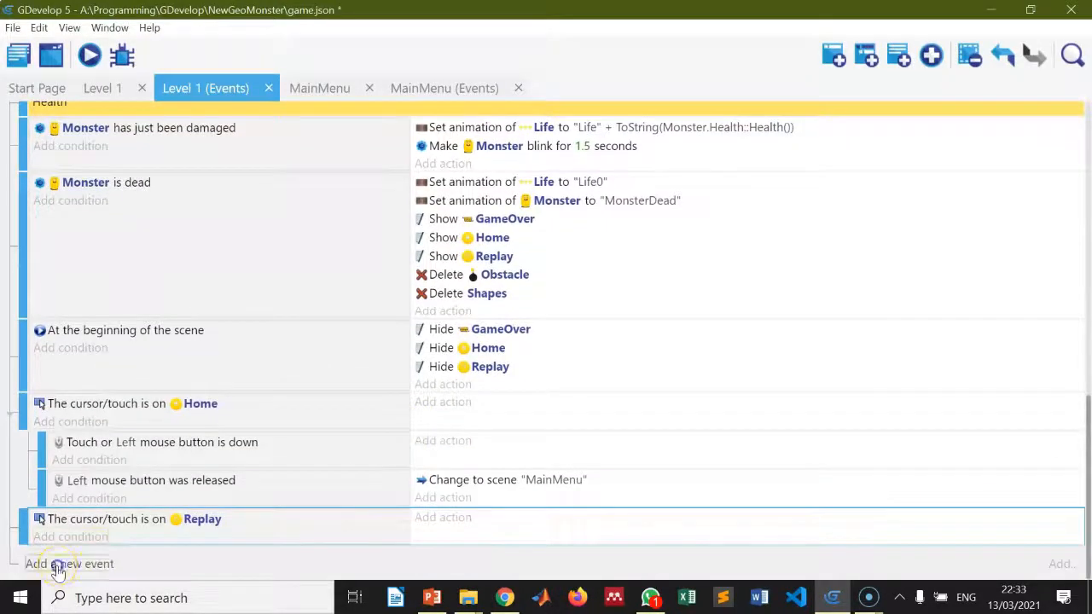
# Add a sub-event under the Replay cursor event with the condition "Mouse button pressed or touch held" testing Left (primary)
pyautogui.click(58, 566)
pyautogui.moveTo(20, 555); pyautogui.dragTo(60, 544)
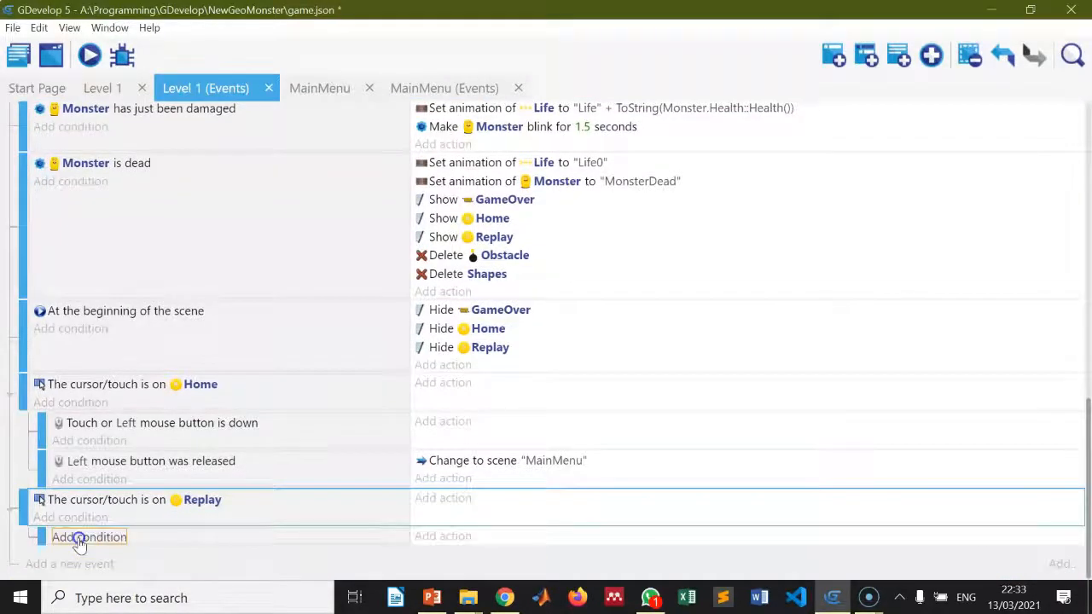
pyautogui.click(79, 536)
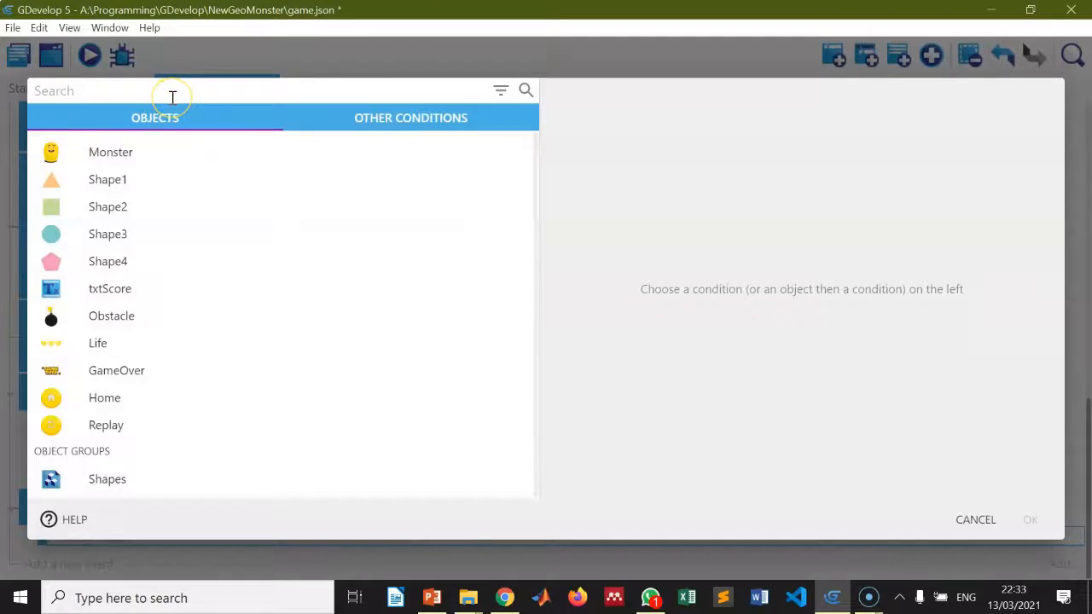
pyautogui.write('tou')
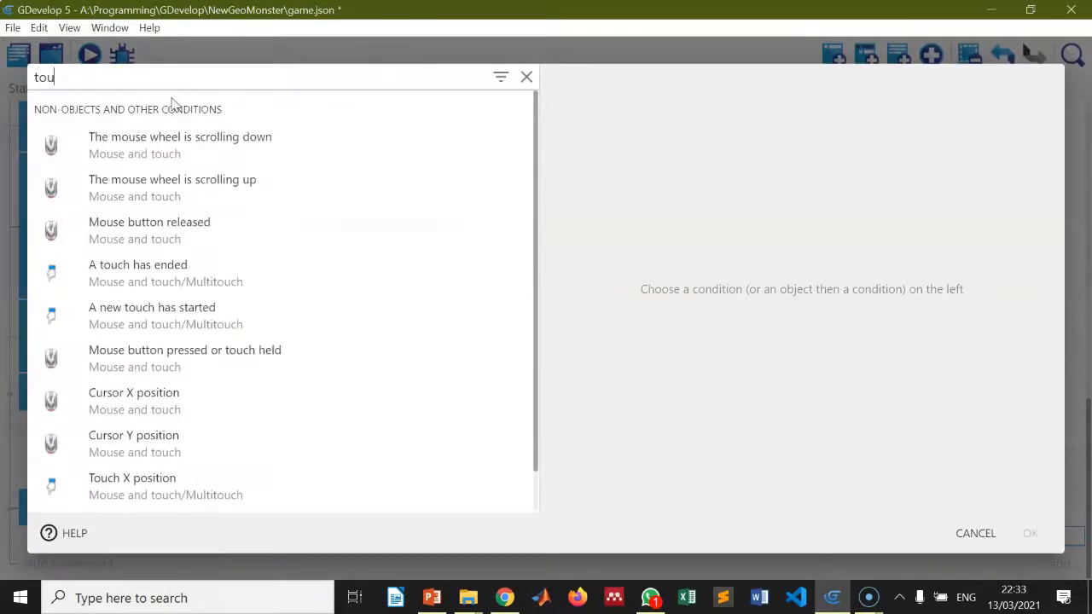
pyautogui.click(209, 359)
pyautogui.click(631, 151)
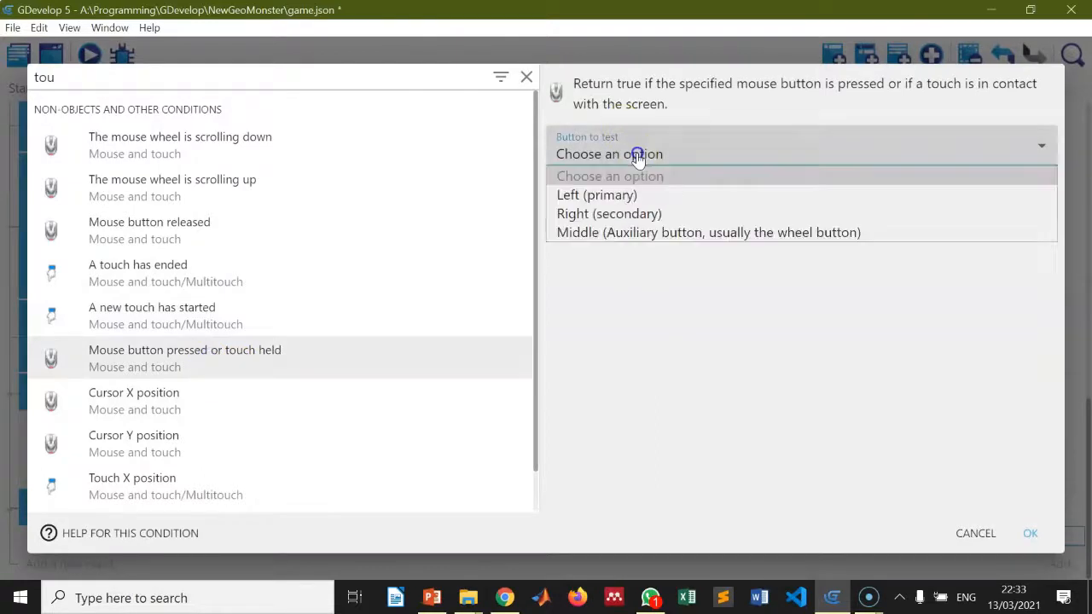
pyautogui.click(628, 195)
pyautogui.click(1029, 522)
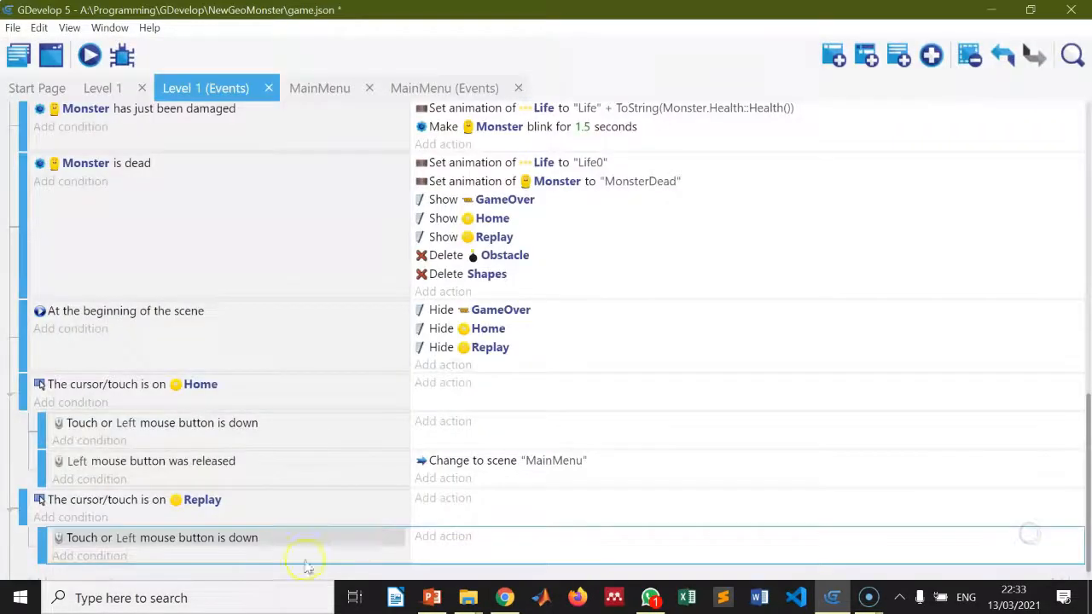
# Add a second sub-event under the Replay cursor event with the condition "Mouse button released" testing Left (primary)
pyautogui.scroll(-1, 77, 573)
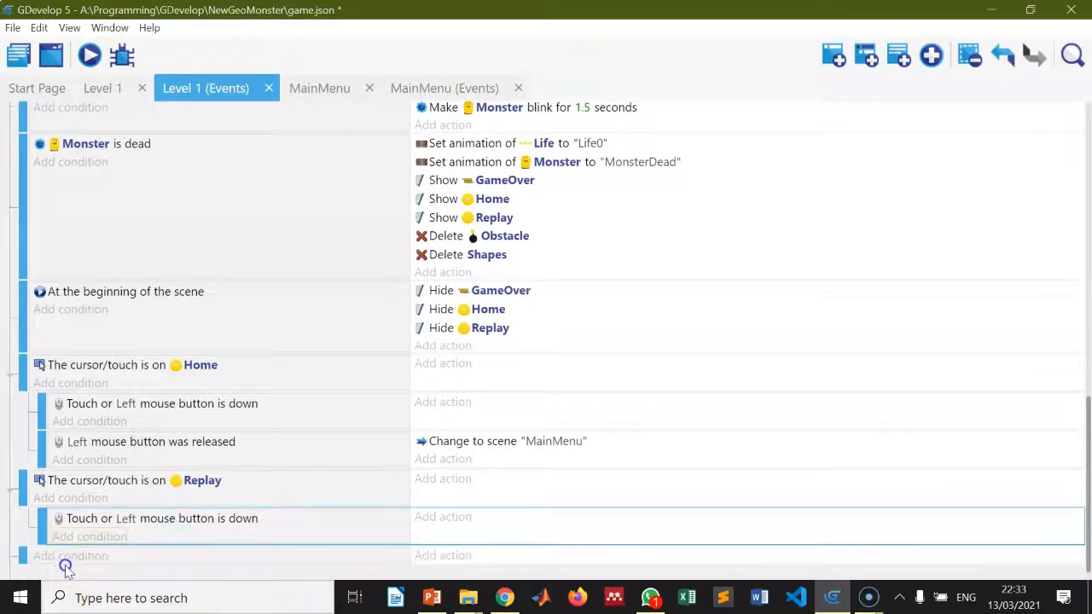
pyautogui.moveTo(22, 555); pyautogui.dragTo(47, 537)
pyautogui.click(86, 536)
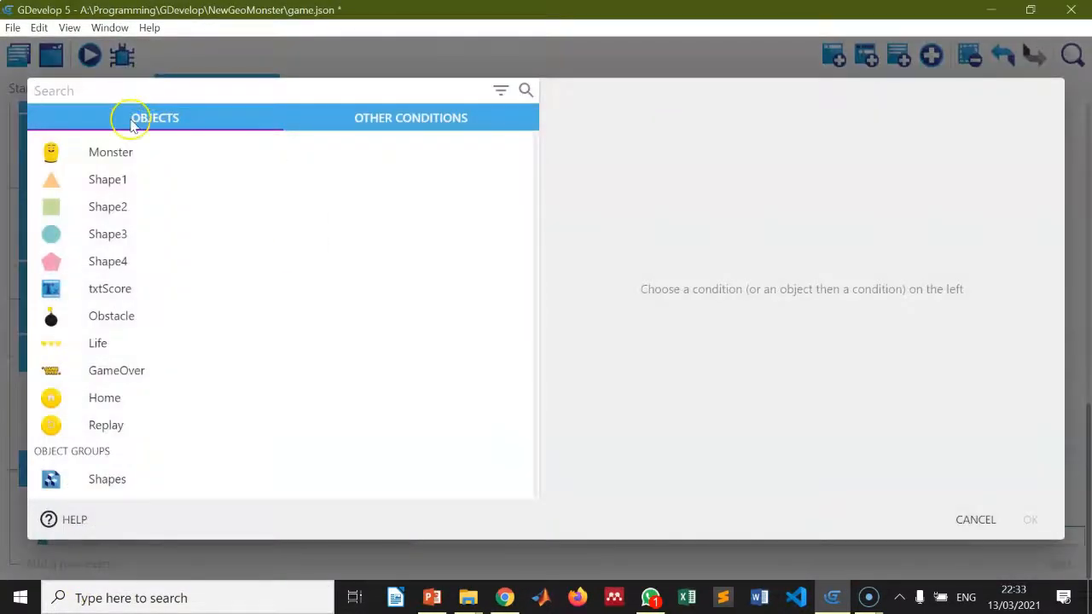
pyautogui.click(390, 117)
pyautogui.write('tou')
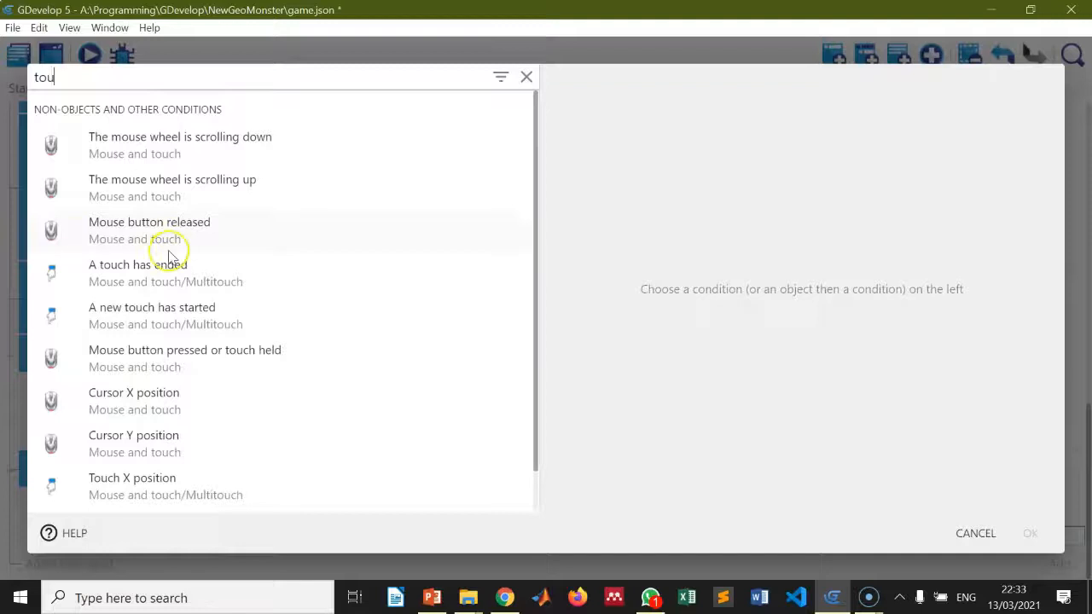
pyautogui.click(224, 227)
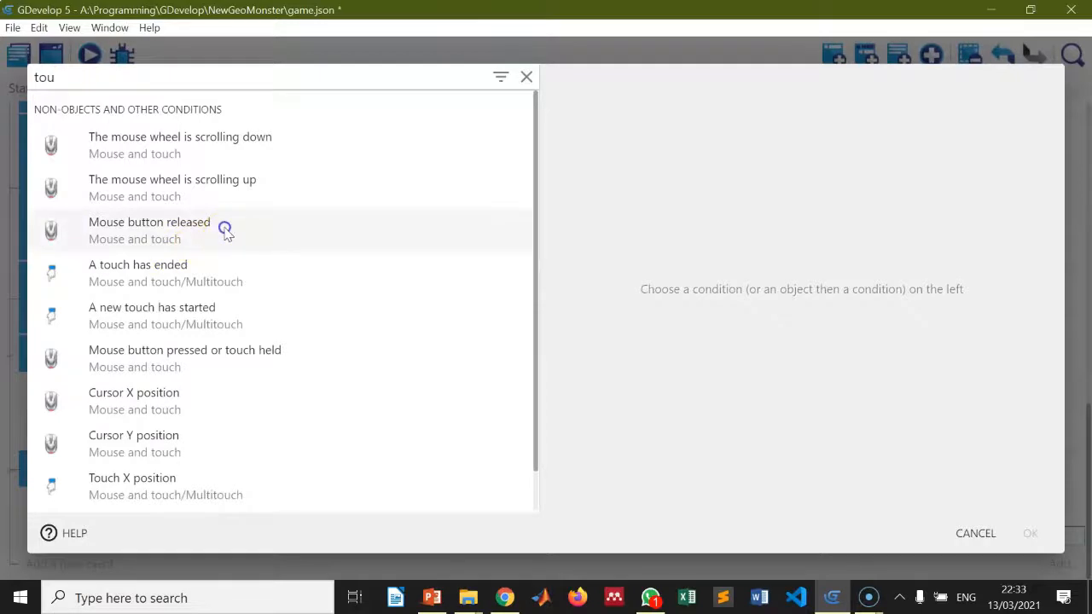
pyautogui.click(692, 133)
pyautogui.click(687, 173)
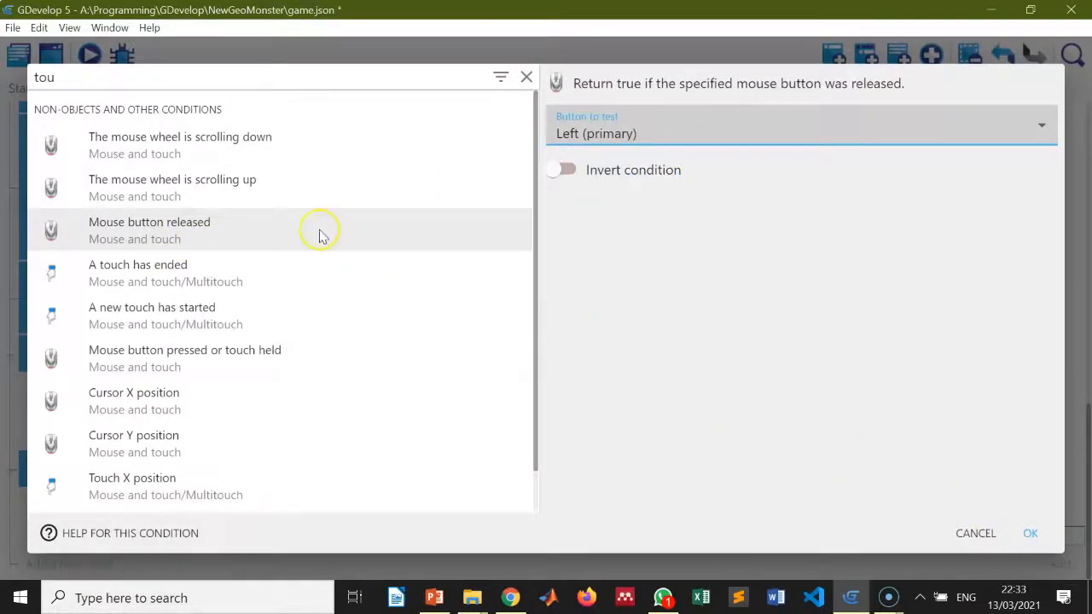
pyautogui.click(1030, 533)
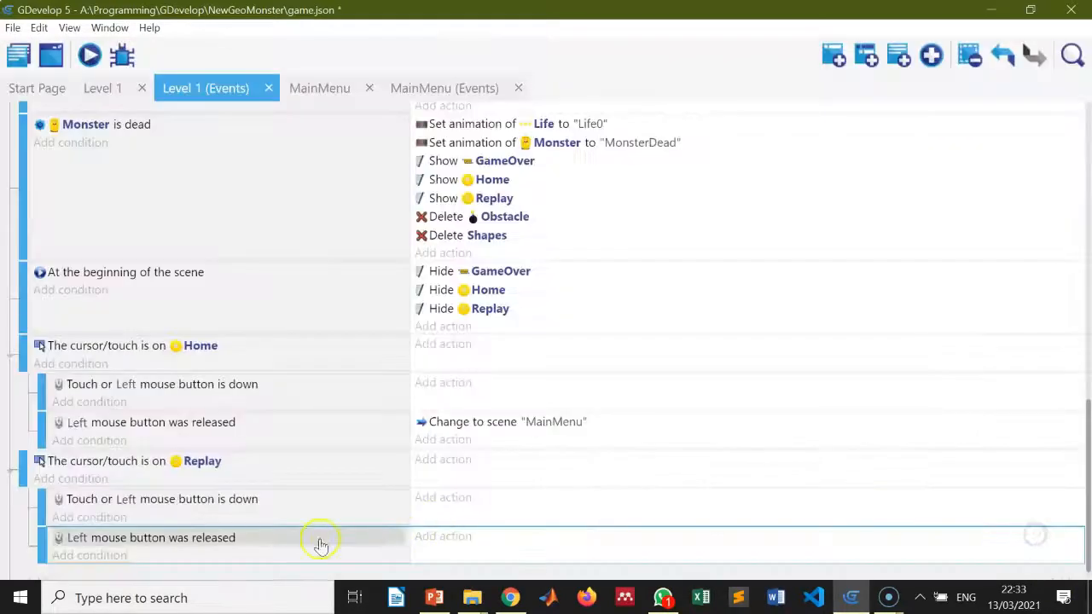
# Give Replay's mouse-released sub-event a "Change the scene" action to "Level 1"
pyautogui.click(444, 535)
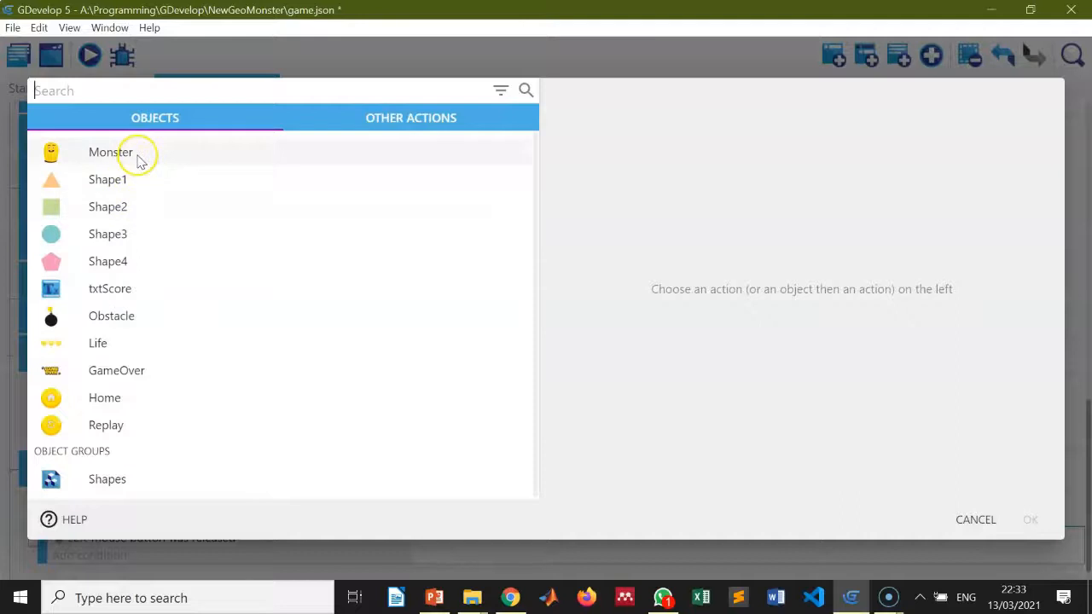
pyautogui.click(122, 91)
pyautogui.write('scene')
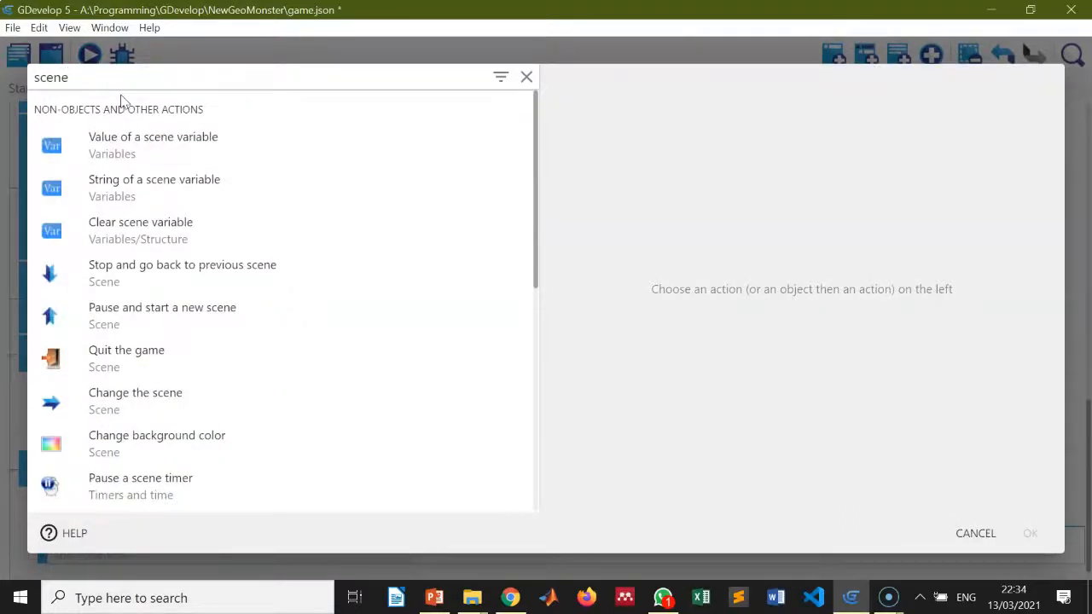
pyautogui.click(174, 399)
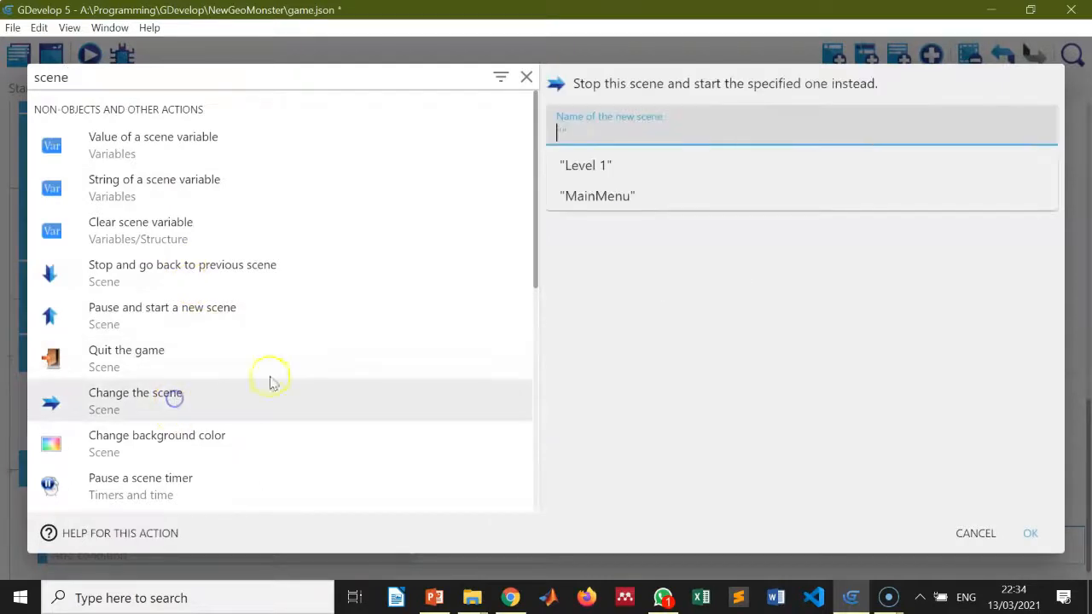
pyautogui.click(623, 166)
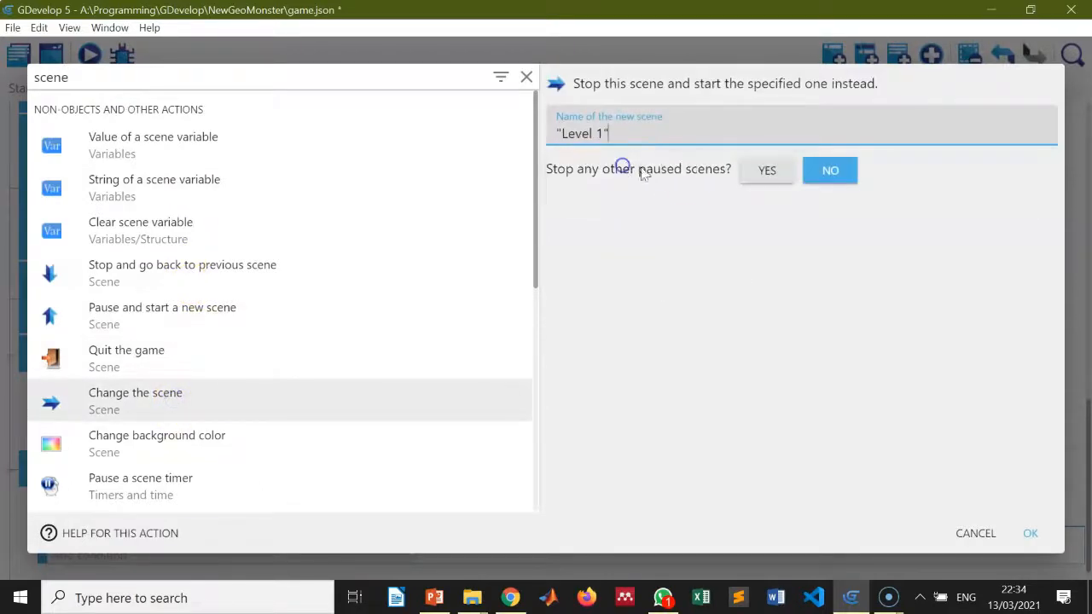
pyautogui.click(1030, 533)
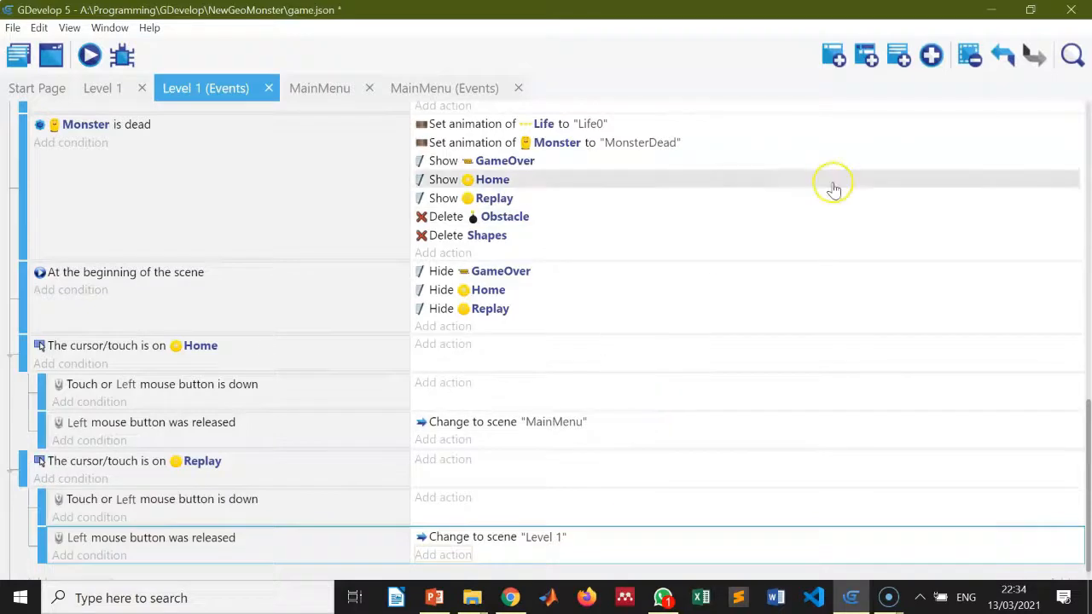
# Preview Level 1 and move the monster among the falling shapes and bombs until the game is over
pyautogui.click(89, 56)
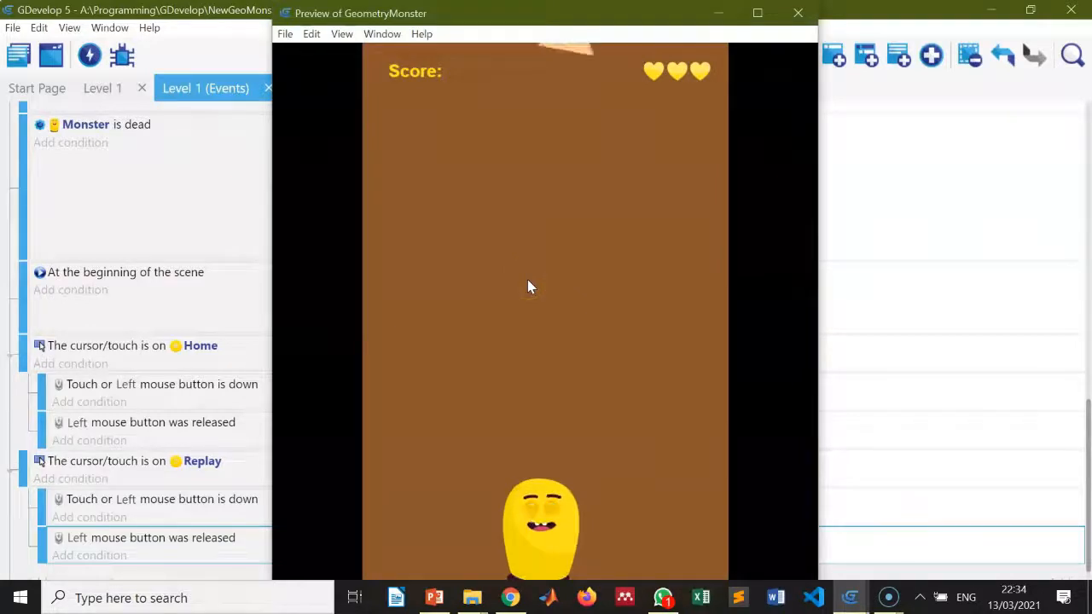
pyautogui.moveTo(528, 278); pyautogui.dragTo(574, 264)
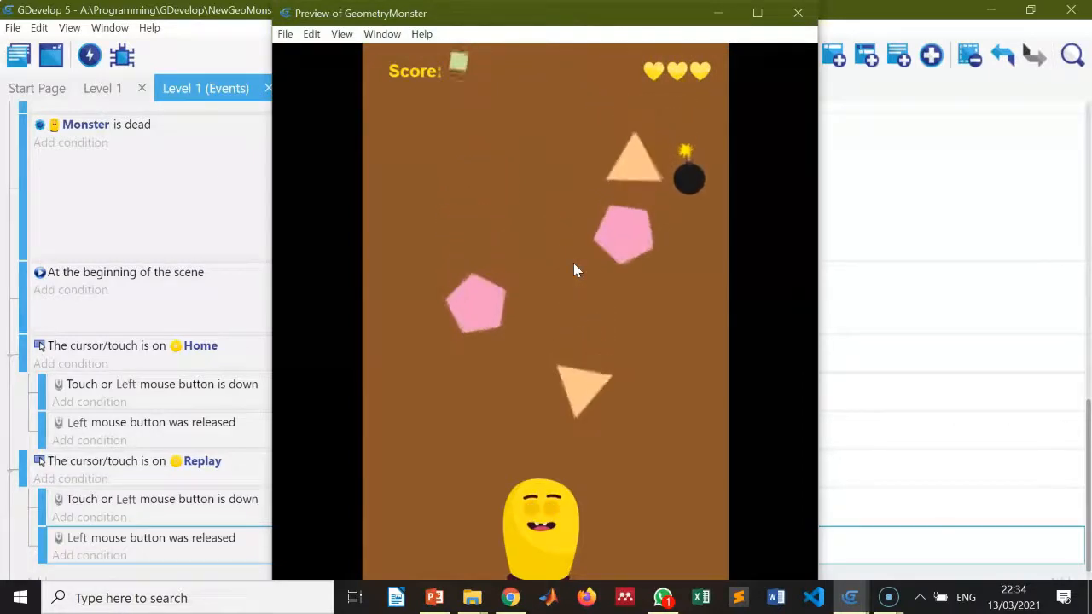
pyautogui.press('Right')
pyautogui.press('Left')
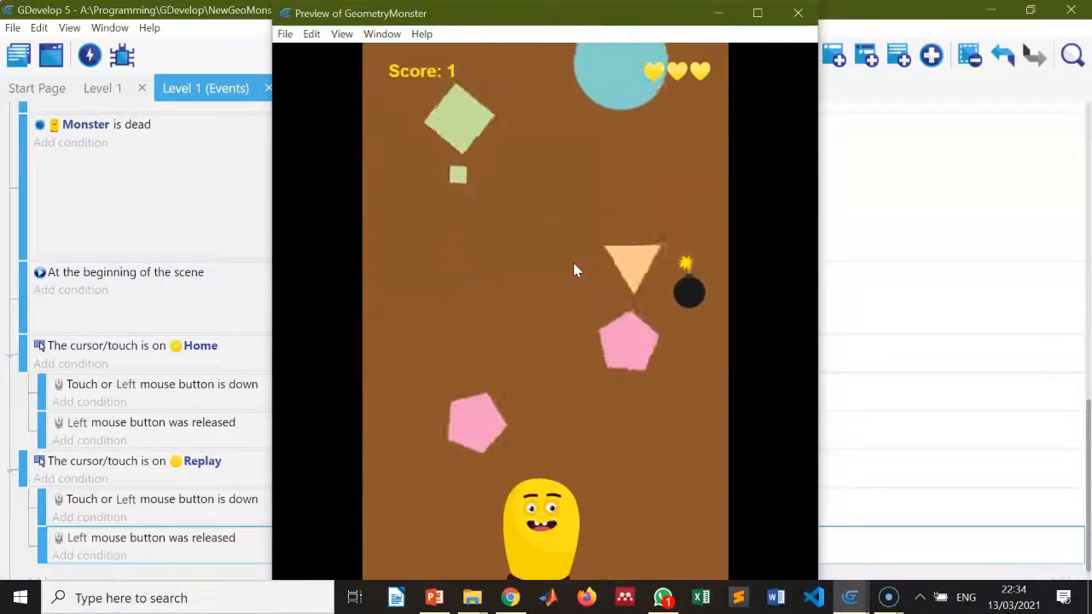
pyautogui.press('Right')
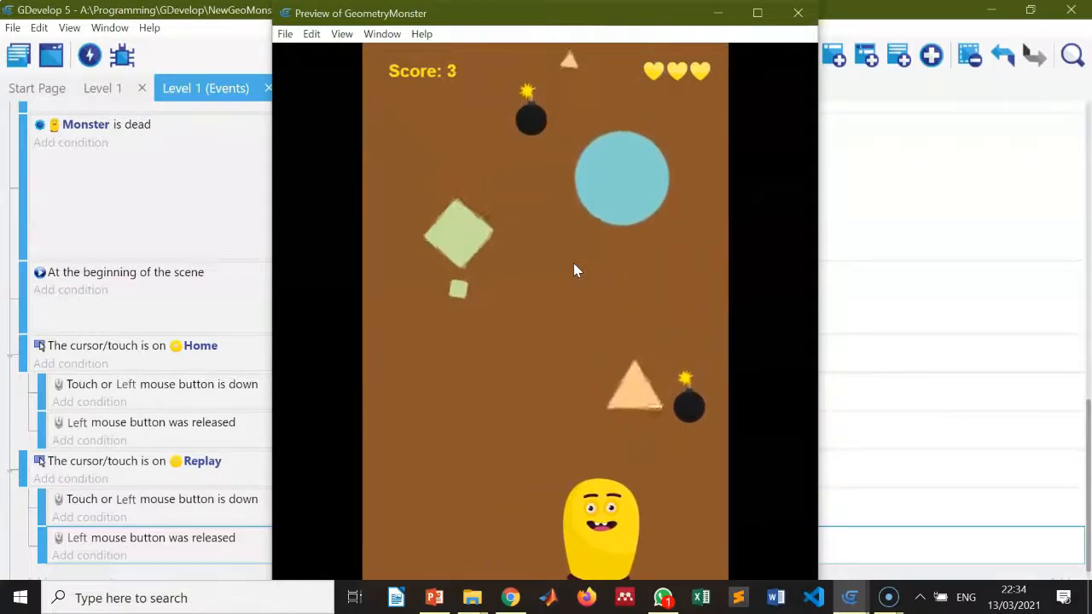
pyautogui.press('Right')
pyautogui.press('Left')
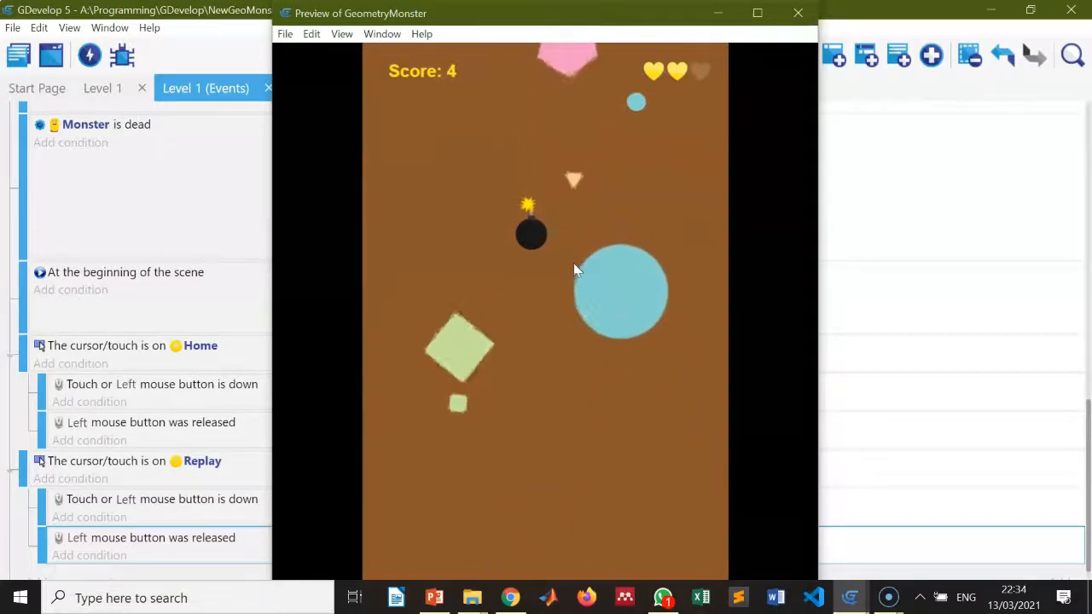
pyautogui.press('Right')
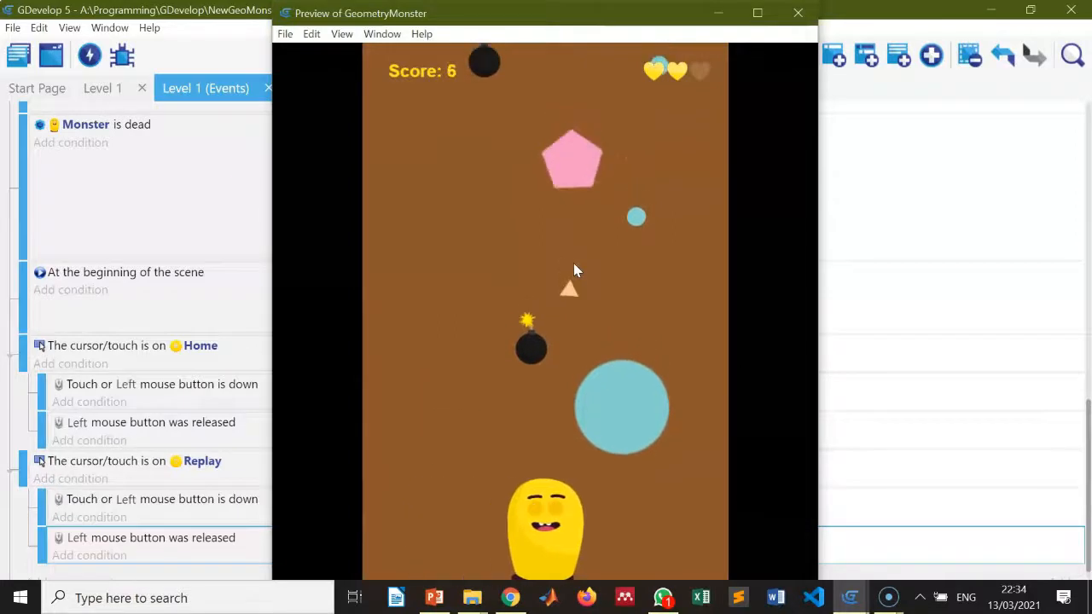
pyautogui.press('Left')
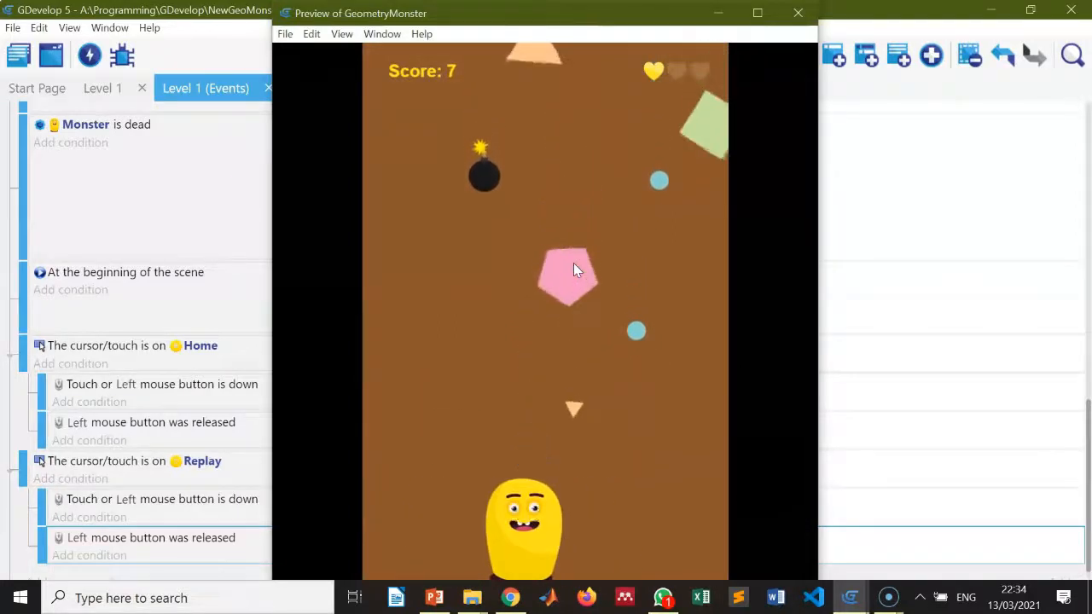
pyautogui.press('Right')
pyautogui.press('Left')
pyautogui.press('Right')
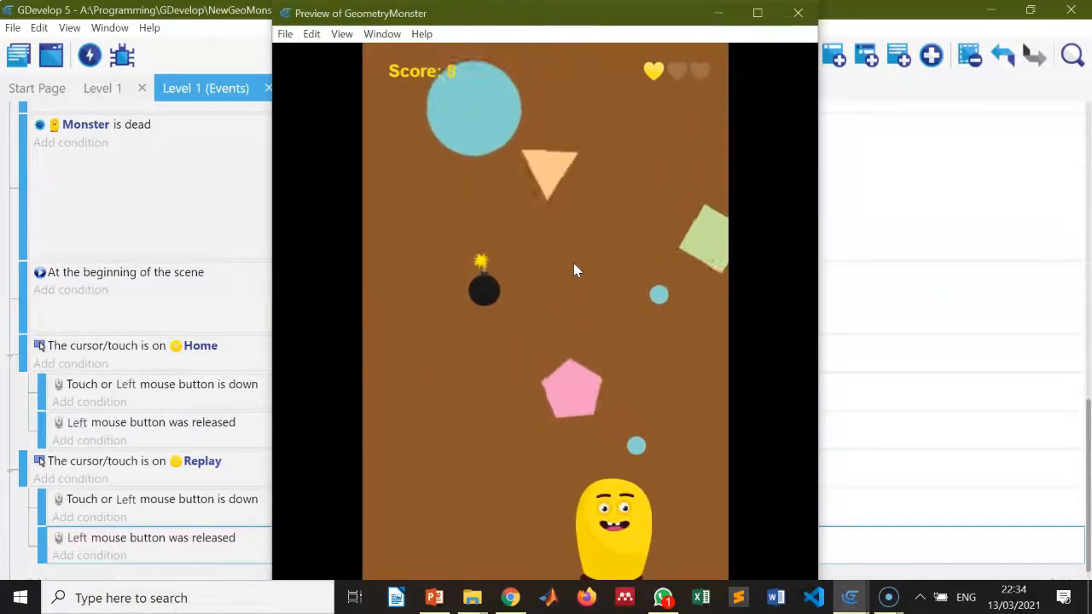
pyautogui.press('Left')
pyautogui.press('Right')
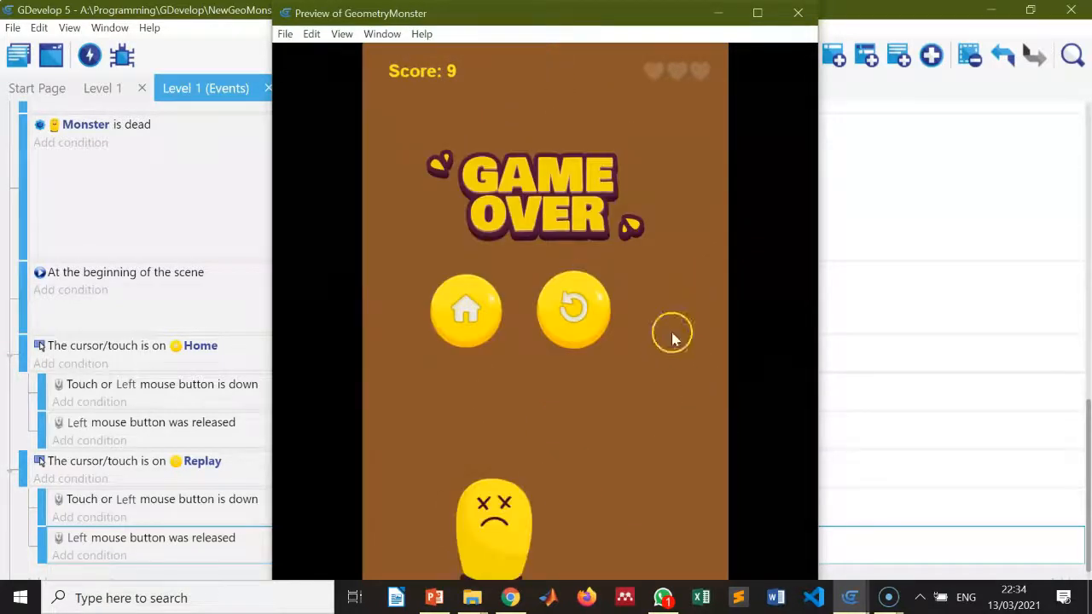
# Test the game-over Home button and the main menu's Play button, playing Level 1 until game over again before leaving the preview
pyautogui.click(466, 309)
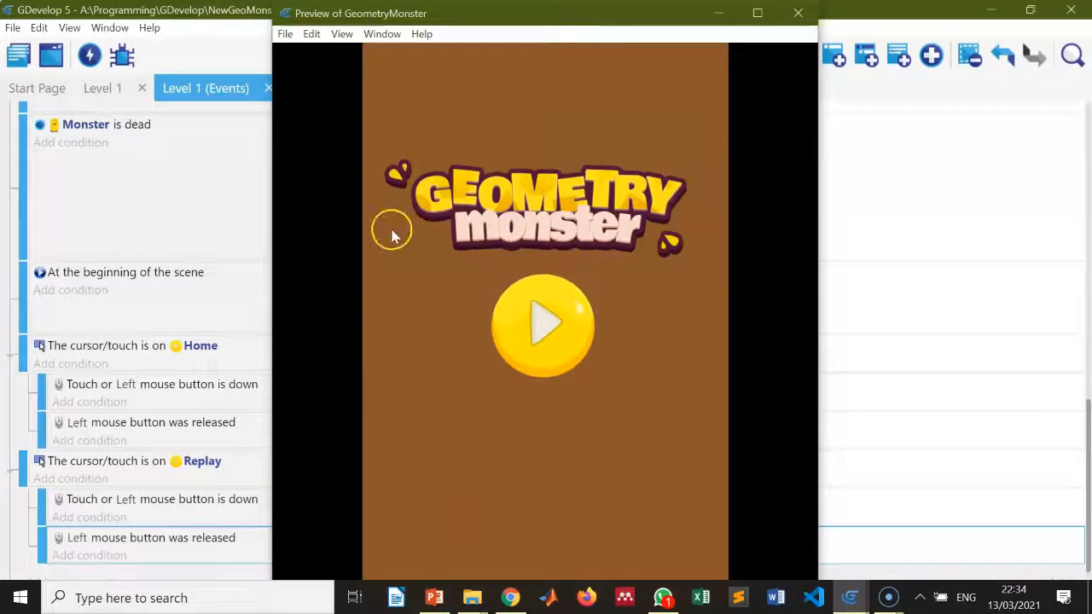
pyautogui.click(548, 322)
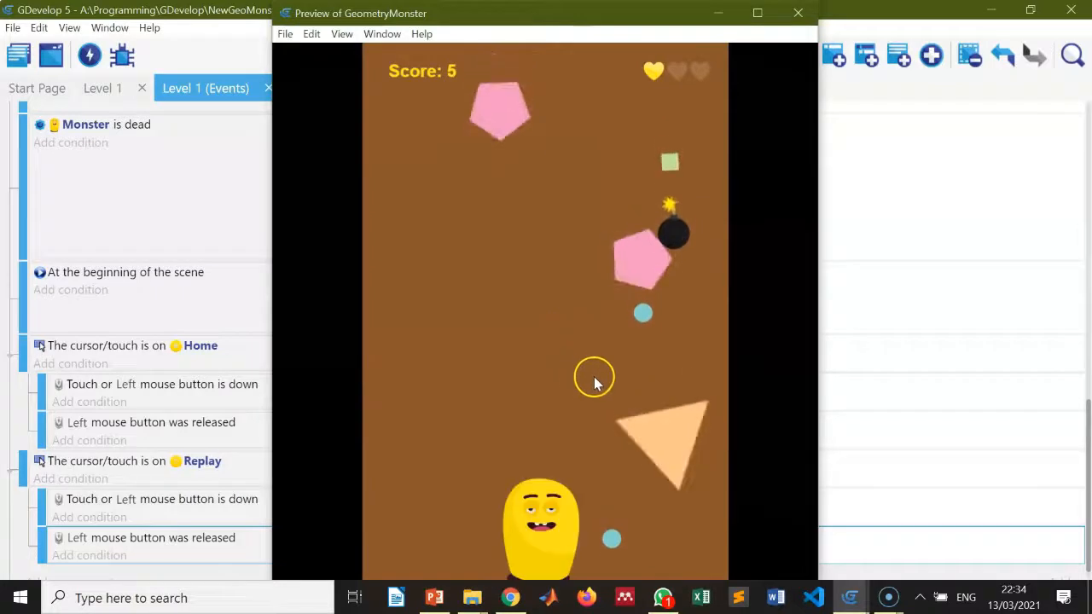
pyautogui.moveTo(594, 381); pyautogui.dragTo(597, 375)
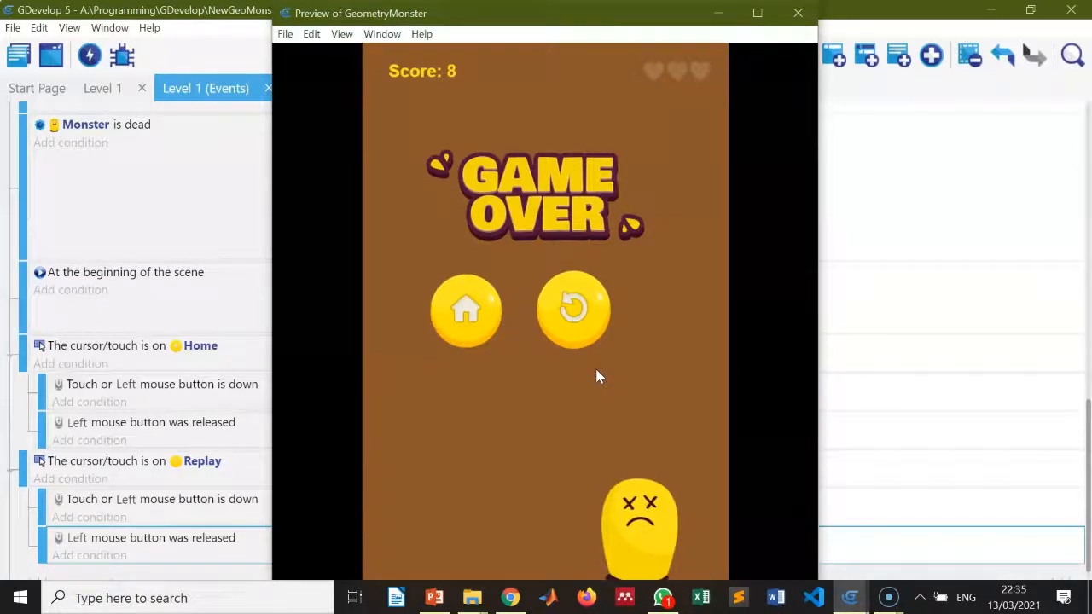
pyautogui.moveTo(537, 426)
pyautogui.mouseDown()
pyautogui.moveTo(514, 432)
pyautogui.moveTo(529, 407)
pyautogui.mouseUp()
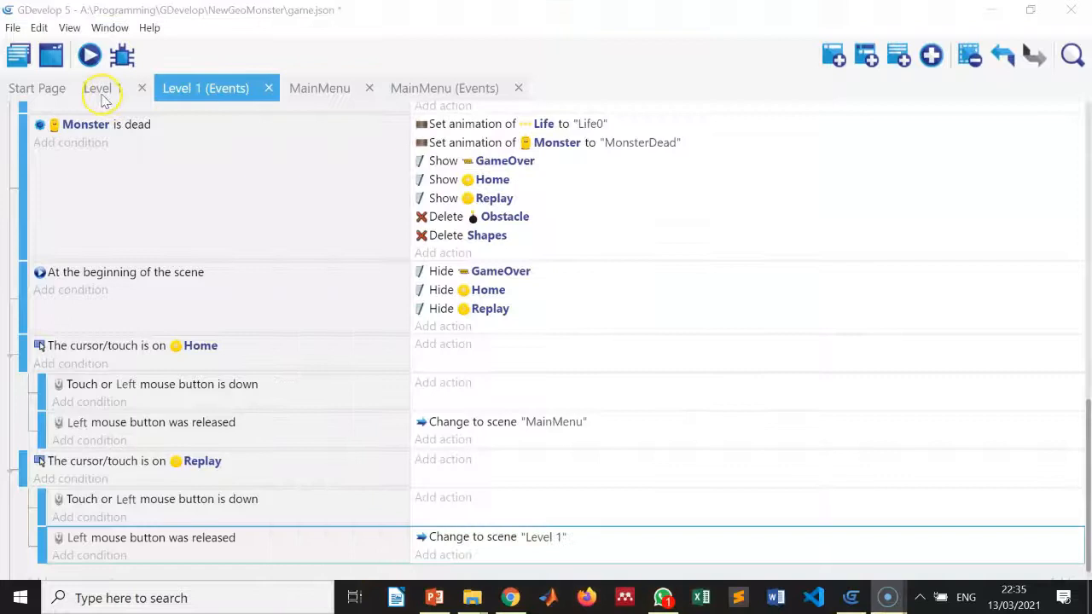
# Export the project as a standalone Android game and start packaging it as an APK
pyautogui.click(102, 90)
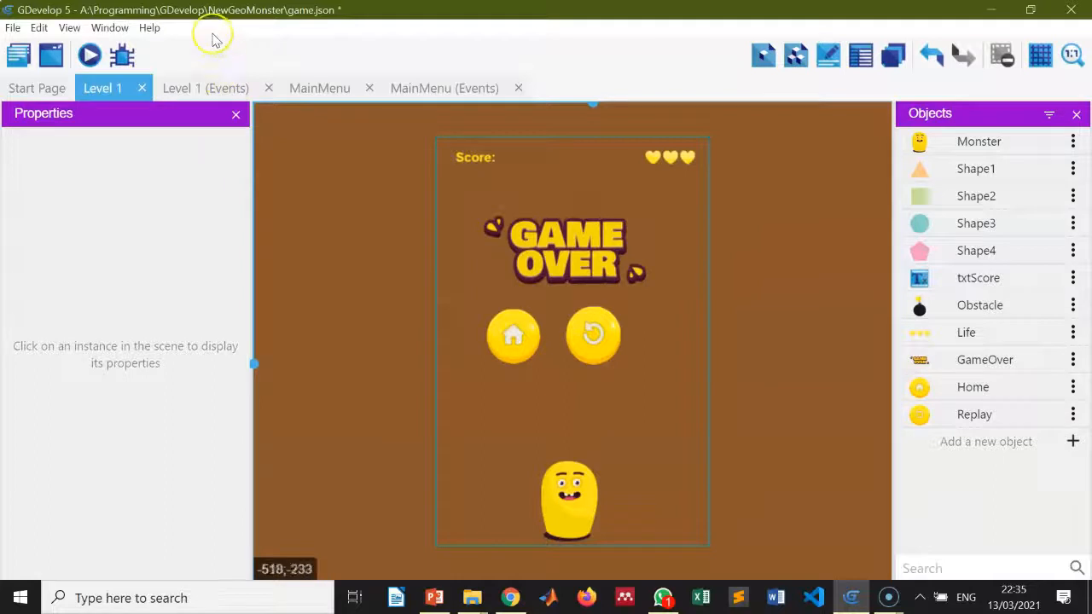
pyautogui.click(13, 28)
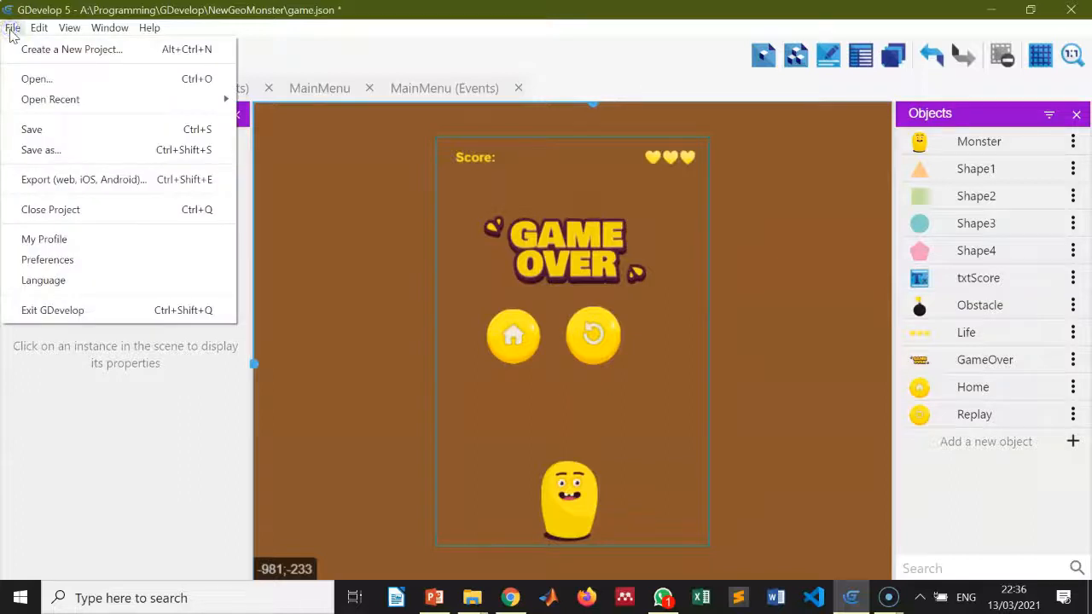
pyautogui.click(79, 183)
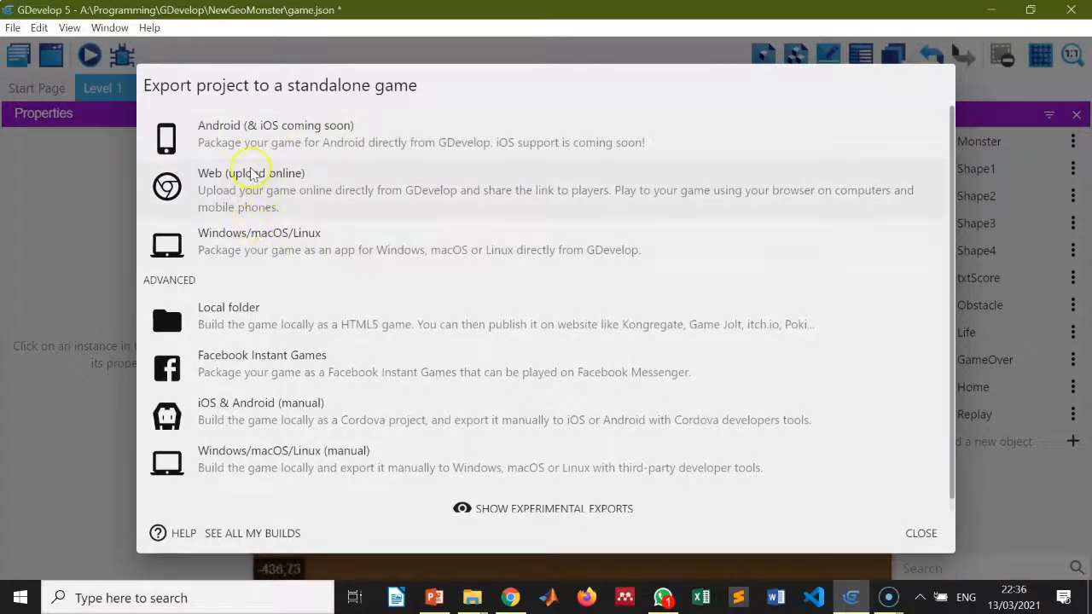
pyautogui.click(230, 133)
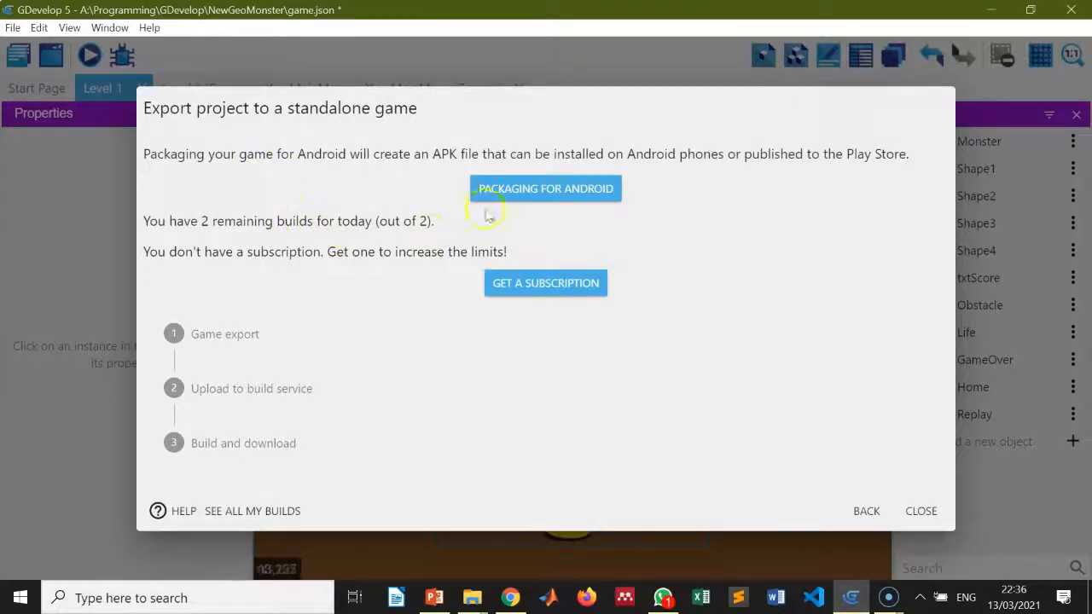
pyautogui.click(548, 193)
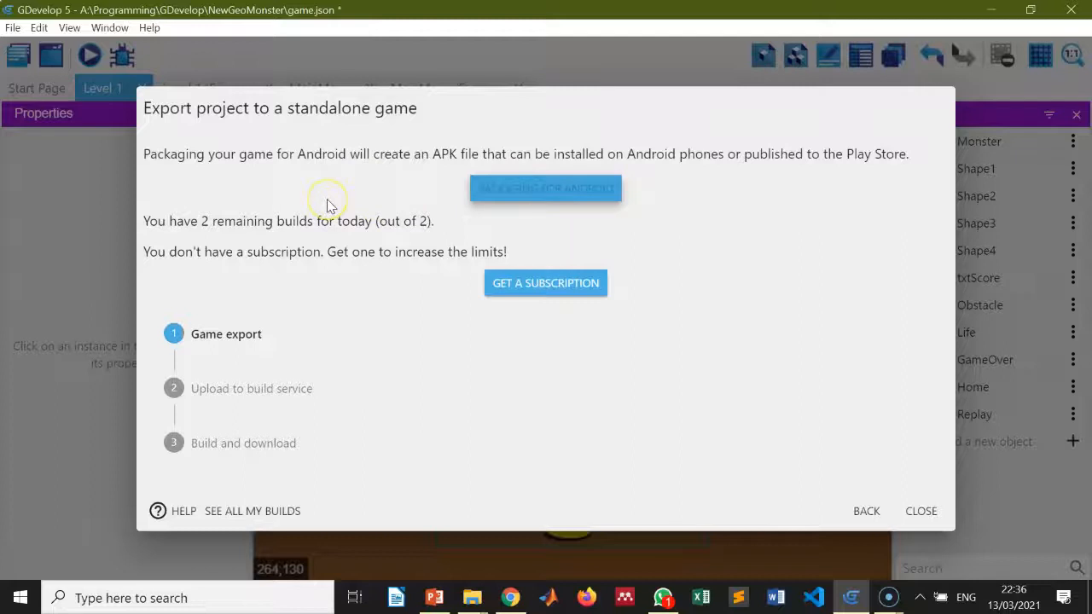